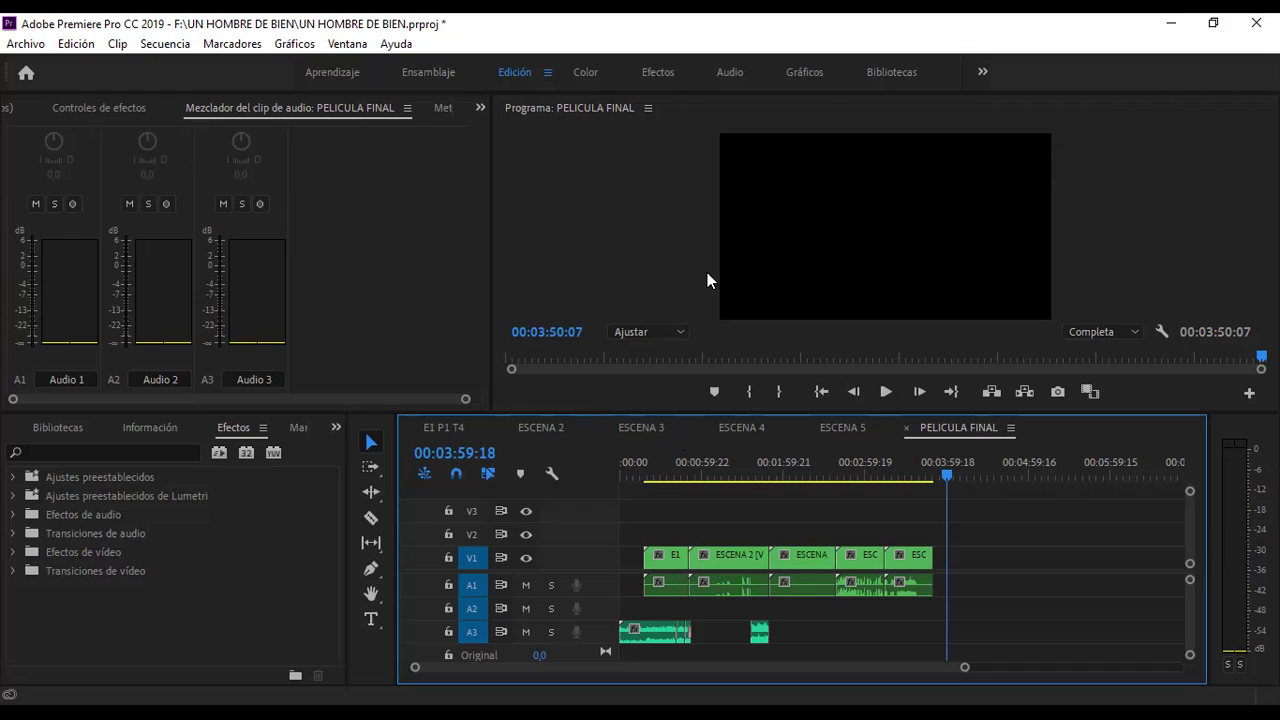
- Switch to the Gráficos workspace and browse the Essential Graphics template list, ending at the top
{"action": "left_click", "coordinate": [817, 70]}
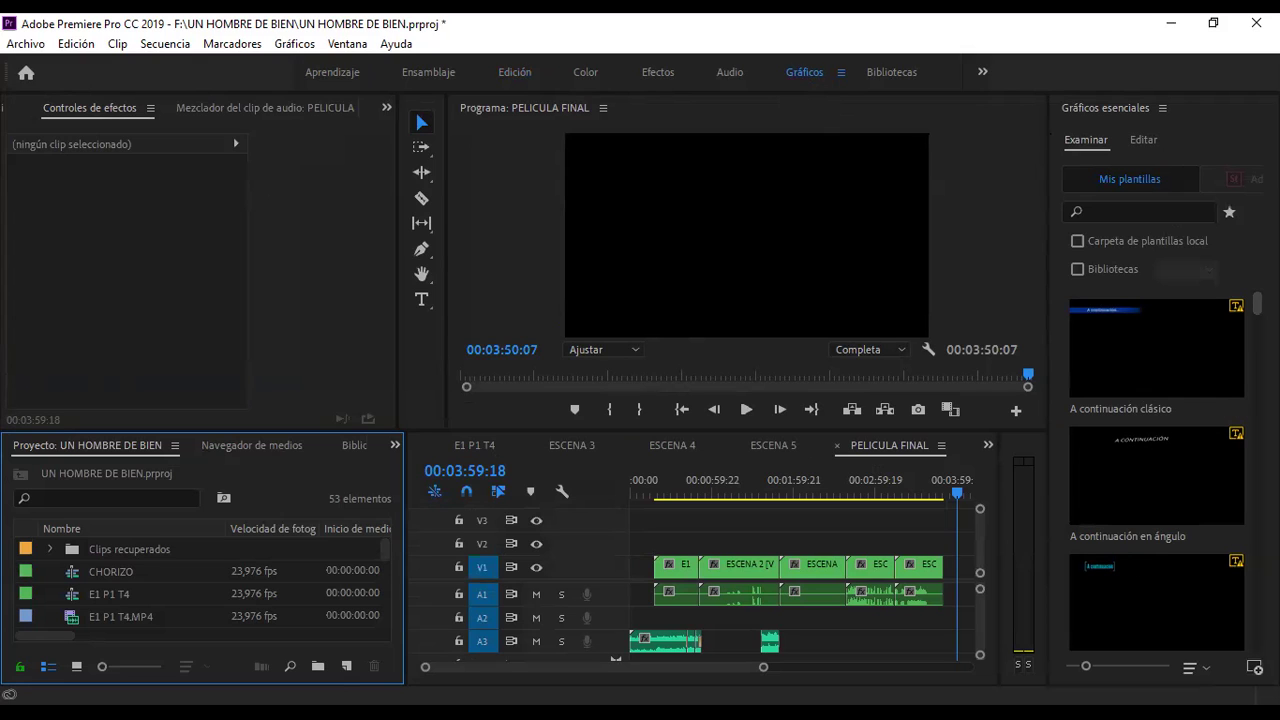
{"action": "scroll", "coordinate": [1157, 470], "scroll_direction": "down", "scroll_amount": 5}
{"action": "scroll", "coordinate": [1157, 470], "scroll_direction": "down", "scroll_amount": 3}
{"action": "scroll", "coordinate": [1157, 470], "scroll_direction": "up", "scroll_amount": 5}
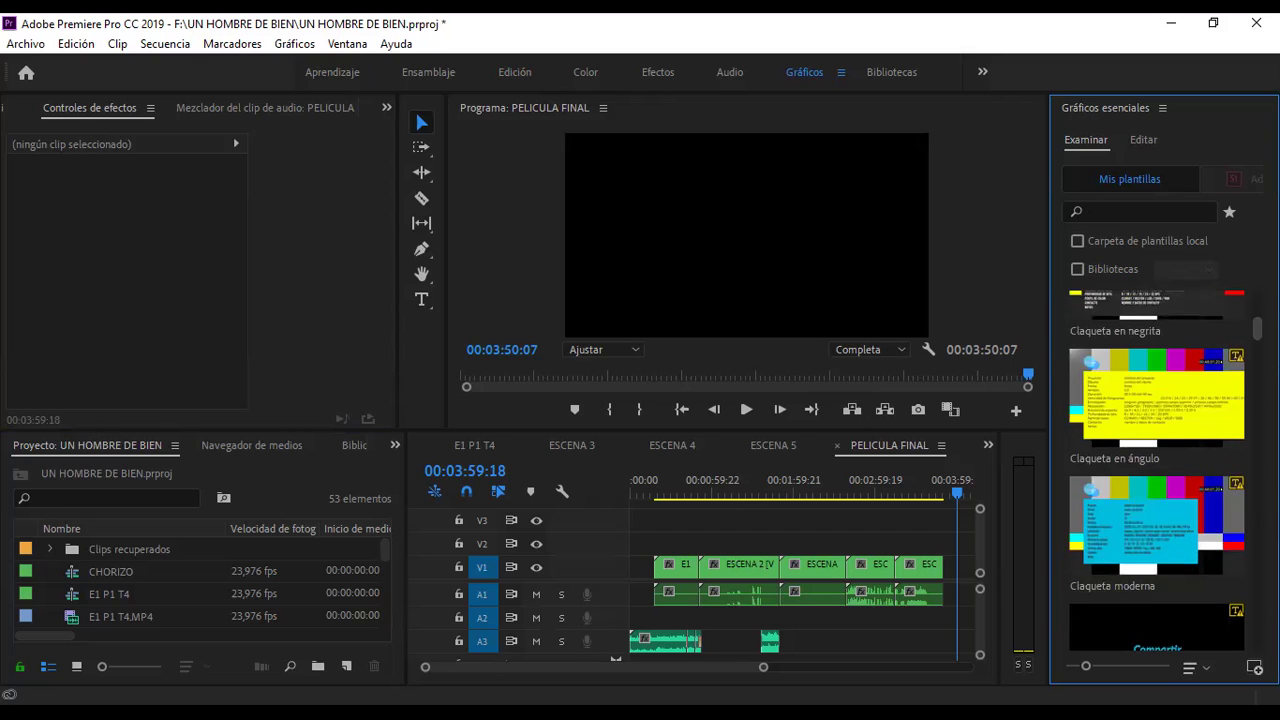
{"action": "scroll", "coordinate": [1157, 470], "scroll_direction": "up", "scroll_amount": 5}
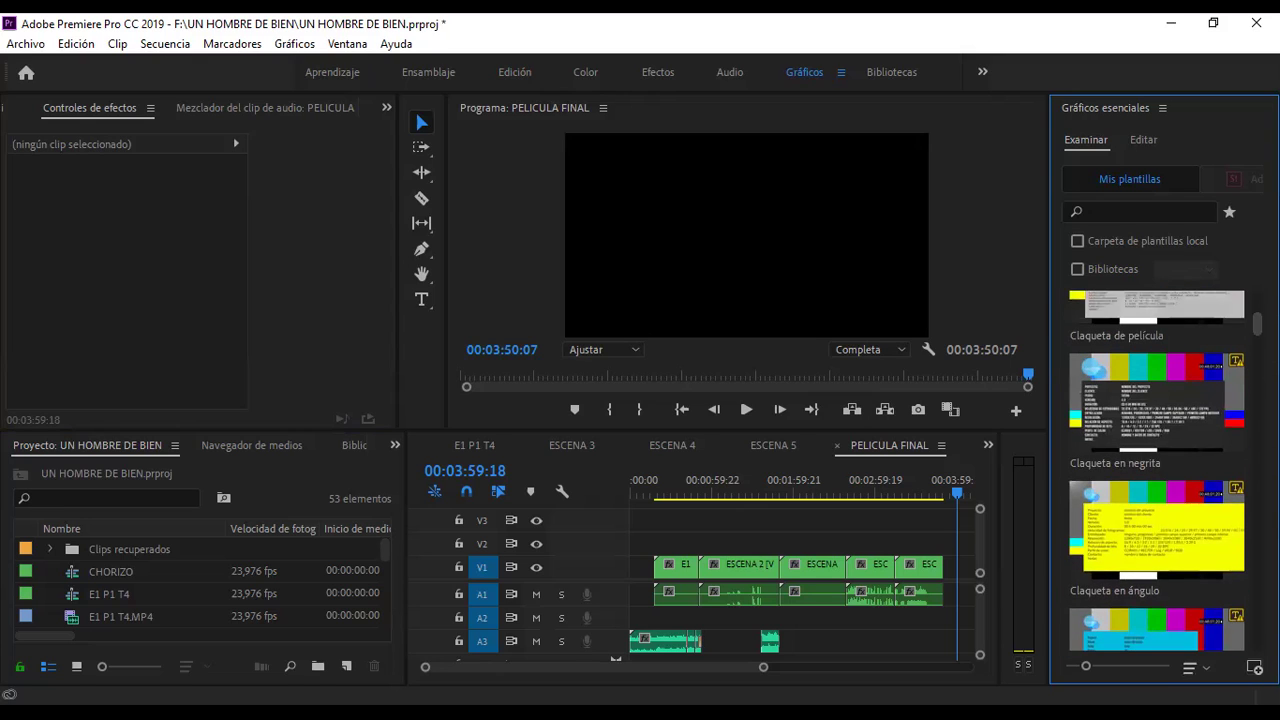
{"action": "scroll", "coordinate": [1157, 470], "scroll_direction": "down", "scroll_amount": 5}
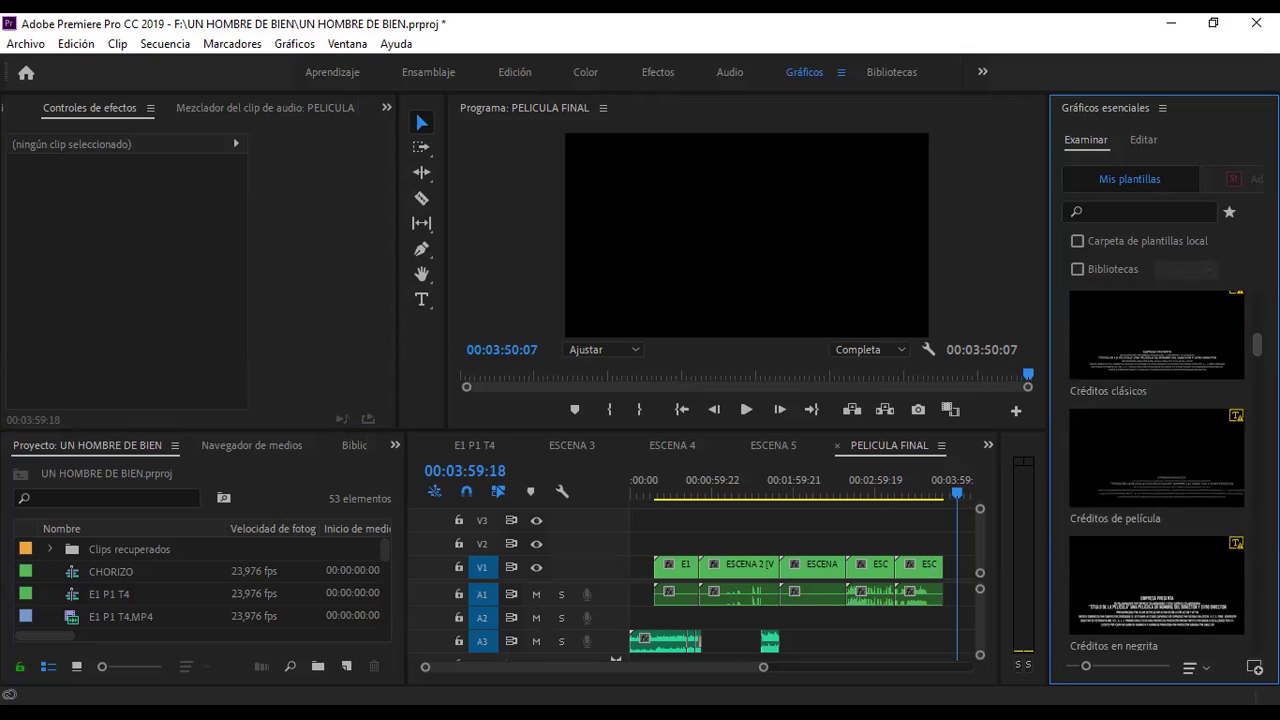
{"action": "scroll", "coordinate": [1157, 470], "scroll_direction": "down", "scroll_amount": 5}
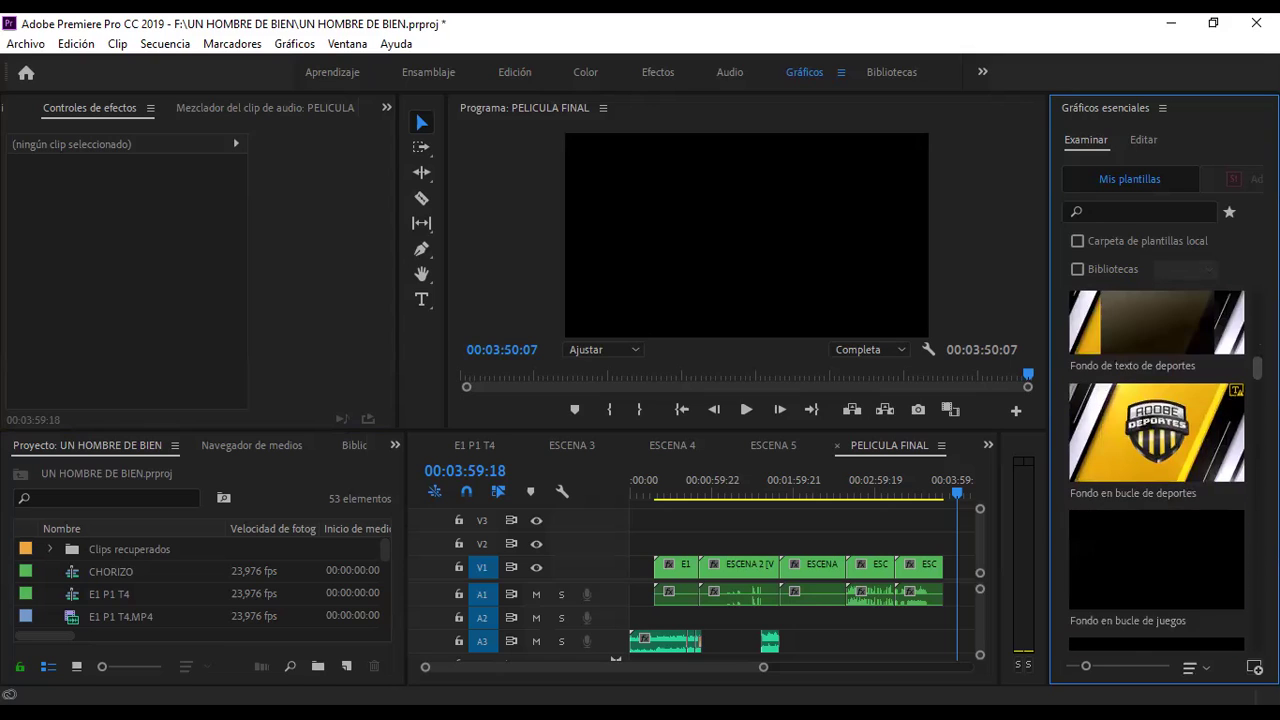
{"action": "scroll", "coordinate": [1157, 470], "scroll_direction": "down", "scroll_amount": 3}
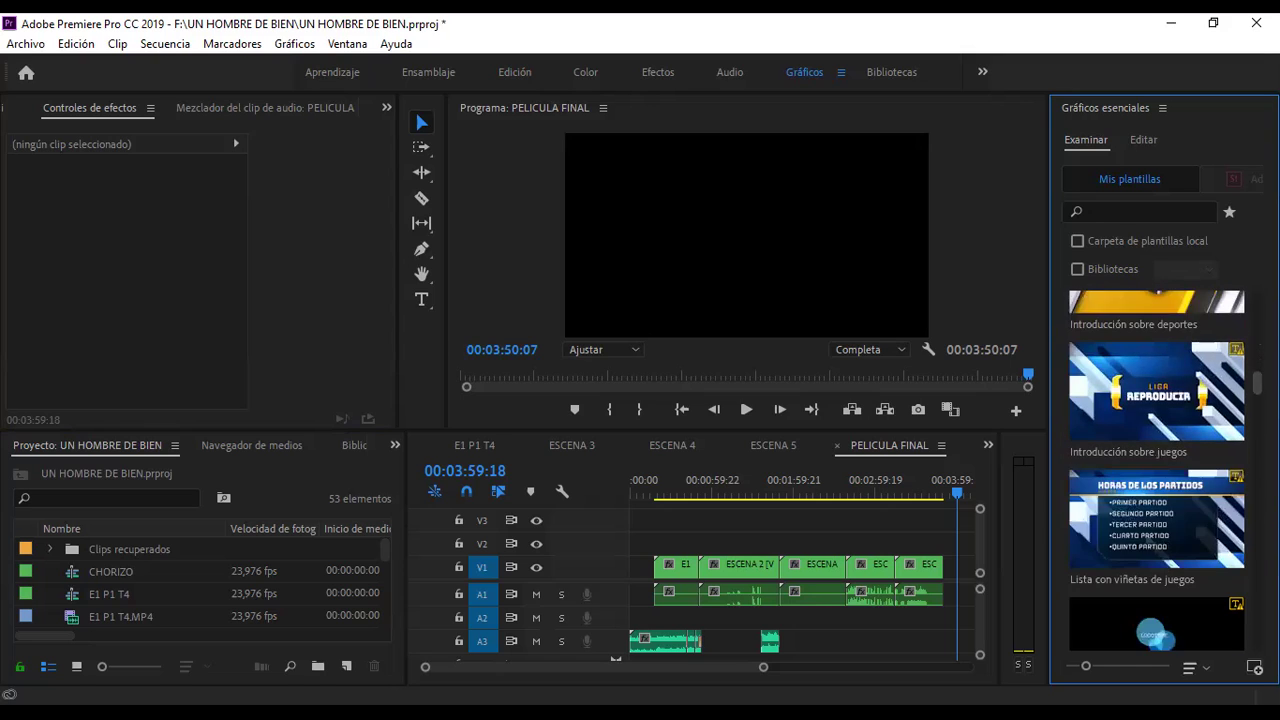
{"action": "scroll", "coordinate": [1157, 470], "scroll_direction": "down", "scroll_amount": 3}
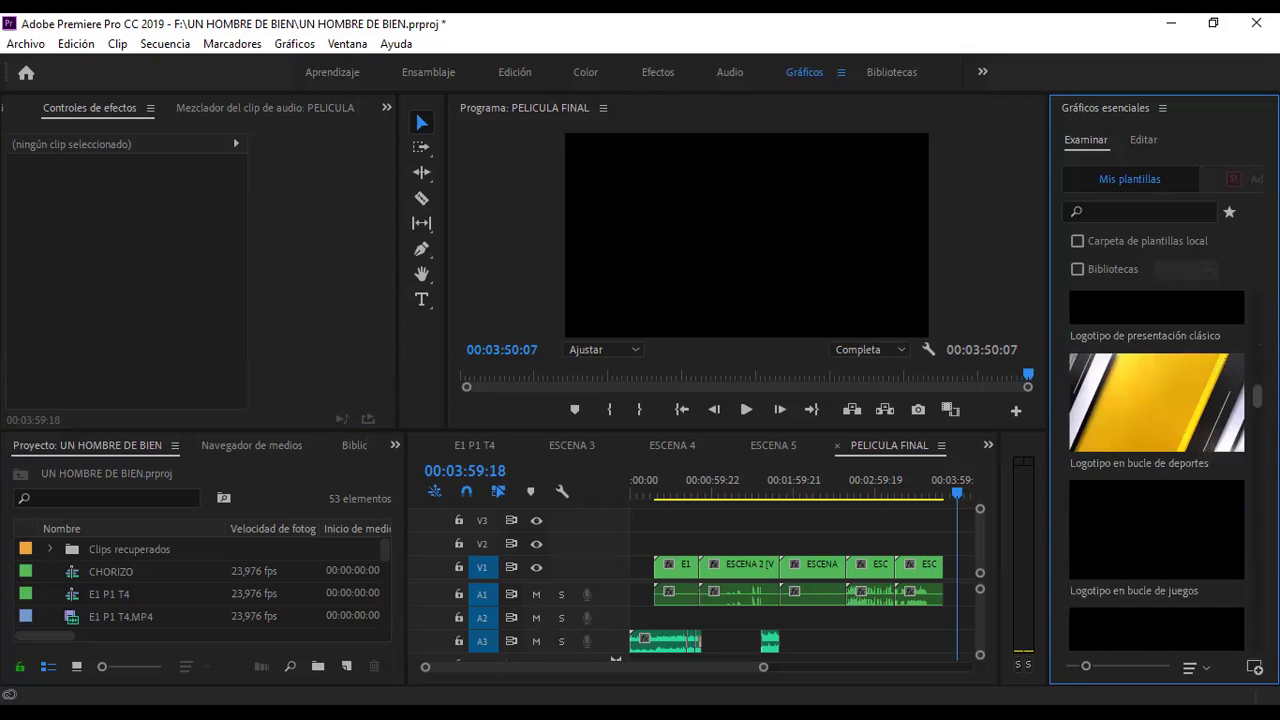
{"action": "scroll", "coordinate": [1157, 470], "scroll_direction": "down", "scroll_amount": 4}
{"action": "scroll", "coordinate": [1157, 470], "scroll_direction": "down", "scroll_amount": 5}
{"action": "scroll", "coordinate": [1157, 470], "scroll_direction": "down", "scroll_amount": 5}
{"action": "scroll", "coordinate": [1157, 470], "scroll_direction": "up", "scroll_amount": 3}
{"action": "scroll", "coordinate": [1157, 470], "scroll_direction": "up", "scroll_amount": 5}
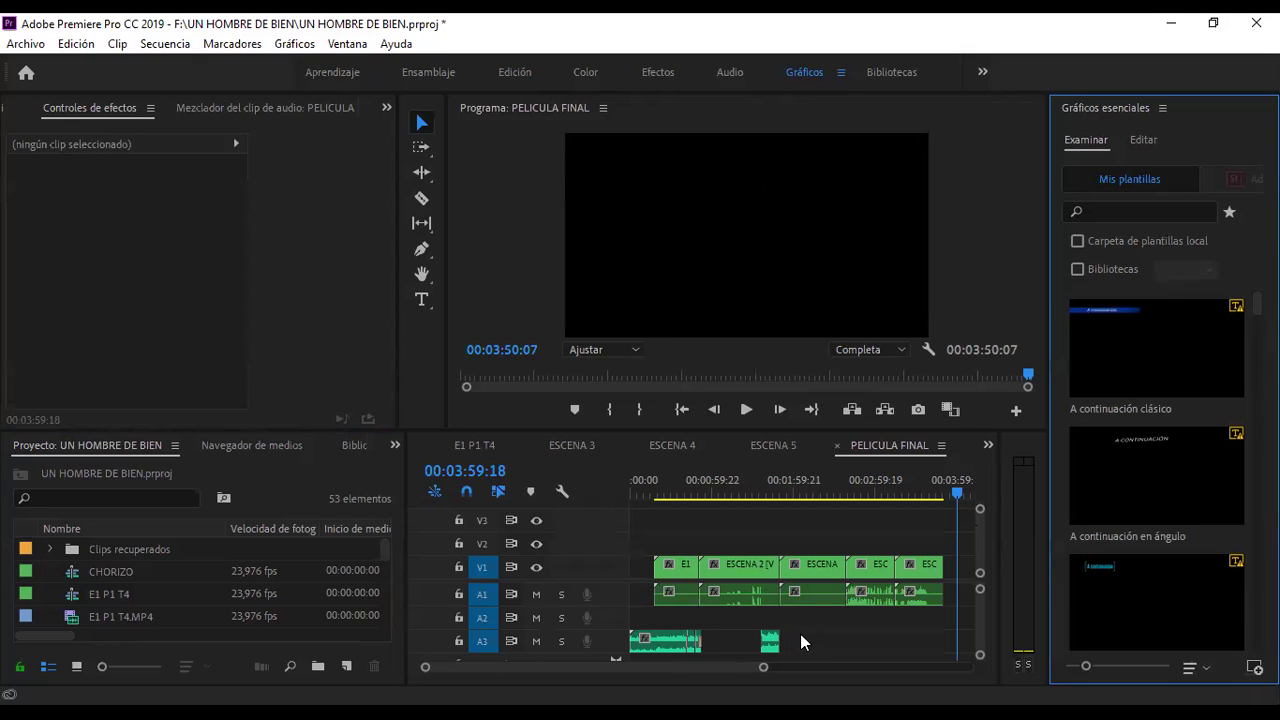
- At 00:00:00:00, add a text graphic reading 'Un Hombre de Bien' near the frame top
{"action": "left_click_drag", "start_coordinate": [636, 478], "coordinate": [590, 491]}
{"action": "left_click_drag", "start_coordinate": [763, 667], "coordinate": [677, 677]}
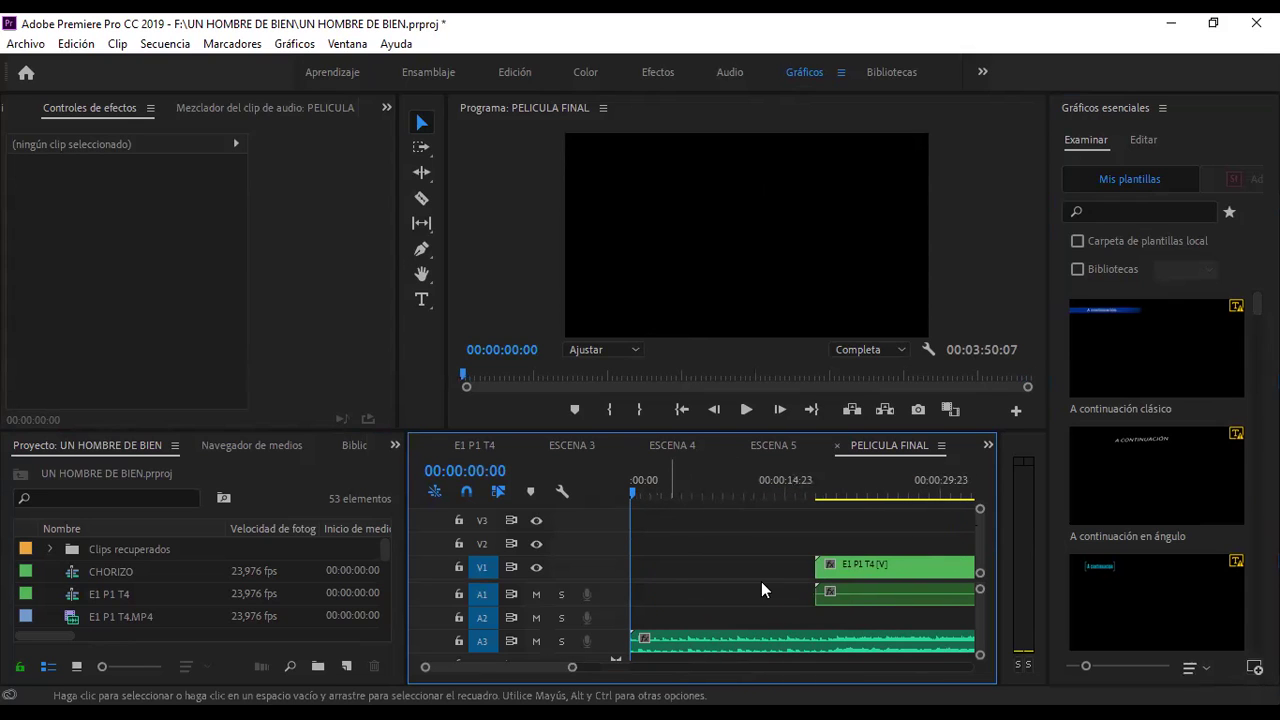
{"action": "left_click", "coordinate": [421, 299]}
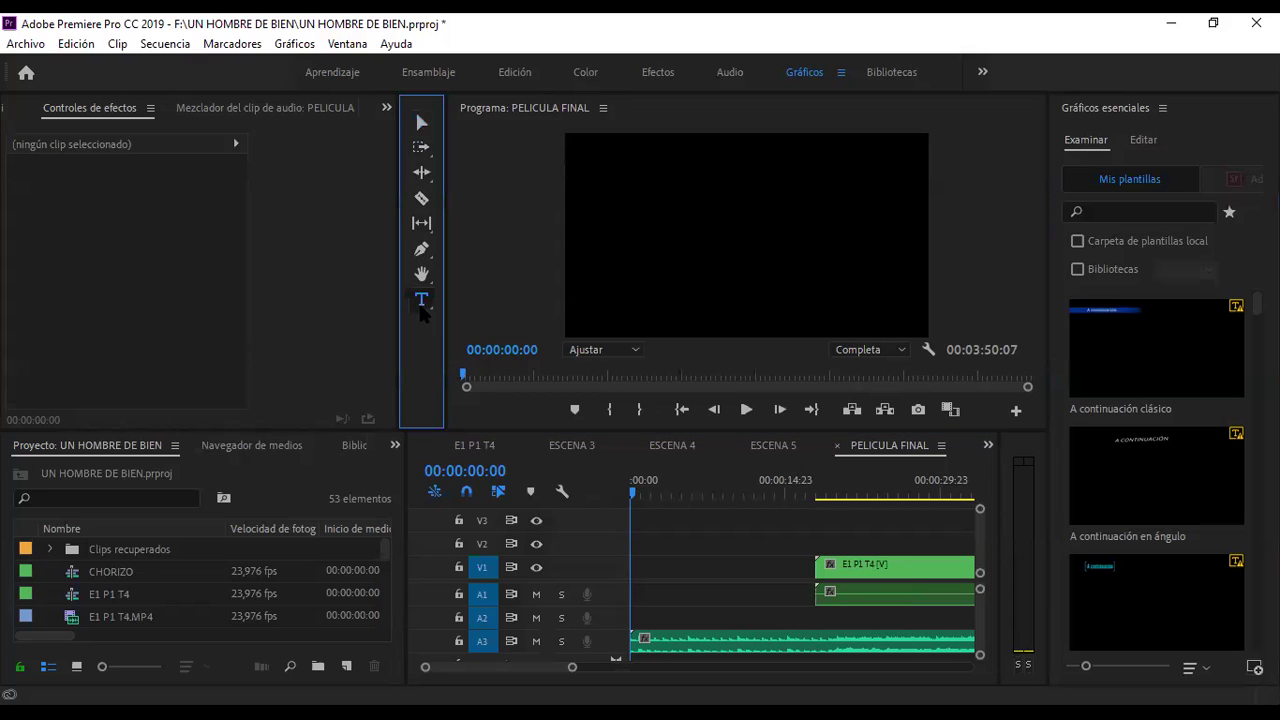
{"action": "left_click", "coordinate": [630, 168]}
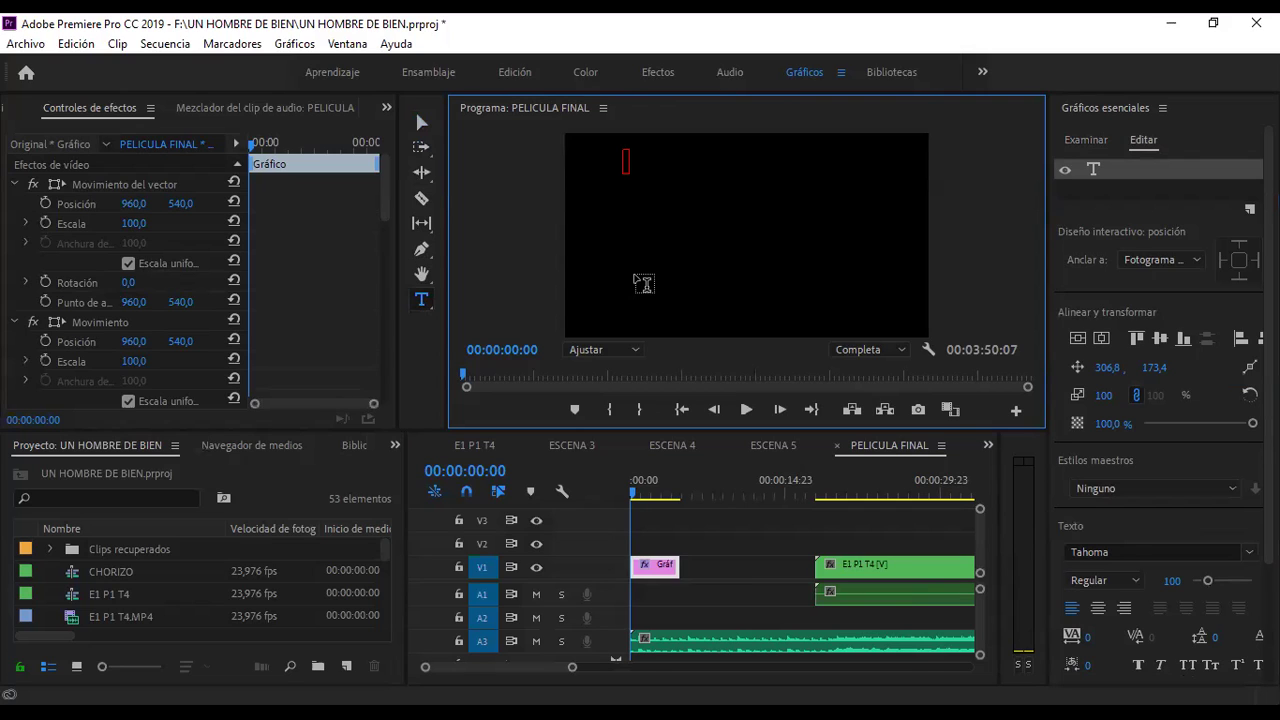
{"action": "type", "text": "Un Hombre de Bien"}
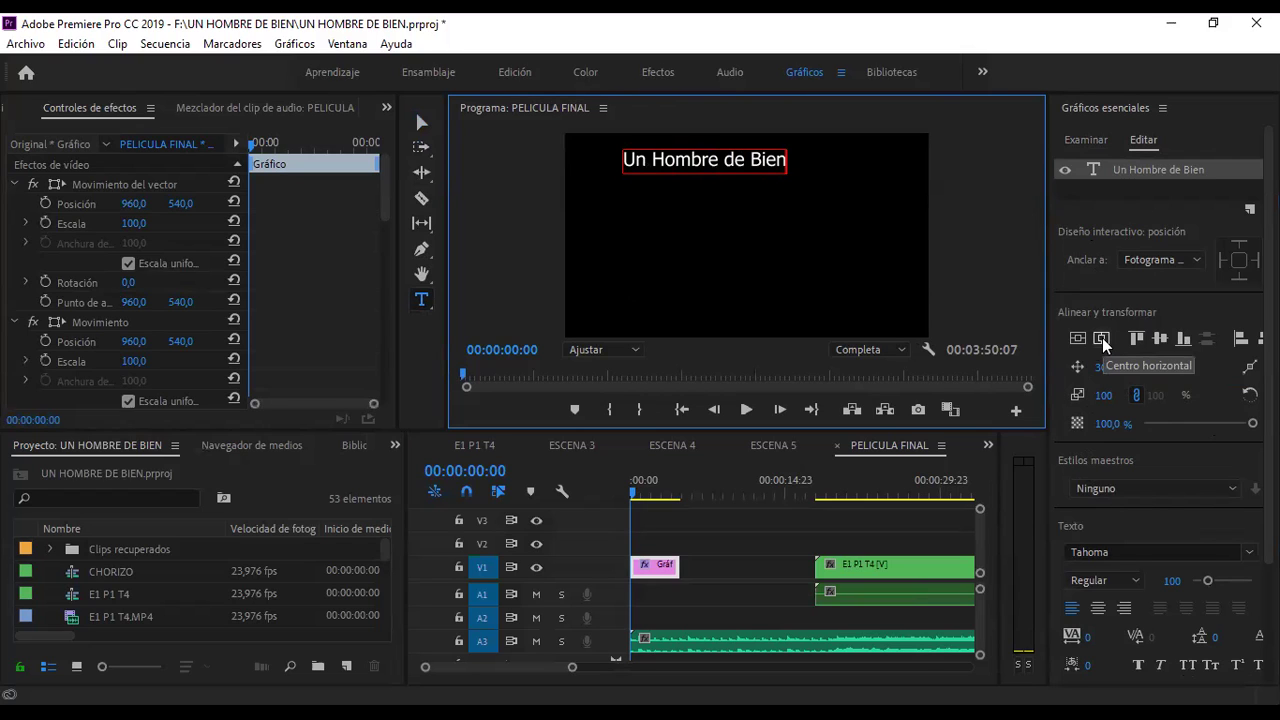
- Centre the title both ways, try other X positions, then re-centre it at 528,8 / 562,4
{"action": "left_click", "coordinate": [1102, 339]}
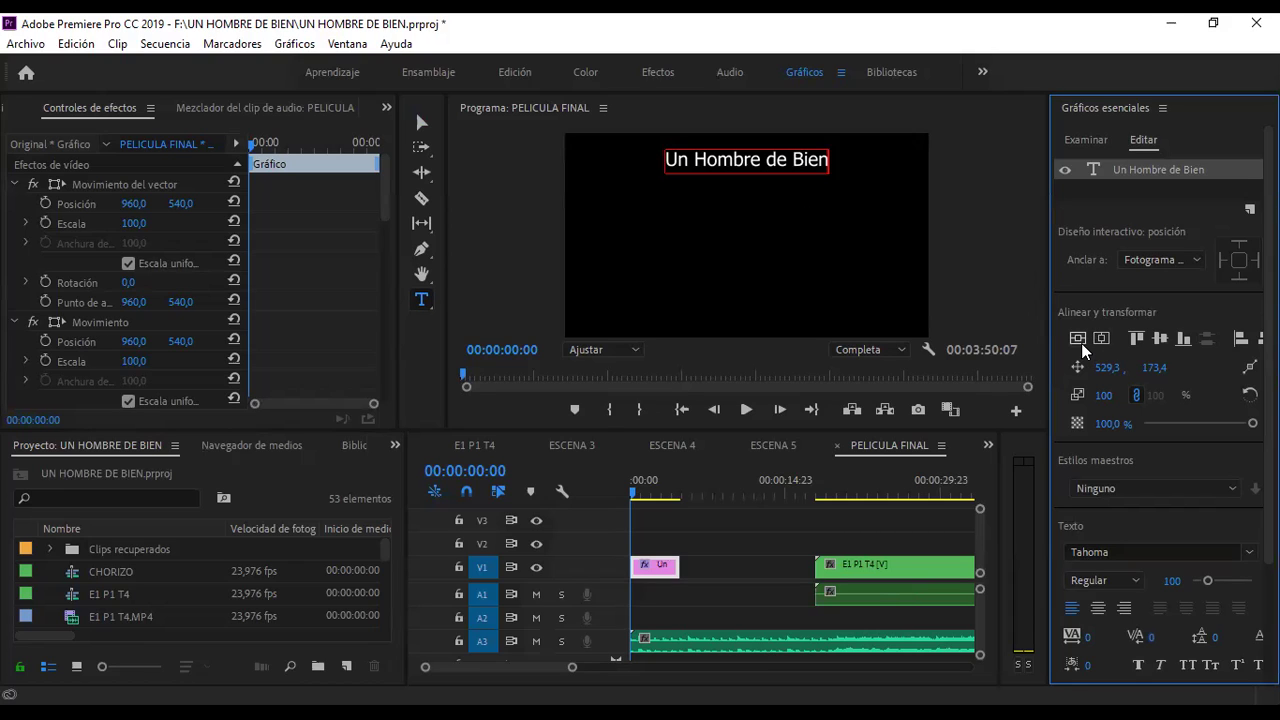
{"action": "left_click", "coordinate": [1080, 344]}
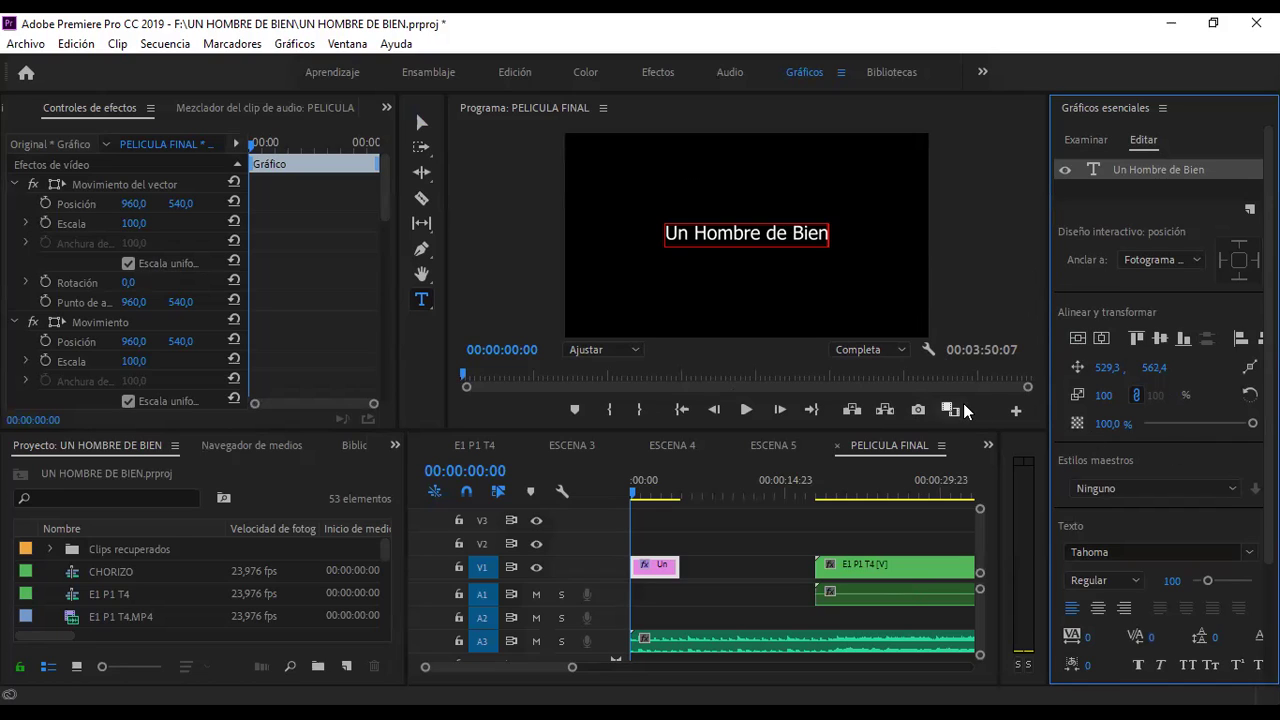
{"action": "left_click_drag", "start_coordinate": [1110, 368], "coordinate": [1116, 368]}
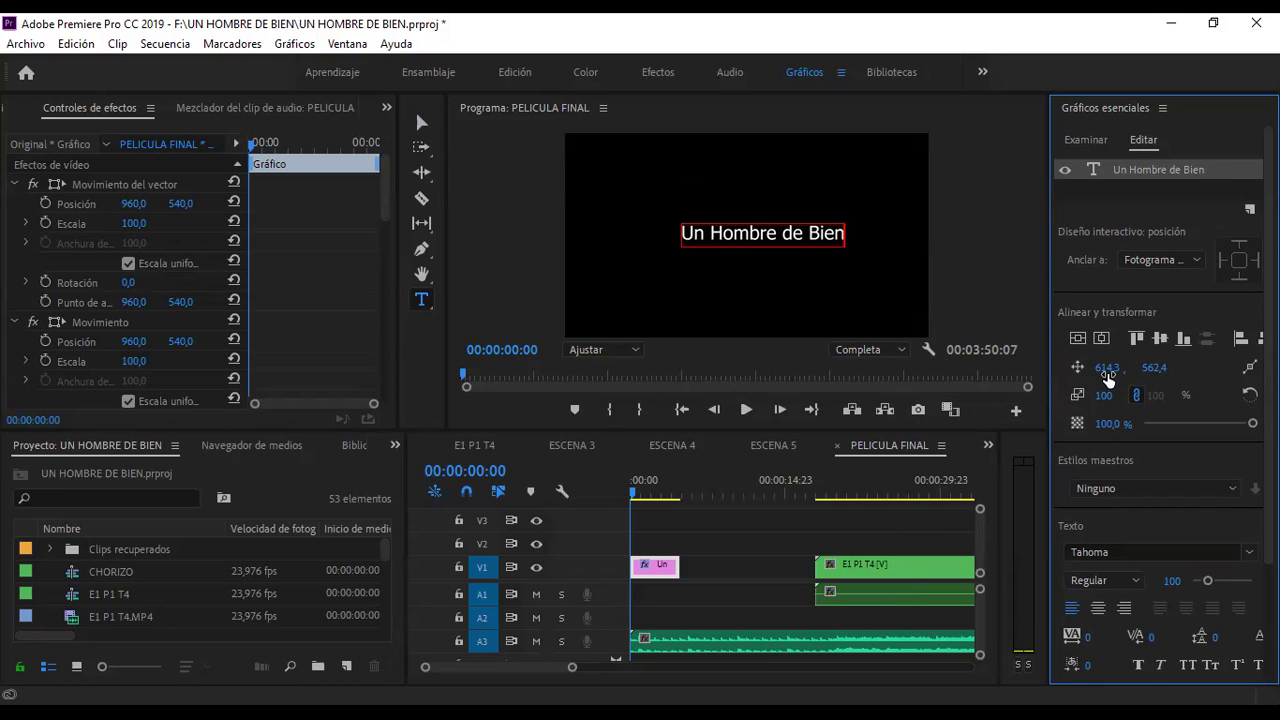
{"action": "mouse_move", "coordinate": [1106, 373]}
{"action": "left_mouse_down"}
{"action": "mouse_move", "coordinate": [1147, 373]}
{"action": "mouse_move", "coordinate": [1073, 373]}
{"action": "mouse_move", "coordinate": [1155, 373]}
{"action": "mouse_move", "coordinate": [1037, 373]}
{"action": "mouse_move", "coordinate": [1210, 367]}
{"action": "mouse_move", "coordinate": [1105, 367]}
{"action": "mouse_move", "coordinate": [1125, 368]}
{"action": "left_mouse_up"}
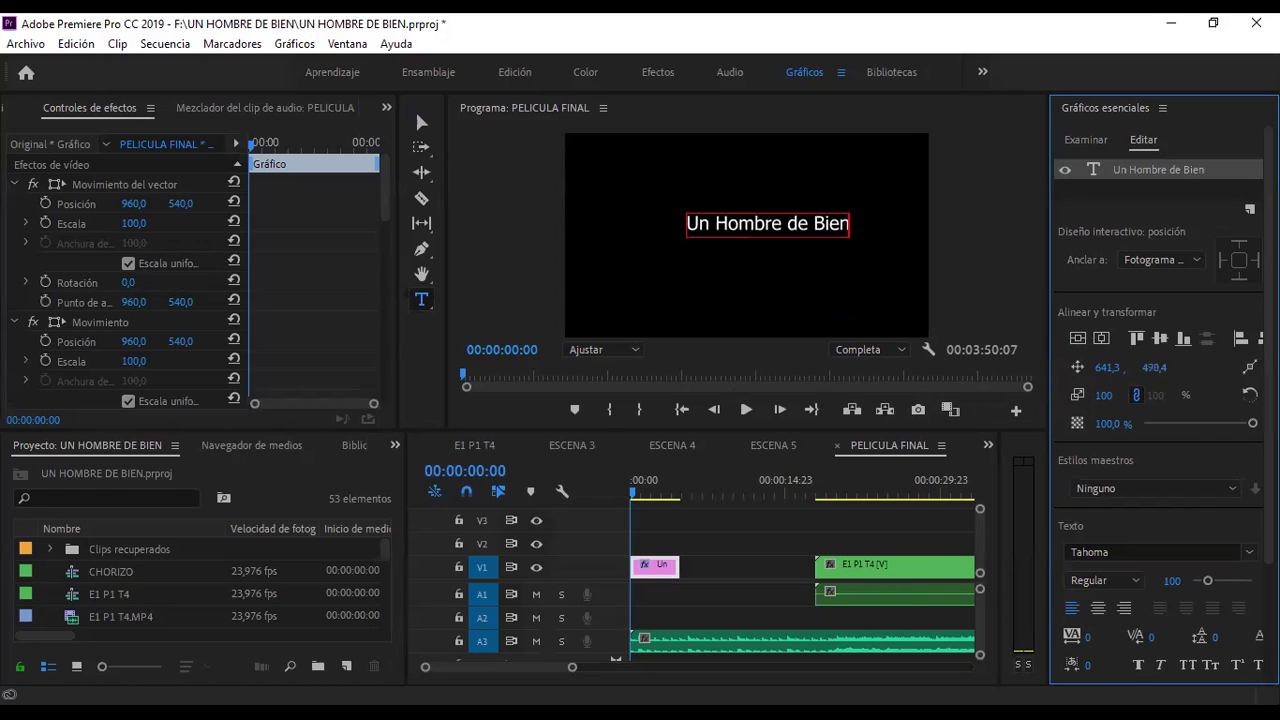
{"action": "left_click", "coordinate": [1078, 339]}
{"action": "left_click", "coordinate": [1104, 338]}
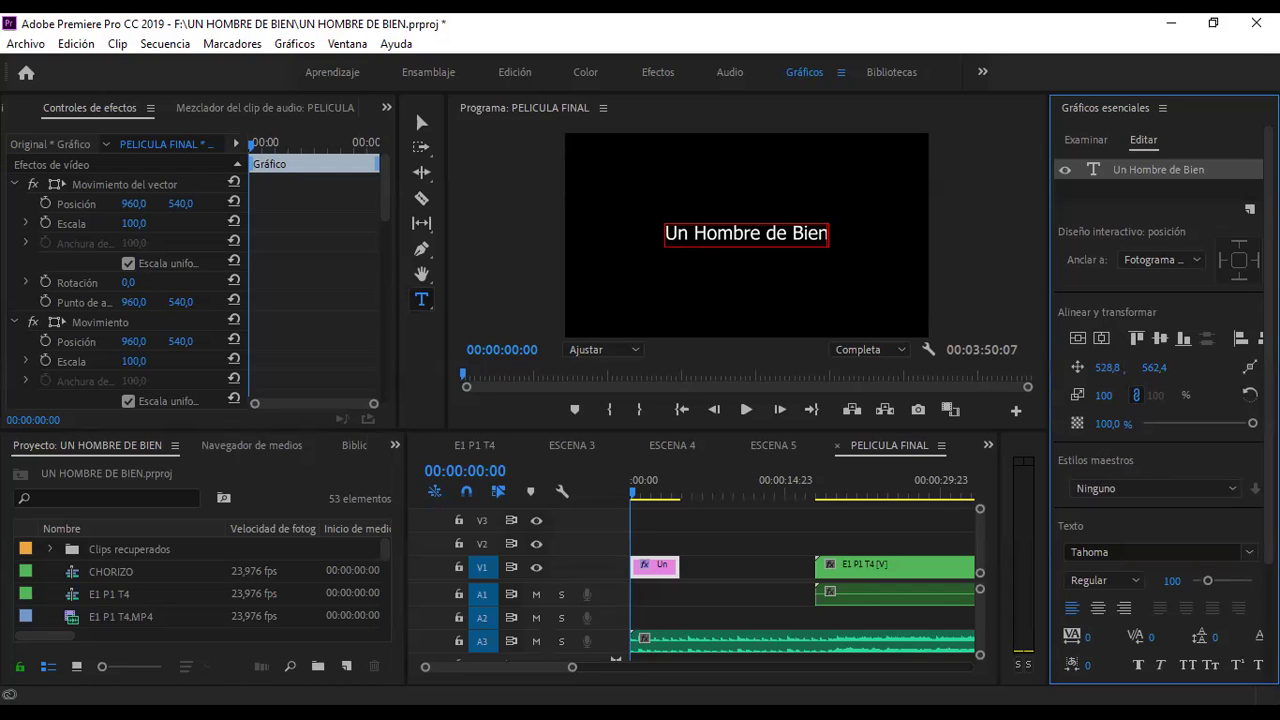
{"action": "scroll", "coordinate": [1190, 411], "scroll_direction": "down", "scroll_amount": 3}
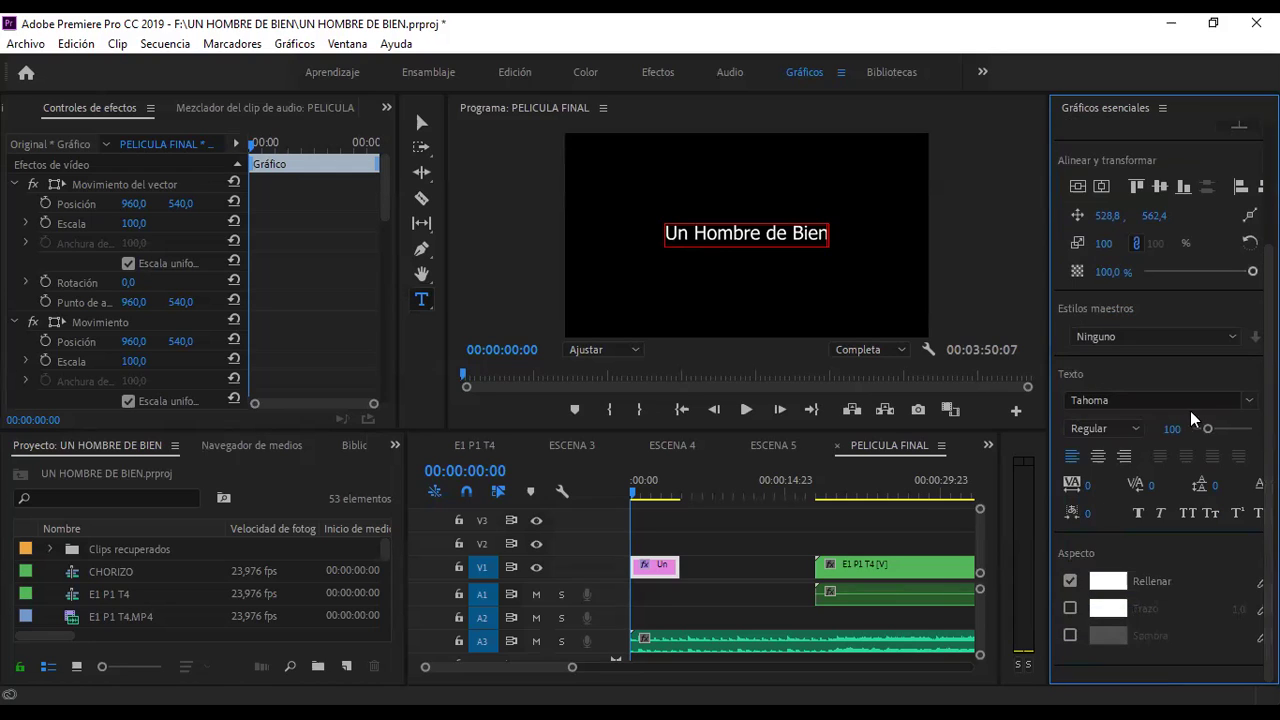
{"action": "left_click_drag", "start_coordinate": [666, 233], "coordinate": [829, 240]}
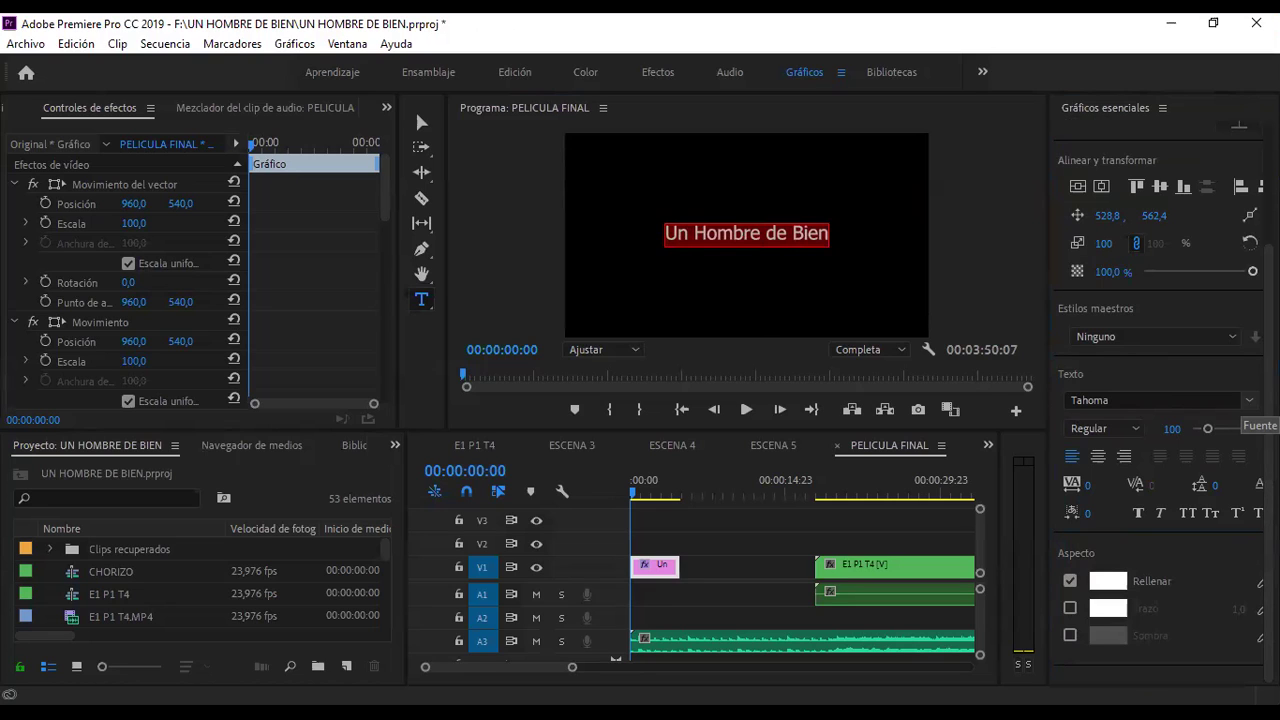
{"action": "left_click", "coordinate": [1238, 402]}
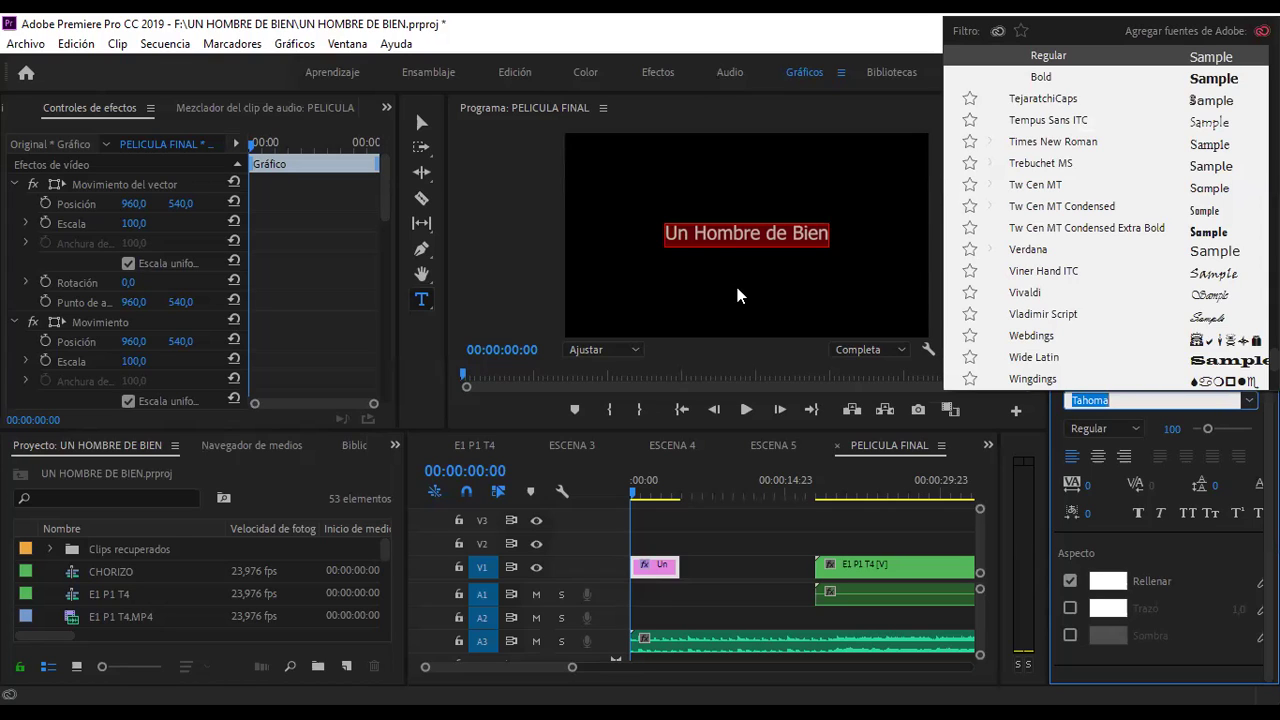
{"action": "key", "text": "Return"}
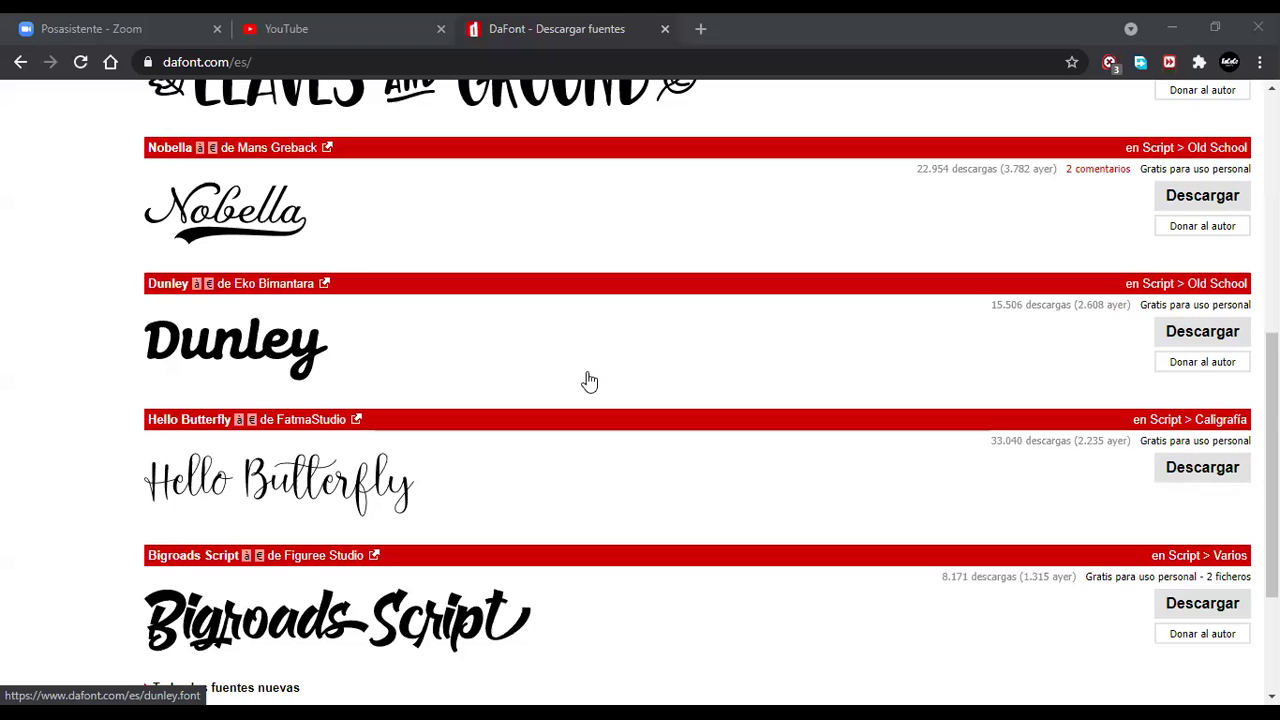
- On dafont.com, list the fonts beginning with E and scroll through the results
{"action": "scroll", "coordinate": [589, 381], "scroll_direction": "up", "scroll_amount": 4}
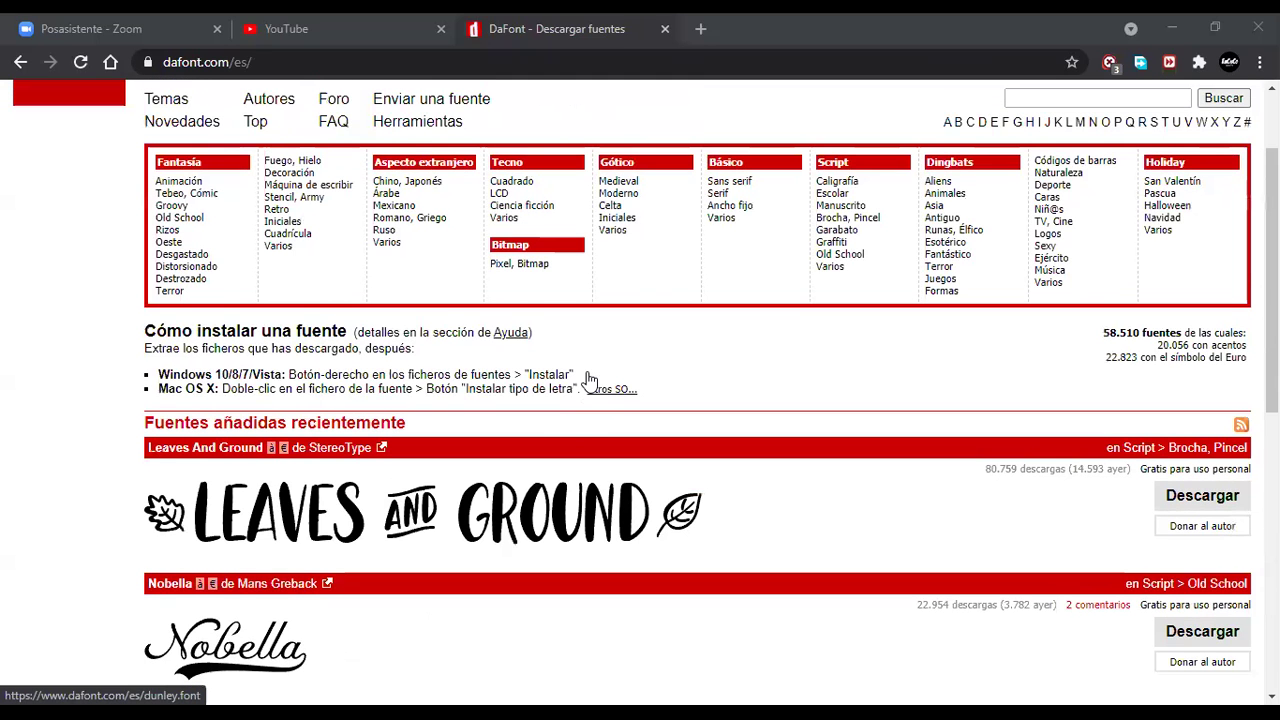
{"action": "scroll", "coordinate": [589, 381], "scroll_direction": "down", "scroll_amount": 2}
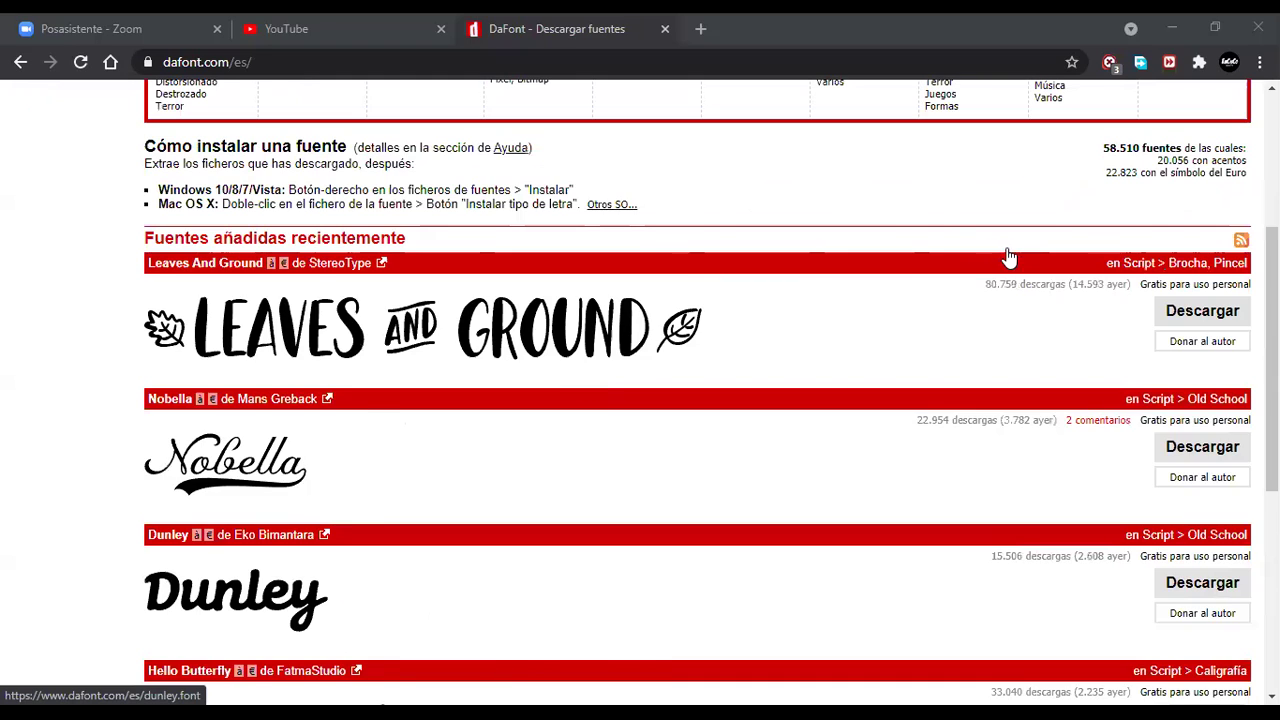
{"action": "scroll", "coordinate": [1008, 258], "scroll_direction": "up", "scroll_amount": 3}
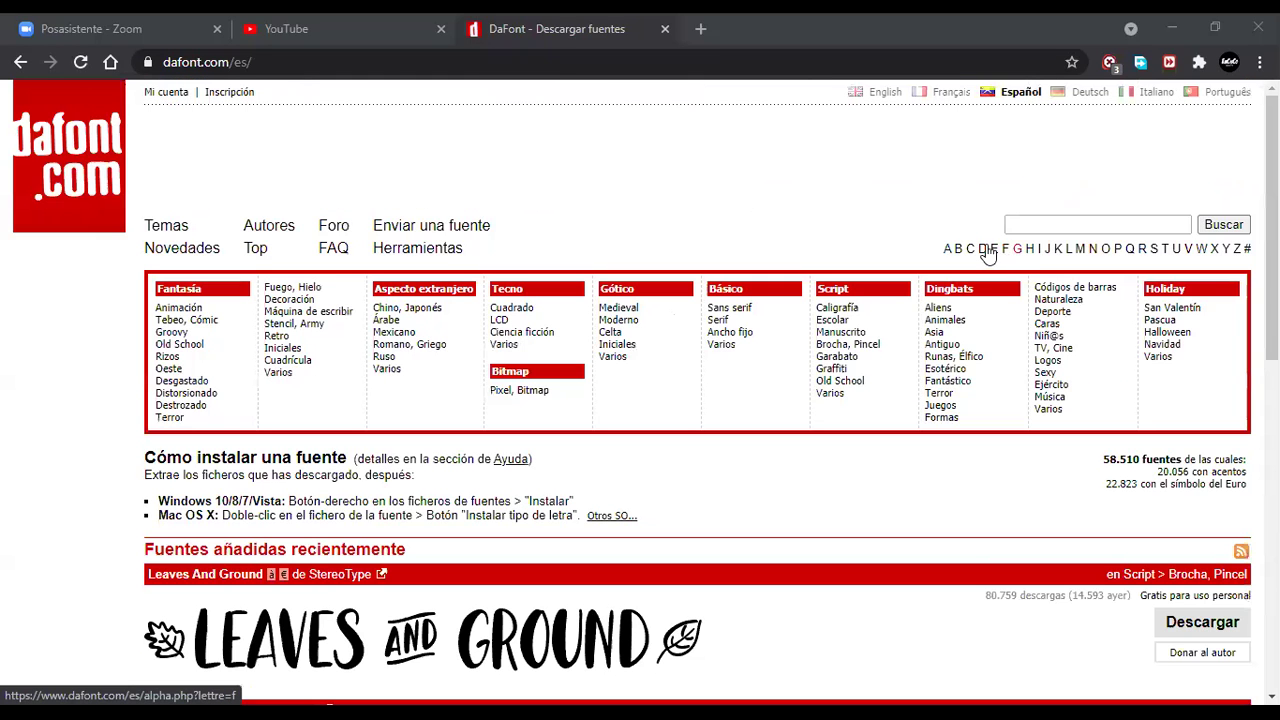
{"action": "left_click", "coordinate": [851, 289]}
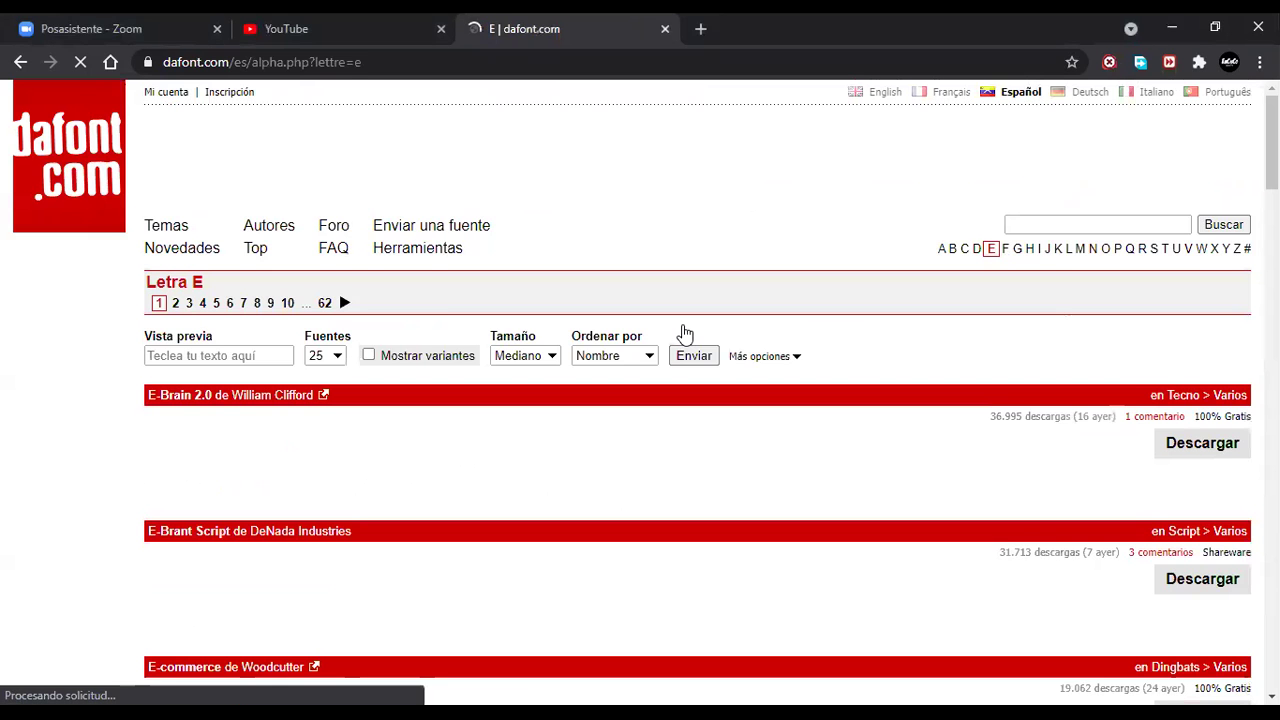
{"action": "scroll", "coordinate": [685, 333], "scroll_direction": "down", "scroll_amount": 3}
{"action": "scroll", "coordinate": [685, 333], "scroll_direction": "down", "scroll_amount": 5}
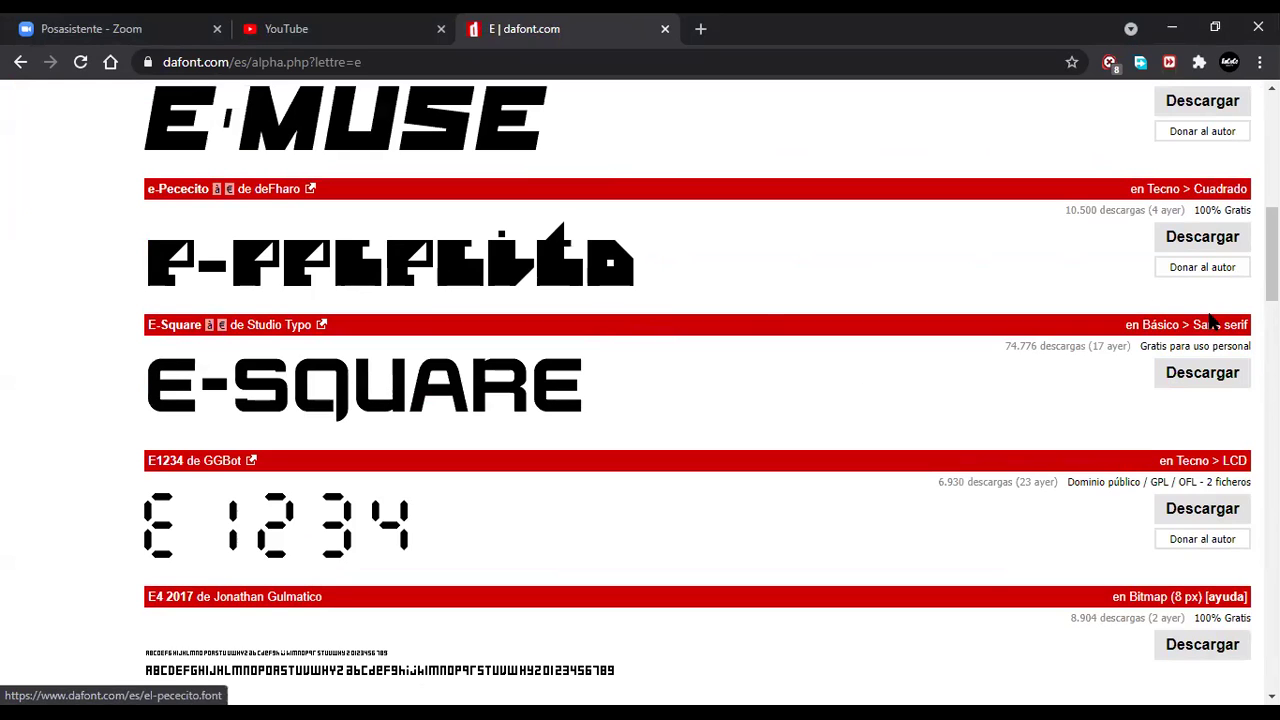
{"action": "scroll", "coordinate": [497, 340], "scroll_direction": "up", "scroll_amount": 3}
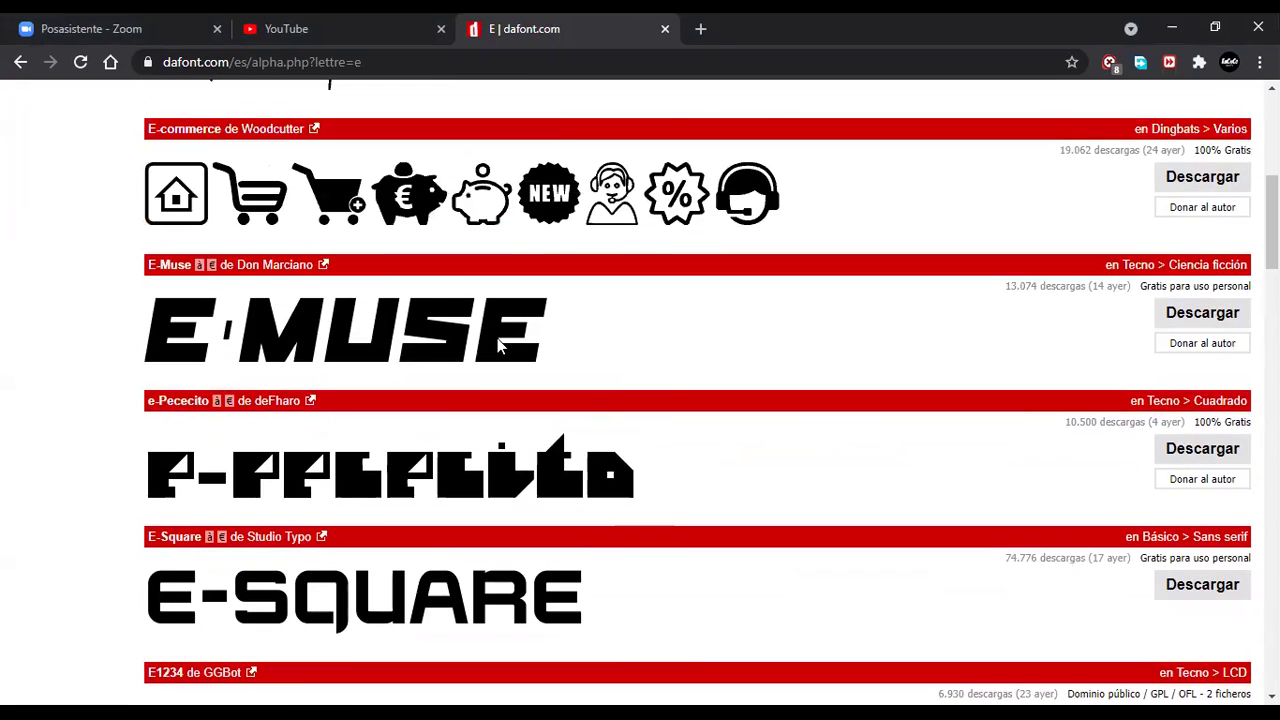
{"action": "scroll", "coordinate": [499, 346], "scroll_direction": "up", "scroll_amount": 3}
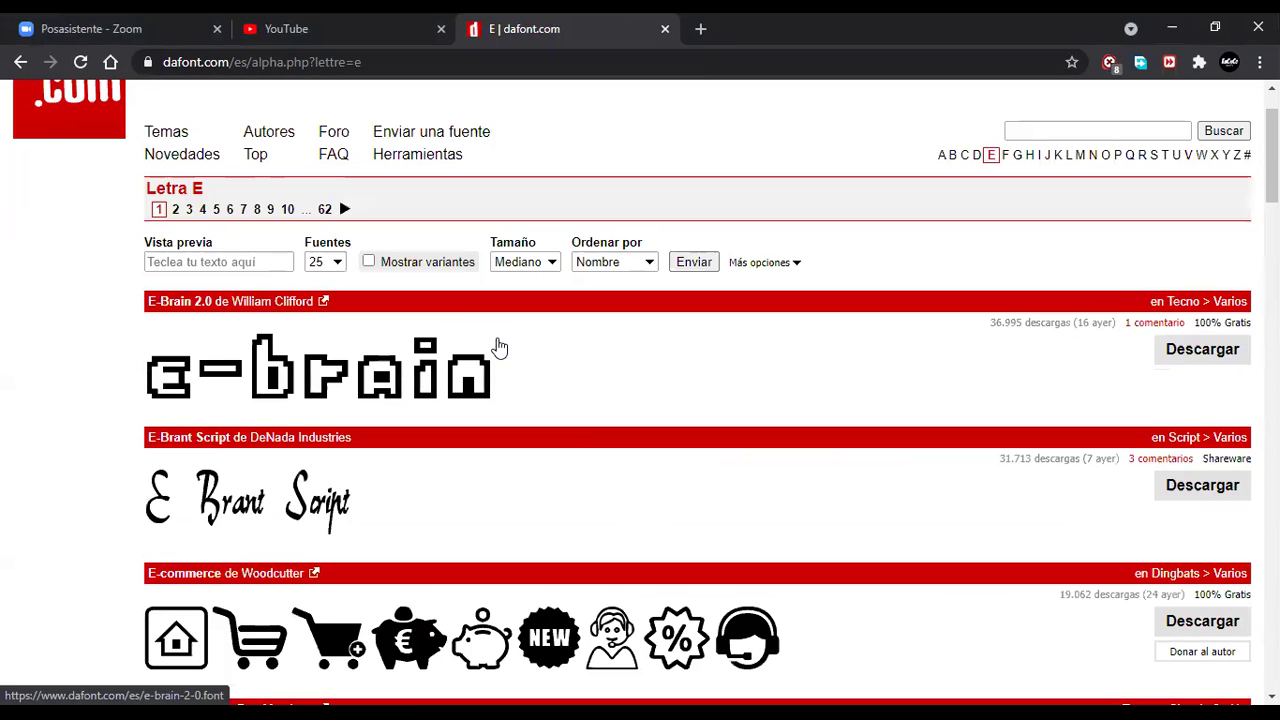
{"action": "scroll", "coordinate": [531, 357], "scroll_direction": "down", "scroll_amount": 2}
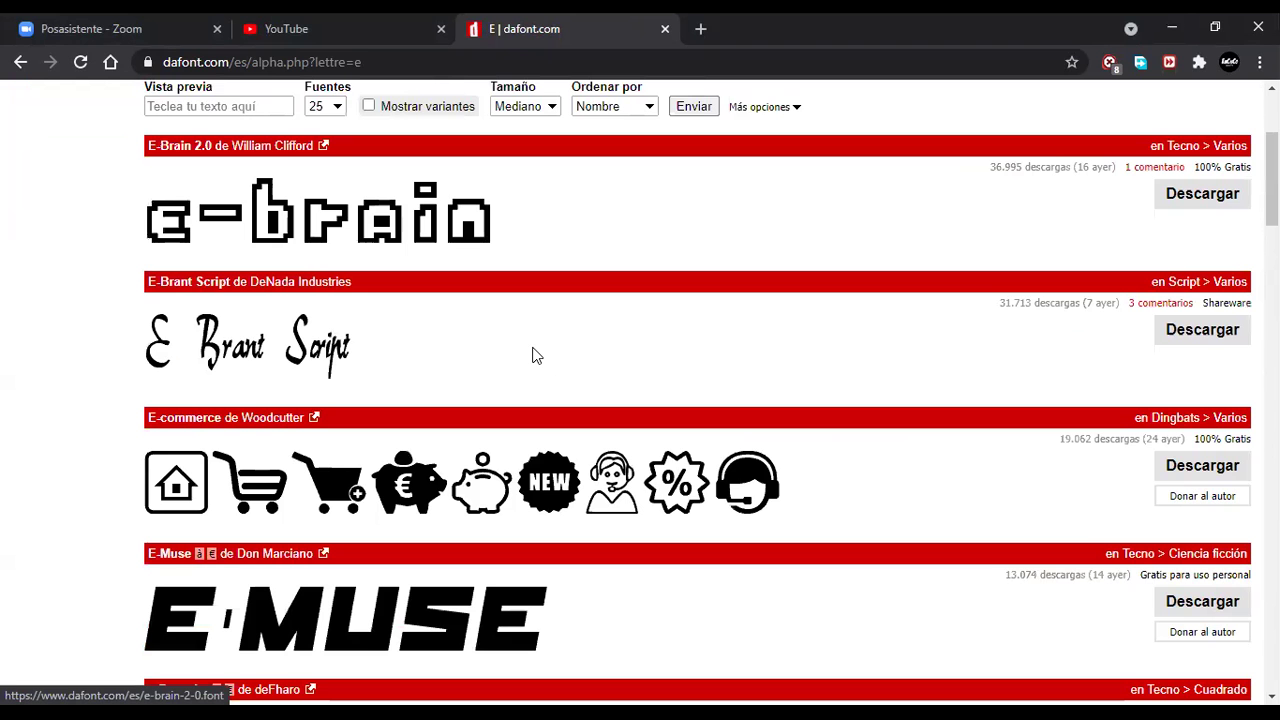
{"action": "scroll", "coordinate": [535, 357], "scroll_direction": "down", "scroll_amount": 1}
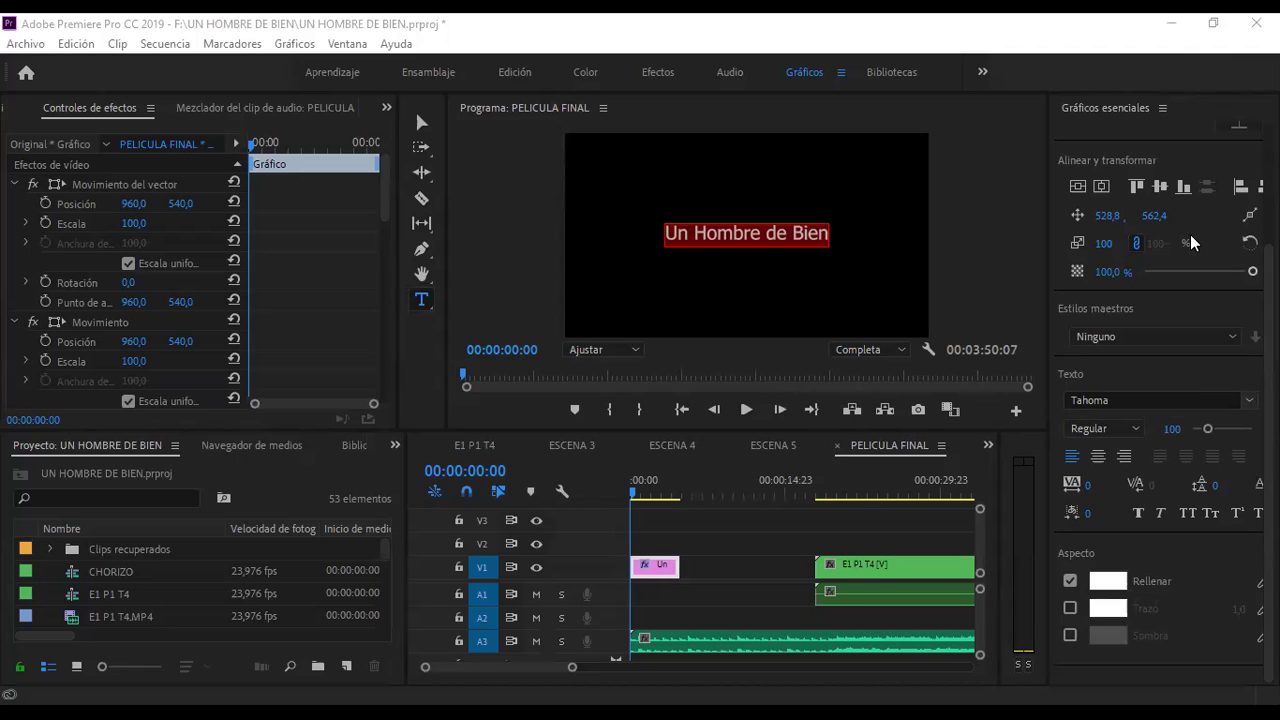
- Change the title font from Tahoma to Vivaldi and make the text bold
{"action": "left_click", "coordinate": [1100, 400]}
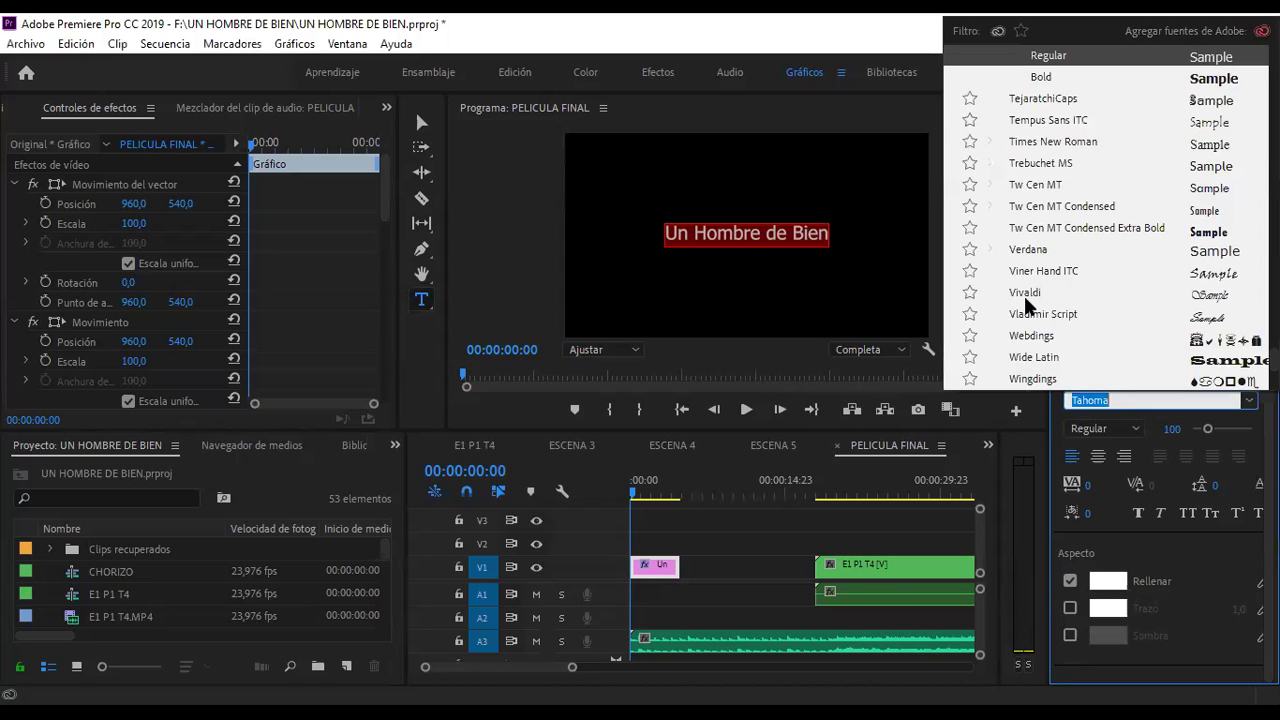
{"action": "left_click", "coordinate": [1024, 293]}
{"action": "left_click", "coordinate": [813, 328]}
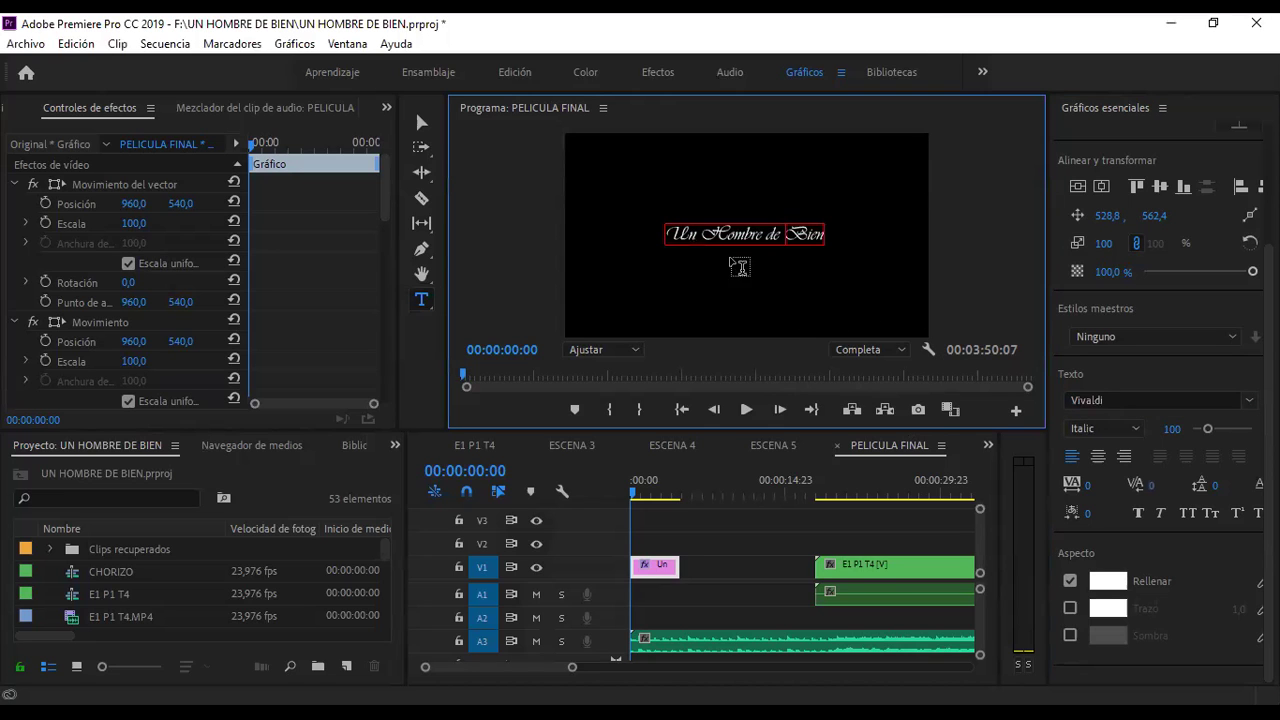
{"action": "left_click_drag", "start_coordinate": [669, 230], "coordinate": [819, 233]}
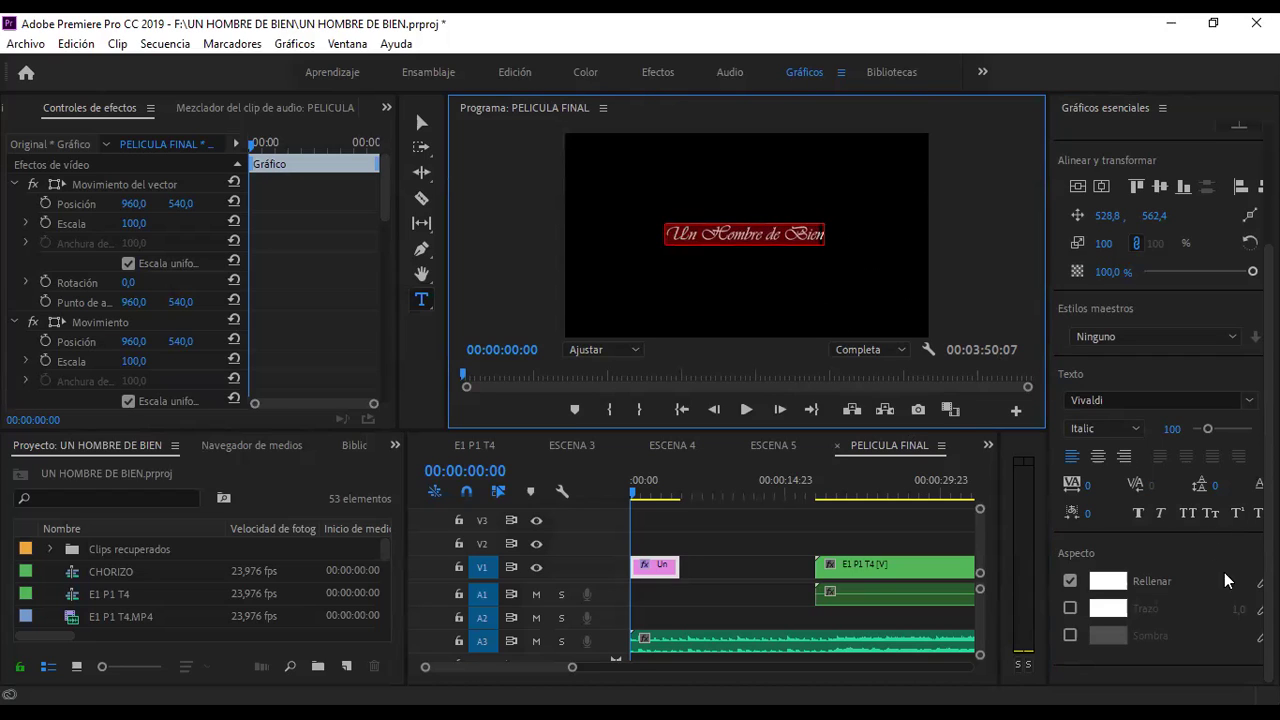
{"action": "left_click", "coordinate": [1139, 513]}
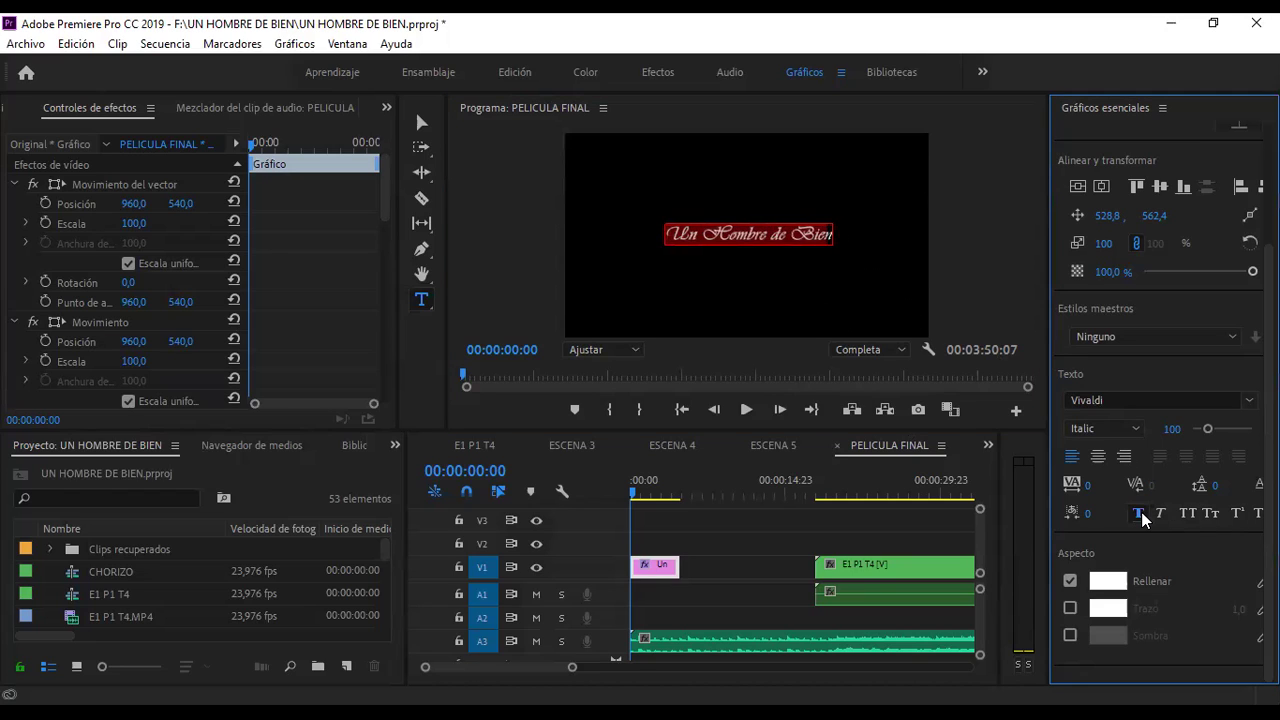
{"action": "left_click", "coordinate": [828, 232]}
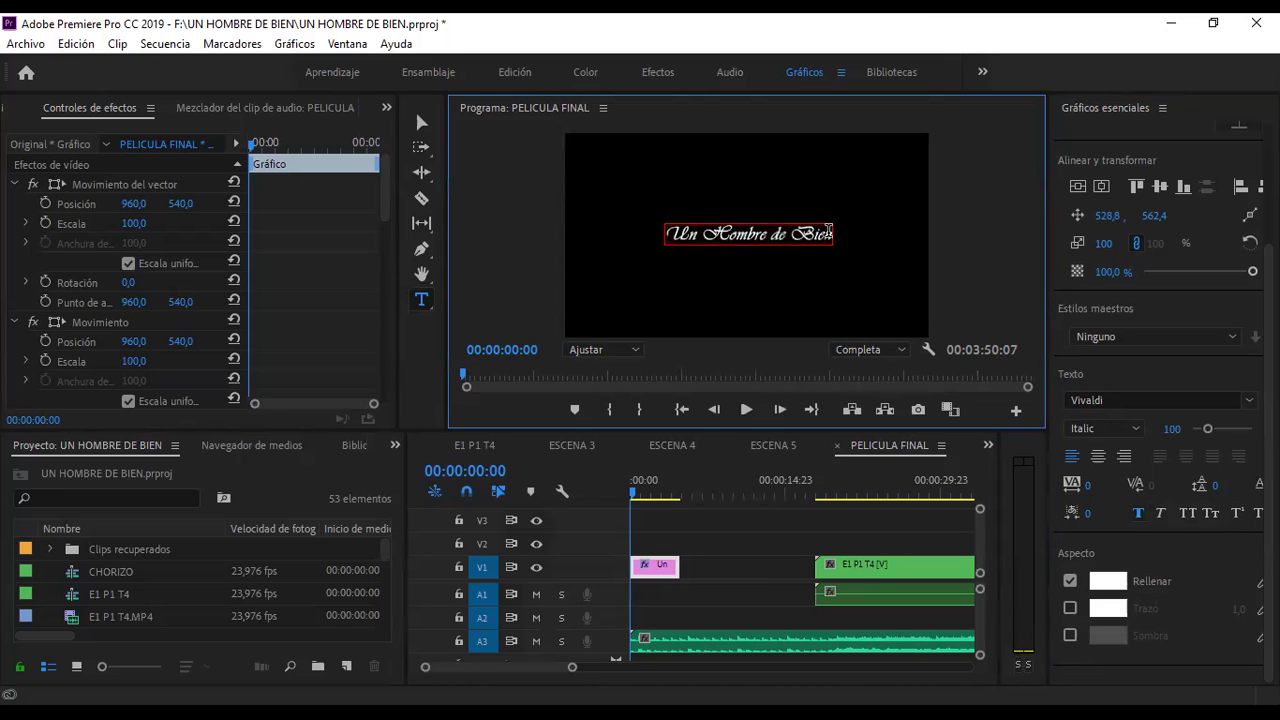
{"action": "left_click_drag", "start_coordinate": [832, 236], "coordinate": [667, 230]}
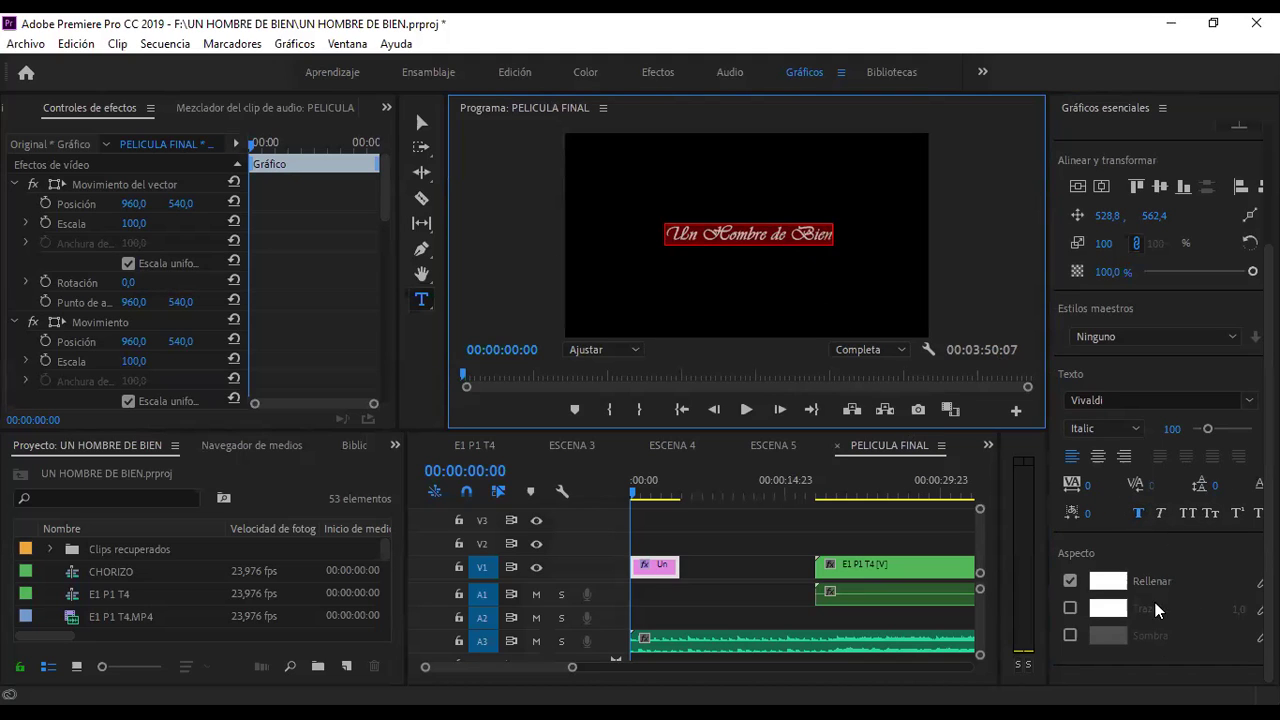
- Raise the title's font size to 135 and centre it vertically and horizontally
{"action": "left_click_drag", "start_coordinate": [1046, 537], "coordinate": [983, 528]}
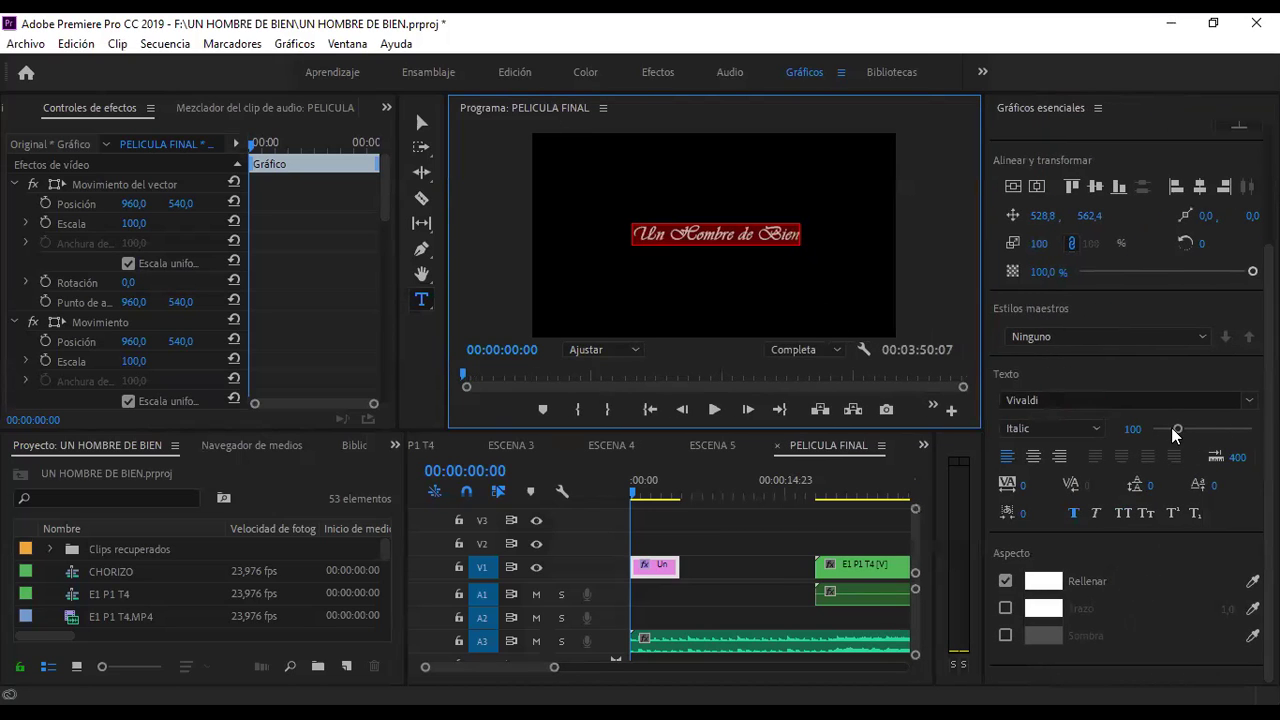
{"action": "left_click_drag", "start_coordinate": [1173, 428], "coordinate": [1187, 428]}
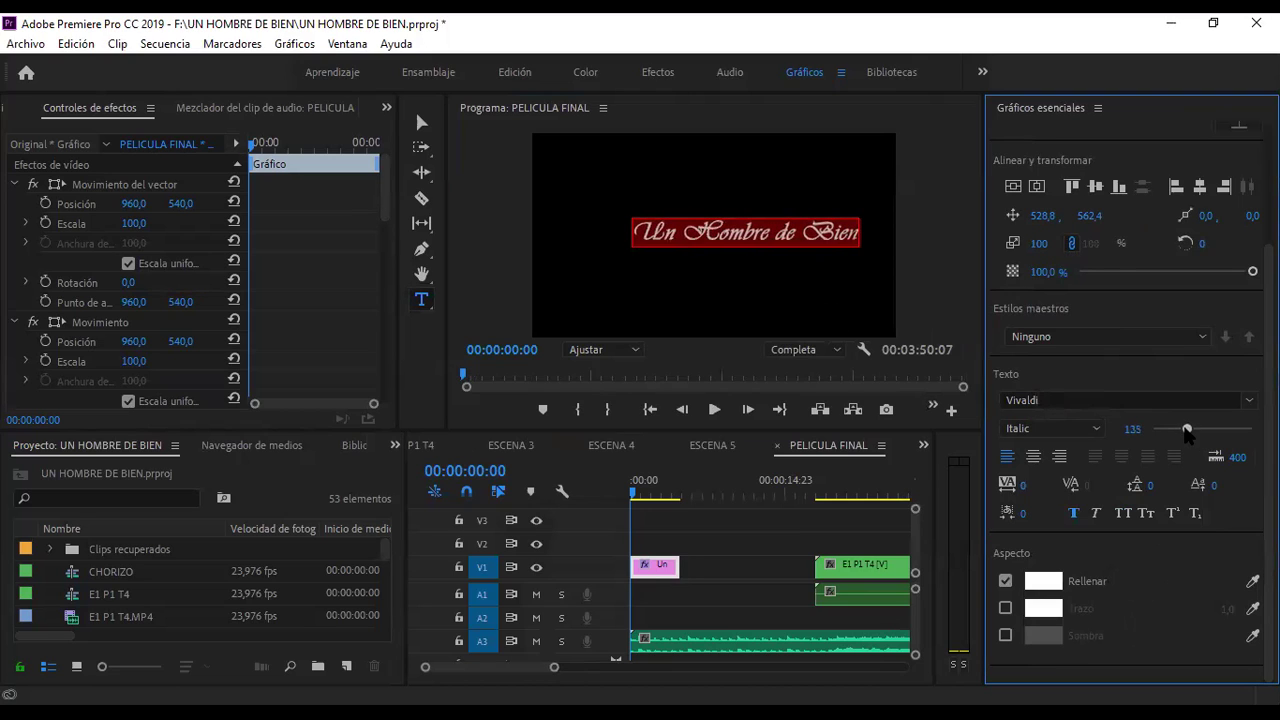
{"action": "left_click", "coordinate": [1016, 187]}
{"action": "left_click", "coordinate": [1035, 188]}
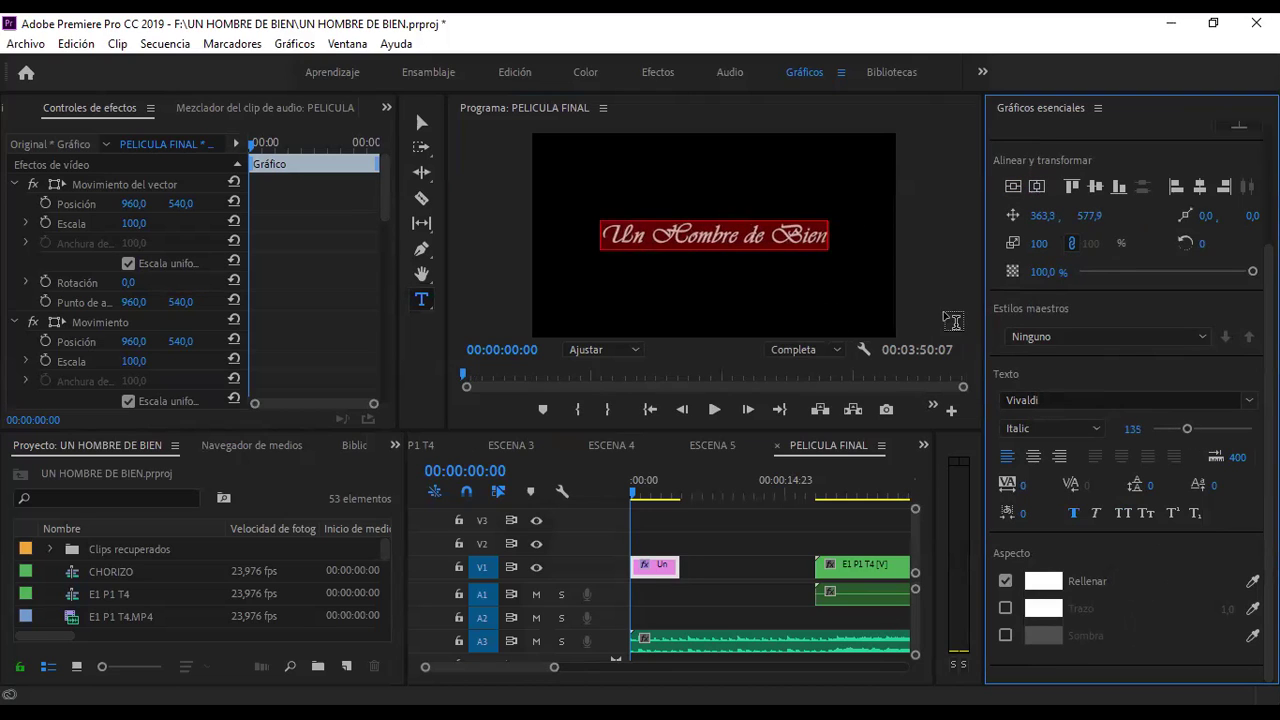
- Preview the title from the sequence start, then deselect it with the Selection tool
{"action": "left_click_drag", "start_coordinate": [655, 484], "coordinate": [633, 490]}
{"action": "key", "text": "space"}
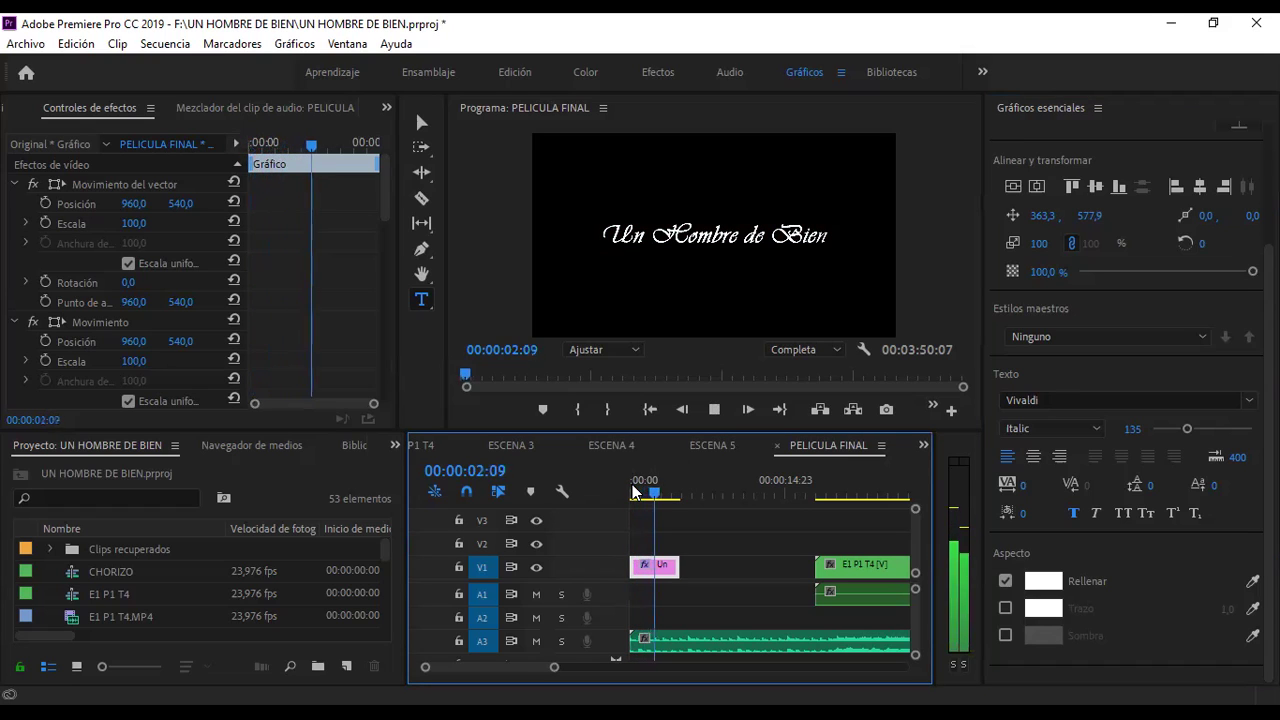
{"action": "key", "text": "space"}
{"action": "key", "text": "Home"}
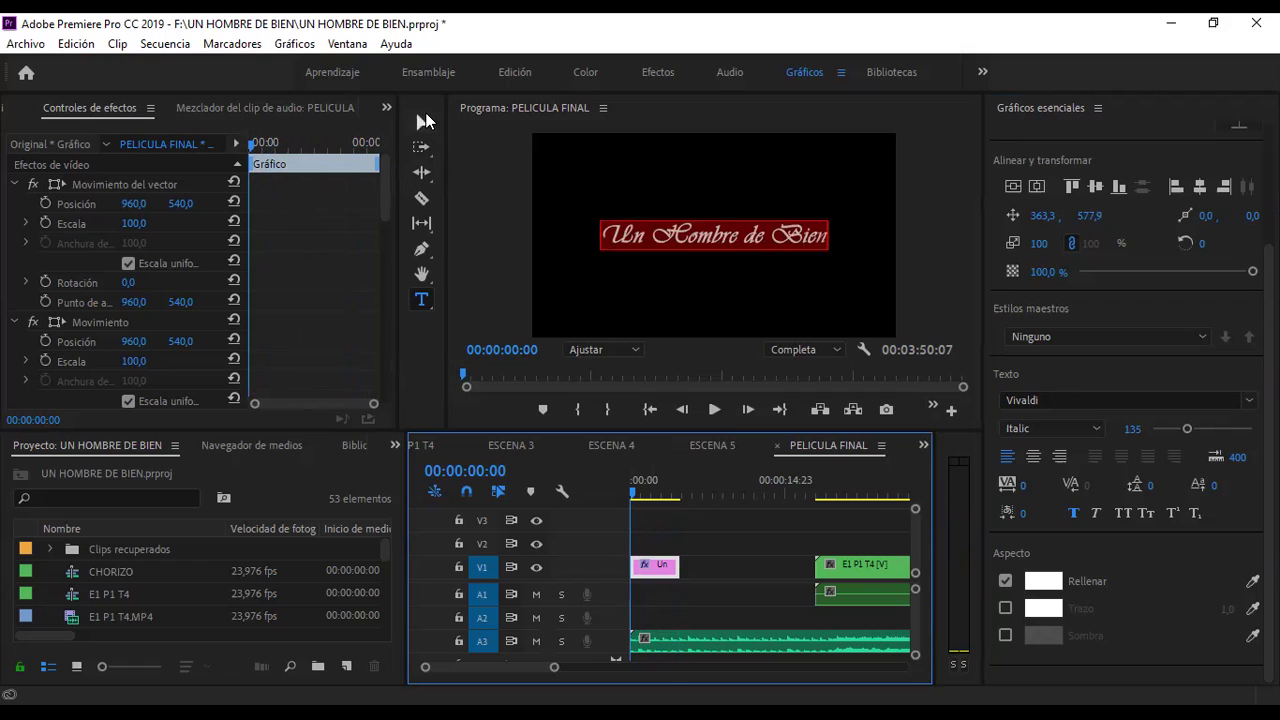
{"action": "left_click", "coordinate": [423, 121]}
{"action": "left_click", "coordinate": [677, 262]}
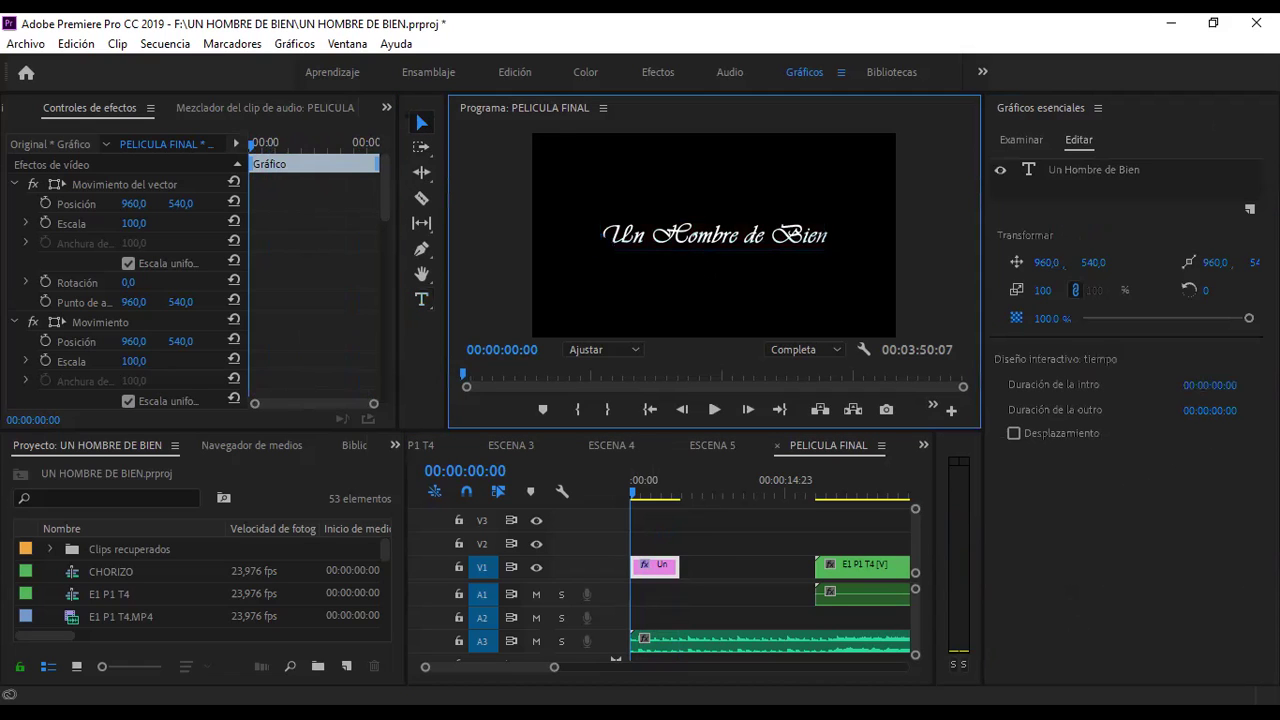
{"action": "left_click", "coordinate": [700, 238]}
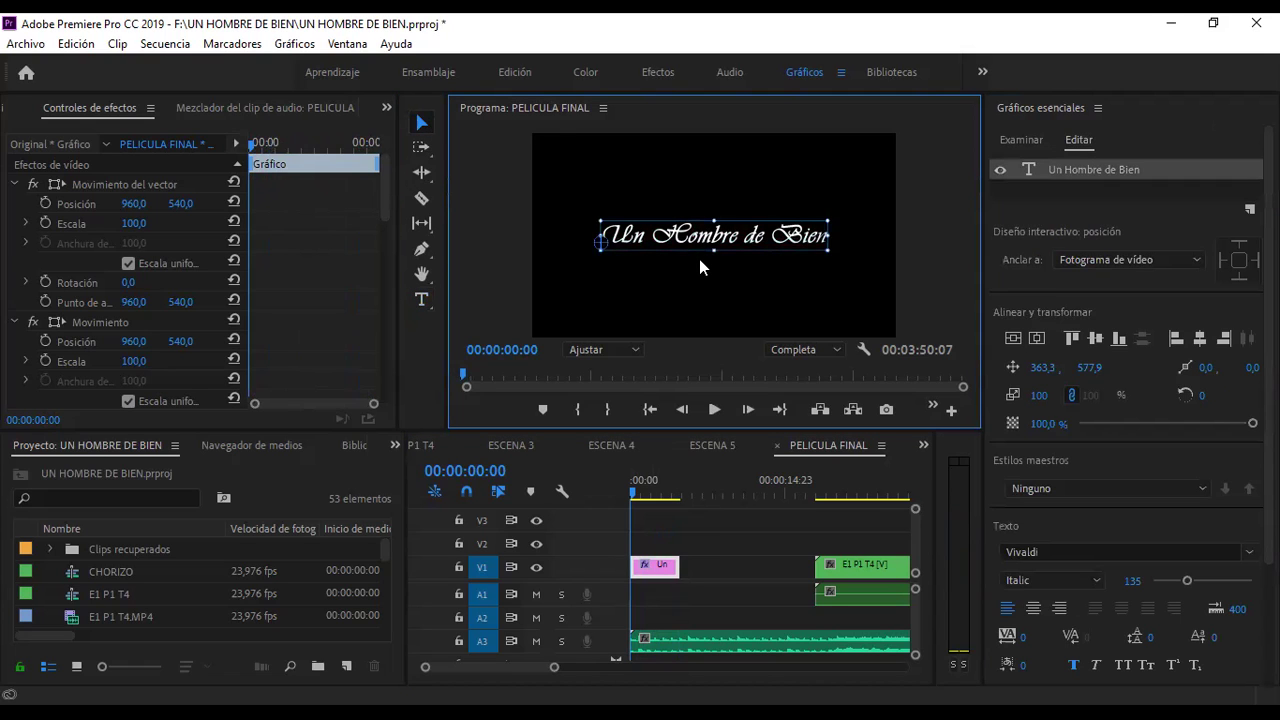
{"action": "left_click", "coordinate": [695, 268]}
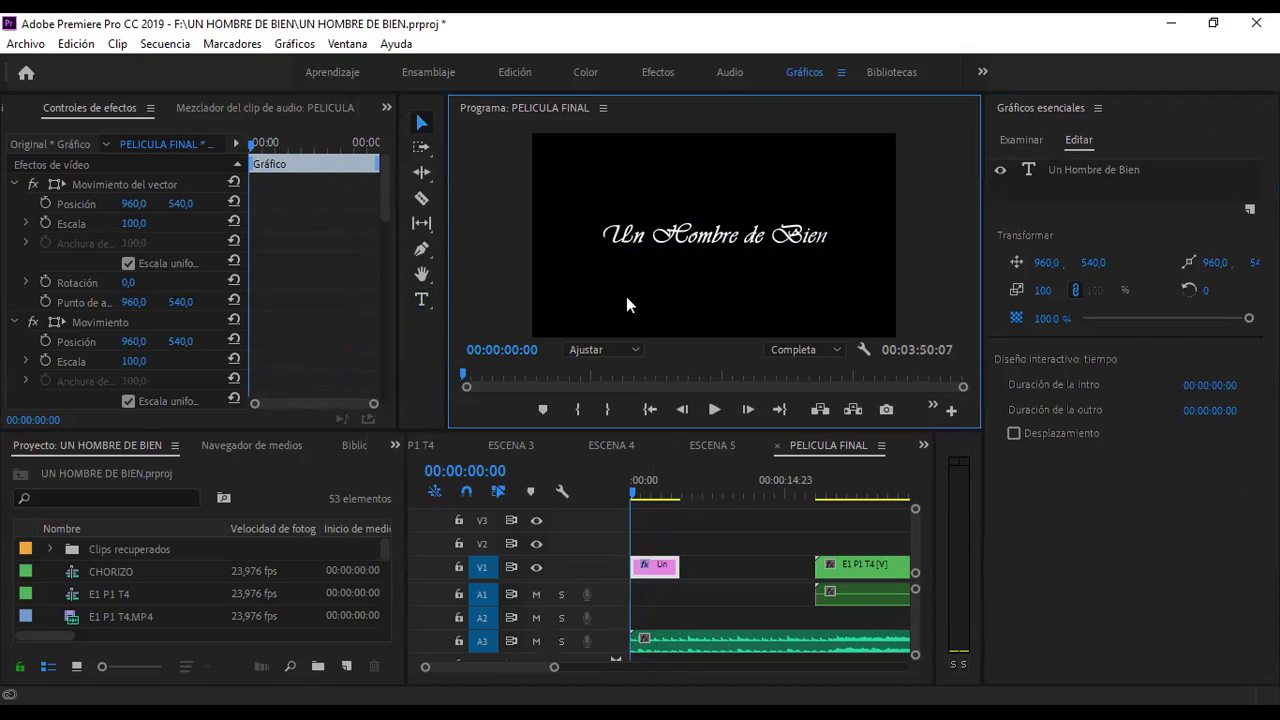
- Add the Disolución de película transition to both the start and end of the title clip
{"action": "left_click", "coordinate": [392, 445]}
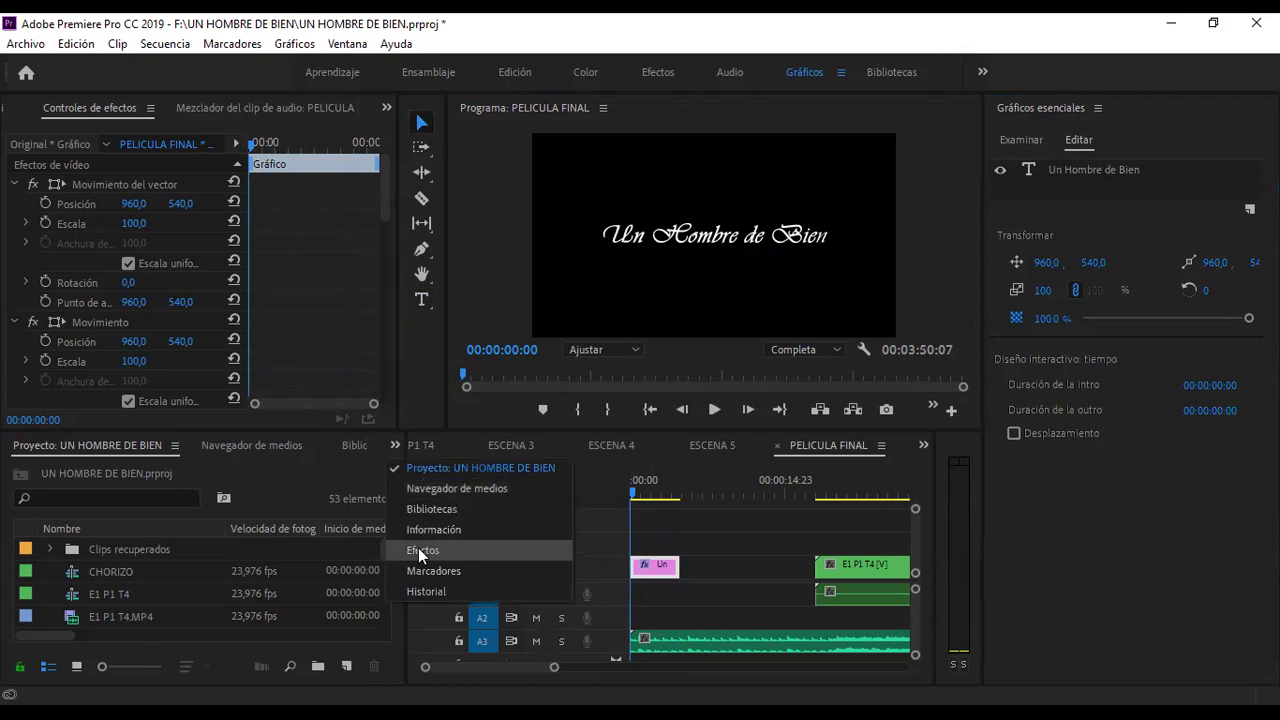
{"action": "left_click", "coordinate": [418, 548]}
{"action": "left_click", "coordinate": [13, 588]}
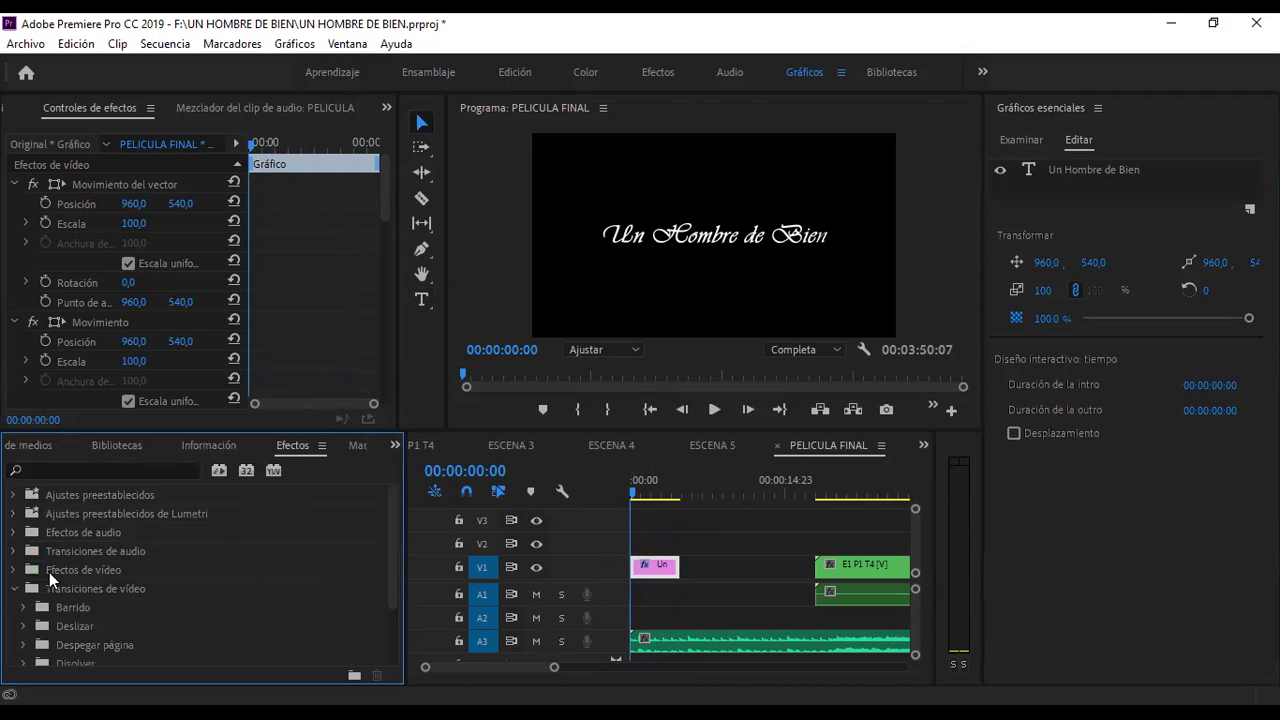
{"action": "left_click", "coordinate": [23, 582]}
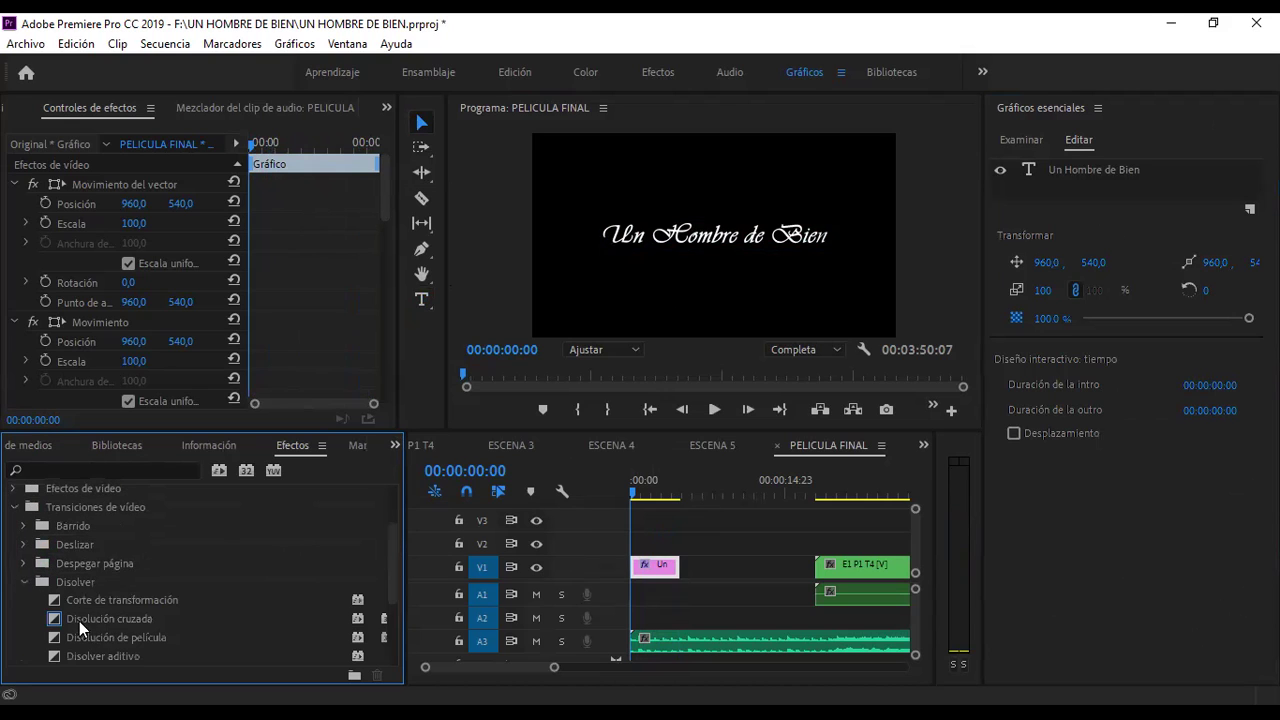
{"action": "scroll", "coordinate": [90, 610], "scroll_direction": "down", "scroll_amount": 1}
{"action": "left_click_drag", "start_coordinate": [114, 592], "coordinate": [642, 575]}
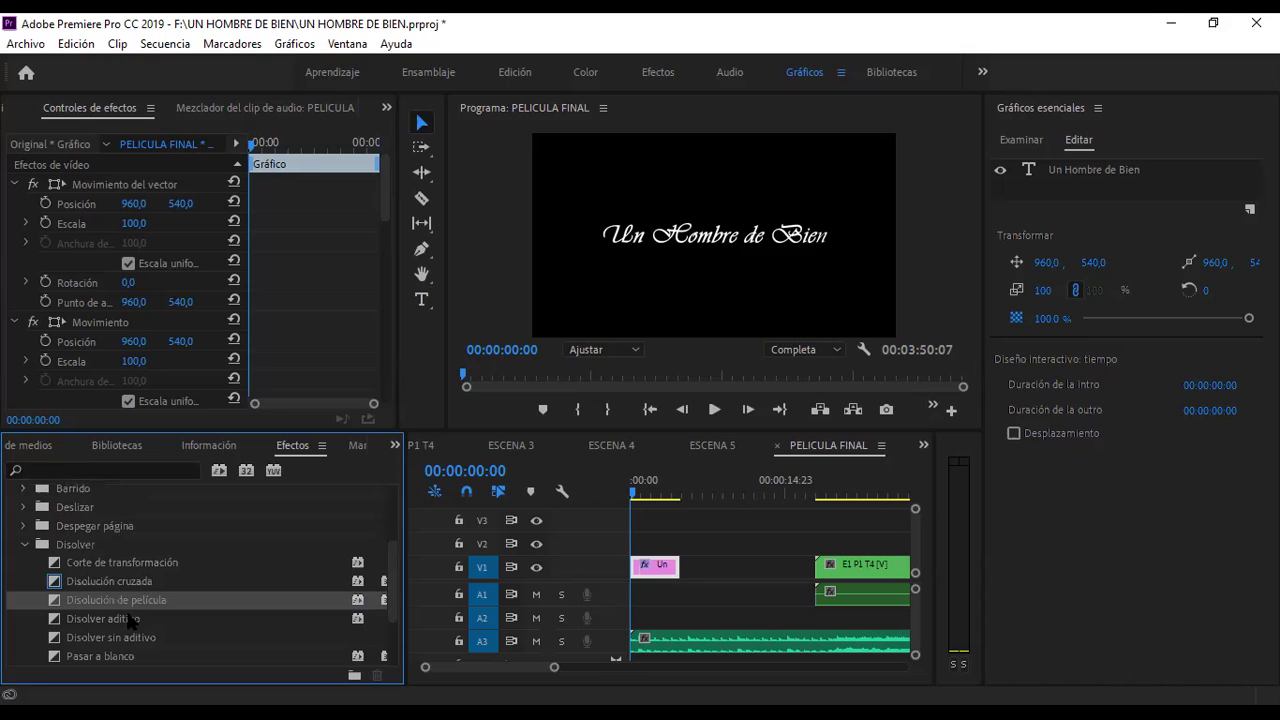
{"action": "left_click_drag", "start_coordinate": [116, 602], "coordinate": [674, 573]}
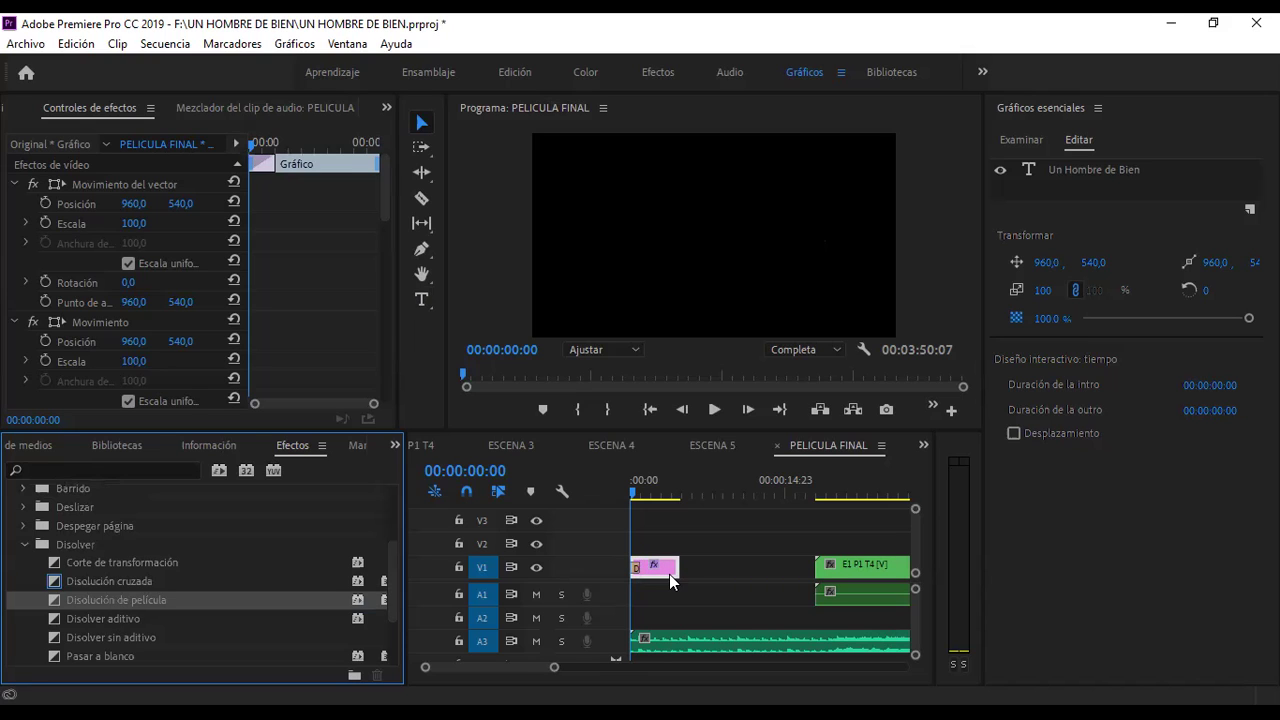
- Play the sequence from the start to preview the title fading in and out
{"action": "key", "text": "space"}
{"action": "key", "text": "space"}
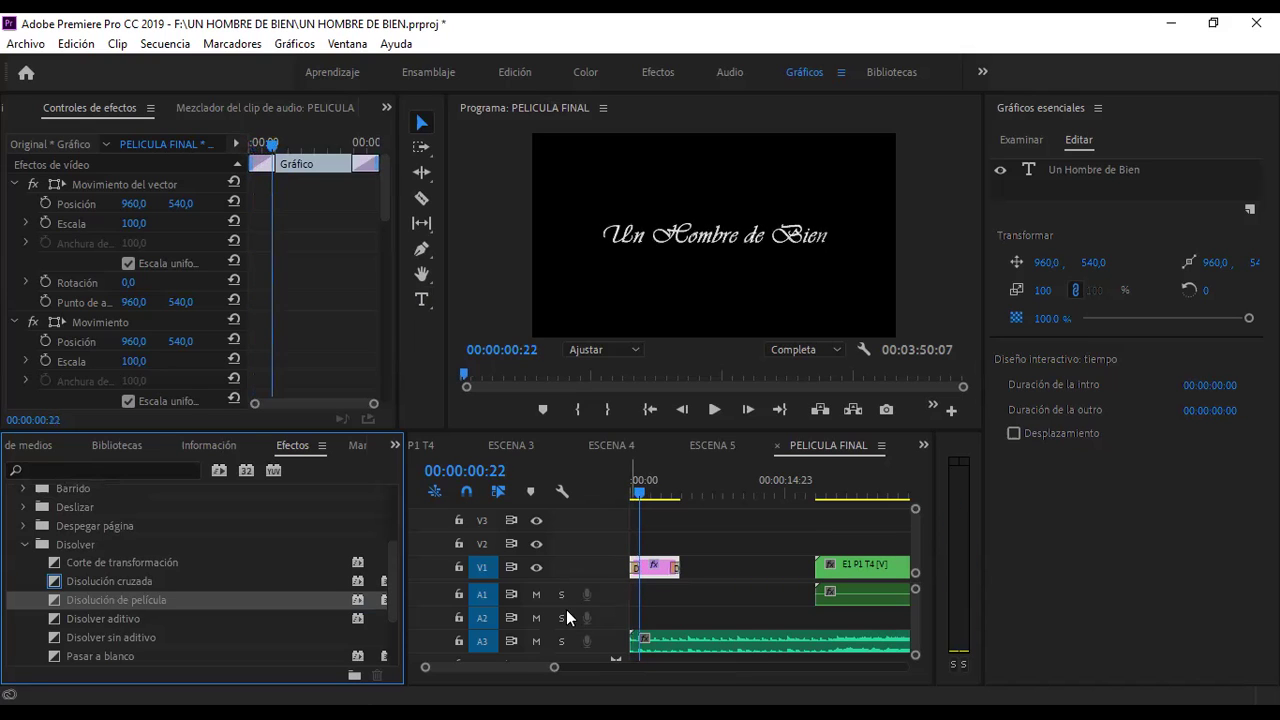
{"action": "left_click", "coordinate": [632, 494]}
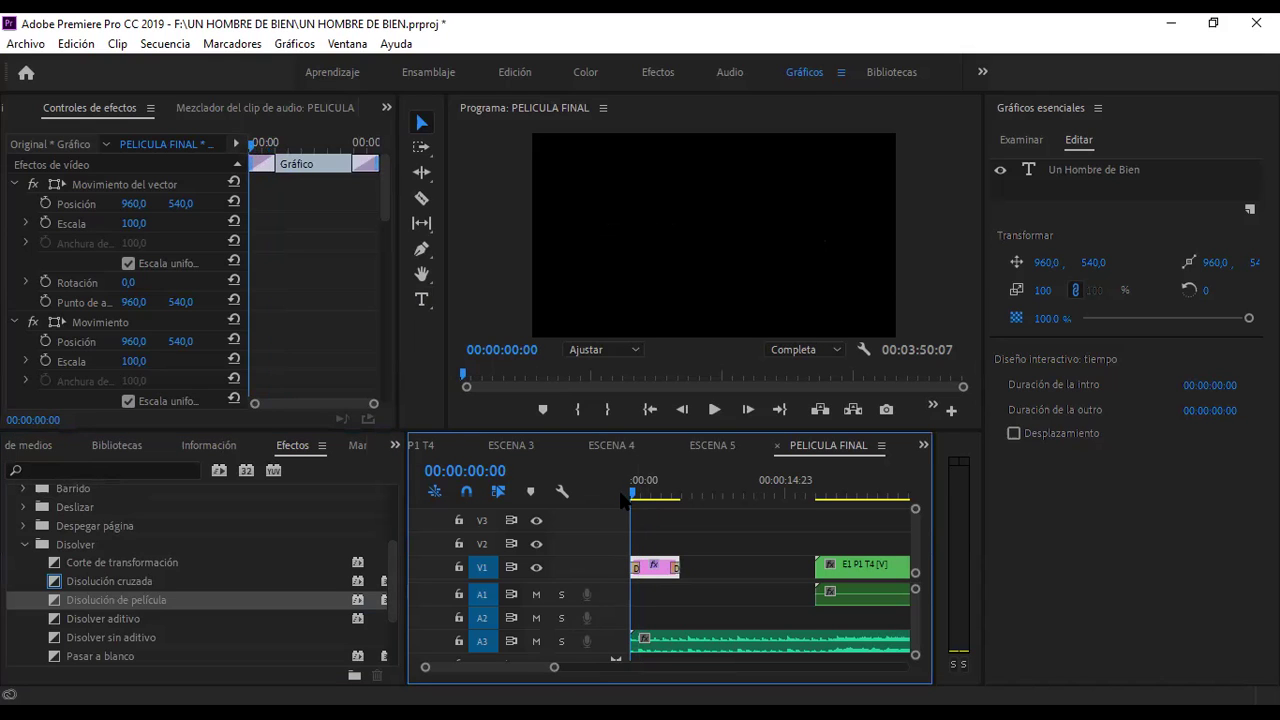
{"action": "key", "text": "space"}
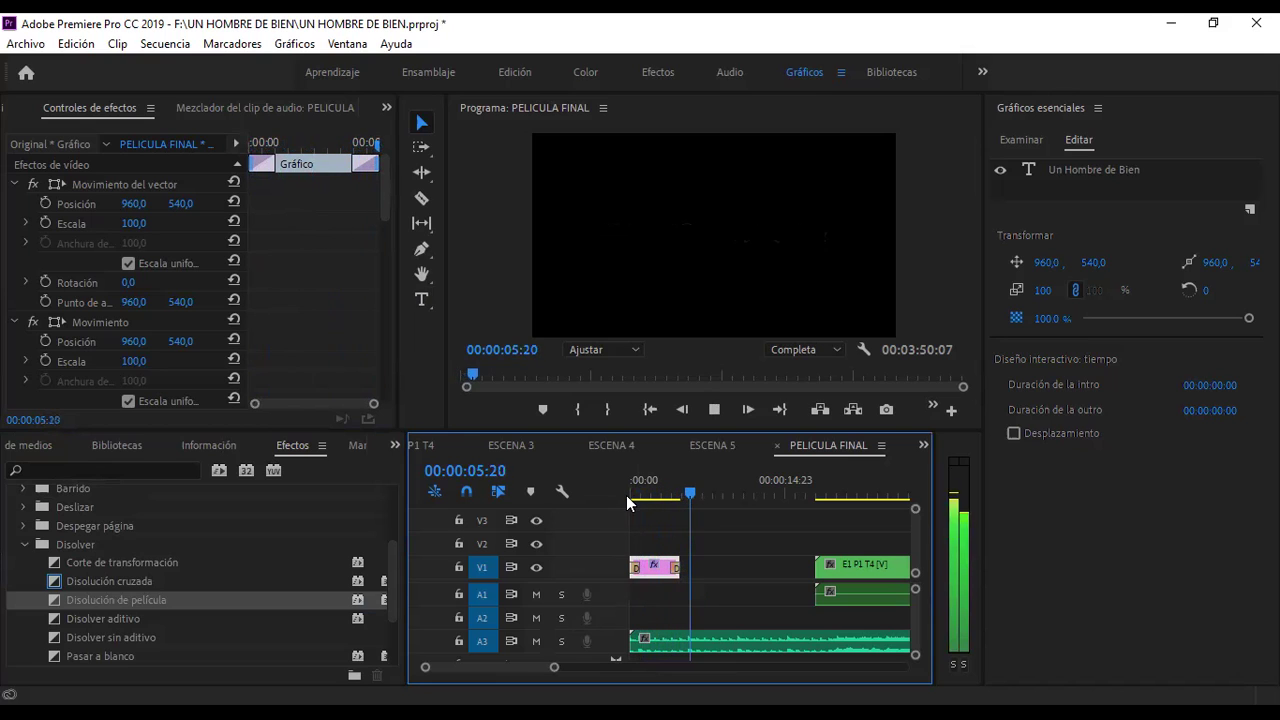
{"action": "left_click", "coordinate": [641, 491]}
- At 00:00:01:04, reduce the title's Escala to 51, then return to the clip start
{"action": "left_click_drag", "start_coordinate": [643, 491], "coordinate": [612, 496]}
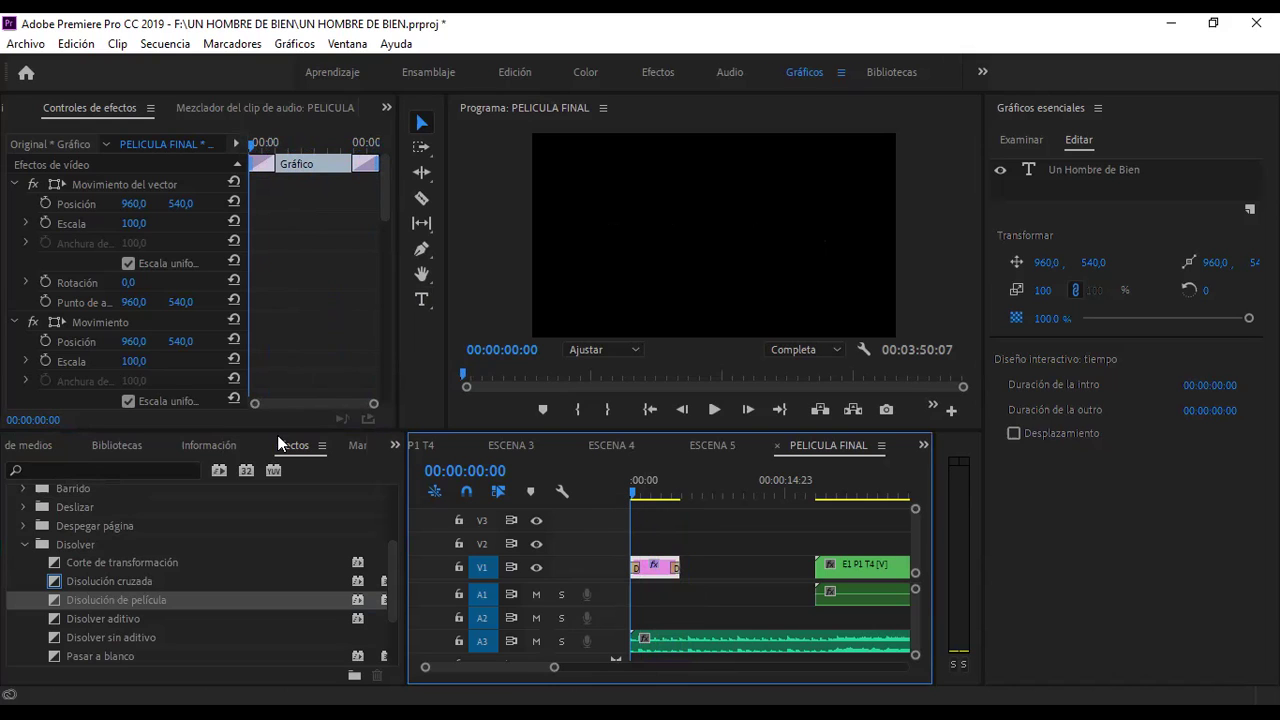
{"action": "left_click_drag", "start_coordinate": [652, 482], "coordinate": [605, 489]}
{"action": "scroll", "coordinate": [109, 250], "scroll_direction": "down", "scroll_amount": 5}
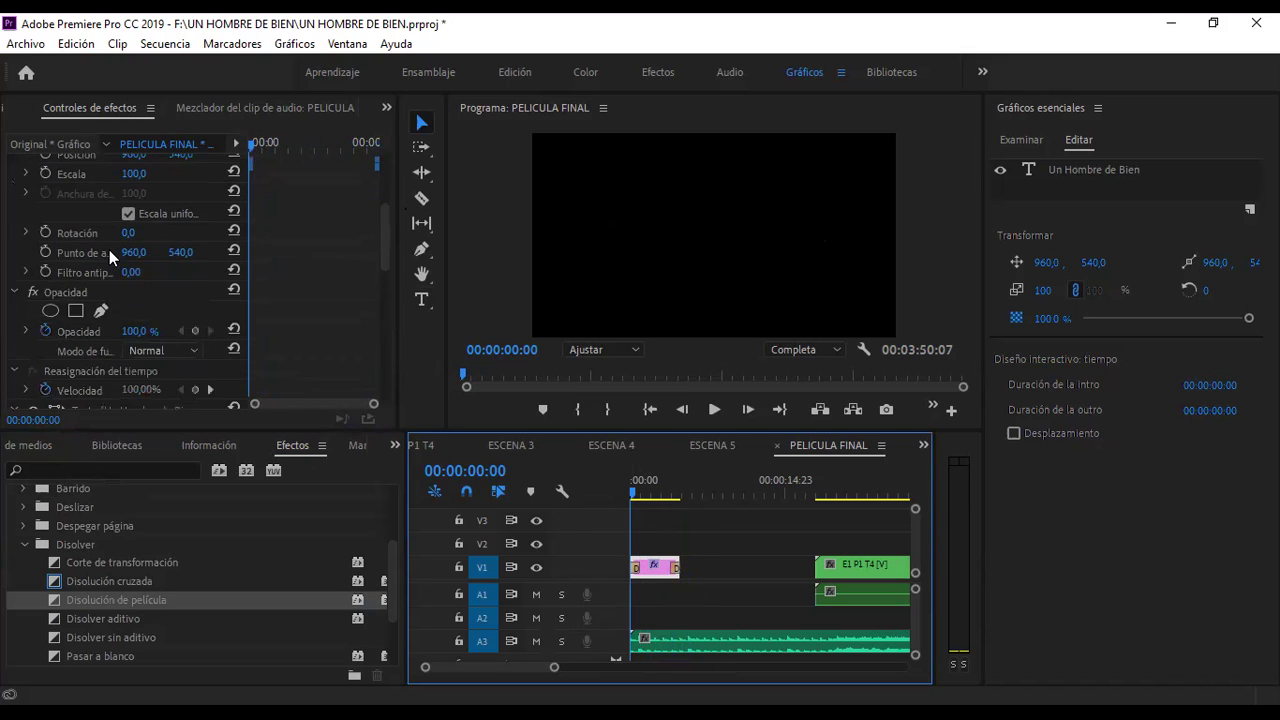
{"action": "scroll", "coordinate": [109, 250], "scroll_direction": "up", "scroll_amount": 5}
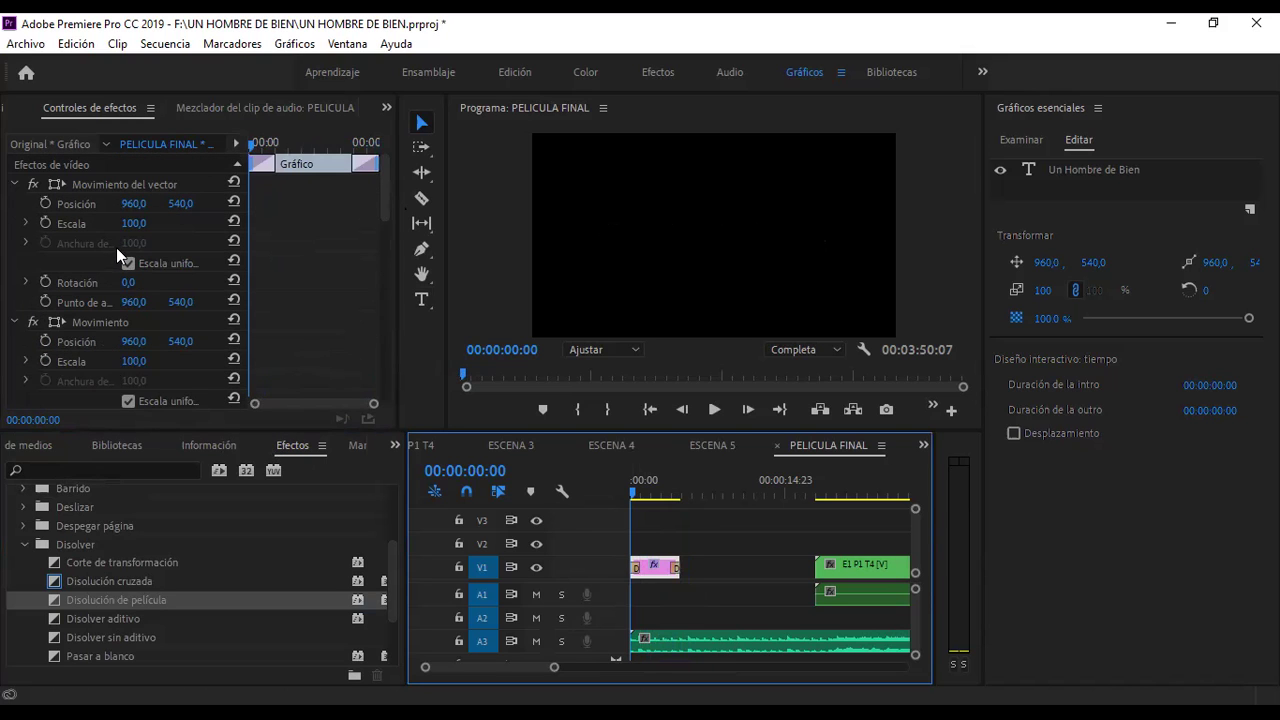
{"action": "left_click", "coordinate": [642, 482]}
{"action": "left_click_drag", "start_coordinate": [648, 482], "coordinate": [643, 482]}
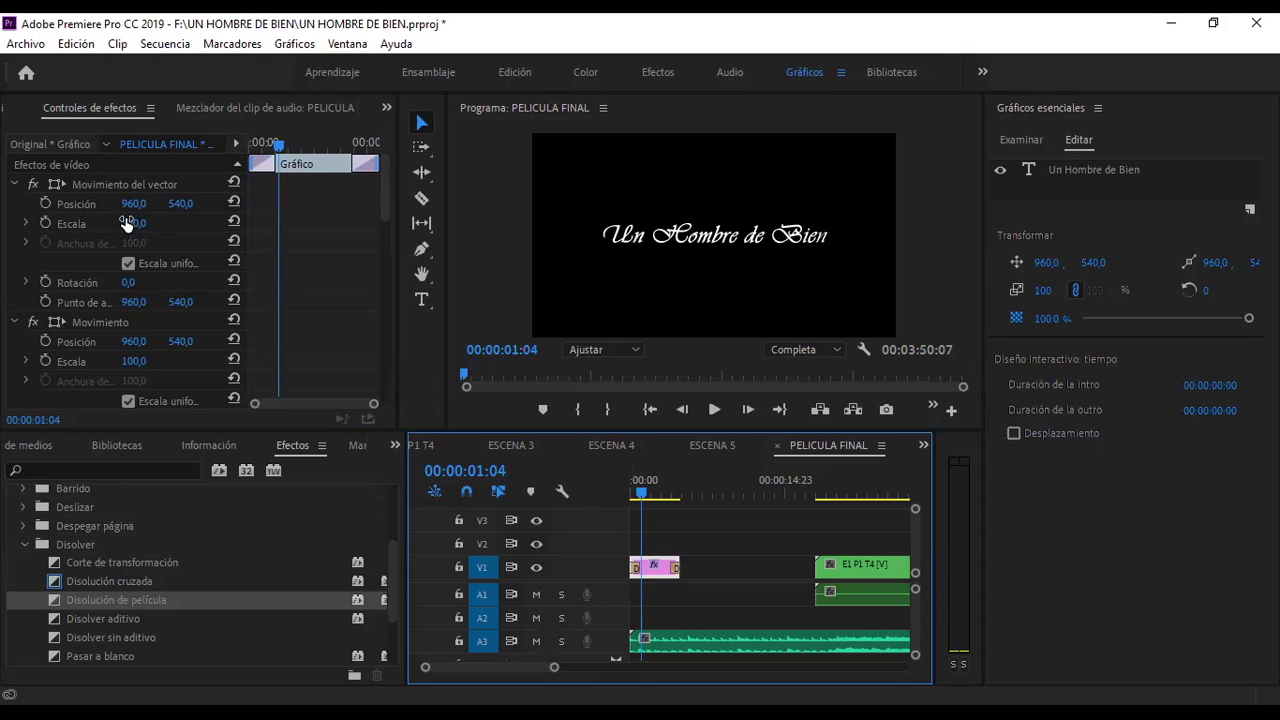
{"action": "left_click_drag", "start_coordinate": [133, 221], "coordinate": [84, 221]}
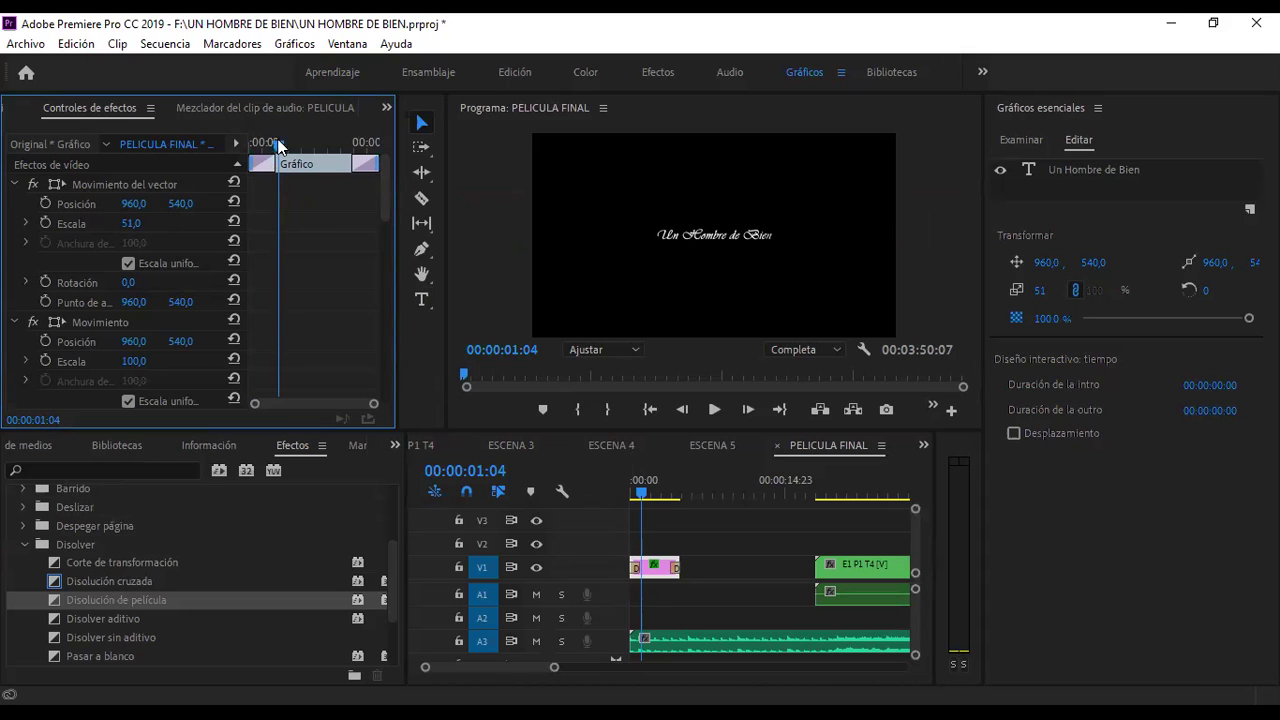
{"action": "left_click_drag", "start_coordinate": [283, 147], "coordinate": [250, 143]}
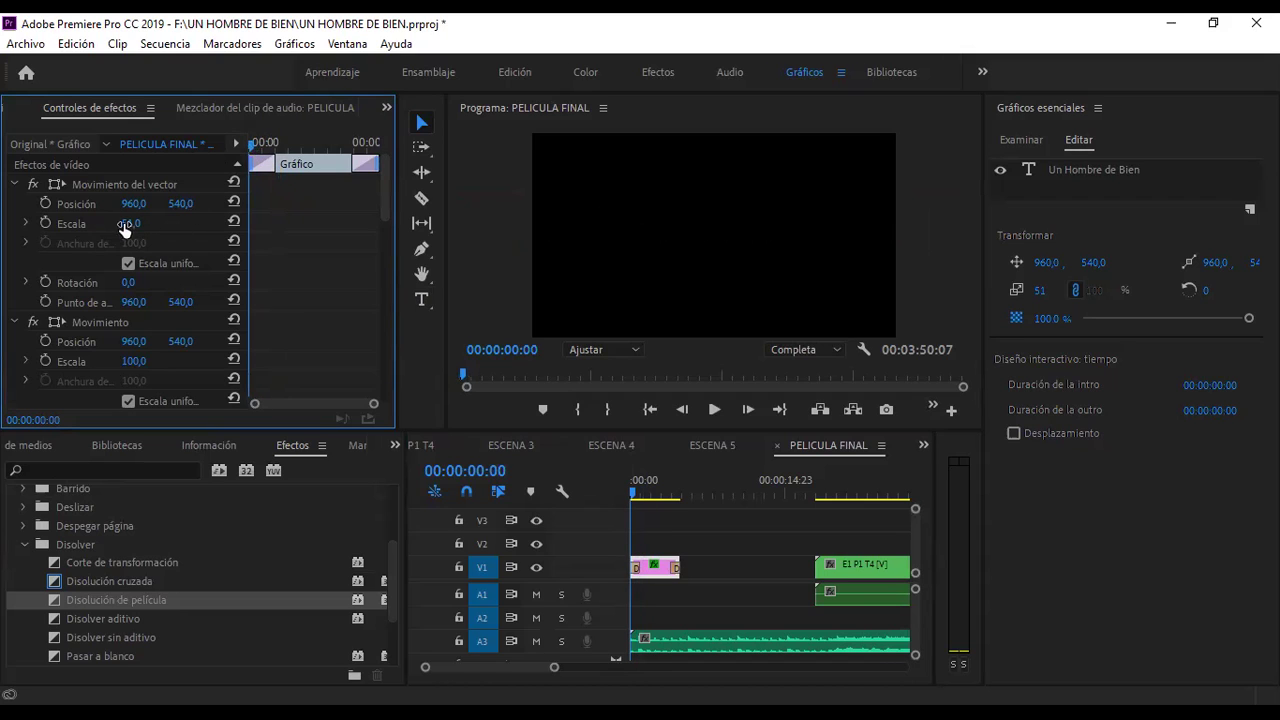
- Keyframe the title's Escala at 51 at the clip start and 123 near its end
{"action": "left_click", "coordinate": [44, 222]}
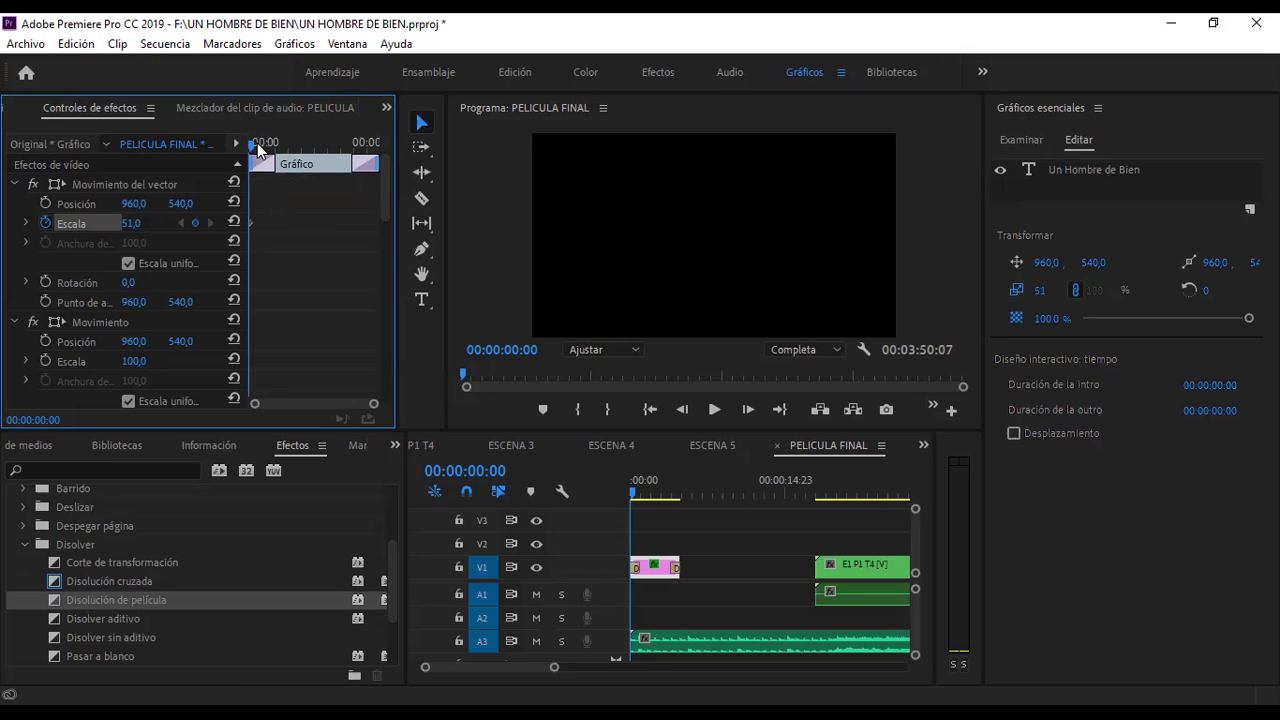
{"action": "left_click_drag", "start_coordinate": [259, 145], "coordinate": [366, 156]}
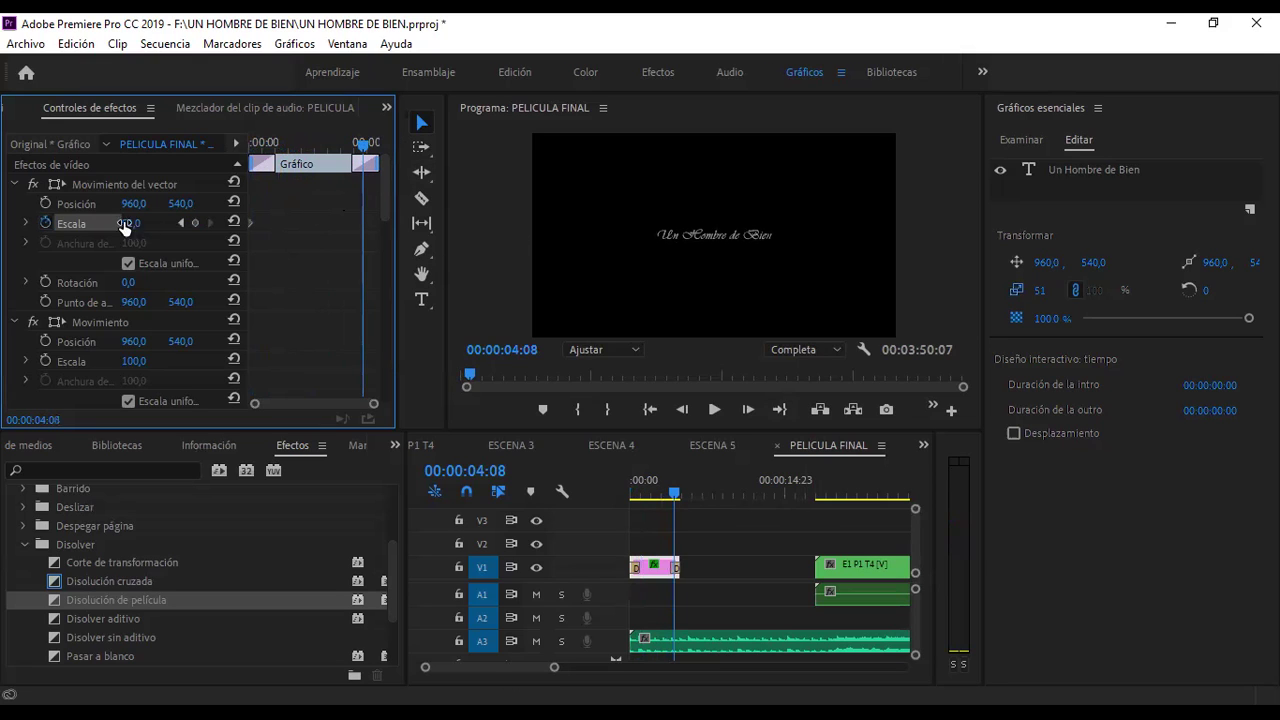
{"action": "left_click_drag", "start_coordinate": [128, 223], "coordinate": [218, 223]}
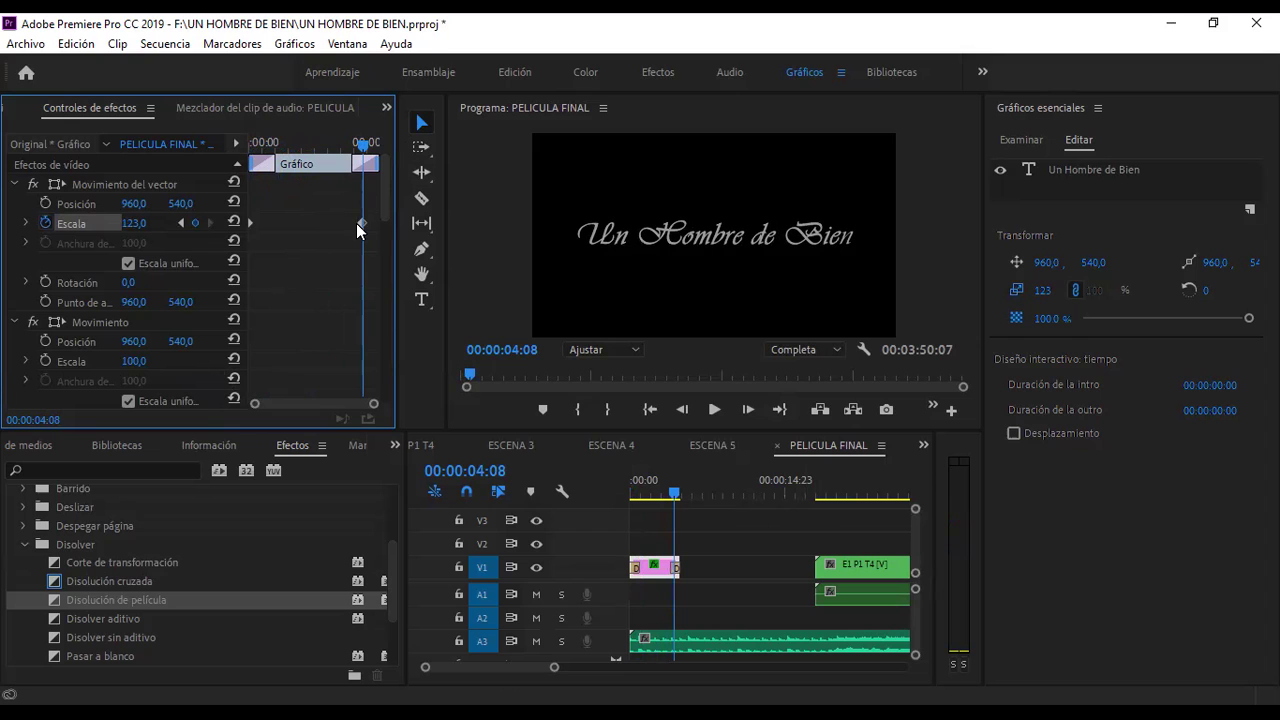
{"action": "mouse_move", "coordinate": [362, 146]}
{"action": "left_mouse_down"}
{"action": "mouse_move", "coordinate": [247, 146]}
{"action": "mouse_move", "coordinate": [377, 153]}
{"action": "left_mouse_up"}
{"action": "left_click_drag", "start_coordinate": [244, 150], "coordinate": [352, 160]}
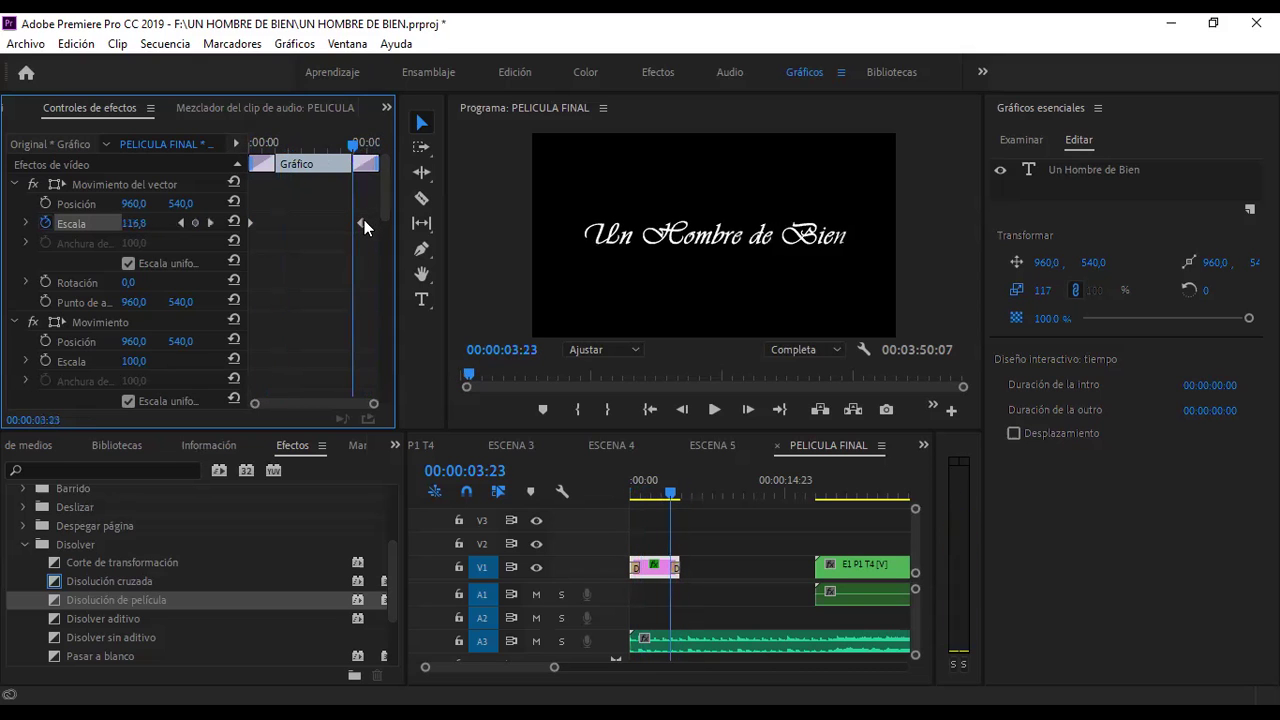
{"action": "left_click_drag", "start_coordinate": [362, 224], "coordinate": [351, 224]}
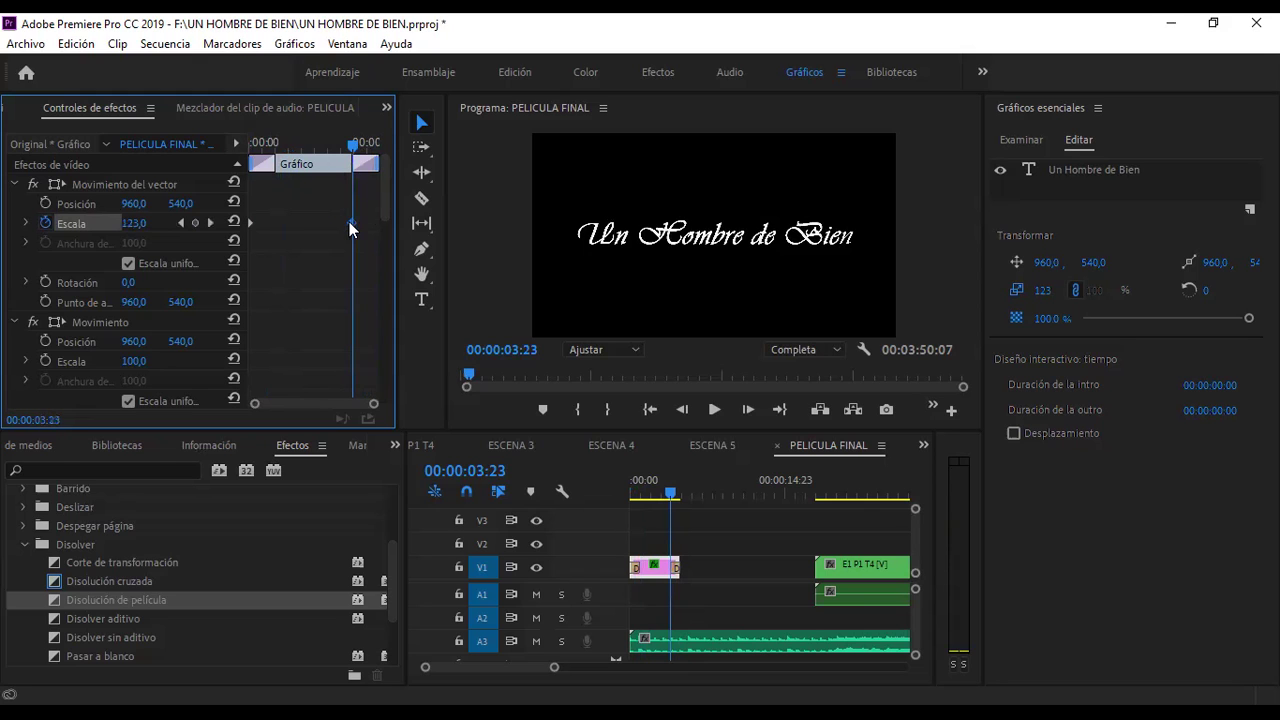
{"action": "left_click_drag", "start_coordinate": [350, 148], "coordinate": [249, 150]}
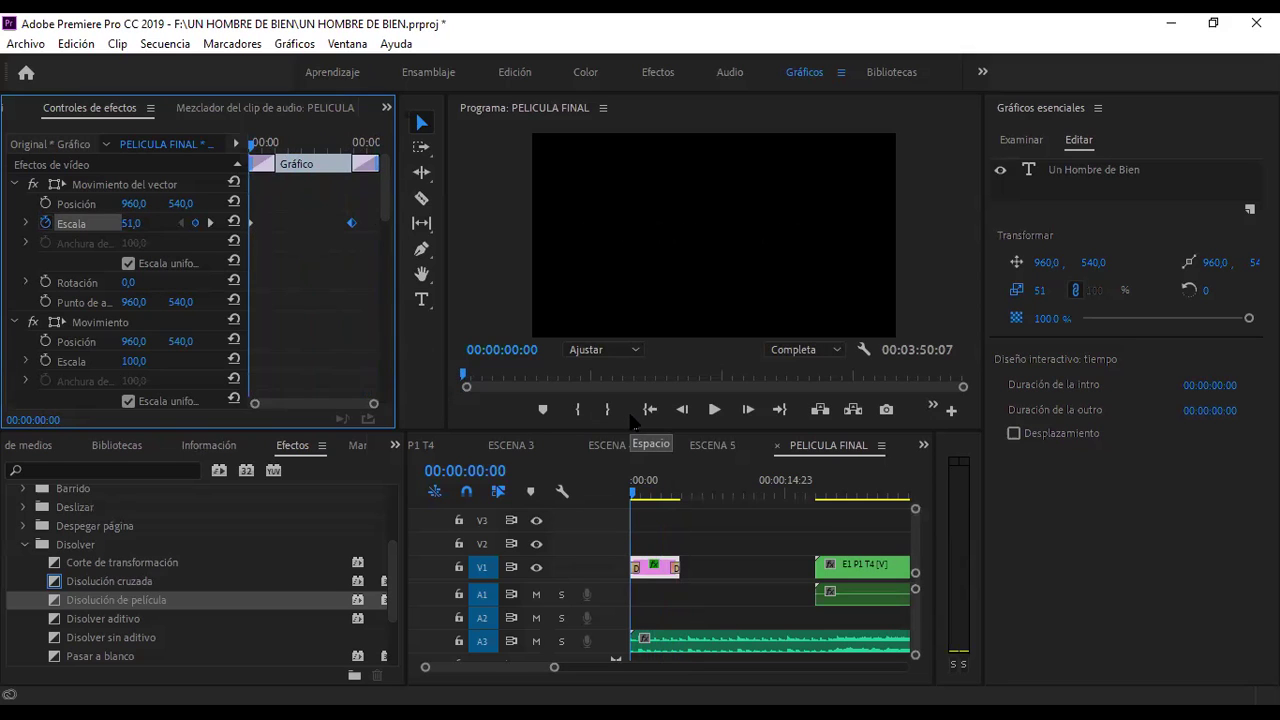
- Preview the scale animation from 00:00:03:11 and move the final 123 keyframe to the clip's end
{"action": "key", "text": "space"}
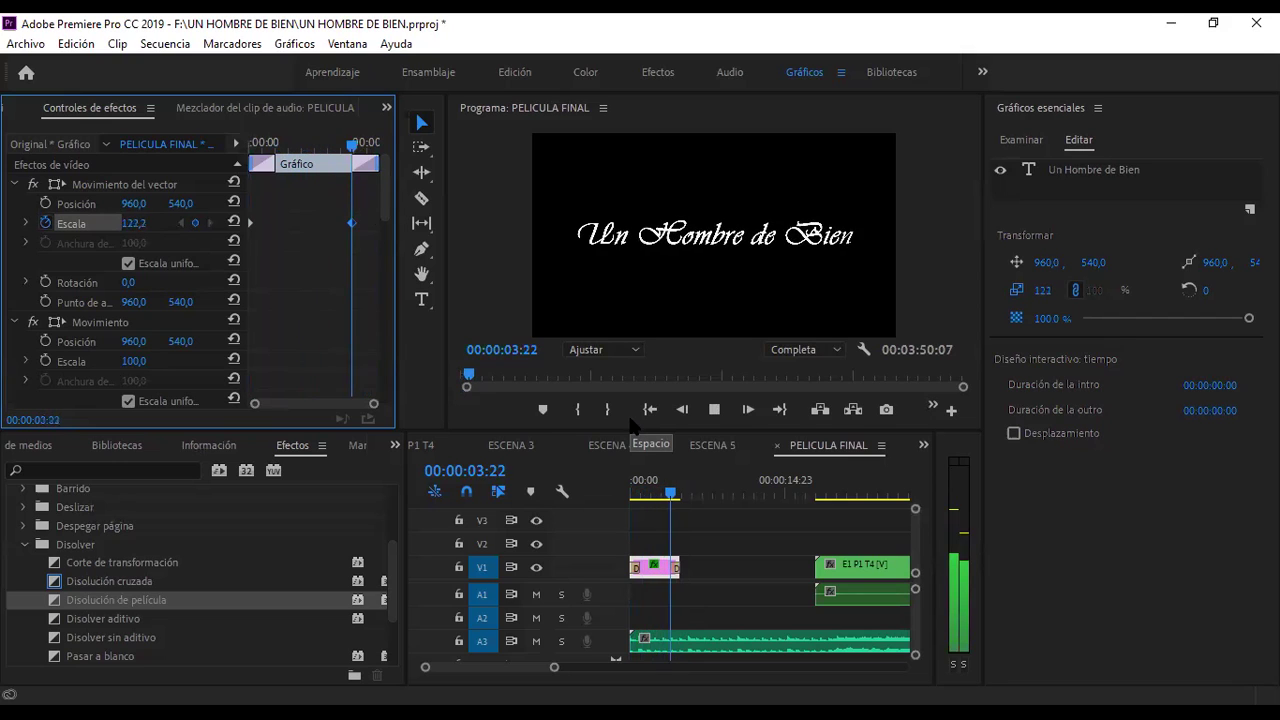
{"action": "key", "text": "space"}
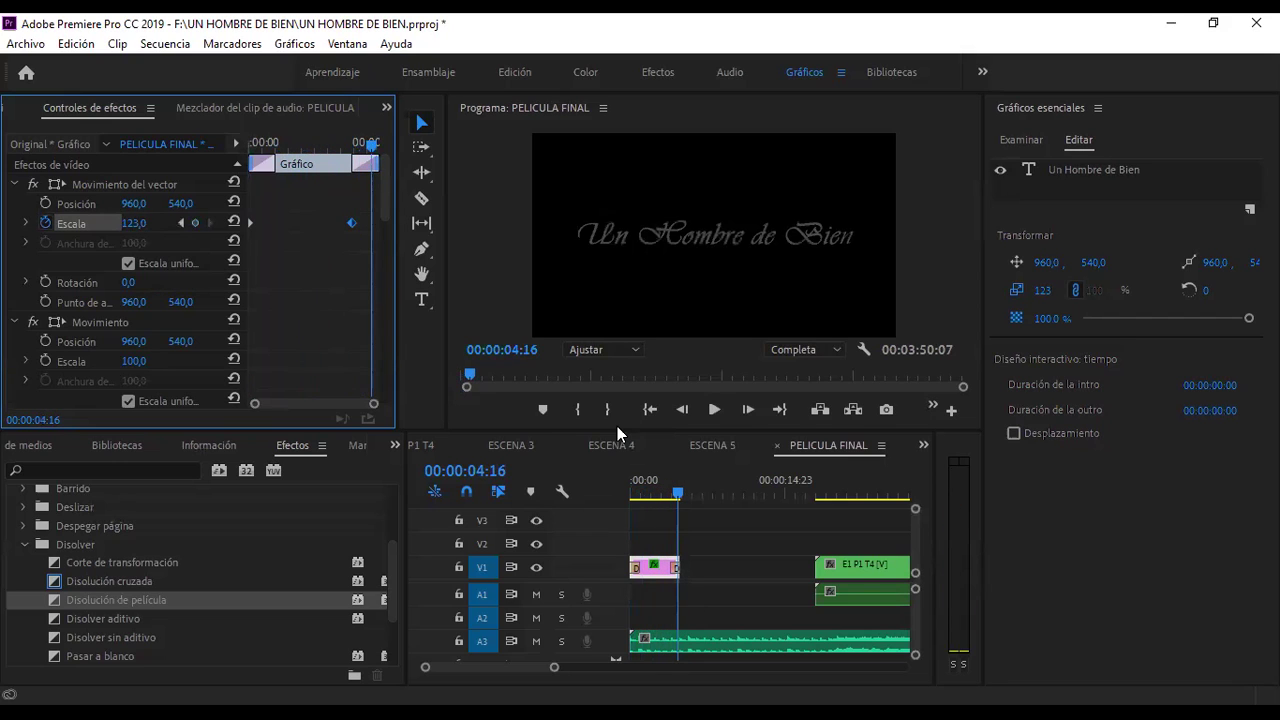
{"action": "left_click", "coordinate": [324, 144]}
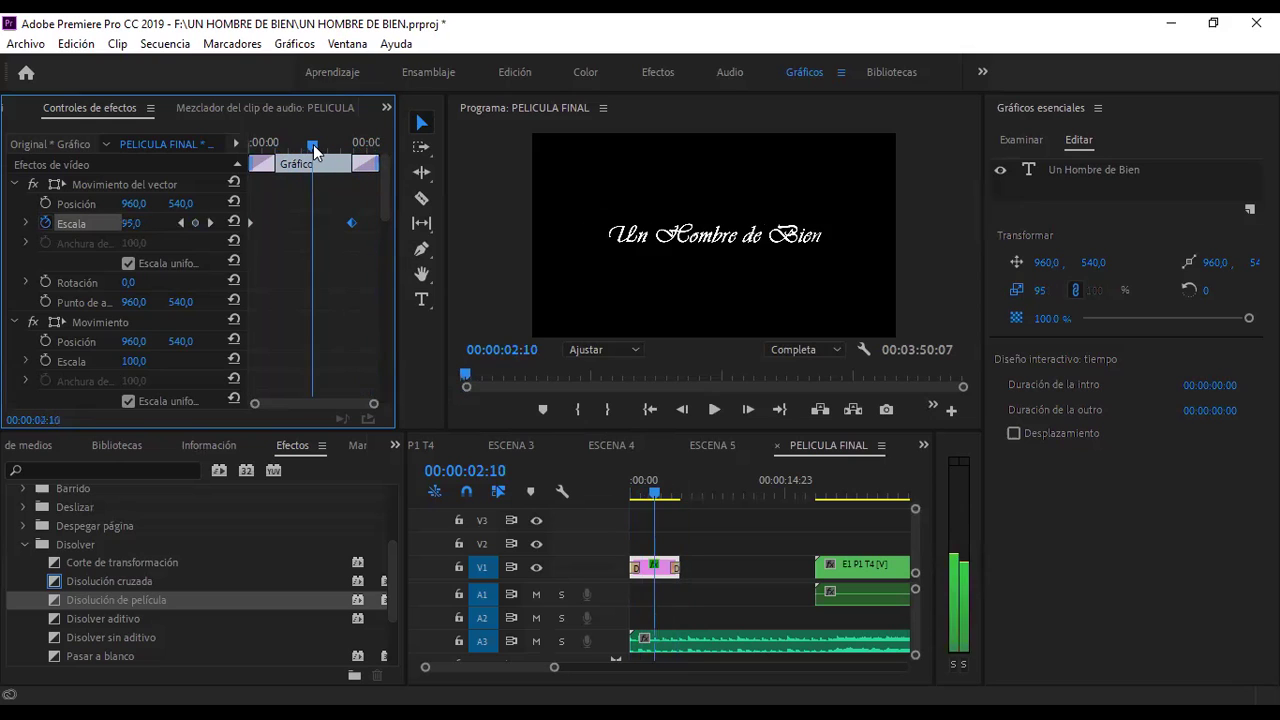
{"action": "key", "text": "space"}
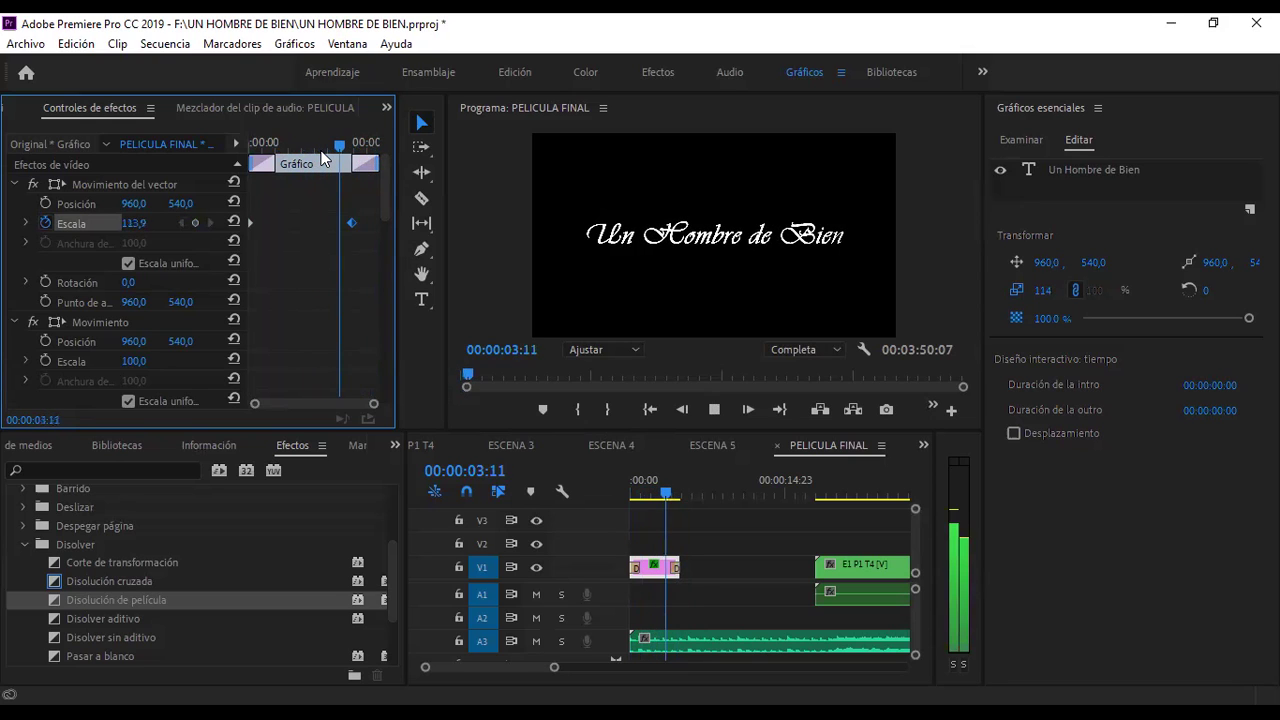
{"action": "key", "text": "space"}
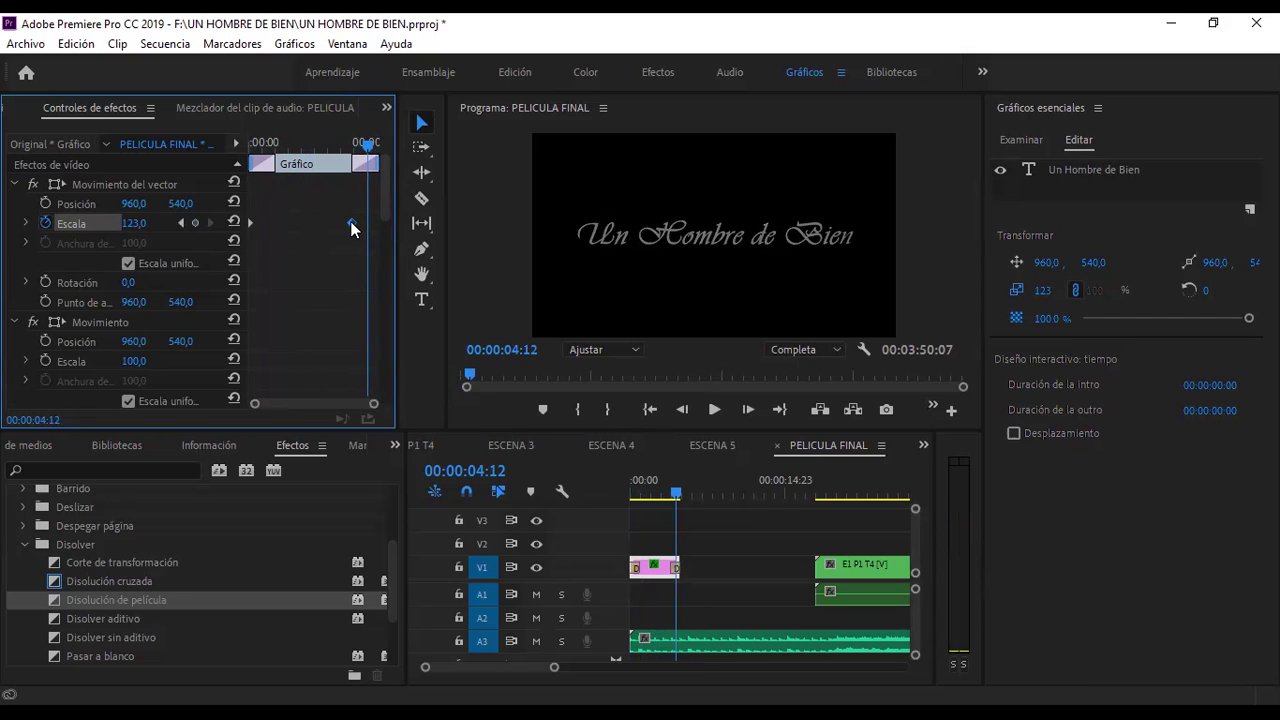
{"action": "left_click_drag", "start_coordinate": [351, 229], "coordinate": [380, 229]}
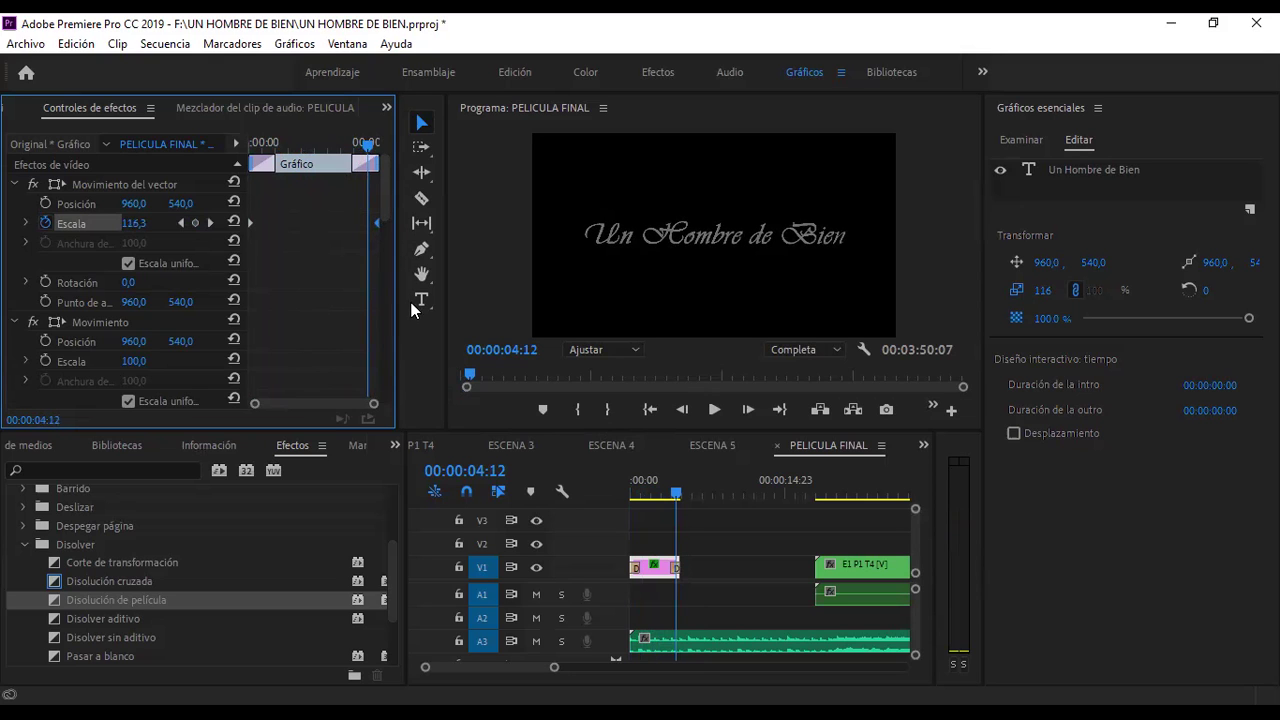
- Play the sequence from the start and review the title at several points
{"action": "left_click", "coordinate": [641, 495]}
{"action": "key", "text": "space"}
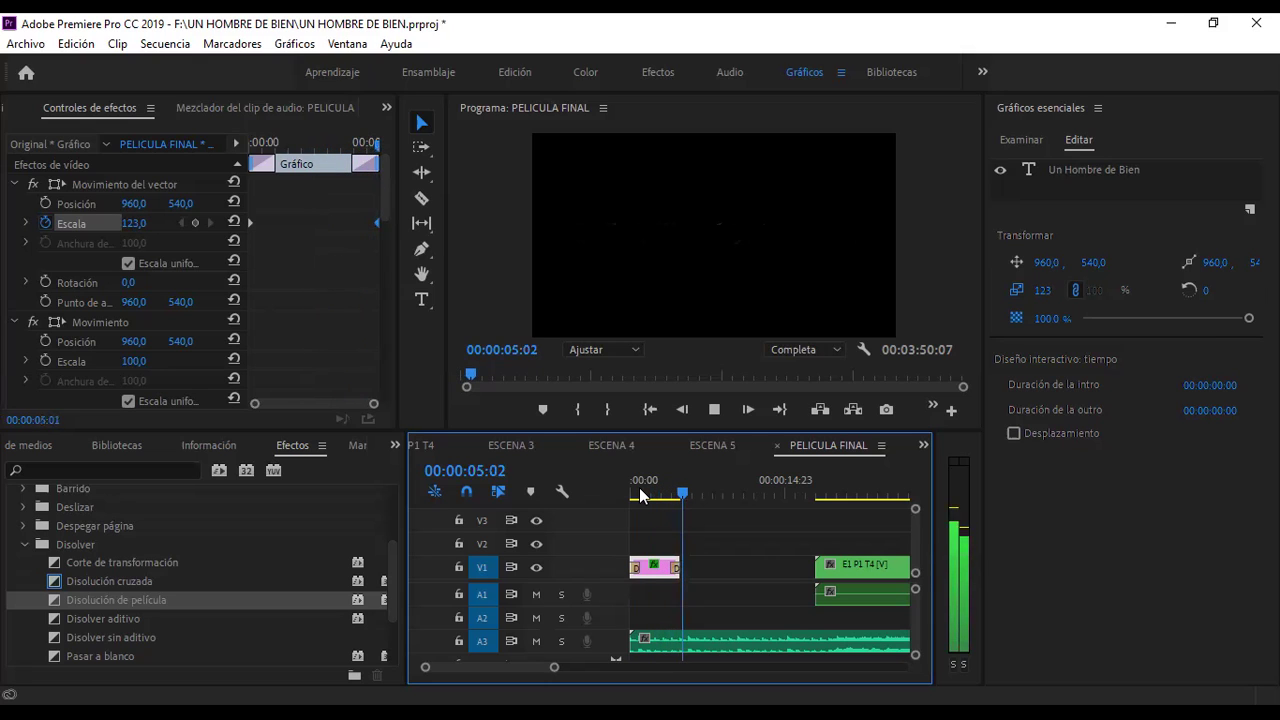
{"action": "key", "text": "space"}
{"action": "left_click_drag", "start_coordinate": [696, 503], "coordinate": [645, 497]}
{"action": "left_click_drag", "start_coordinate": [684, 491], "coordinate": [604, 498]}
{"action": "left_click", "coordinate": [720, 491]}
{"action": "left_click", "coordinate": [648, 494]}
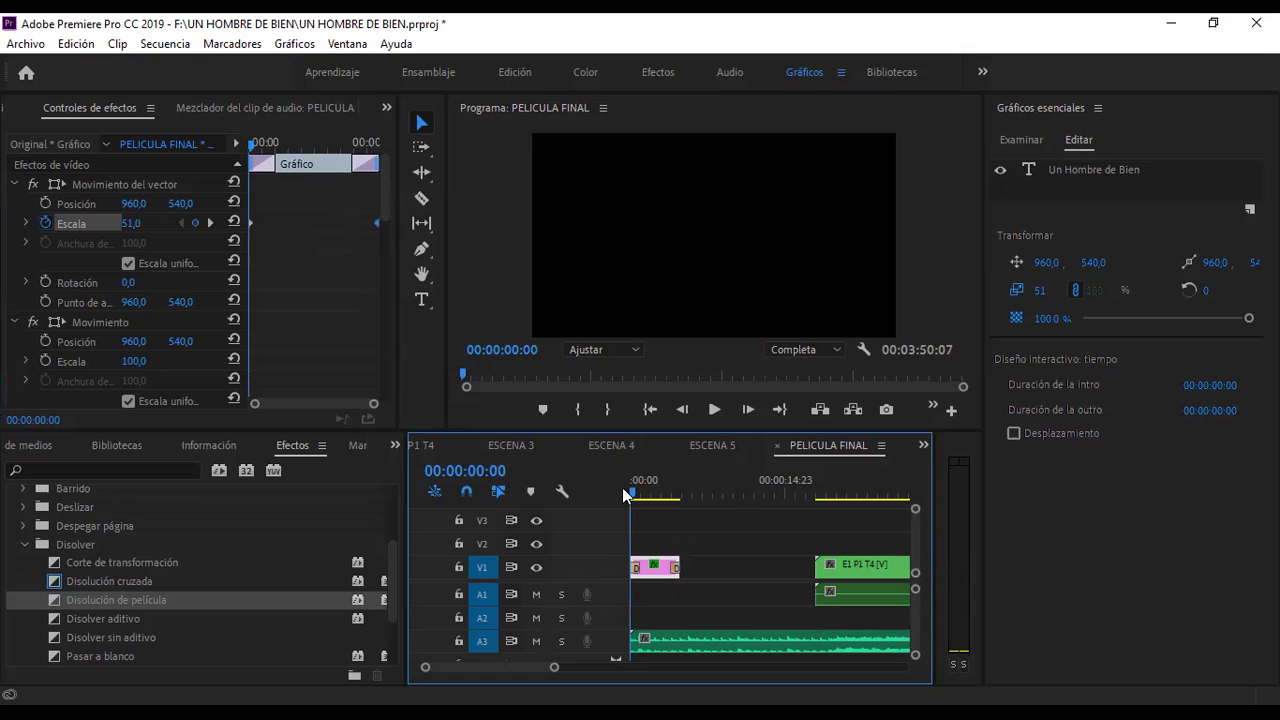
- Shift the title clip later on V1, previewing playback to settle its new start time
{"action": "left_click", "coordinate": [645, 490]}
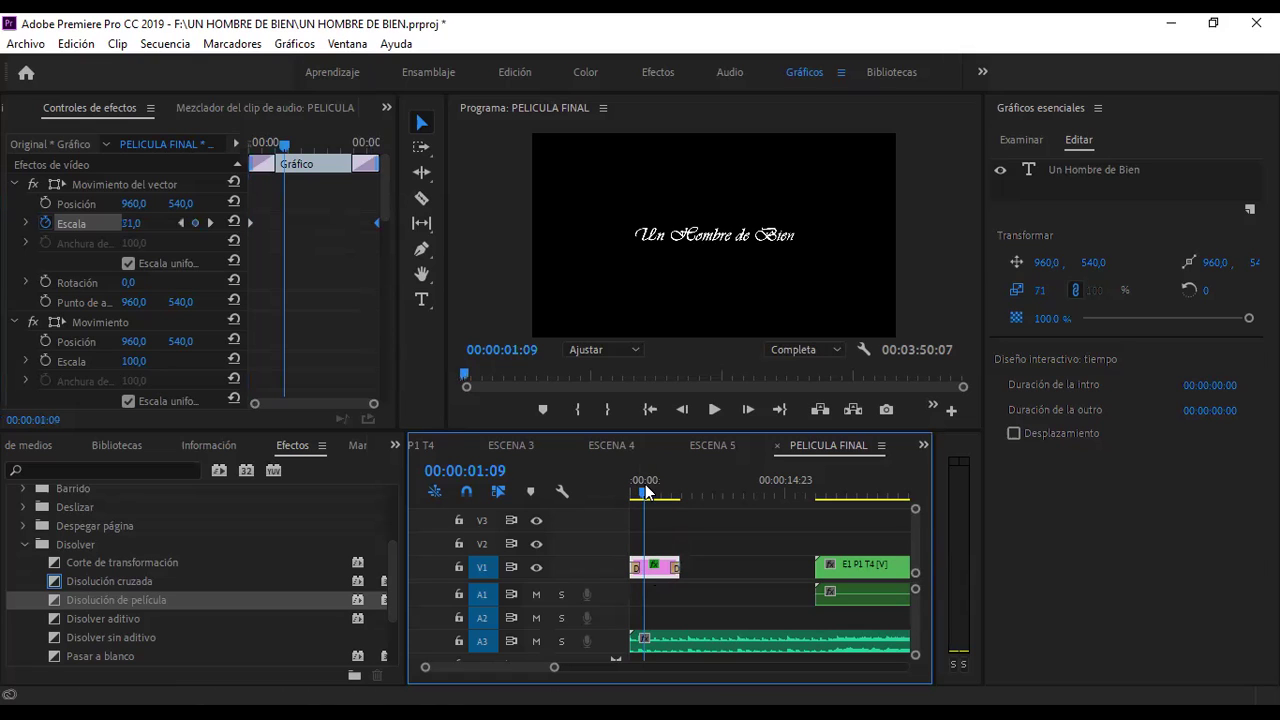
{"action": "left_click_drag", "start_coordinate": [645, 490], "coordinate": [622, 485]}
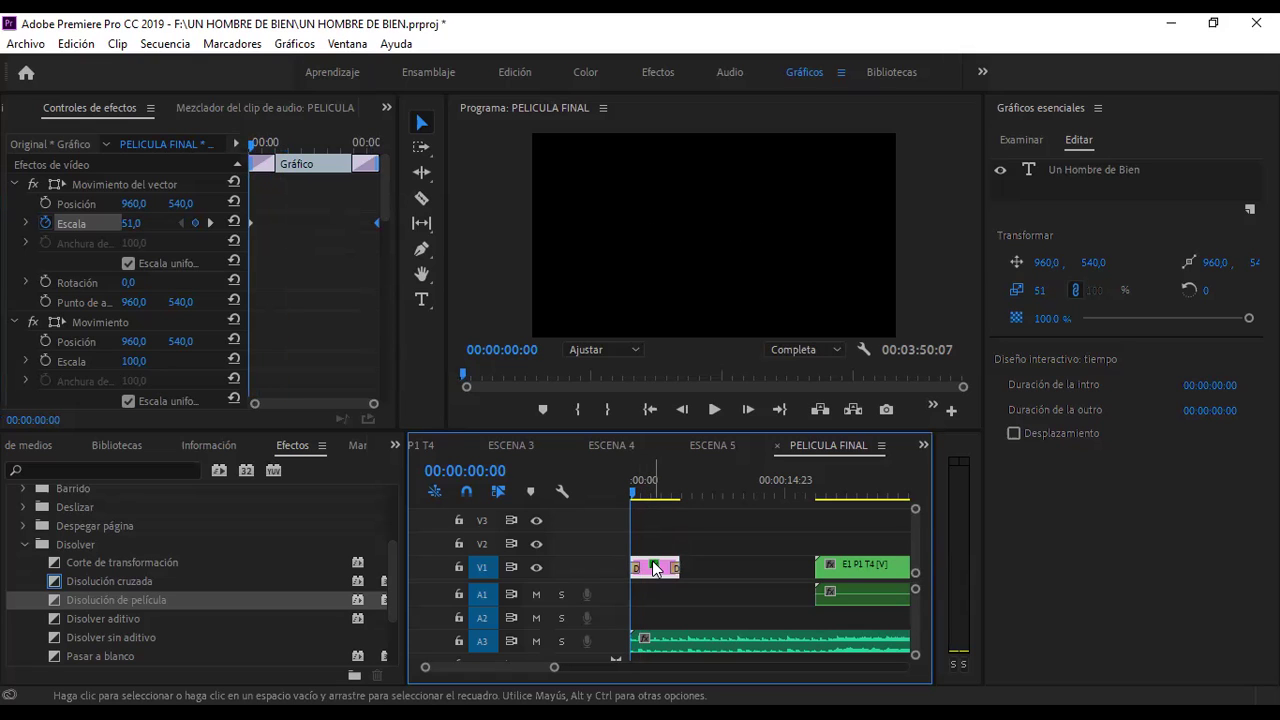
{"action": "left_click_drag", "start_coordinate": [655, 568], "coordinate": [723, 568]}
{"action": "left_click", "coordinate": [727, 490]}
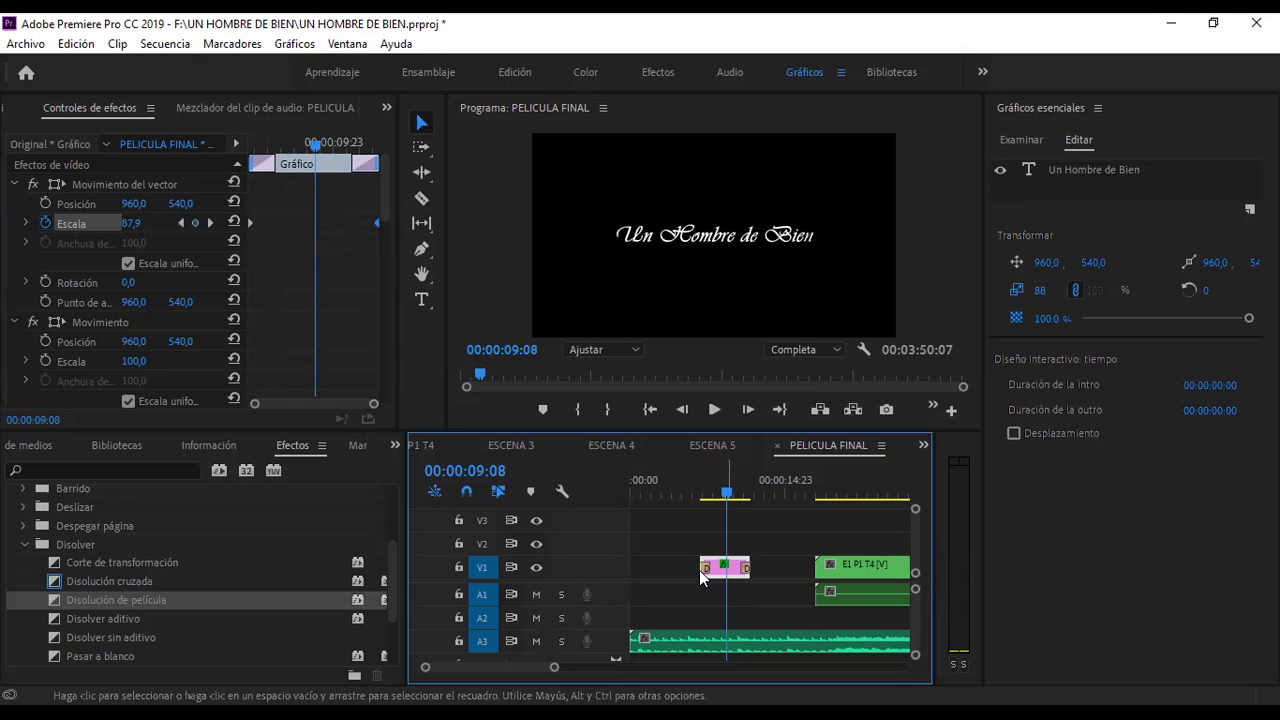
{"action": "left_click_drag", "start_coordinate": [699, 570], "coordinate": [675, 570]}
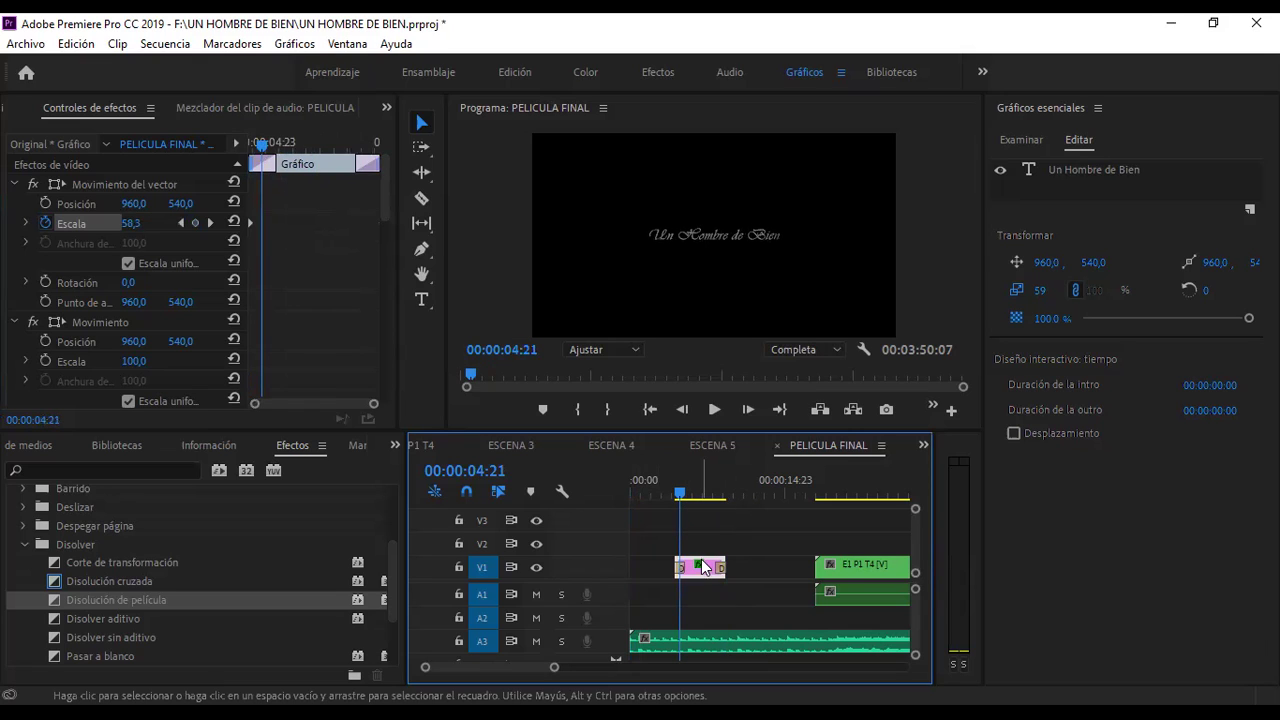
{"action": "key", "text": "space"}
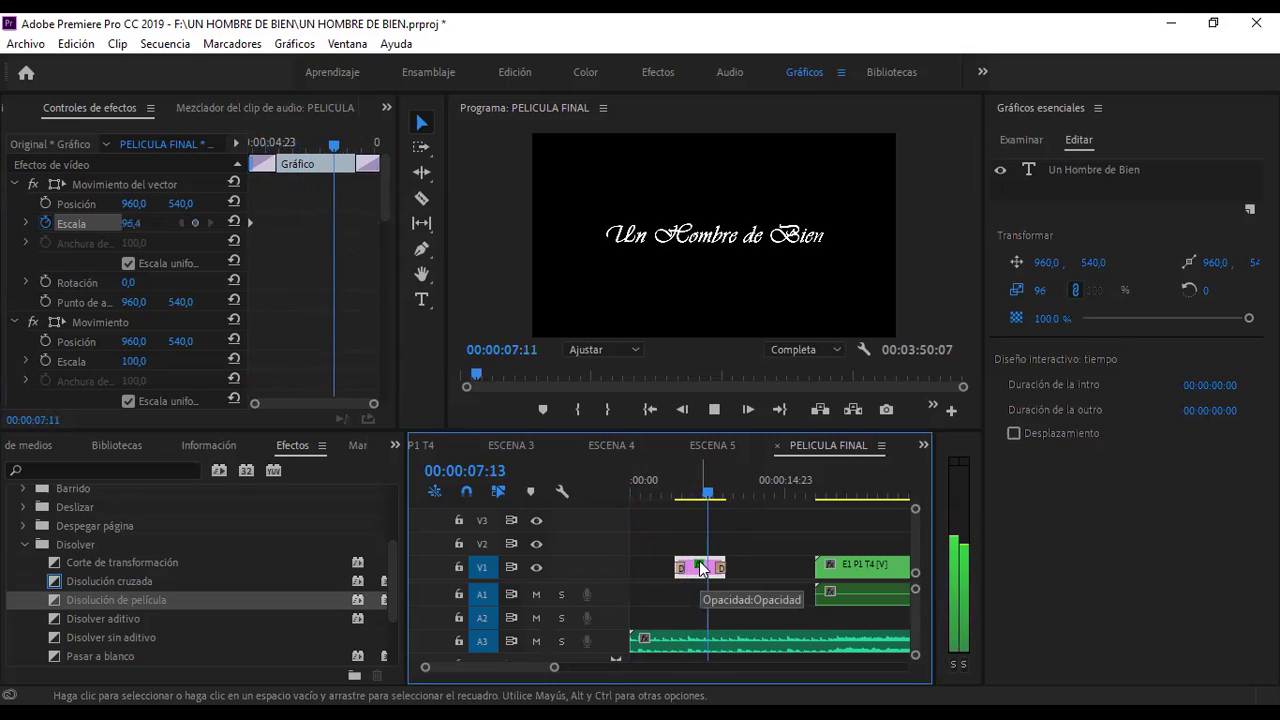
{"action": "left_click", "coordinate": [663, 480]}
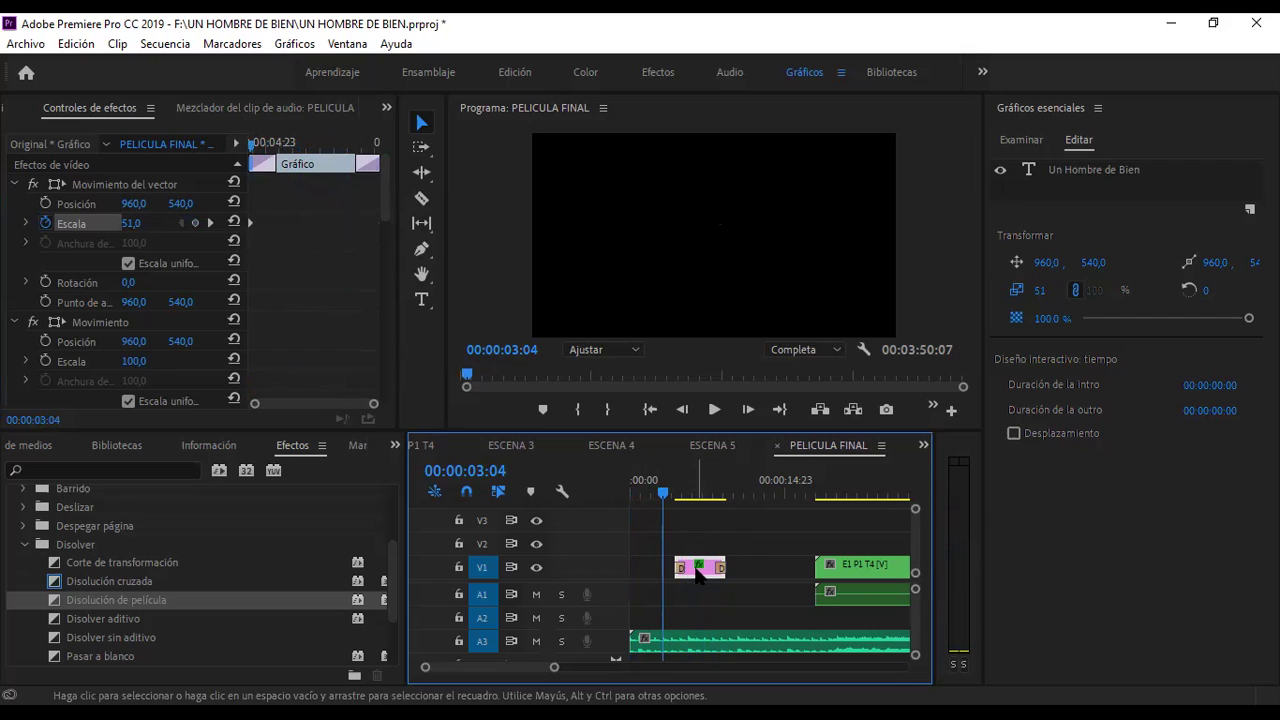
{"action": "left_click_drag", "start_coordinate": [699, 570], "coordinate": [751, 570]}
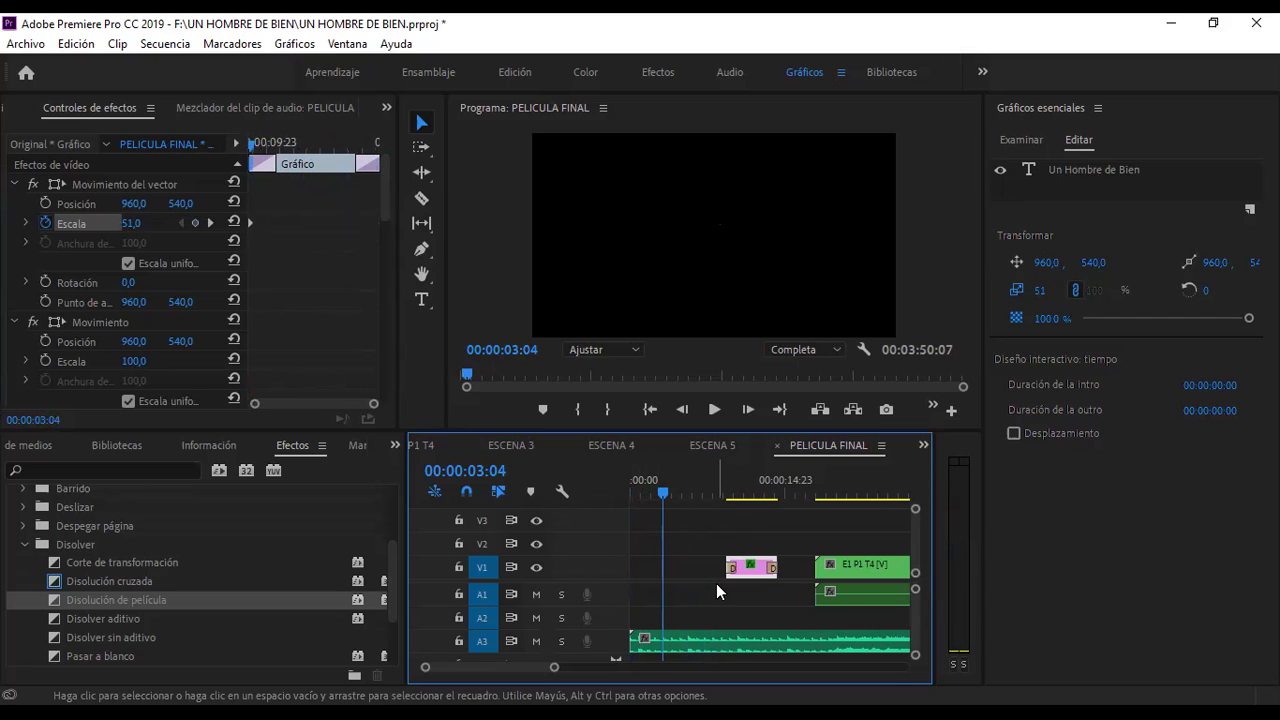
{"action": "left_click", "coordinate": [640, 489]}
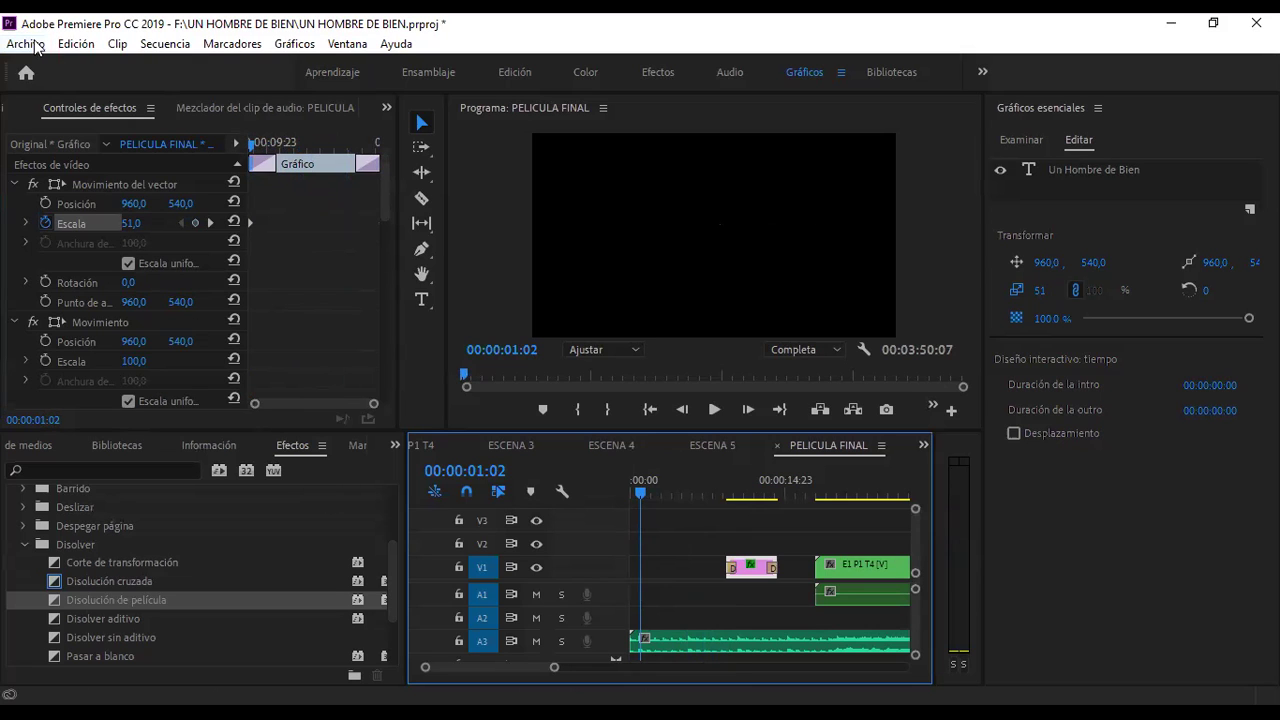
{"action": "left_click", "coordinate": [37, 47]}
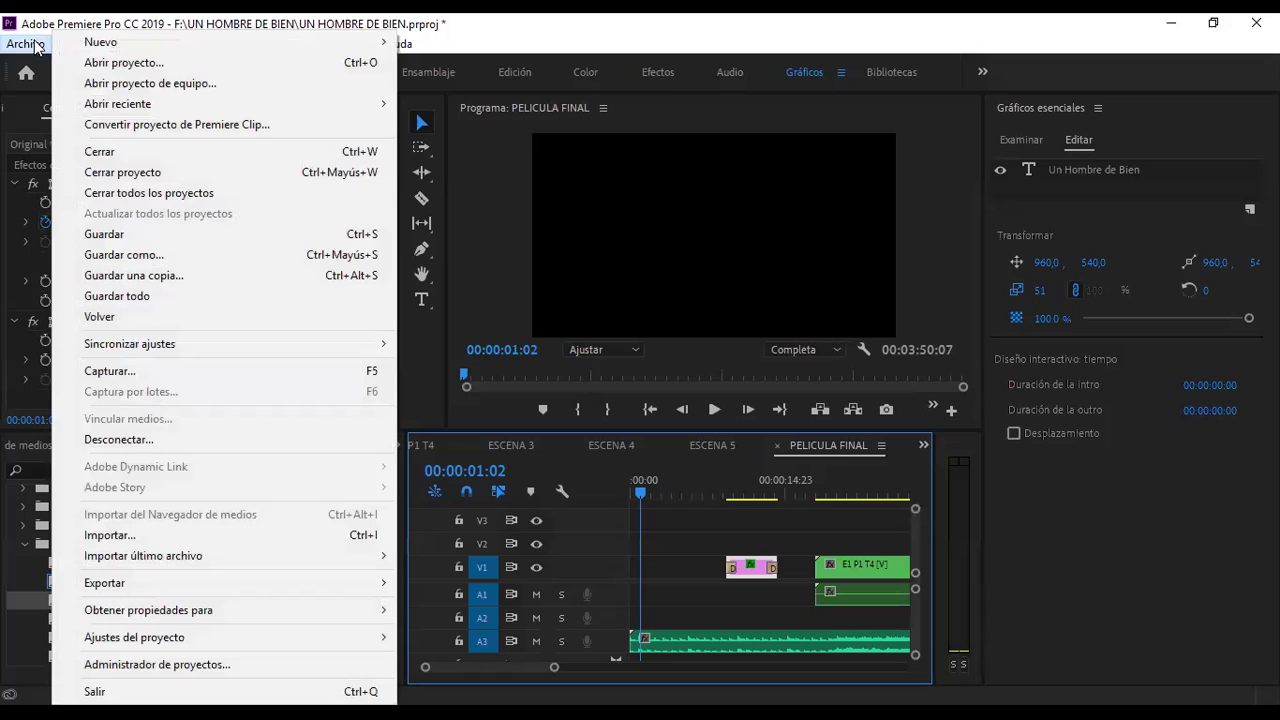
{"action": "left_click", "coordinate": [92, 22]}
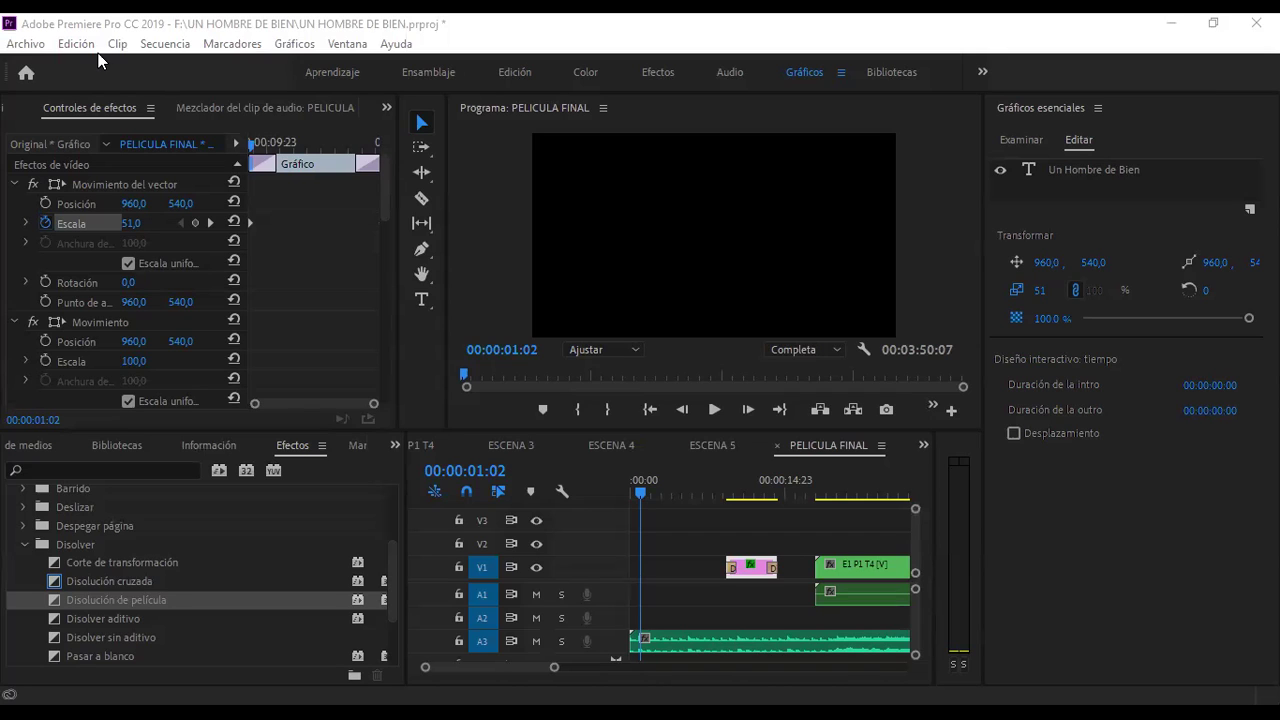
- Place the Logo_APUC_4 clip at the start of V1, before the title clip
{"action": "mouse_move", "coordinate": [632, 565]}
{"action": "left_mouse_down"}
{"action": "mouse_move", "coordinate": [630, 550]}
{"action": "mouse_move", "coordinate": [631, 571]}
{"action": "left_mouse_up"}
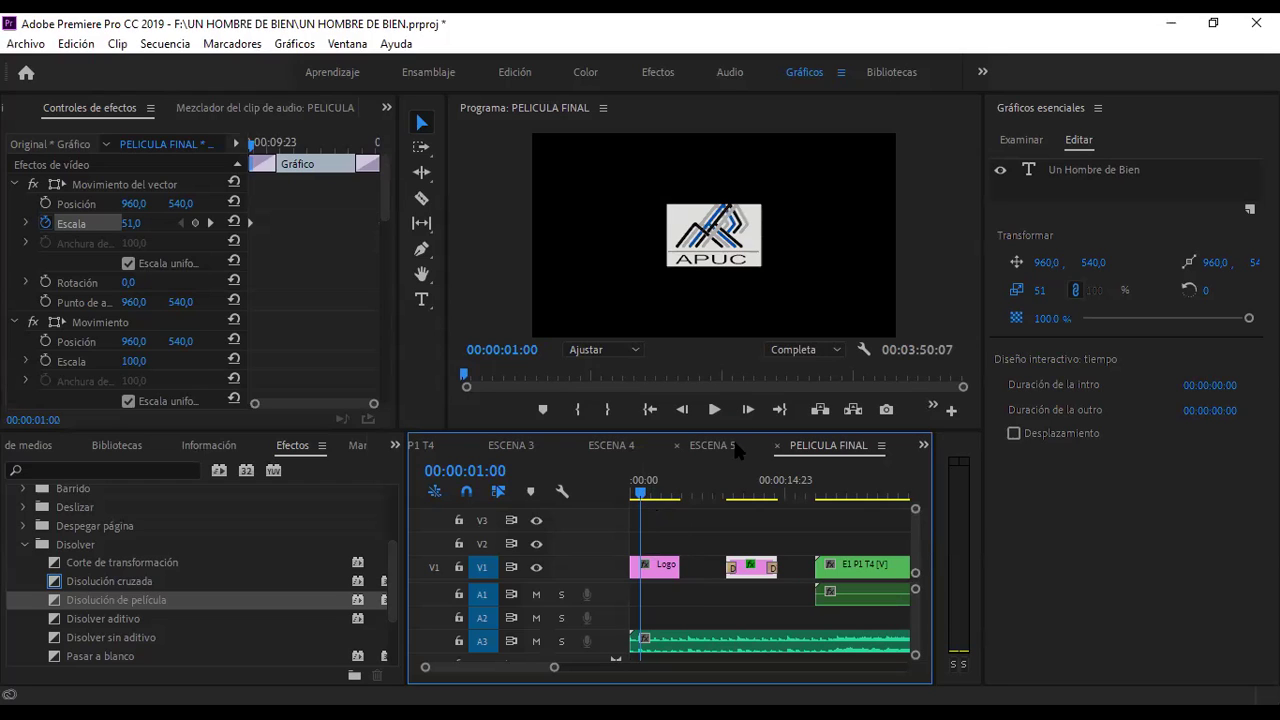
{"action": "left_click", "coordinate": [664, 493]}
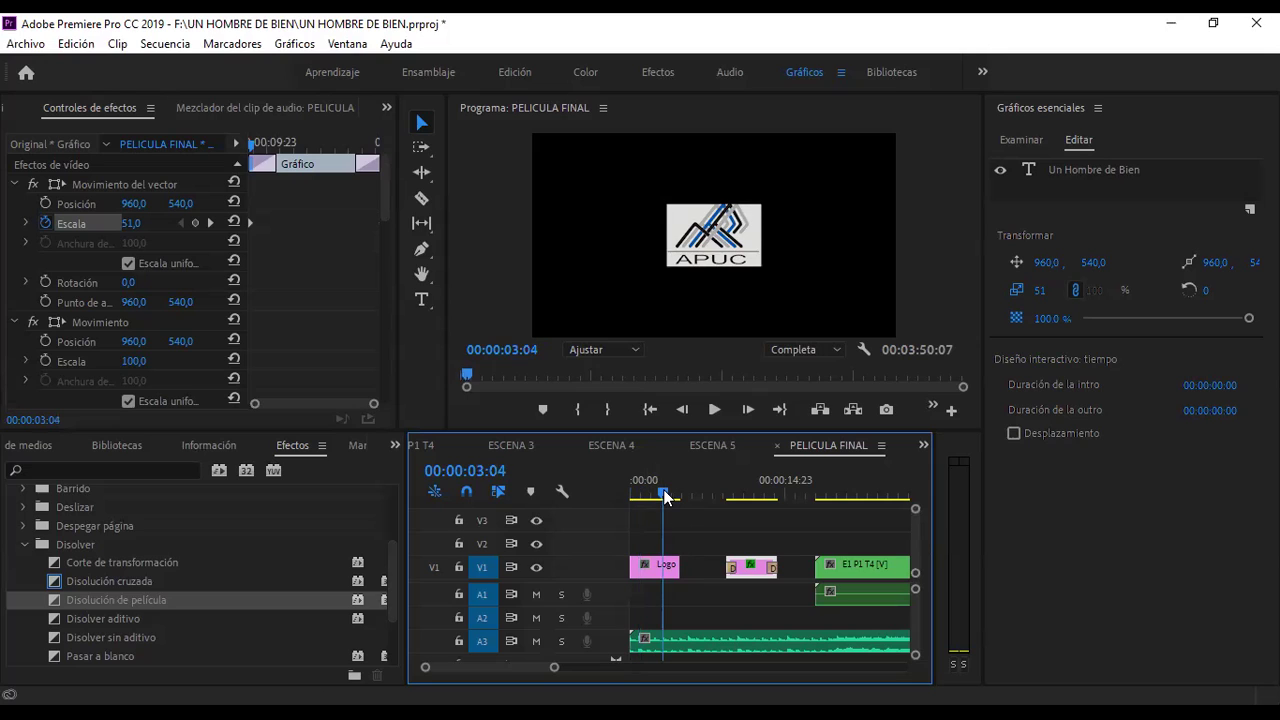
{"action": "left_click_drag", "start_coordinate": [664, 494], "coordinate": [592, 502]}
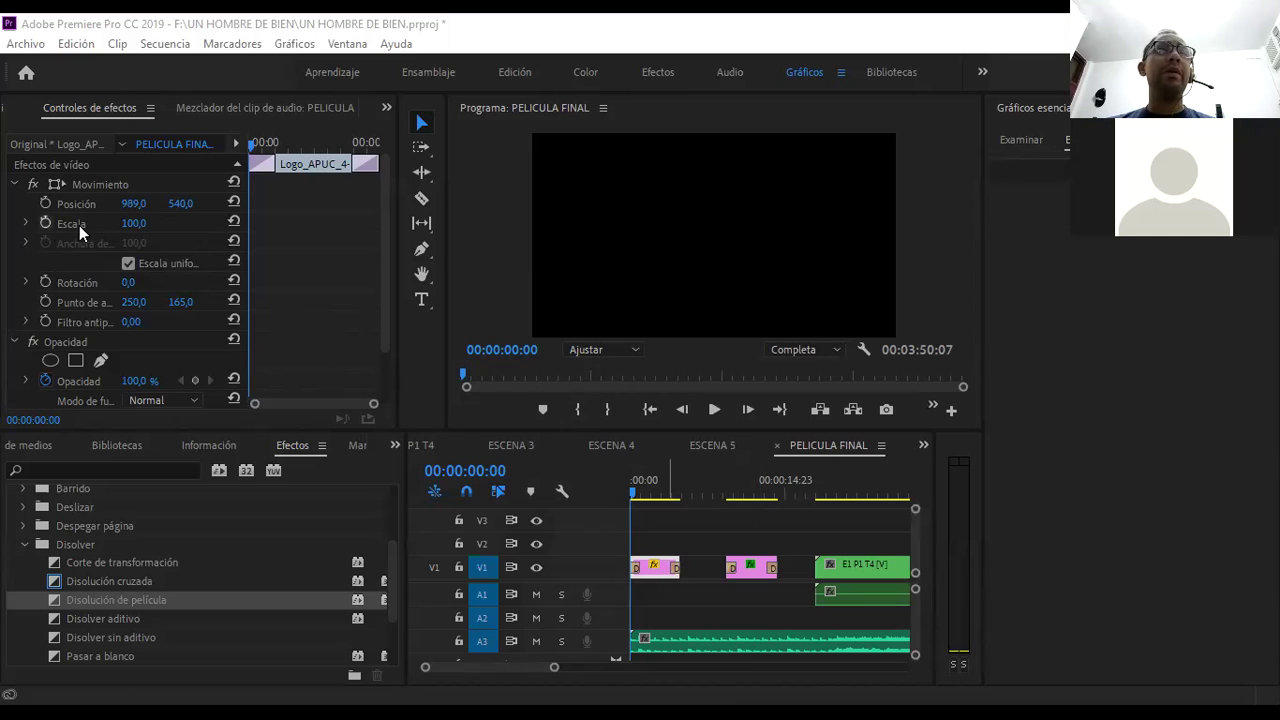
- Keyframe the logo's scale from 51 at the clip start to 120 at its end
{"action": "left_click", "coordinate": [137, 224]}
{"action": "type", "text": "51"}
{"action": "key", "text": "Return"}
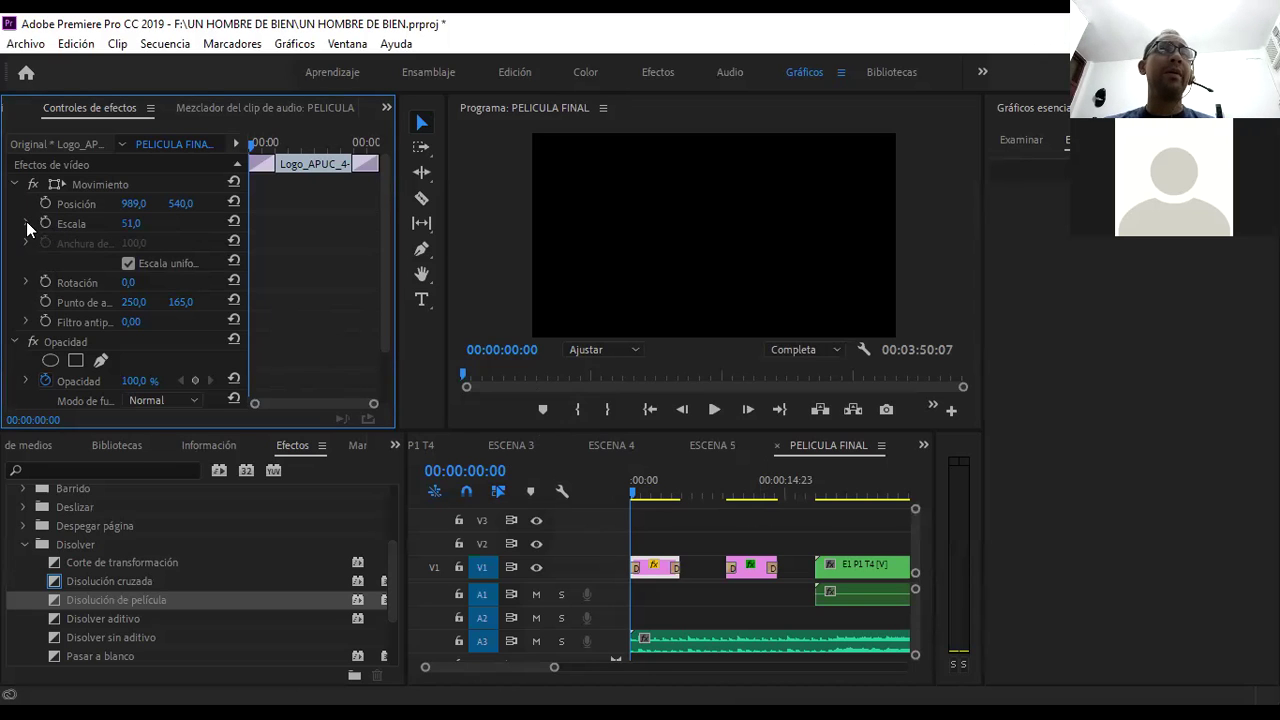
{"action": "left_click", "coordinate": [45, 224]}
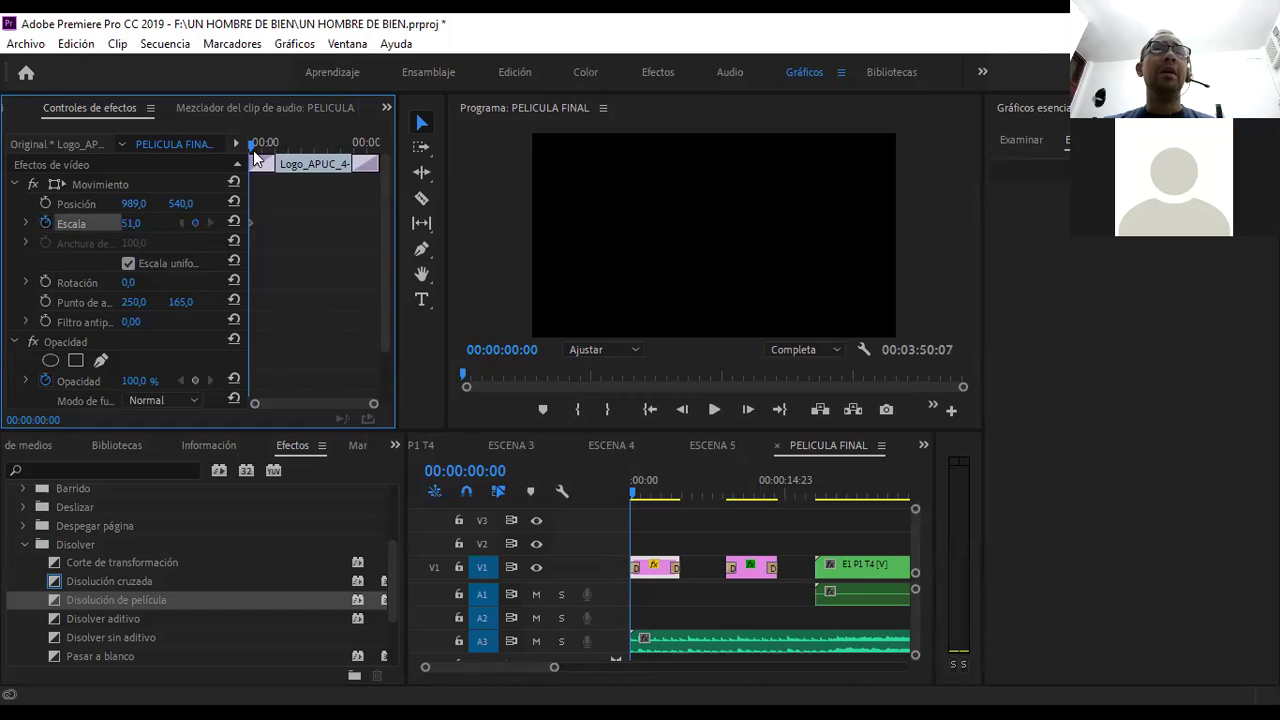
{"action": "left_click_drag", "start_coordinate": [252, 143], "coordinate": [310, 155]}
{"action": "left_click_drag", "start_coordinate": [333, 152], "coordinate": [374, 150]}
{"action": "left_click", "coordinate": [133, 222]}
{"action": "type", "text": "120"}
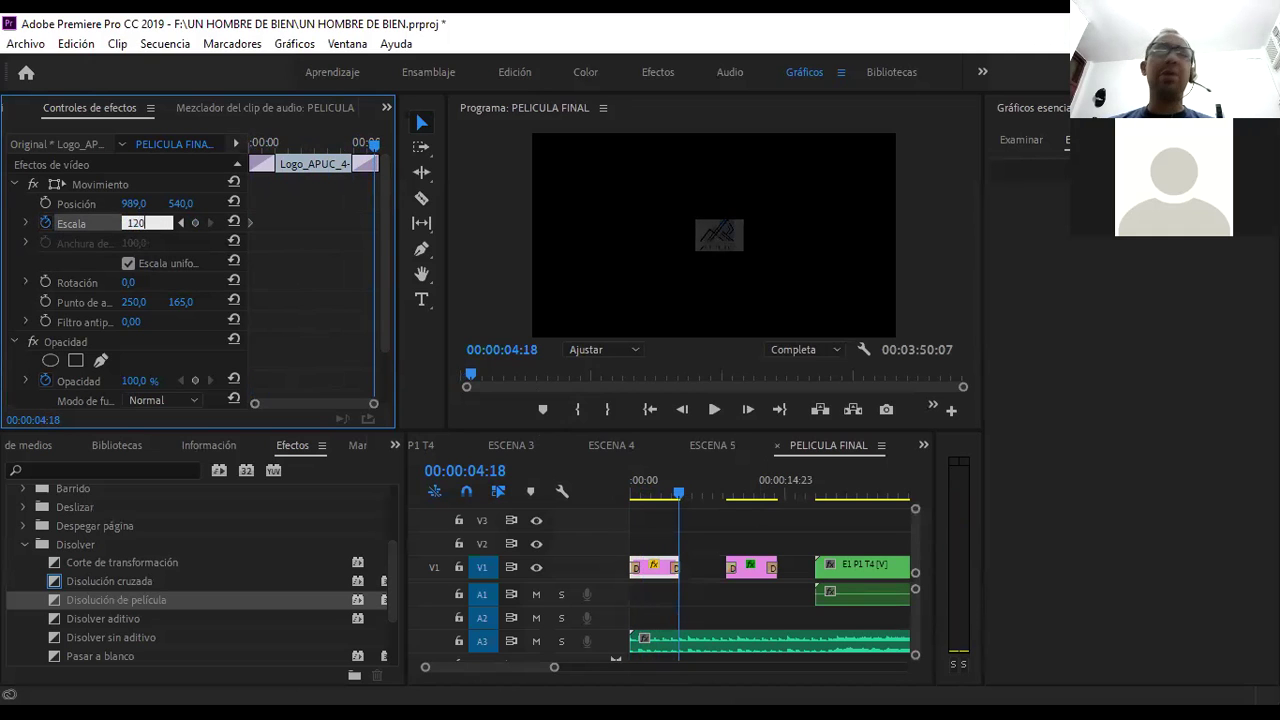
{"action": "key", "text": "Return"}
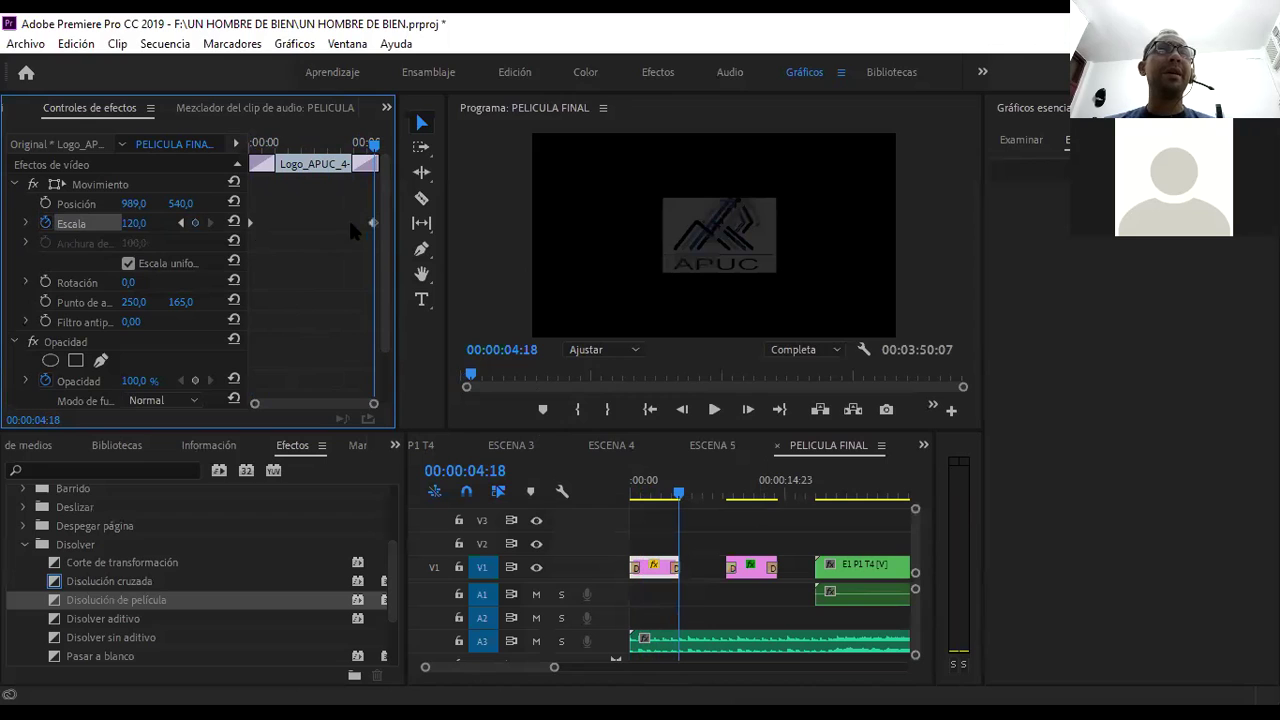
- Preview the logo zoom animation from the clip start, stopping at 00:00:05:16
{"action": "left_click_drag", "start_coordinate": [376, 147], "coordinate": [195, 150]}
{"action": "key", "text": "space"}
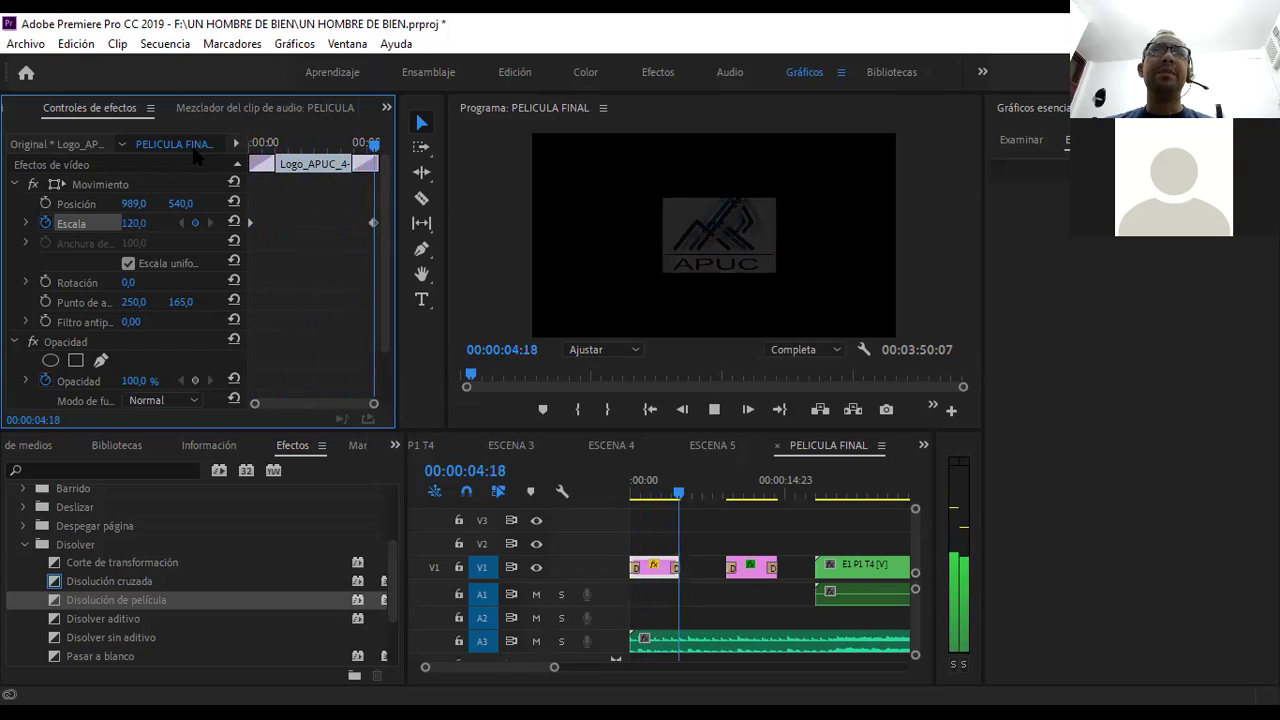
{"action": "key", "text": "space"}
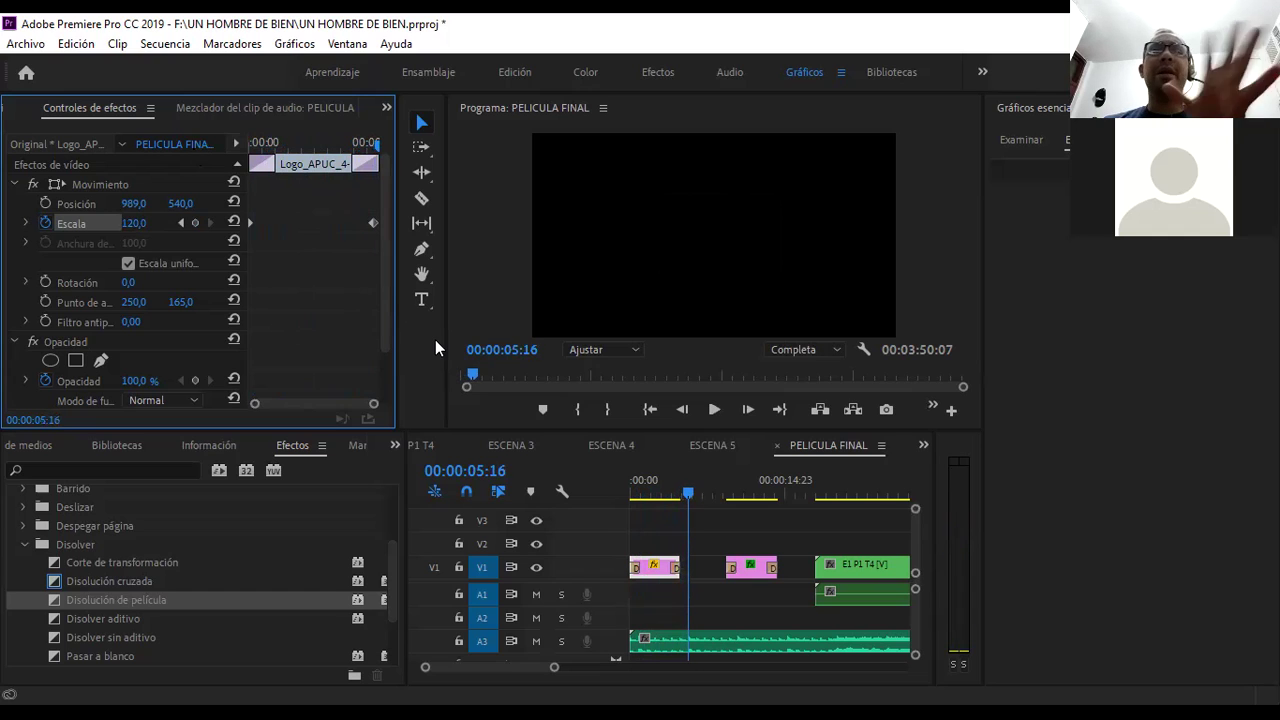
{"action": "left_click", "coordinate": [727, 568]}
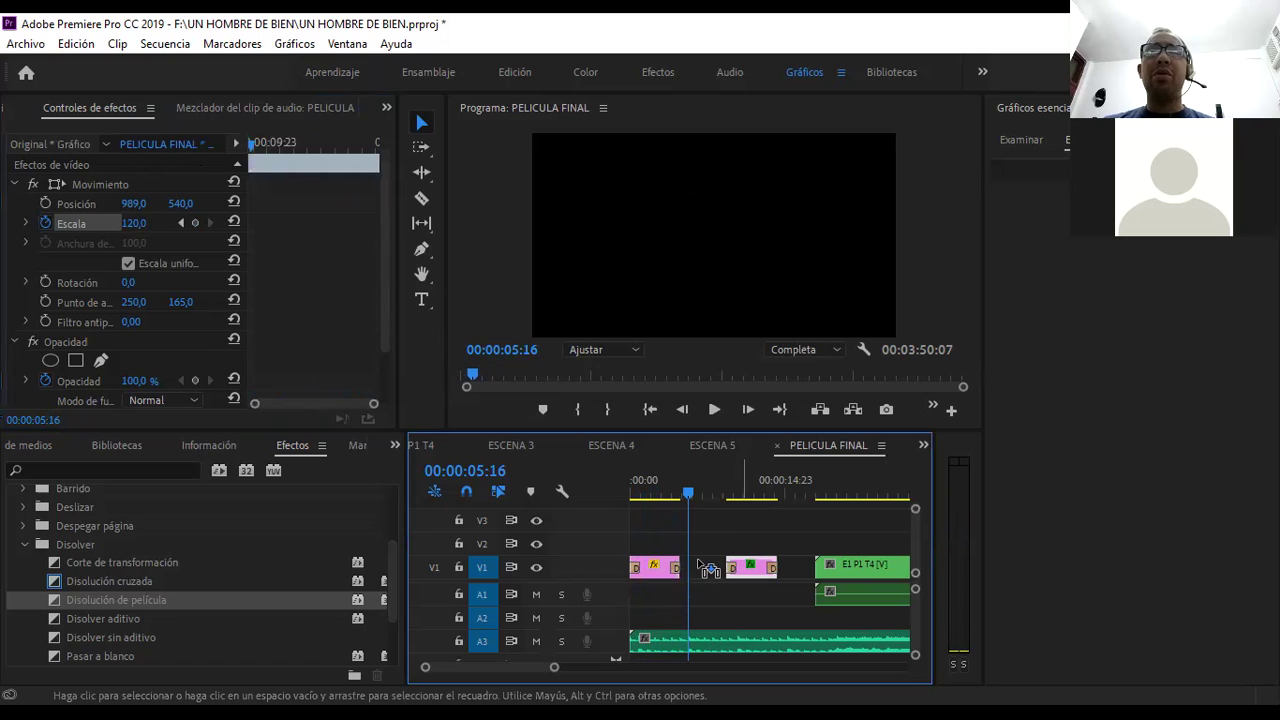
- Delete the V1 gap between the two graphic clips and preview the joined graphics
{"action": "left_click", "coordinate": [708, 568]}
{"action": "key", "text": "Delete"}
{"action": "left_click", "coordinate": [672, 494]}
{"action": "key", "text": "space"}
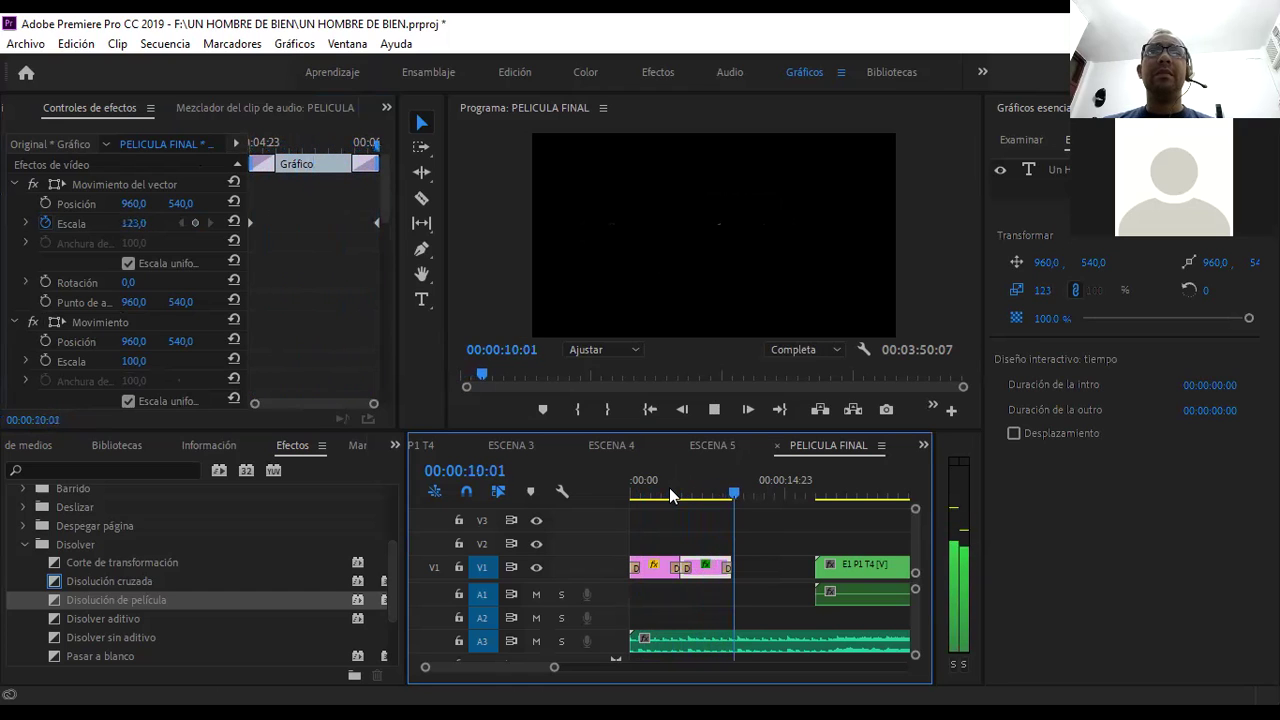
{"action": "key", "text": "space"}
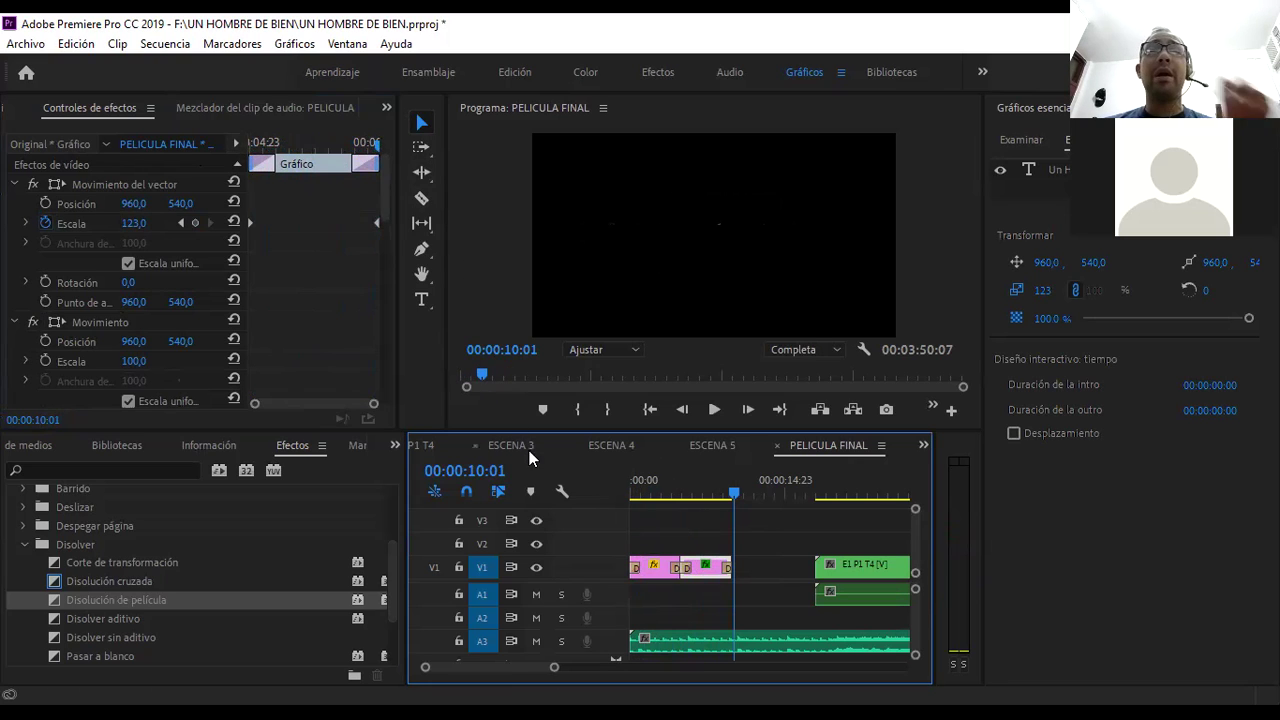
{"action": "left_click_drag", "start_coordinate": [737, 490], "coordinate": [770, 488]}
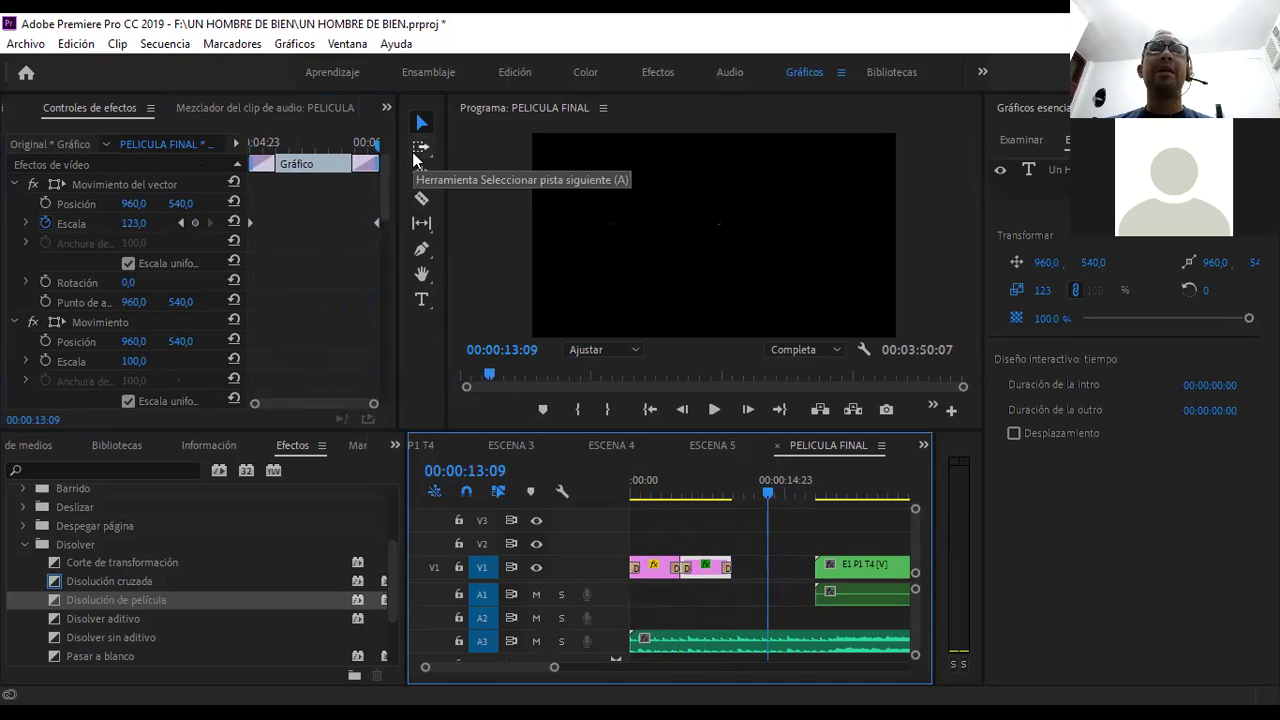
- Select every clip after the title graphics with Track Select Forward, then return to Selection
{"action": "left_click", "coordinate": [415, 159]}
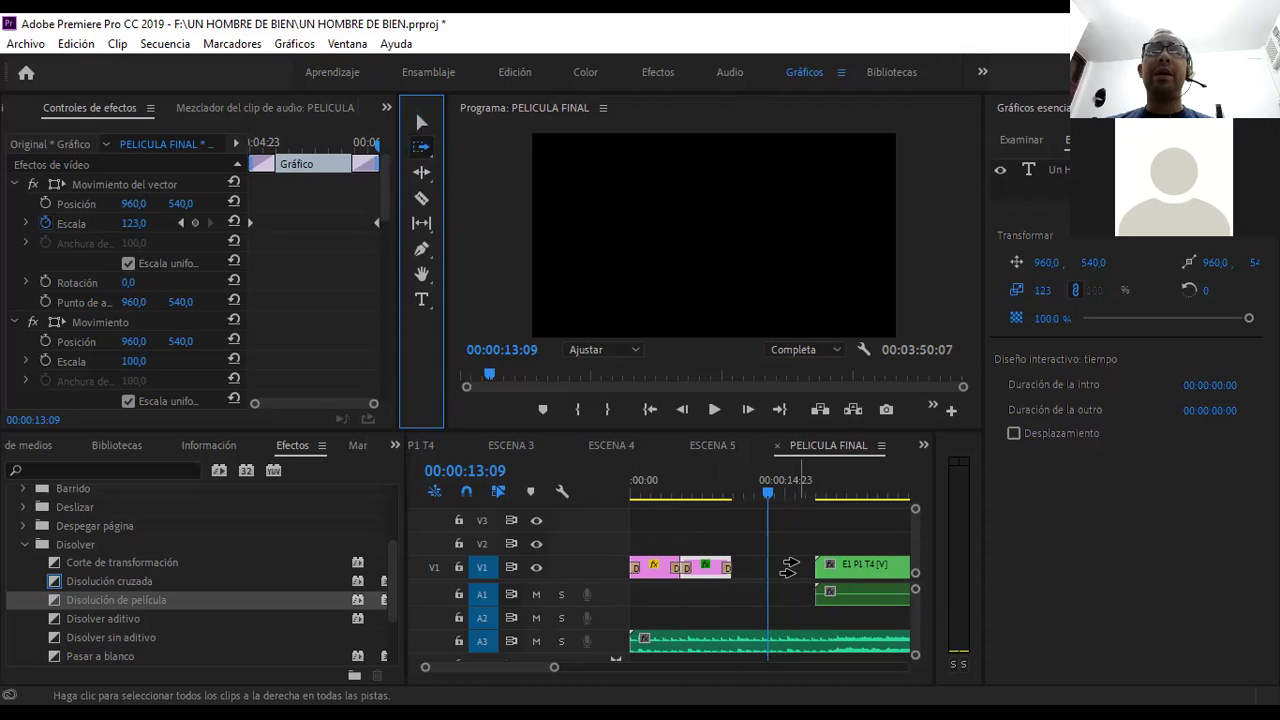
{"action": "left_click", "coordinate": [818, 568]}
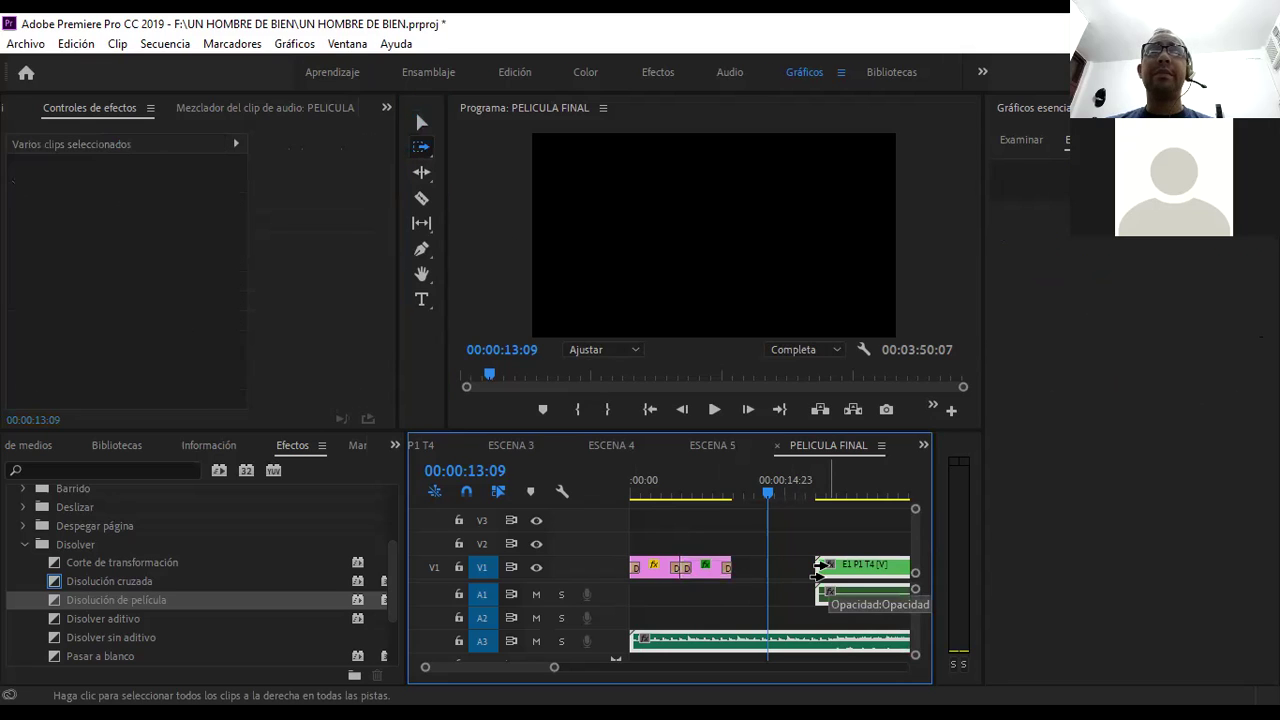
{"action": "left_click", "coordinate": [421, 122]}
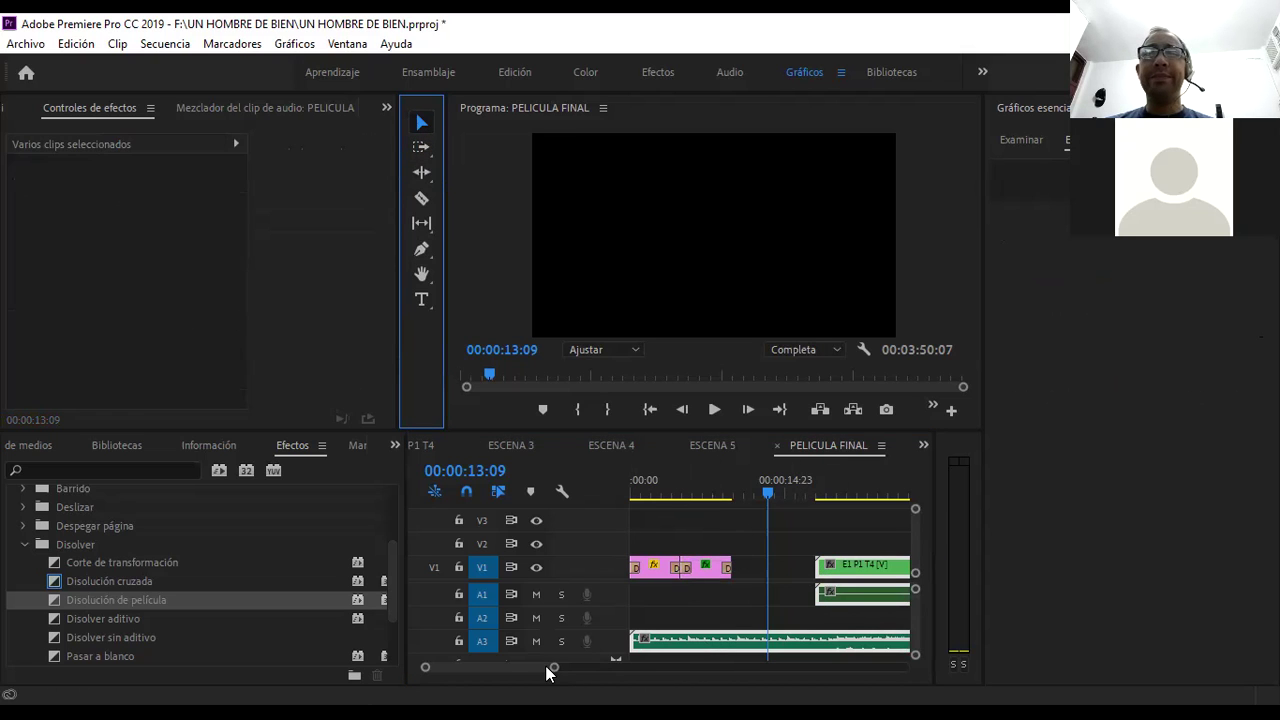
{"action": "left_click_drag", "start_coordinate": [554, 670], "coordinate": [714, 671]}
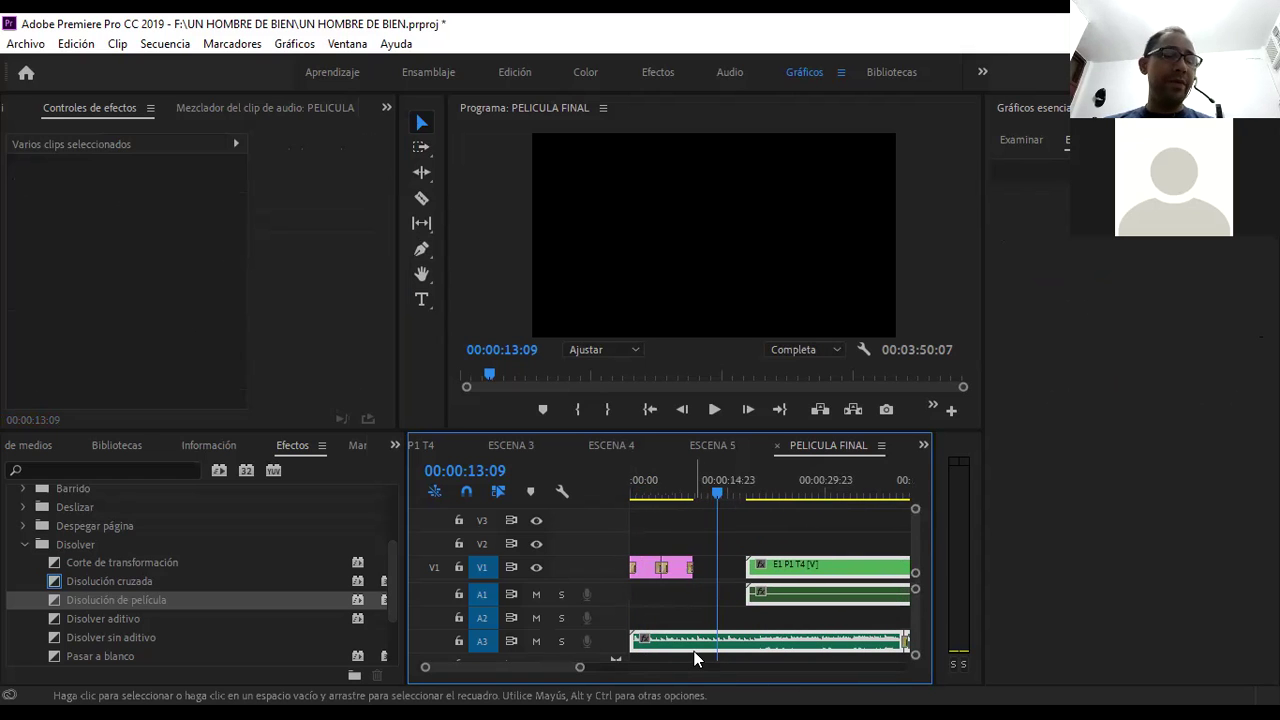
- Shift the scene clips left, without the music, so E1 P1 T4 abuts the title, and preview the cut
{"action": "left_click", "coordinate": [615, 664]}
{"action": "left_click_drag", "start_coordinate": [580, 670], "coordinate": [646, 668]}
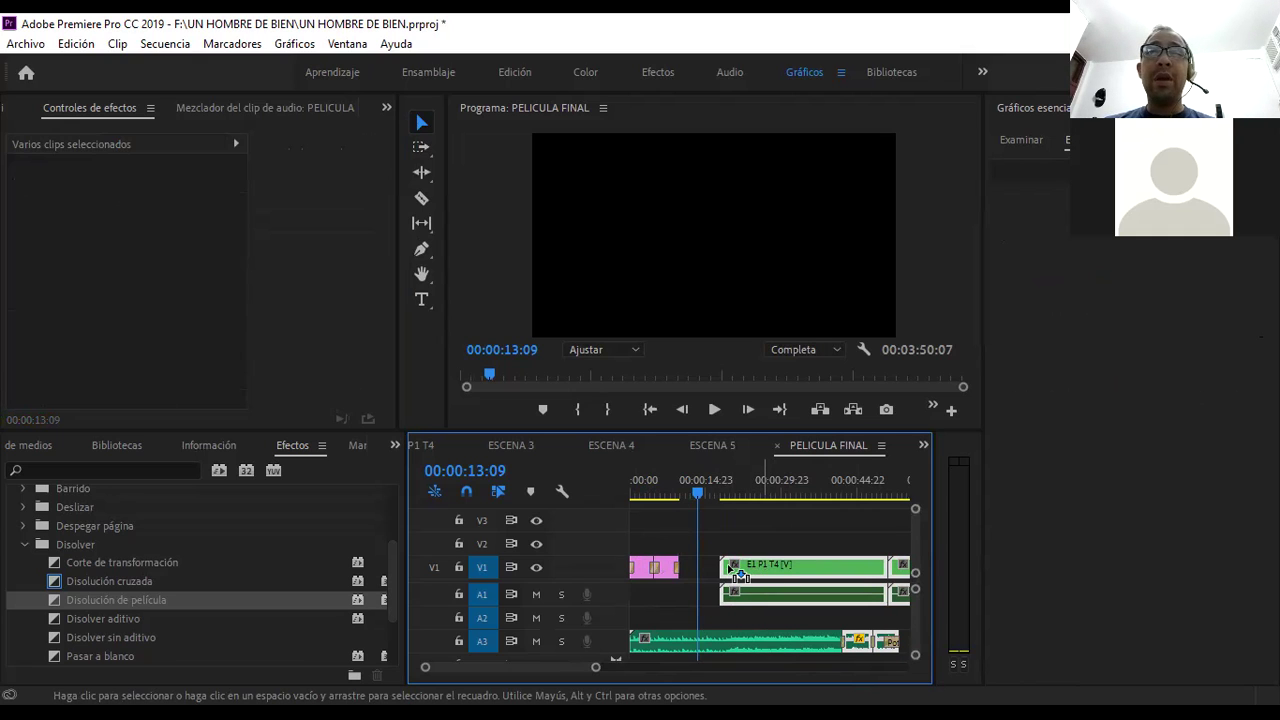
{"action": "left_click_drag", "start_coordinate": [737, 572], "coordinate": [722, 570]}
{"action": "left_click", "coordinate": [683, 531]}
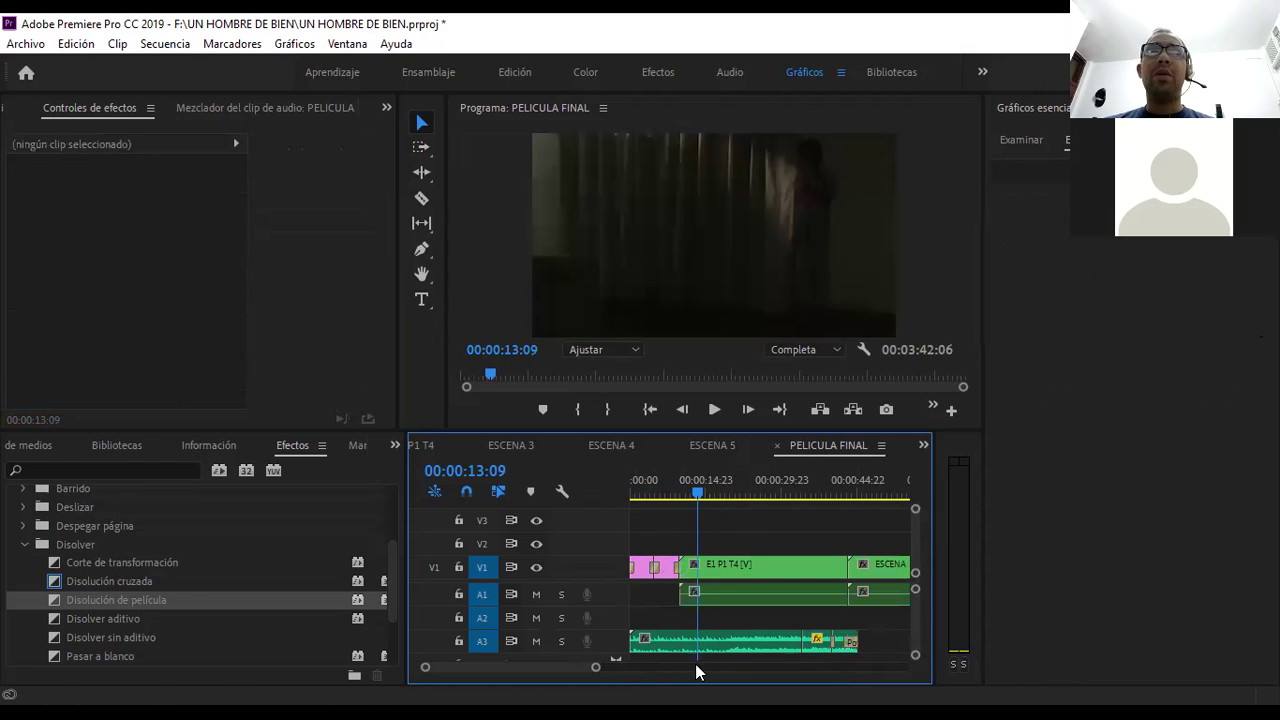
{"action": "mouse_move", "coordinate": [597, 667]}
{"action": "left_mouse_down"}
{"action": "mouse_move", "coordinate": [709, 667]}
{"action": "mouse_move", "coordinate": [577, 667]}
{"action": "left_mouse_up"}
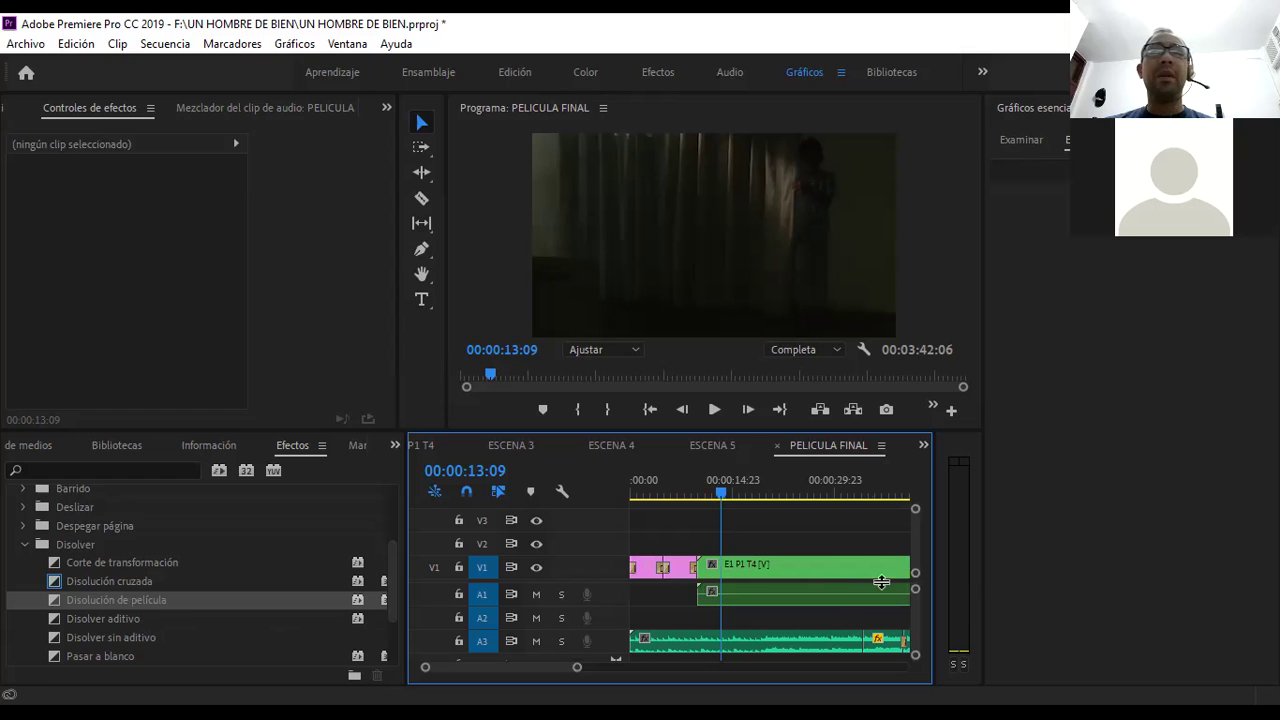
{"action": "left_click_drag", "start_coordinate": [577, 667], "coordinate": [654, 677]}
{"action": "left_click", "coordinate": [669, 488]}
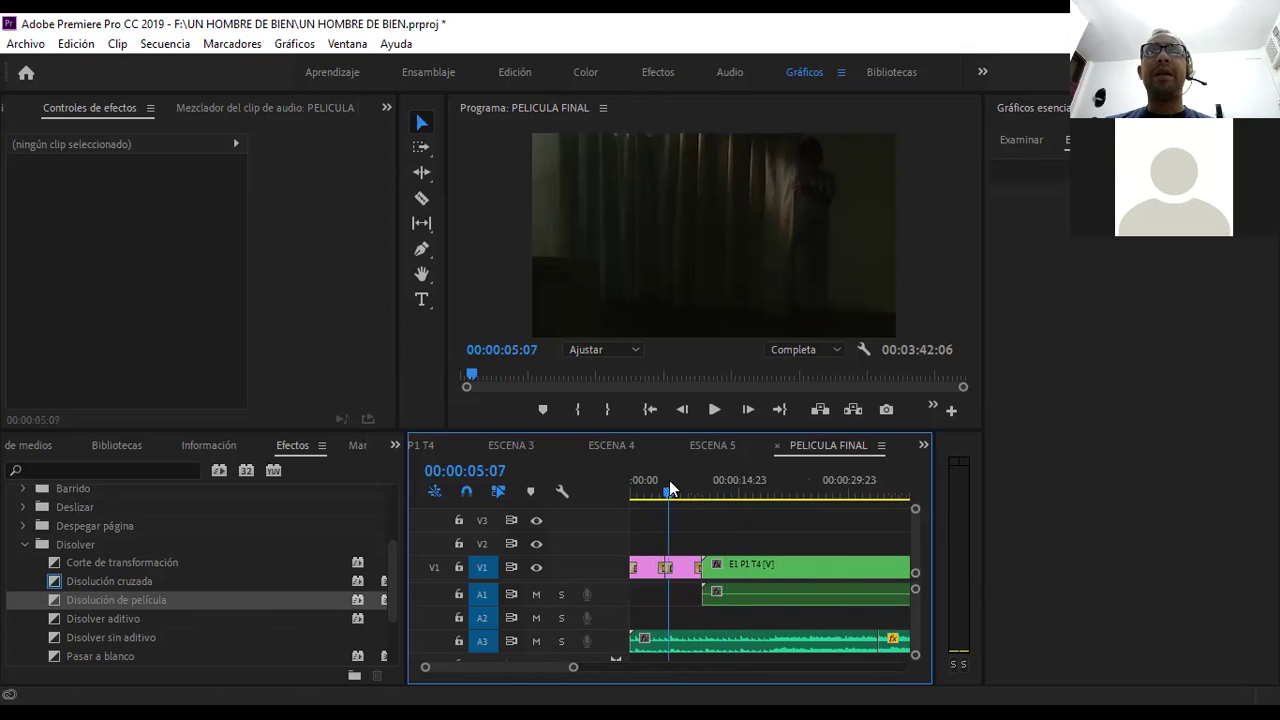
{"action": "key", "text": "space"}
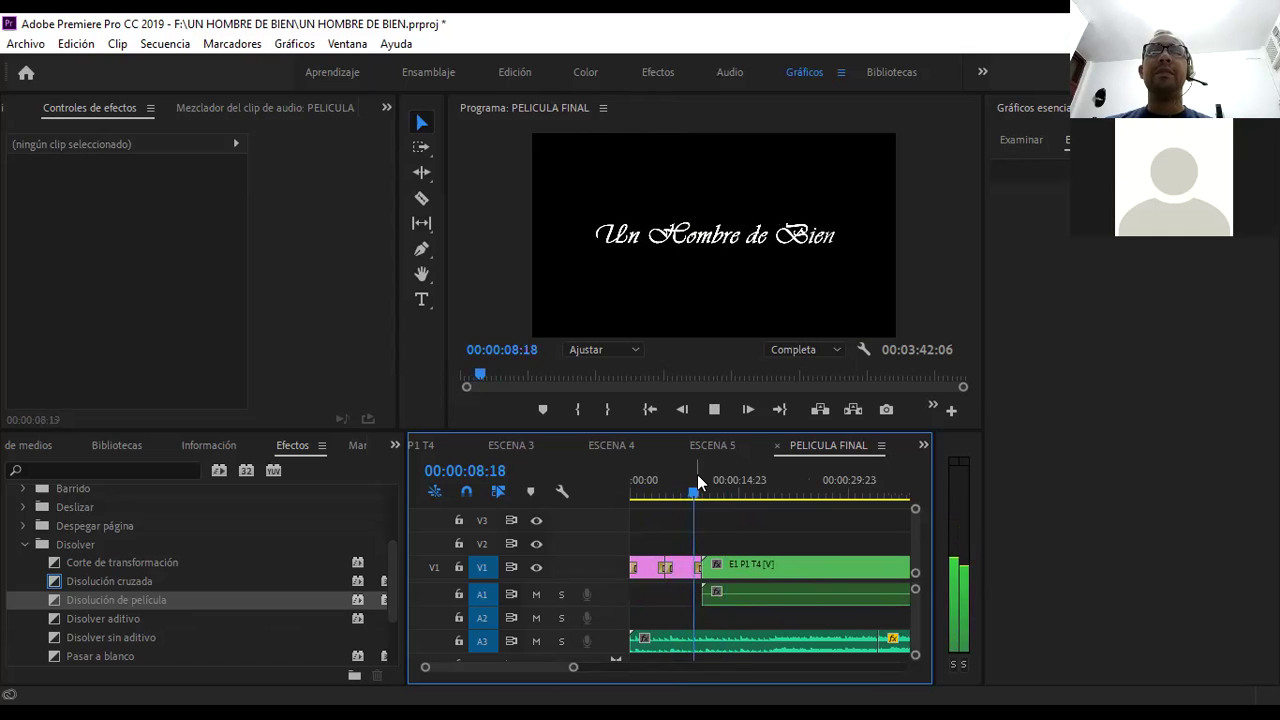
{"action": "key", "text": "space"}
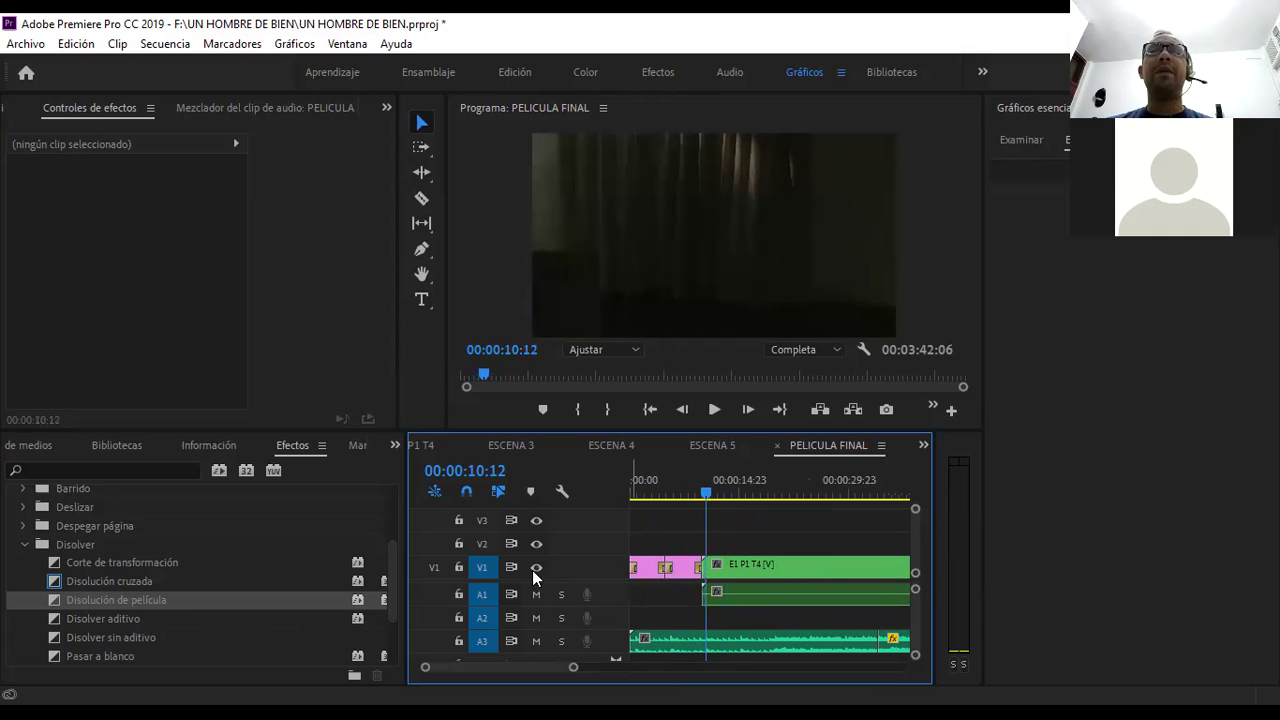
- Add a Disolución de película transition at the title-to-scene edit point and play it back
{"action": "left_click_drag", "start_coordinate": [146, 600], "coordinate": [716, 565]}
{"action": "left_click", "coordinate": [699, 490]}
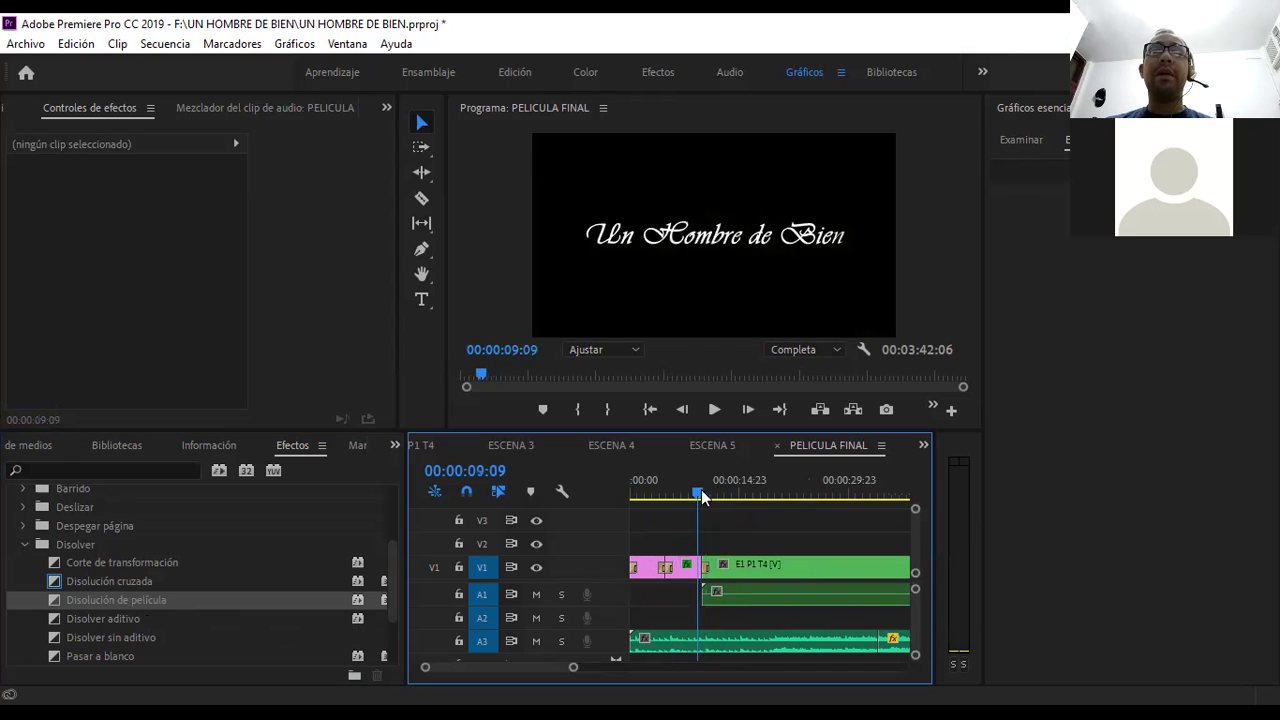
{"action": "left_click_drag", "start_coordinate": [575, 669], "coordinate": [537, 664]}
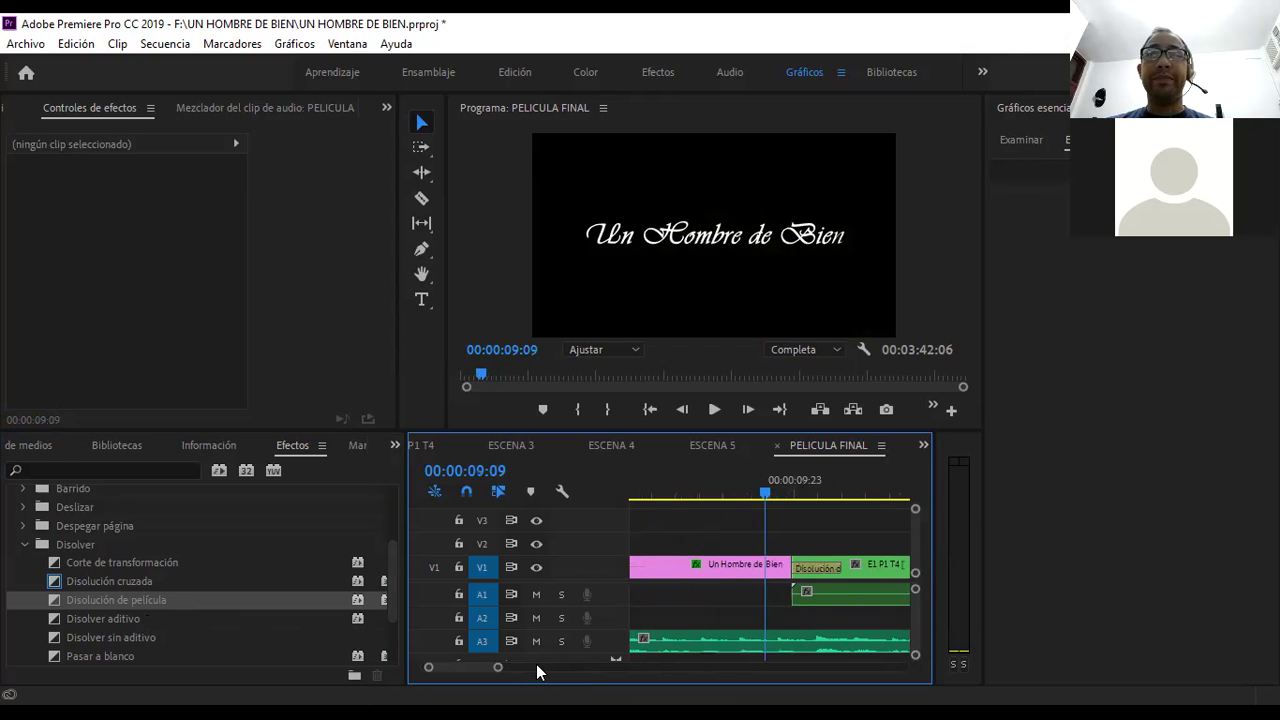
{"action": "key", "text": "space"}
{"action": "key", "text": "space"}
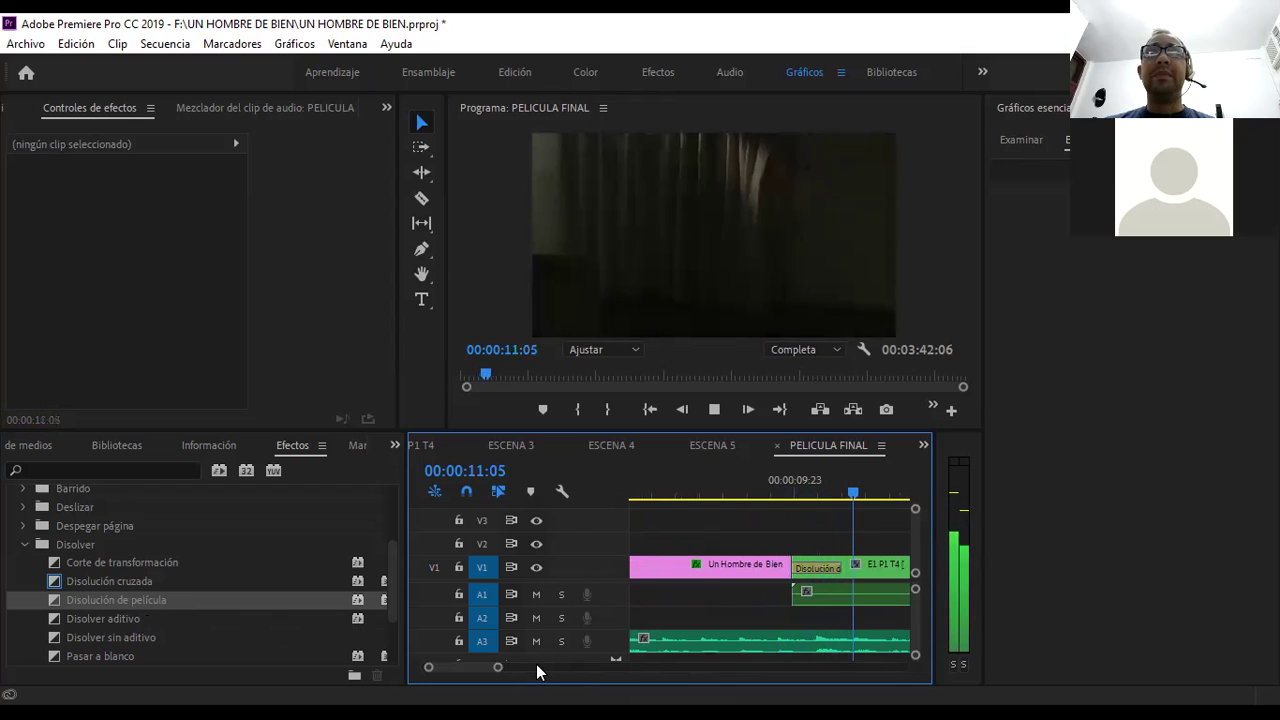
{"action": "left_click", "coordinate": [165, 596]}
{"action": "left_click_drag", "start_coordinate": [703, 591], "coordinate": [808, 566]}
- Apply Disolución de película to the start of the first clip inside the nested E1 P1 T4 sequence
{"action": "double_click", "coordinate": [808, 566]}
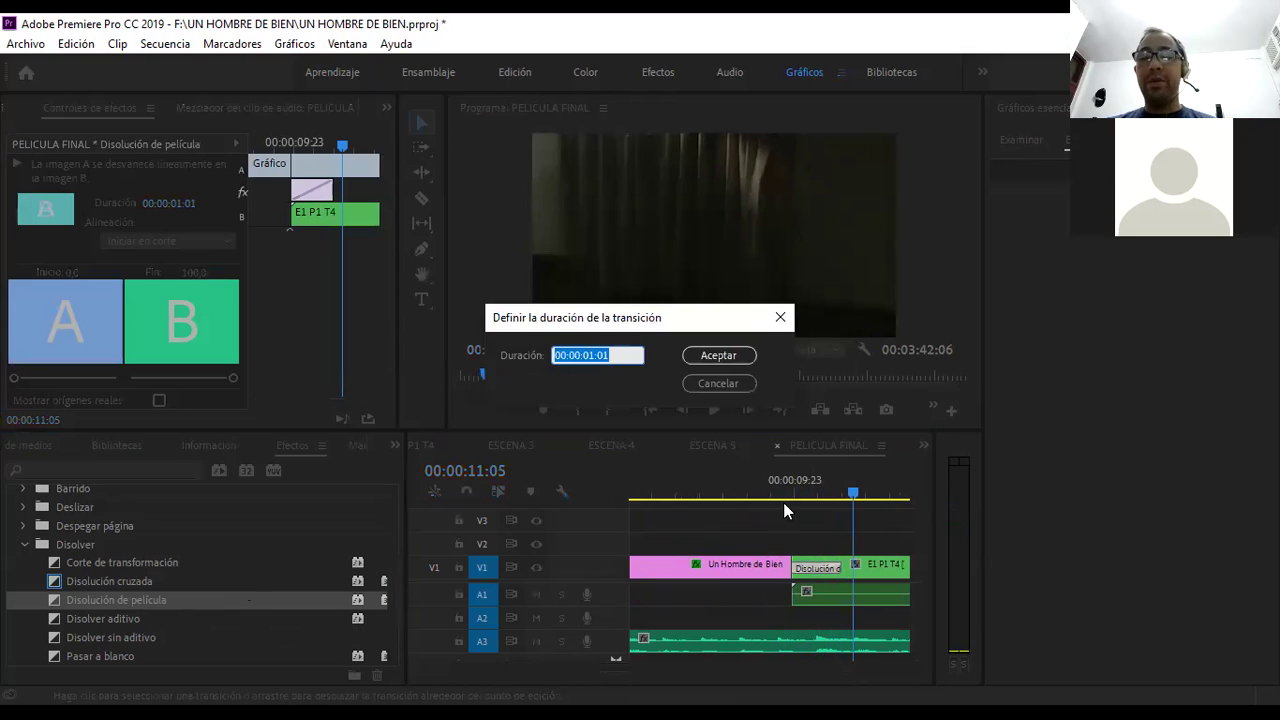
{"action": "left_click", "coordinate": [727, 381]}
{"action": "left_click_drag", "start_coordinate": [122, 598], "coordinate": [806, 558]}
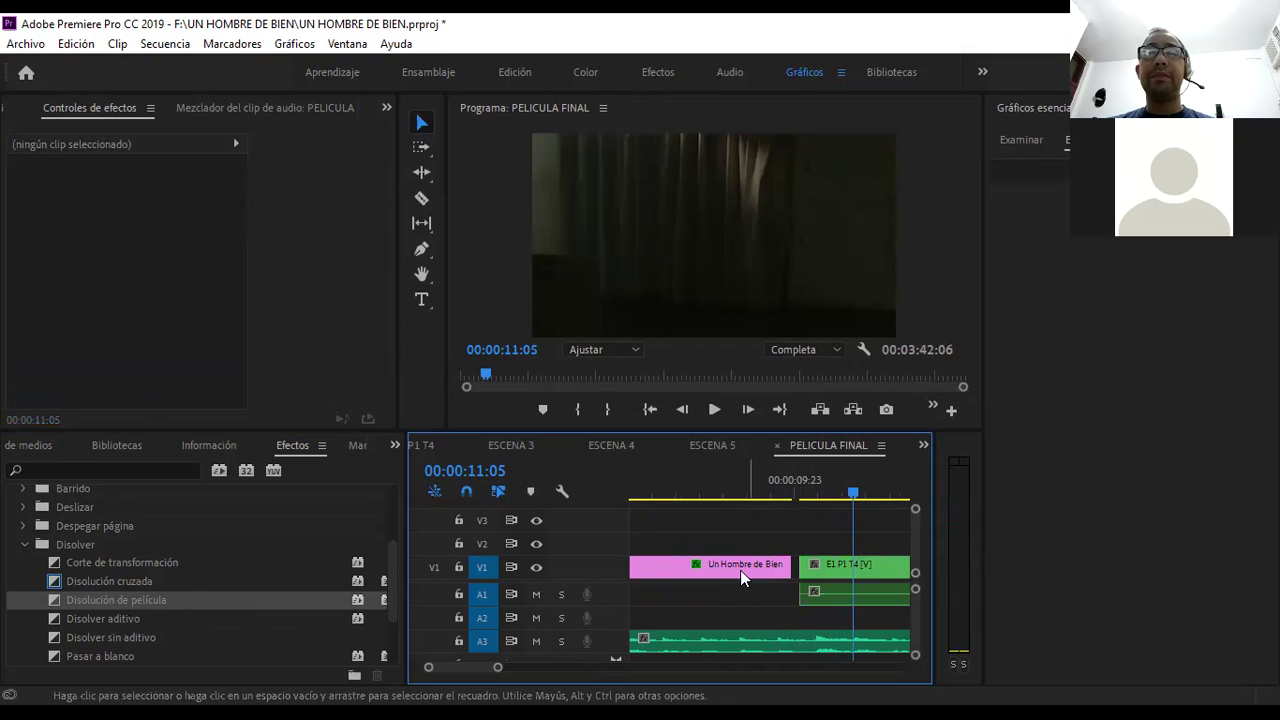
{"action": "left_click_drag", "start_coordinate": [131, 598], "coordinate": [772, 566]}
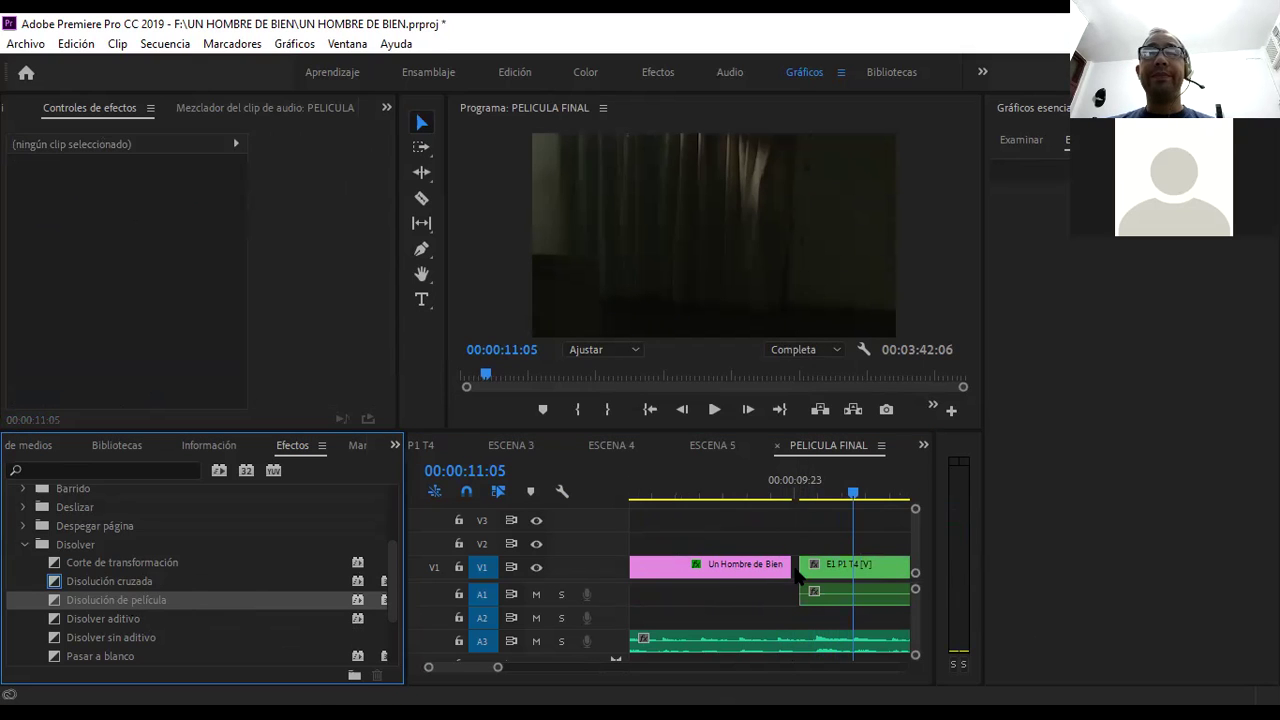
{"action": "double_click", "coordinate": [836, 561]}
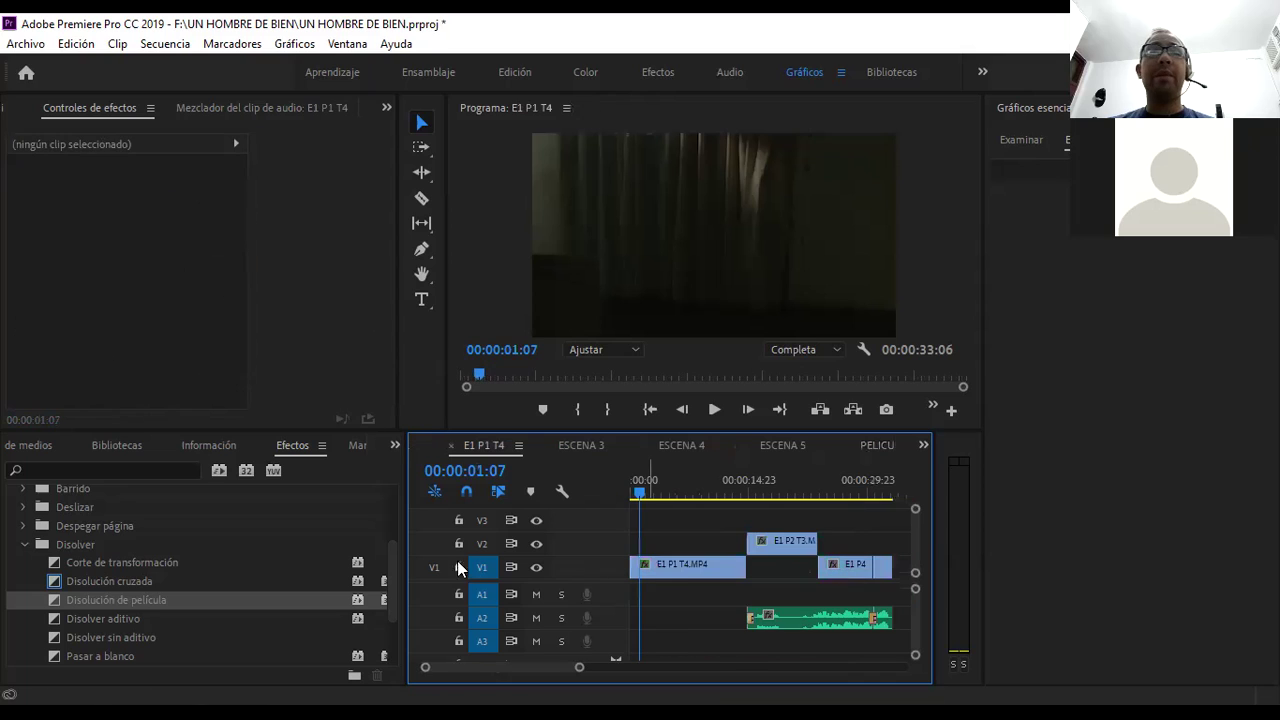
{"action": "left_click", "coordinate": [135, 603]}
{"action": "mouse_move", "coordinate": [138, 607]}
{"action": "left_mouse_down"}
{"action": "mouse_move", "coordinate": [649, 589]}
{"action": "mouse_move", "coordinate": [650, 578]}
{"action": "left_mouse_up"}
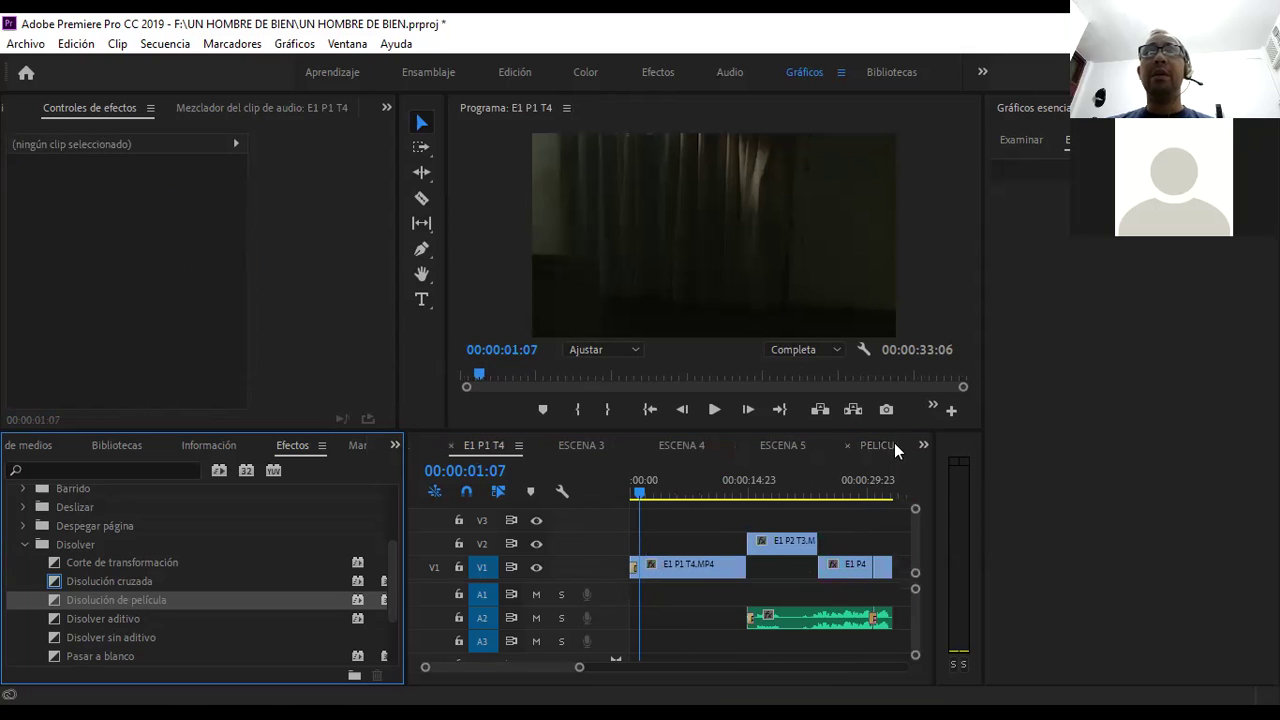
- Back in PELICULA FINAL, preview the title-to-scene dissolve, stopping at 00:00:13:08
{"action": "left_click", "coordinate": [894, 447]}
{"action": "left_click", "coordinate": [765, 480]}
{"action": "key", "text": "space"}
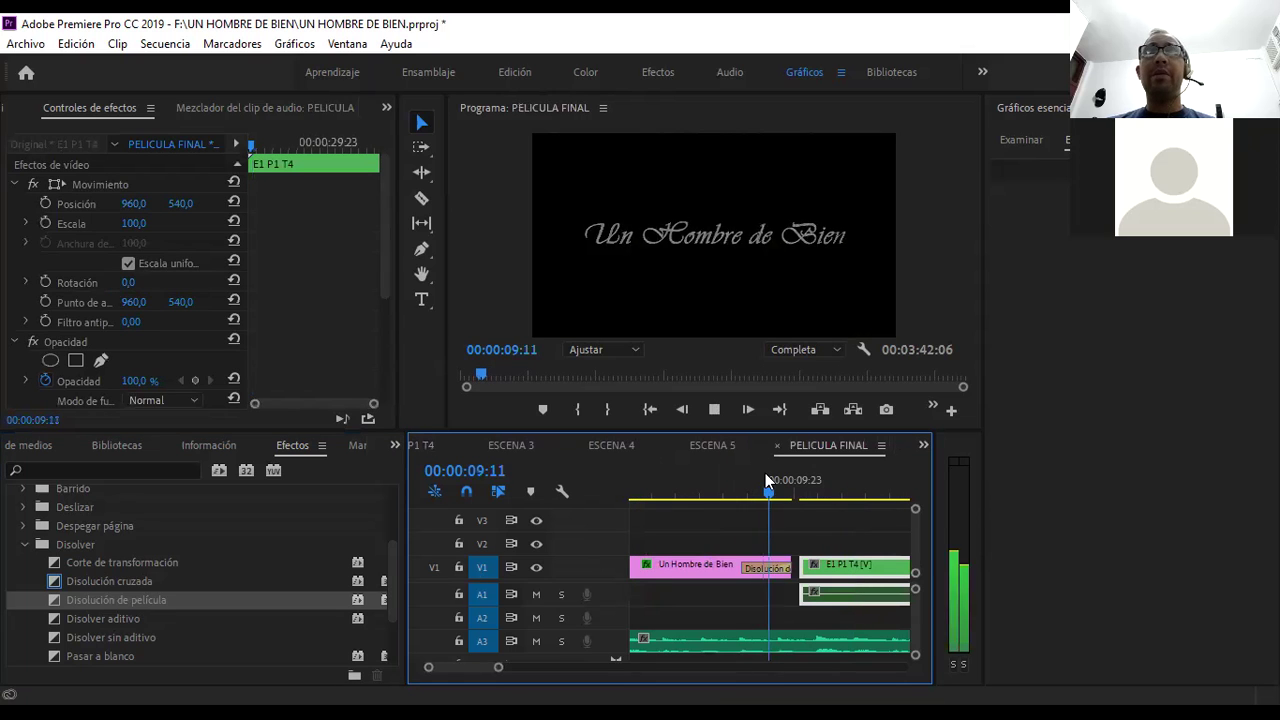
{"action": "key", "text": "space"}
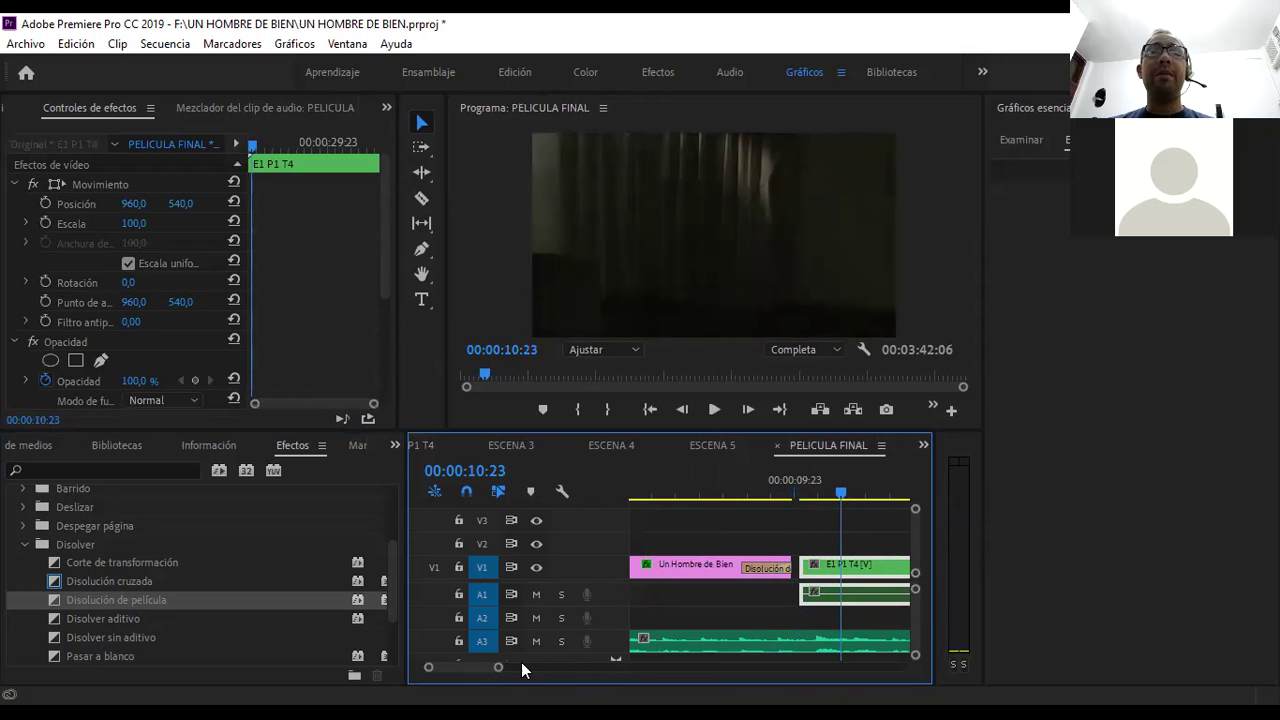
{"action": "left_click_drag", "start_coordinate": [500, 667], "coordinate": [572, 667]}
{"action": "left_click", "coordinate": [688, 481]}
{"action": "key", "text": "space"}
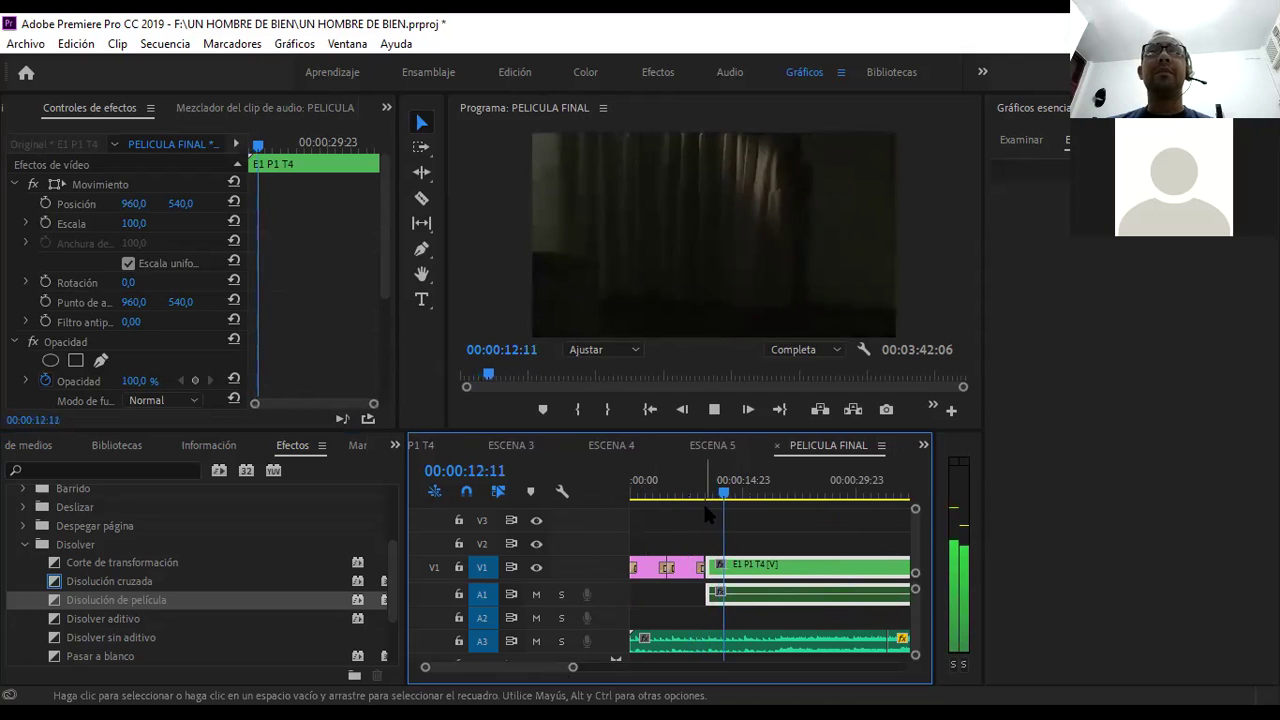
{"action": "key", "text": "space"}
{"action": "left_click_drag", "start_coordinate": [568, 667], "coordinate": [951, 668]}
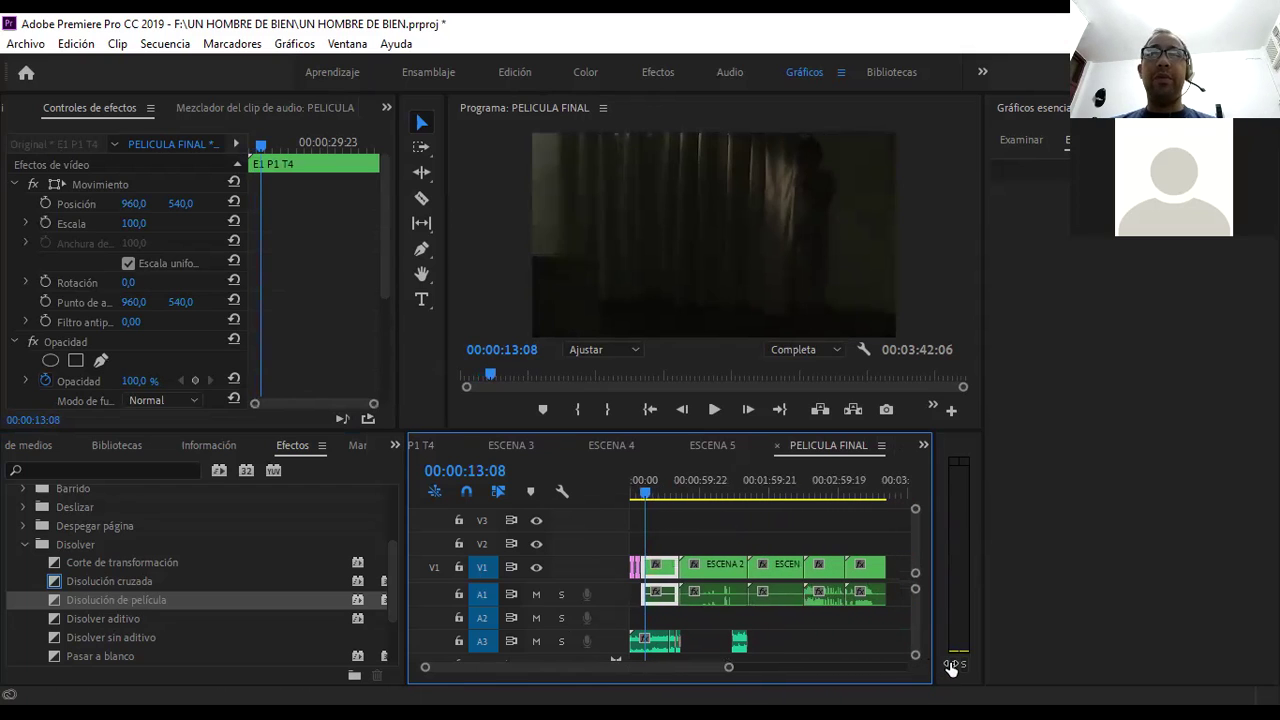
- Move the playhead to the sequence end at 00:03:46:17, then switch to the Word credits document
{"action": "left_click", "coordinate": [897, 484]}
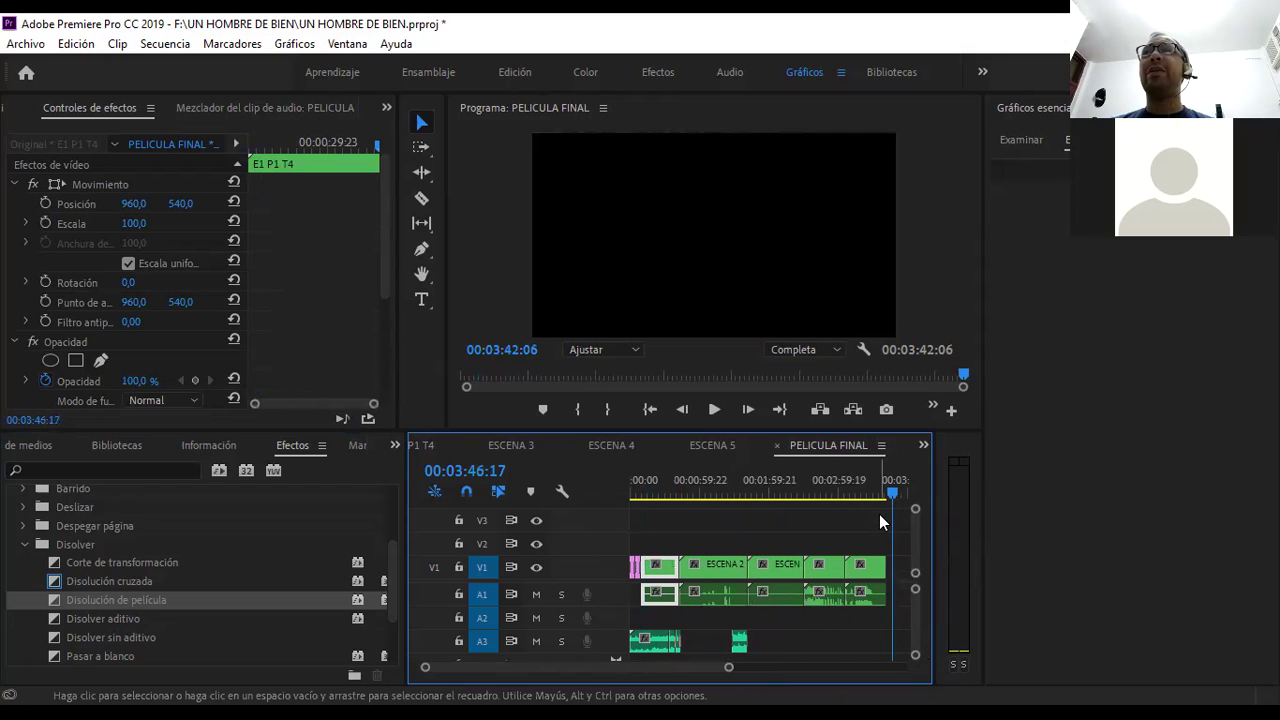
{"action": "left_click_drag", "start_coordinate": [424, 669], "coordinate": [316, 693]}
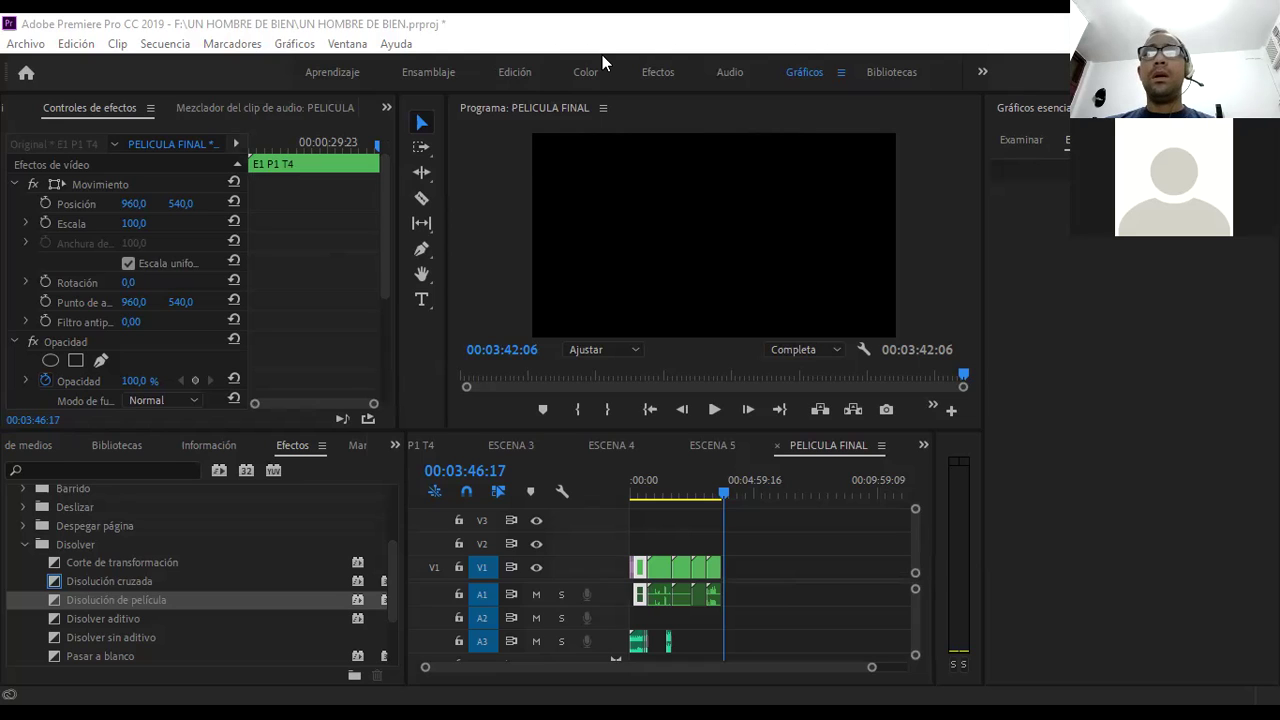
{"action": "key", "text": "alt+Tab"}
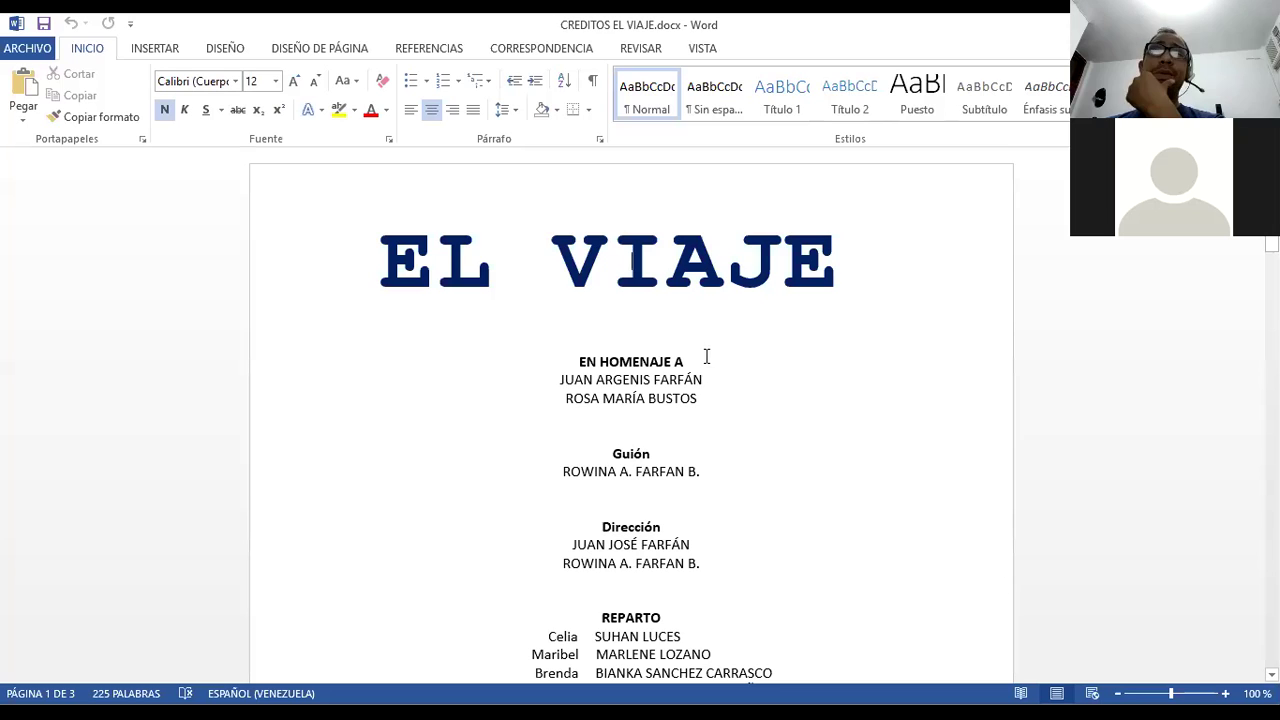
- Scroll through CREDITOS EL VIAJE.docx to review the homage, script, direction, cast and CAMINANTES credits
{"action": "left_click", "coordinate": [665, 332]}
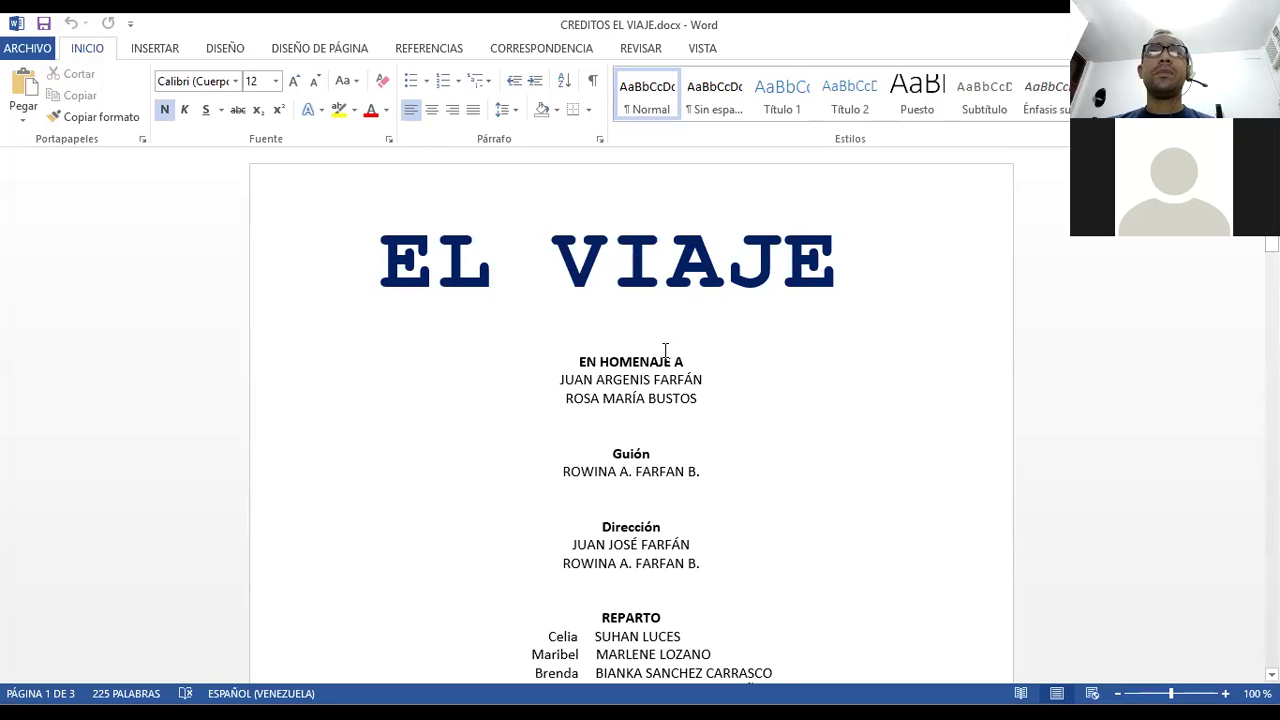
{"action": "scroll", "coordinate": [665, 350], "scroll_direction": "down", "scroll_amount": 2}
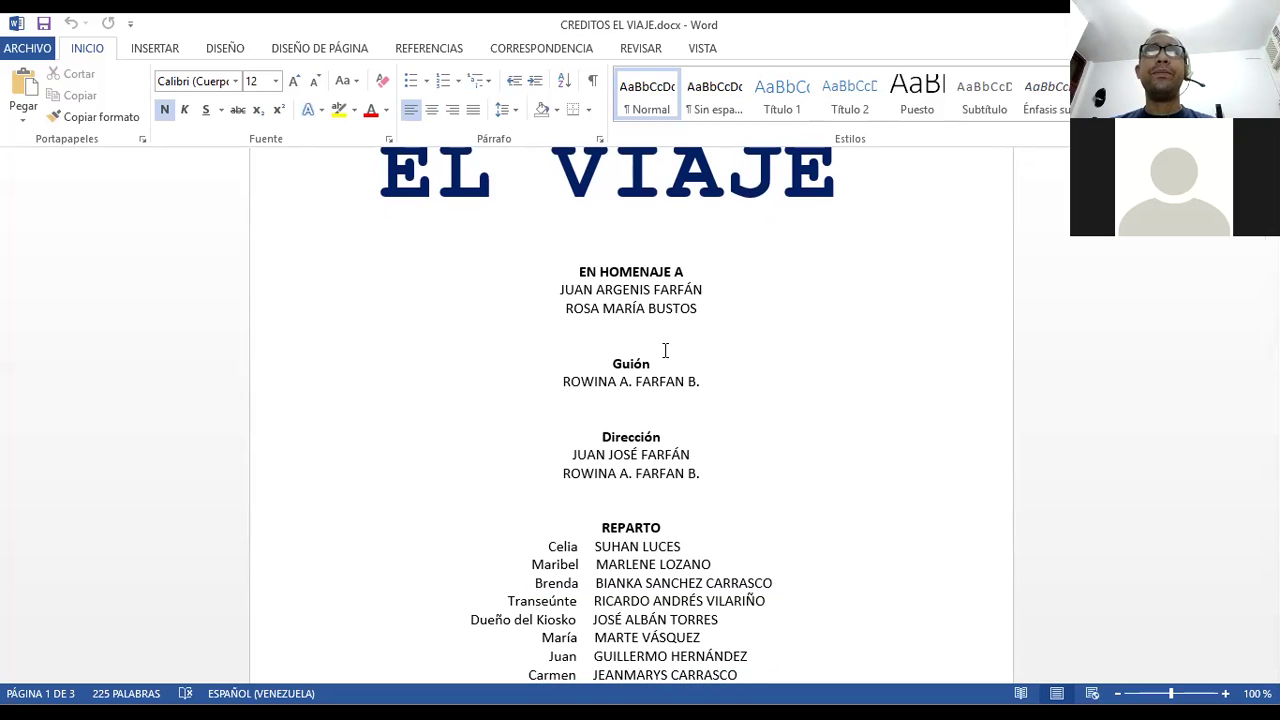
{"action": "scroll", "coordinate": [665, 350], "scroll_direction": "down", "scroll_amount": 2}
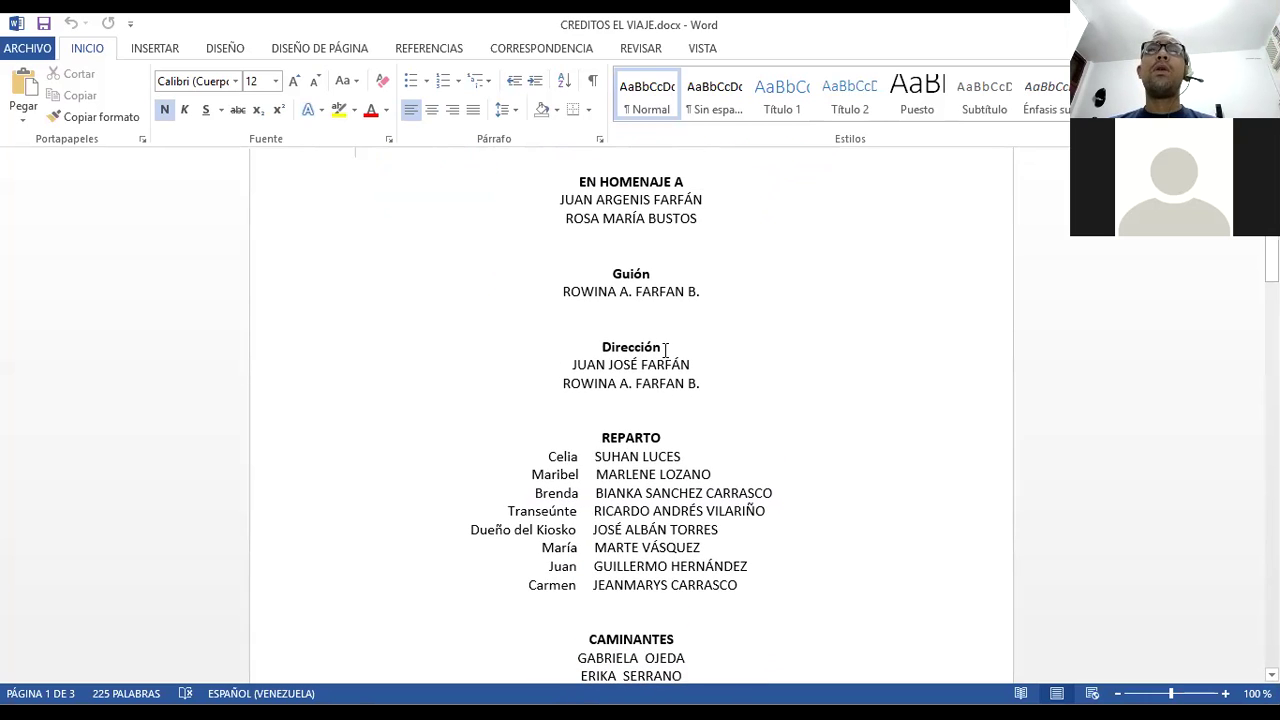
{"action": "scroll", "coordinate": [666, 348], "scroll_direction": "up", "scroll_amount": 1}
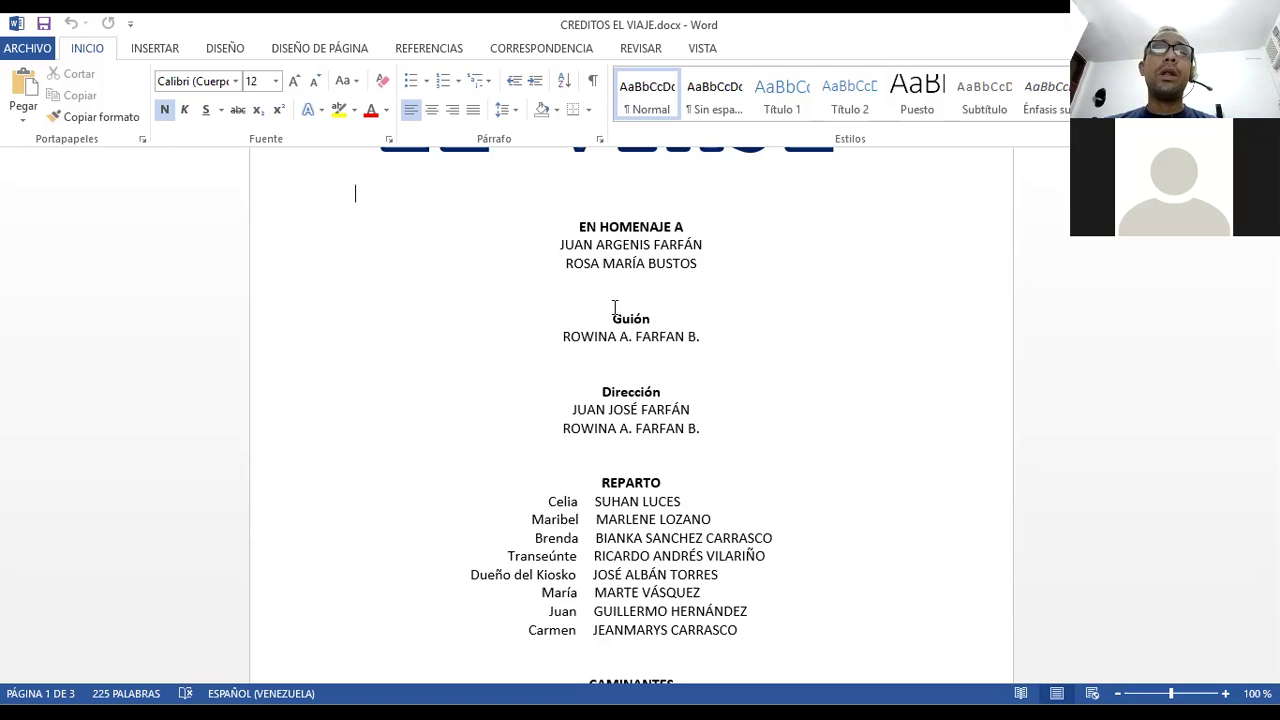
{"action": "scroll", "coordinate": [614, 307], "scroll_direction": "down", "scroll_amount": 4}
{"action": "scroll", "coordinate": [614, 307], "scroll_direction": "up", "scroll_amount": 2}
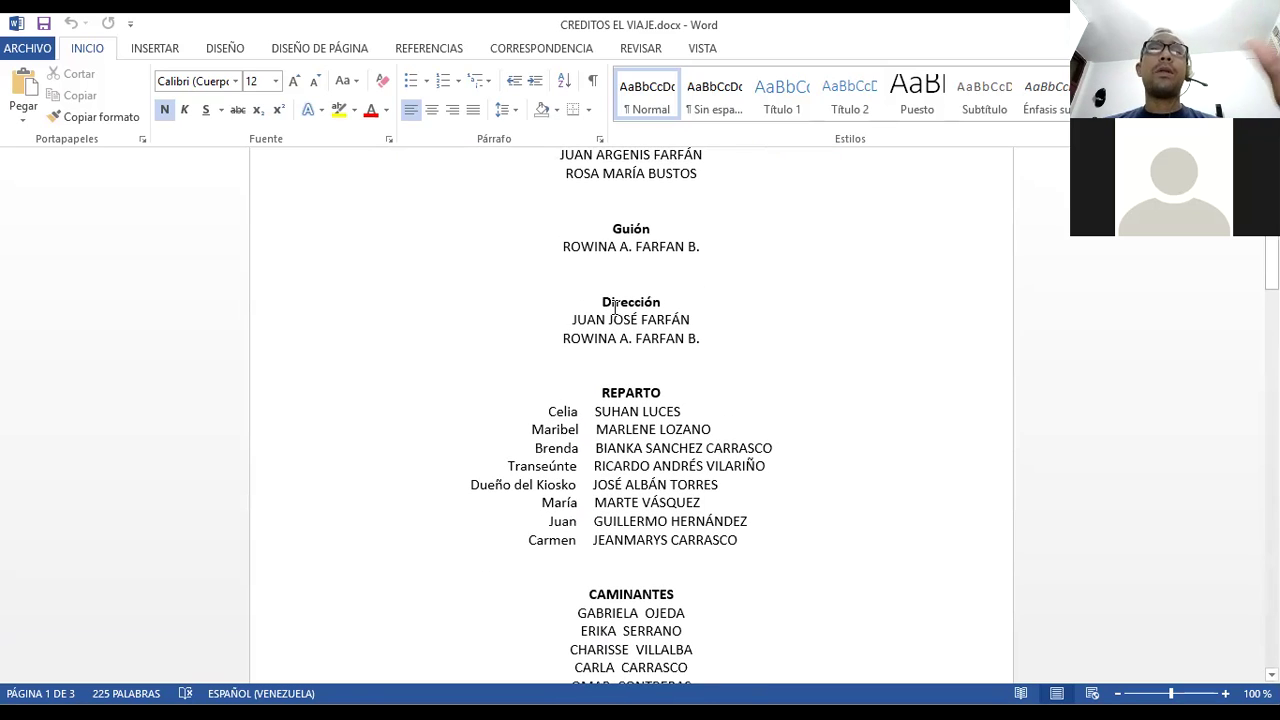
{"action": "scroll", "coordinate": [614, 310], "scroll_direction": "down", "scroll_amount": 2}
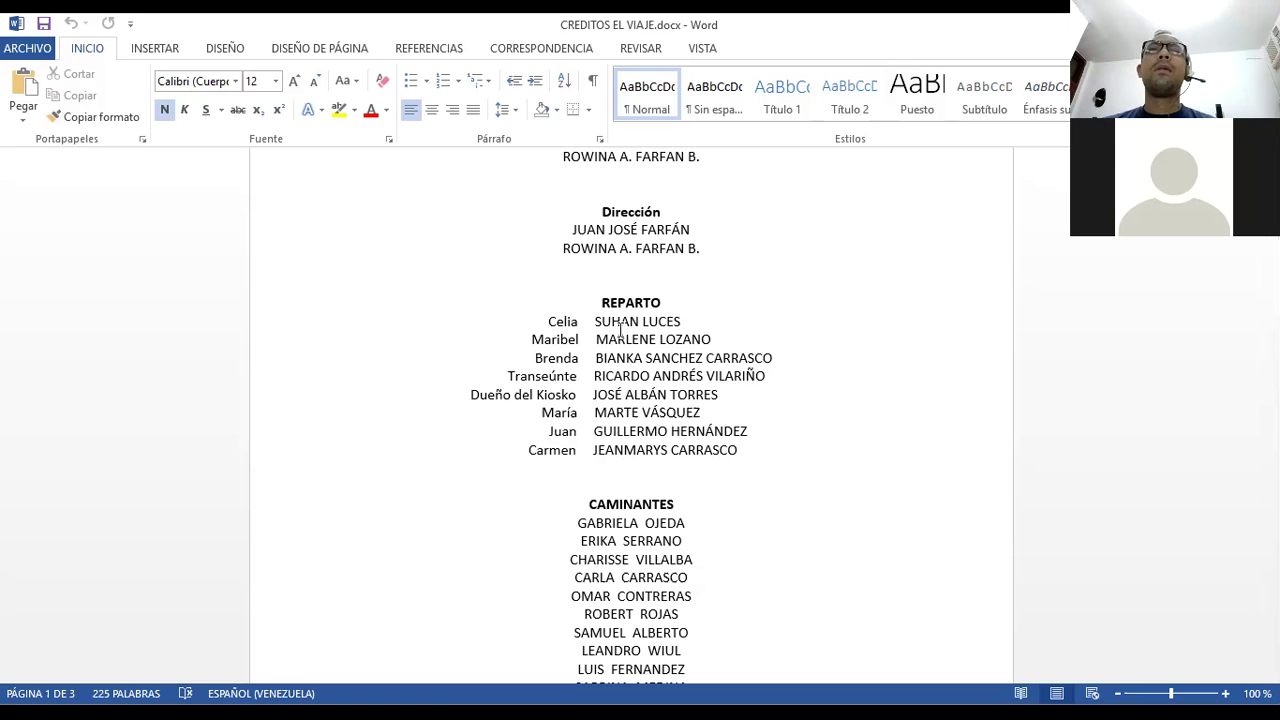
{"action": "scroll", "coordinate": [585, 342], "scroll_direction": "down", "scroll_amount": 2}
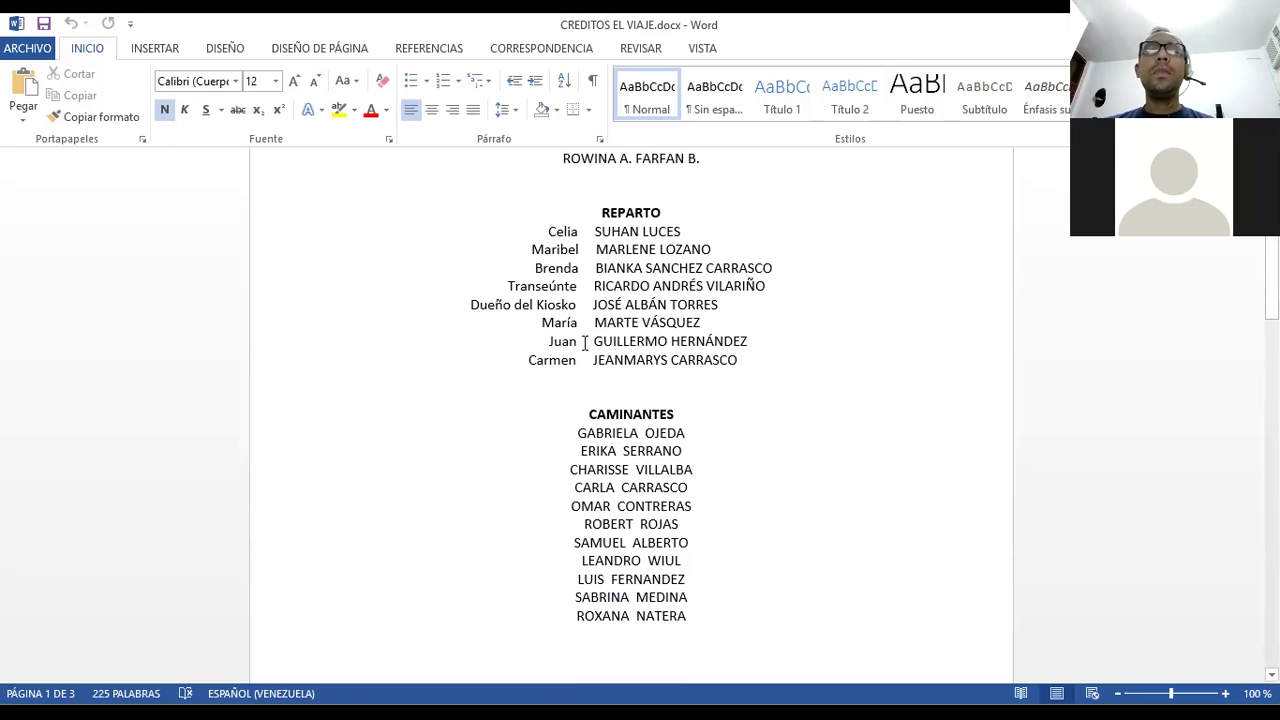
{"action": "scroll", "coordinate": [585, 342], "scroll_direction": "down", "scroll_amount": 2}
{"action": "scroll", "coordinate": [584, 362], "scroll_direction": "up", "scroll_amount": 1}
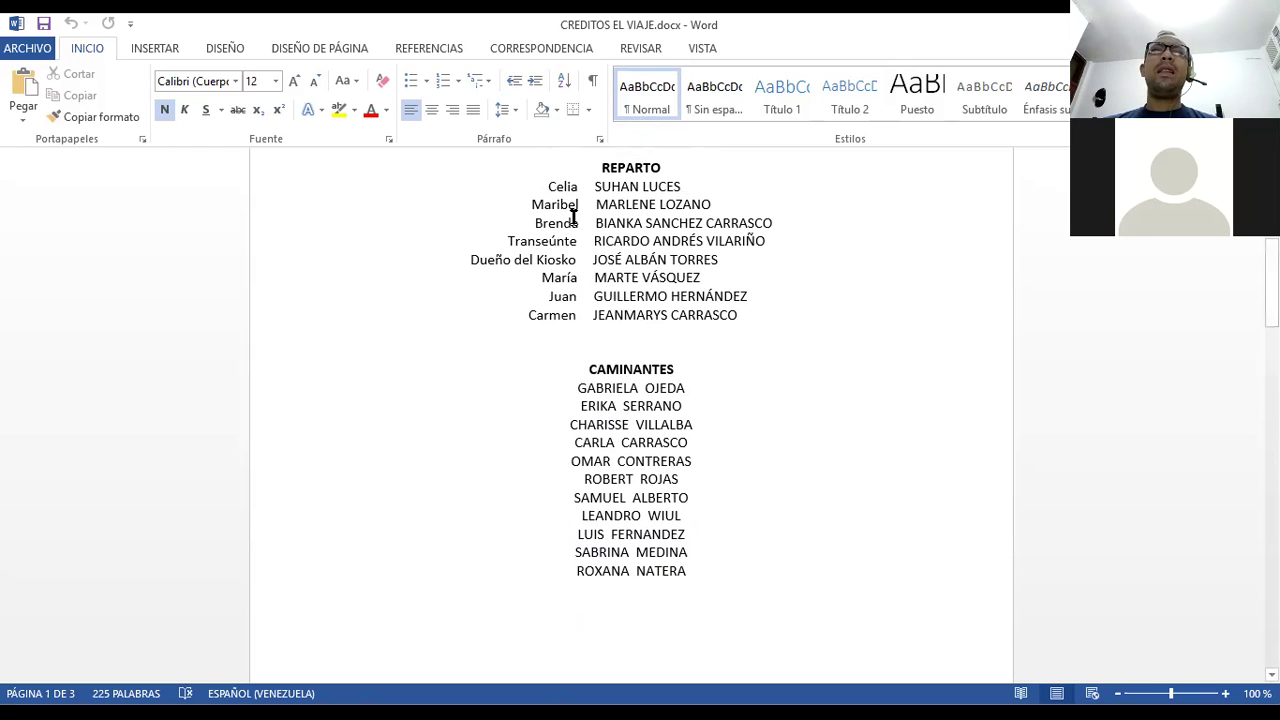
{"action": "left_click", "coordinate": [586, 369]}
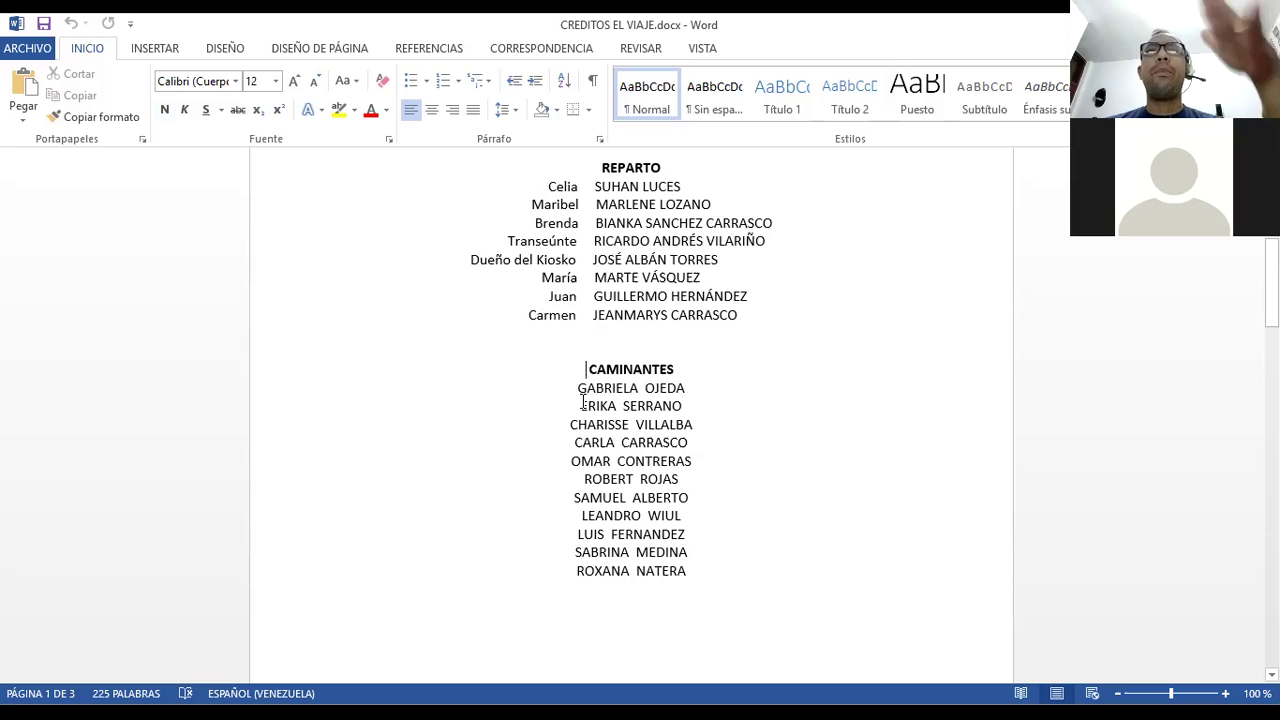
{"action": "scroll", "coordinate": [583, 402], "scroll_direction": "down", "scroll_amount": 3}
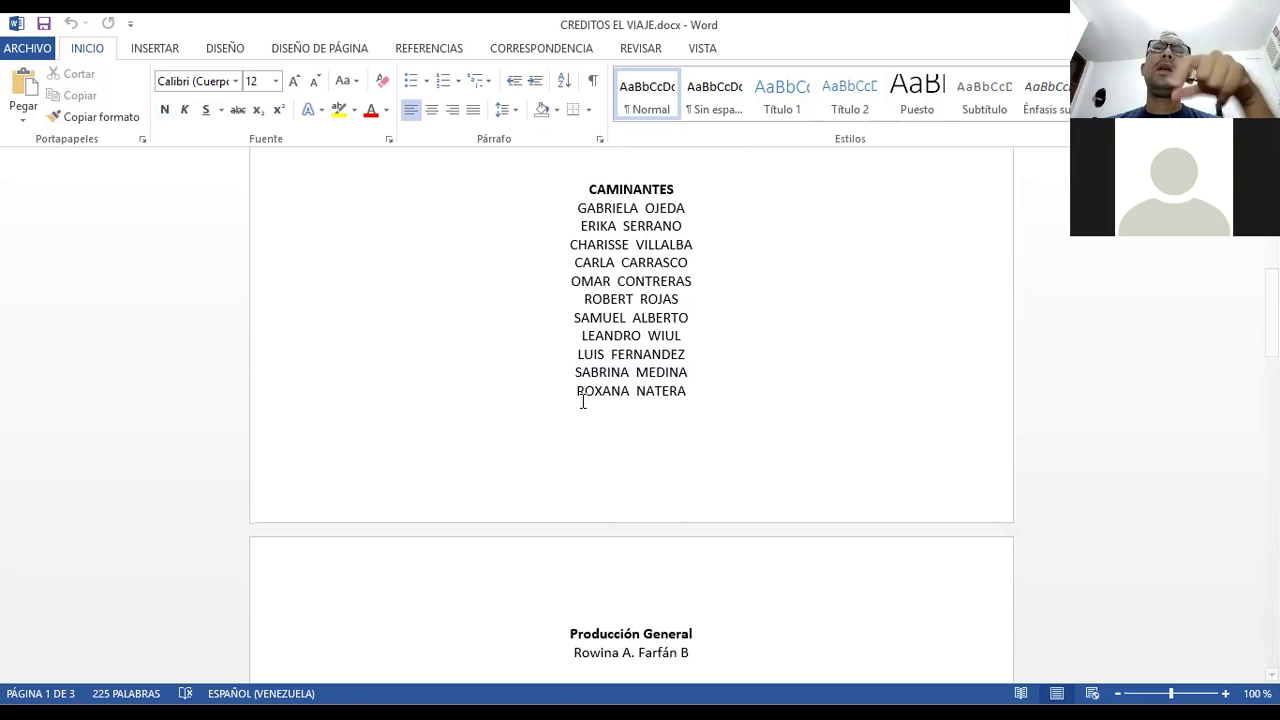
{"action": "scroll", "coordinate": [583, 402], "scroll_direction": "down", "scroll_amount": 6}
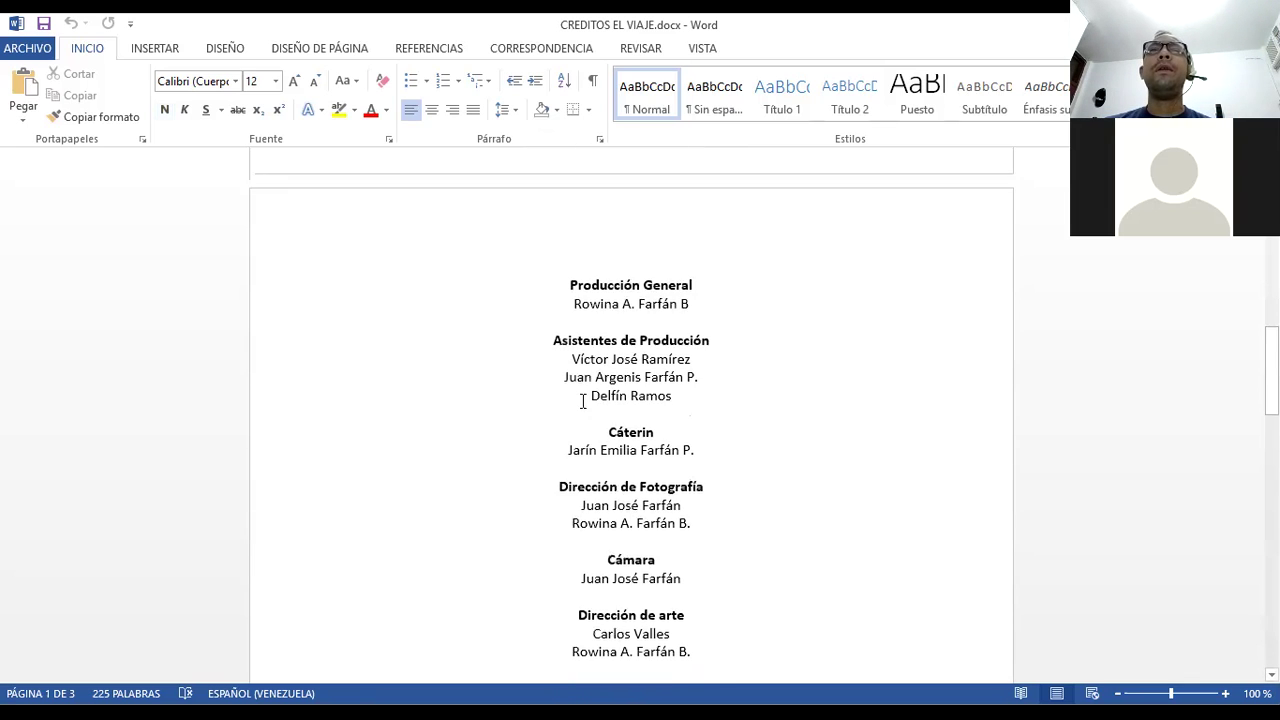
{"action": "scroll", "coordinate": [583, 401], "scroll_direction": "up", "scroll_amount": 2}
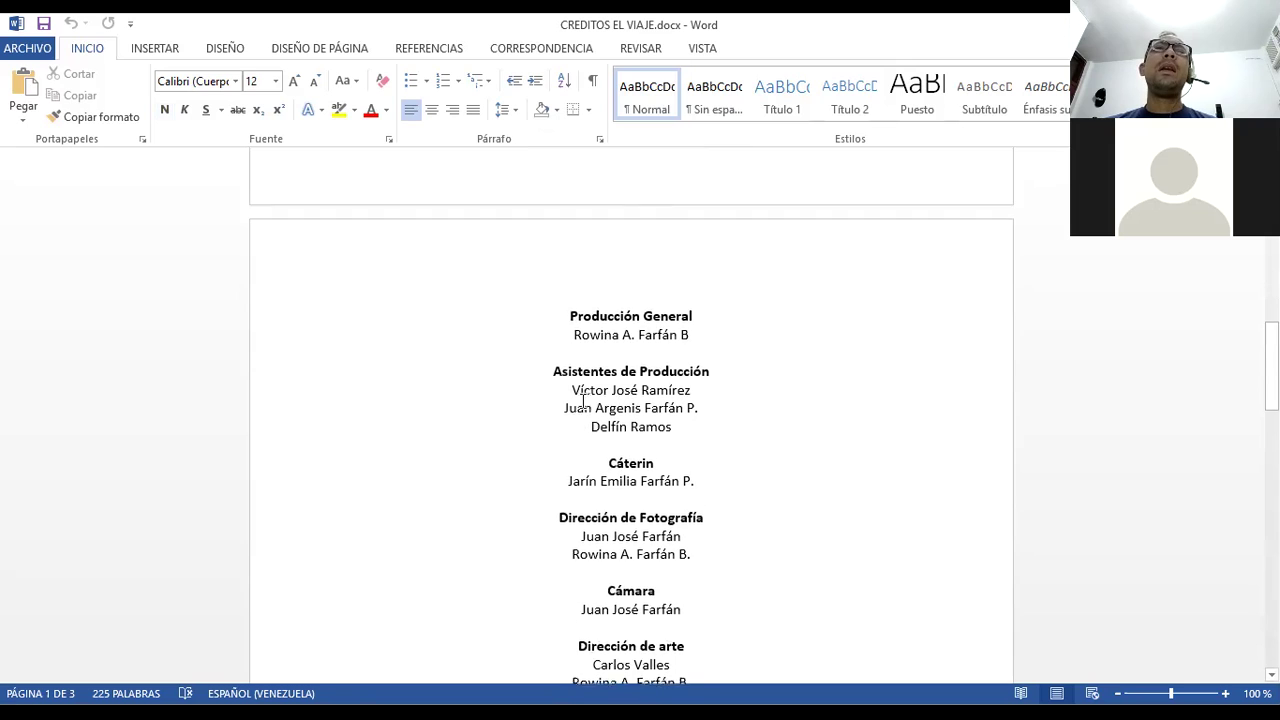
{"action": "scroll", "coordinate": [583, 401], "scroll_direction": "down", "scroll_amount": 3}
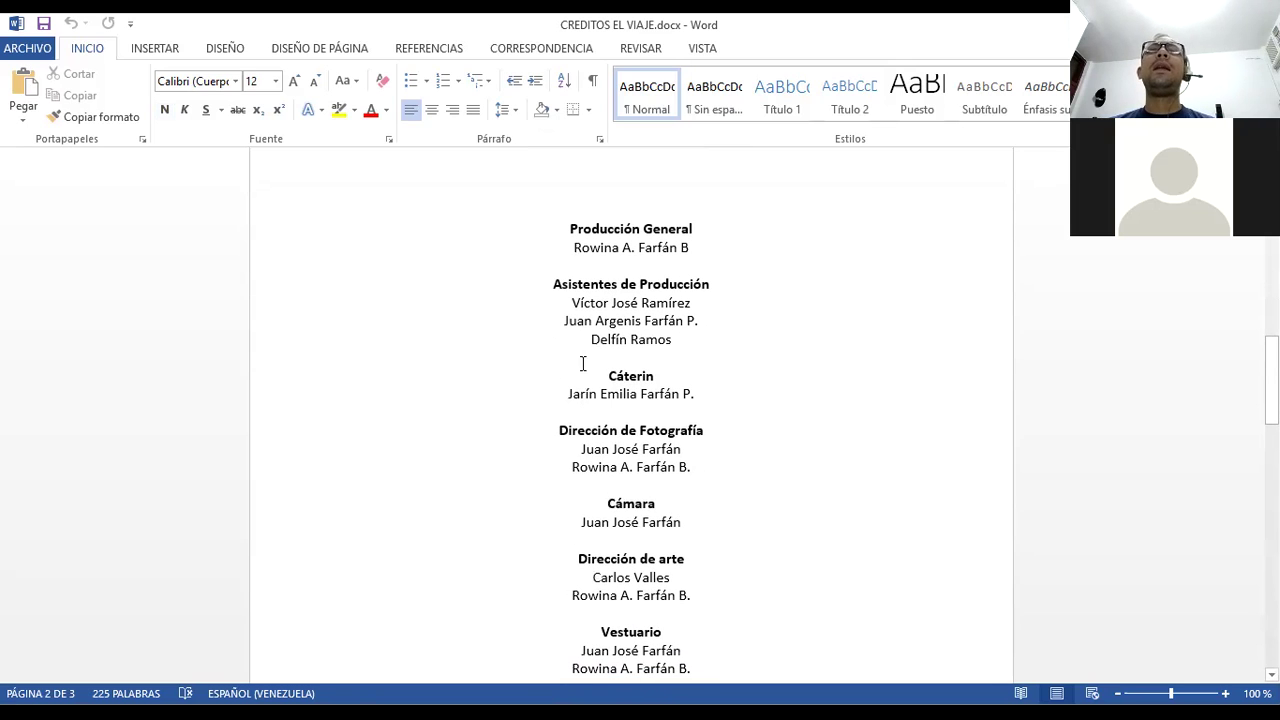
{"action": "left_click", "coordinate": [571, 228]}
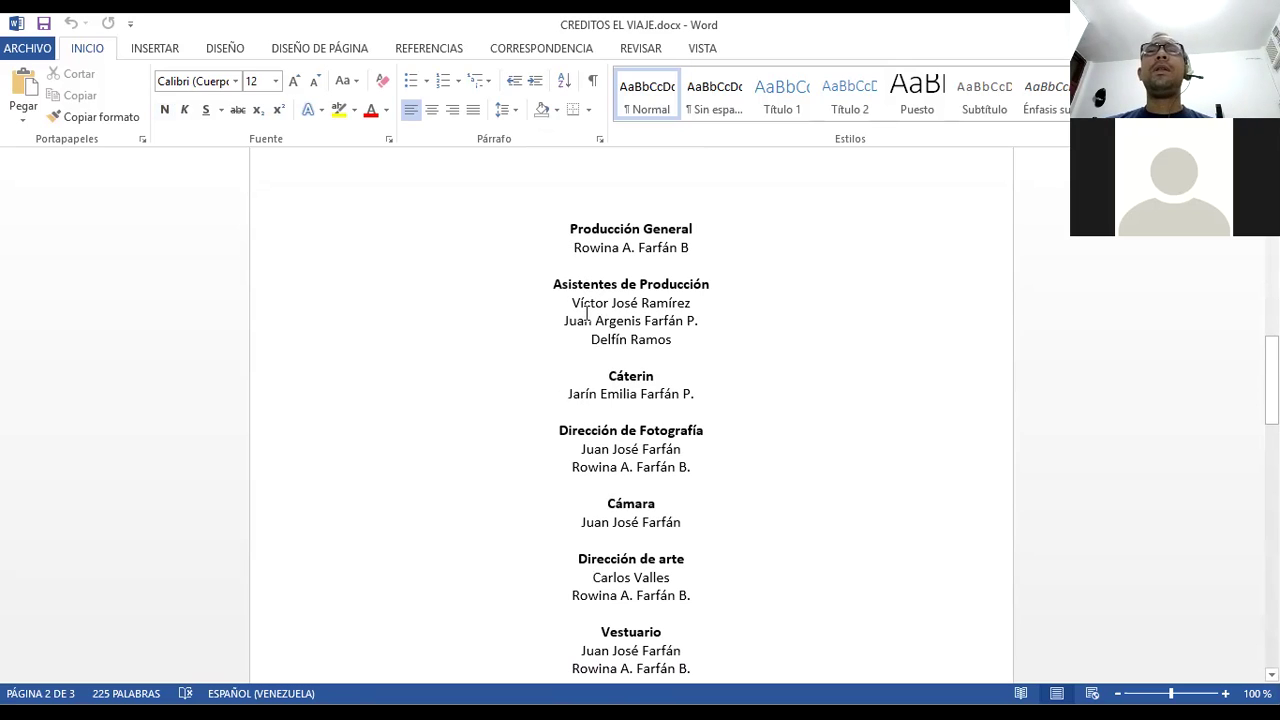
{"action": "scroll", "coordinate": [587, 313], "scroll_direction": "down", "scroll_amount": 1}
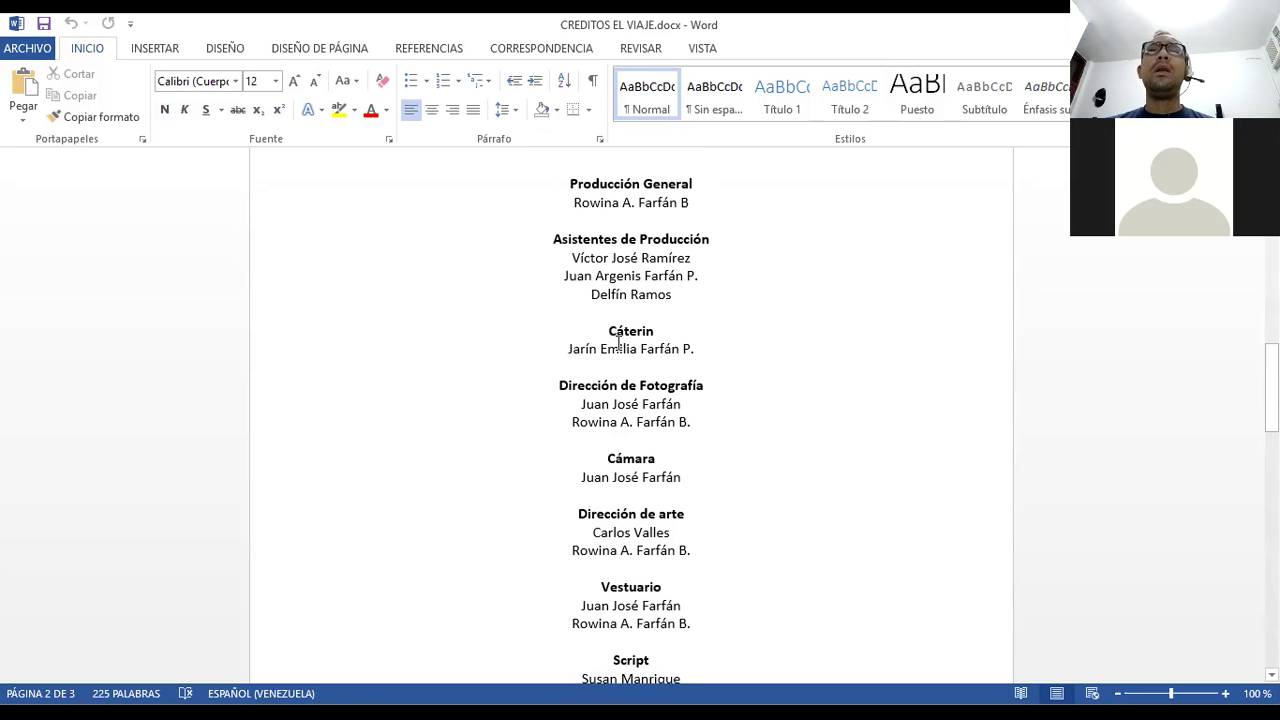
{"action": "scroll", "coordinate": [618, 345], "scroll_direction": "down", "scroll_amount": 2}
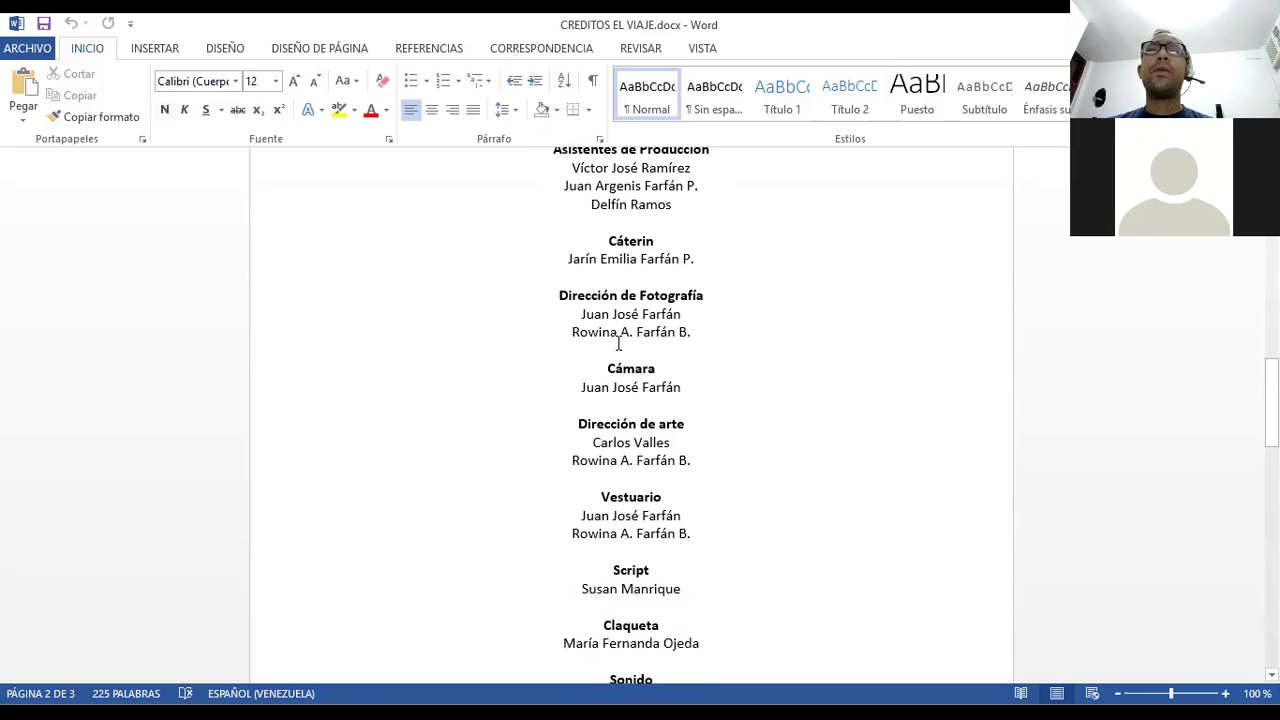
{"action": "scroll", "coordinate": [607, 368], "scroll_direction": "down", "scroll_amount": 1}
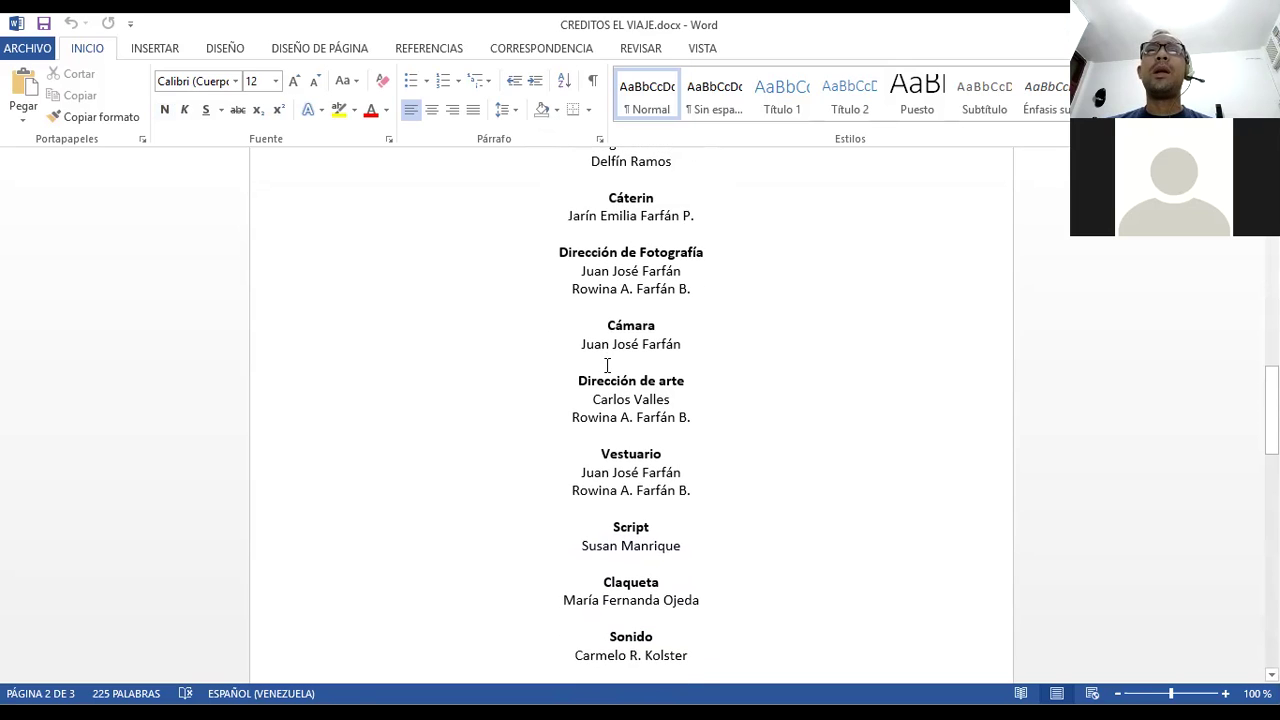
{"action": "scroll", "coordinate": [607, 365], "scroll_direction": "down", "scroll_amount": 2}
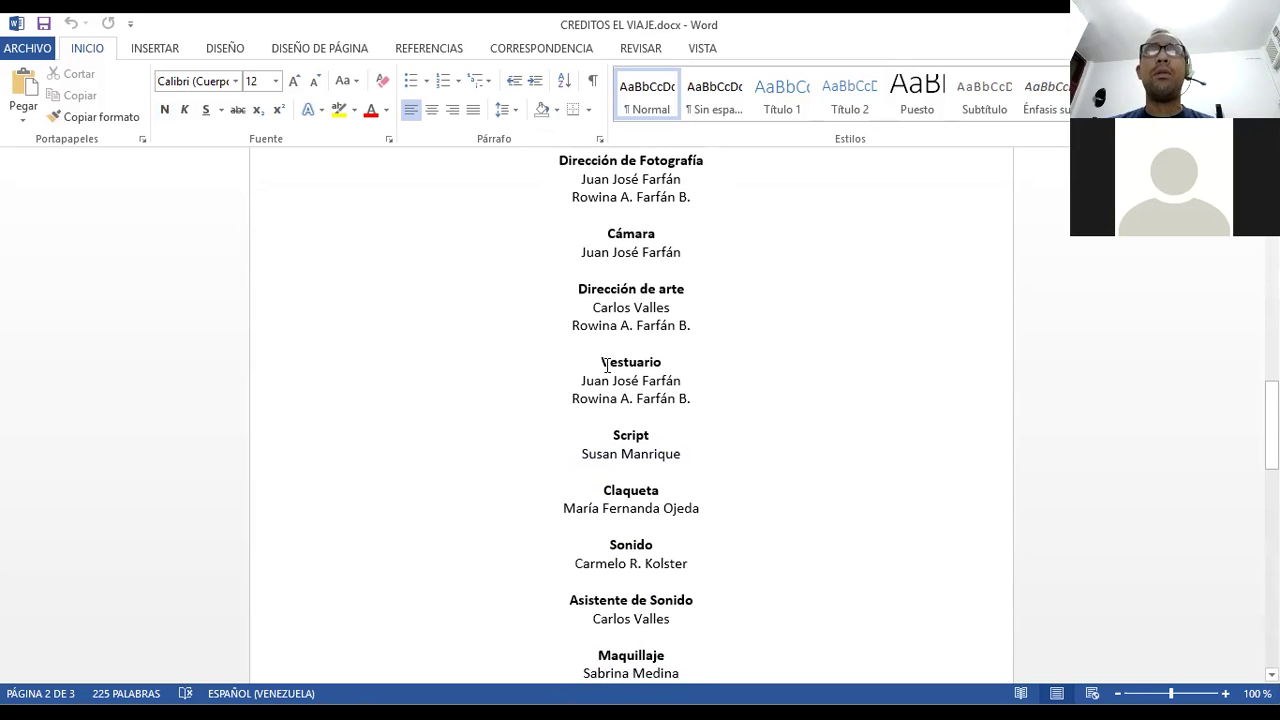
{"action": "scroll", "coordinate": [607, 366], "scroll_direction": "down", "scroll_amount": 1}
{"action": "scroll", "coordinate": [607, 366], "scroll_direction": "down", "scroll_amount": 2}
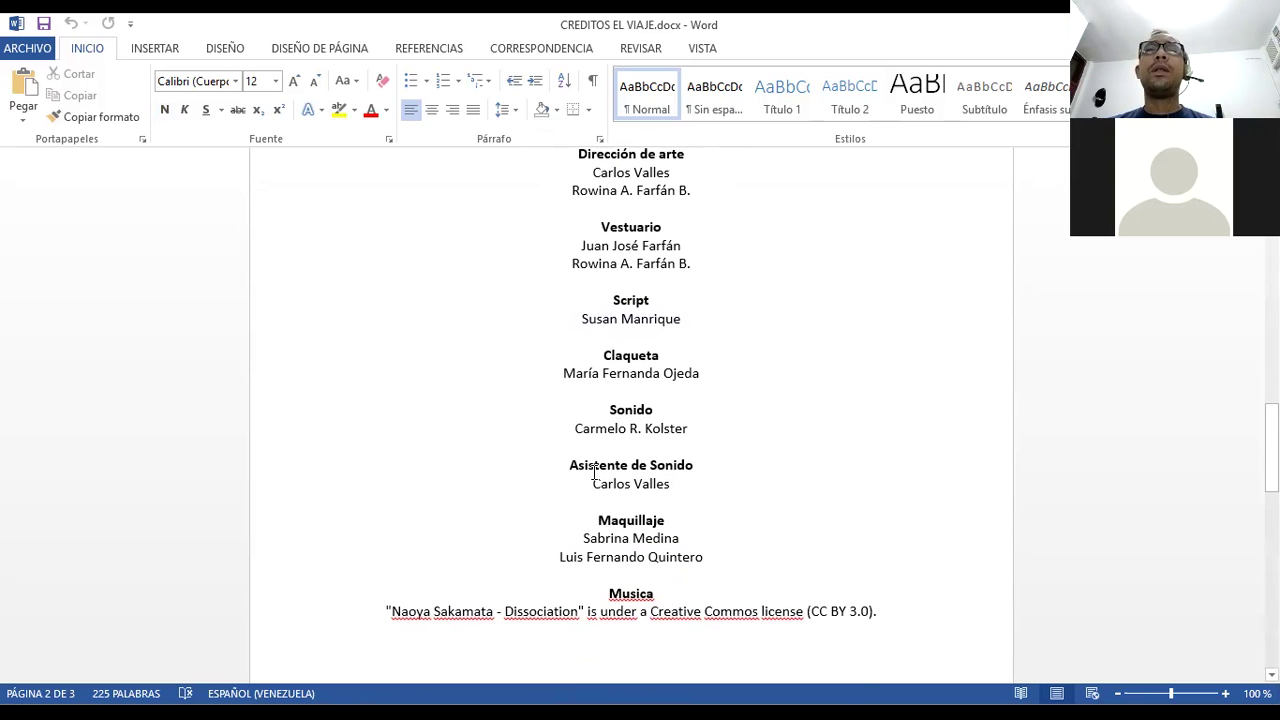
{"action": "scroll", "coordinate": [594, 472], "scroll_direction": "down", "scroll_amount": 2}
{"action": "scroll", "coordinate": [594, 472], "scroll_direction": "down", "scroll_amount": 3}
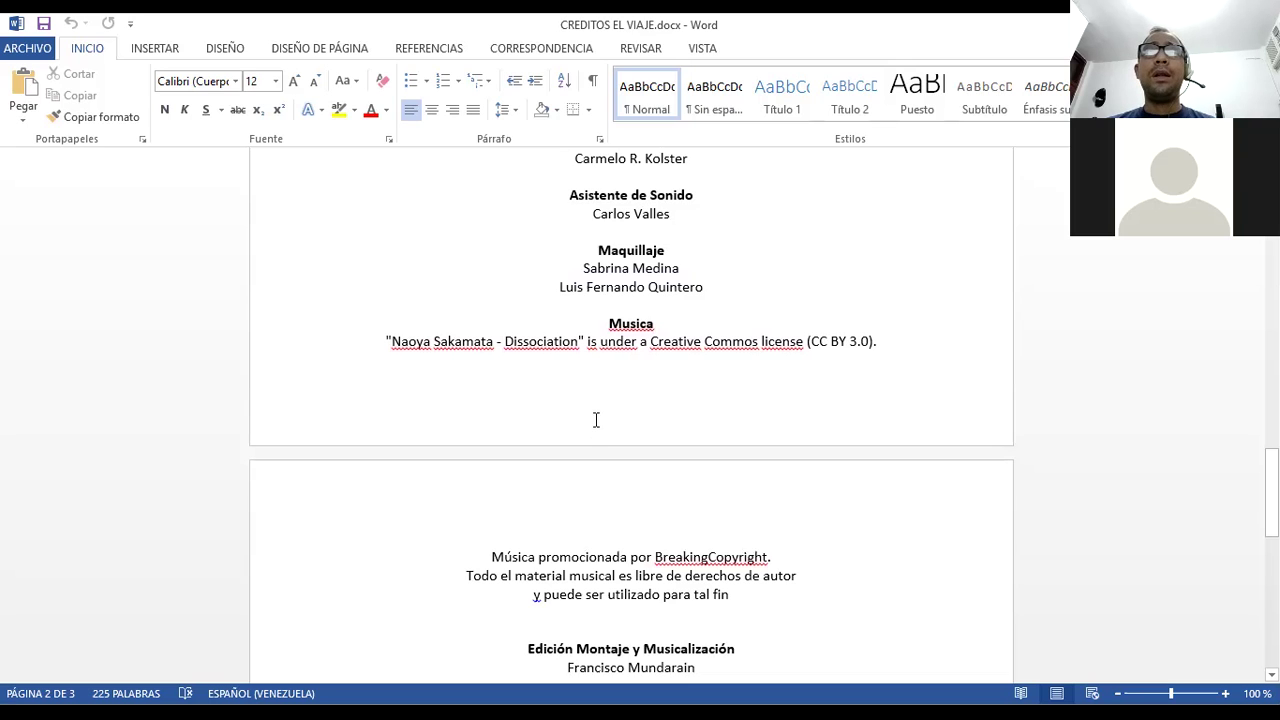
{"action": "scroll", "coordinate": [596, 420], "scroll_direction": "down", "scroll_amount": 3}
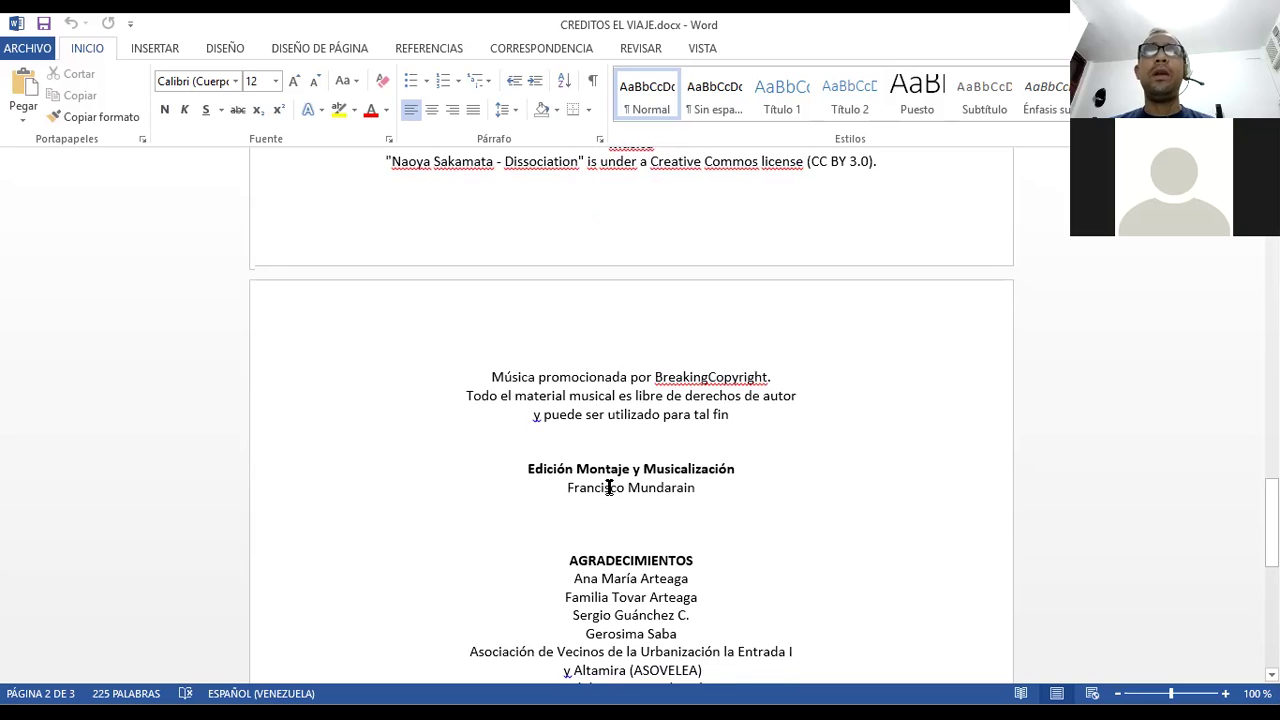
{"action": "scroll", "coordinate": [609, 487], "scroll_direction": "down", "scroll_amount": 2}
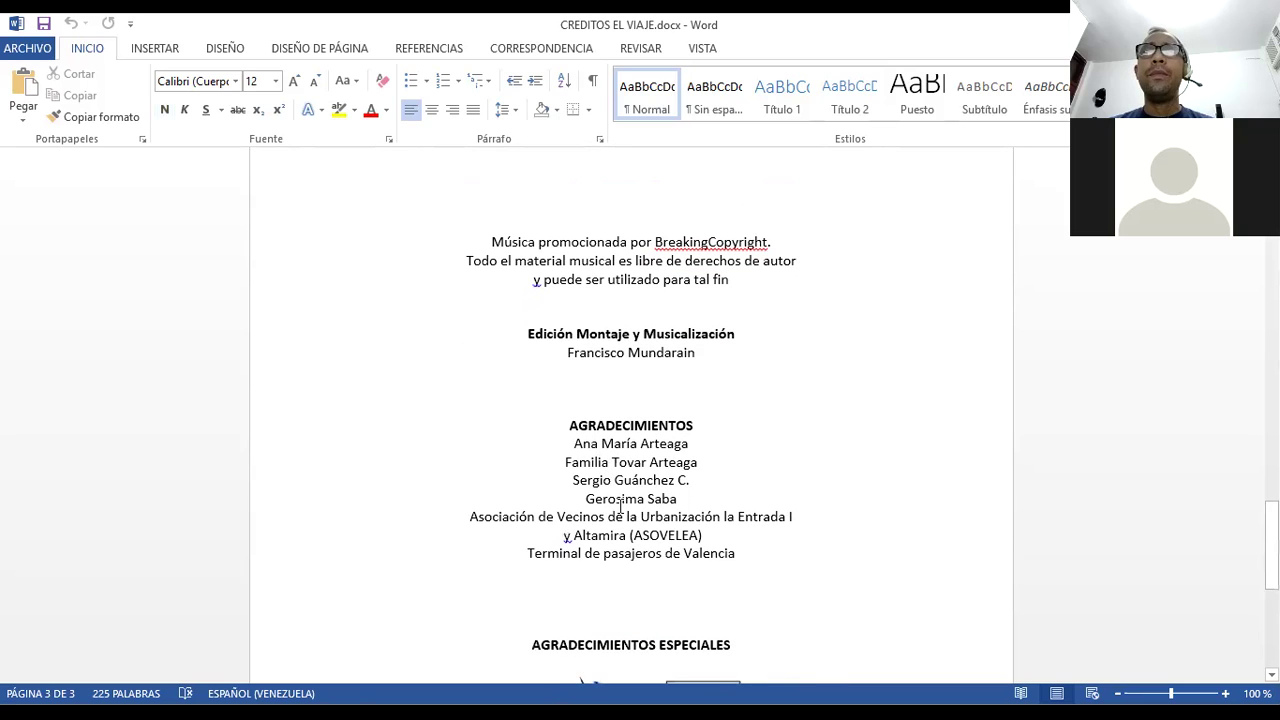
{"action": "scroll", "coordinate": [620, 508], "scroll_direction": "down", "scroll_amount": 4}
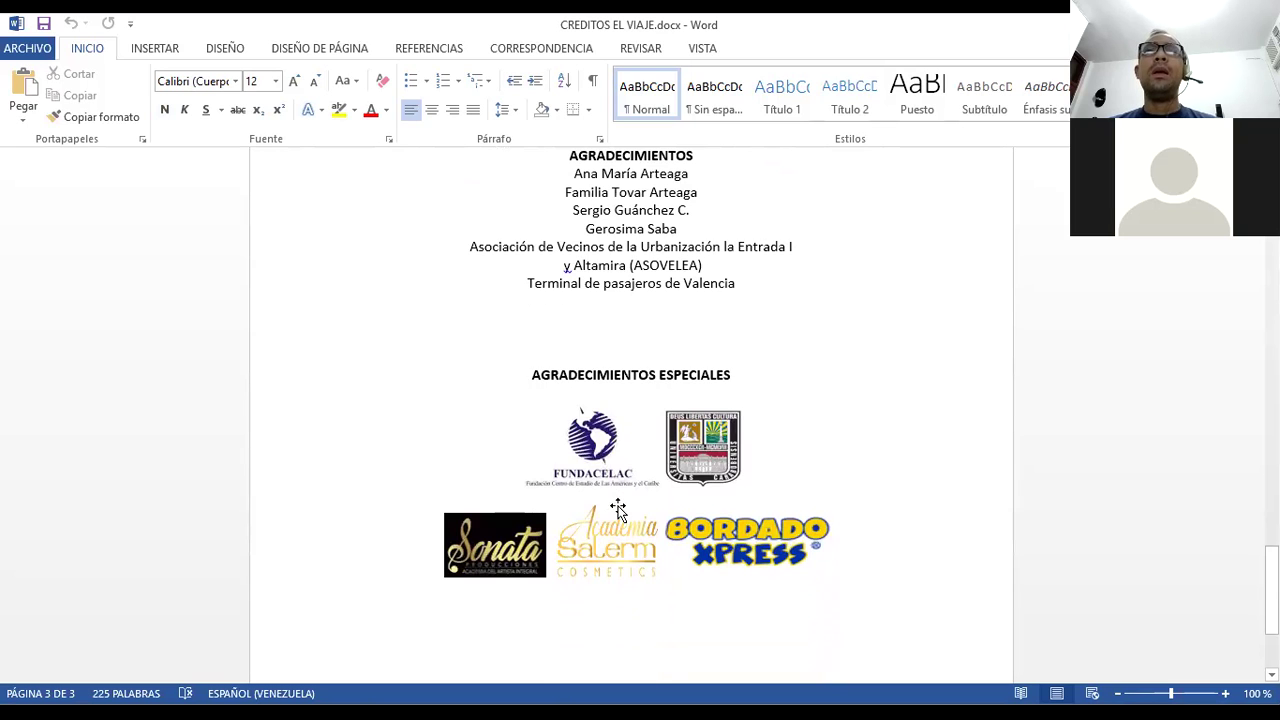
{"action": "scroll", "coordinate": [618, 508], "scroll_direction": "up", "scroll_amount": 8}
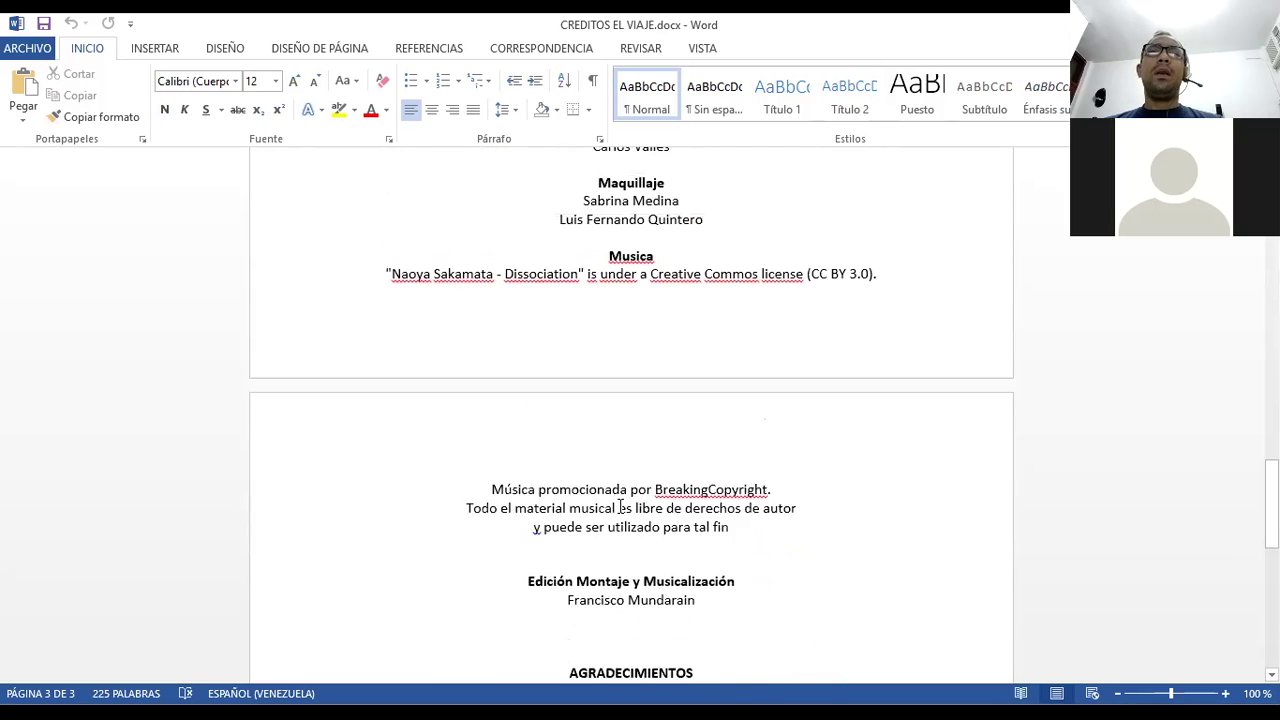
{"action": "scroll", "coordinate": [620, 508], "scroll_direction": "up", "scroll_amount": 1}
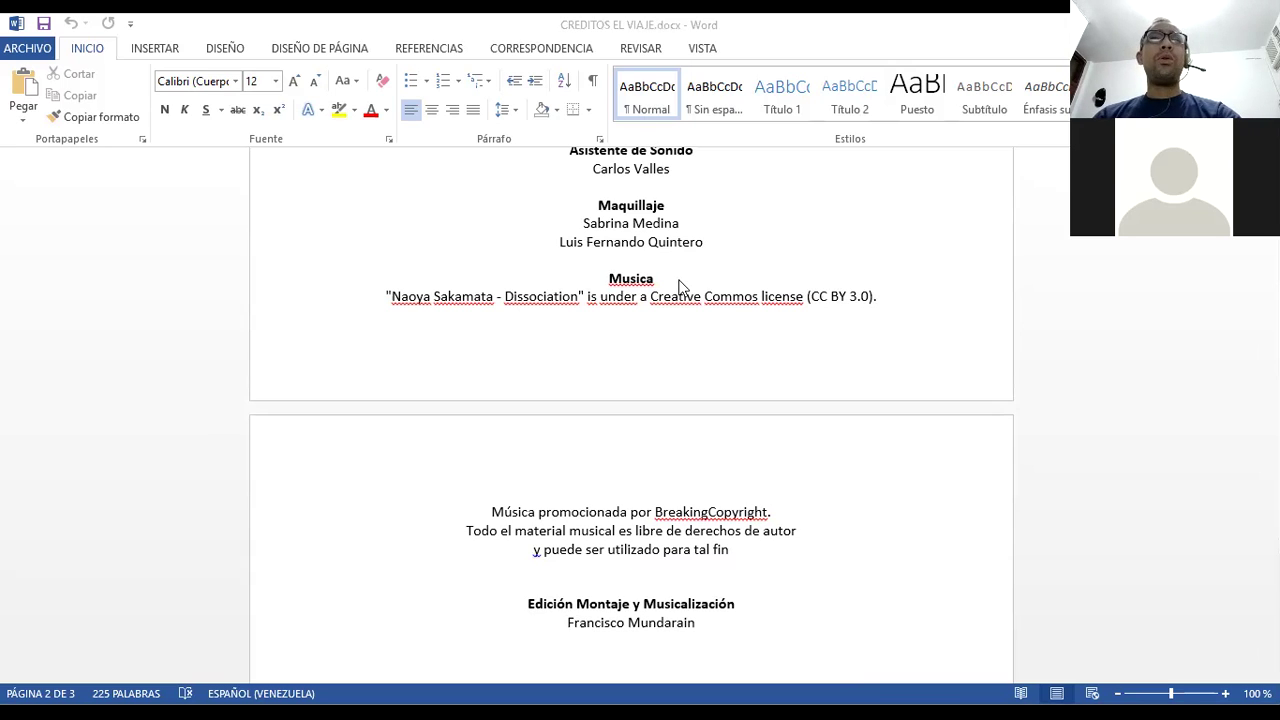
{"action": "left_click", "coordinate": [641, 278]}
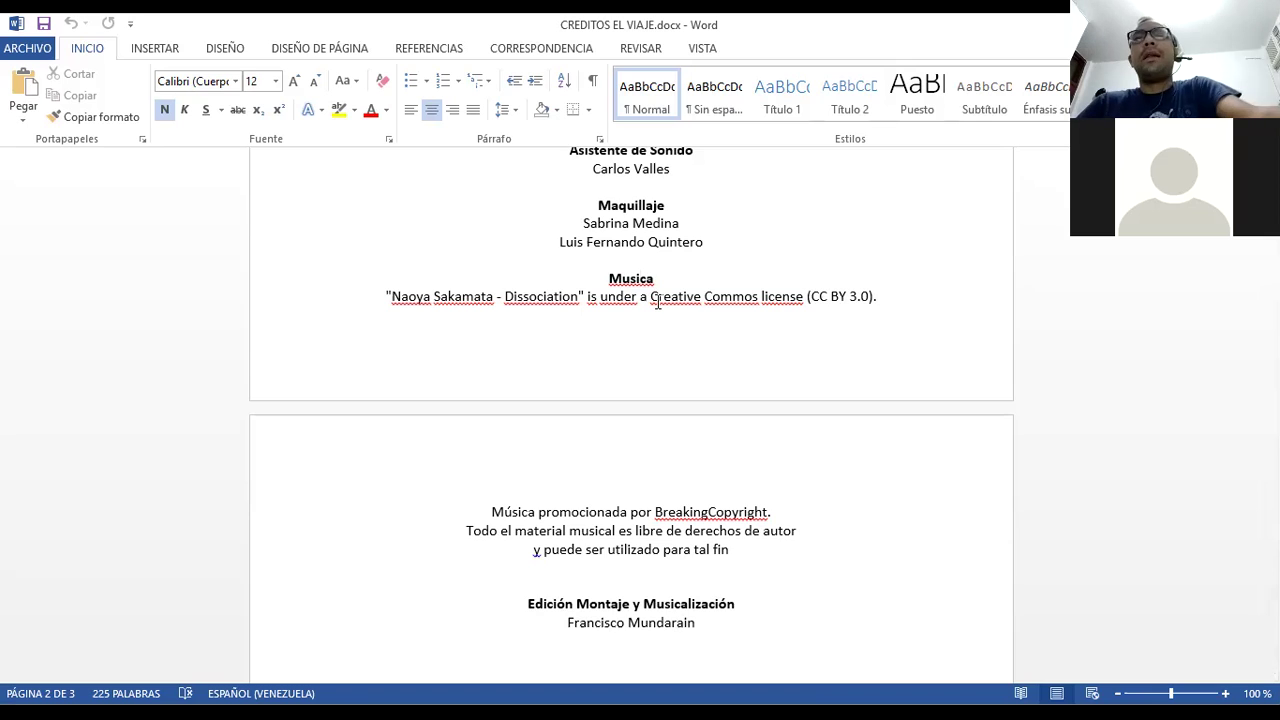
- Copy the credits text from EN HOMENAJE A through the end of the Word document
{"action": "scroll", "coordinate": [657, 302], "scroll_direction": "up", "scroll_amount": 3}
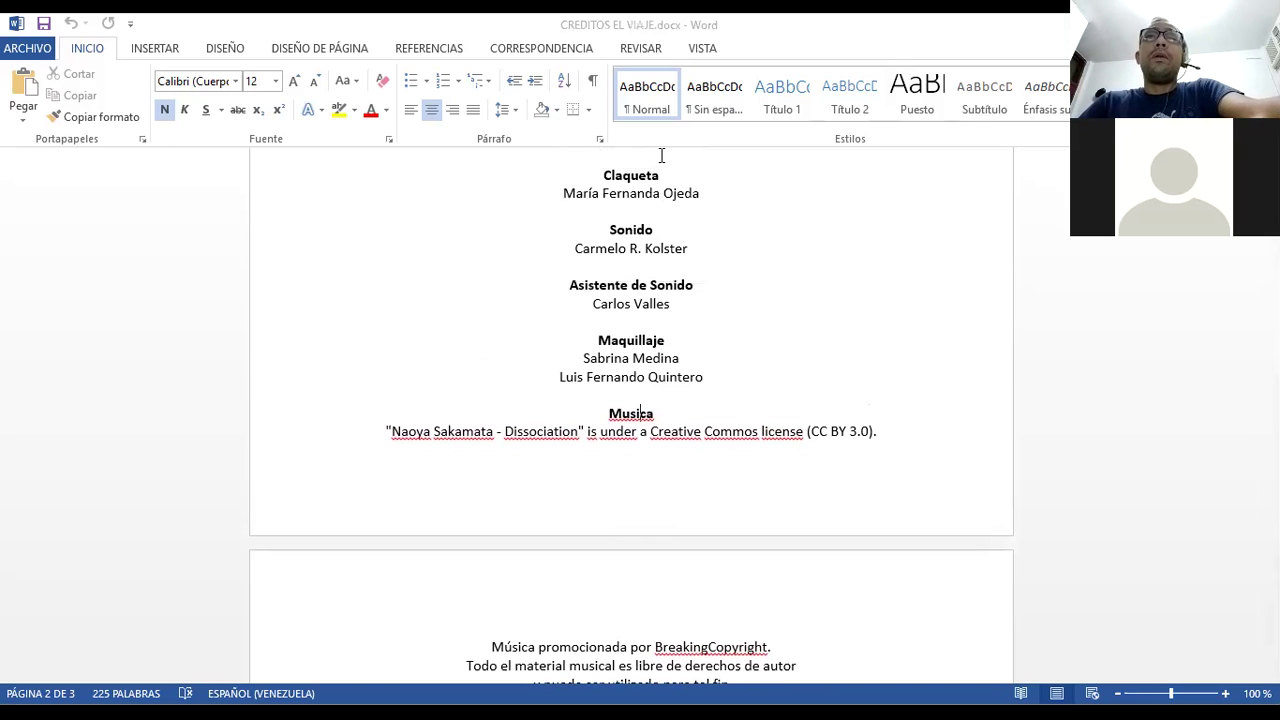
{"action": "scroll", "coordinate": [648, 290], "scroll_direction": "up", "scroll_amount": 20}
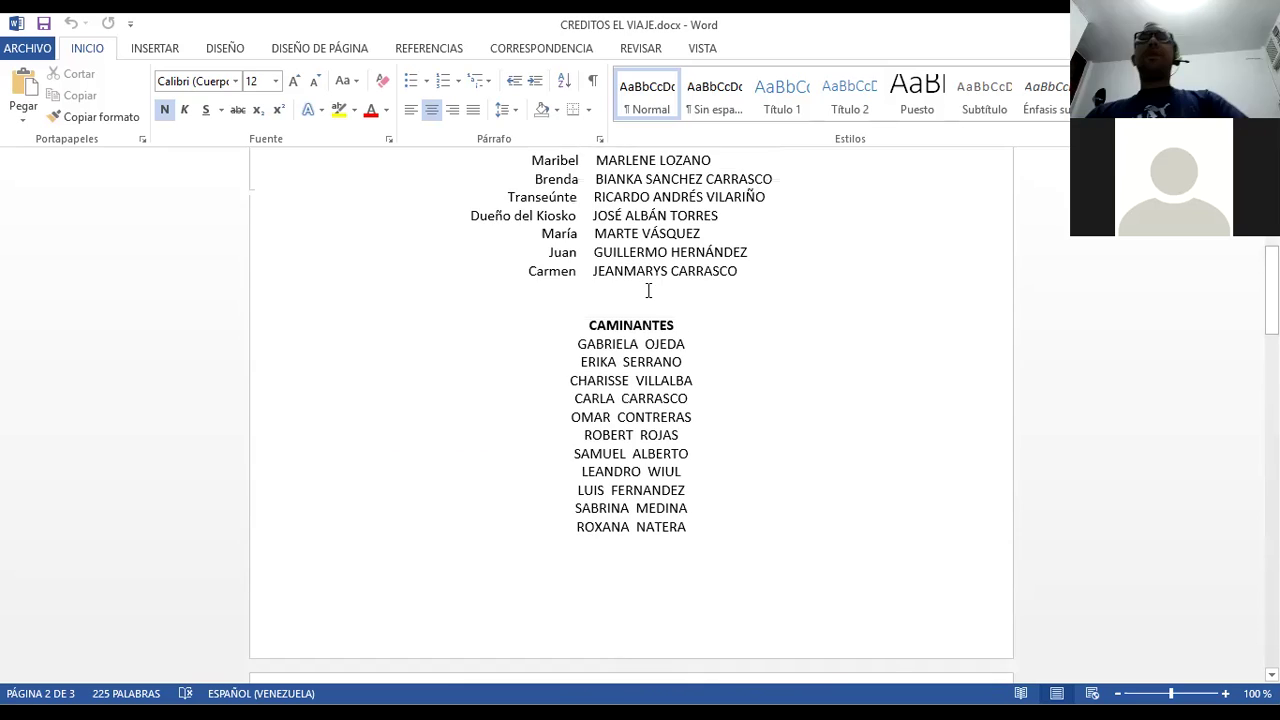
{"action": "scroll", "coordinate": [648, 290], "scroll_direction": "up", "scroll_amount": 3}
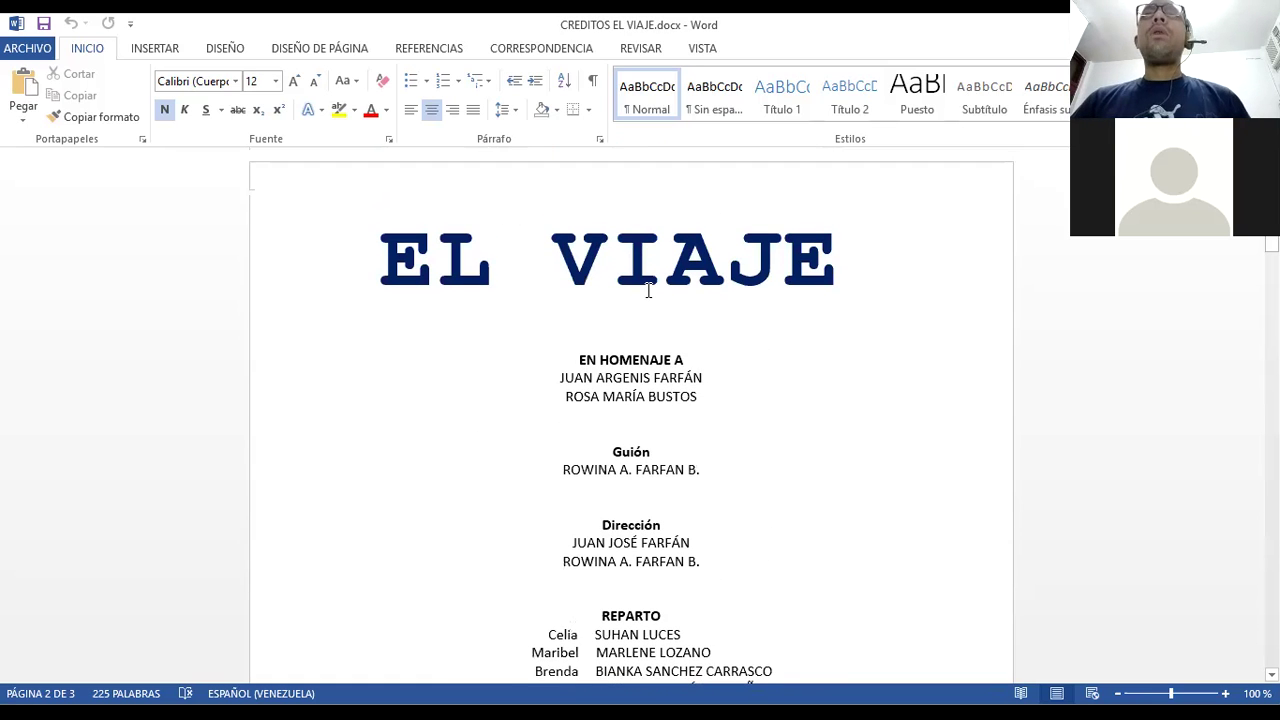
{"action": "scroll", "coordinate": [648, 290], "scroll_direction": "down", "scroll_amount": 3}
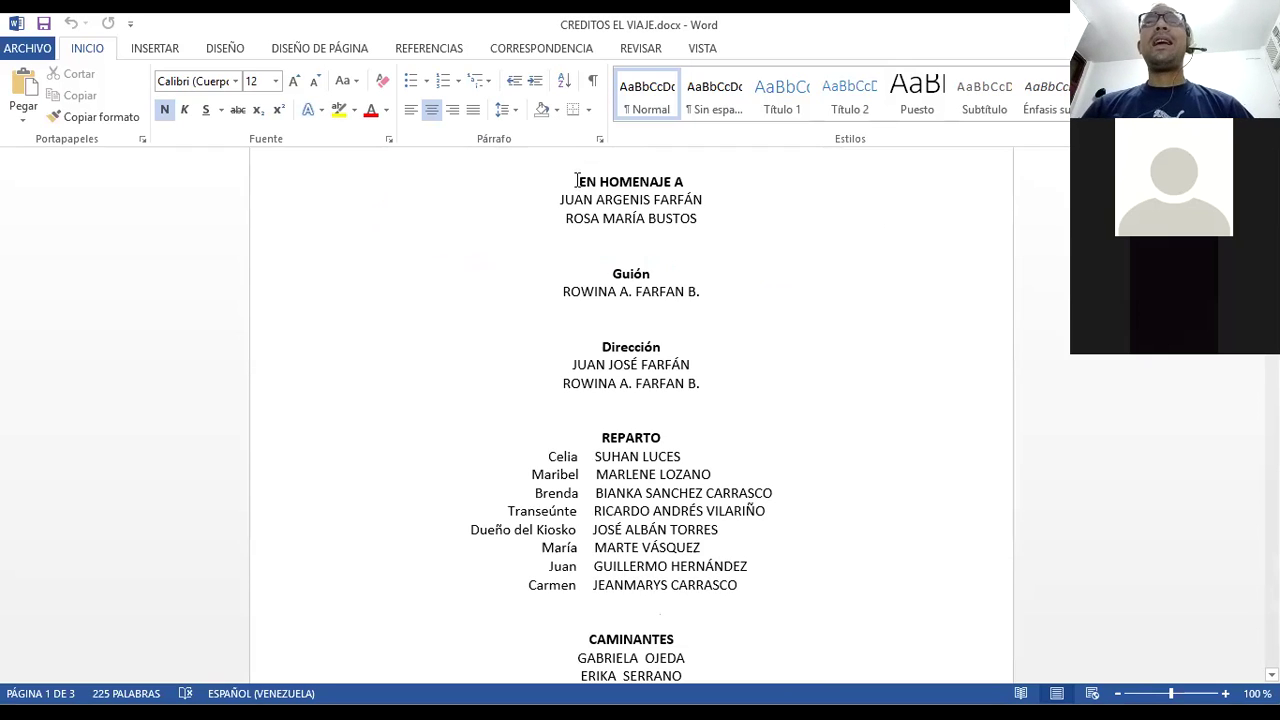
{"action": "left_click_drag", "start_coordinate": [576, 180], "coordinate": [706, 262]}
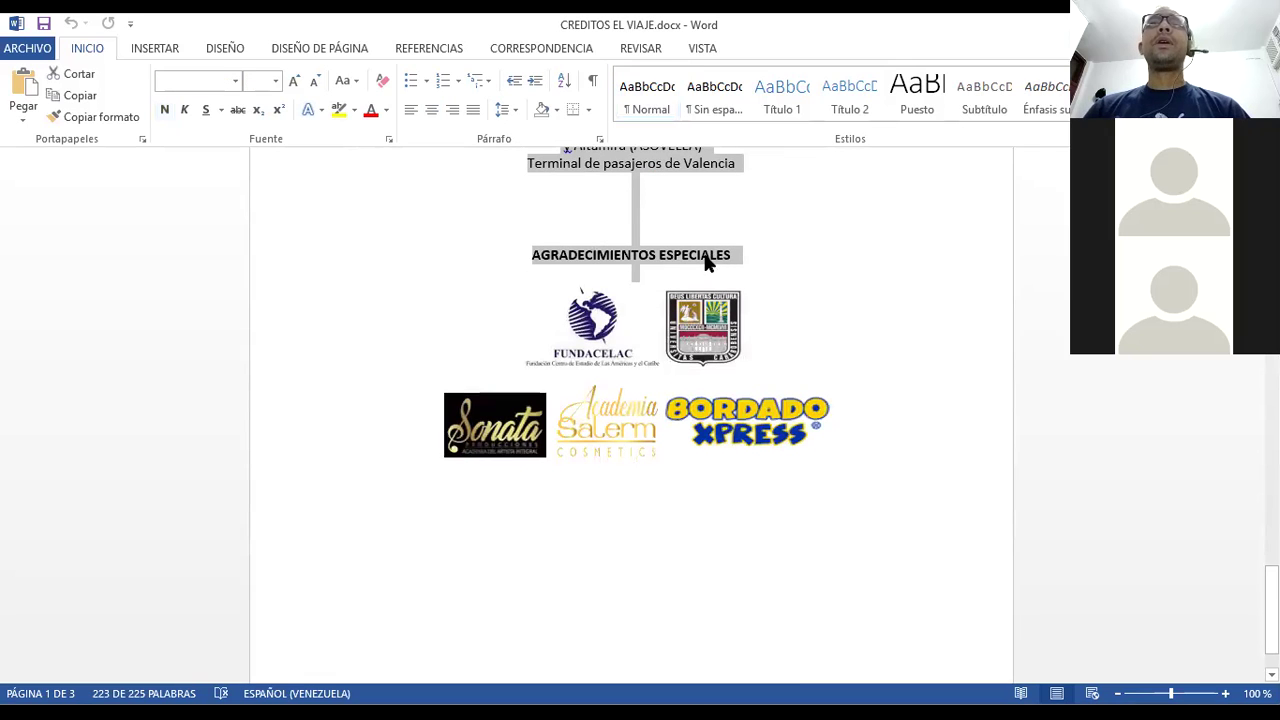
{"action": "right_click", "coordinate": [722, 276]}
{"action": "left_click", "coordinate": [749, 289]}
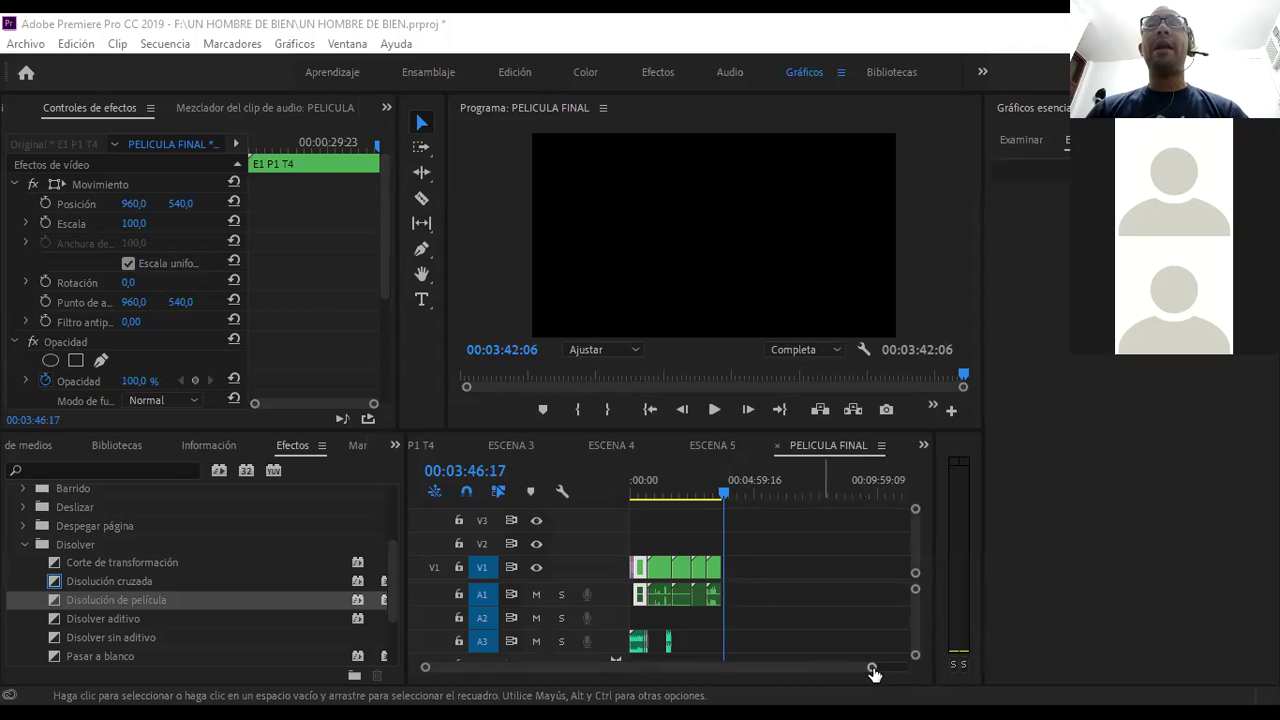
- Create a new empty text graphic on V1 at 00:03:44:00, right after ESCENA 5
{"action": "left_click_drag", "start_coordinate": [872, 668], "coordinate": [761, 669]}
{"action": "left_click", "coordinate": [765, 494]}
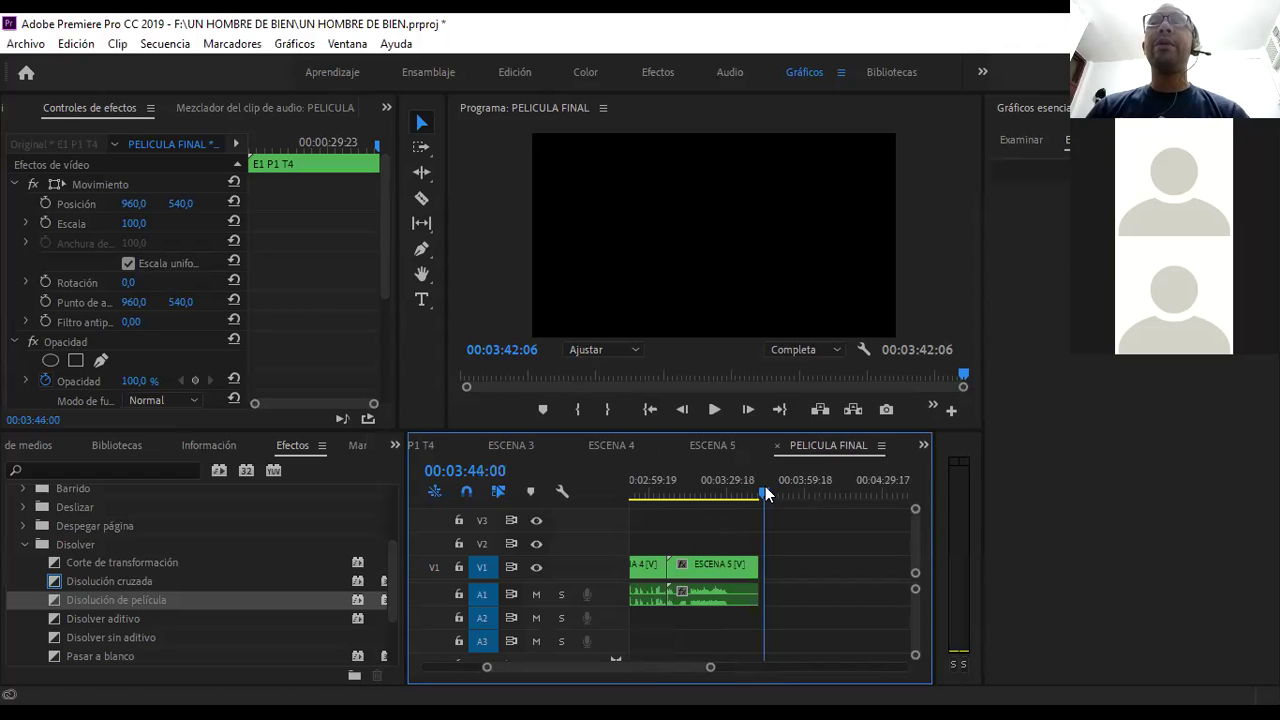
{"action": "left_click", "coordinate": [421, 301]}
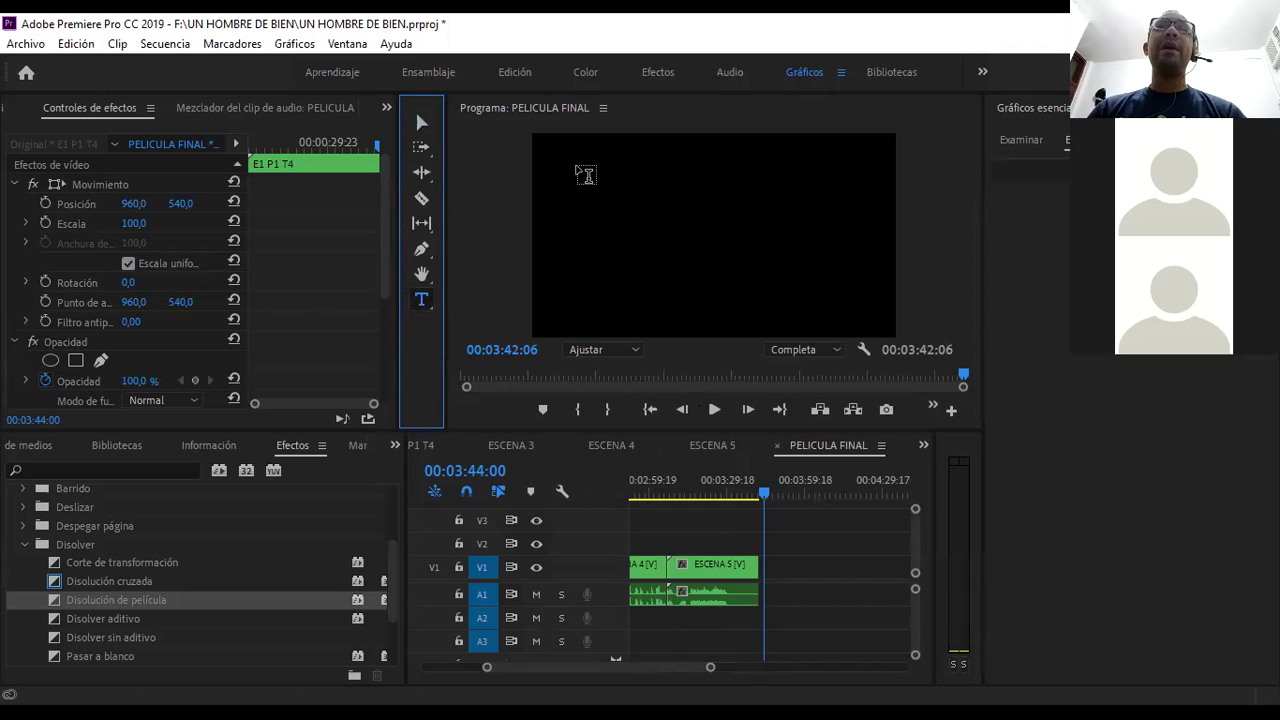
{"action": "left_click", "coordinate": [614, 166]}
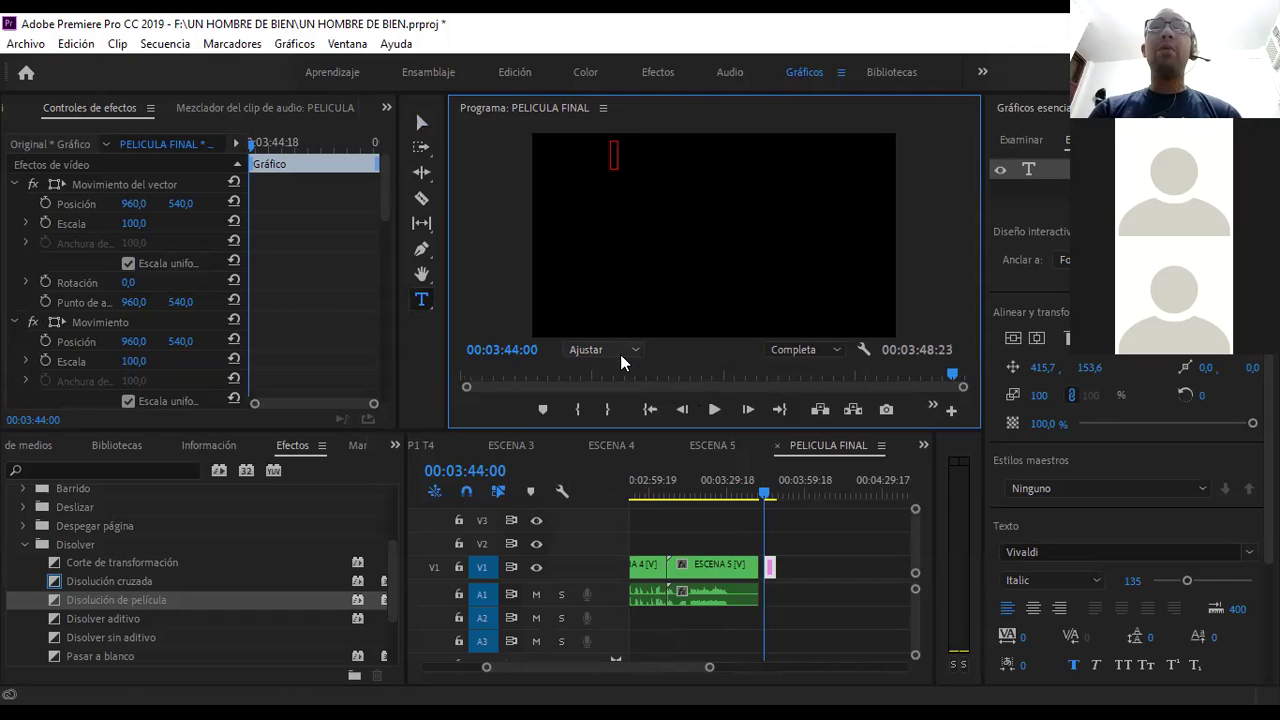
- Paste the copied credits list into the new text graphic
{"action": "key", "text": "ctrl+v"}
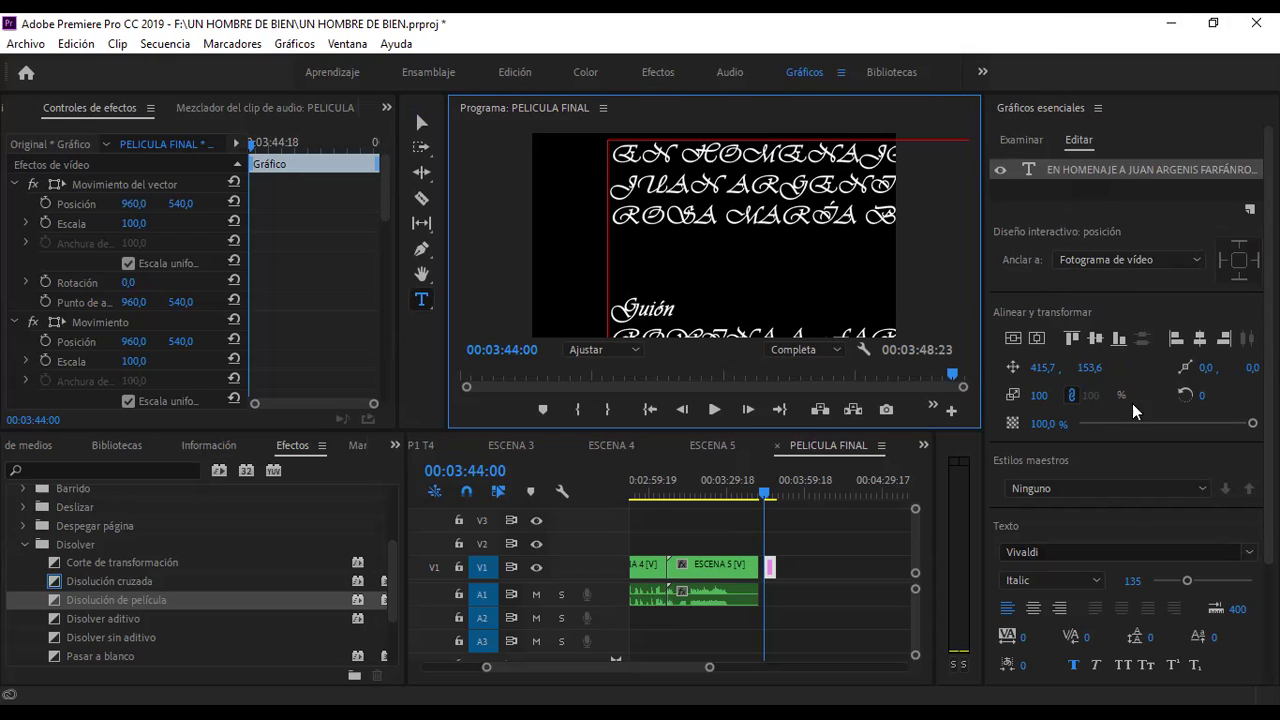
{"action": "left_click", "coordinate": [1133, 588]}
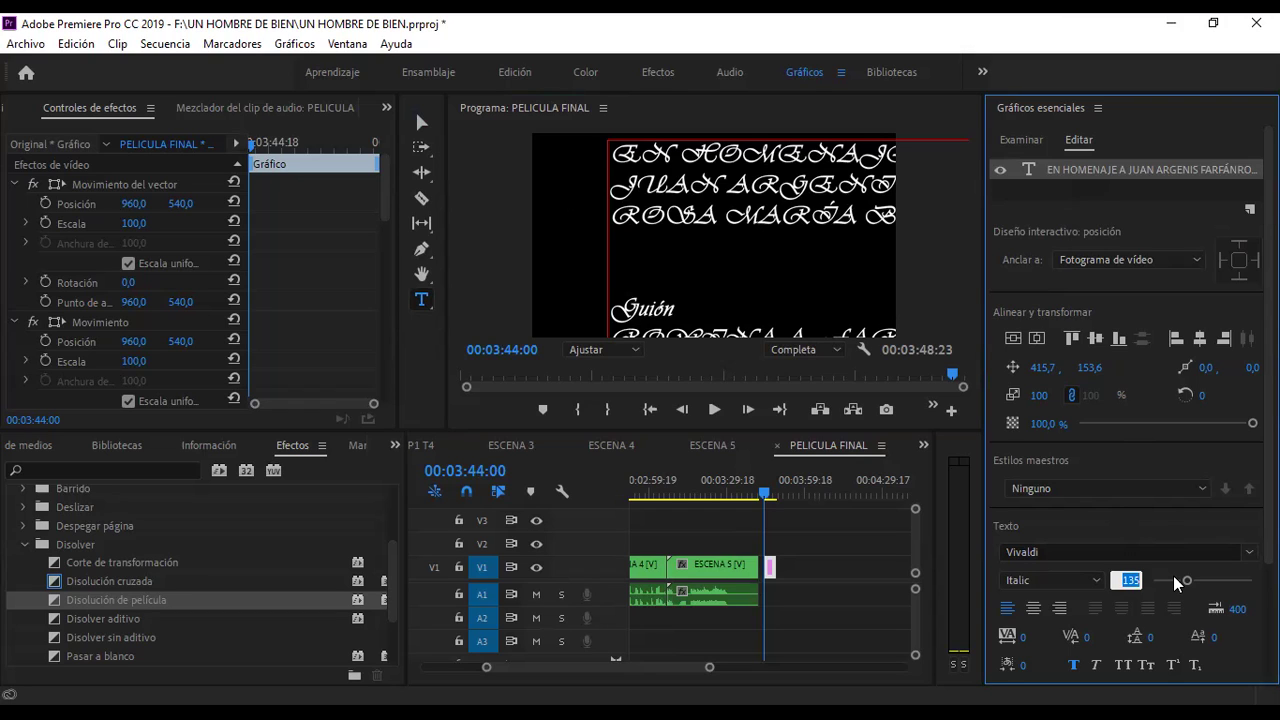
{"action": "type", "text": "44"}
{"action": "key", "text": "Return"}
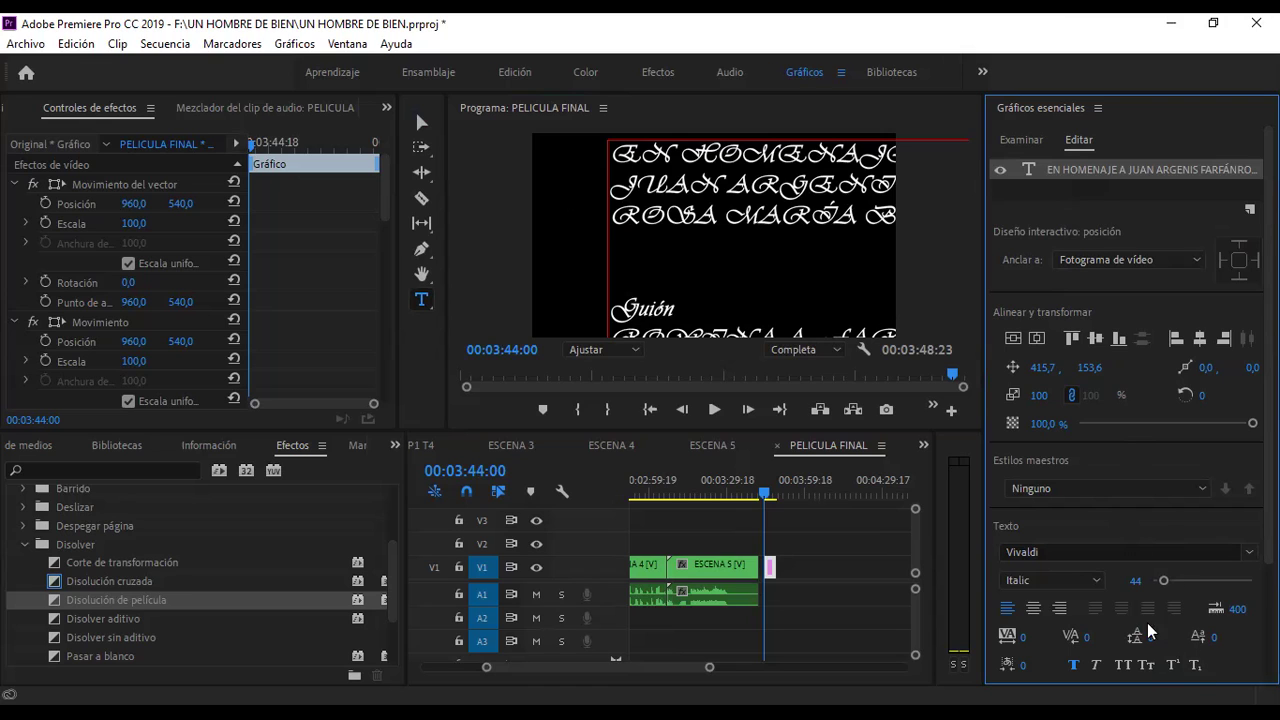
- Set all the credits text to size 44 and centre it horizontally in the frame
{"action": "left_click", "coordinate": [632, 170]}
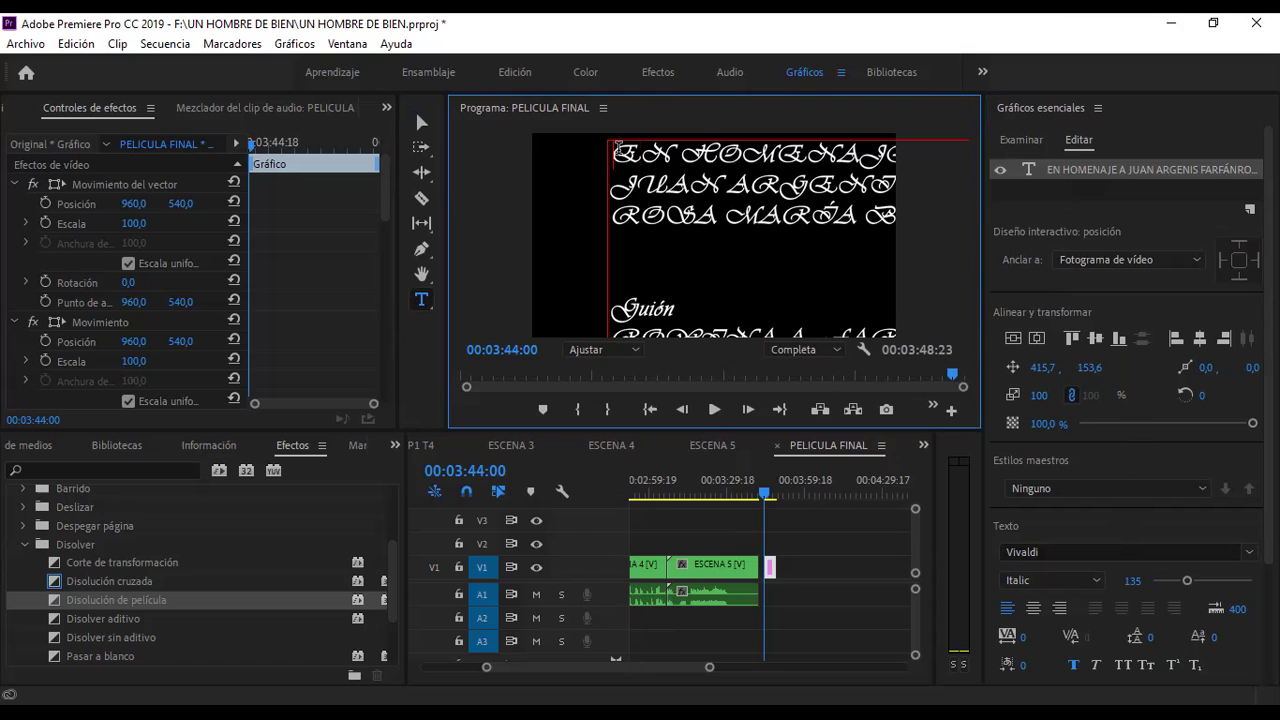
{"action": "right_click", "coordinate": [624, 157]}
{"action": "left_click", "coordinate": [624, 157]}
{"action": "key", "text": "ctrl+a"}
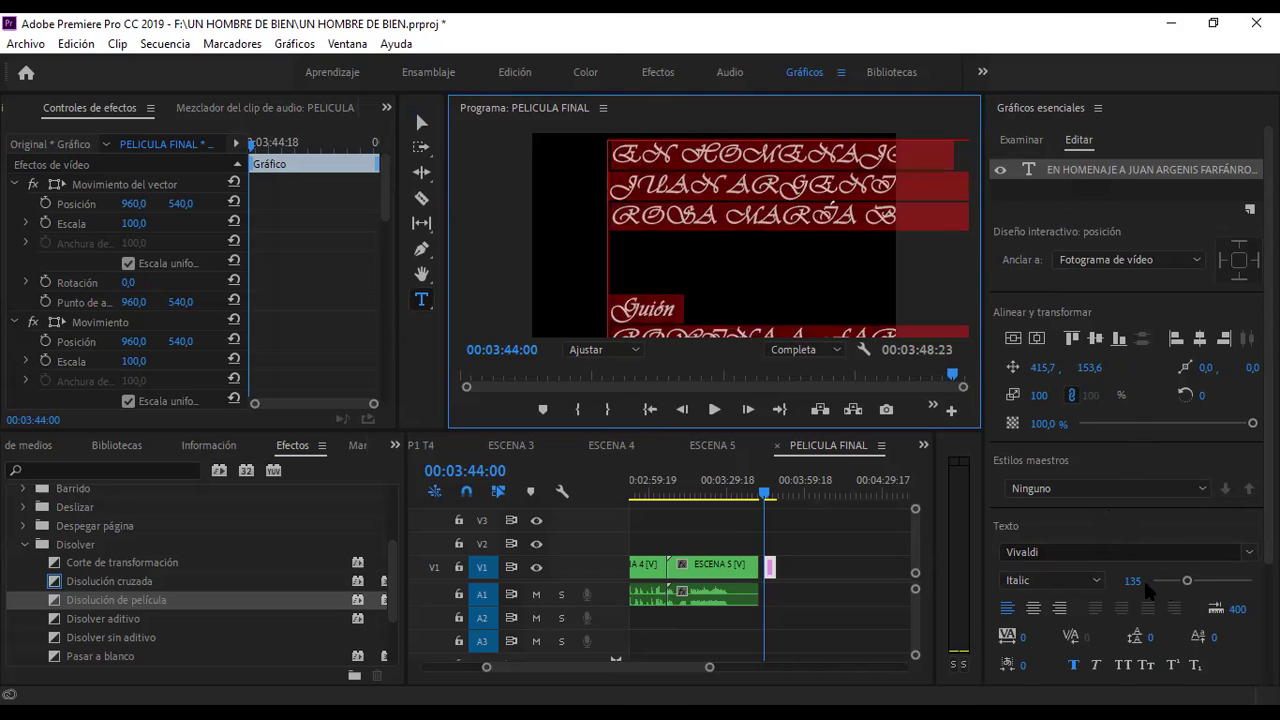
{"action": "left_click", "coordinate": [1130, 581]}
{"action": "type", "text": "44"}
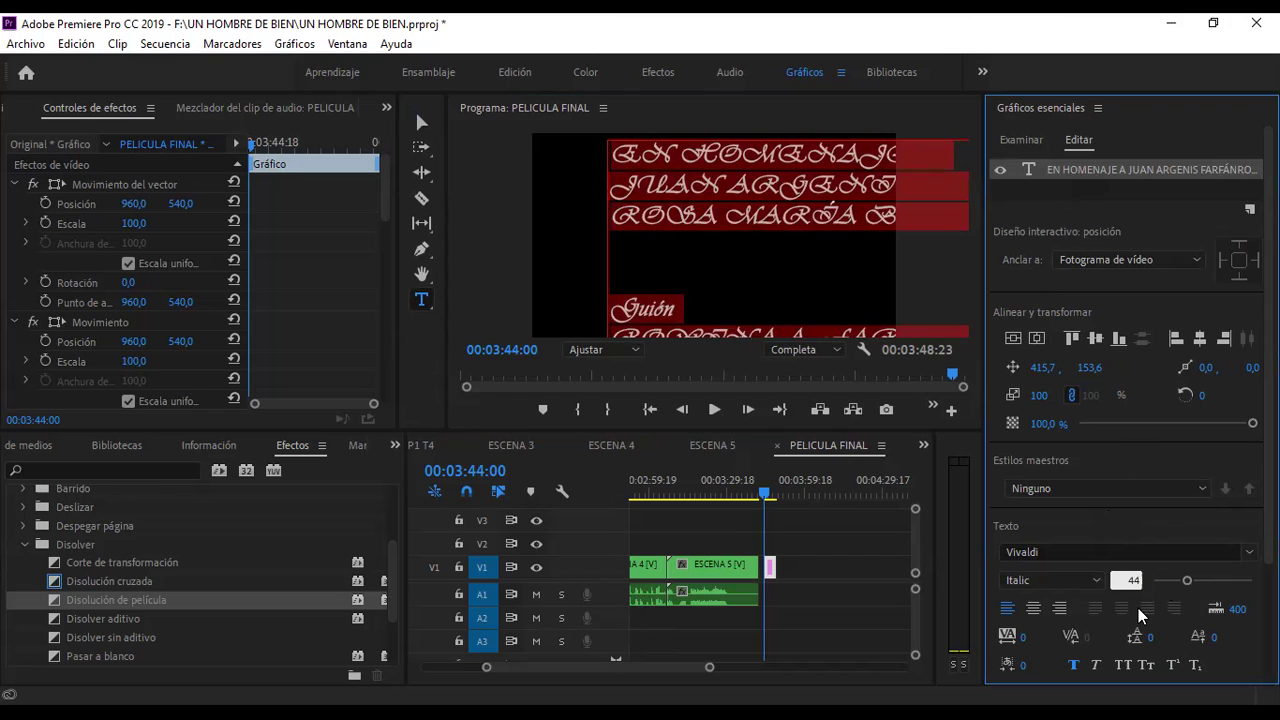
{"action": "key", "text": "Return"}
{"action": "left_click", "coordinate": [761, 242]}
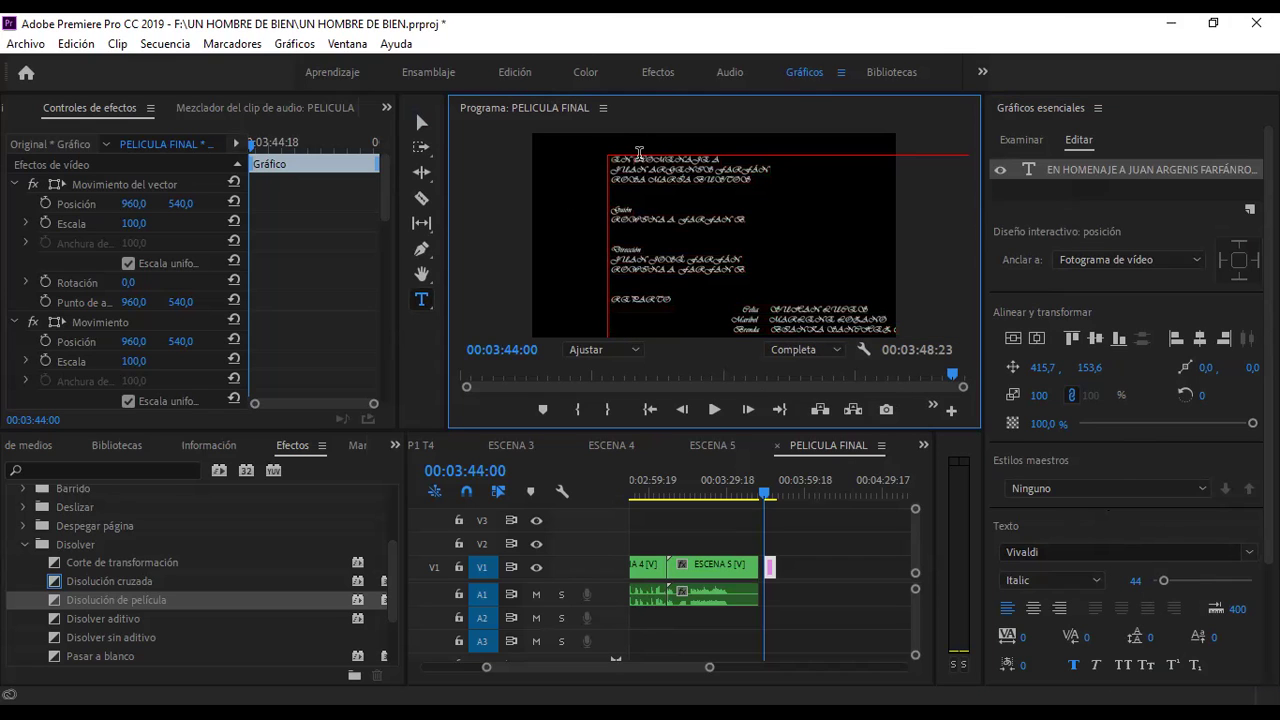
{"action": "left_click", "coordinate": [1024, 338]}
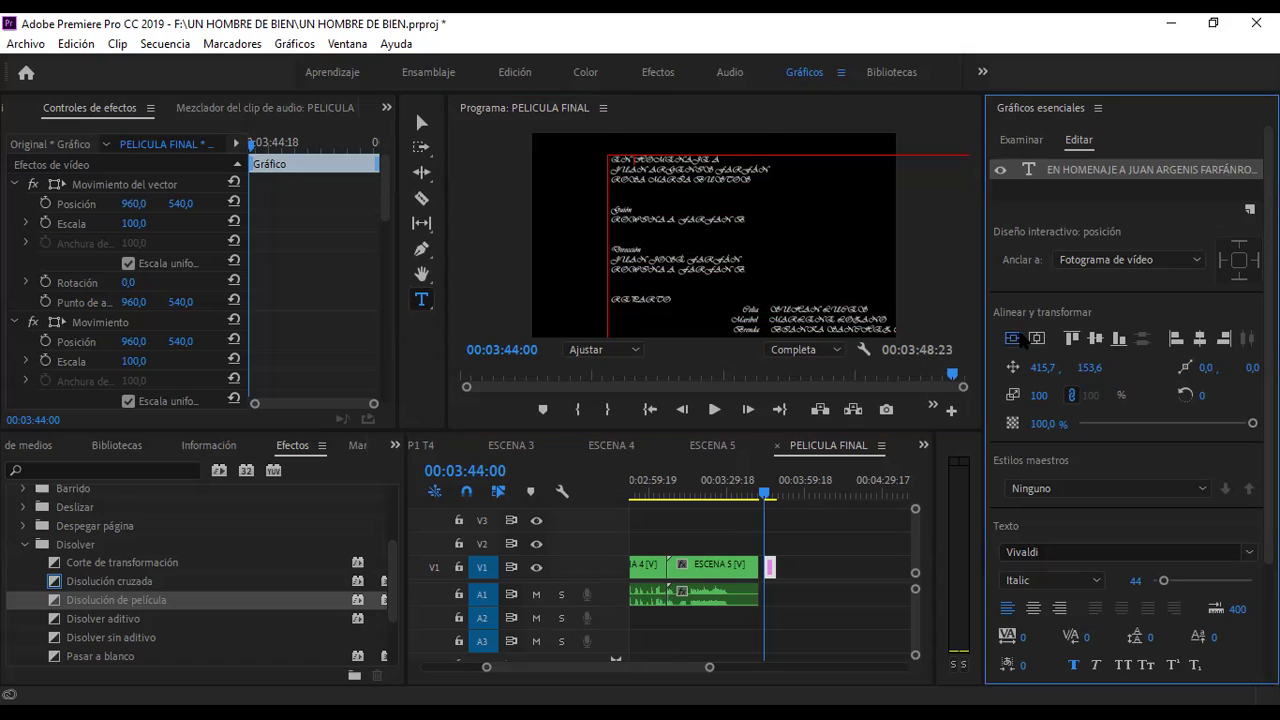
- Realign the credits block to the frame and drag Position X to 293,2 so Dirección de arte and Vestuario show
{"action": "left_click", "coordinate": [1012, 340]}
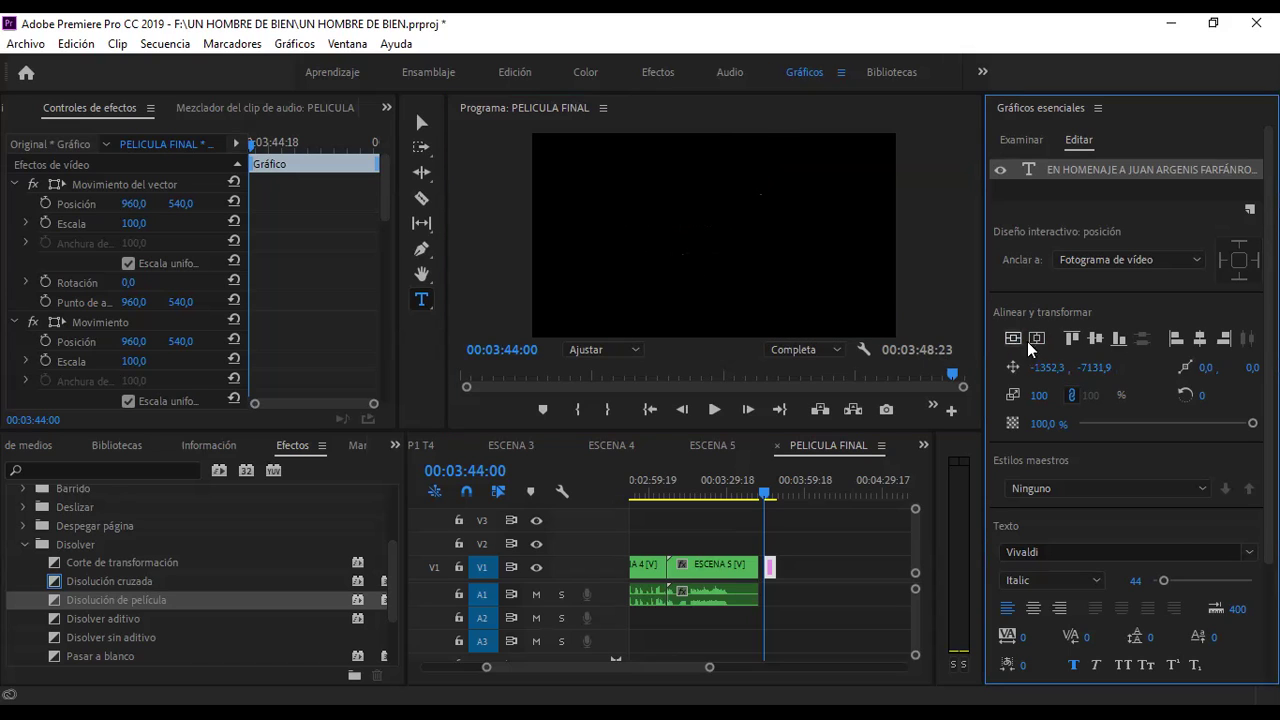
{"action": "left_click", "coordinate": [1020, 338]}
{"action": "mouse_move", "coordinate": [1048, 368]}
{"action": "left_mouse_down"}
{"action": "mouse_move", "coordinate": [1033, 372]}
{"action": "mouse_move", "coordinate": [1090, 372]}
{"action": "mouse_move", "coordinate": [1048, 372]}
{"action": "left_mouse_up"}
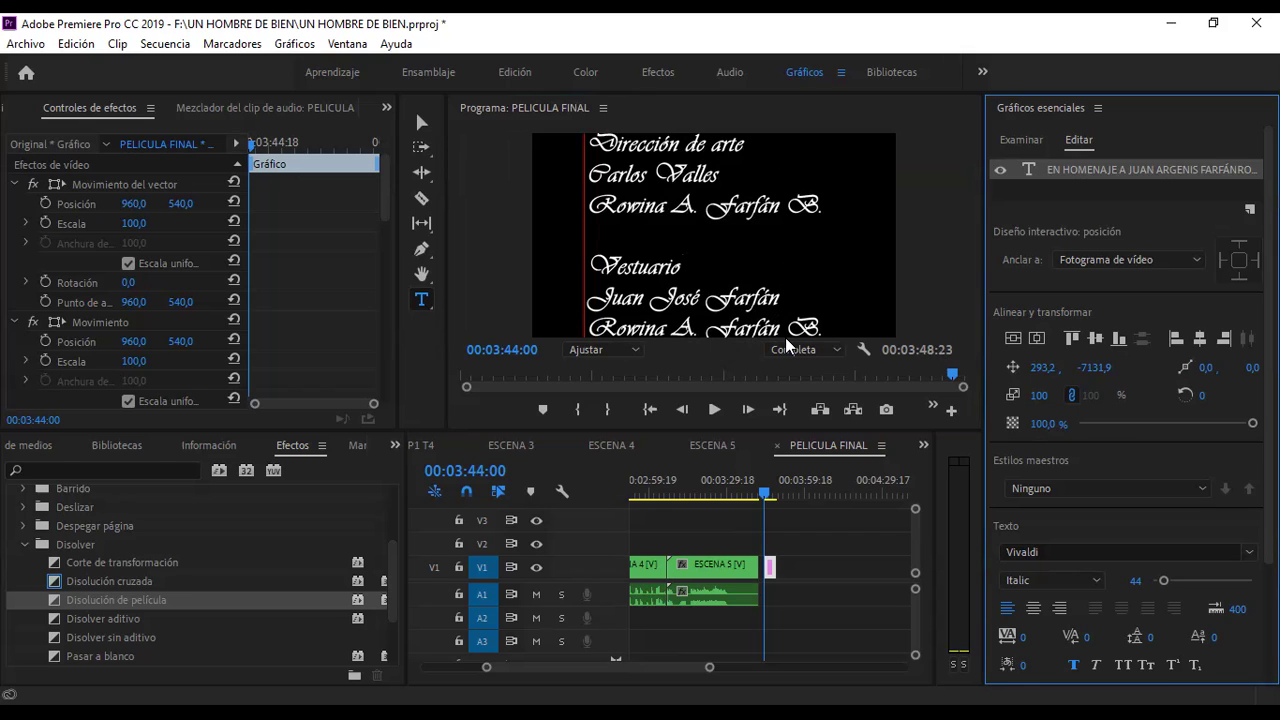
{"action": "left_click", "coordinate": [1038, 187]}
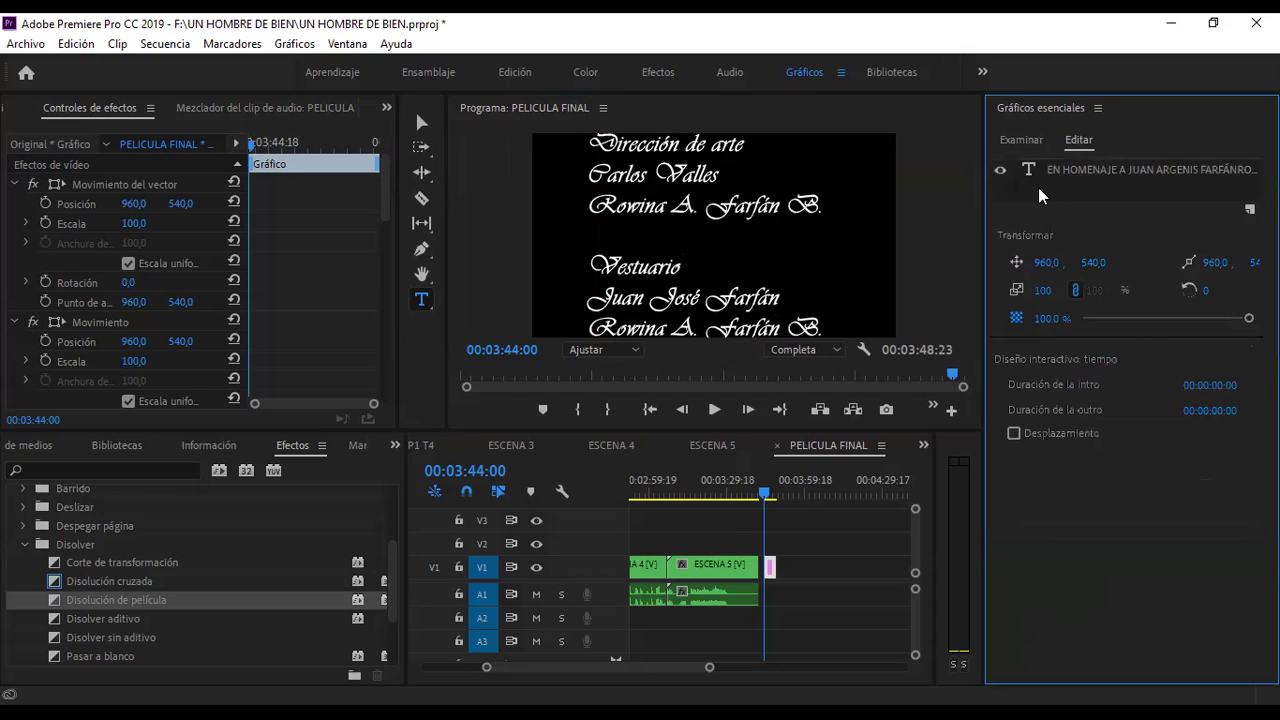
- Tick Desplazamiento so the credits graphic rolls up through the frame from off-screen
{"action": "left_click", "coordinate": [1074, 171]}
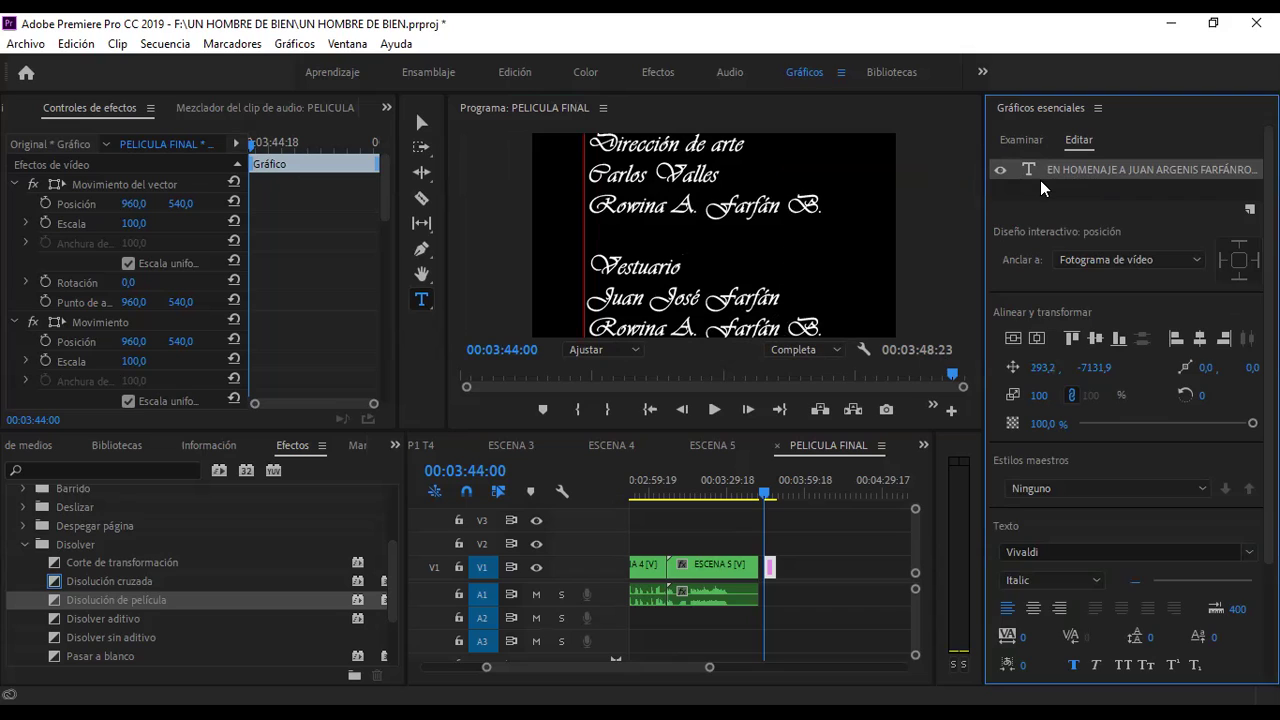
{"action": "left_click", "coordinate": [1040, 187]}
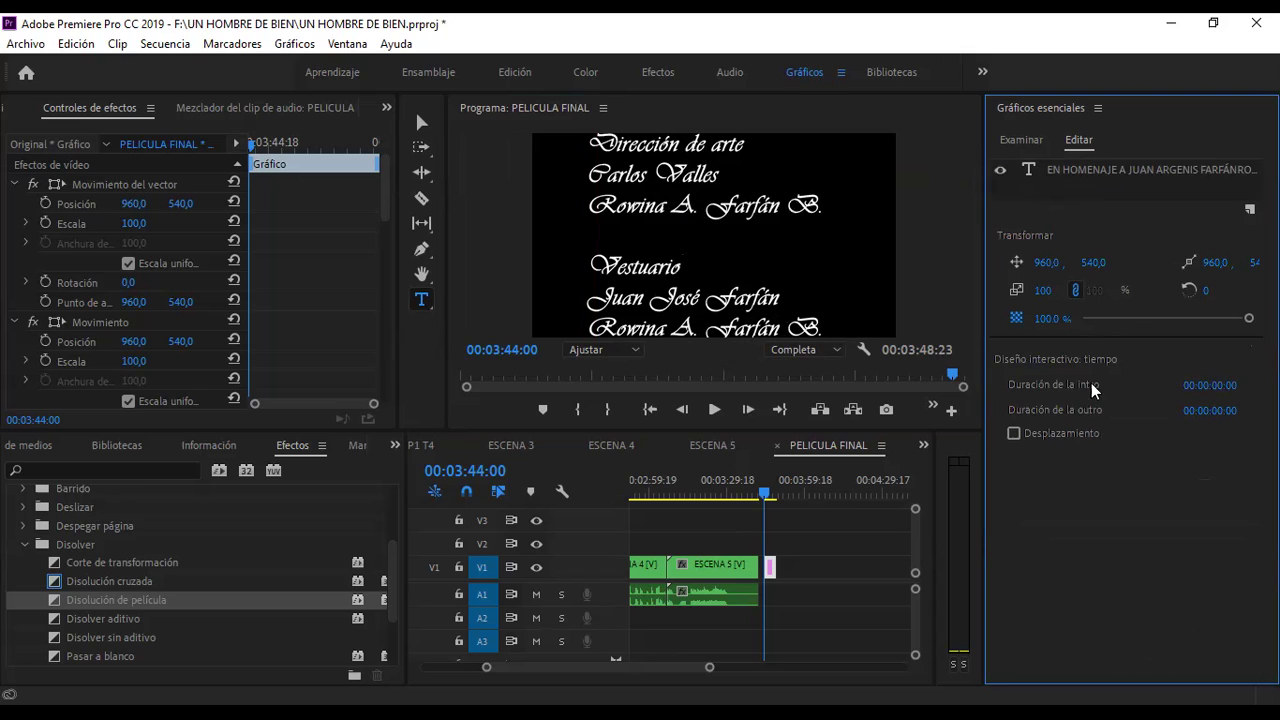
{"action": "left_click", "coordinate": [1013, 433]}
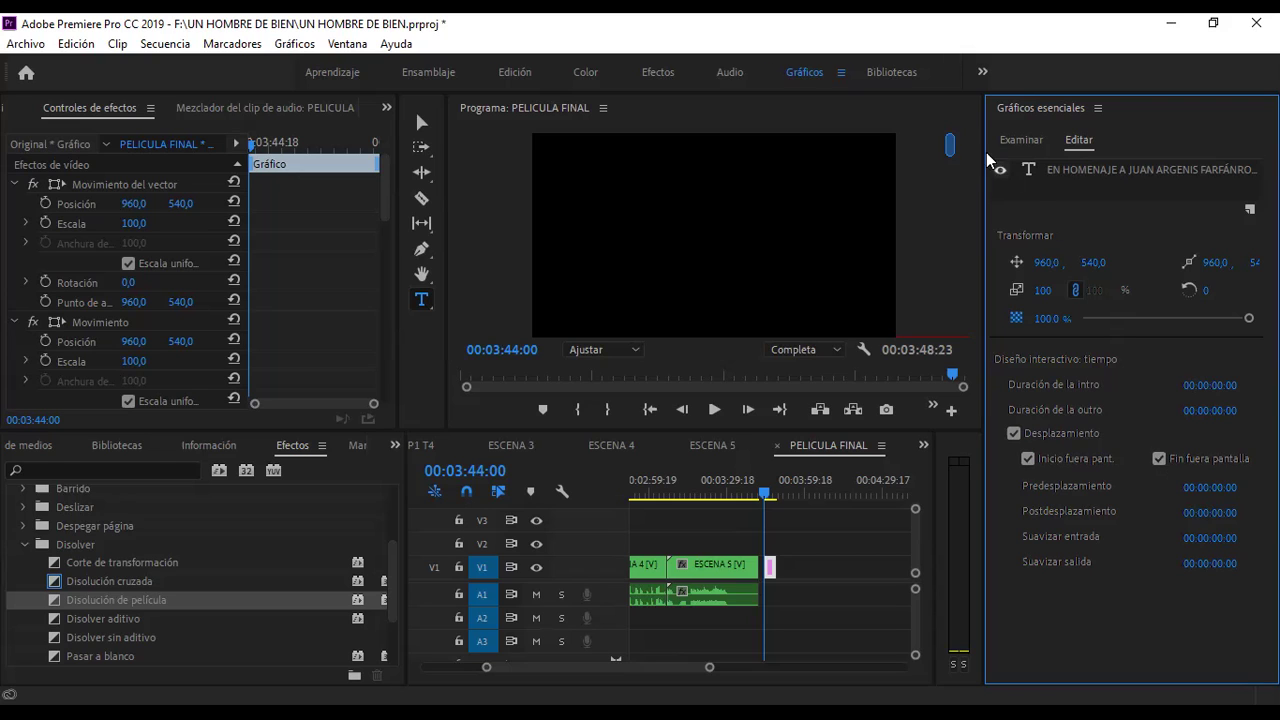
- Preview the roll in the Program monitor and deselect the credits graphic clip
{"action": "left_click", "coordinate": [950, 145]}
{"action": "mouse_move", "coordinate": [950, 145]}
{"action": "left_mouse_down"}
{"action": "mouse_move", "coordinate": [966, 306]}
{"action": "mouse_move", "coordinate": [965, 141]}
{"action": "mouse_move", "coordinate": [968, 161]}
{"action": "left_mouse_up"}
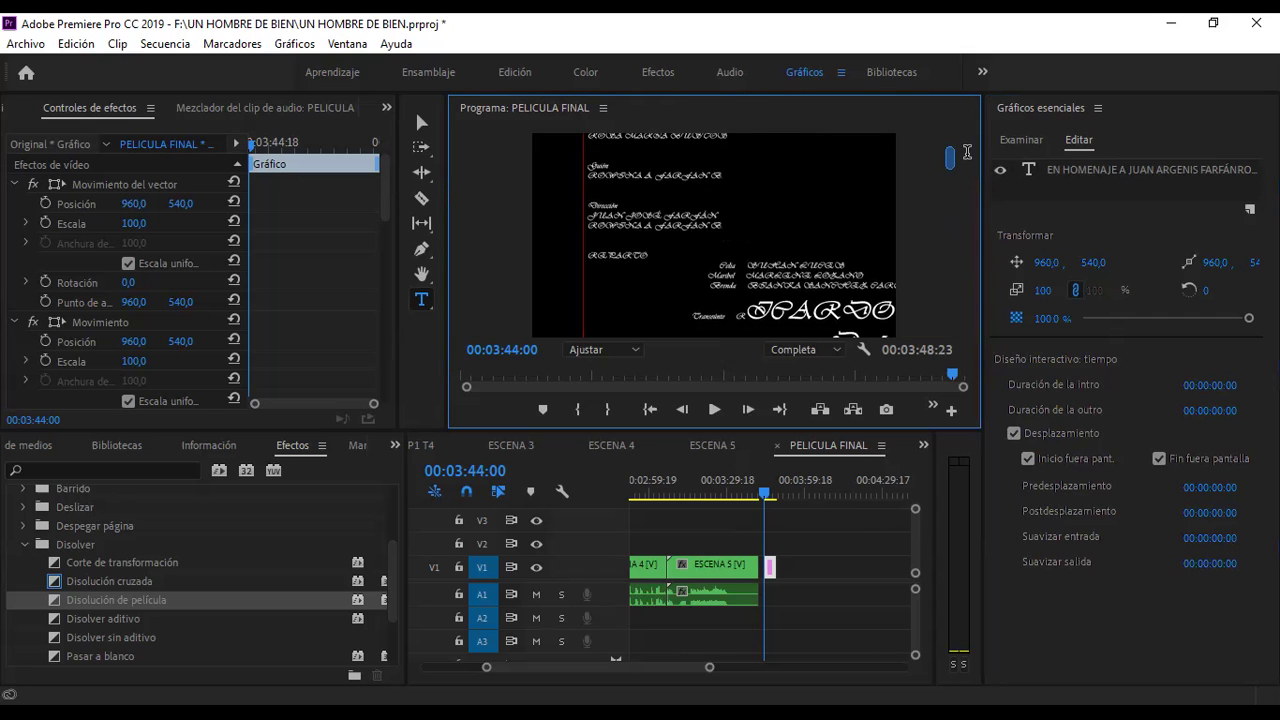
{"action": "left_click", "coordinate": [769, 569]}
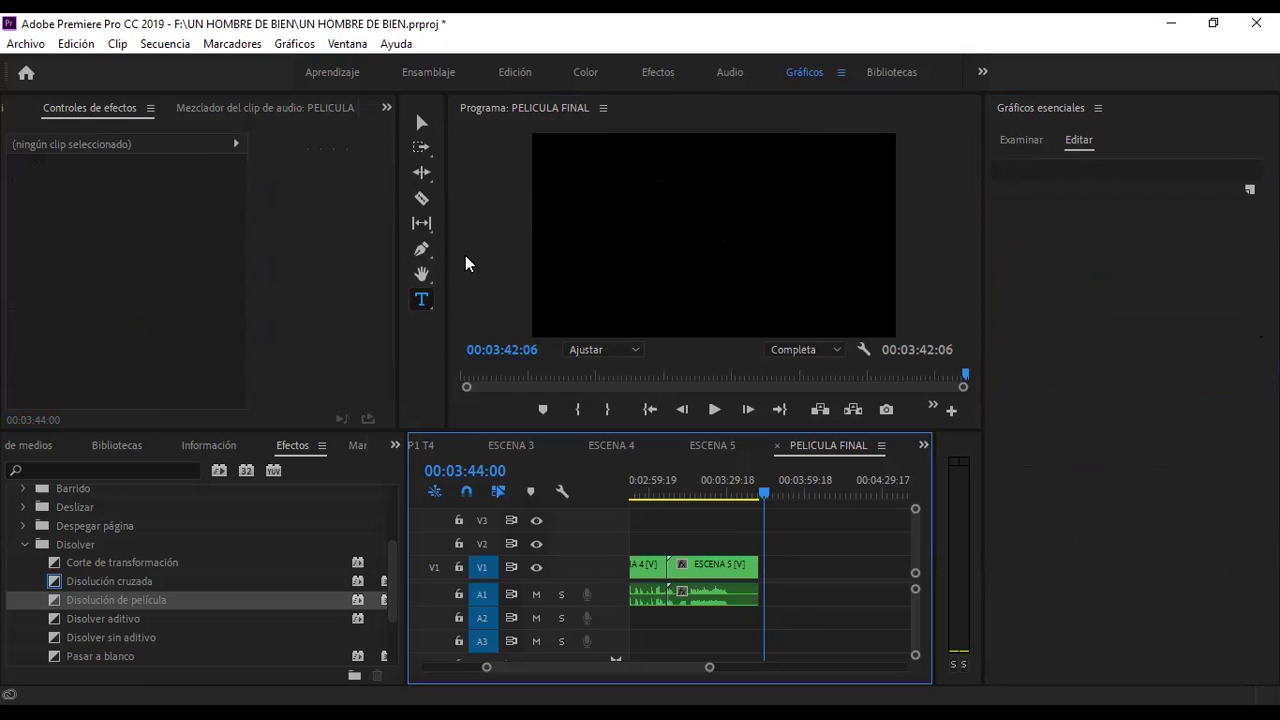
- Create a new text graphic in the frame and set its font to [ank]*
{"action": "left_click", "coordinate": [422, 299]}
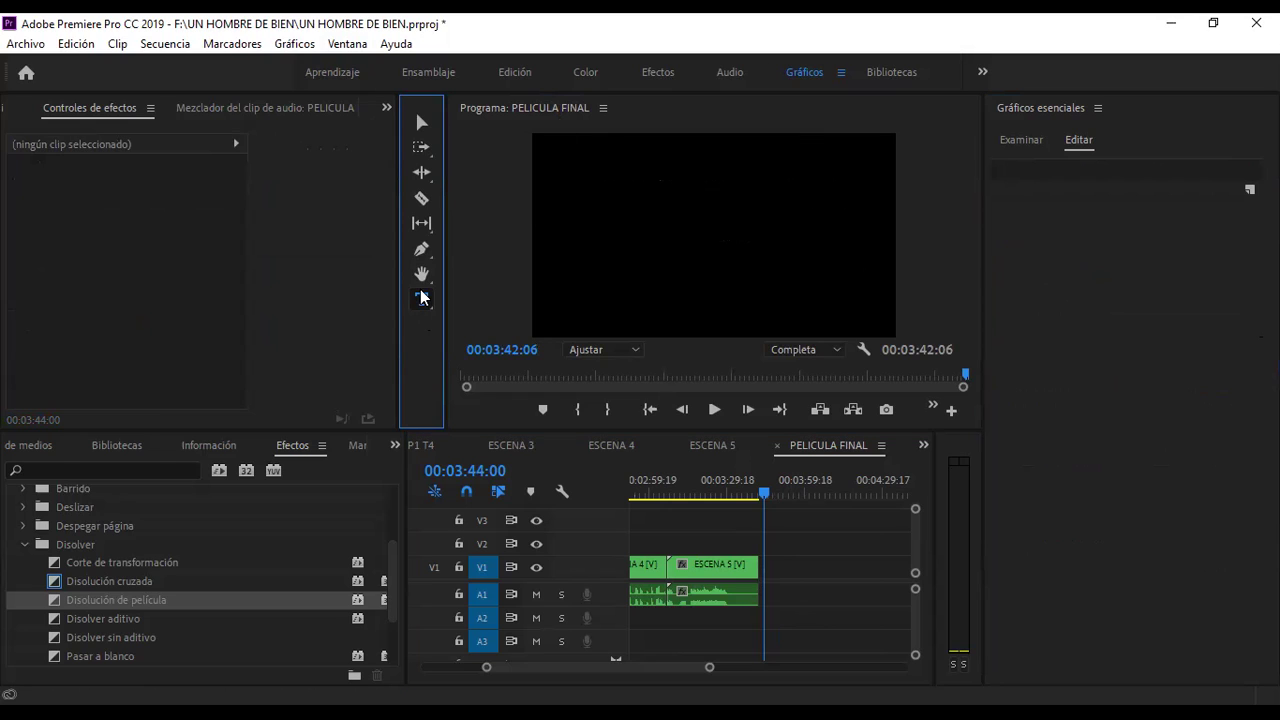
{"action": "left_click", "coordinate": [590, 158]}
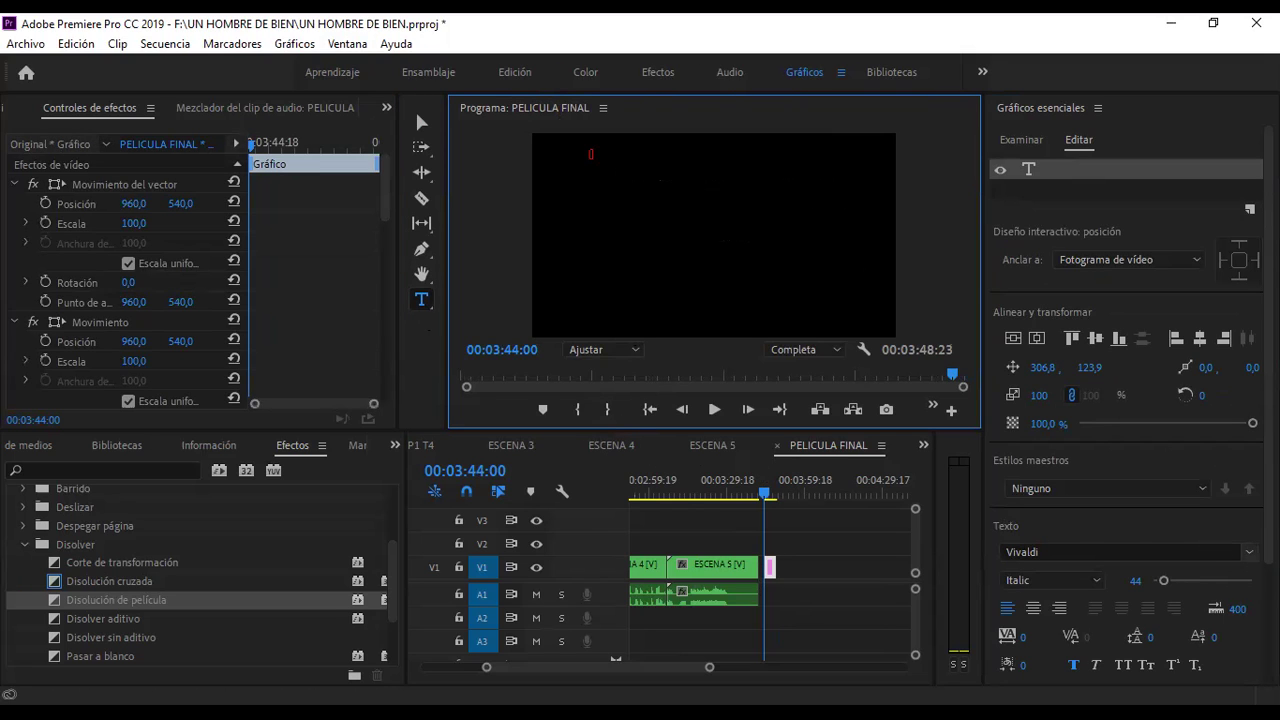
{"action": "left_click", "coordinate": [1240, 556]}
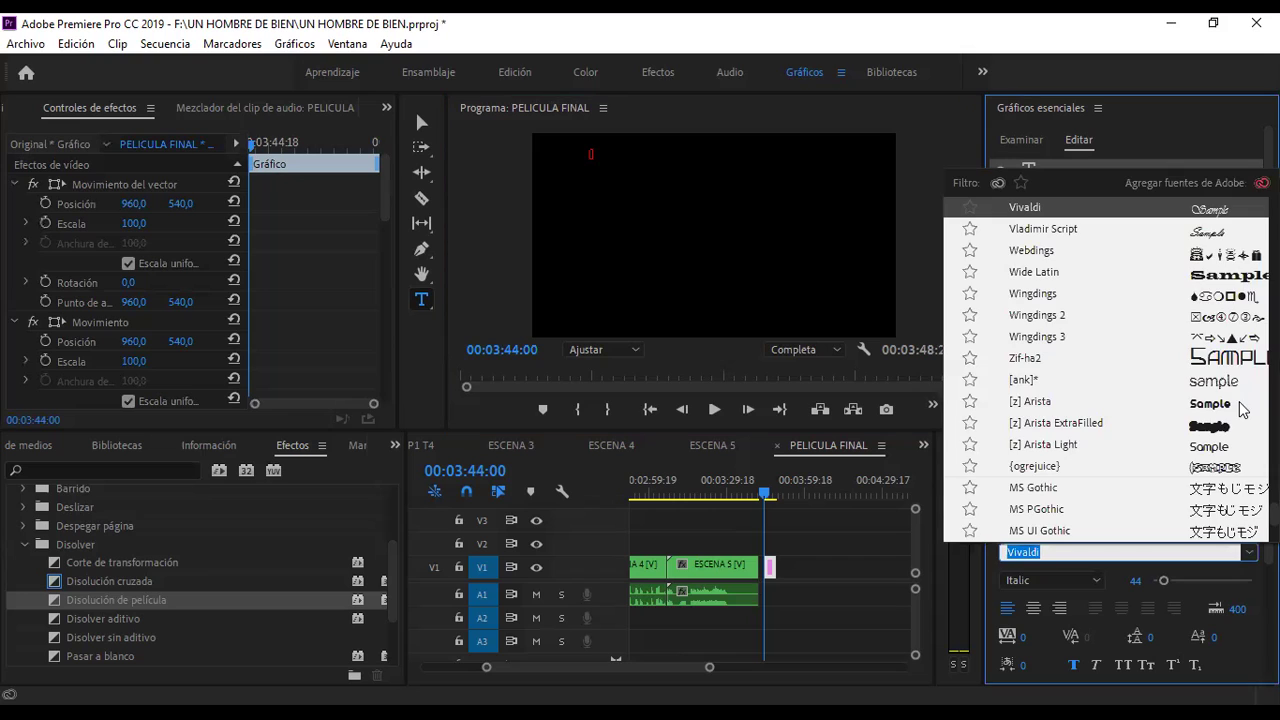
{"action": "left_click", "coordinate": [1212, 390]}
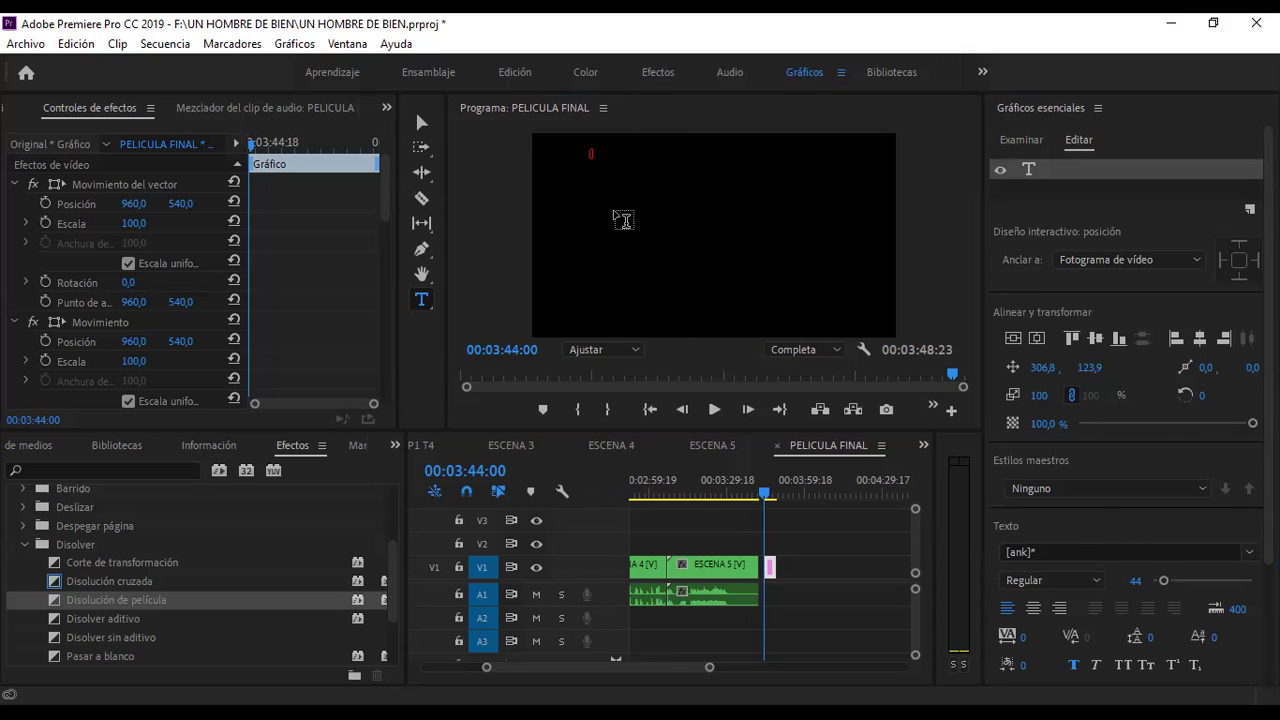
{"action": "left_click", "coordinate": [596, 168]}
{"action": "left_click", "coordinate": [619, 197]}
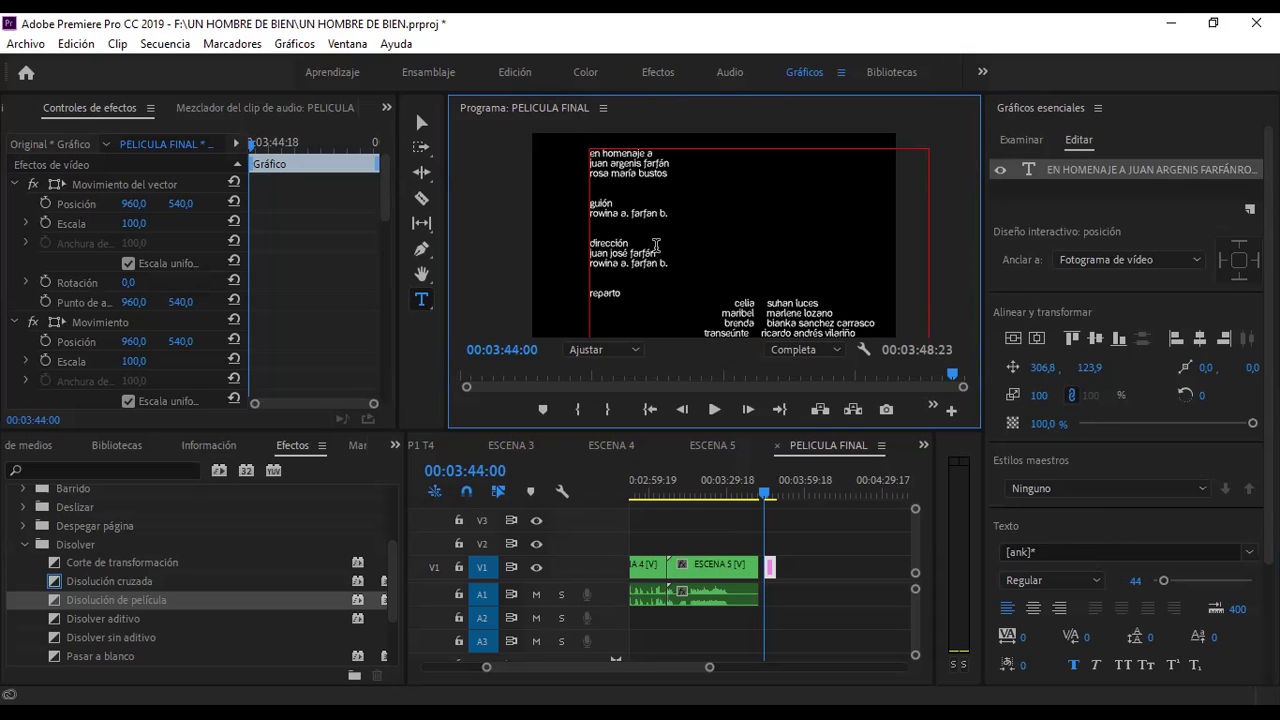
- Centre-align the credit lines and centre the text block horizontally in the frame
{"action": "left_click", "coordinate": [1030, 340]}
{"action": "left_click", "coordinate": [1033, 608]}
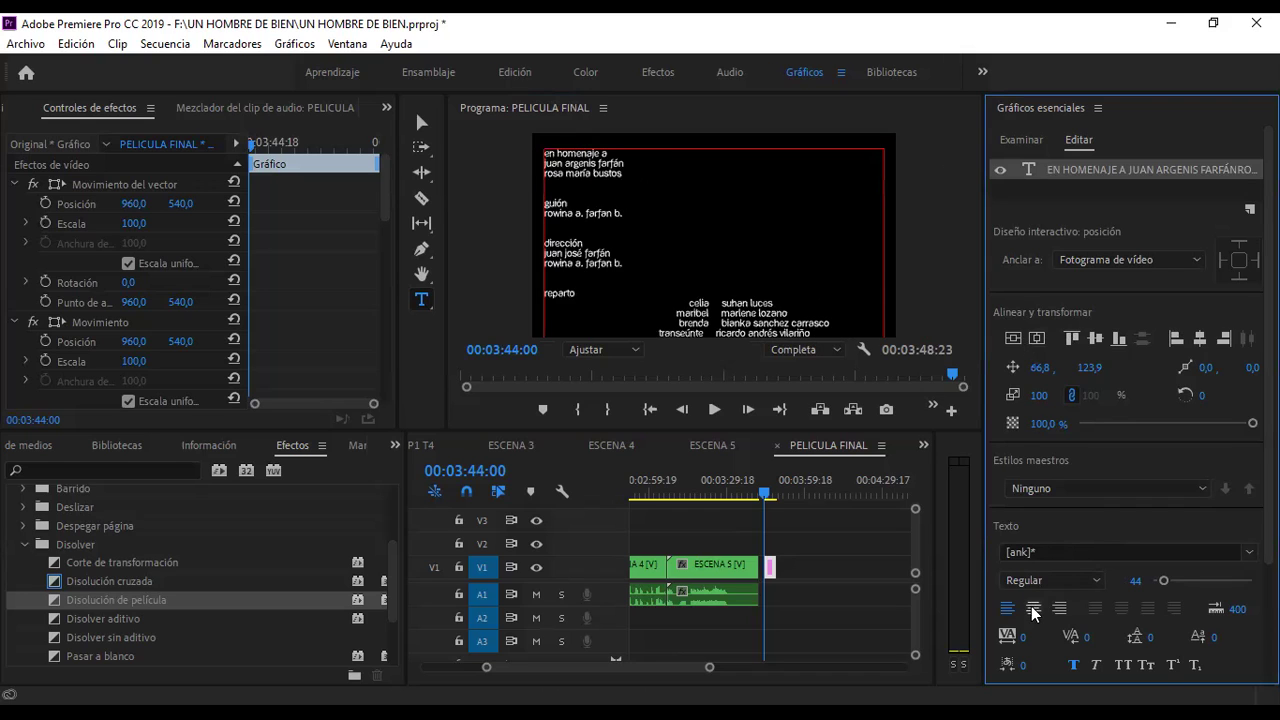
{"action": "left_click", "coordinate": [1033, 608]}
{"action": "left_click", "coordinate": [1021, 340]}
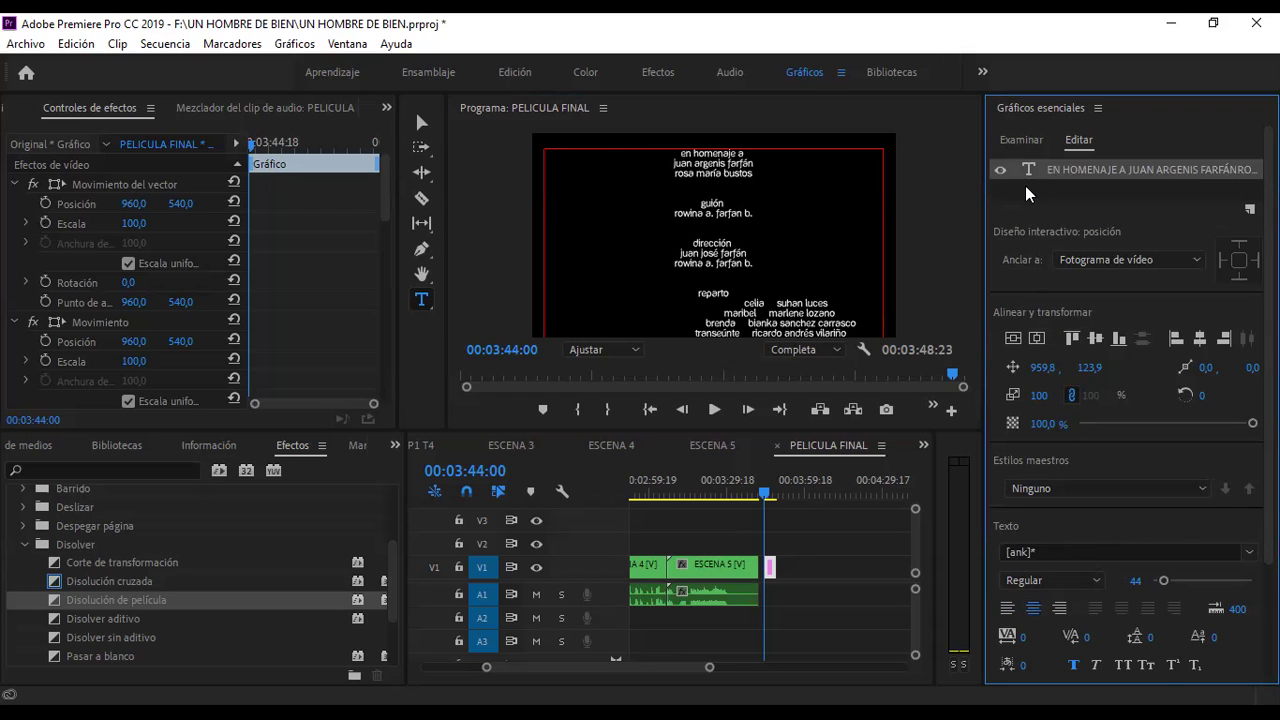
{"action": "left_click", "coordinate": [1028, 193]}
{"action": "left_click", "coordinate": [1046, 178]}
{"action": "left_click", "coordinate": [1035, 462]}
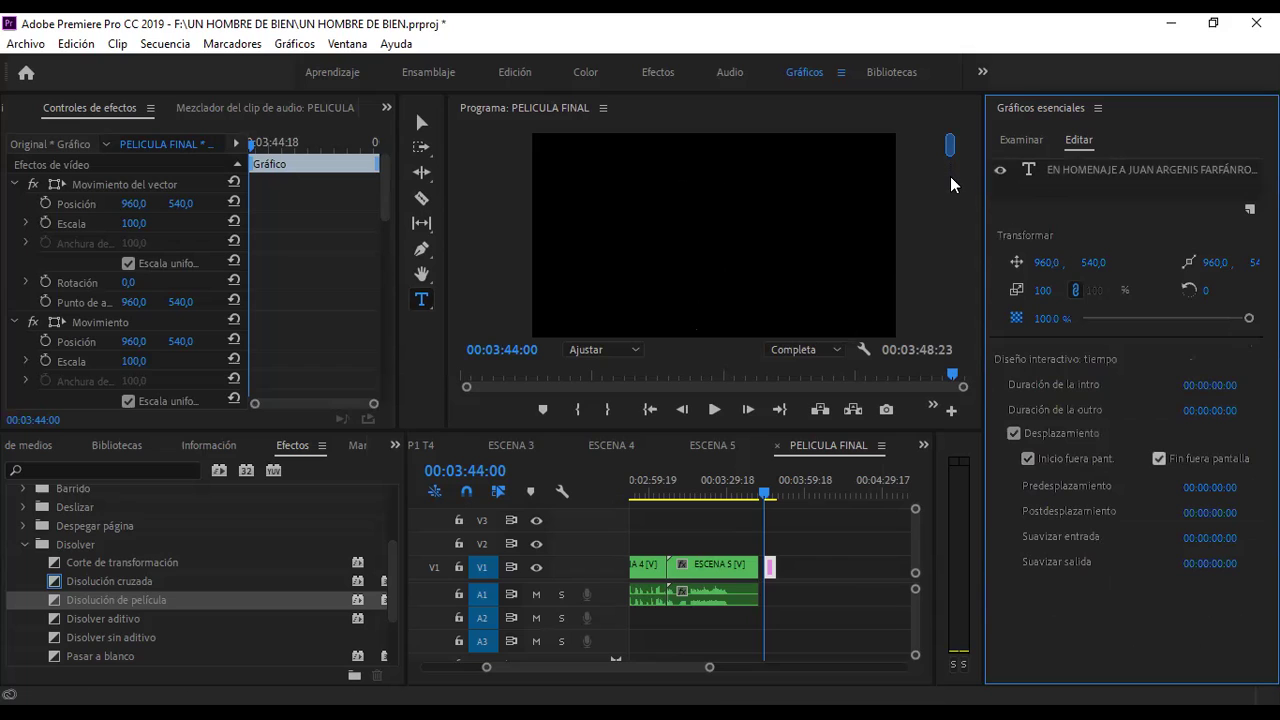
- Drag the roll scrollbar to bring the credits text, opening with the homage credit, into view
{"action": "left_click_drag", "start_coordinate": [951, 207], "coordinate": [953, 298]}
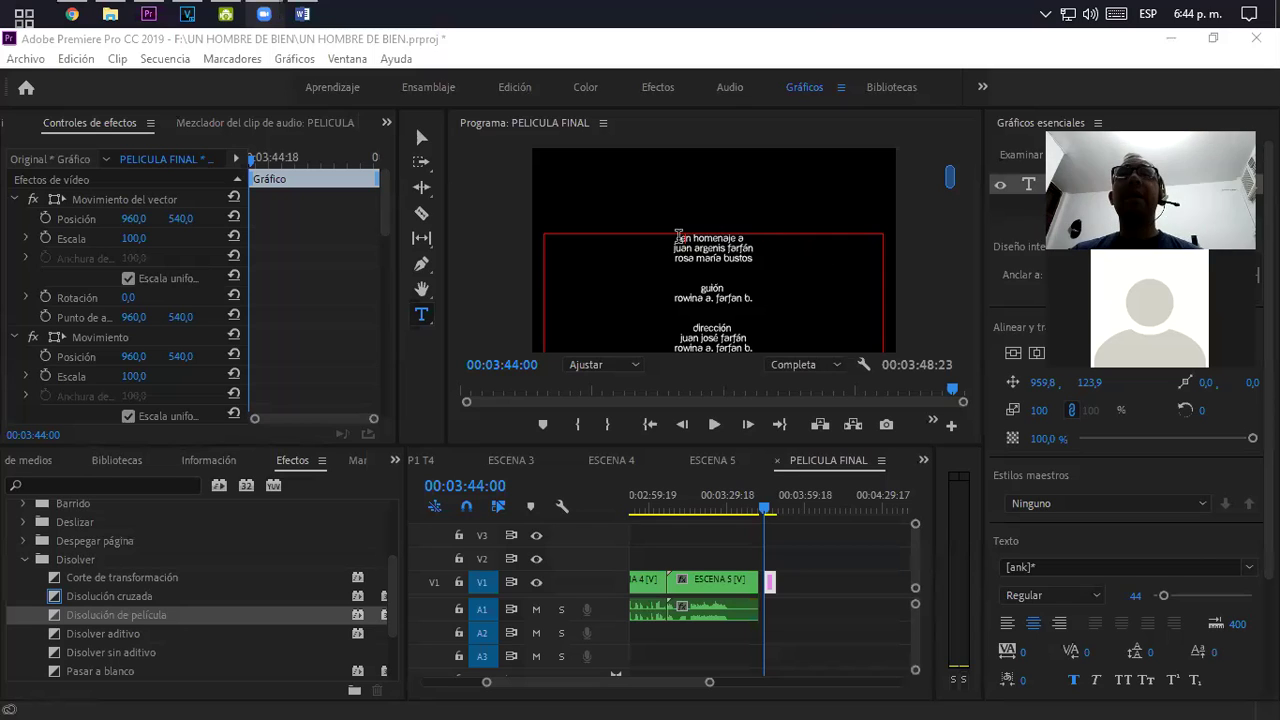
- Select the credits text, scroll through it and highlight the 'en homenaje a' line
{"action": "left_click", "coordinate": [688, 240]}
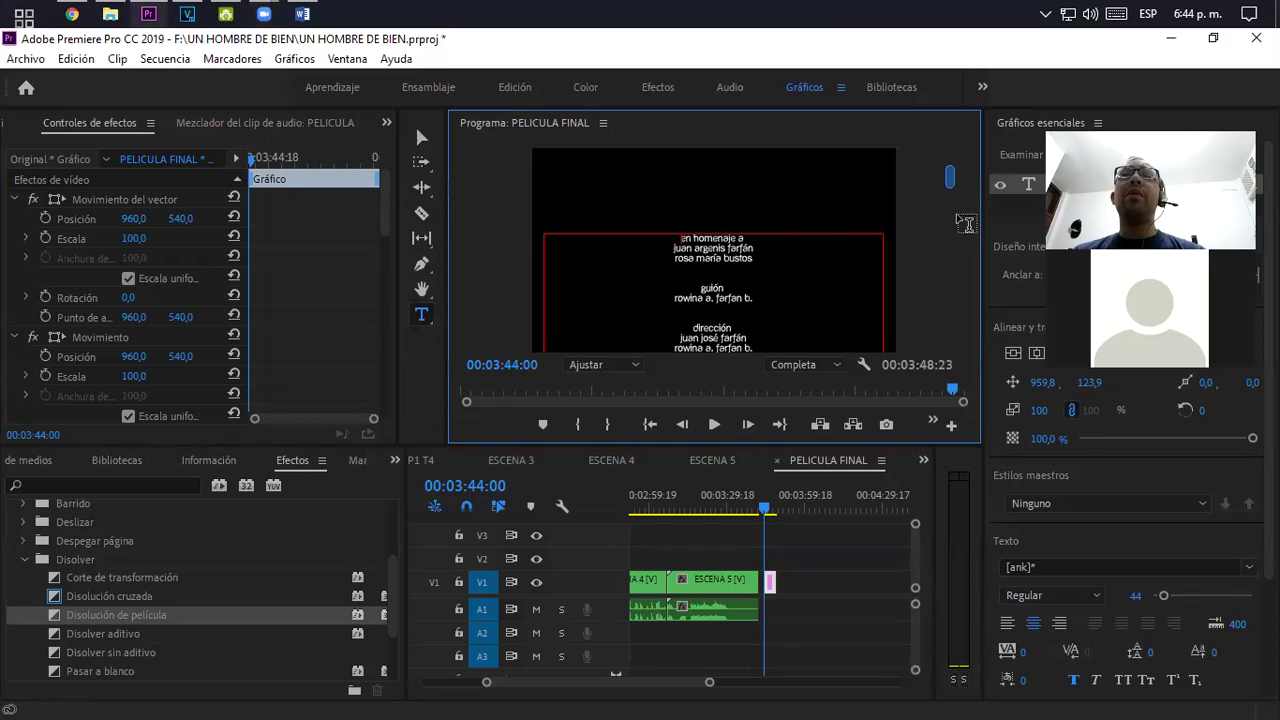
{"action": "scroll", "coordinate": [951, 186], "scroll_direction": "down", "scroll_amount": 1}
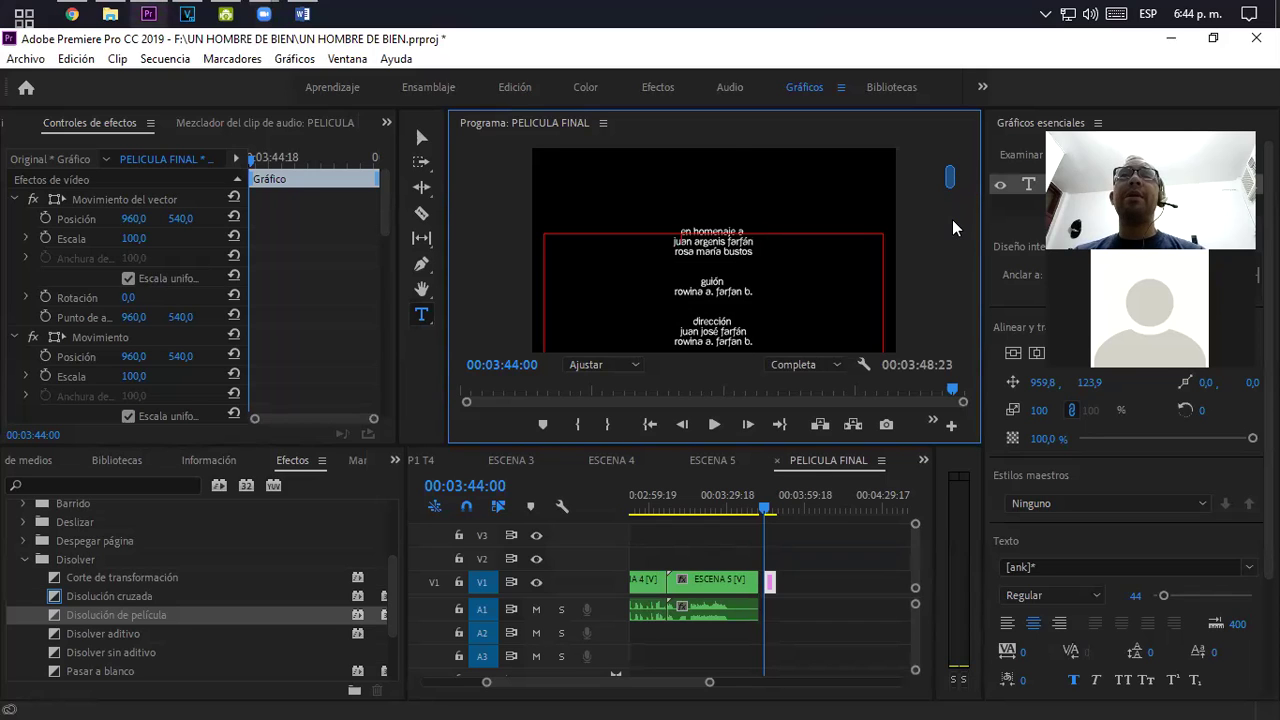
{"action": "scroll", "coordinate": [953, 228], "scroll_direction": "down", "scroll_amount": 5}
{"action": "scroll", "coordinate": [953, 182], "scroll_direction": "down", "scroll_amount": 5}
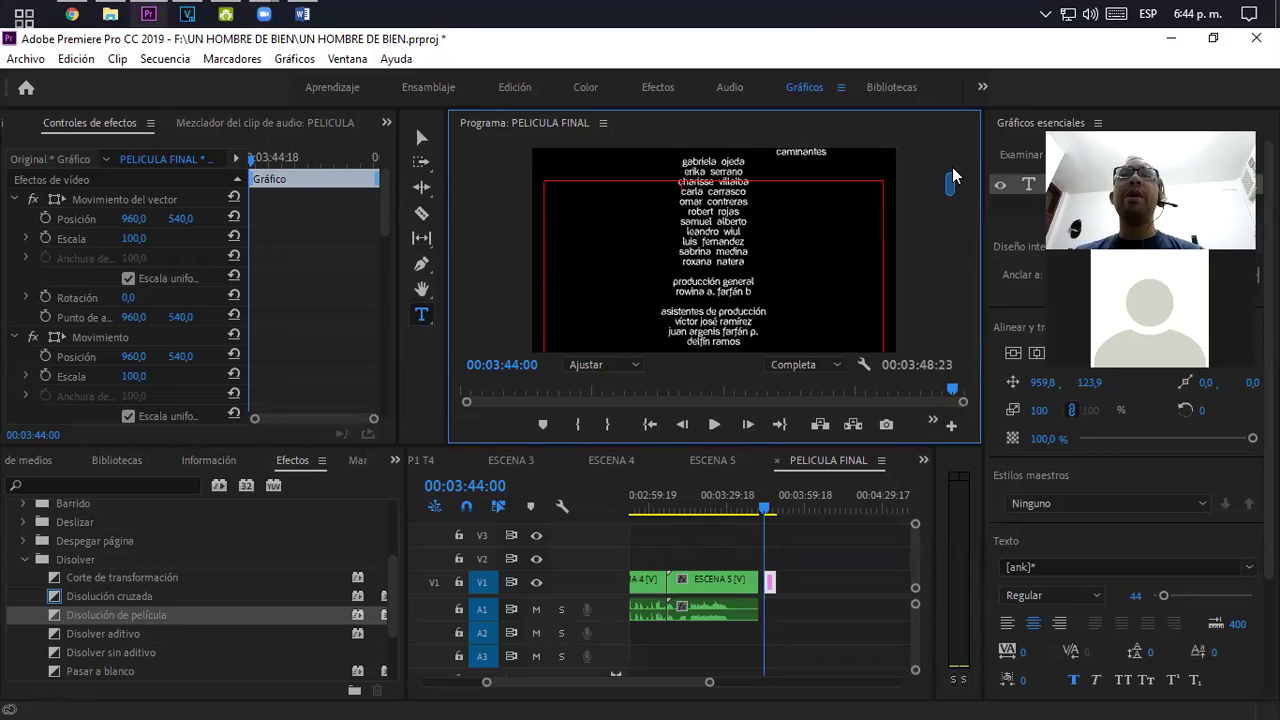
{"action": "scroll", "coordinate": [953, 176], "scroll_direction": "up", "scroll_amount": 5}
{"action": "scroll", "coordinate": [953, 172], "scroll_direction": "up", "scroll_amount": 3}
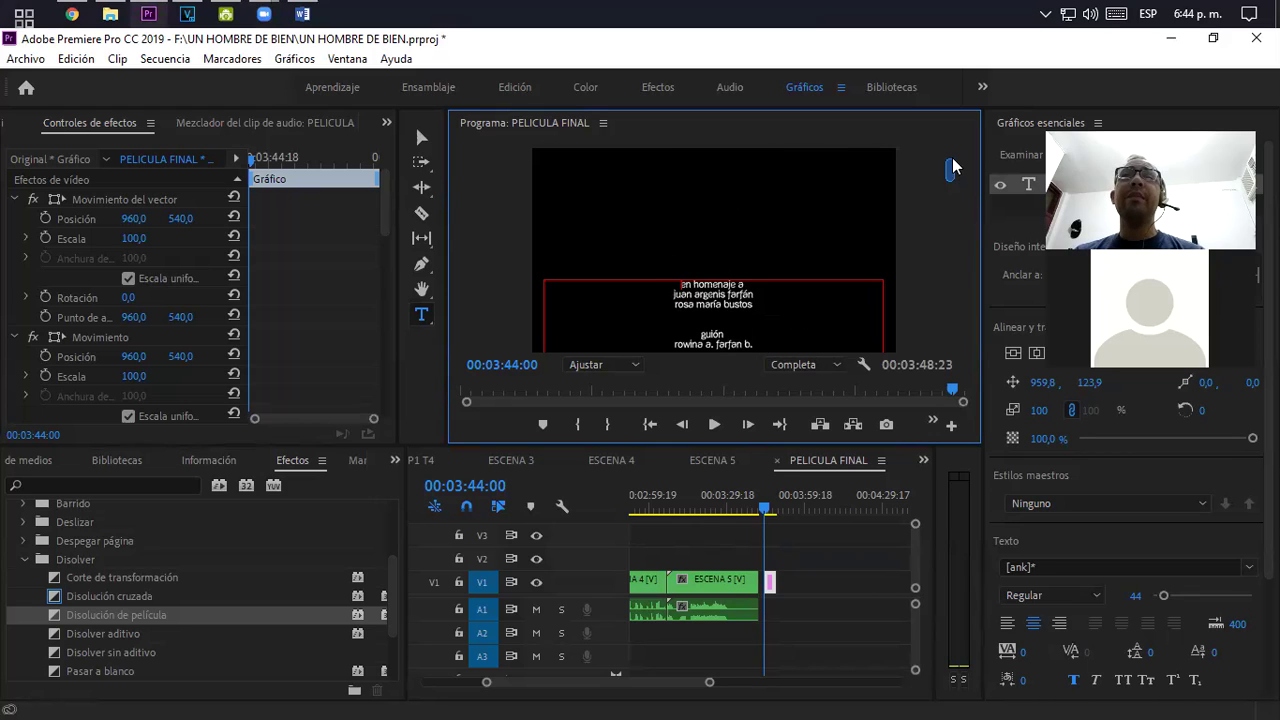
{"action": "scroll", "coordinate": [953, 168], "scroll_direction": "up", "scroll_amount": 1}
{"action": "scroll", "coordinate": [955, 178], "scroll_direction": "up", "scroll_amount": 1}
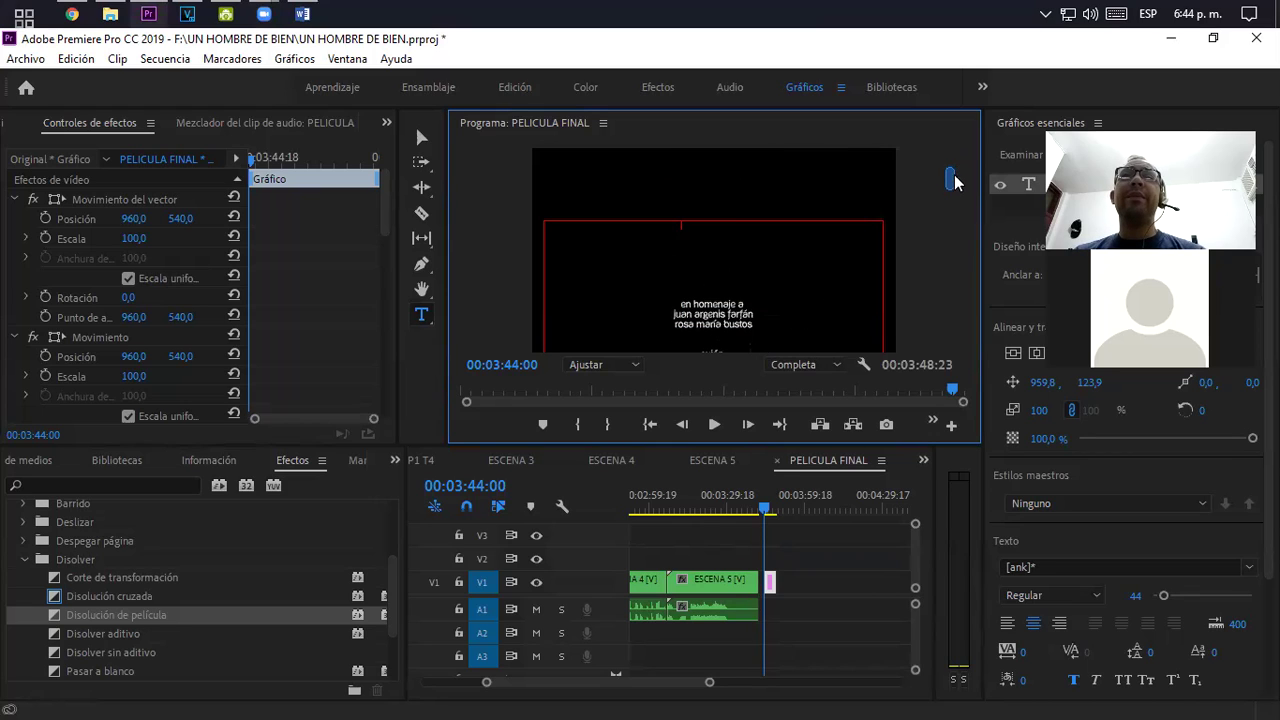
{"action": "scroll", "coordinate": [953, 180], "scroll_direction": "down", "scroll_amount": 3}
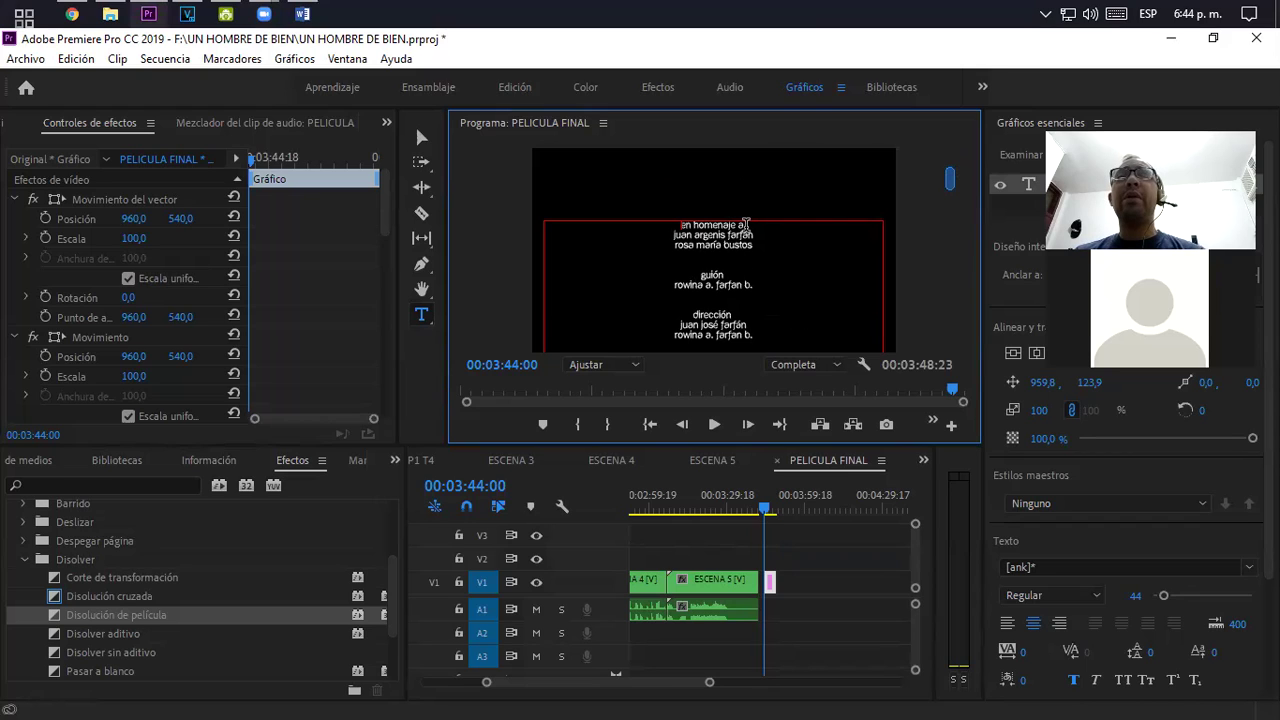
{"action": "left_click_drag", "start_coordinate": [745, 225], "coordinate": [662, 227]}
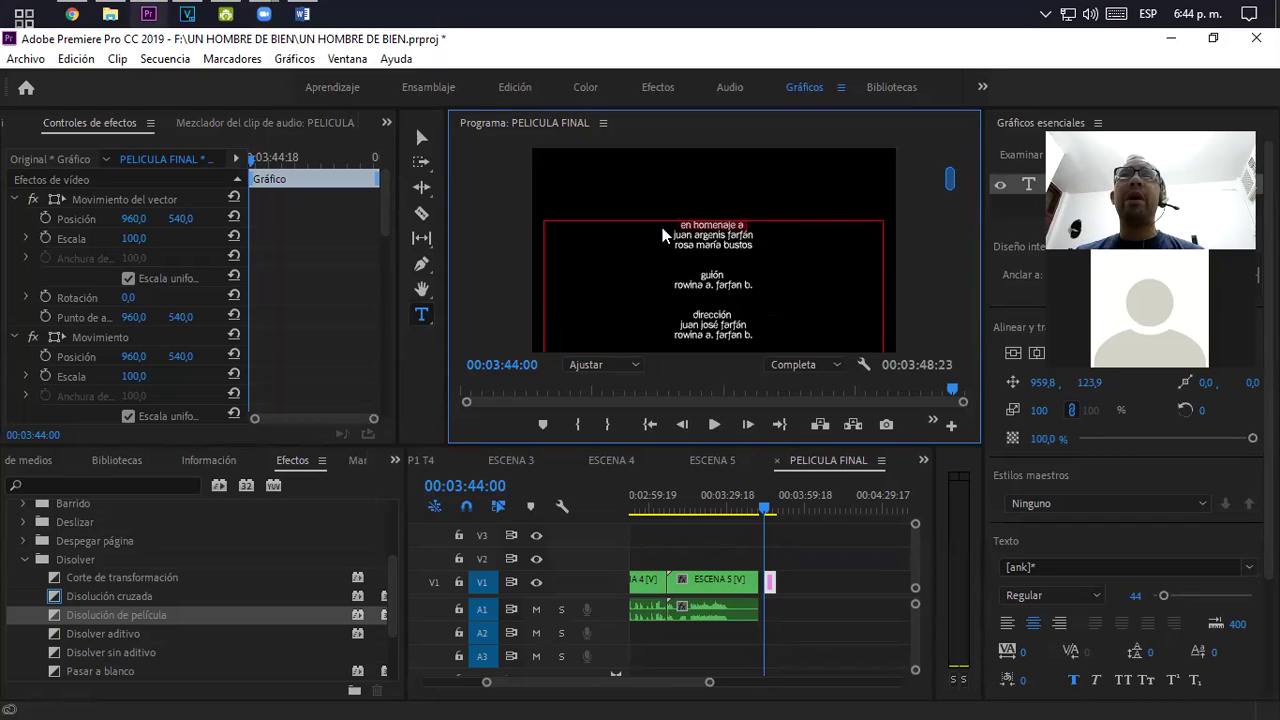
{"action": "left_click", "coordinate": [1074, 684]}
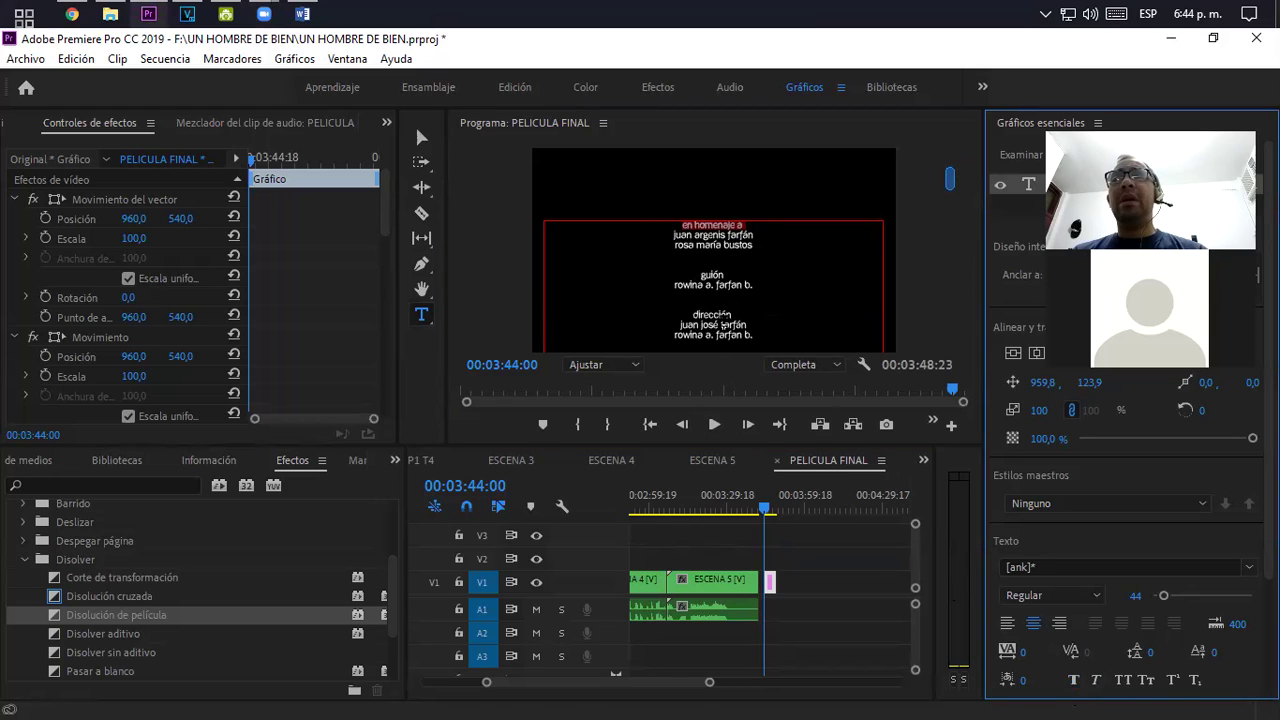
- Select the honoree names under 'en homenaje a', accidentally deleting the final s of bustos
{"action": "left_click", "coordinate": [736, 268]}
{"action": "key", "text": "ctrl+a"}
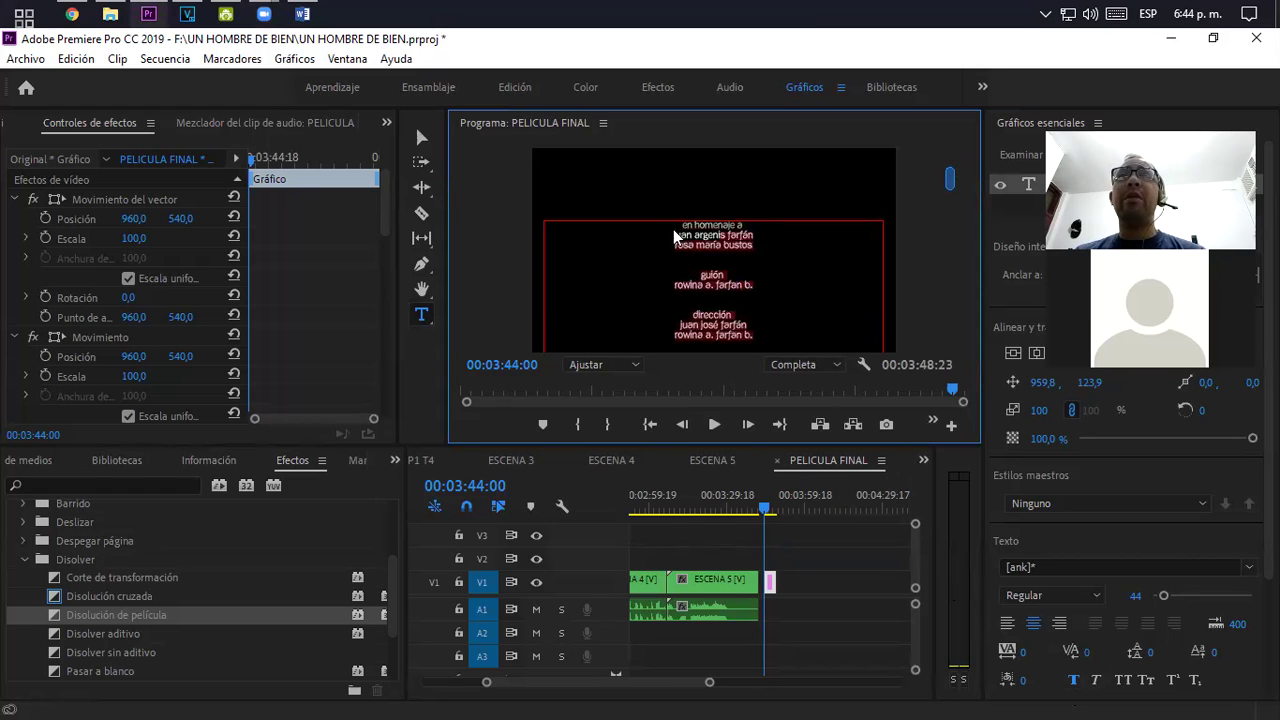
{"action": "left_click", "coordinate": [672, 236]}
{"action": "left_click_drag", "start_coordinate": [673, 236], "coordinate": [750, 244]}
{"action": "key", "text": "ctrl+shift+End"}
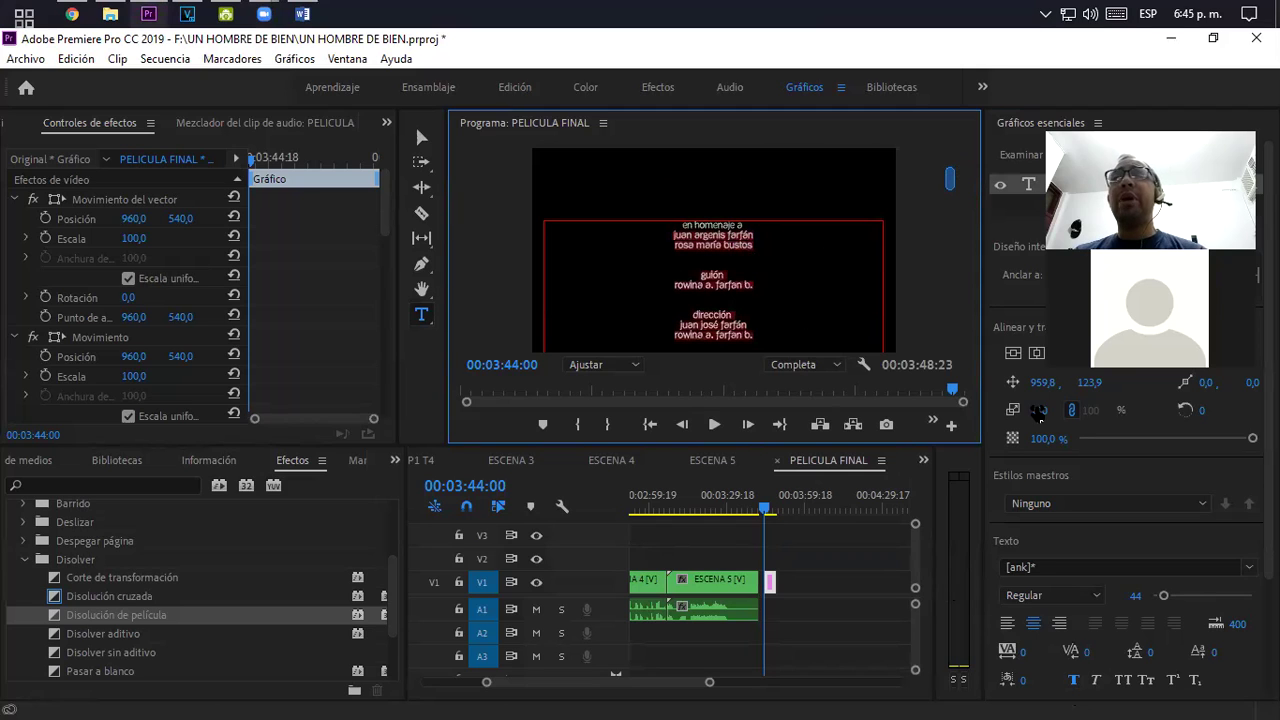
{"action": "left_click", "coordinate": [766, 257]}
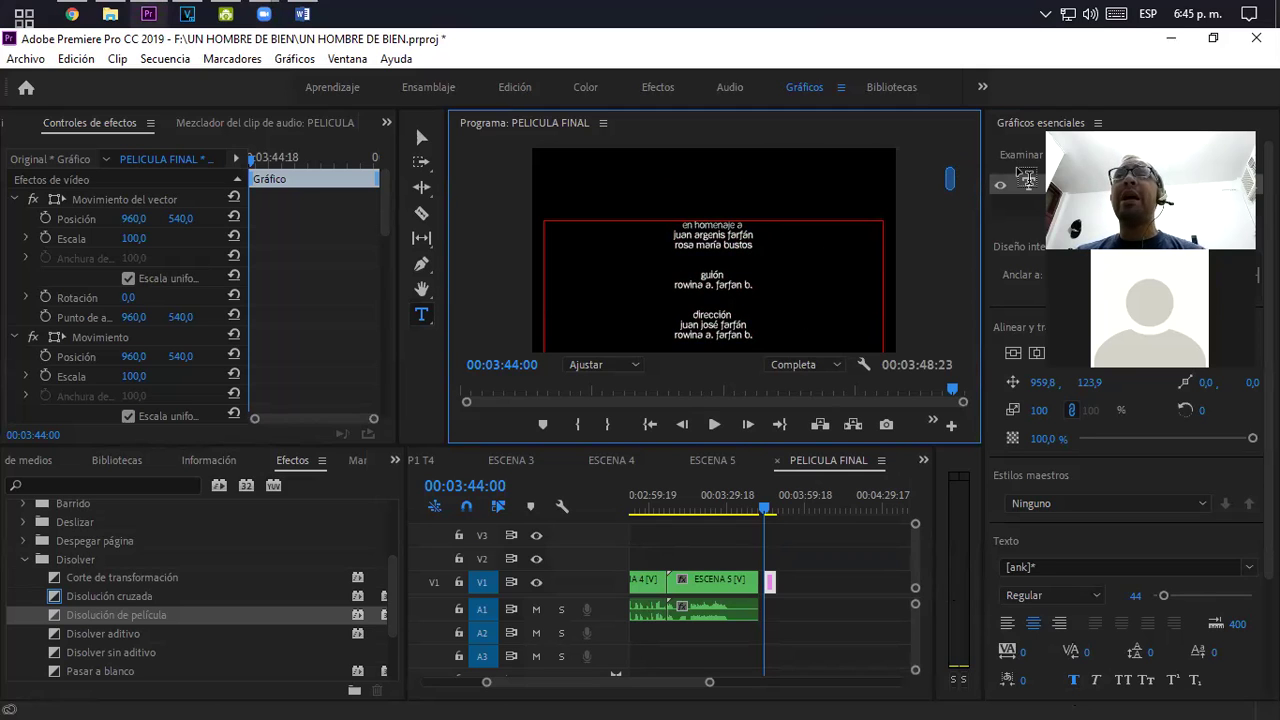
{"action": "key", "text": "ctrl+a"}
{"action": "left_click_drag", "start_coordinate": [673, 234], "coordinate": [715, 245]}
{"action": "key", "text": "BackSpace"}
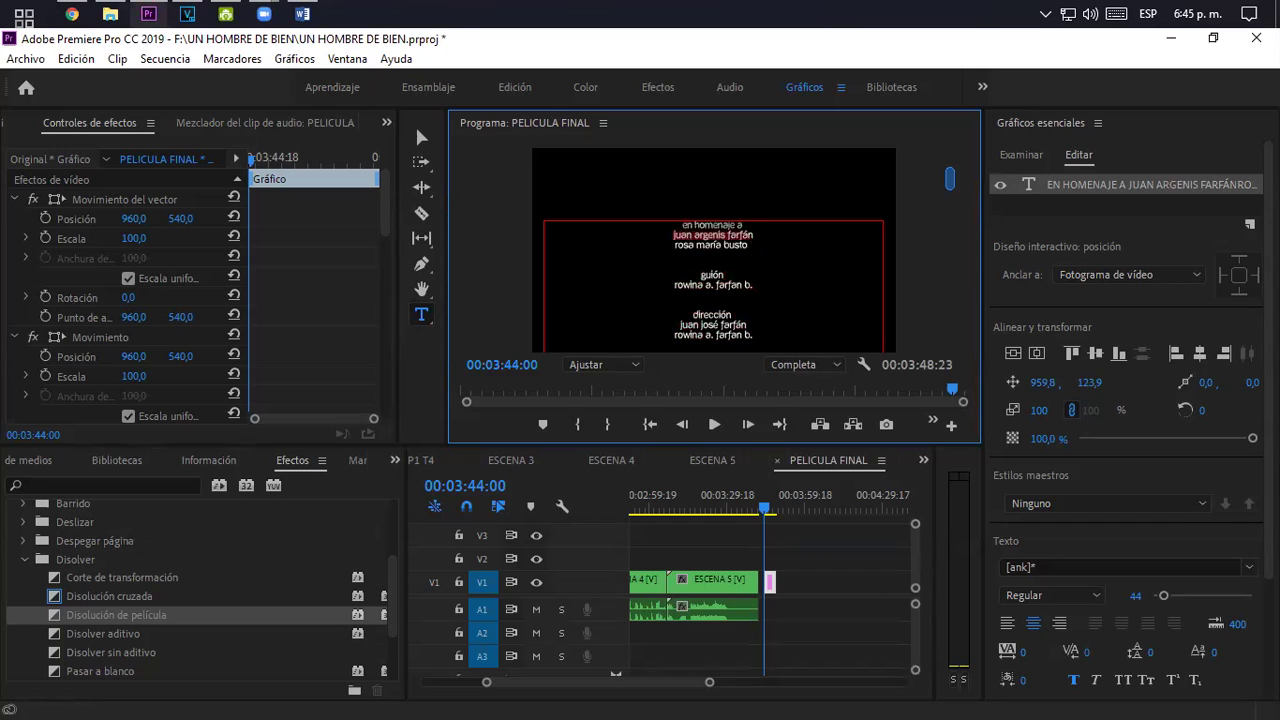
- Restore the deleted s and set the honoree names to the [z] Arista Light font
{"action": "key", "text": "ctrl+z"}
{"action": "left_click", "coordinate": [1245, 567]}
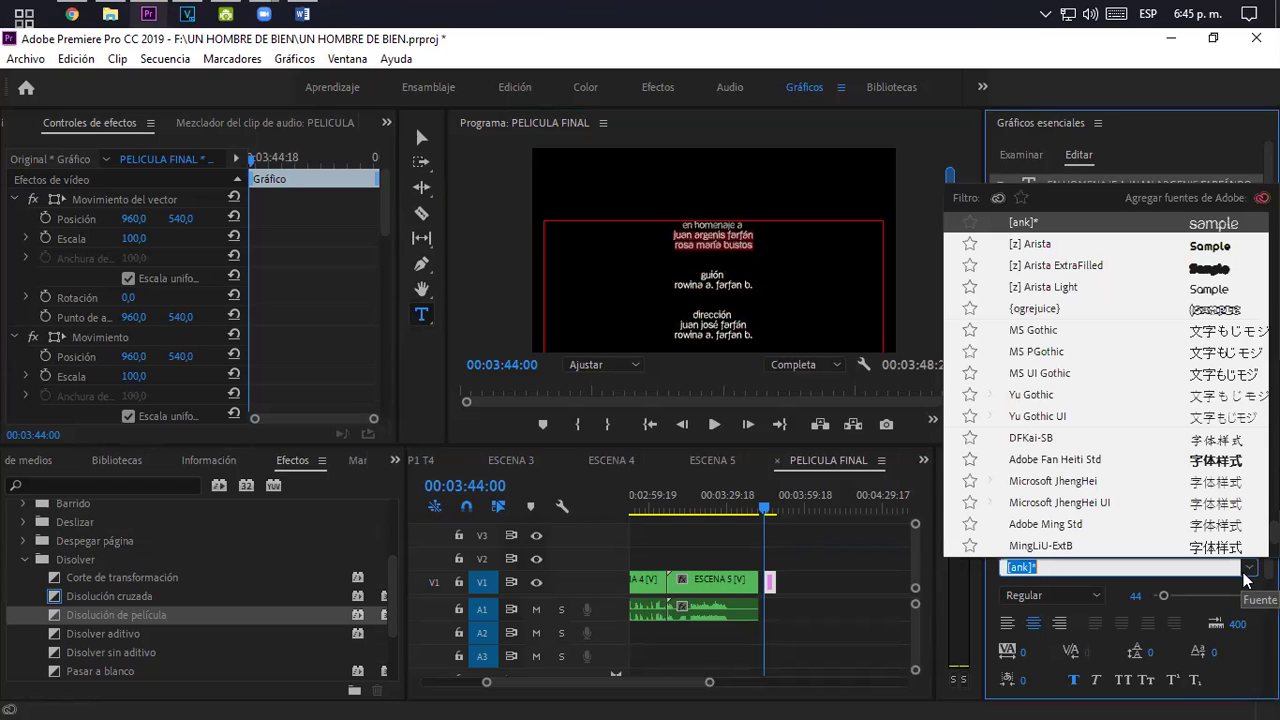
{"action": "left_click", "coordinate": [1189, 290]}
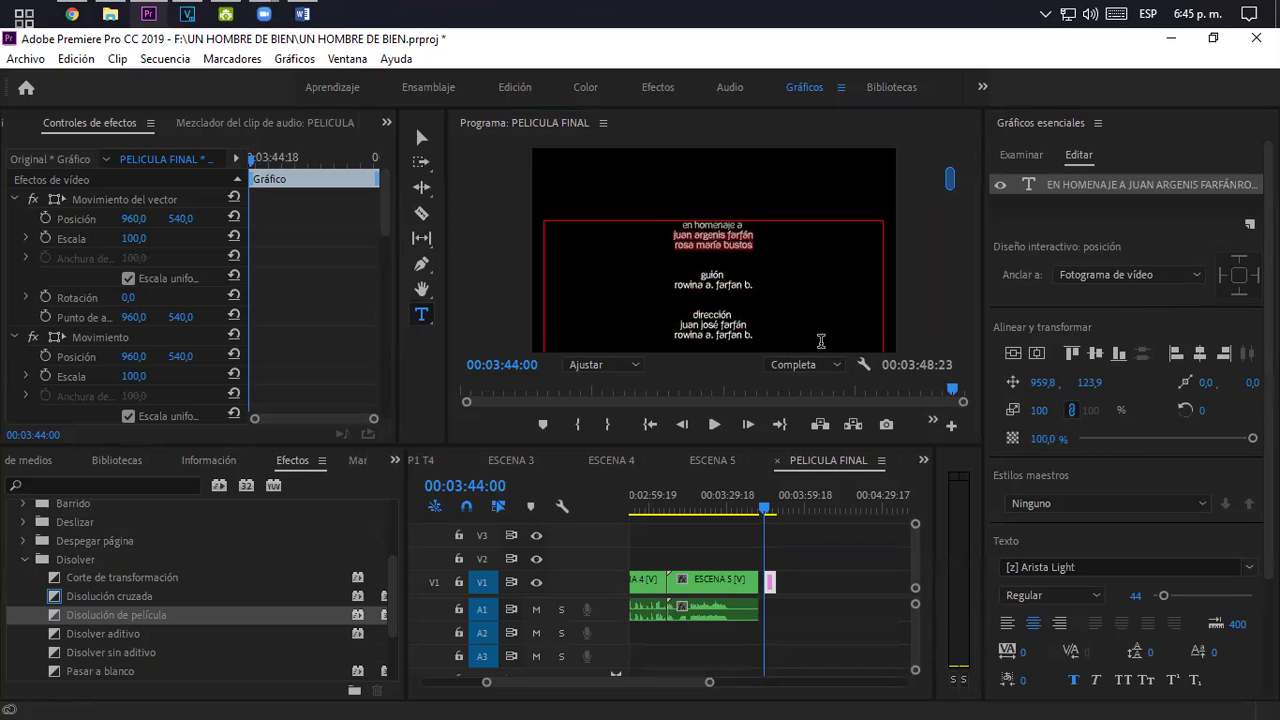
{"action": "left_click", "coordinate": [746, 232]}
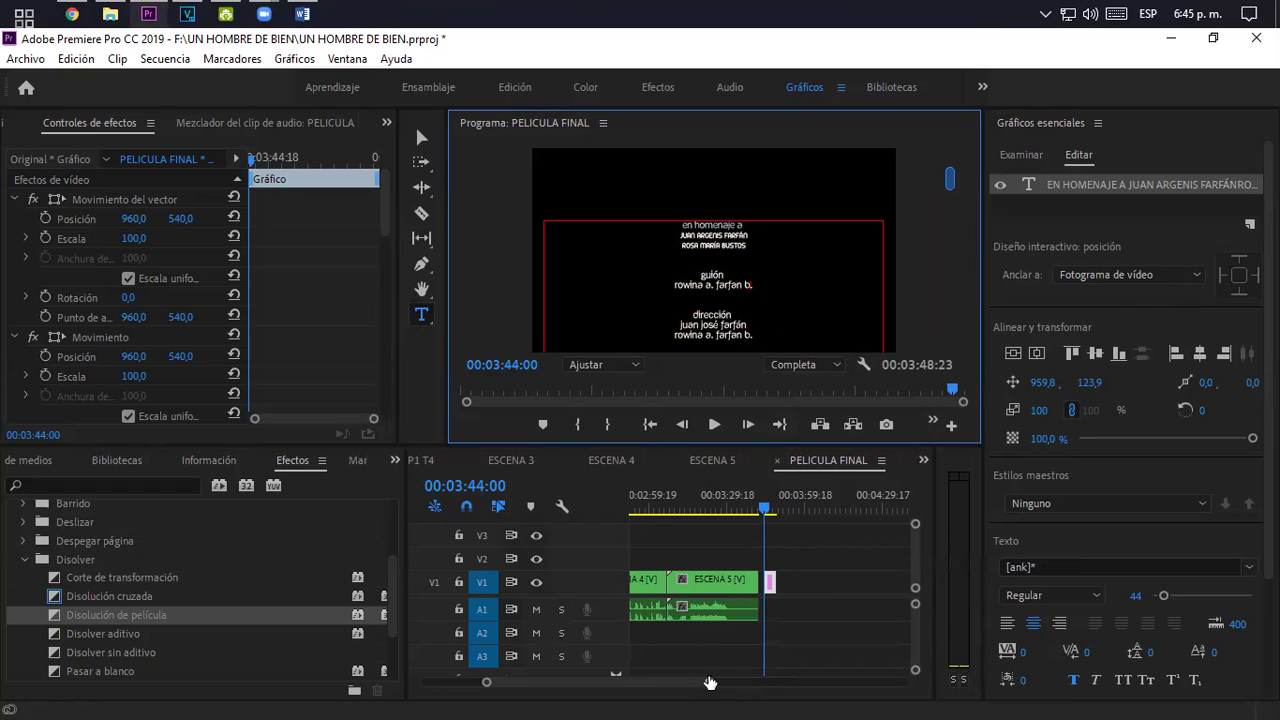
- Stretch the credits clip about 18 seconds longer on the timeline and play back the roll
{"action": "scroll", "coordinate": [710, 683], "scroll_direction": "up", "scroll_amount": 3}
{"action": "left_click_drag", "start_coordinate": [829, 577], "coordinate": [872, 578]}
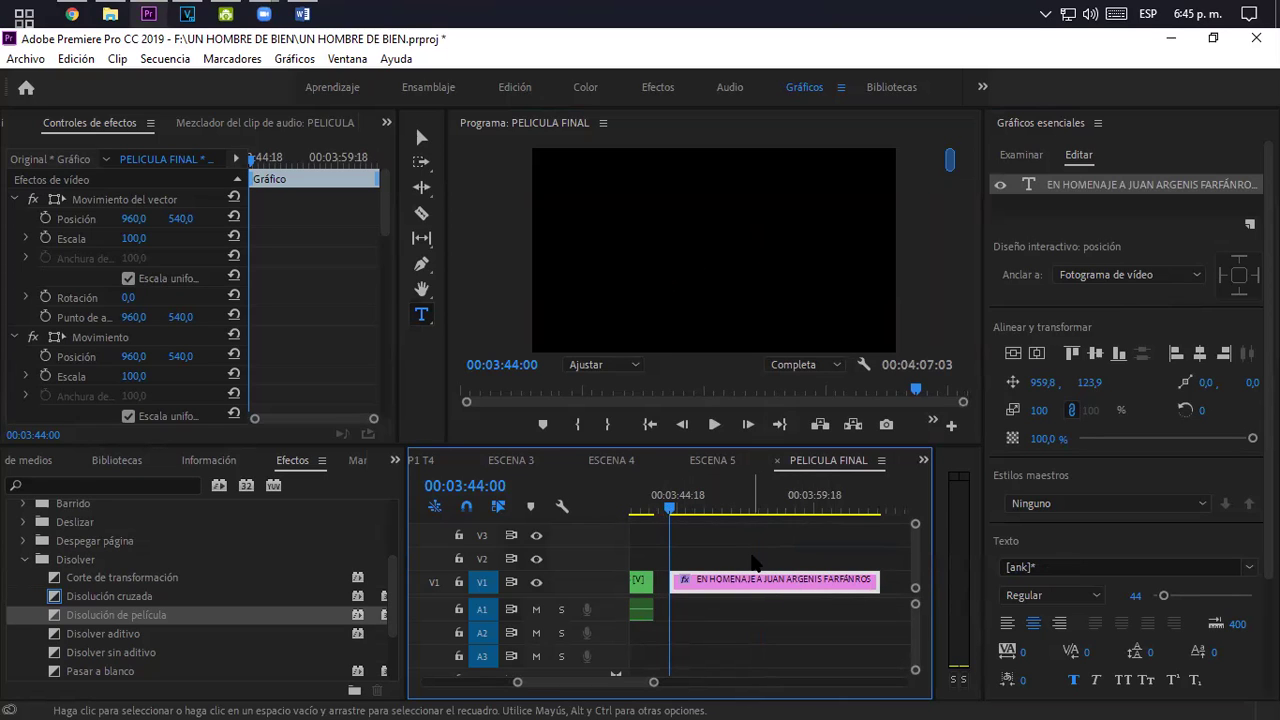
{"action": "key", "text": "space"}
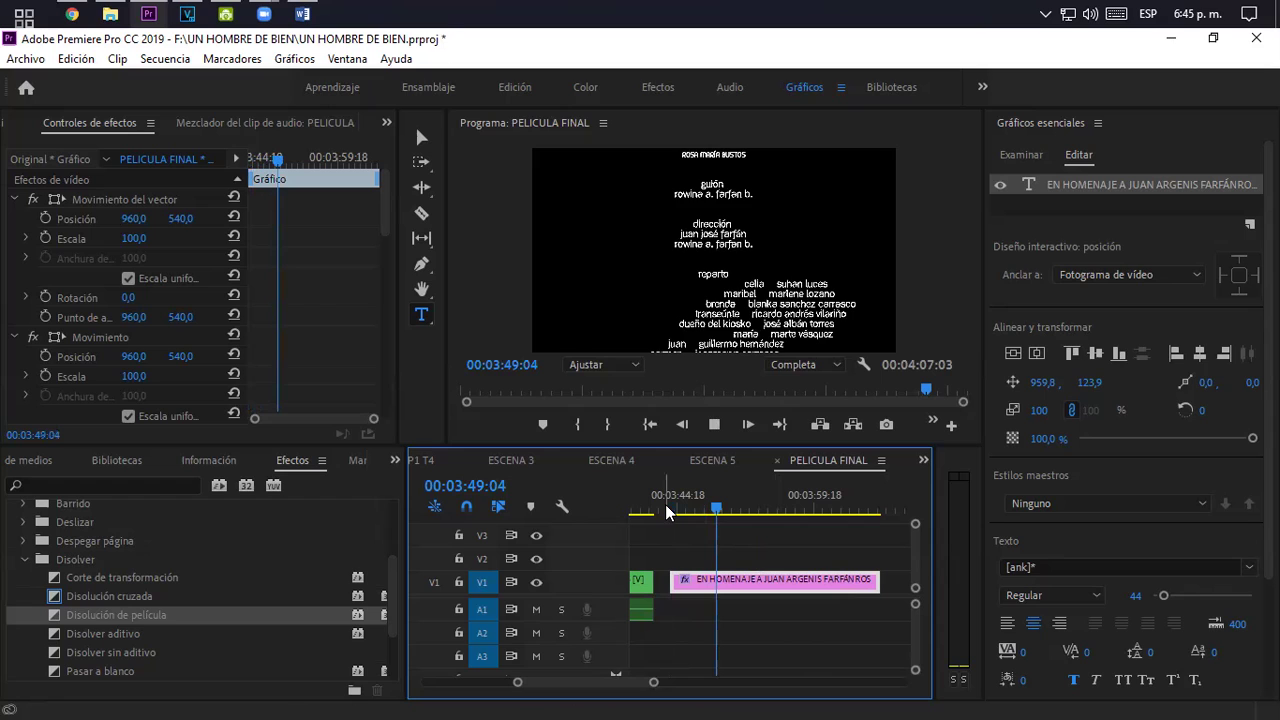
{"action": "key", "text": "space"}
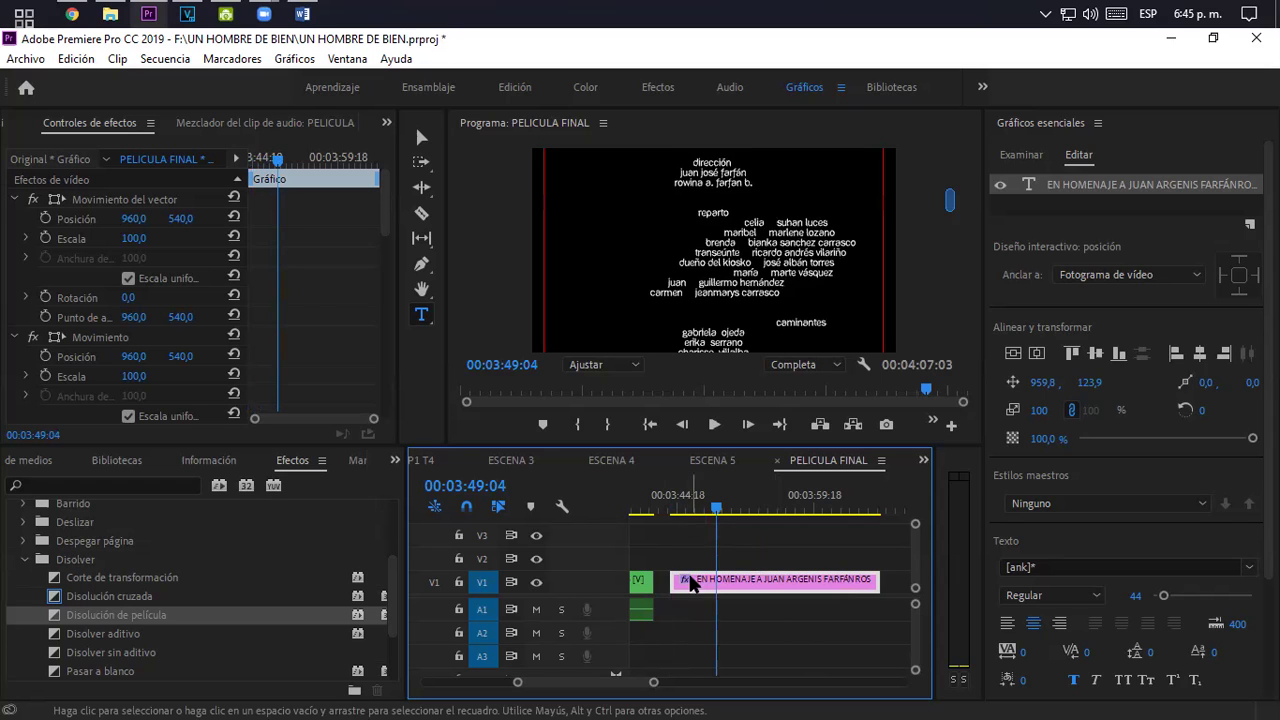
{"action": "left_click_drag", "start_coordinate": [653, 684], "coordinate": [714, 686]}
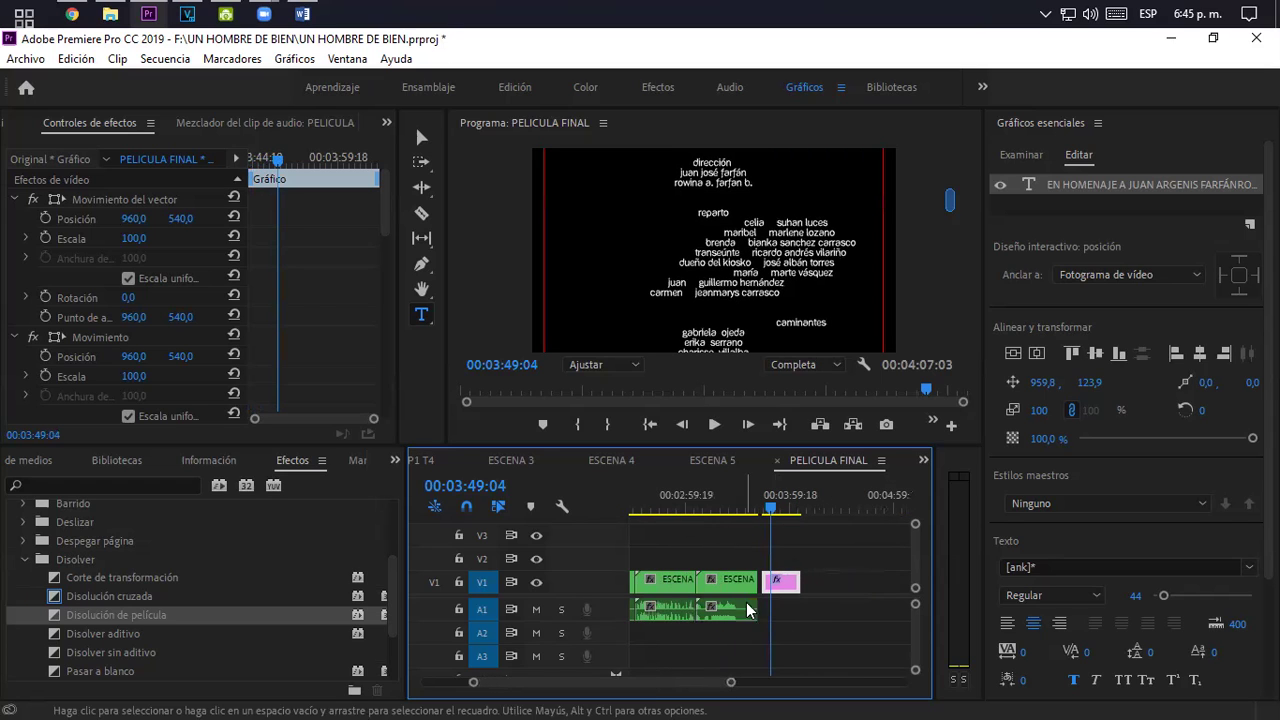
{"action": "left_click_drag", "start_coordinate": [793, 580], "coordinate": [818, 581]}
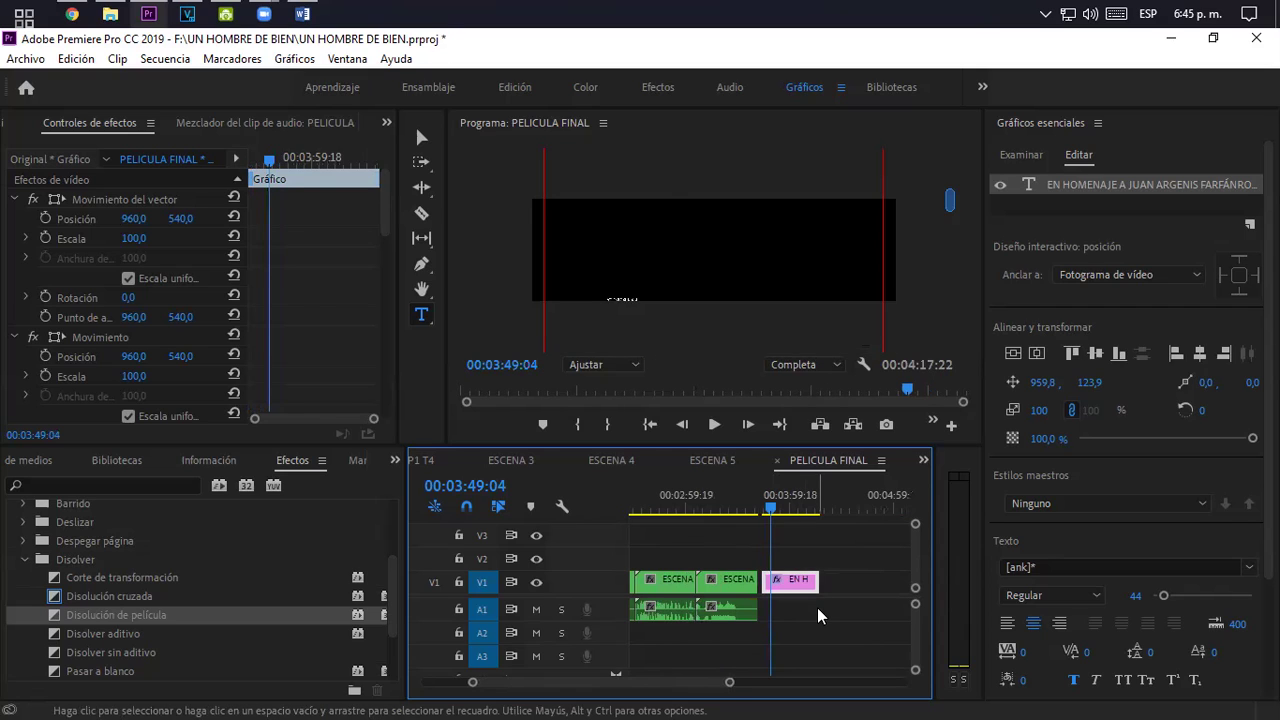
- Scrub and play the credit roll to check it ends at agradecimientos especiales
{"action": "left_click", "coordinate": [782, 510]}
{"action": "left_click", "coordinate": [799, 510]}
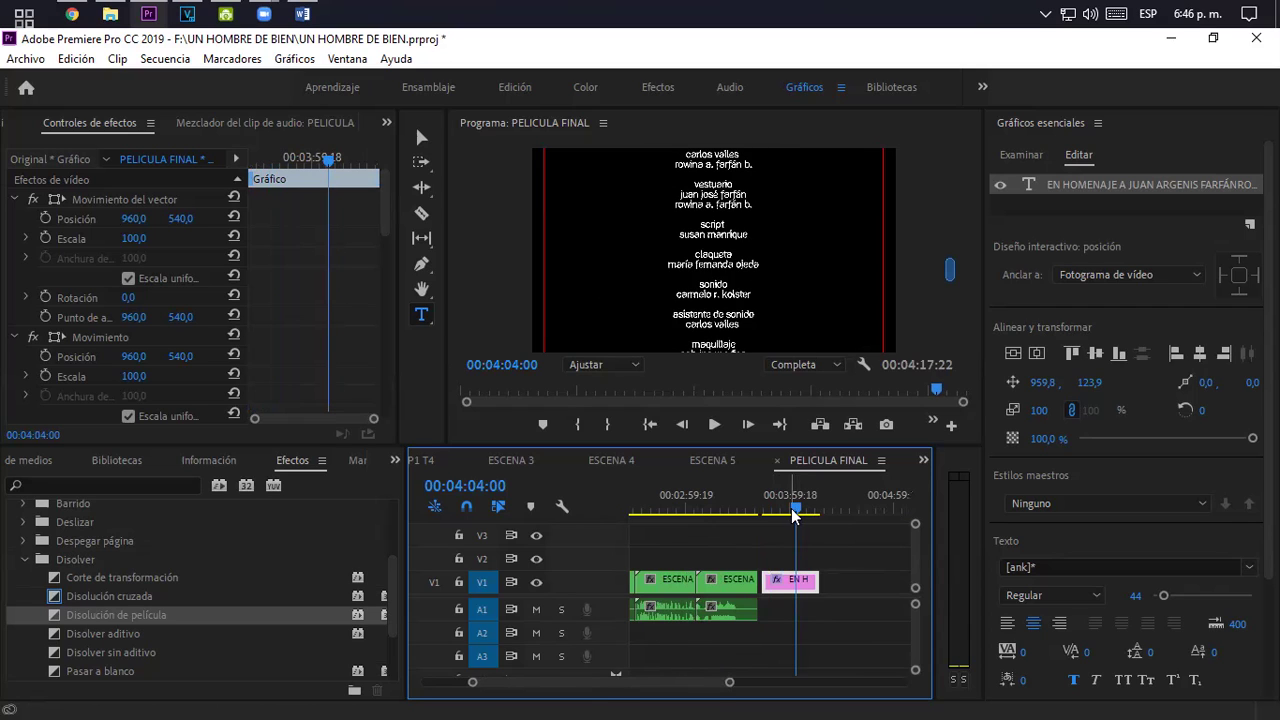
{"action": "left_click", "coordinate": [766, 508]}
{"action": "key", "text": "space"}
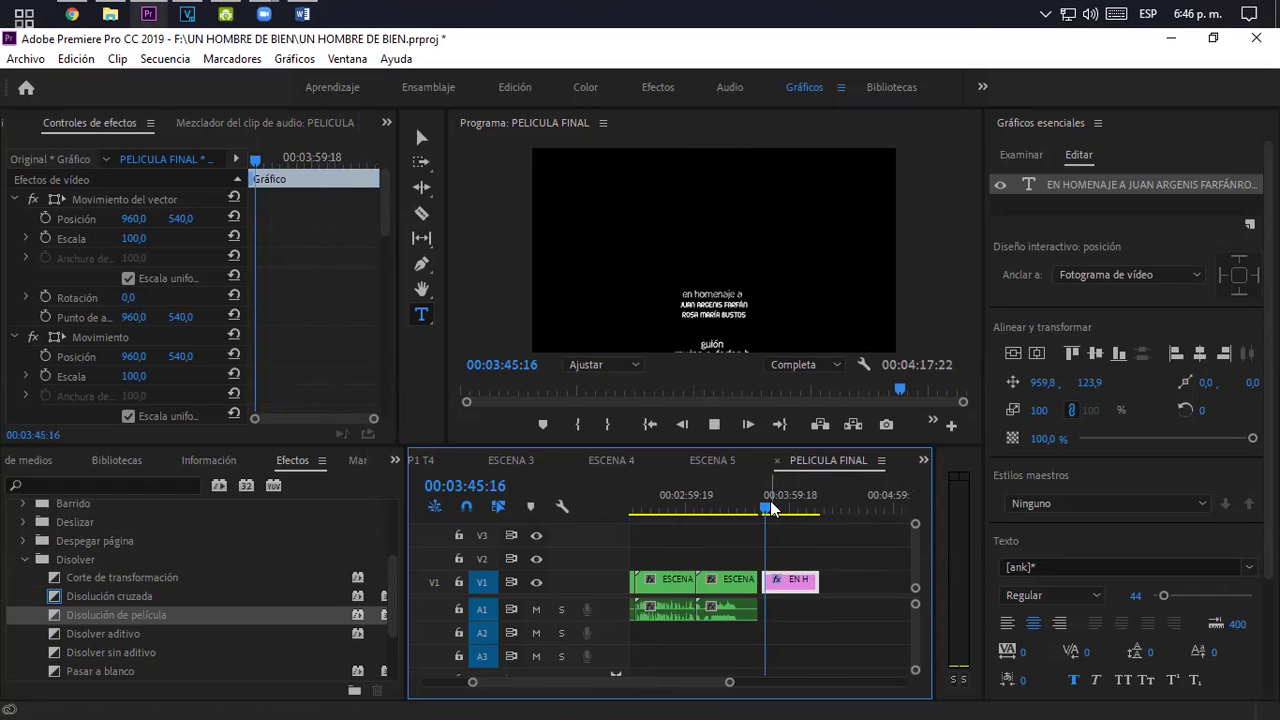
{"action": "key", "text": "space"}
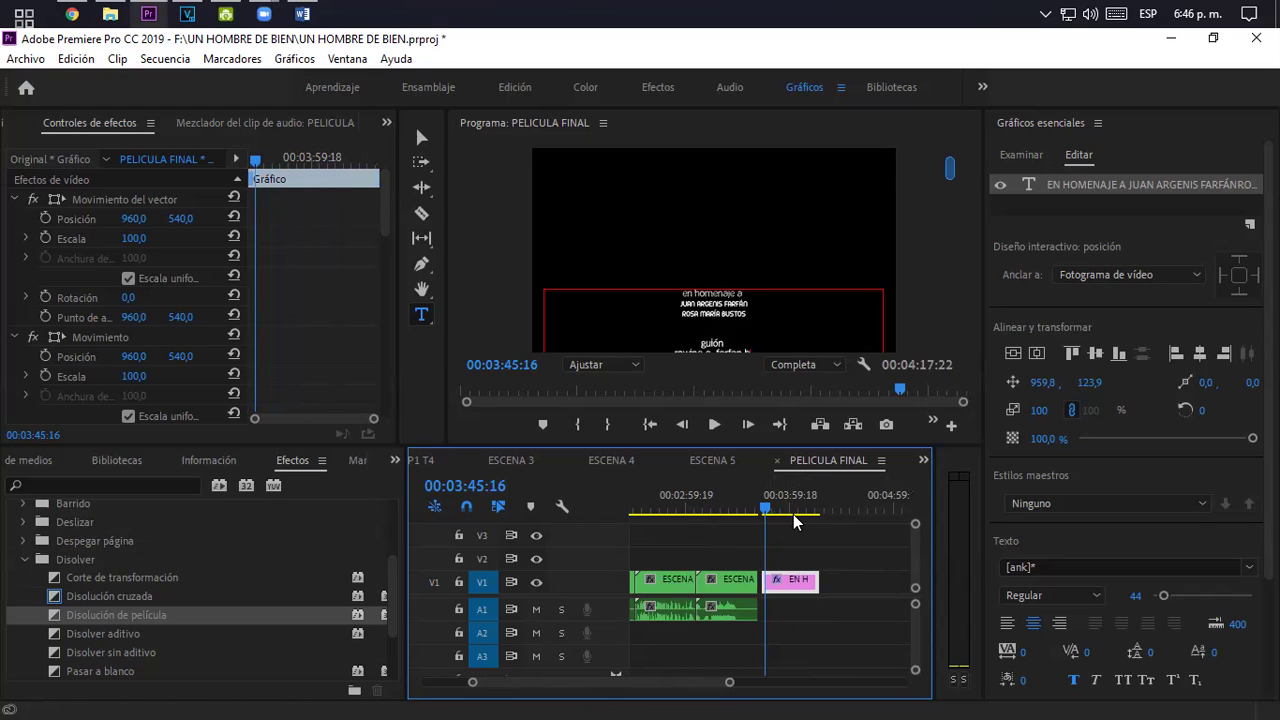
{"action": "left_click", "coordinate": [811, 508]}
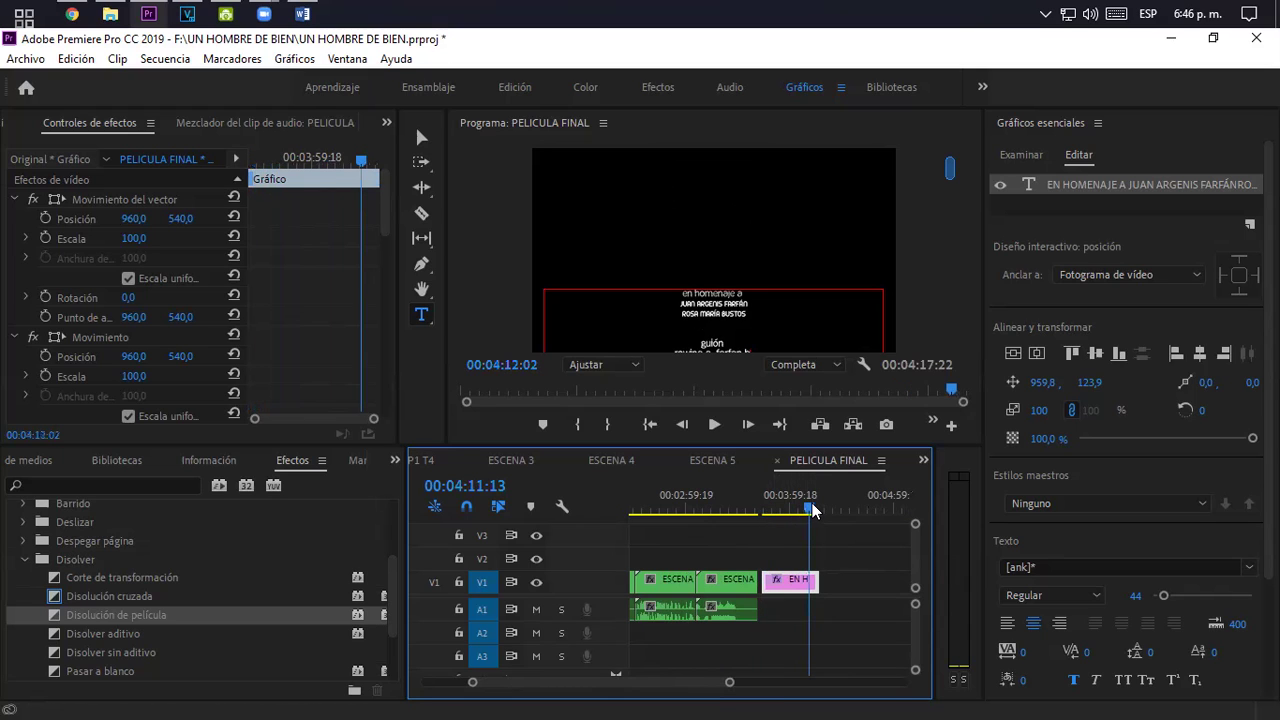
{"action": "left_click", "coordinate": [815, 508]}
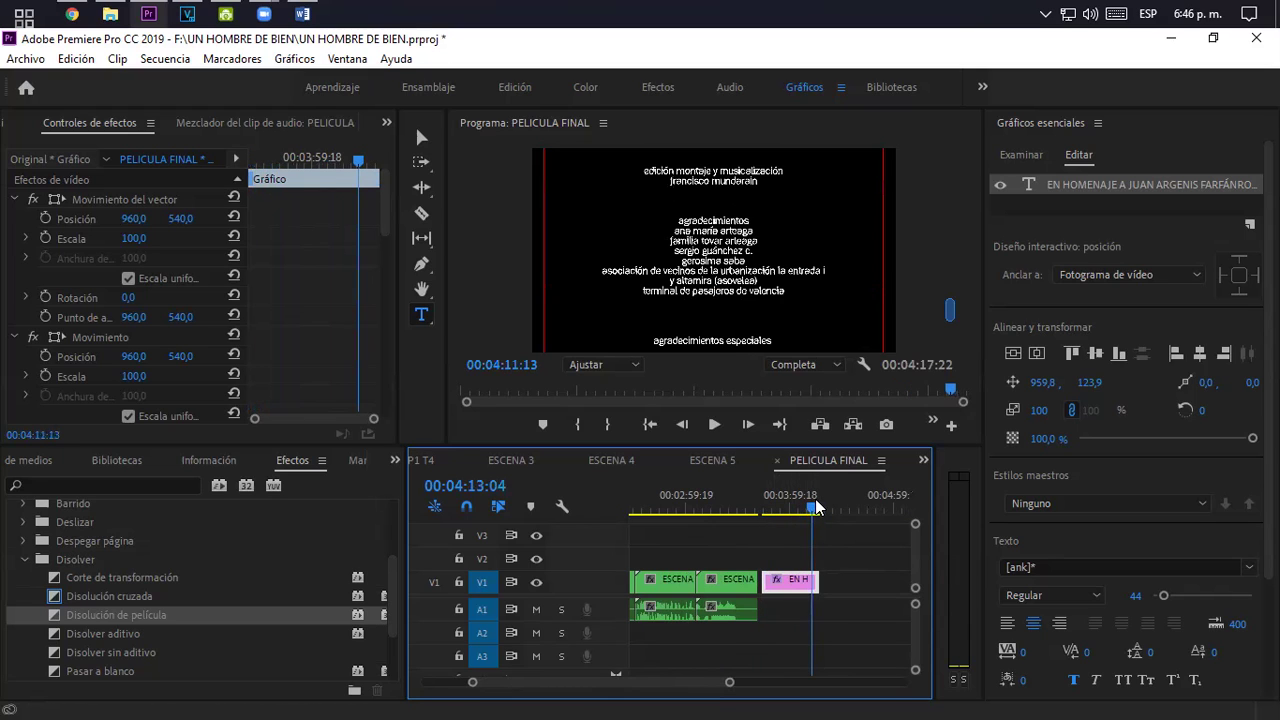
{"action": "left_click", "coordinate": [949, 312]}
{"action": "left_click", "coordinate": [948, 341]}
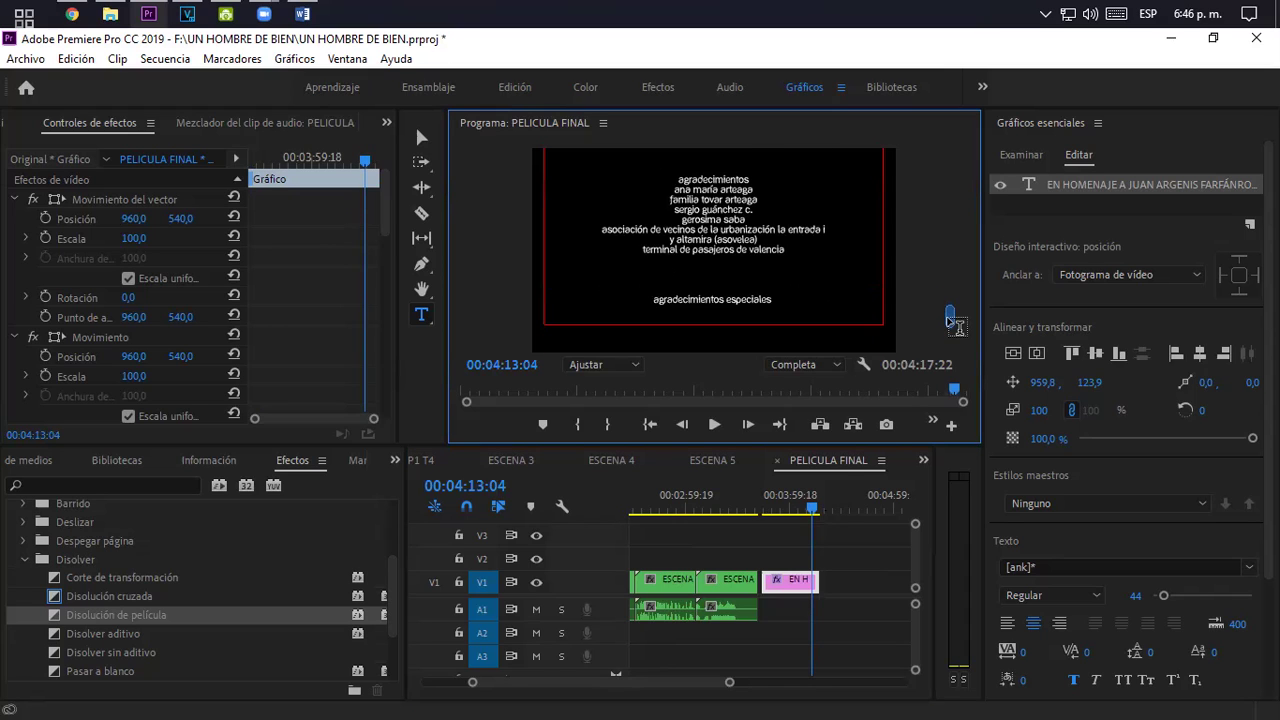
{"action": "left_click", "coordinate": [948, 341]}
{"action": "scroll", "coordinate": [950, 342], "scroll_direction": "up", "scroll_amount": 2}
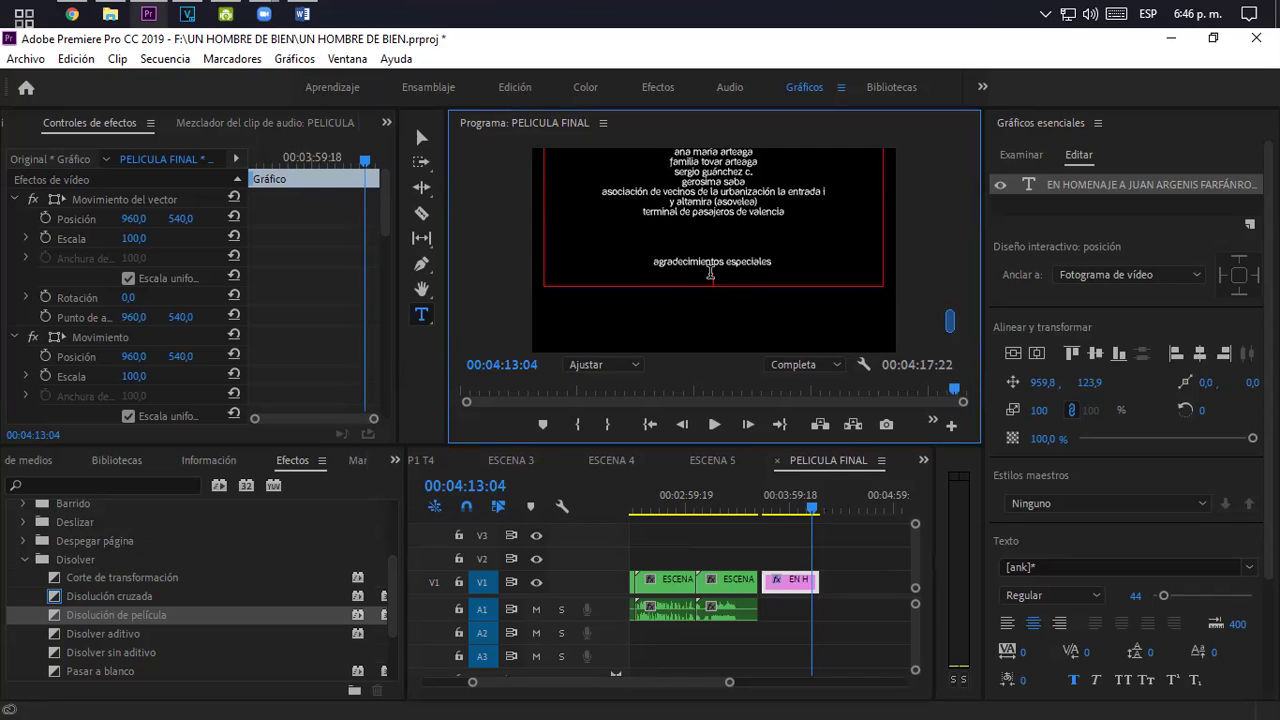
{"action": "left_click", "coordinate": [1158, 206]}
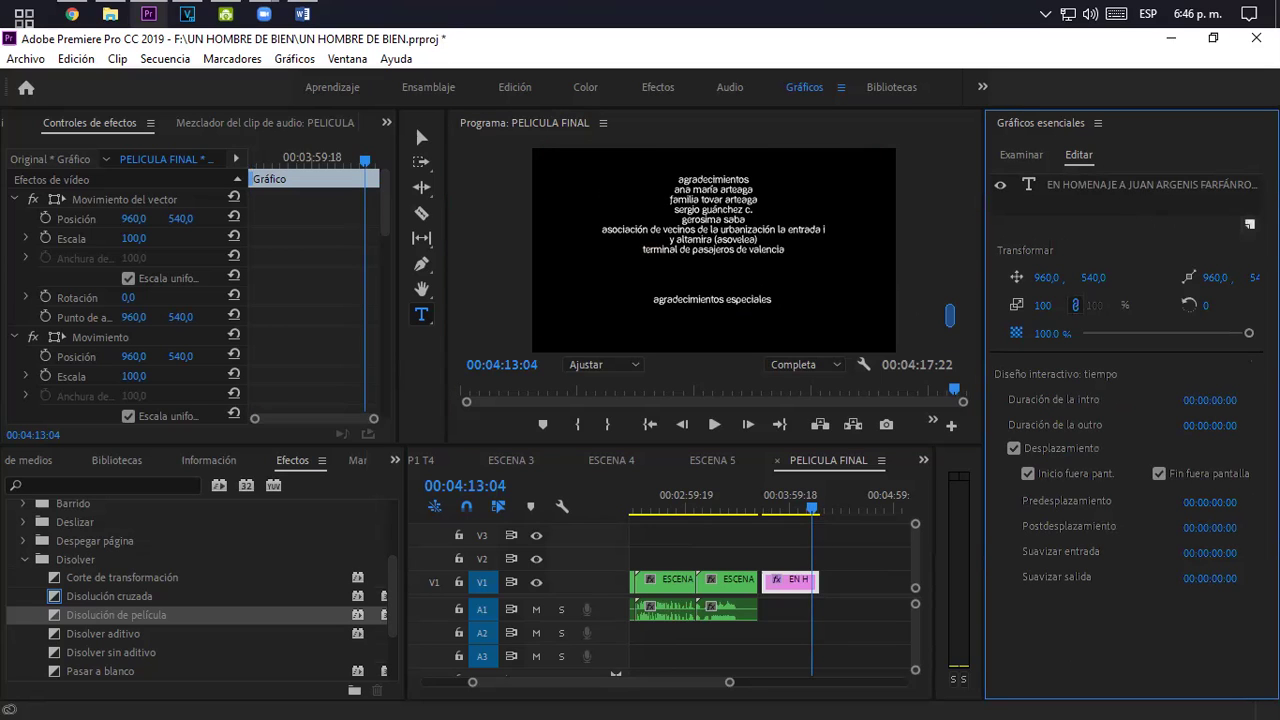
- Add a new layer from the image file DTF.jpg to the credits graphic
{"action": "left_click", "coordinate": [1249, 224]}
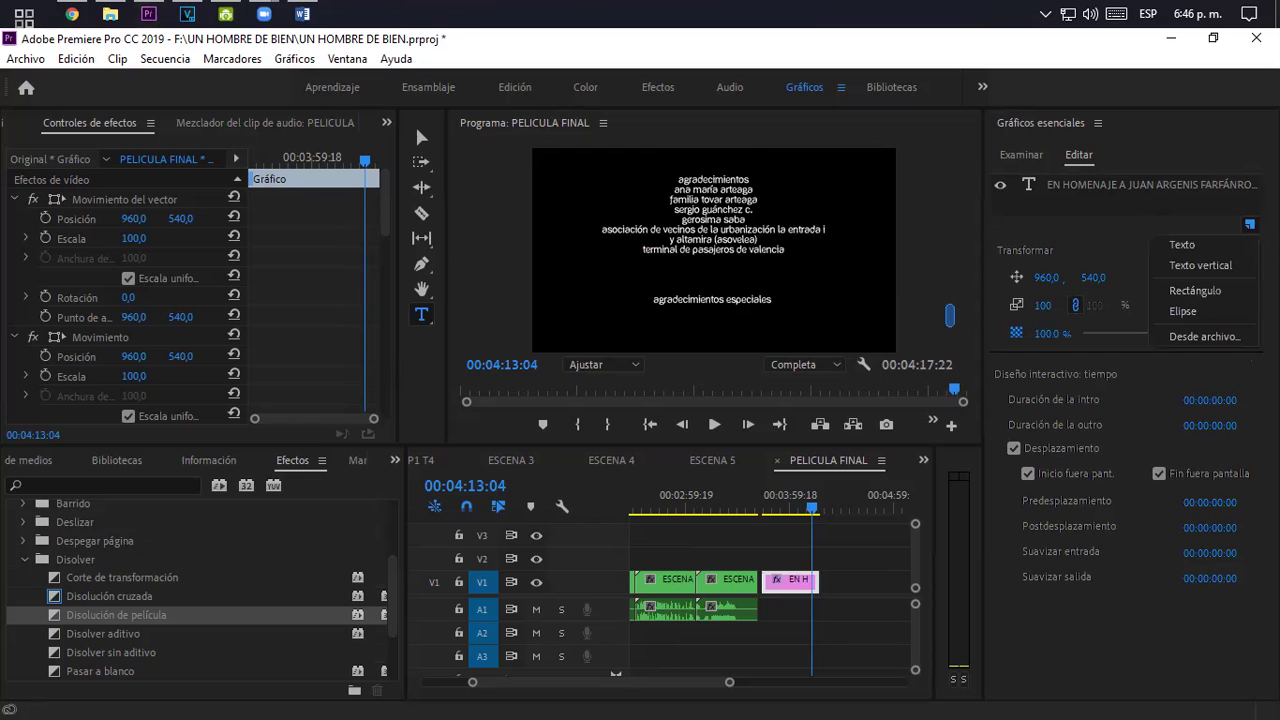
{"action": "left_click", "coordinate": [1211, 334]}
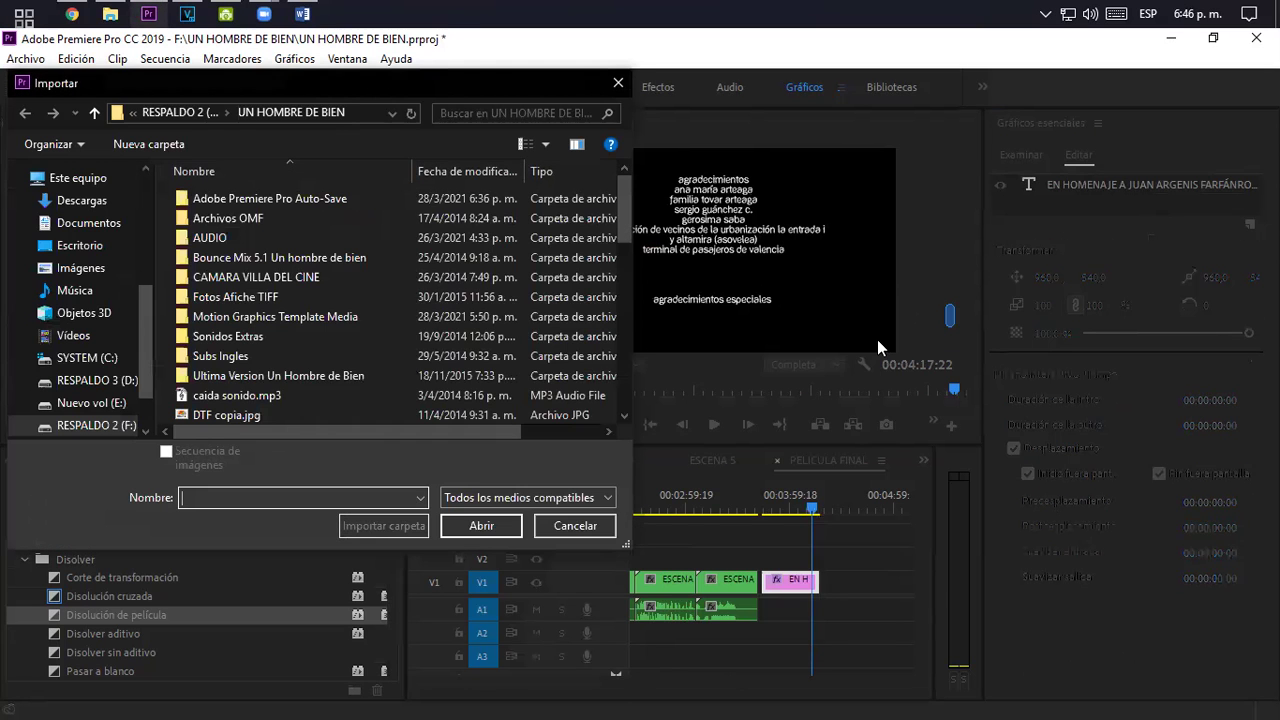
{"action": "scroll", "coordinate": [442, 330], "scroll_direction": "down", "scroll_amount": 3}
{"action": "scroll", "coordinate": [317, 398], "scroll_direction": "down", "scroll_amount": 5}
{"action": "scroll", "coordinate": [313, 377], "scroll_direction": "up", "scroll_amount": 5}
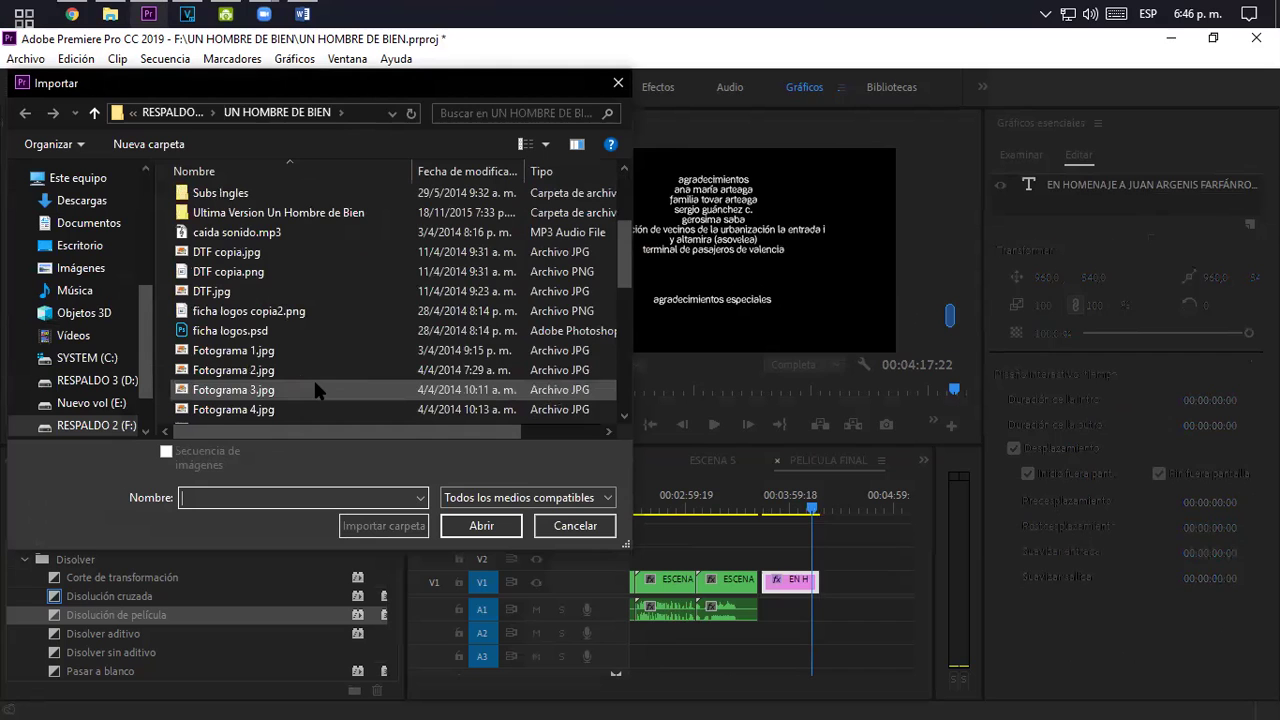
{"action": "double_click", "coordinate": [221, 290]}
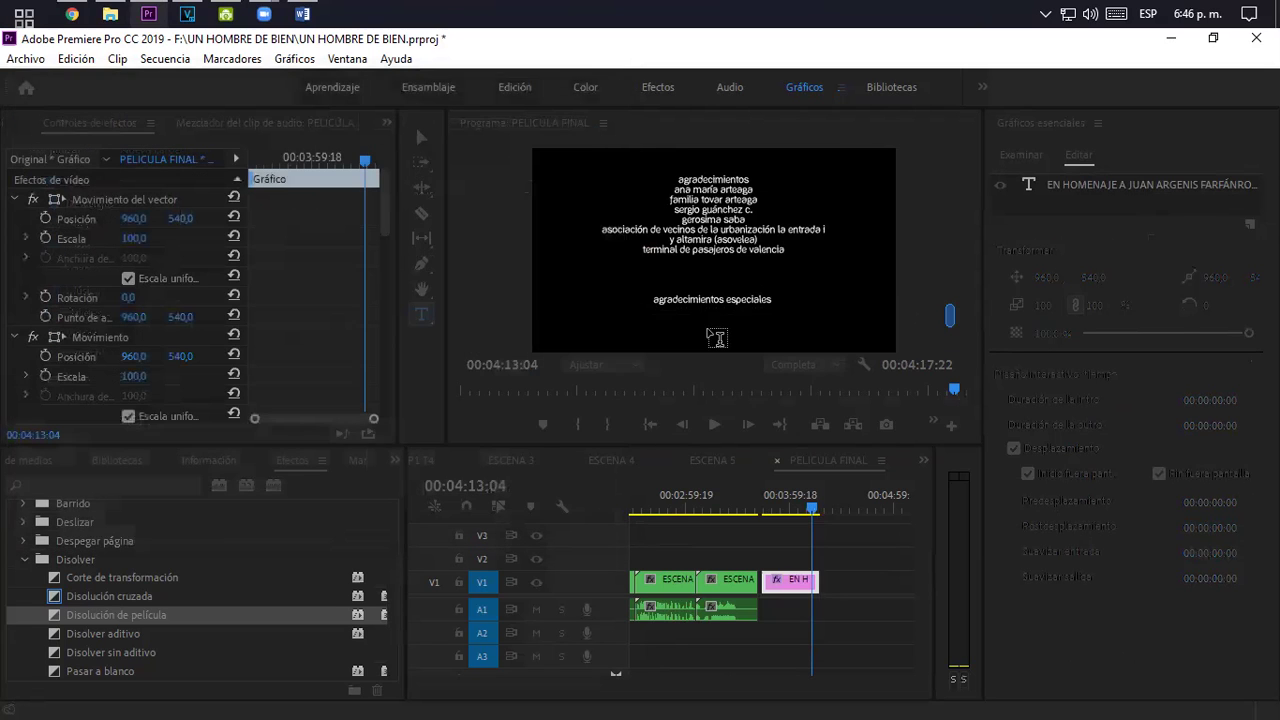
- Select the DTF logo layer and shift its position and anchor point horizontally
{"action": "left_click", "coordinate": [738, 250]}
{"action": "left_click", "coordinate": [738, 250]}
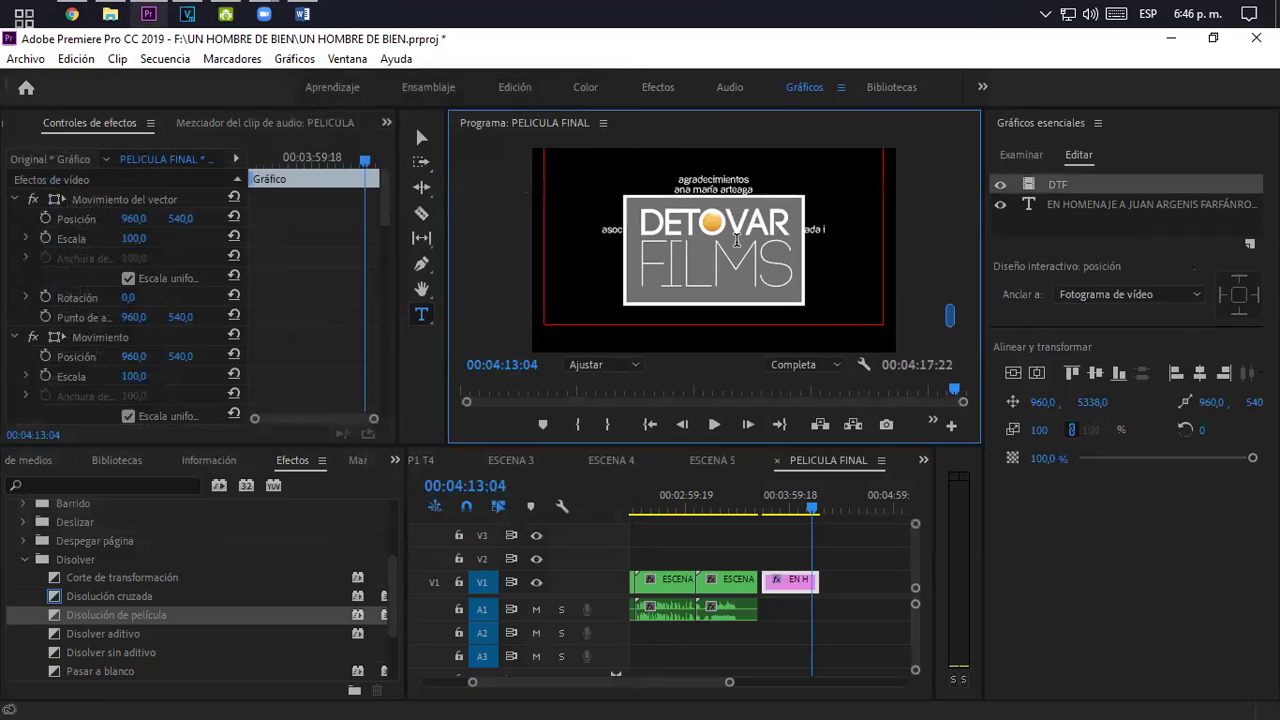
{"action": "mouse_move", "coordinate": [1053, 403]}
{"action": "left_mouse_down"}
{"action": "mouse_move", "coordinate": [980, 403]}
{"action": "mouse_move", "coordinate": [1047, 403]}
{"action": "left_mouse_up"}
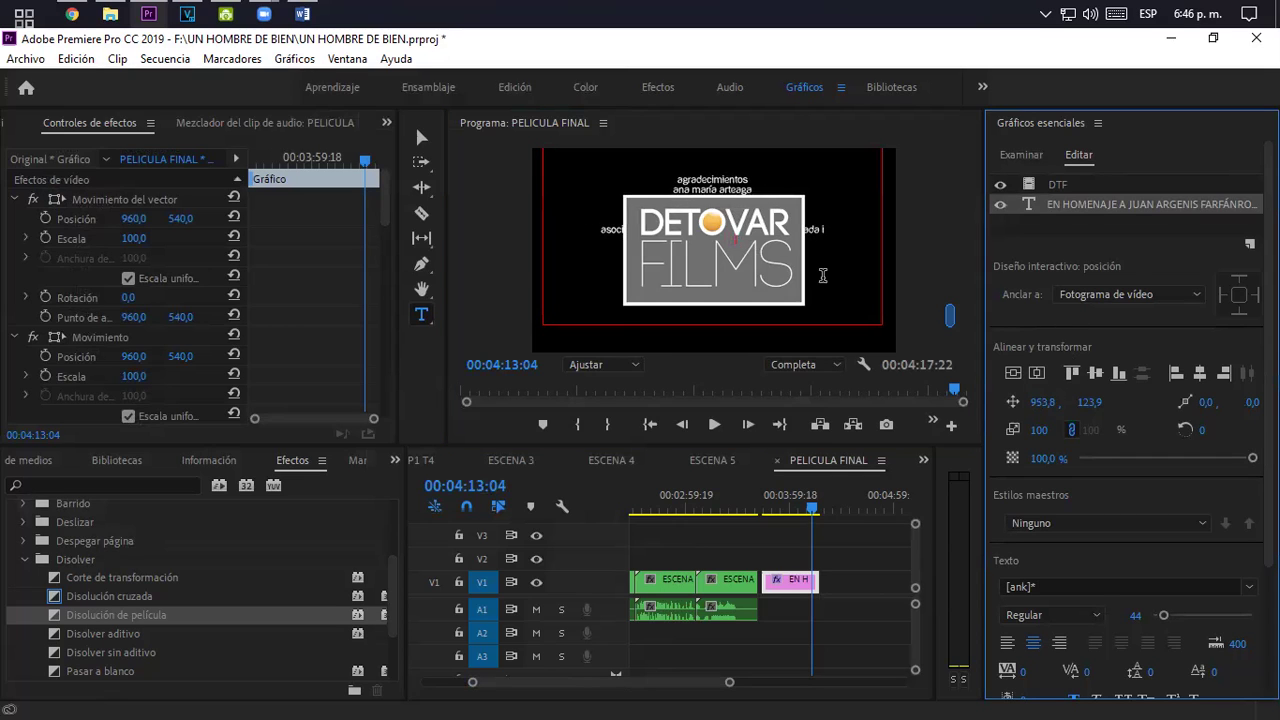
{"action": "left_click", "coordinate": [1070, 184]}
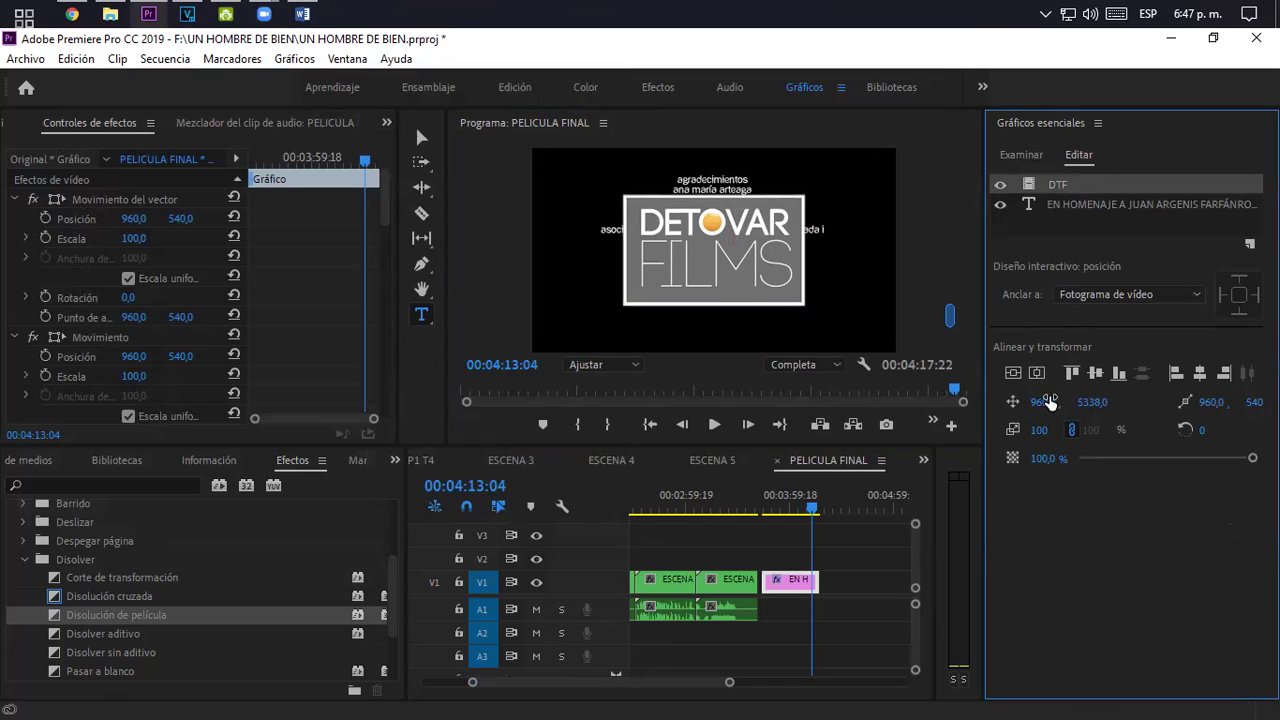
{"action": "left_click_drag", "start_coordinate": [1049, 402], "coordinate": [1095, 402]}
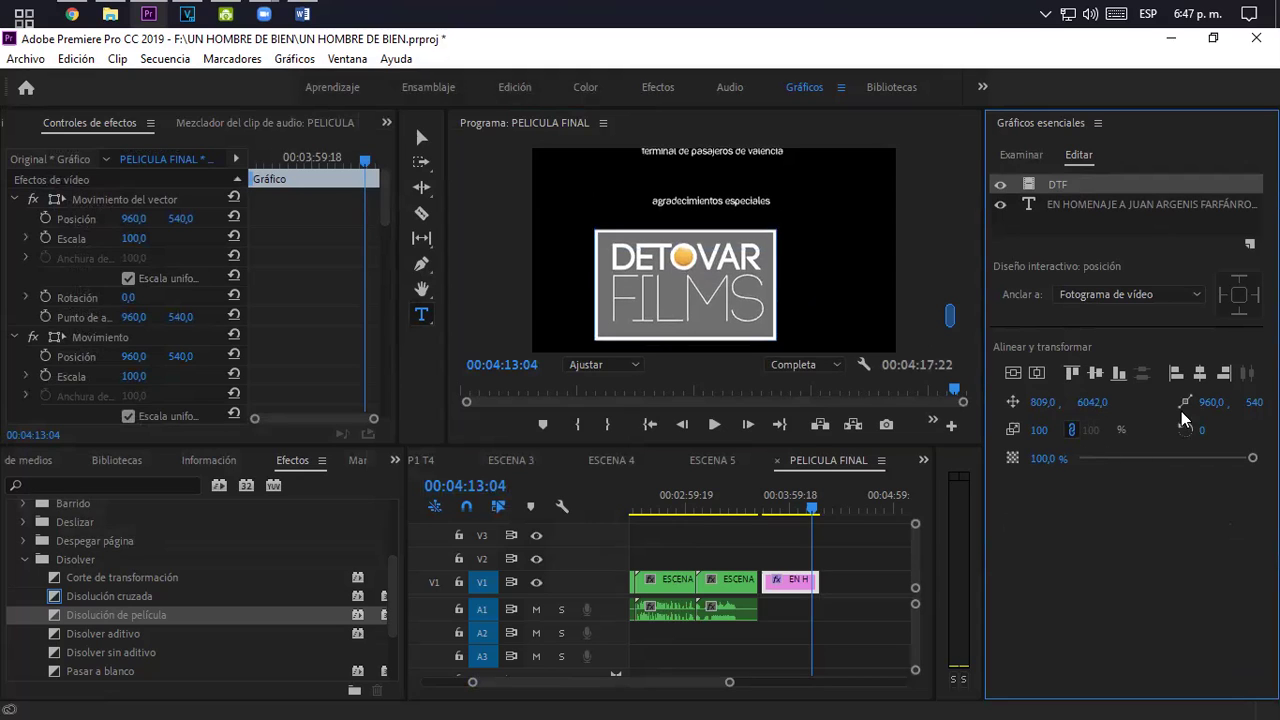
{"action": "left_click_drag", "start_coordinate": [1212, 402], "coordinate": [1213, 402]}
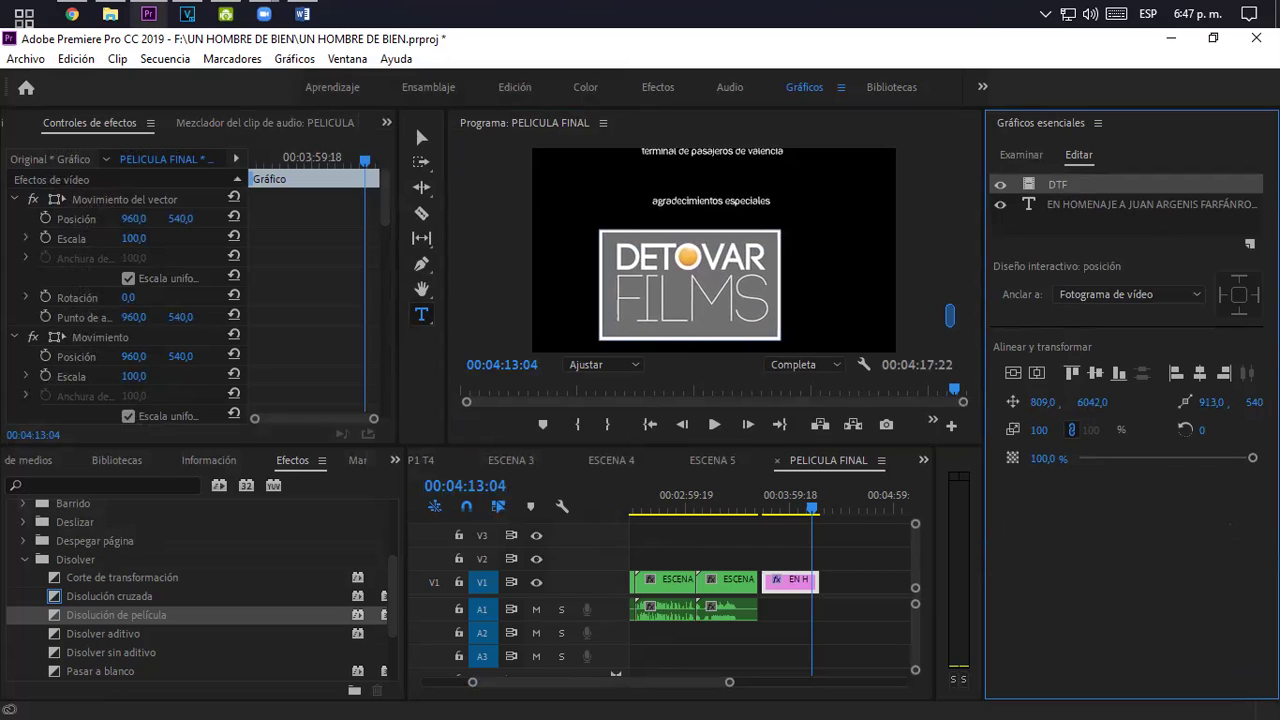
- Scale the DTF logo down to 40 and place it below agradecimientos especiales
{"action": "left_click", "coordinate": [1038, 430]}
{"action": "type", "text": "63"}
{"action": "key", "text": "Return"}
{"action": "left_click_drag", "start_coordinate": [1038, 430], "coordinate": [1046, 428]}
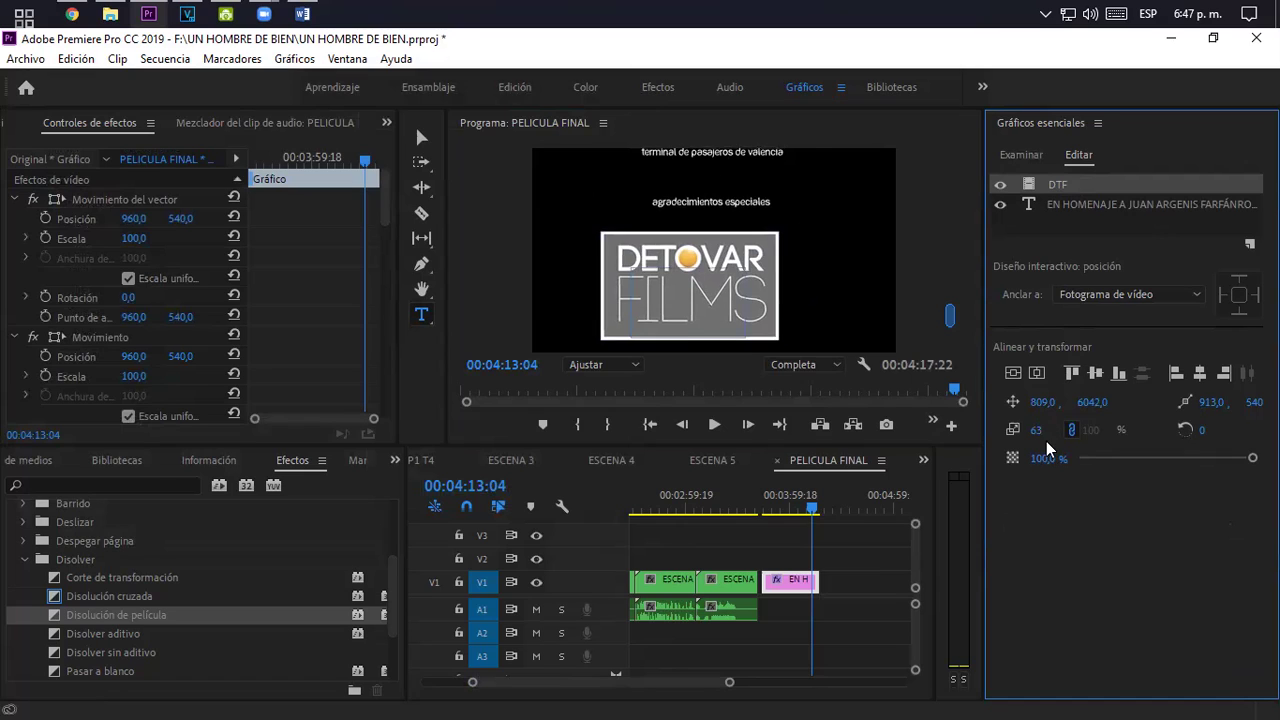
{"action": "left_click", "coordinate": [1038, 430]}
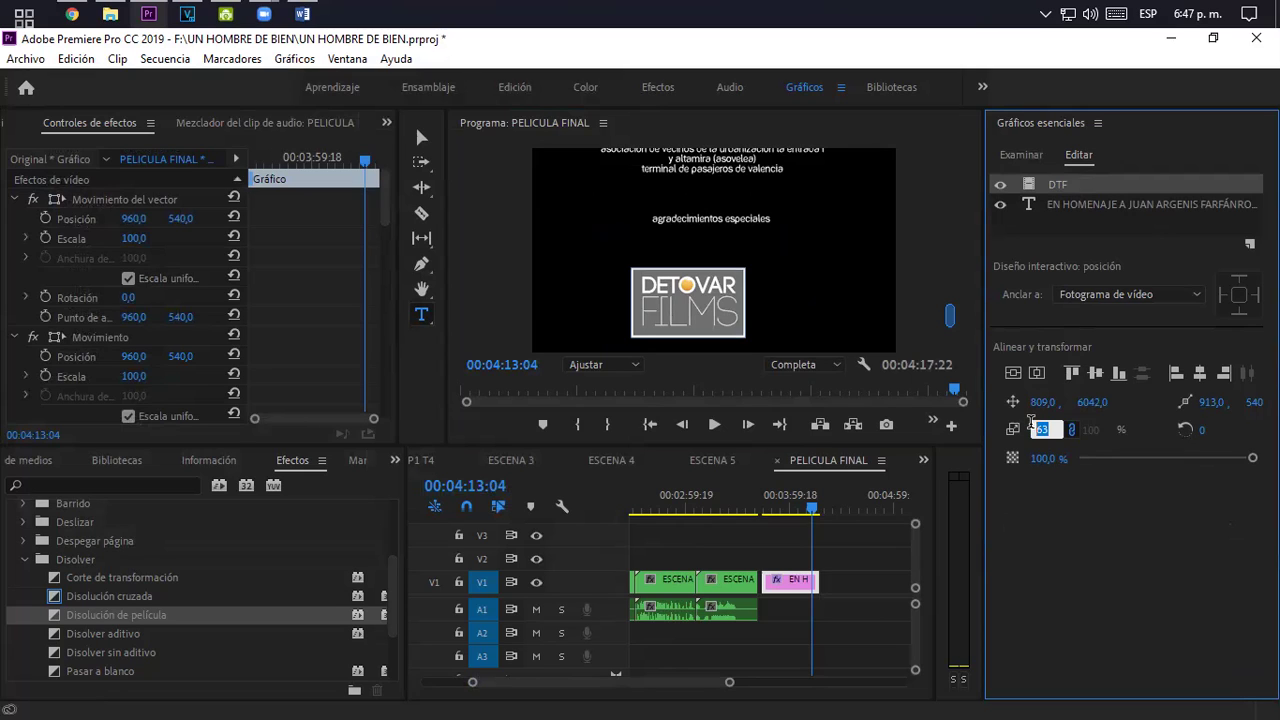
{"action": "key", "text": "Return"}
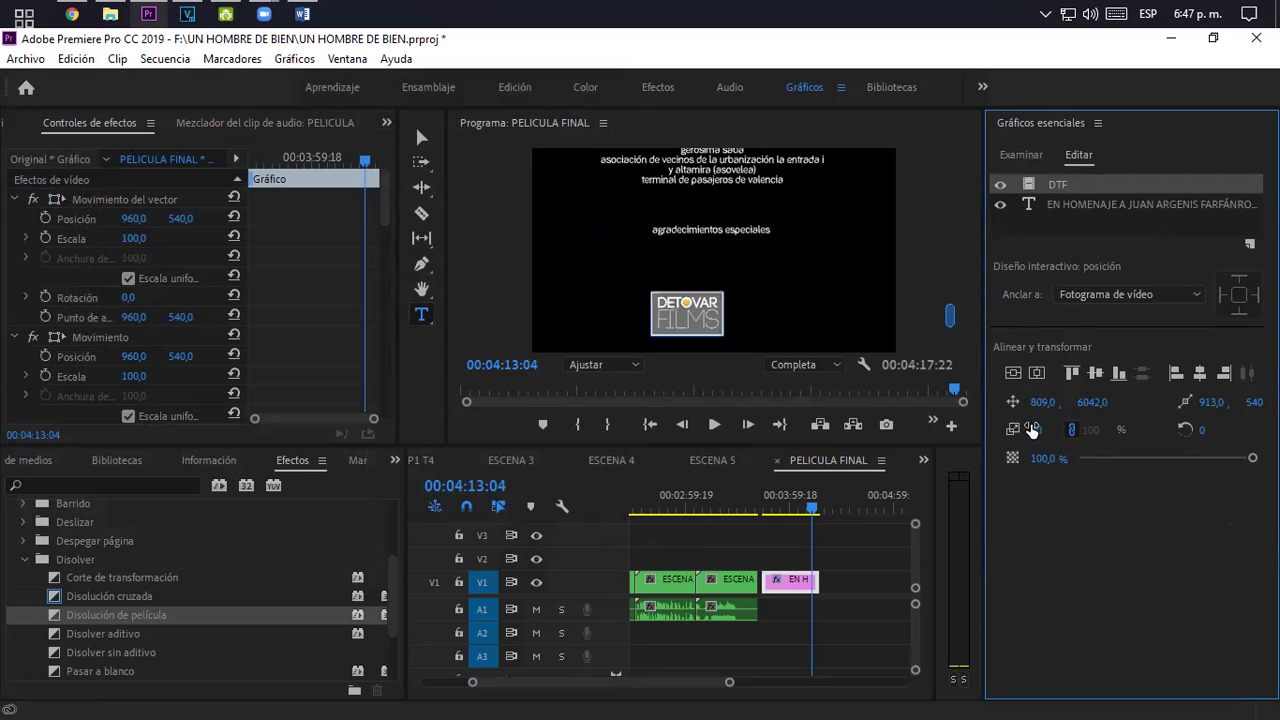
{"action": "left_click_drag", "start_coordinate": [1042, 402], "coordinate": [990, 402]}
{"action": "mouse_move", "coordinate": [1098, 402]}
{"action": "left_mouse_down"}
{"action": "mouse_move", "coordinate": [1110, 410]}
{"action": "mouse_move", "coordinate": [1085, 401]}
{"action": "left_mouse_up"}
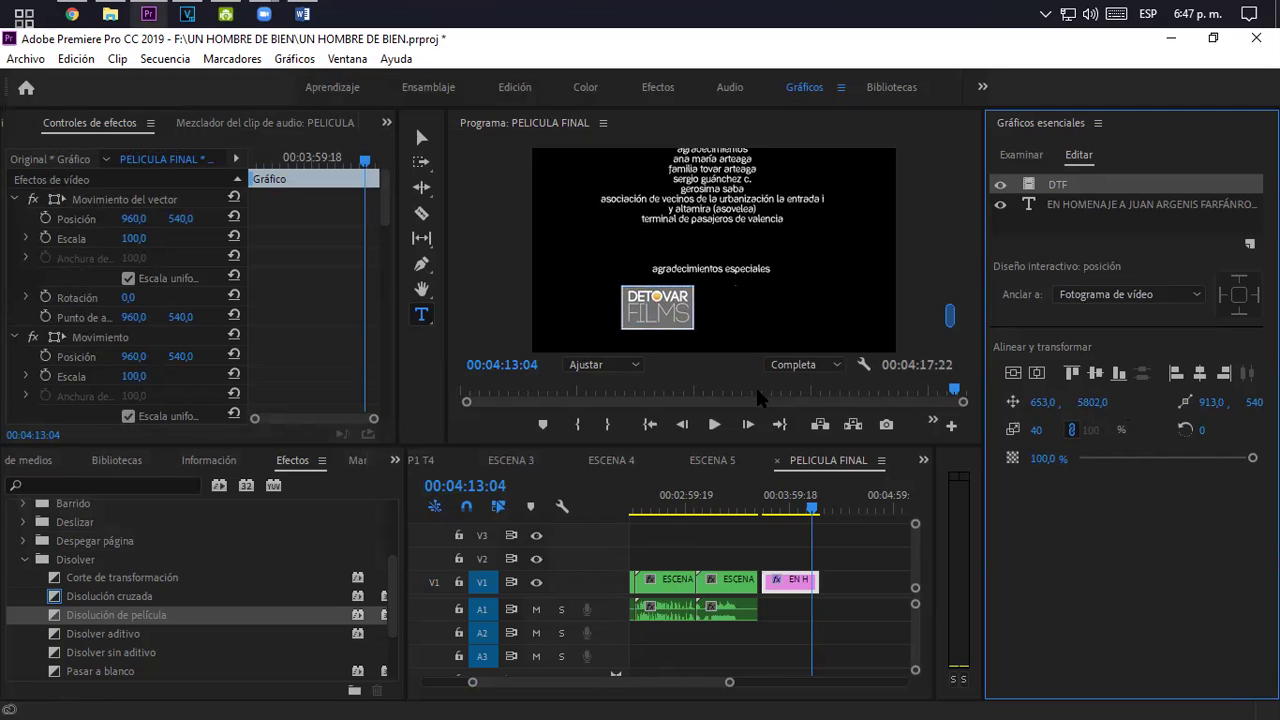
{"action": "left_click", "coordinate": [1061, 206]}
{"action": "left_click", "coordinate": [1061, 186]}
{"action": "left_click", "coordinate": [806, 507]}
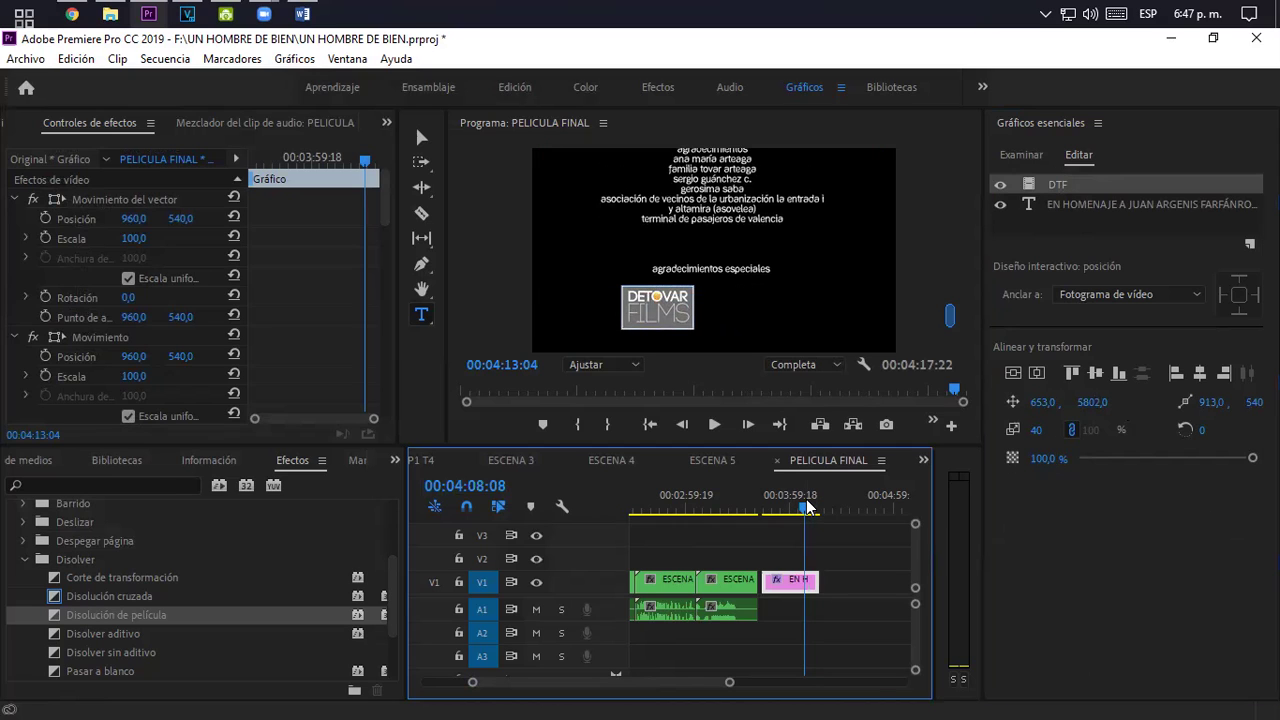
{"action": "key", "text": "space"}
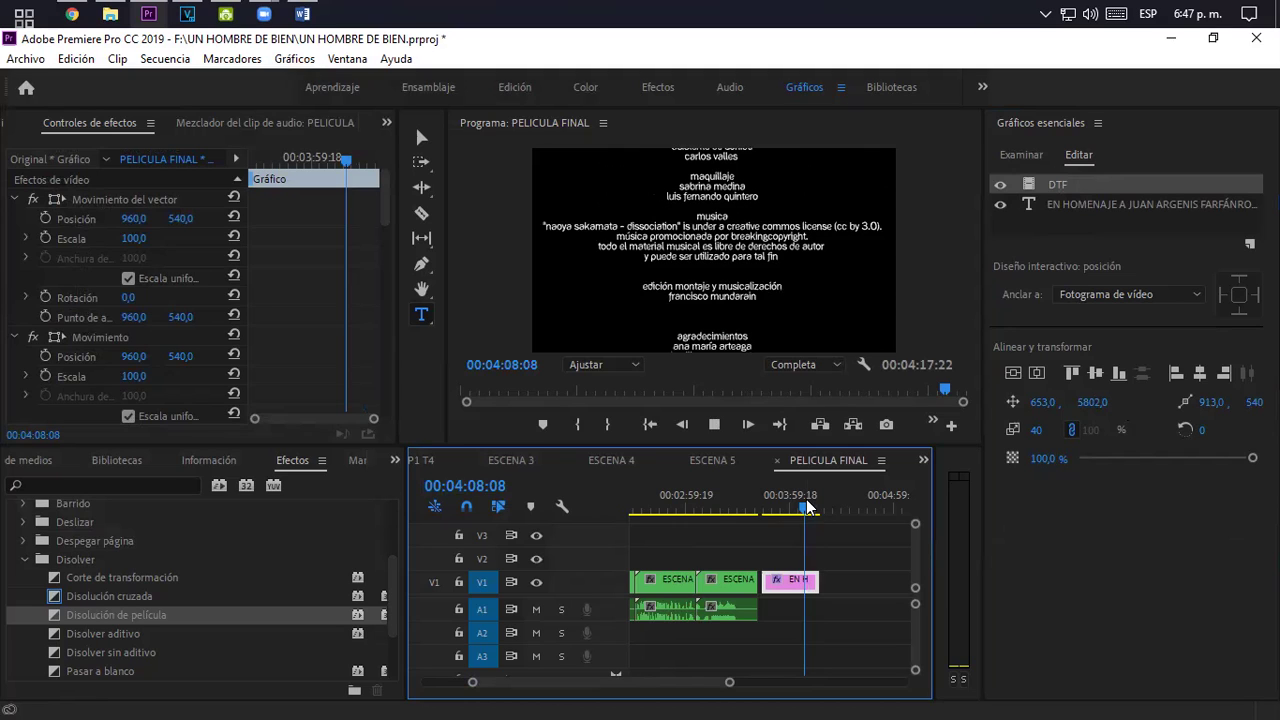
{"action": "key", "text": "space"}
{"action": "left_click", "coordinate": [950, 300]}
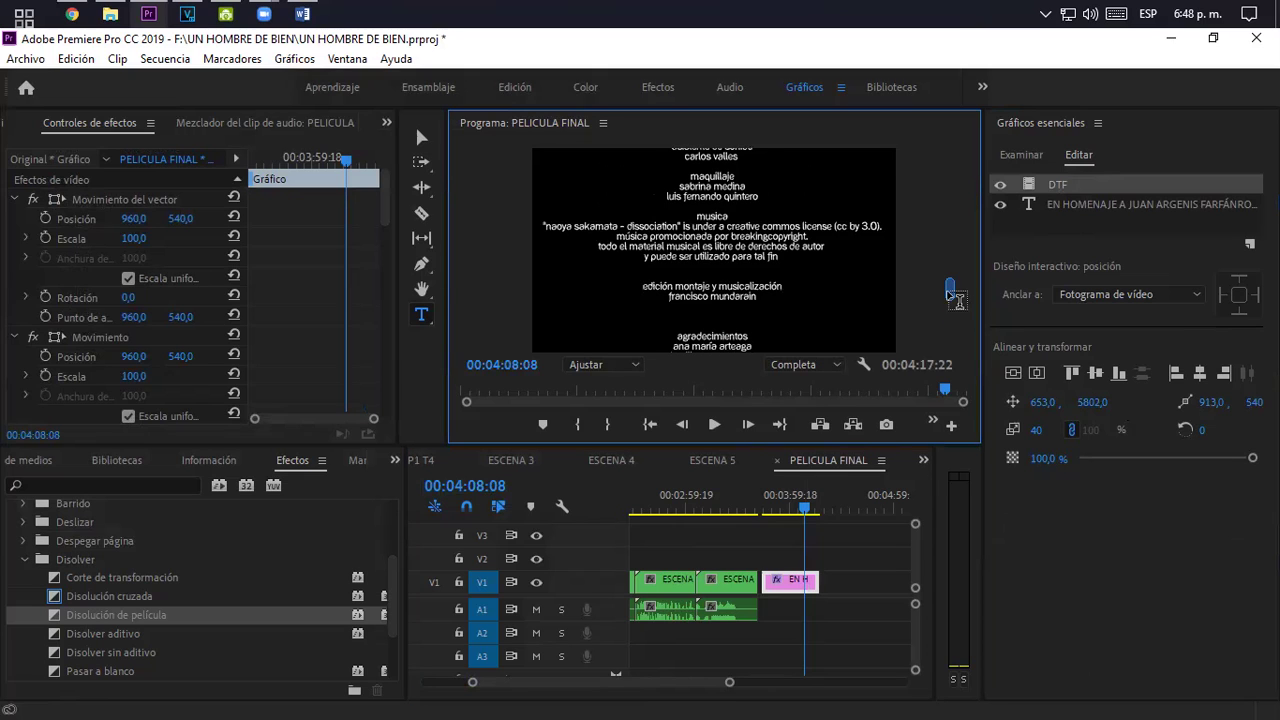
{"action": "left_click", "coordinate": [957, 303]}
{"action": "left_click", "coordinate": [949, 332]}
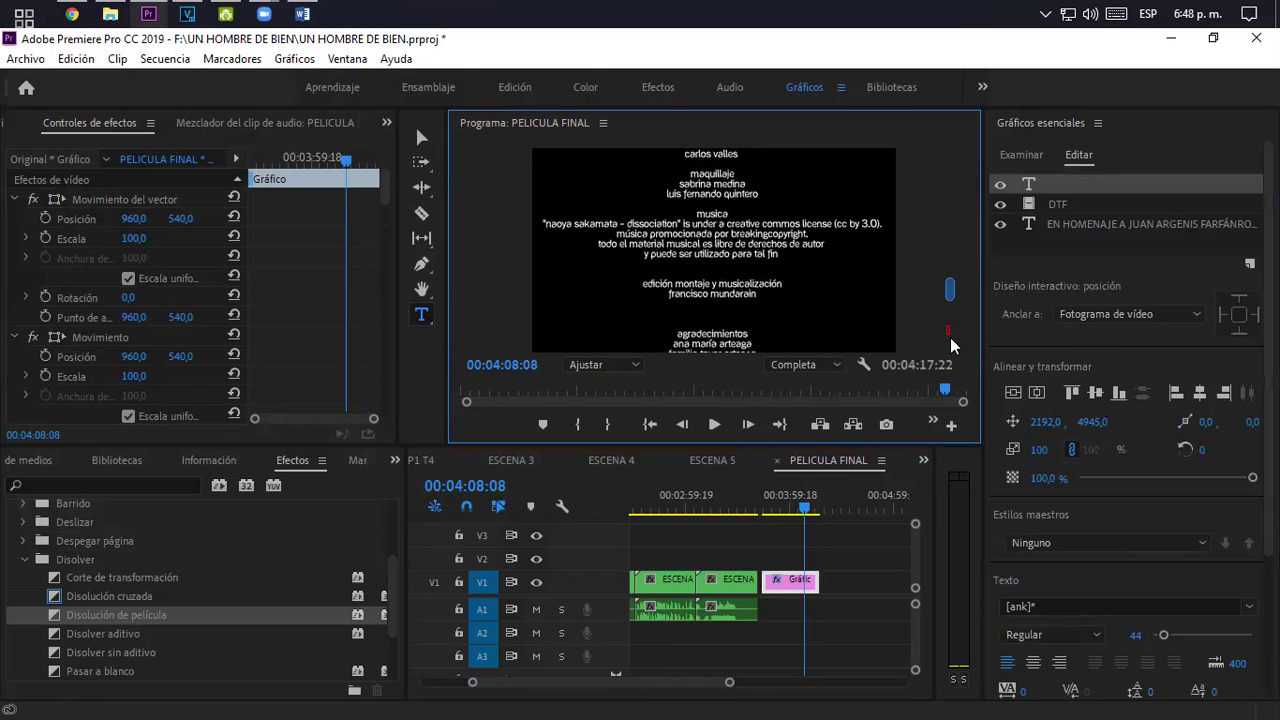
{"action": "scroll", "coordinate": [951, 345], "scroll_direction": "down", "scroll_amount": 5}
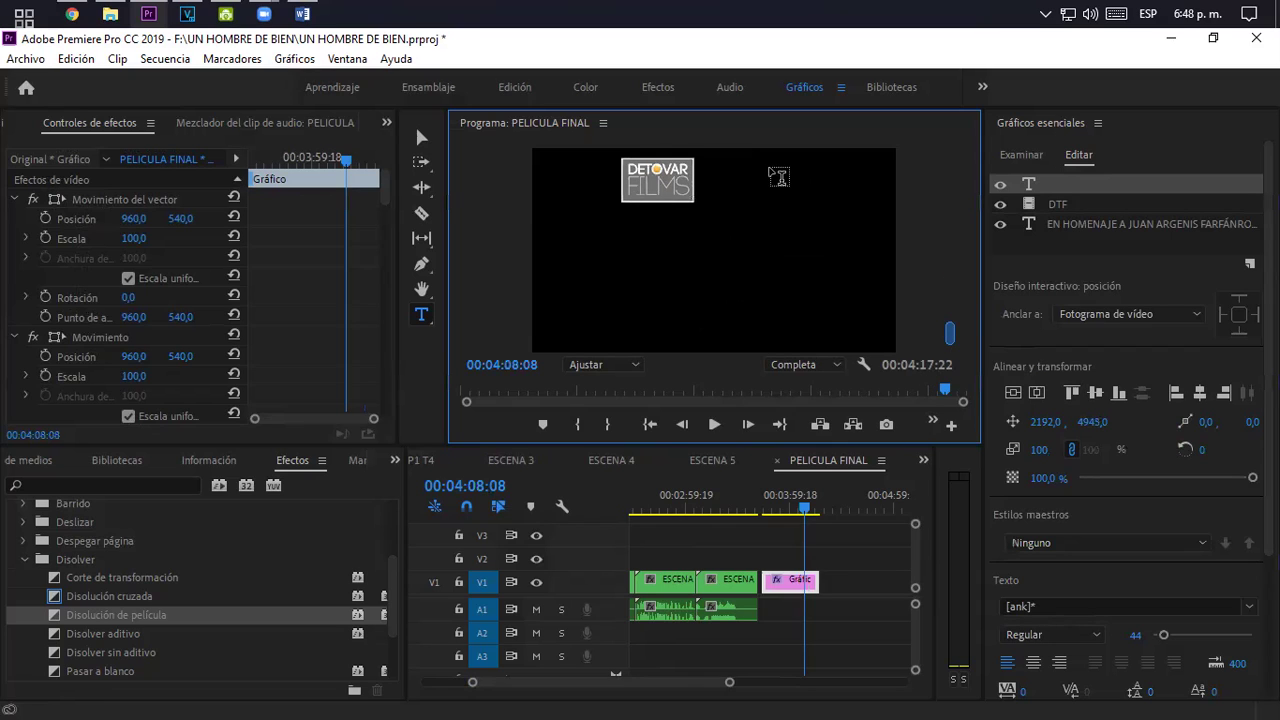
{"action": "right_click", "coordinate": [1068, 184]}
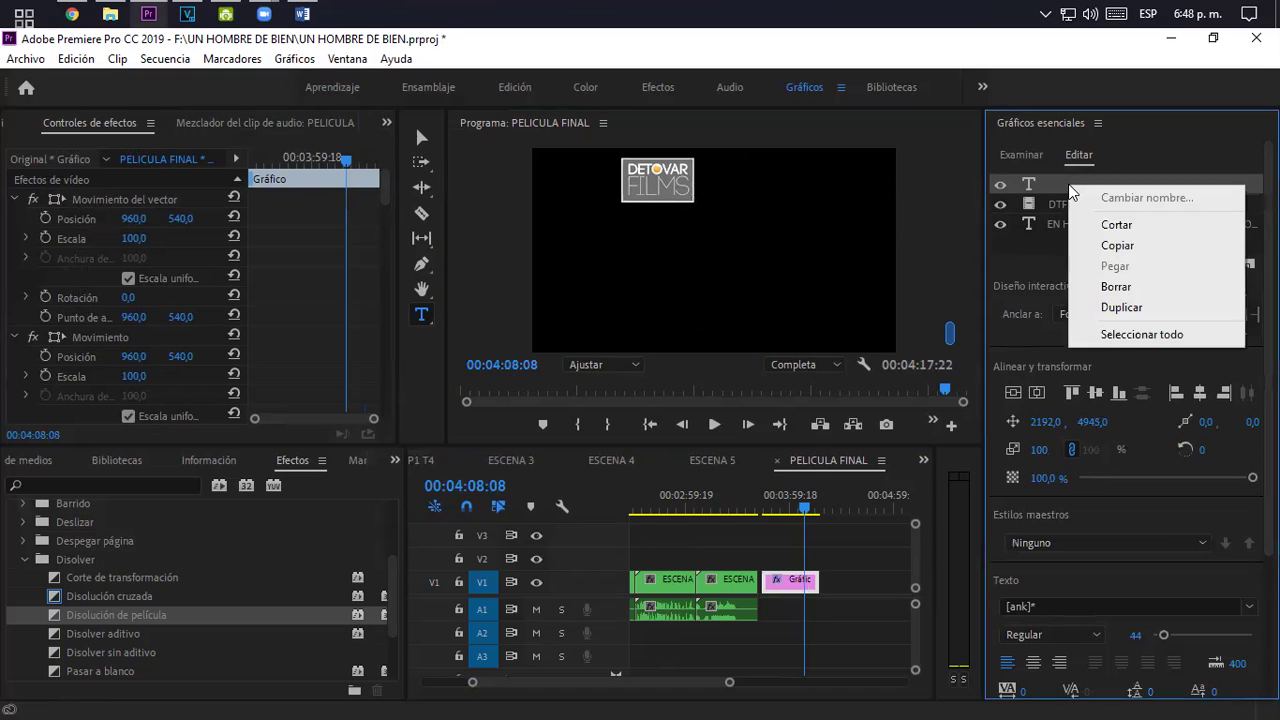
{"action": "left_click", "coordinate": [1105, 288]}
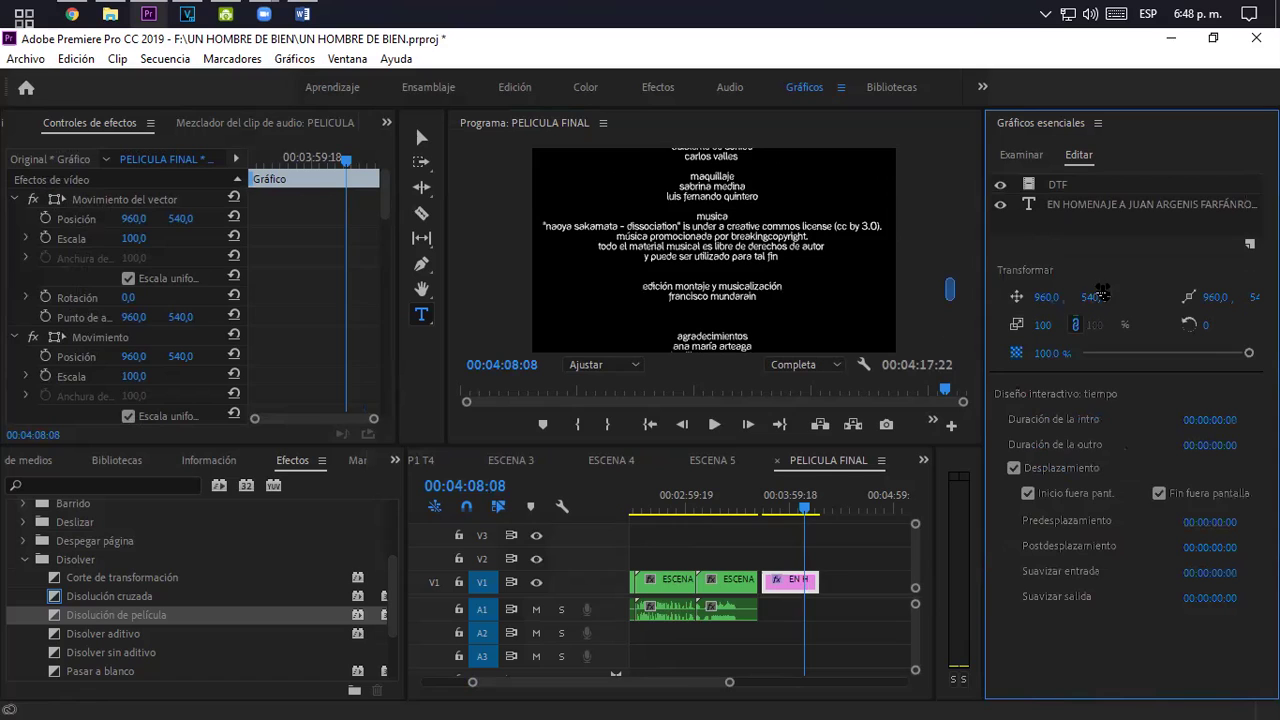
{"action": "left_click_drag", "start_coordinate": [950, 295], "coordinate": [951, 319]}
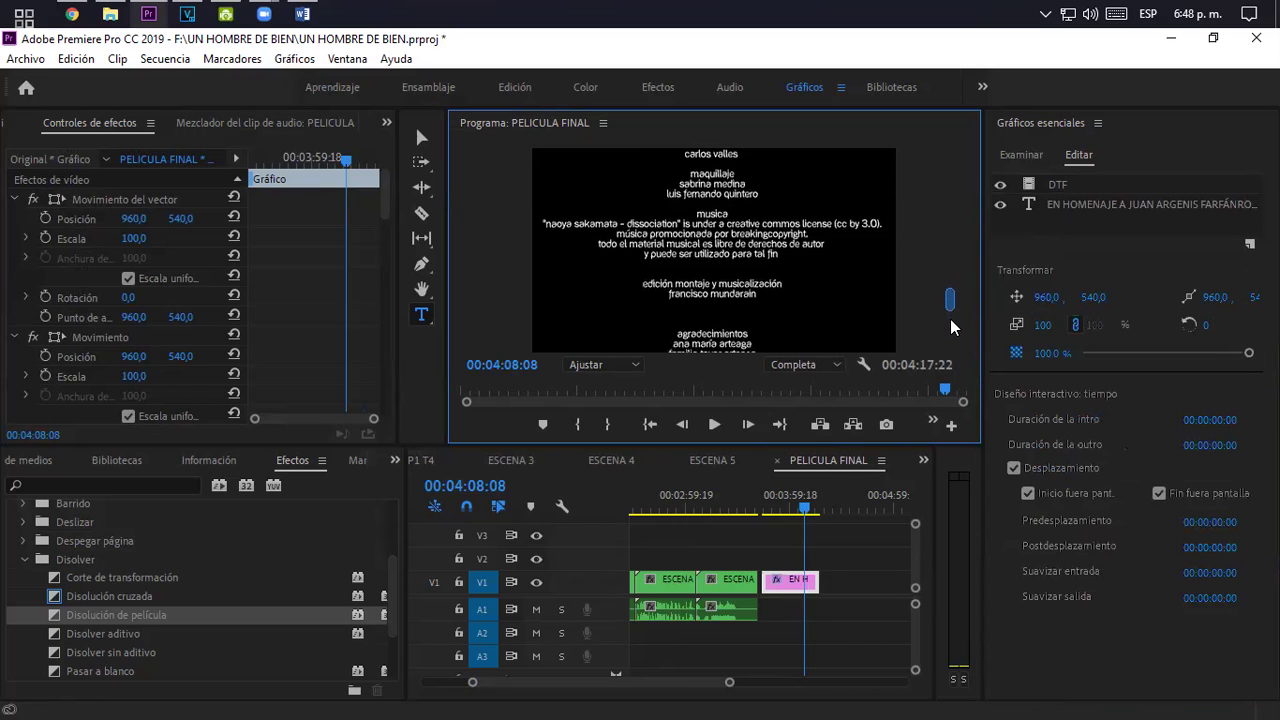
{"action": "scroll", "coordinate": [952, 332], "scroll_direction": "down", "scroll_amount": 3}
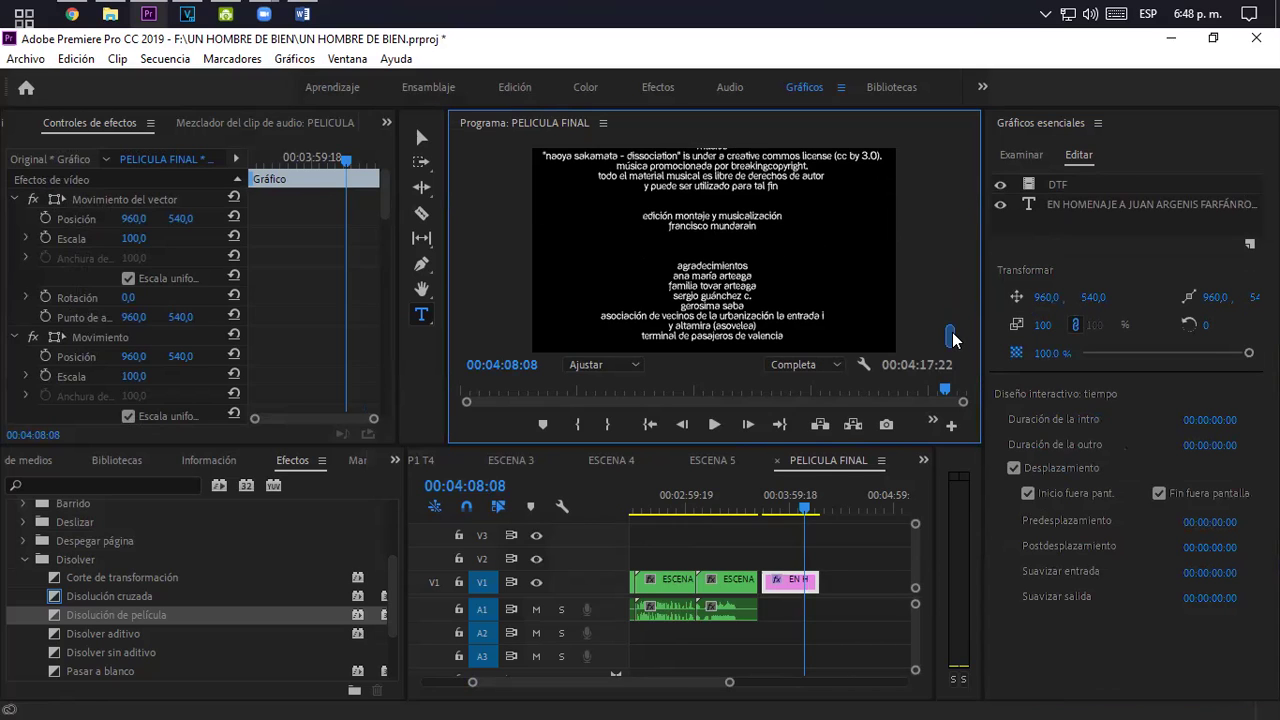
{"action": "scroll", "coordinate": [952, 338], "scroll_direction": "down", "scroll_amount": 5}
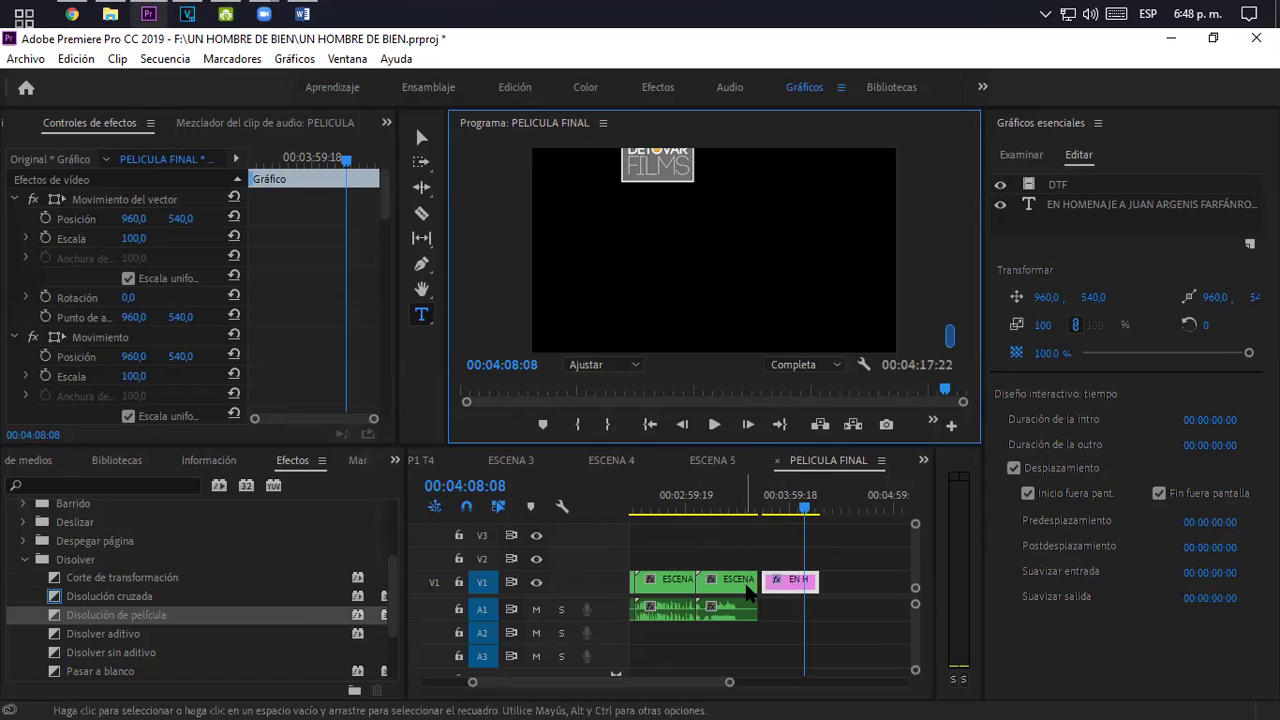
- Move the playhead back to about 03:30 in the film scenes and switch to the Edición workspace
{"action": "left_click", "coordinate": [752, 507]}
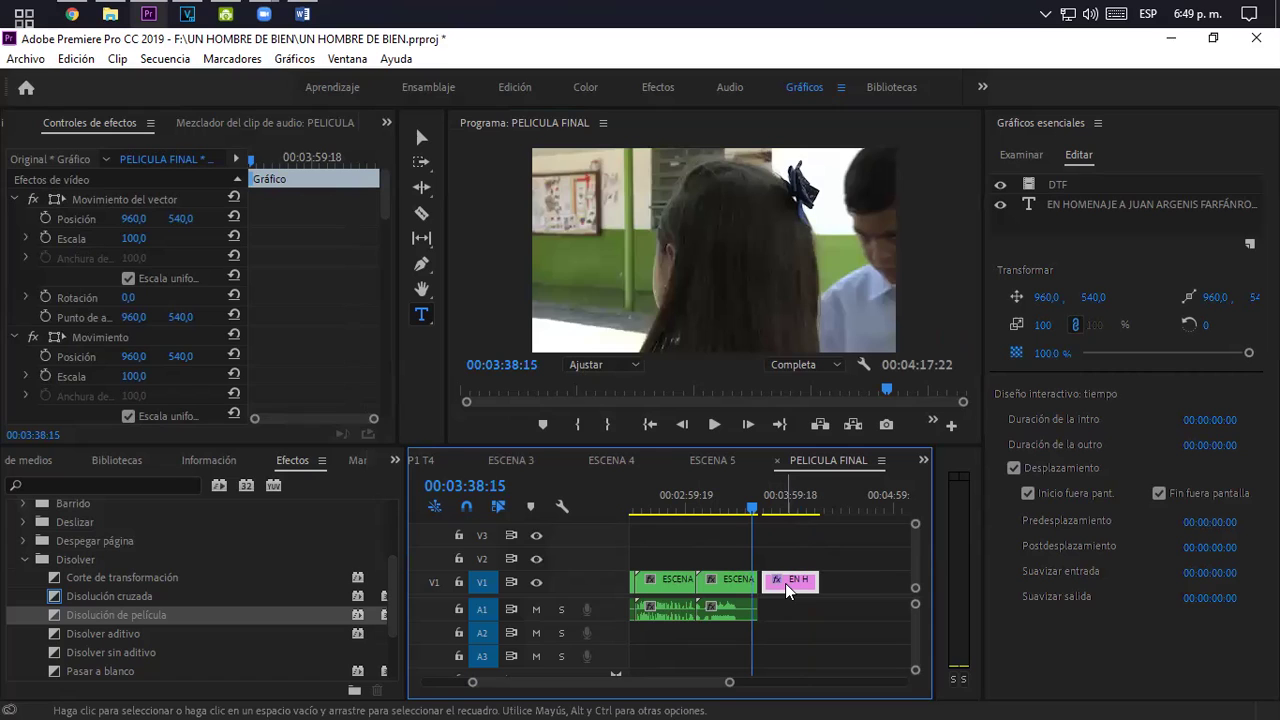
{"action": "left_click_drag", "start_coordinate": [710, 493], "coordinate": [740, 493]}
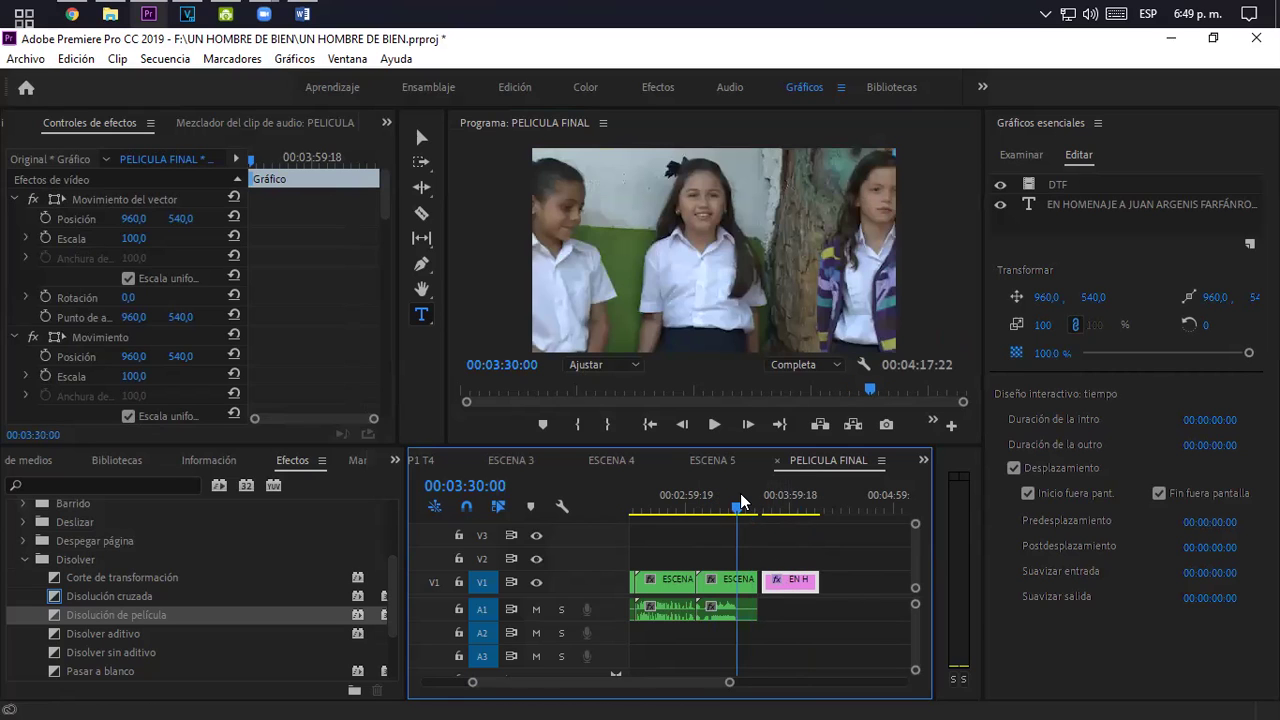
{"action": "left_click", "coordinate": [507, 85]}
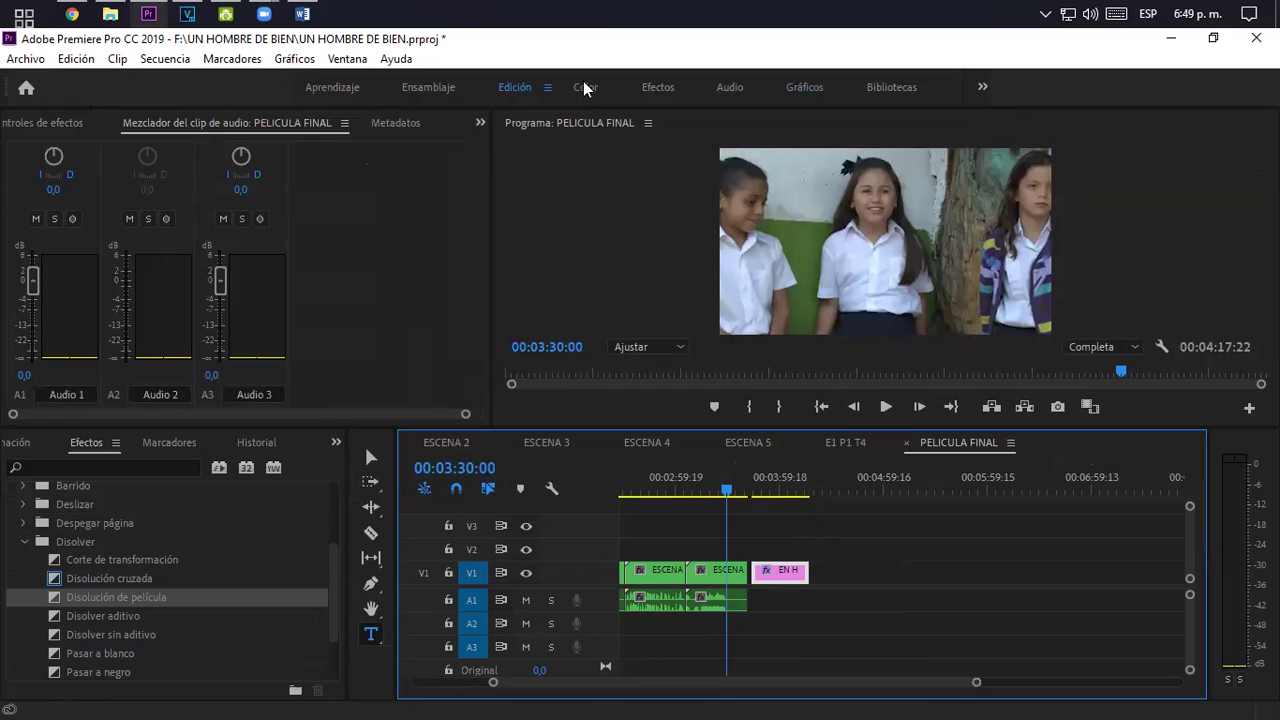
- Check the CREDITOS EL VIAJE Word document, then return to the Premiere project
{"action": "left_click", "coordinate": [603, 8]}
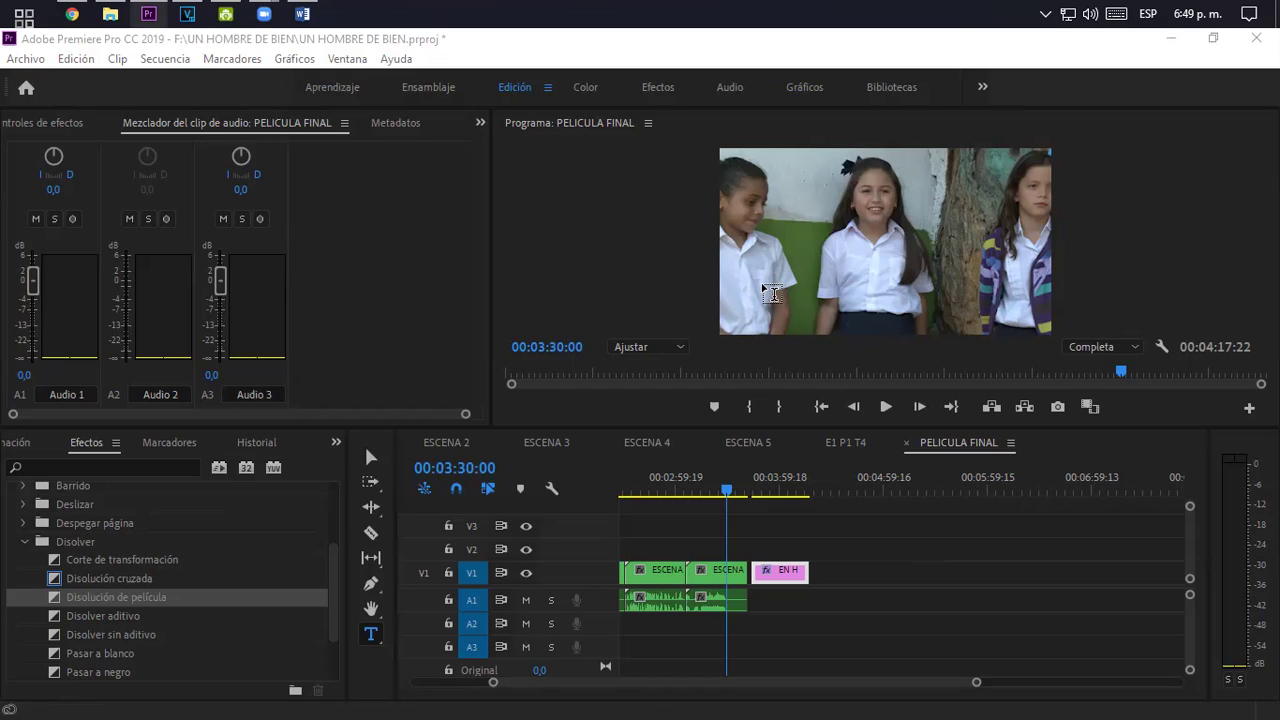
{"action": "left_click", "coordinate": [303, 13]}
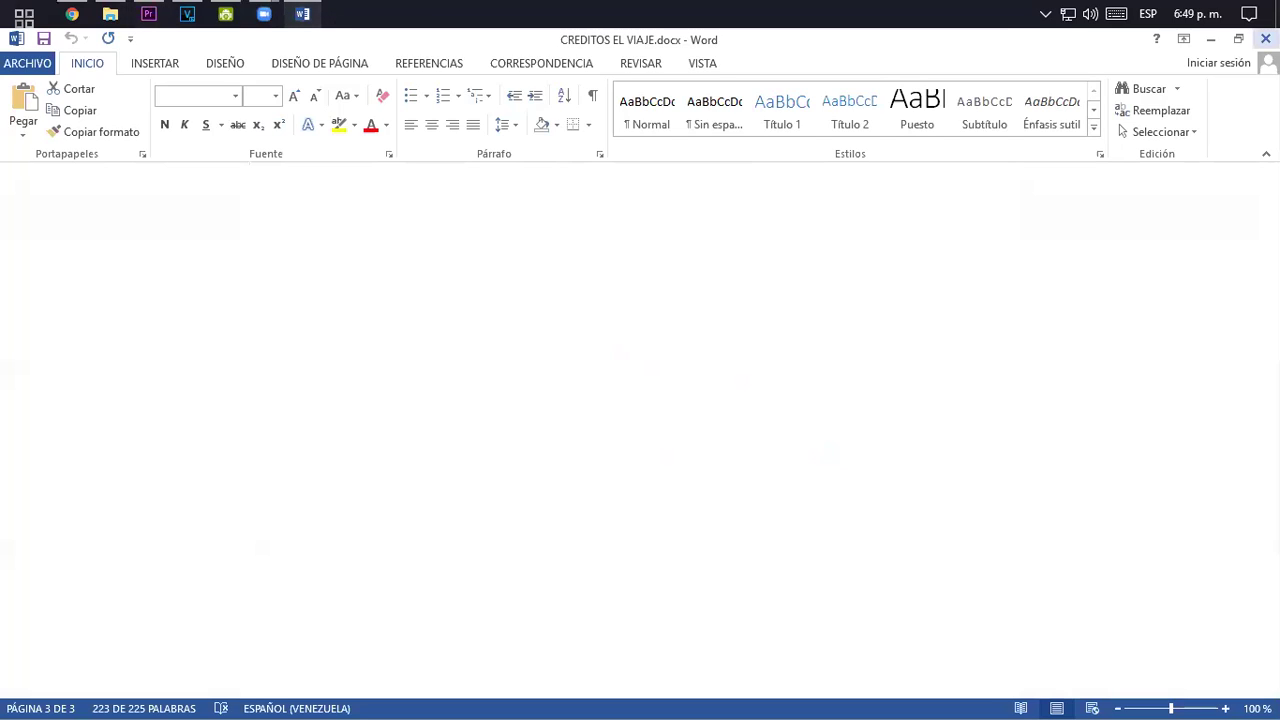
{"action": "key", "text": "alt+Tab"}
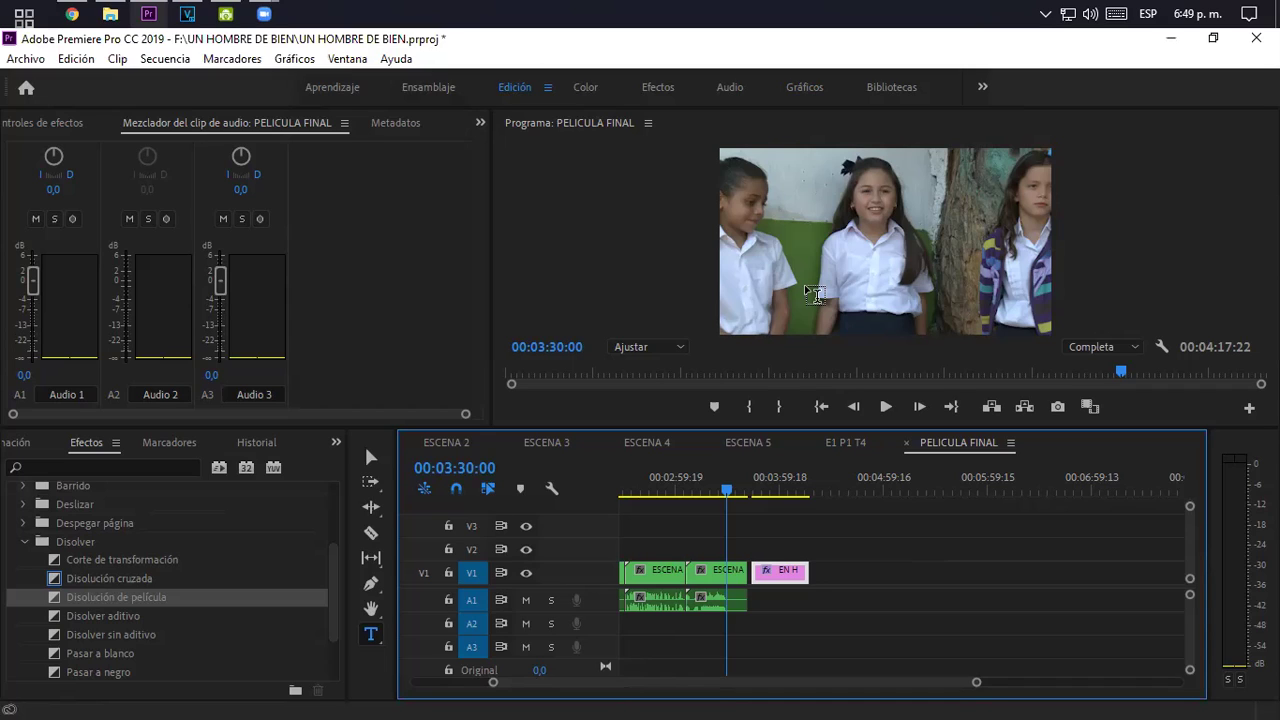
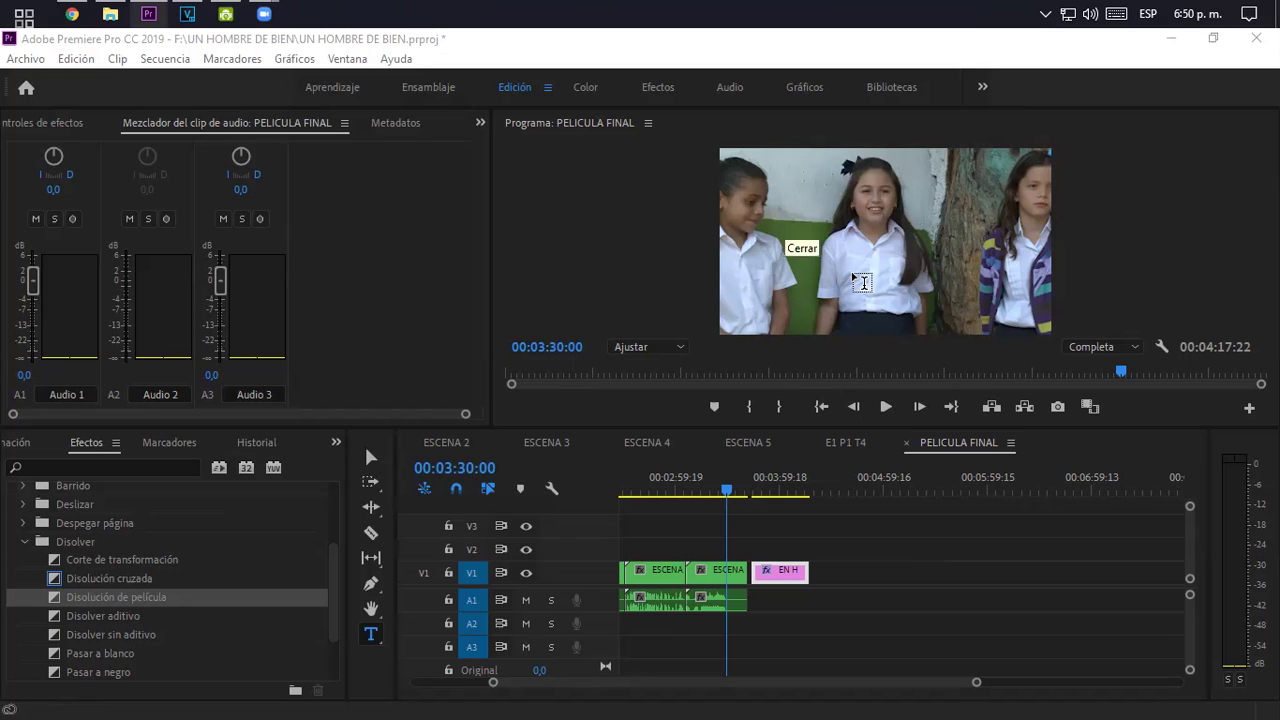
- Zoom the timeline out and drag the E1 P1 T4 sequence tab into the first slot
{"action": "scroll", "coordinate": [978, 683], "scroll_direction": "down", "scroll_amount": 6}
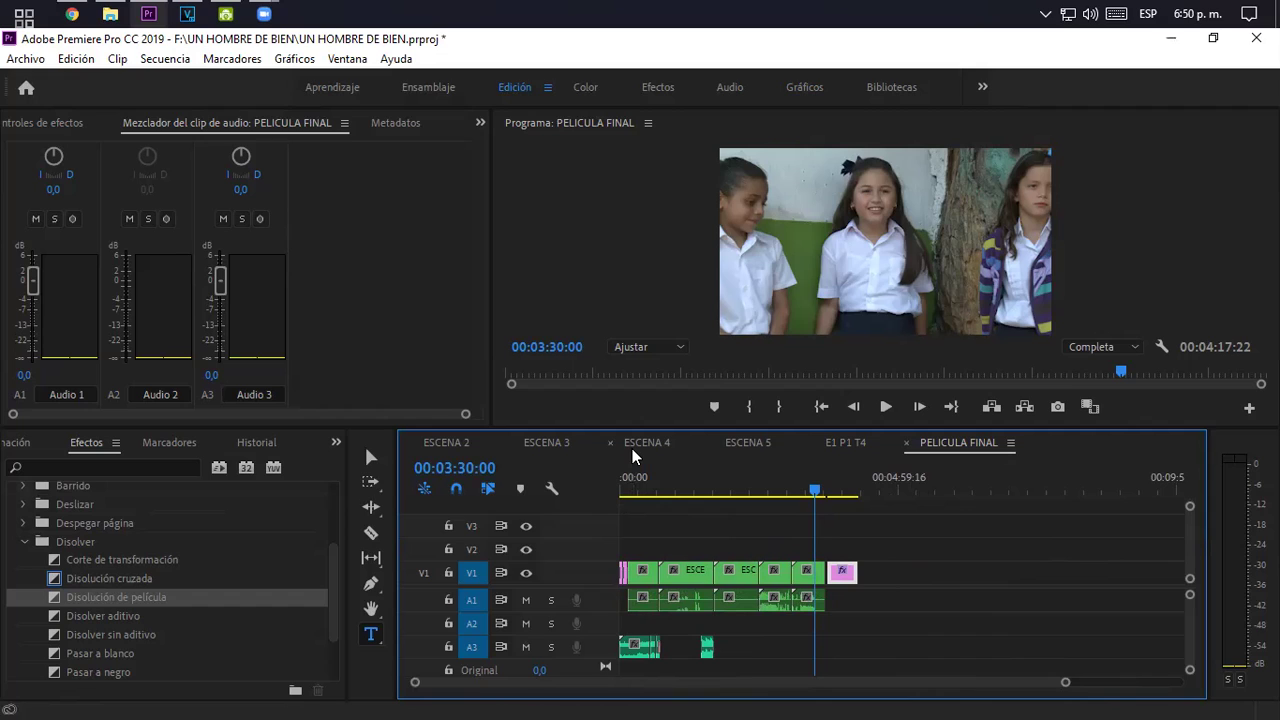
{"action": "left_click_drag", "start_coordinate": [832, 442], "coordinate": [429, 442]}
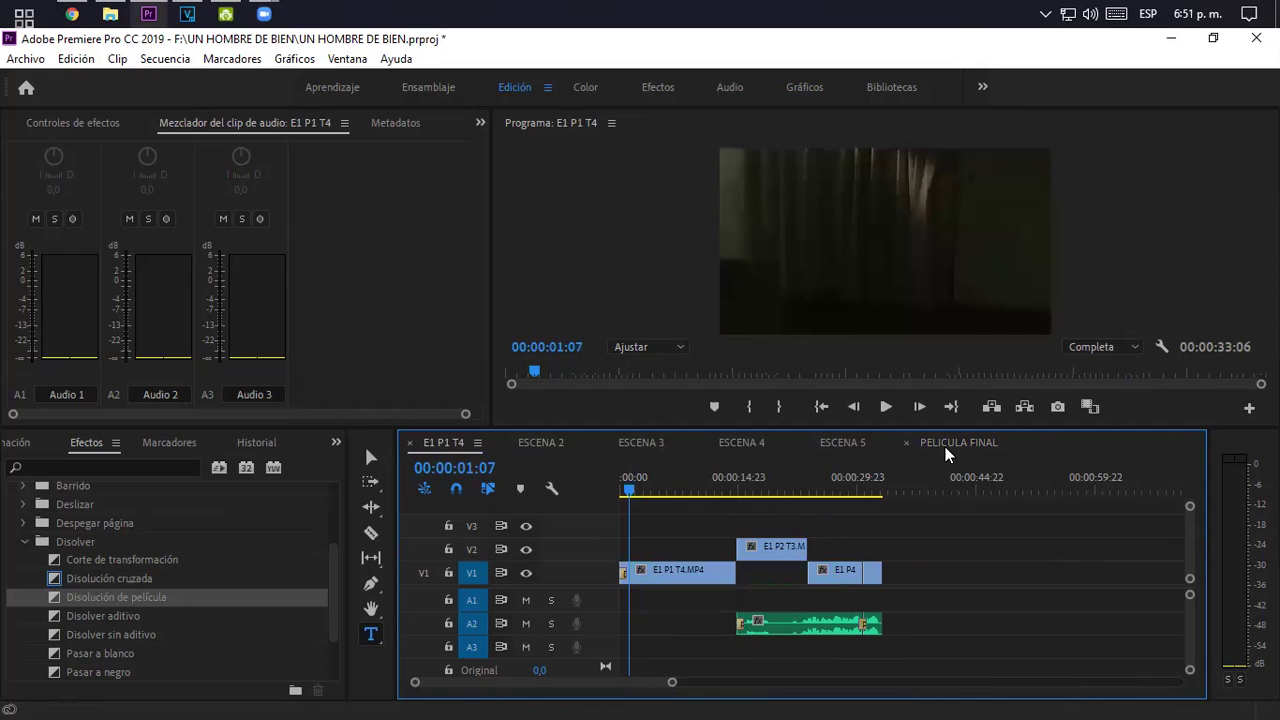
- Show Effect Controls and inspect the E2 P2 T2 clip at 00:00:40:18 in ESCENA 2
{"action": "left_click", "coordinate": [477, 123]}
{"action": "left_click", "coordinate": [493, 159]}
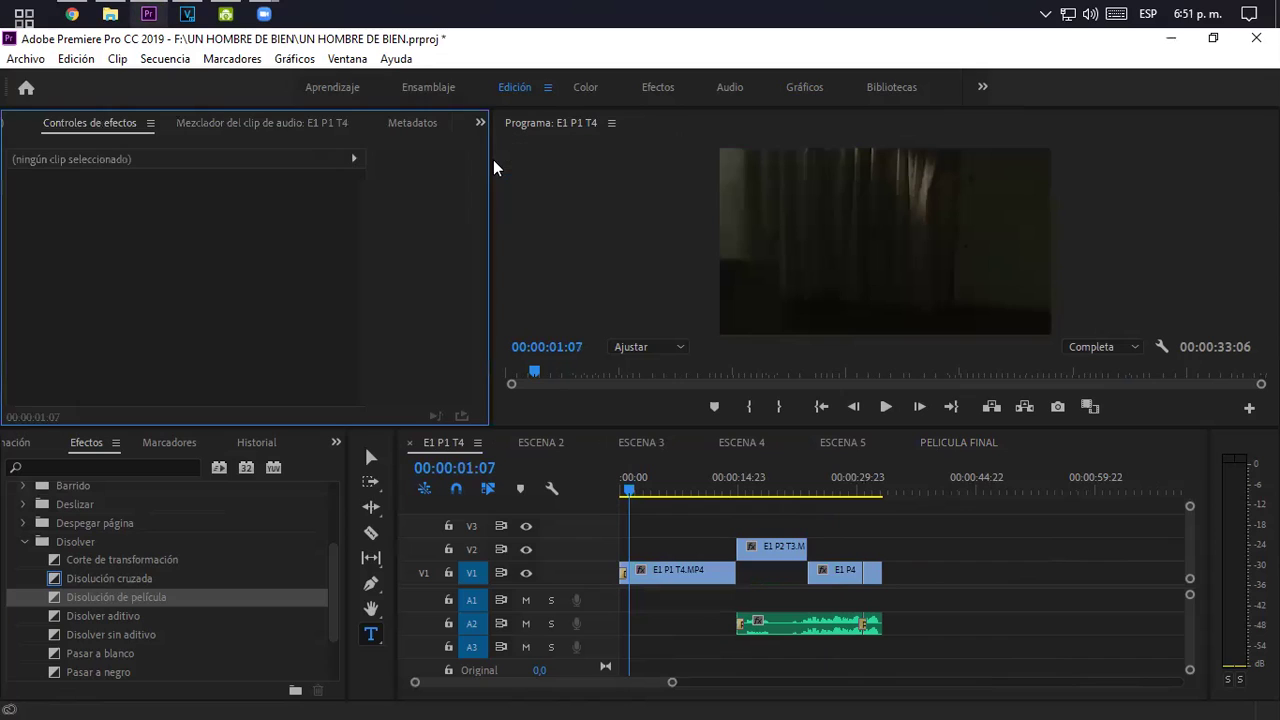
{"action": "left_click", "coordinate": [551, 442]}
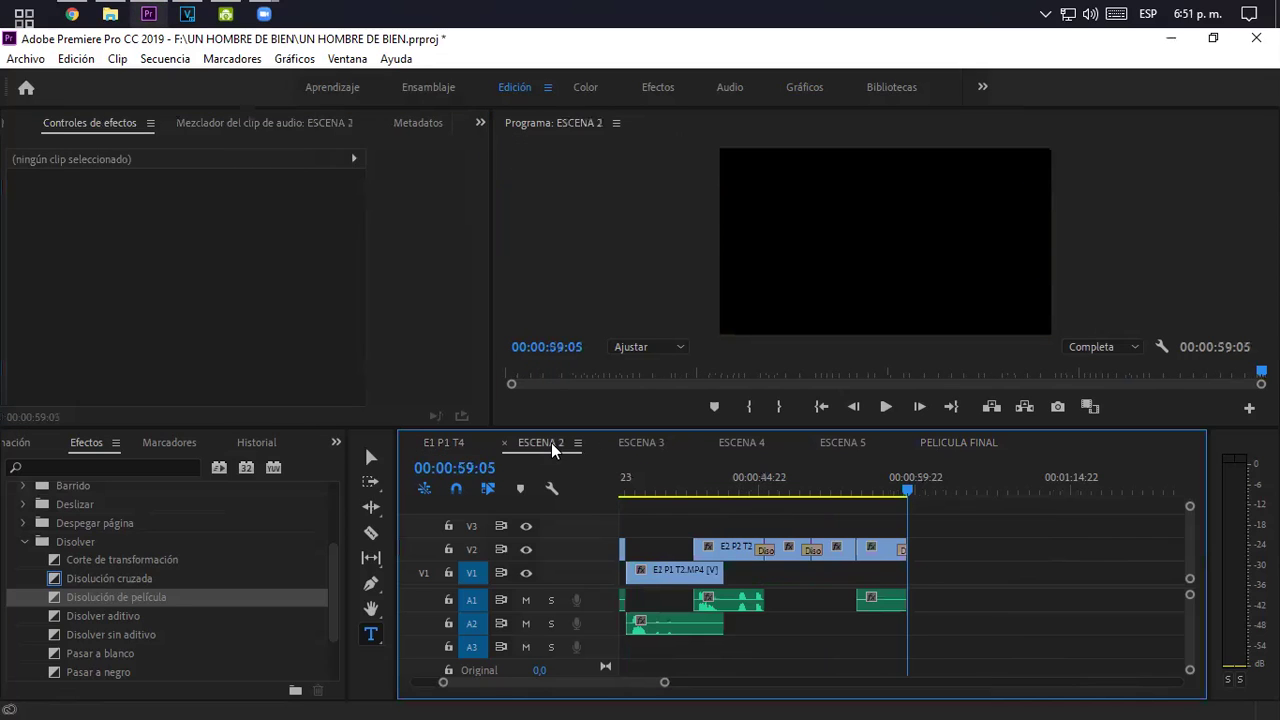
{"action": "left_click", "coordinate": [716, 488]}
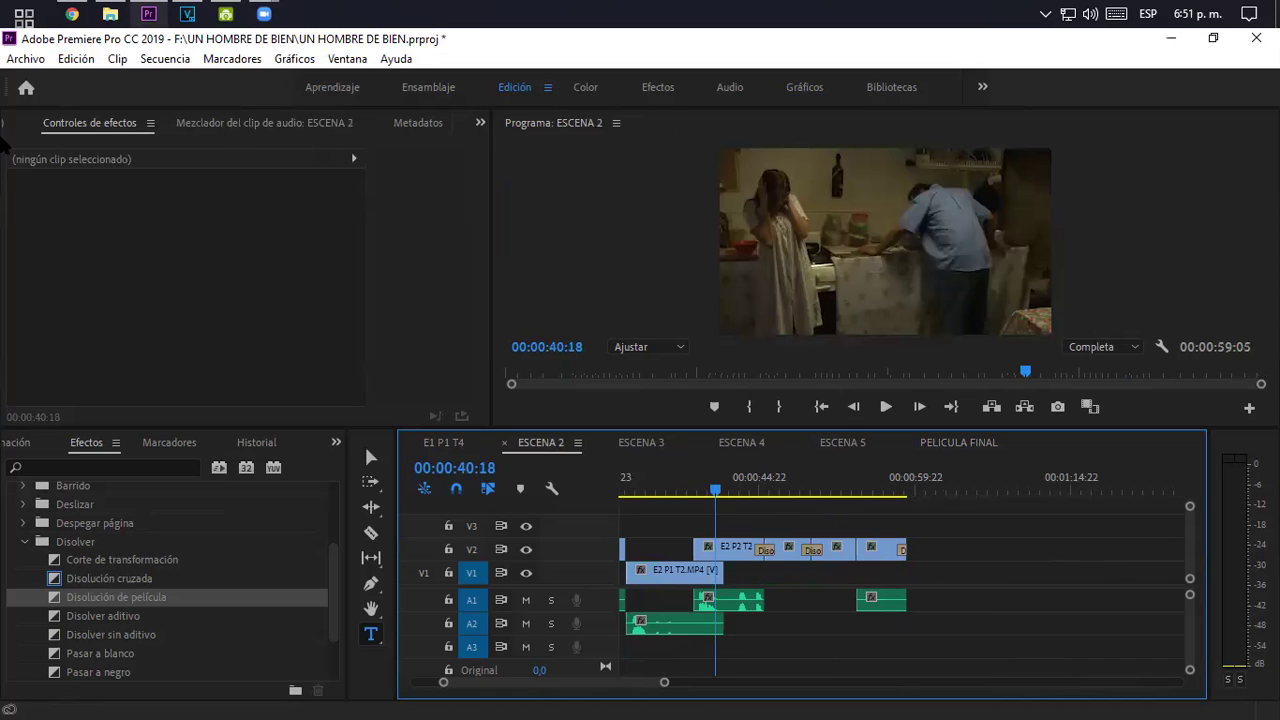
{"action": "left_click", "coordinate": [733, 546]}
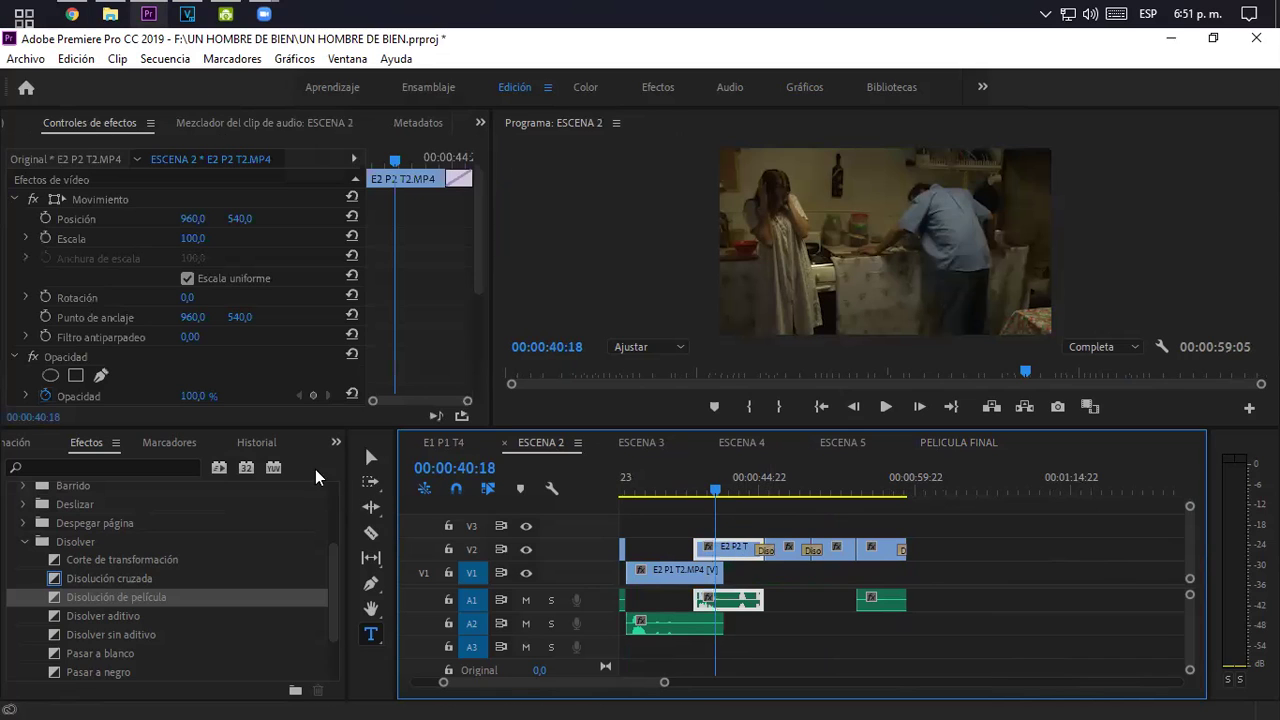
- Return to the Selection tool and switch back to the PELICULA FINAL sequence
{"action": "left_click", "coordinate": [367, 458]}
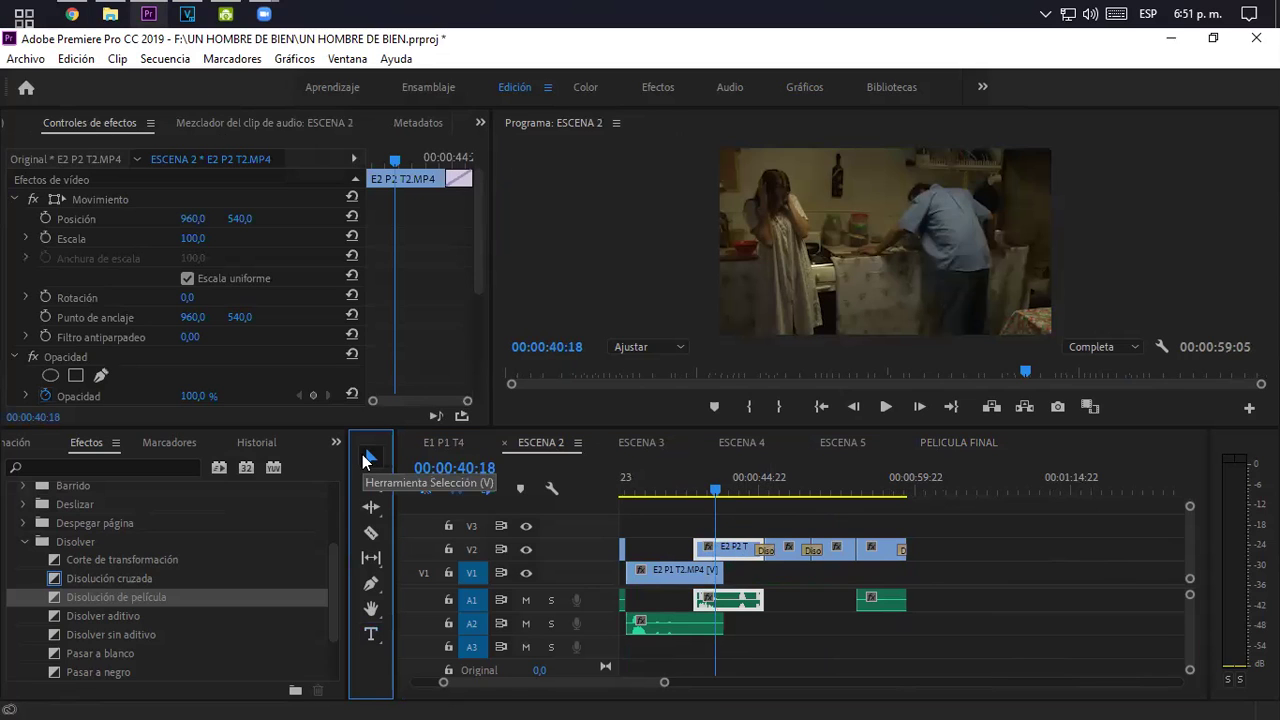
{"action": "left_click_drag", "start_coordinate": [482, 261], "coordinate": [564, 407]}
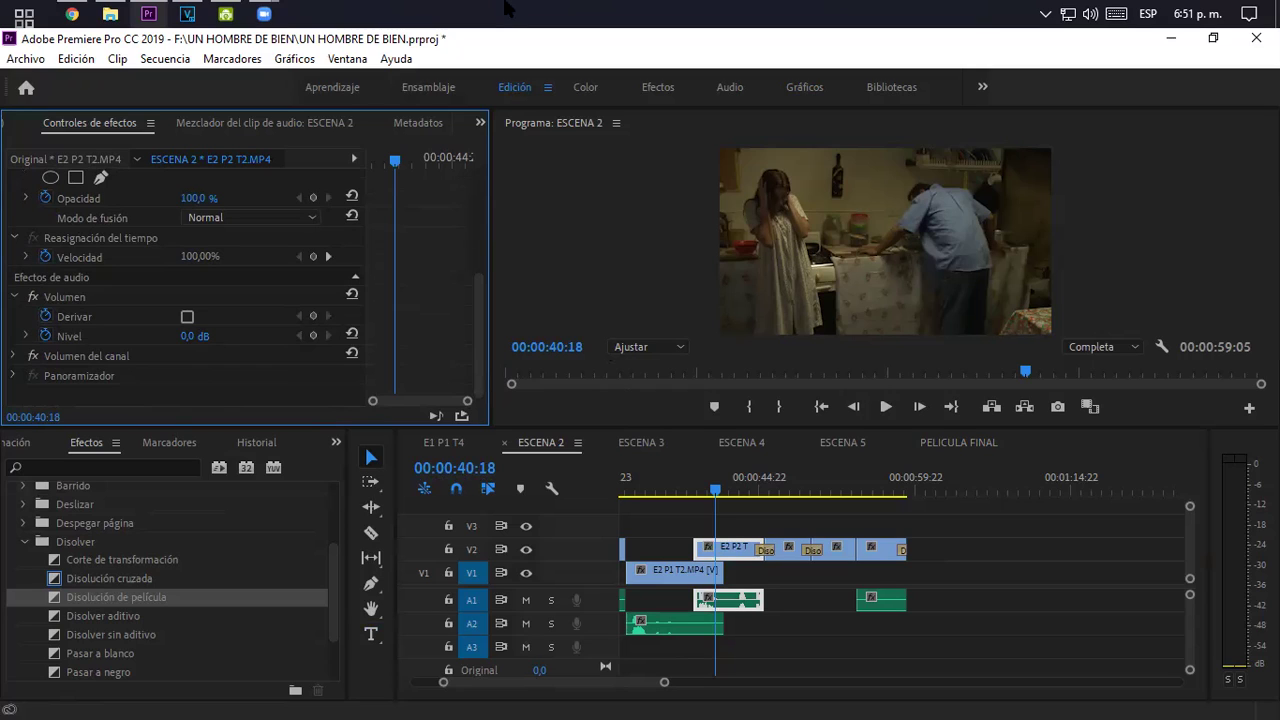
{"action": "left_click", "coordinate": [507, 8]}
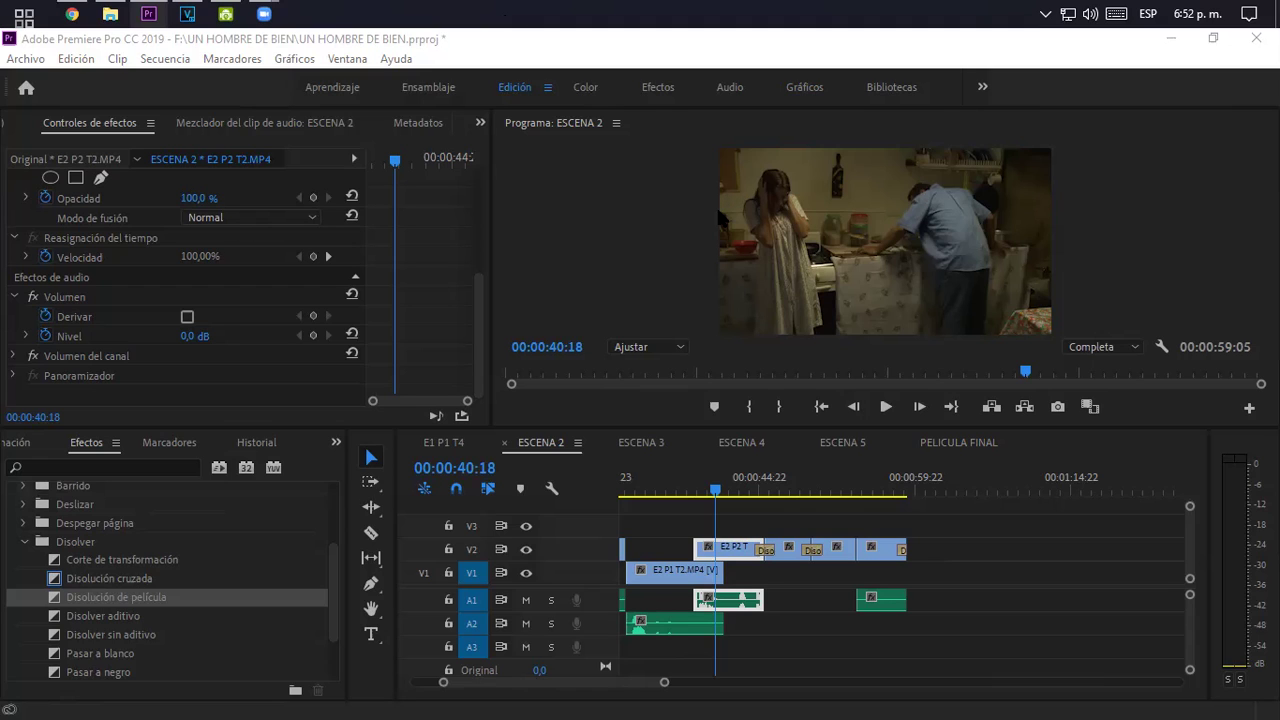
{"action": "left_click", "coordinate": [963, 440]}
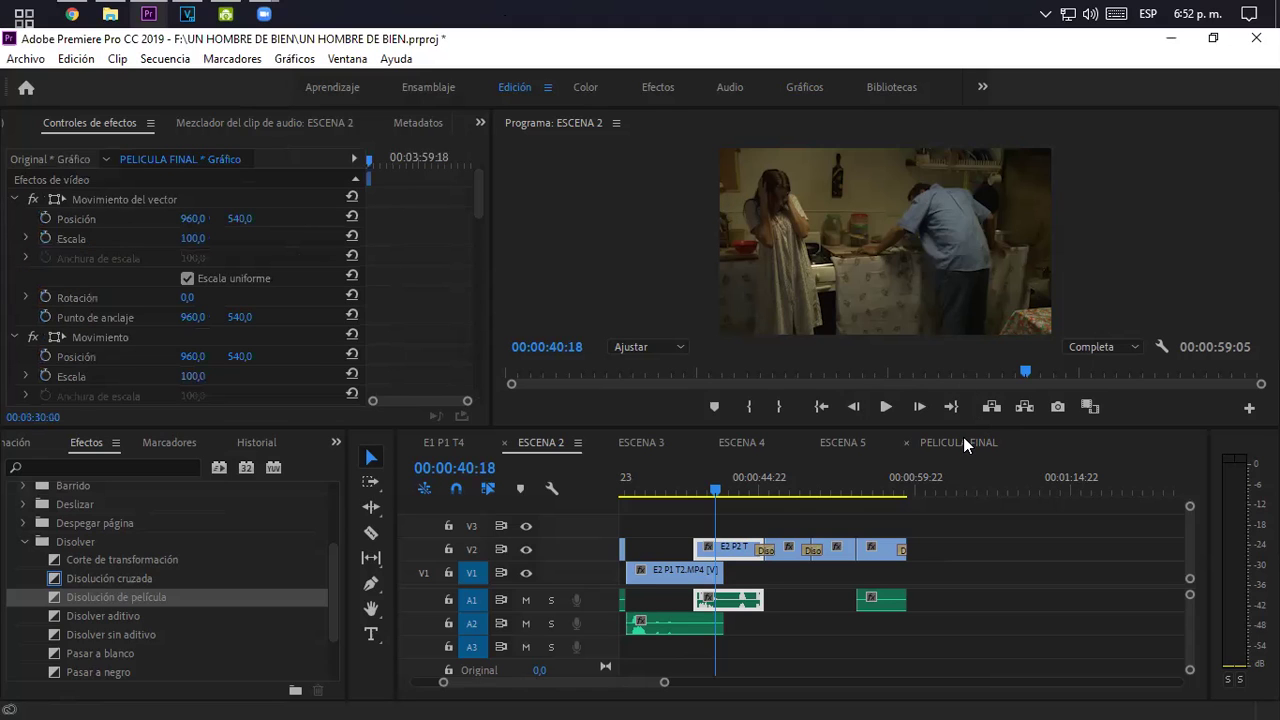
- Delete the closing credits graphic from the end of PELICULA FINAL
{"action": "left_click", "coordinate": [842, 491]}
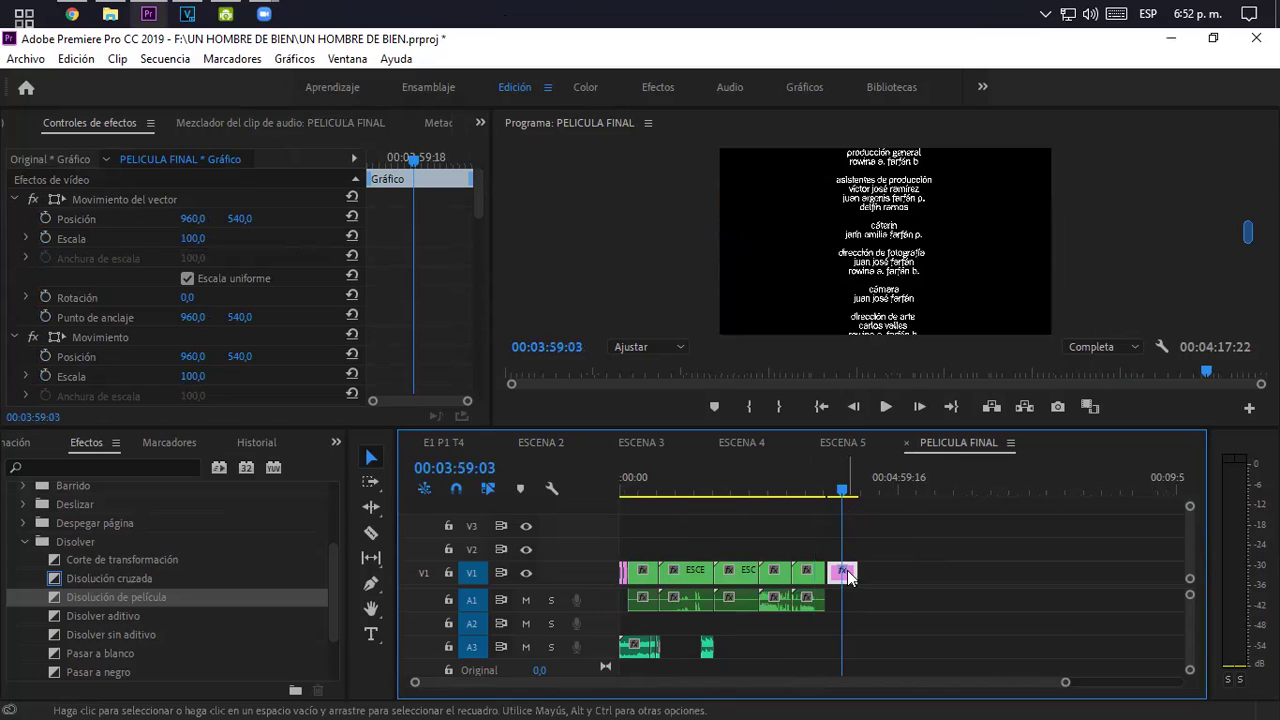
{"action": "key", "text": "Delete"}
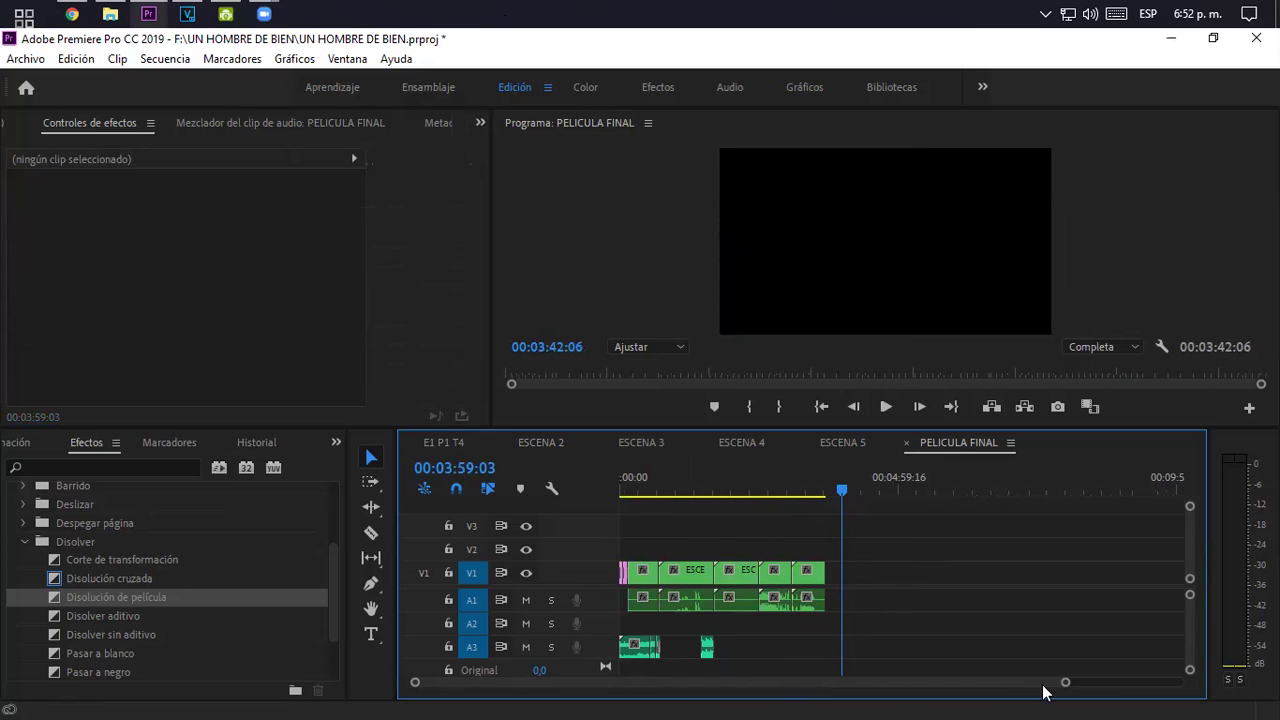
{"action": "left_click_drag", "start_coordinate": [1066, 682], "coordinate": [738, 689]}
- Copy the opening title graphic and paste it after the last scene
{"action": "left_click", "coordinate": [638, 573]}
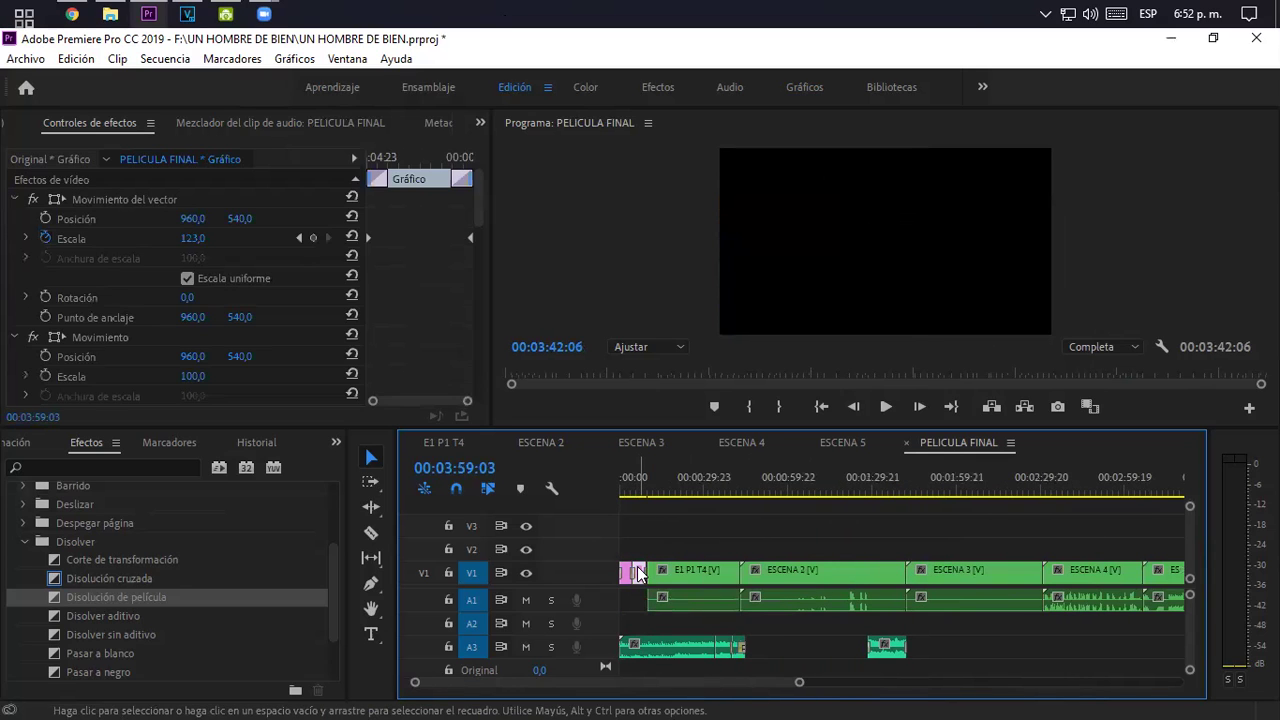
{"action": "right_click", "coordinate": [638, 573]}
{"action": "left_click", "coordinate": [689, 86]}
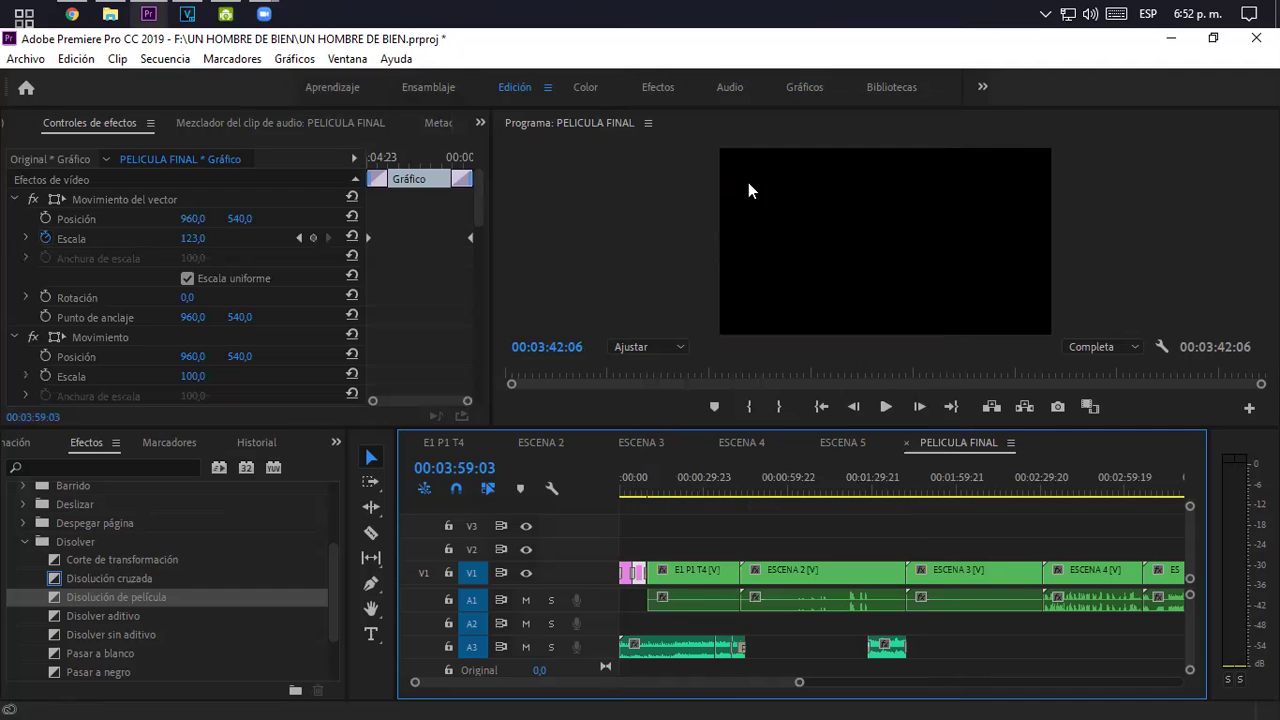
{"action": "left_click_drag", "start_coordinate": [790, 687], "coordinate": [949, 684]}
{"action": "left_click", "coordinate": [940, 480]}
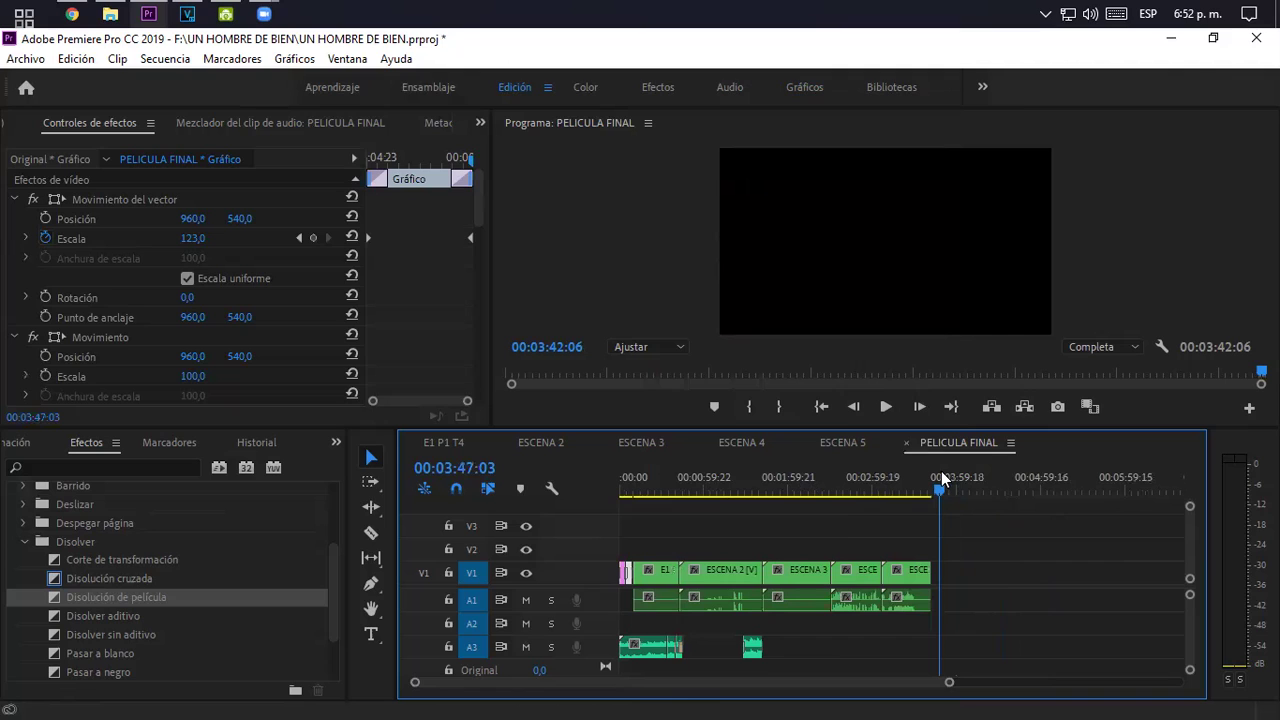
{"action": "key", "text": "ctrl+v"}
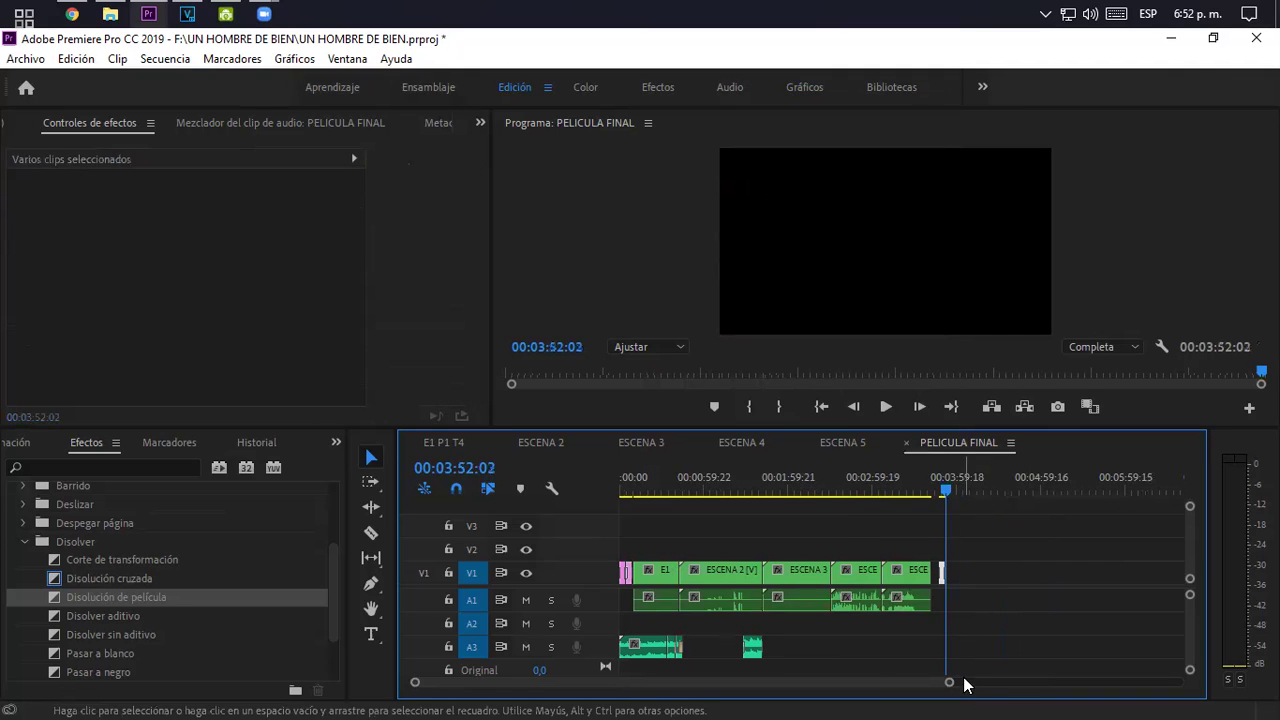
{"action": "left_click_drag", "start_coordinate": [948, 686], "coordinate": [793, 686]}
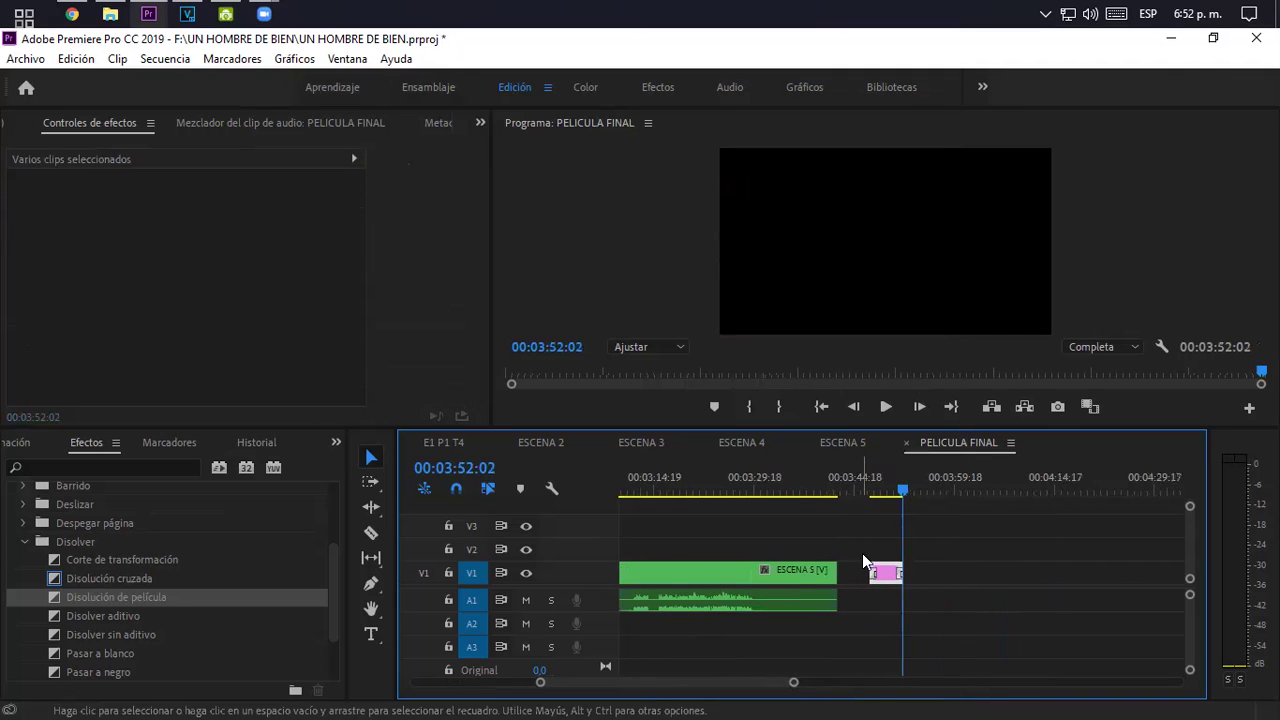
- Replace the pasted title's 'Un Hombre de Bien' text with 'Director' and the director's name below
{"action": "left_click", "coordinate": [874, 480]}
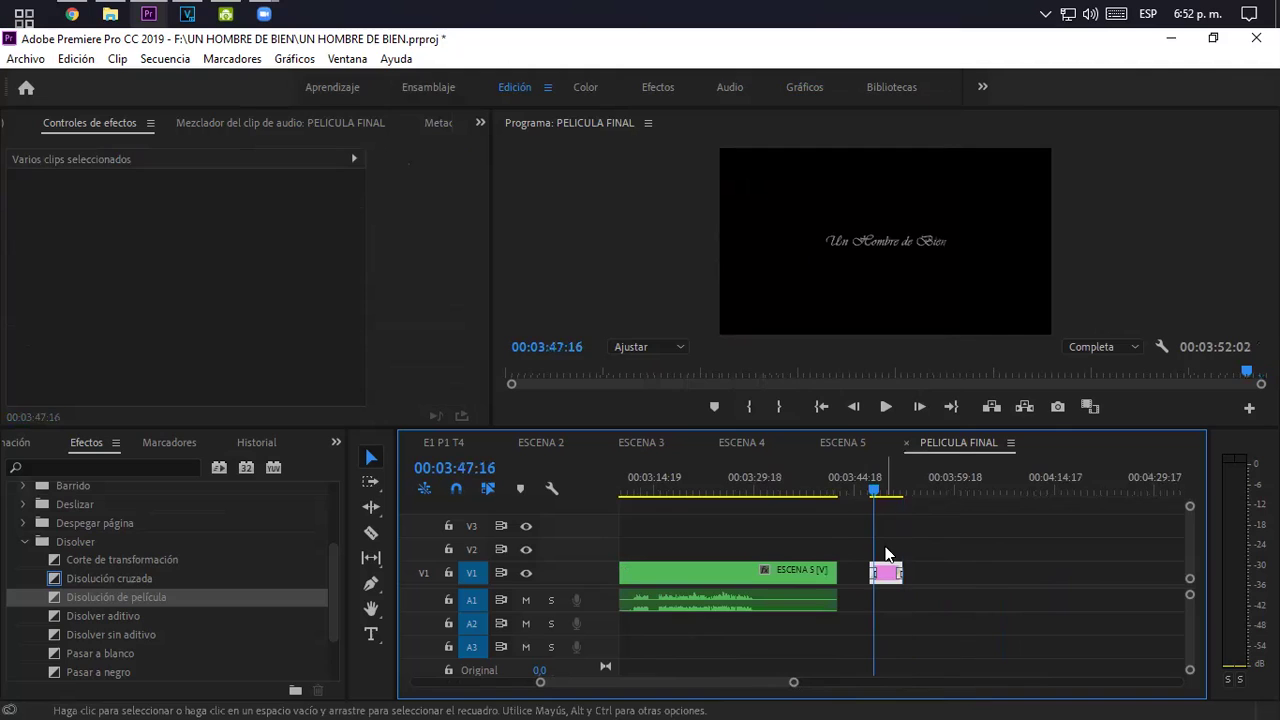
{"action": "left_click", "coordinate": [887, 489]}
{"action": "left_click", "coordinate": [876, 245]}
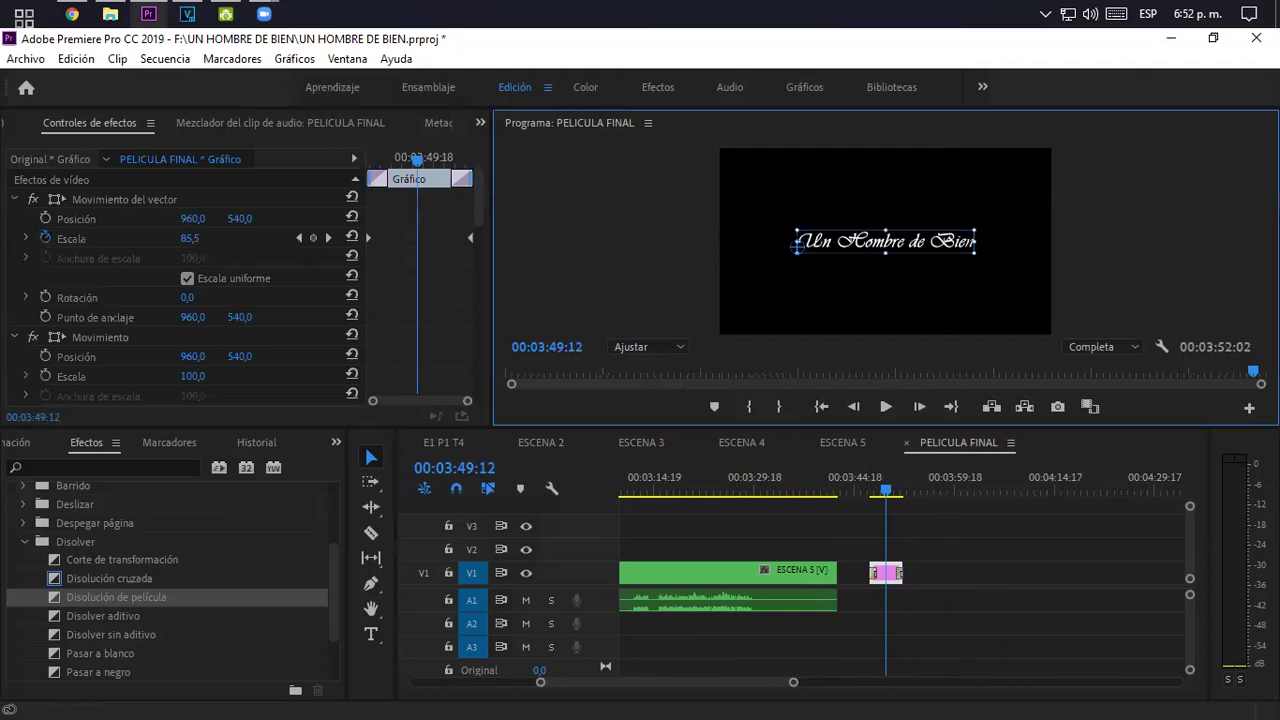
{"action": "double_click", "coordinate": [800, 242]}
{"action": "left_click", "coordinate": [802, 239]}
{"action": "left_click_drag", "start_coordinate": [802, 240], "coordinate": [985, 247]}
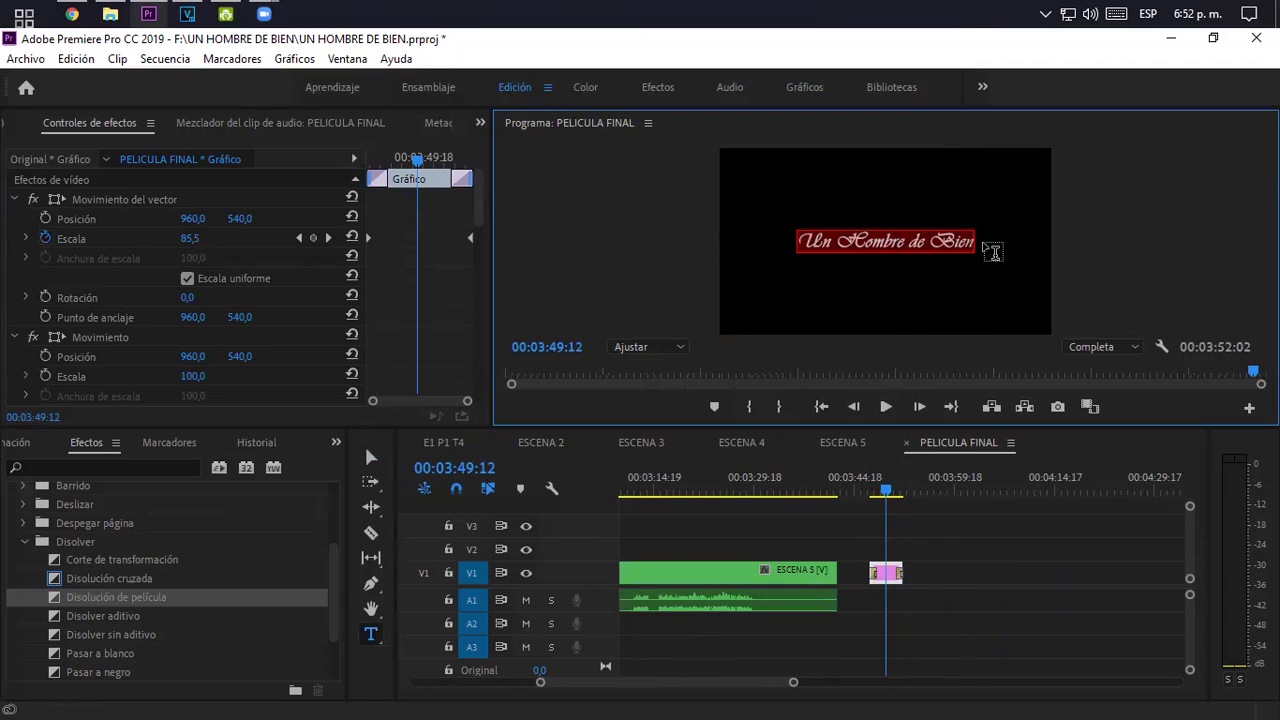
{"action": "type", "text": "Director"}
{"action": "key", "text": "Return"}
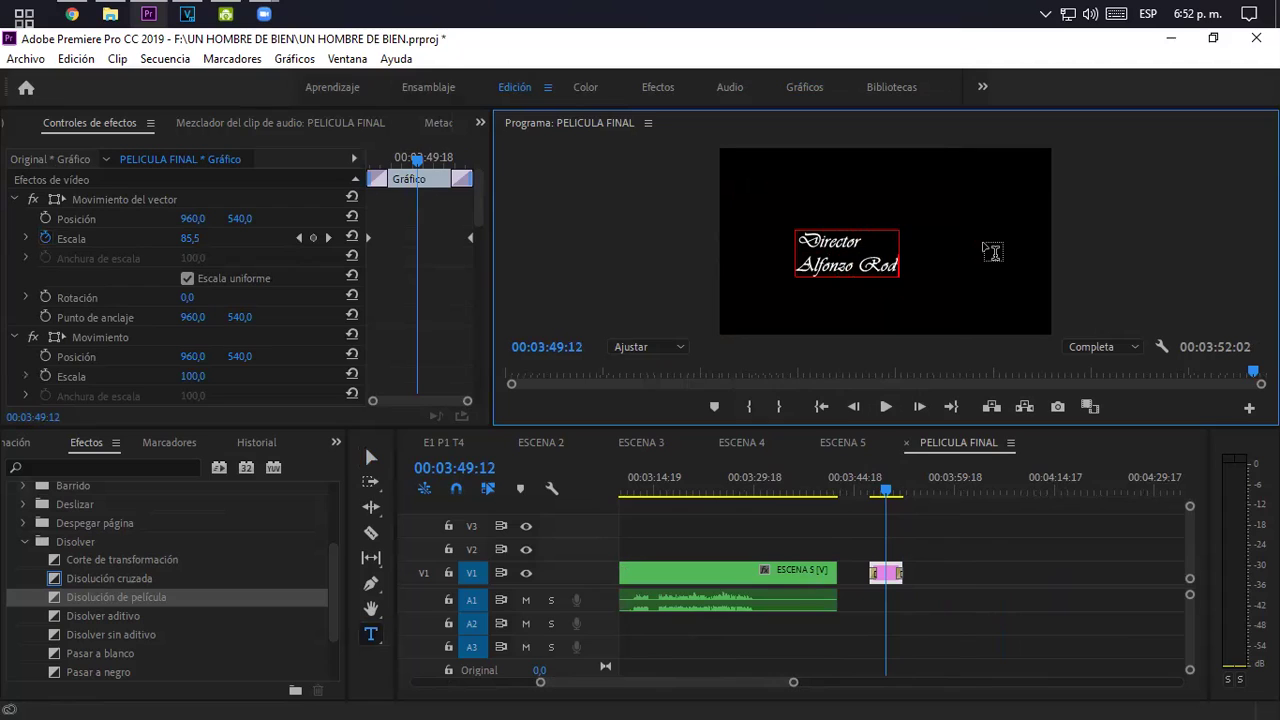
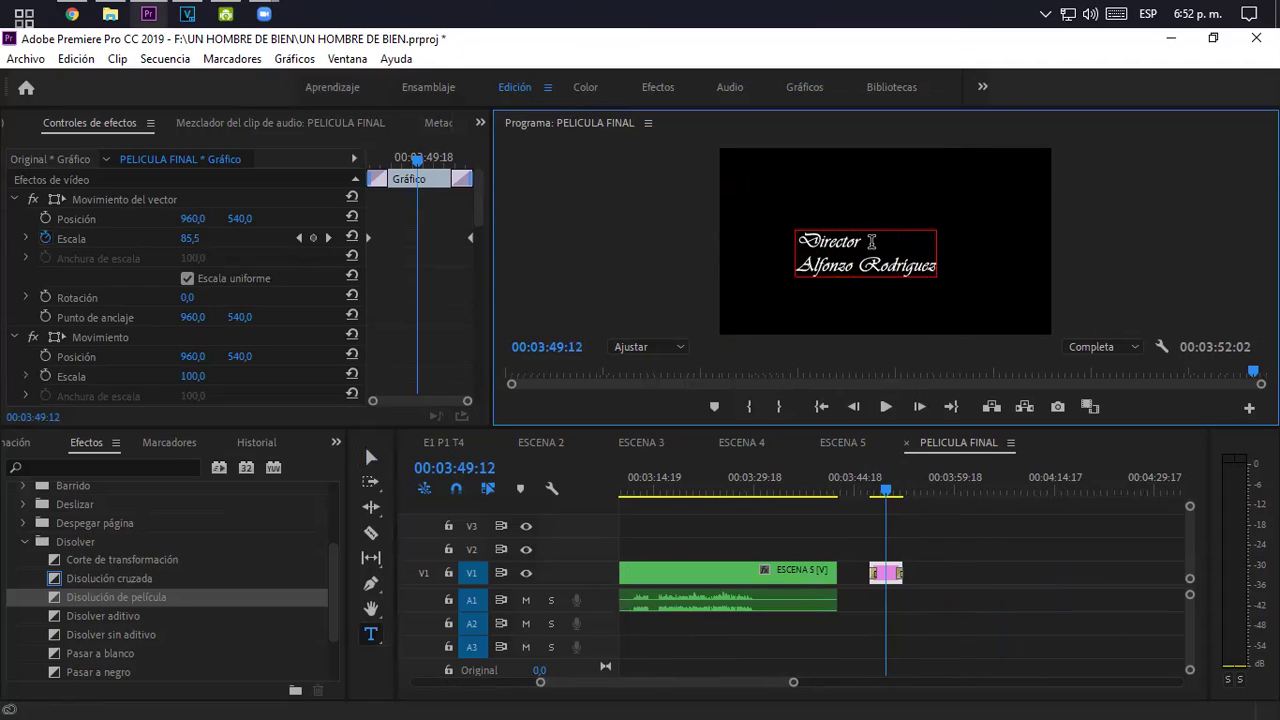
- Deselect the title text and switch to the Gráficos workspace
{"action": "left_click_drag", "start_coordinate": [888, 242], "coordinate": [765, 250]}
{"action": "left_click", "coordinate": [827, 262]}
{"action": "left_click", "coordinate": [803, 85]}
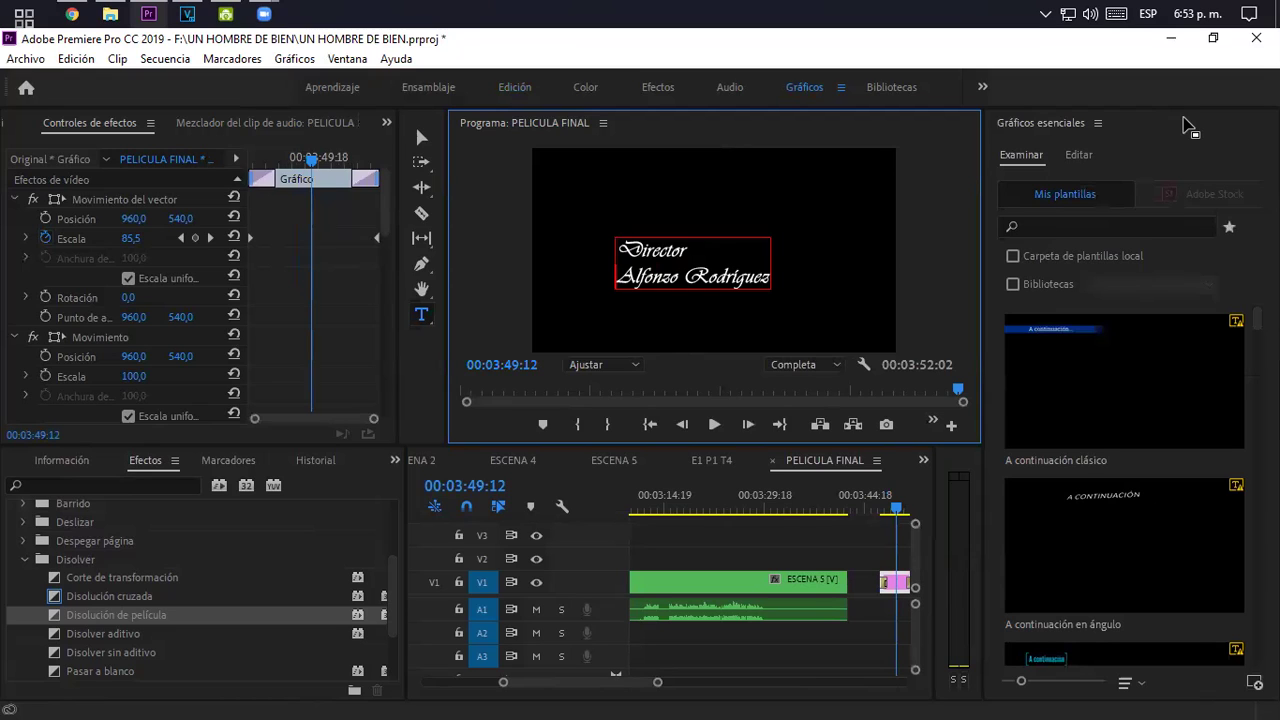
- Centre-align the title text and centre it horizontally and vertically in the frame
{"action": "left_click", "coordinate": [1078, 154]}
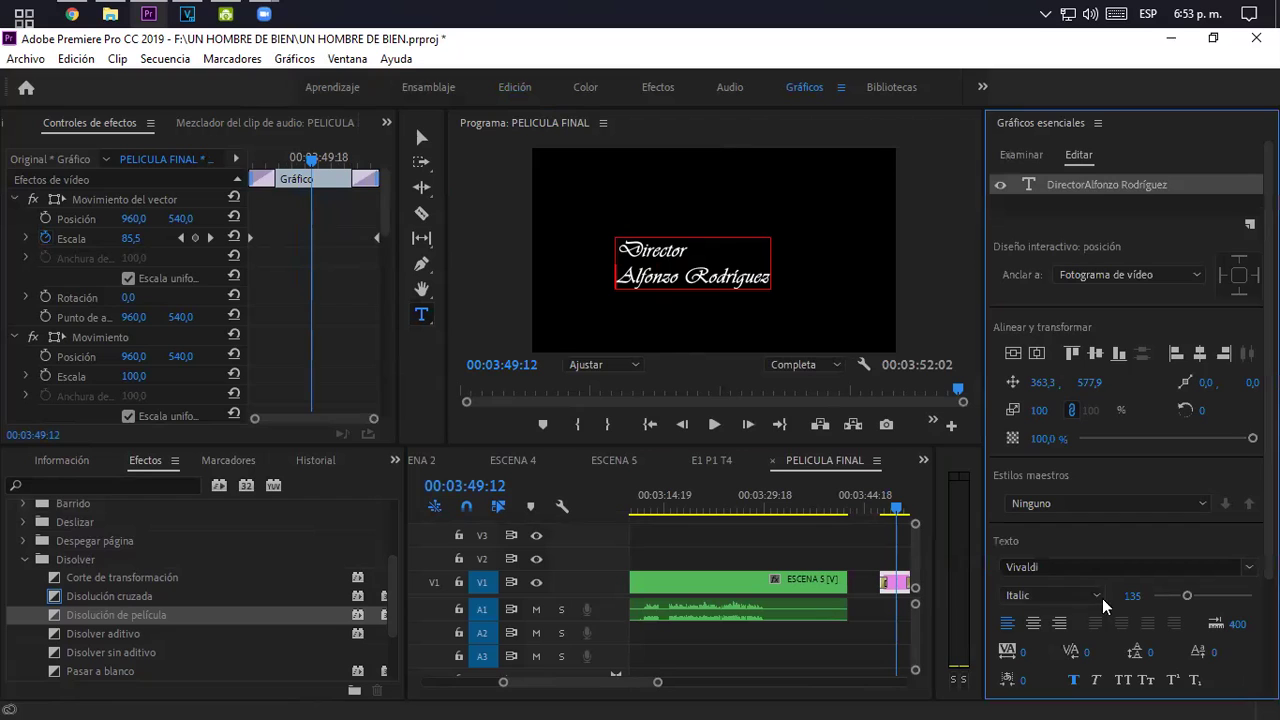
{"action": "left_click", "coordinate": [1034, 624]}
{"action": "left_click", "coordinate": [1036, 354]}
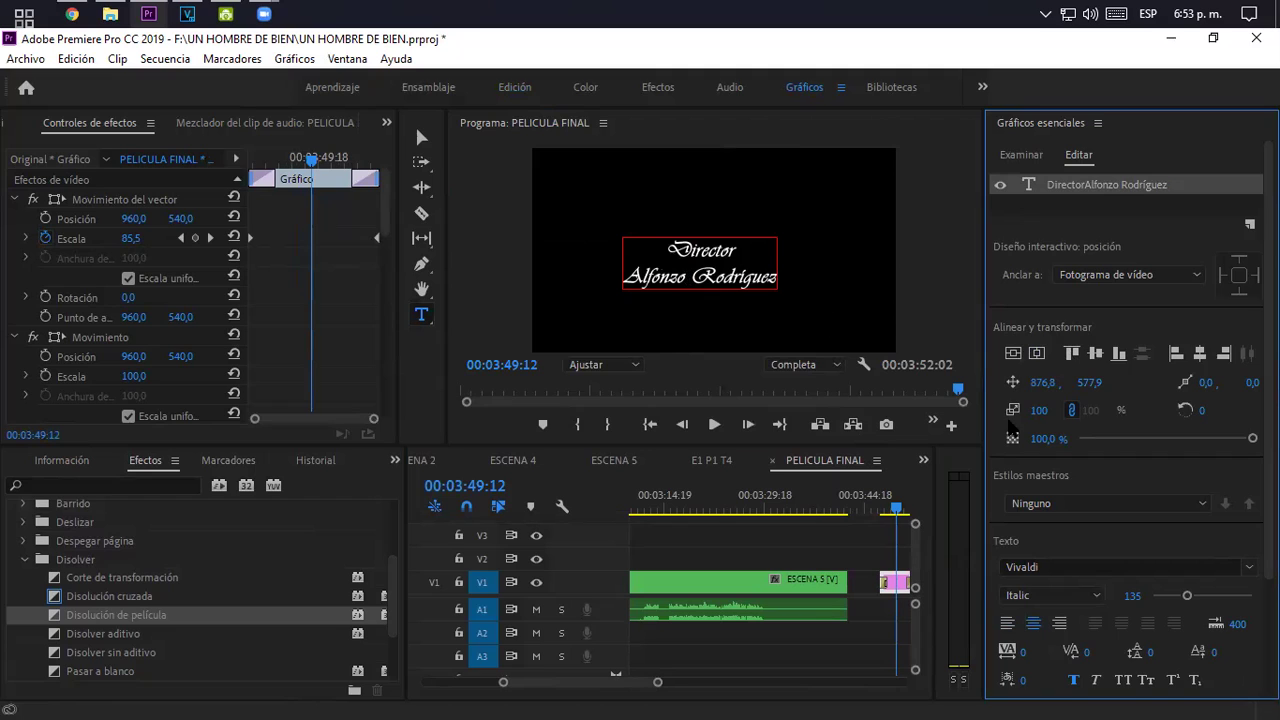
{"action": "left_click", "coordinate": [1013, 353]}
{"action": "left_click", "coordinate": [1036, 354]}
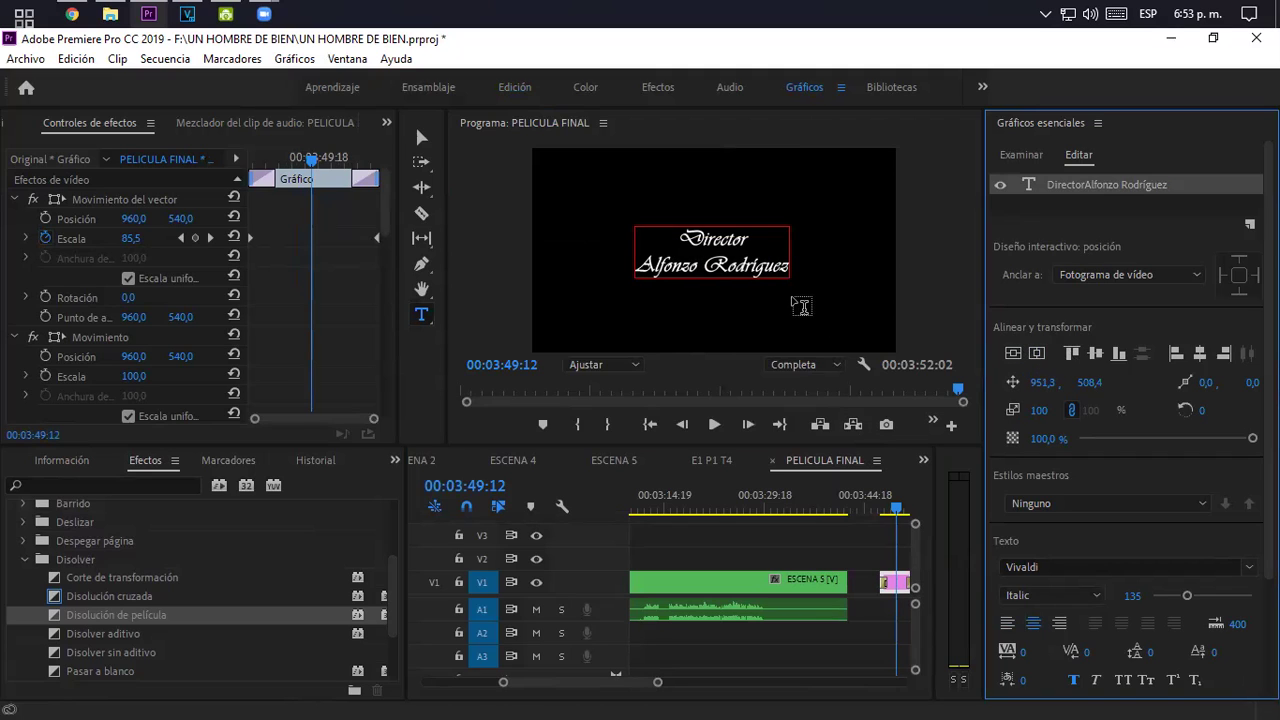
- Play the centred Director title from just before it to preview it
{"action": "left_click", "coordinate": [683, 241]}
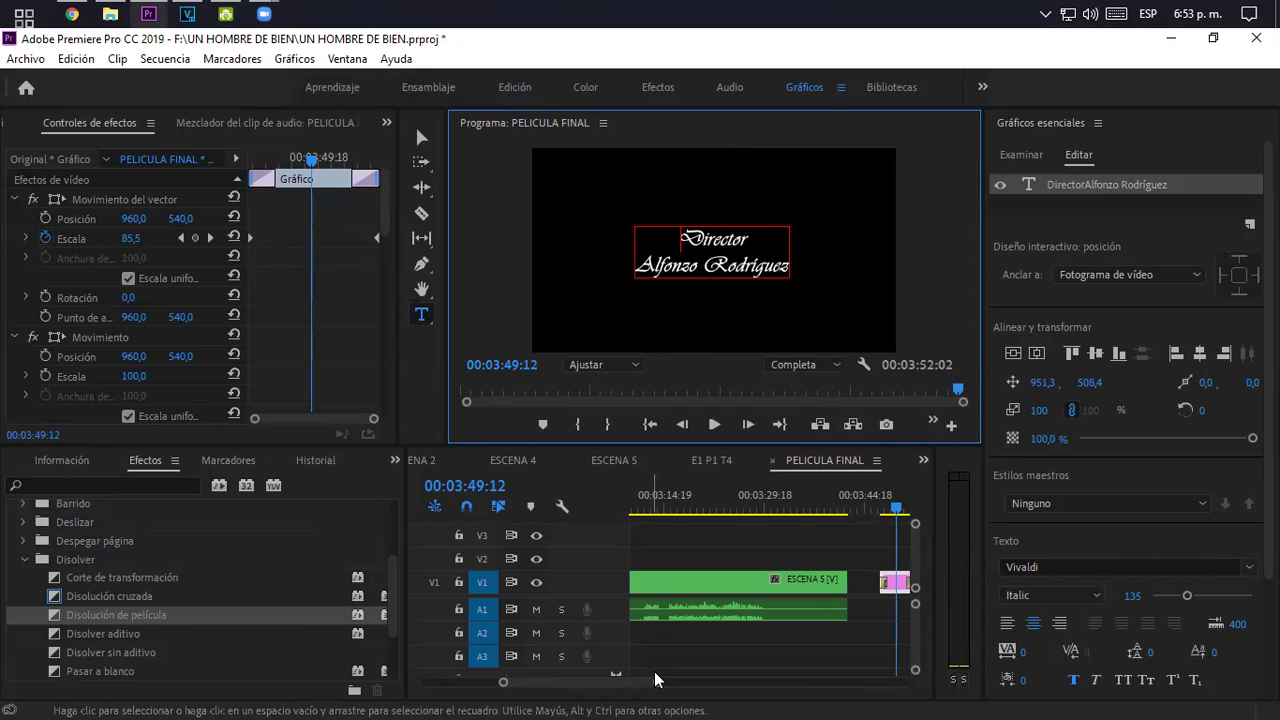
{"action": "left_click_drag", "start_coordinate": [657, 682], "coordinate": [680, 683]}
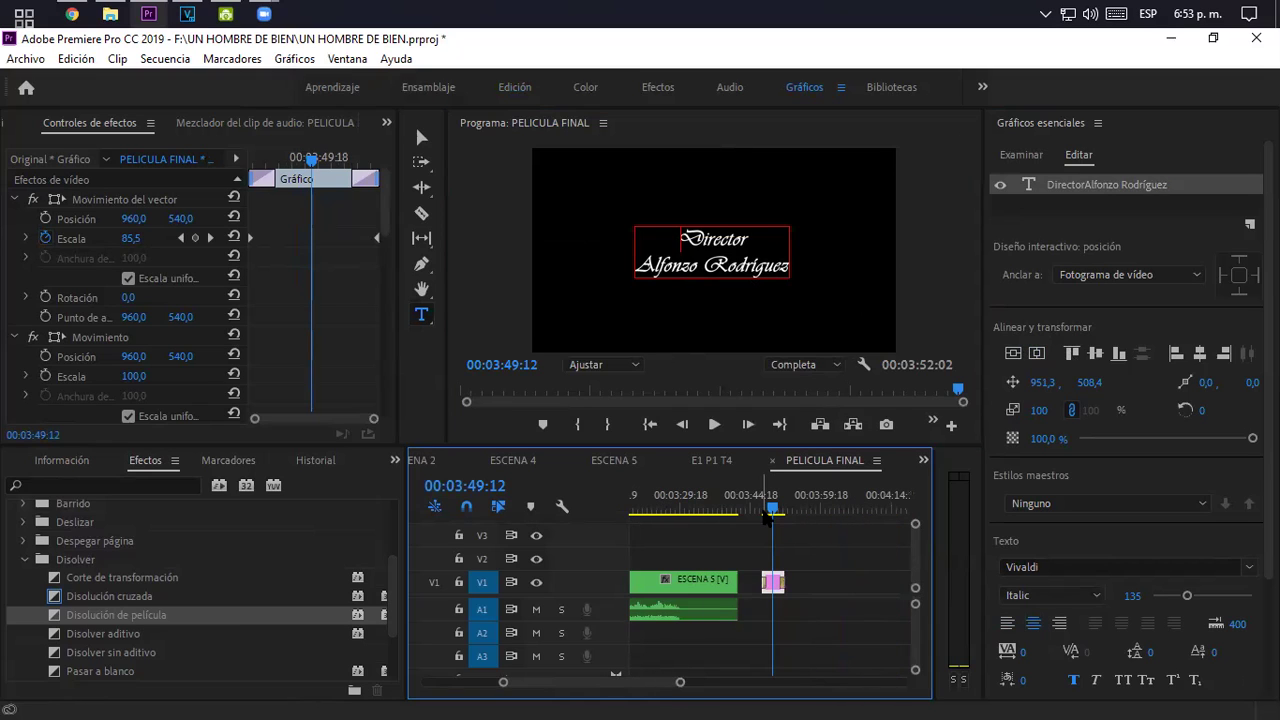
{"action": "left_click", "coordinate": [762, 510]}
{"action": "key", "text": "space"}
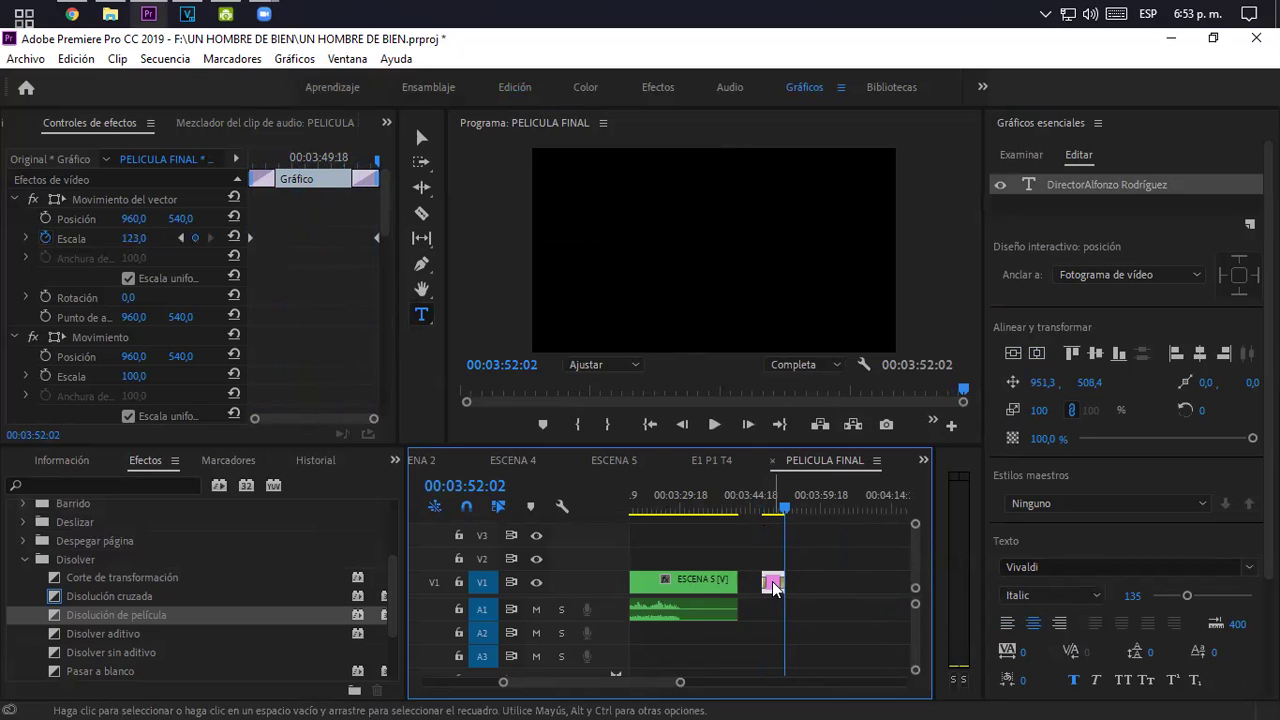
- Duplicate the title and make its first line 'Director de Fotografia' with capital F
{"action": "key", "text": "ctrl+v"}
{"action": "left_click", "coordinate": [791, 508]}
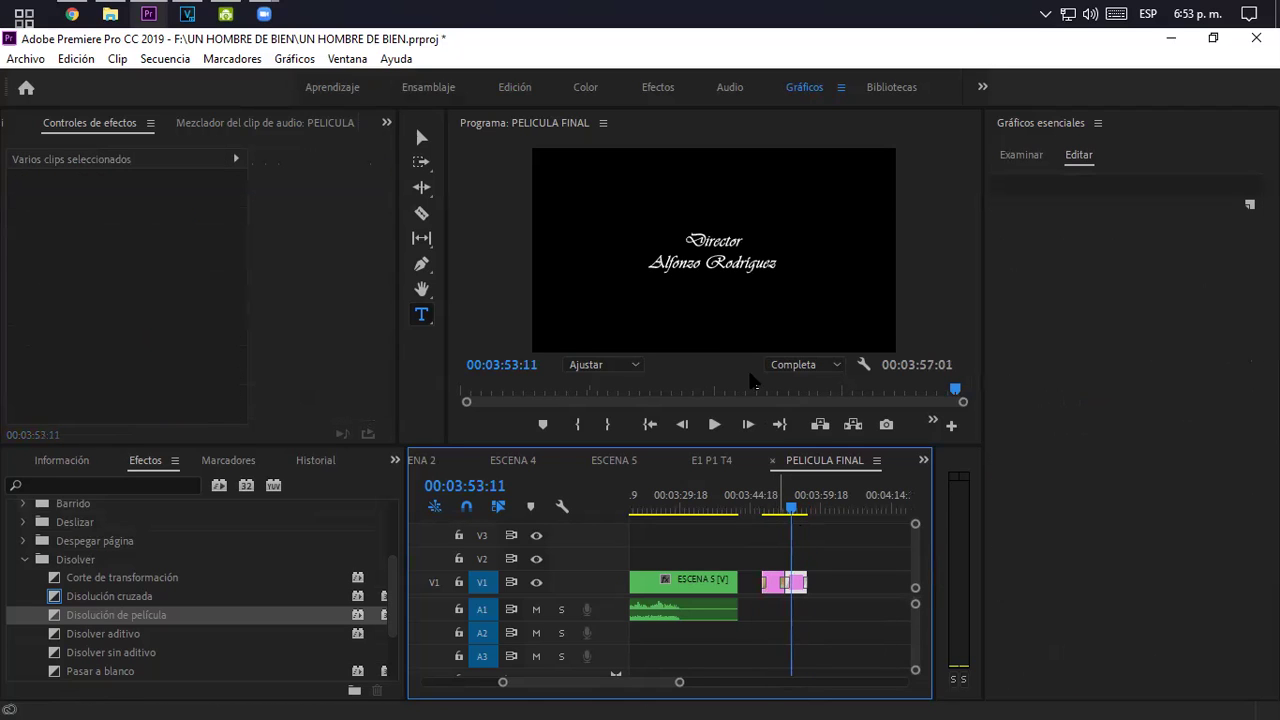
{"action": "left_click", "coordinate": [734, 241]}
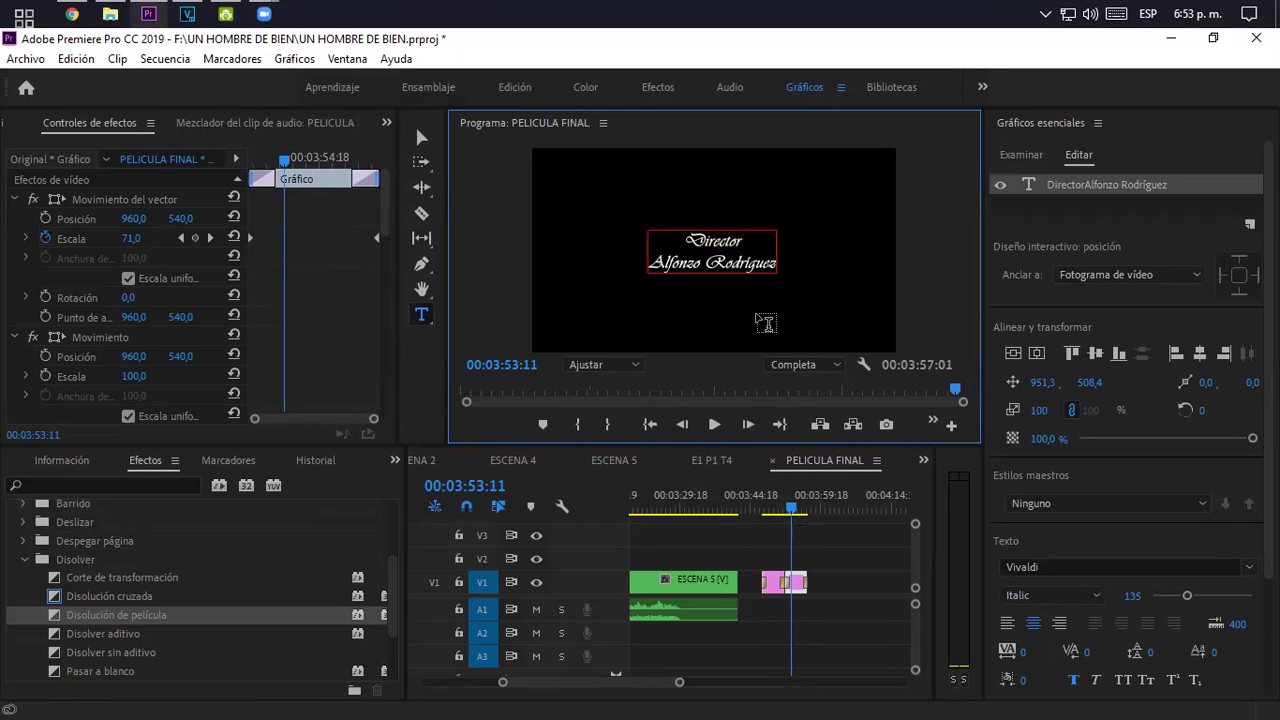
{"action": "type", "text": "de "}
{"action": "type", "text": "Fotogra"}
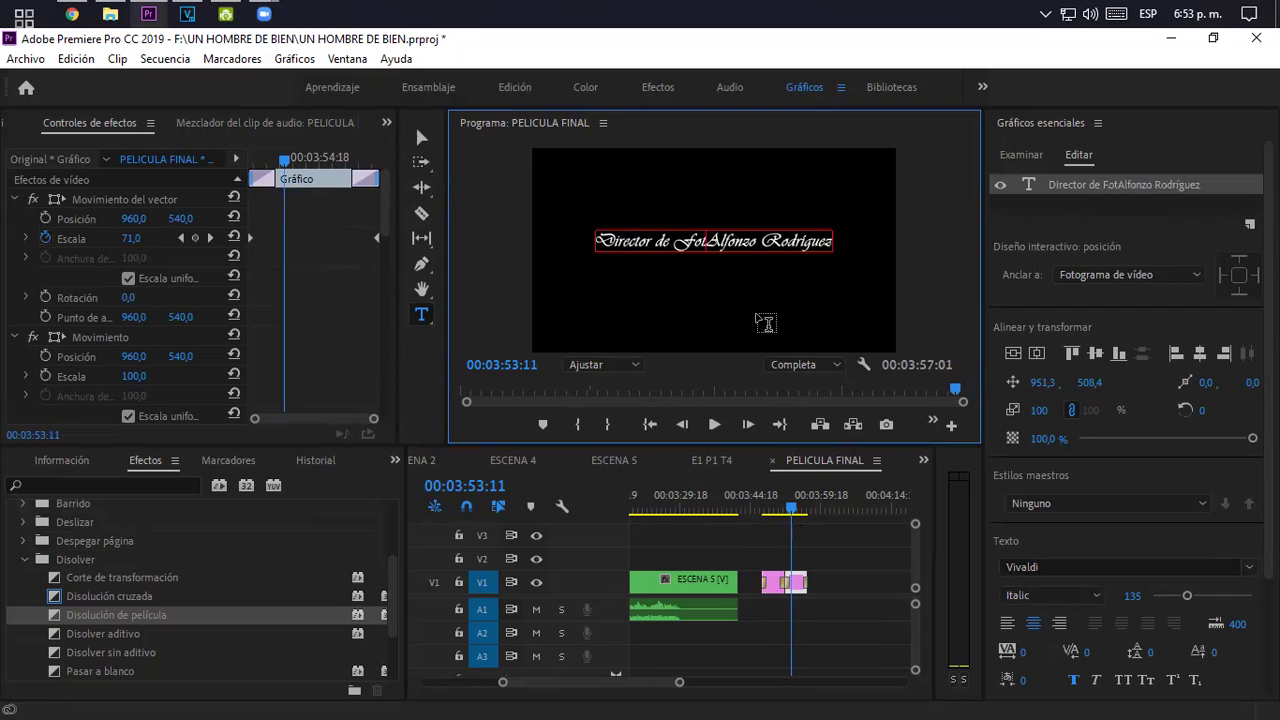
{"action": "type", "text": "fia"}
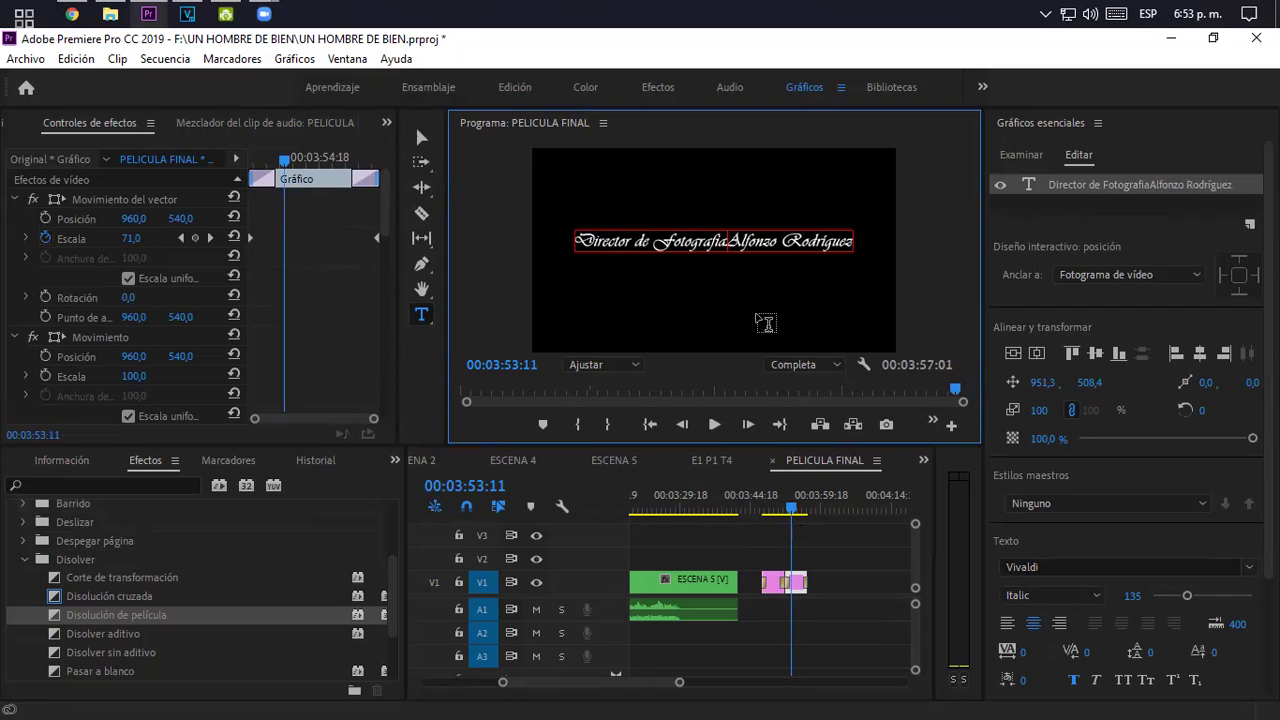
{"action": "key", "text": "Return"}
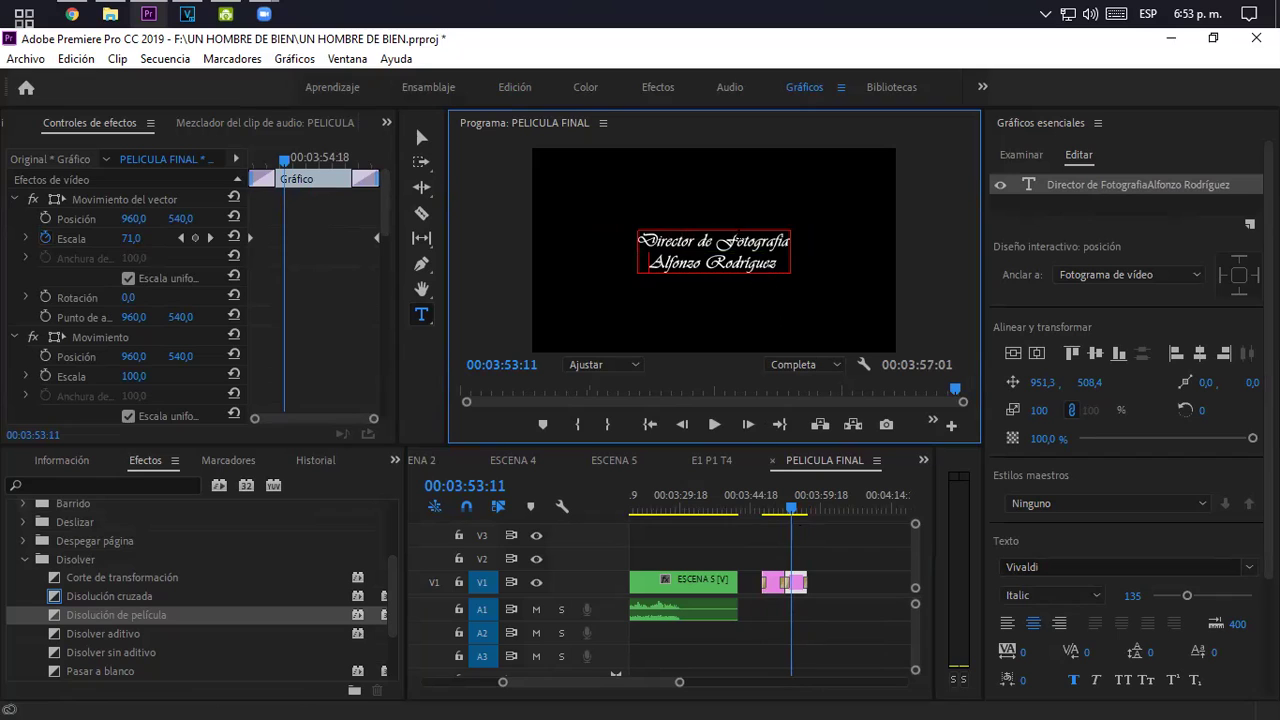
{"action": "key", "text": "BackSpace"}
{"action": "type", "text": "F"}
{"action": "key", "text": "BackSpace"}
{"action": "type", "text": "f"}
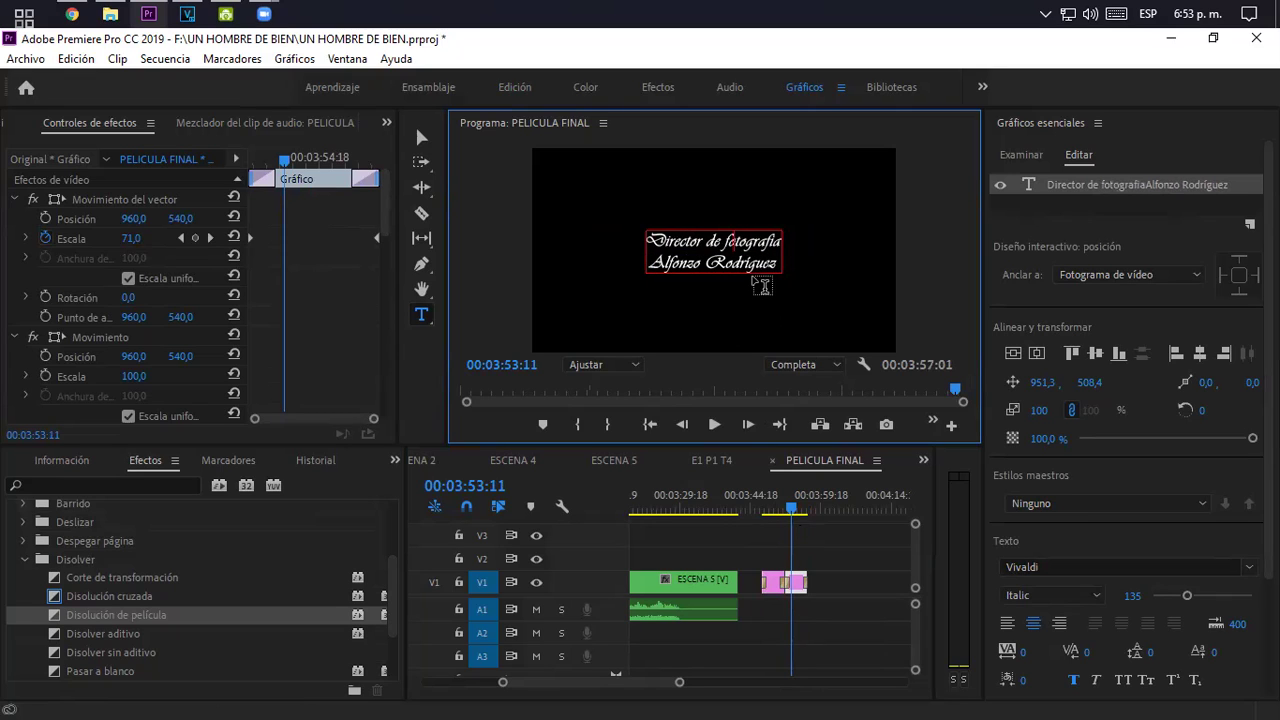
{"action": "key", "text": "BackSpace"}
{"action": "type", "text": "F"}
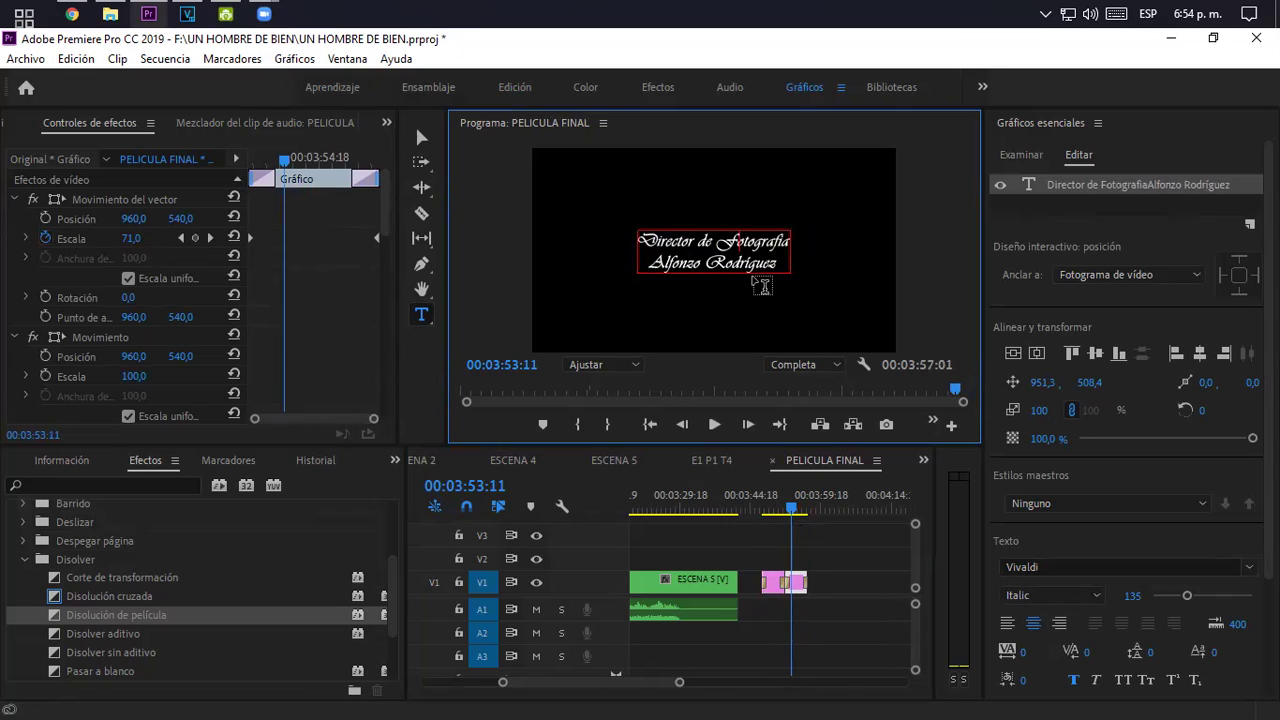
- Replace the second line with the cinematographer's name and preview the title animation
{"action": "left_click_drag", "start_coordinate": [785, 264], "coordinate": [648, 264]}
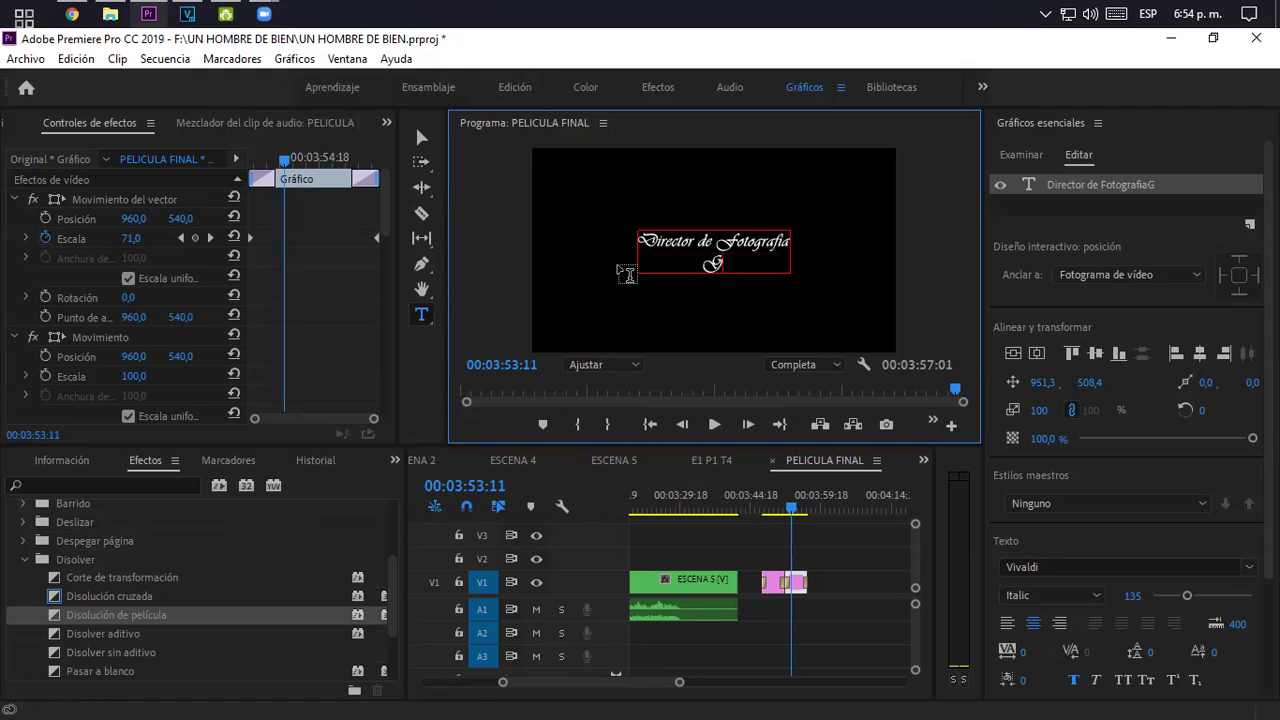
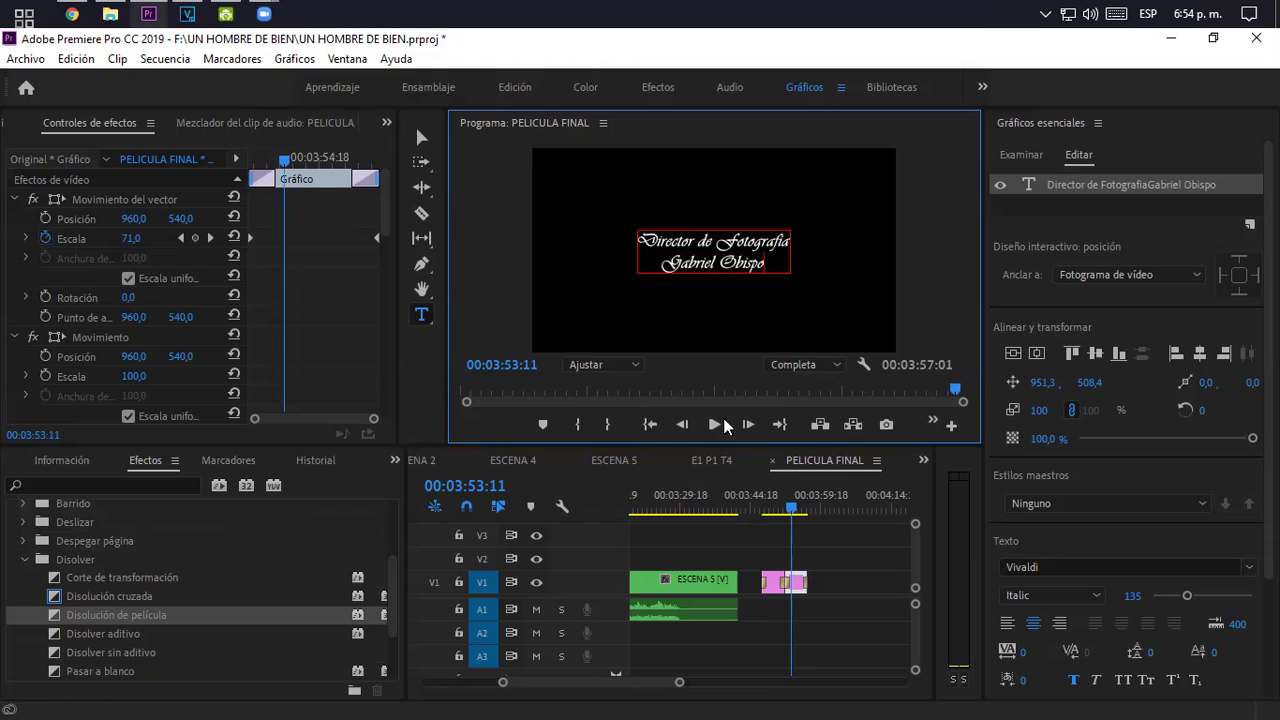
{"action": "left_click", "coordinate": [781, 507]}
{"action": "key", "text": "space"}
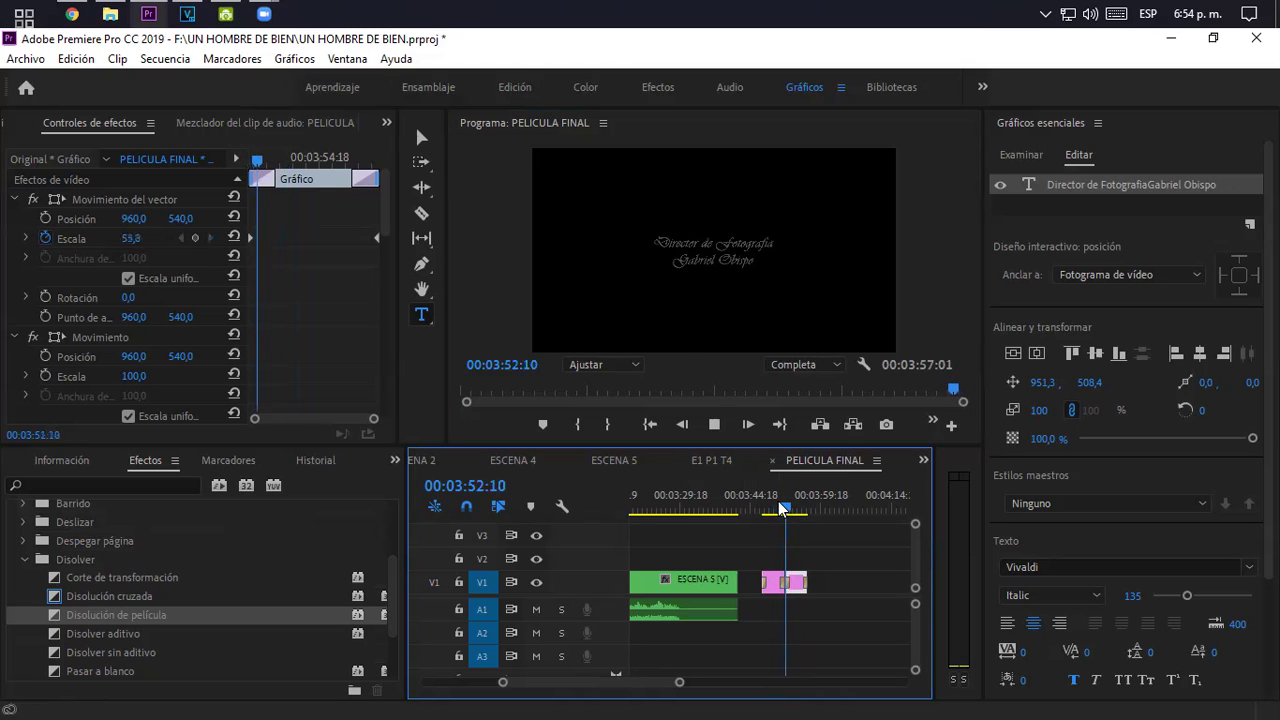
- Stop playback, return to 00:03:50:16, and zoom the timeline to fit the whole sequence
{"action": "key", "text": "space"}
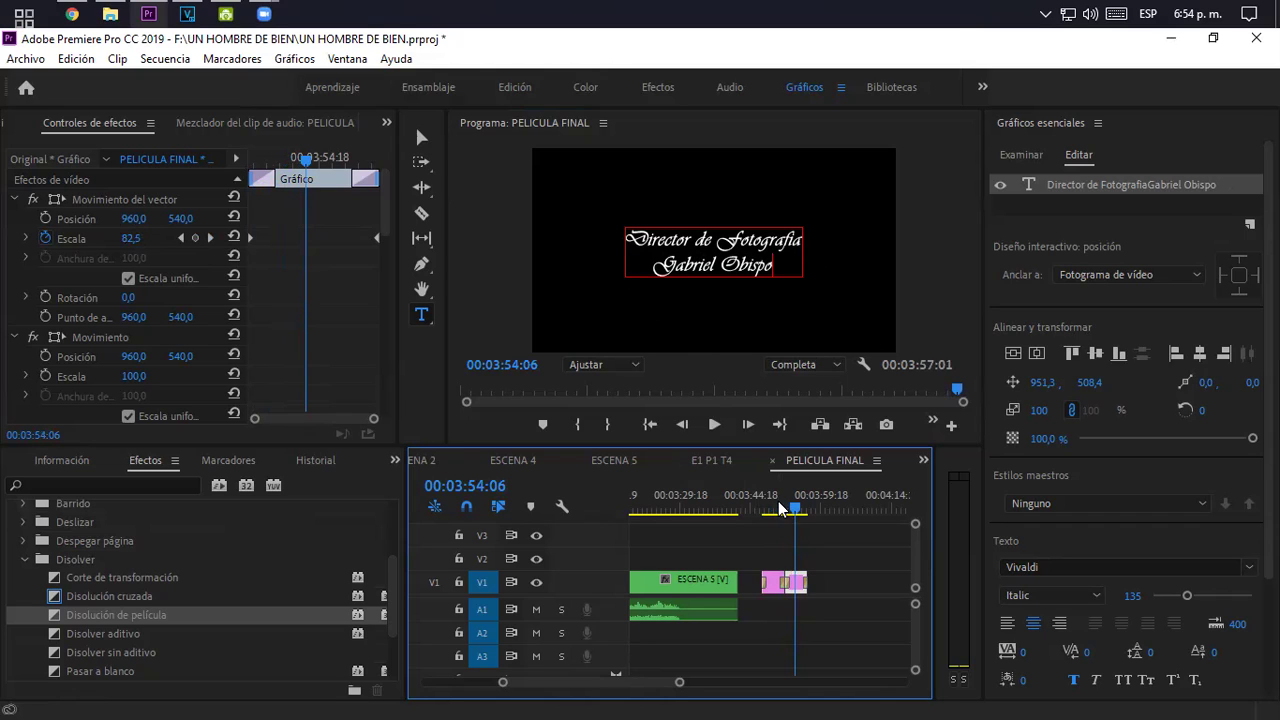
{"action": "left_click", "coordinate": [698, 14]}
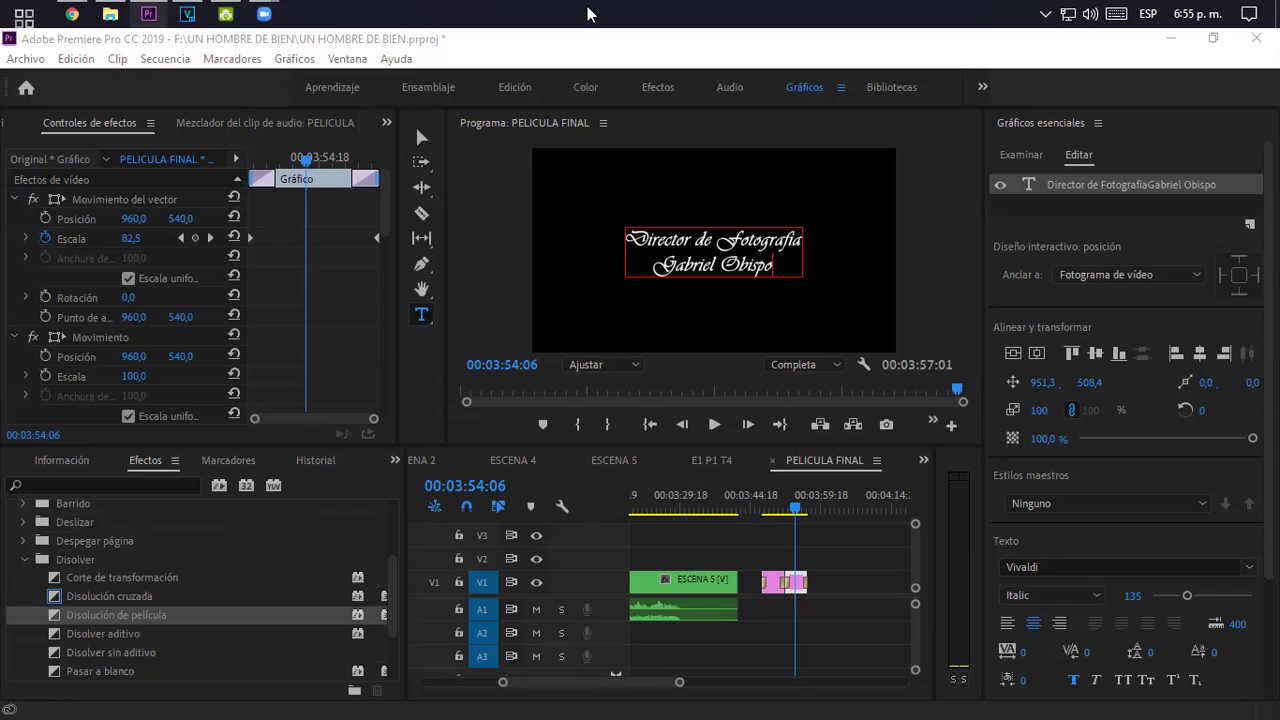
{"action": "left_click", "coordinate": [779, 507]}
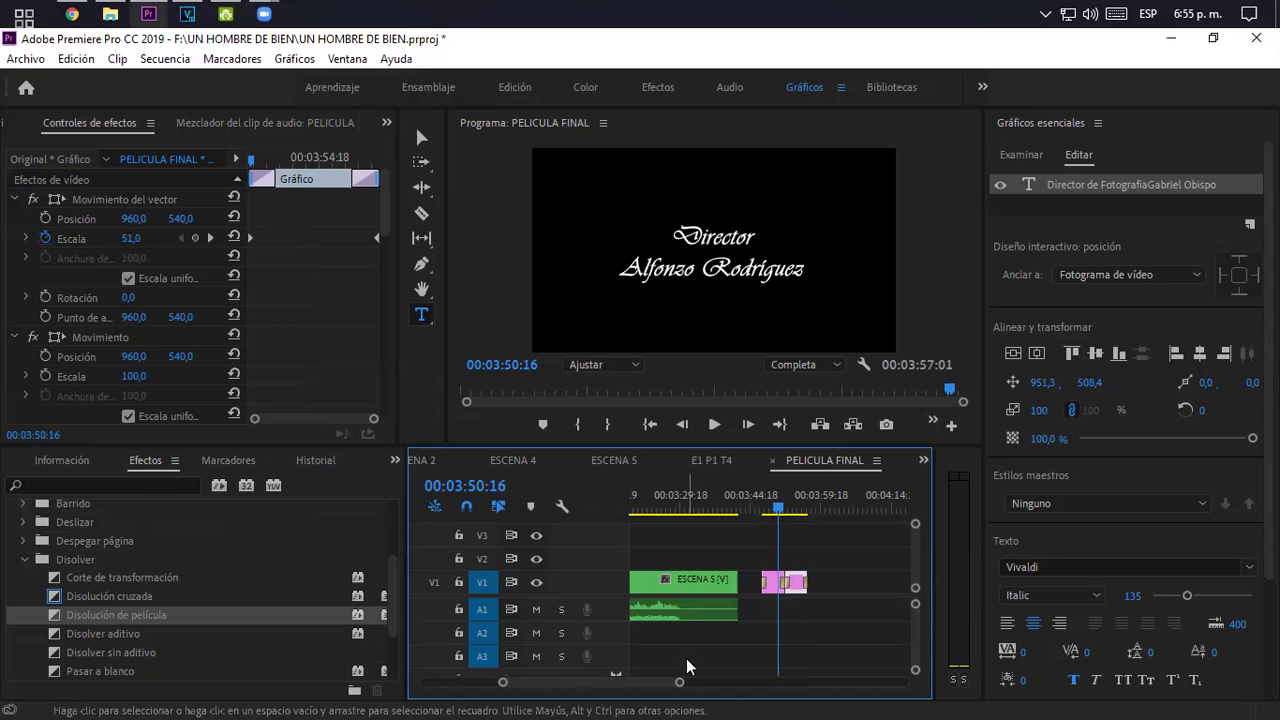
{"action": "left_click_drag", "start_coordinate": [679, 682], "coordinate": [846, 698]}
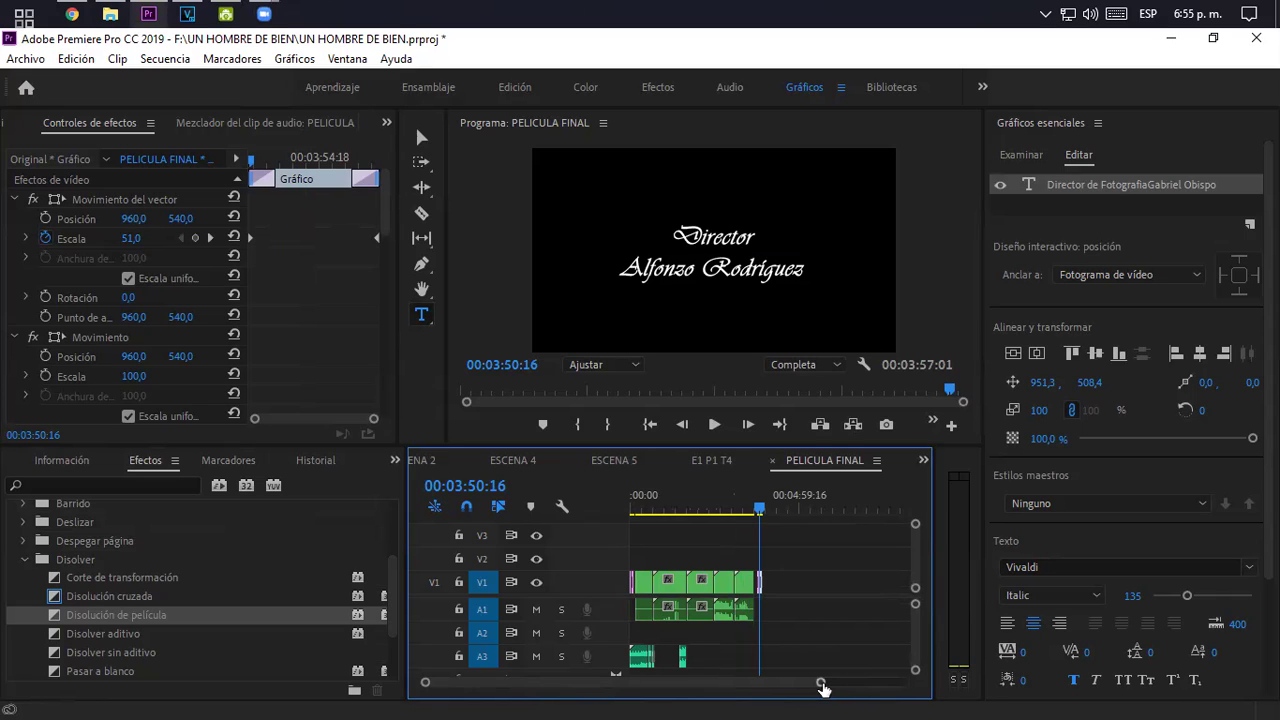
{"action": "left_click_drag", "start_coordinate": [821, 688], "coordinate": [764, 684]}
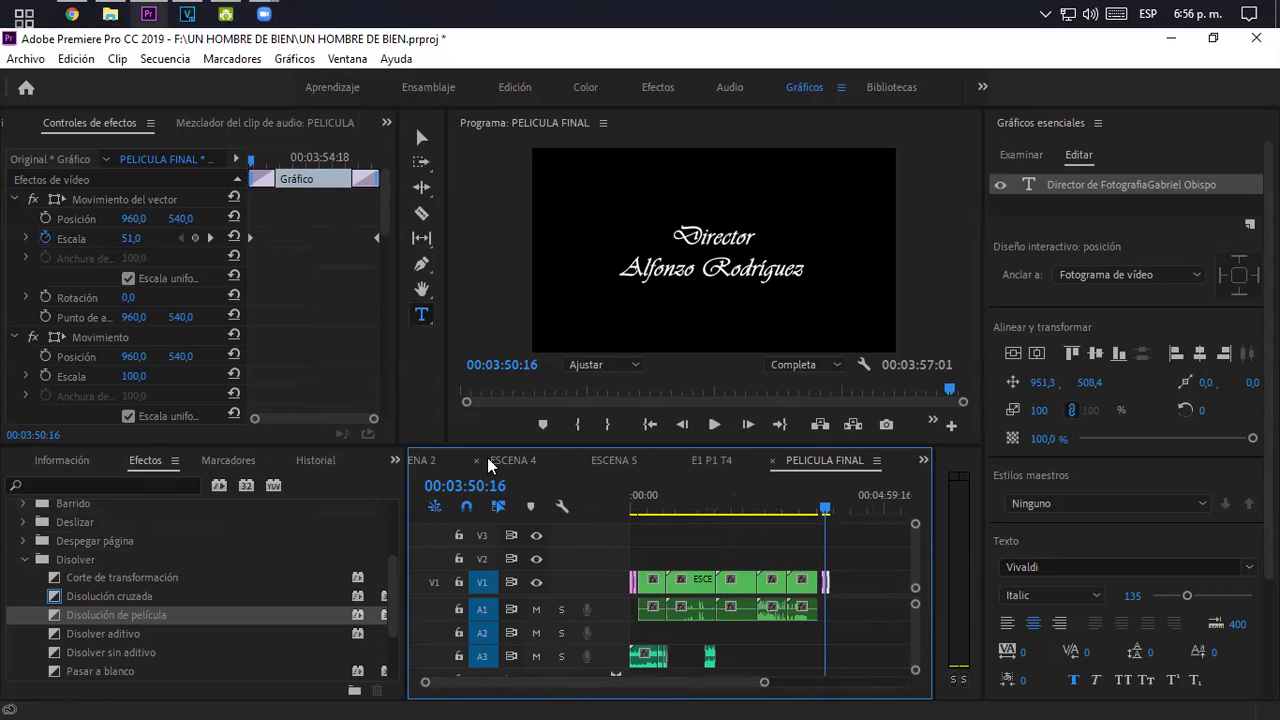
- Open ESCENA 2 at 00:00:52:17 and select the E2 P3 clip on track V2
{"action": "left_click", "coordinate": [431, 457]}
{"action": "left_click", "coordinate": [825, 493]}
{"action": "left_click", "coordinate": [851, 491]}
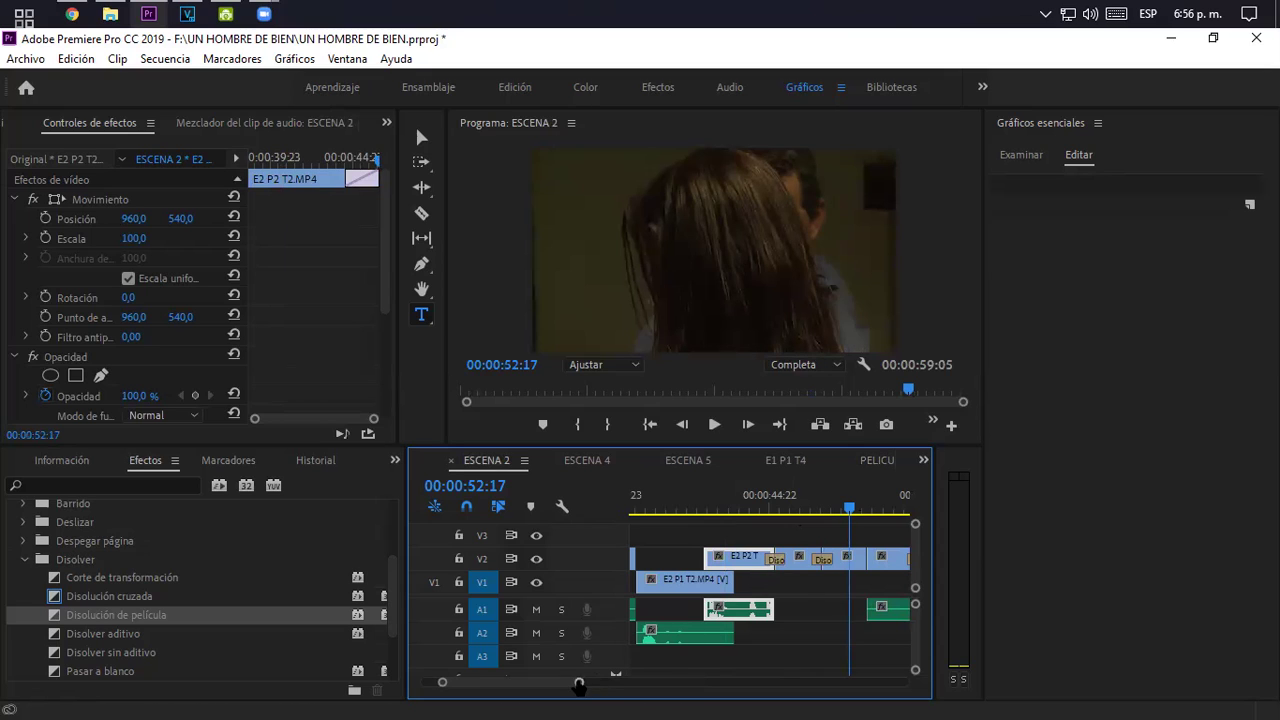
{"action": "scroll", "coordinate": [622, 686], "scroll_direction": "down", "scroll_amount": 3}
{"action": "scroll", "coordinate": [622, 686], "scroll_direction": "up", "scroll_amount": 4}
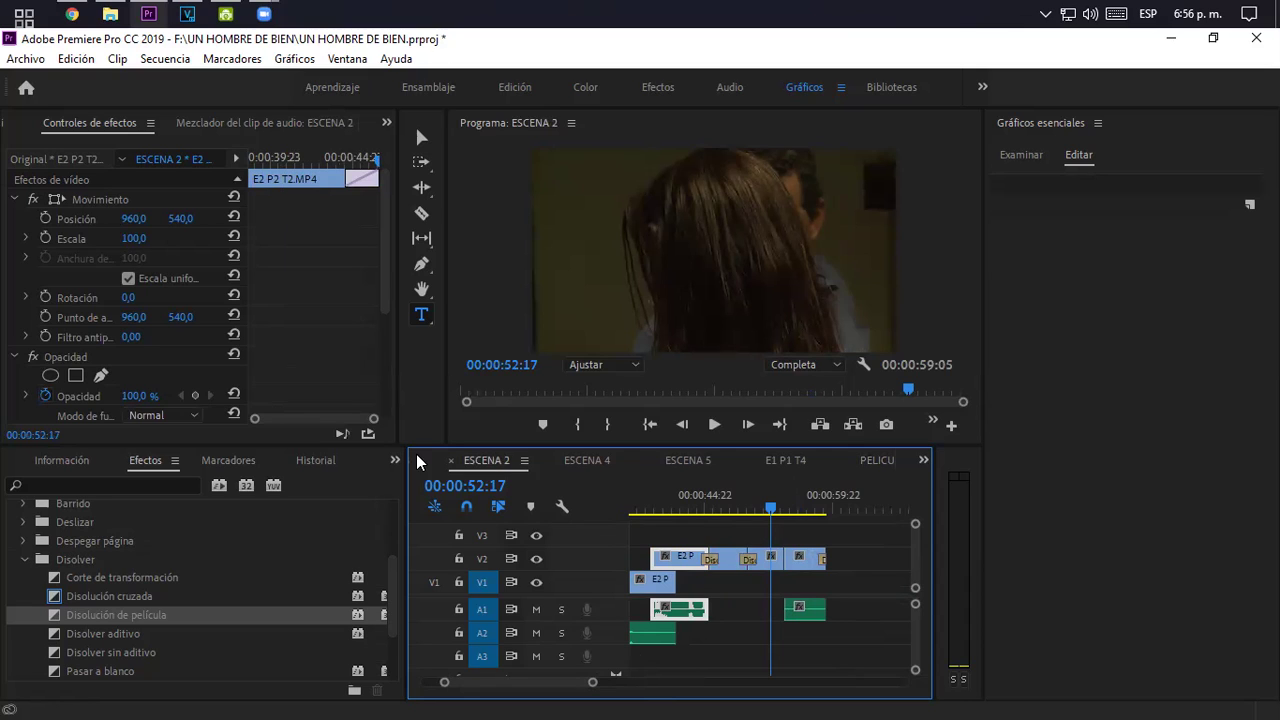
{"action": "scroll", "coordinate": [431, 459], "scroll_direction": "up", "scroll_amount": 1}
{"action": "left_click", "coordinate": [553, 459]}
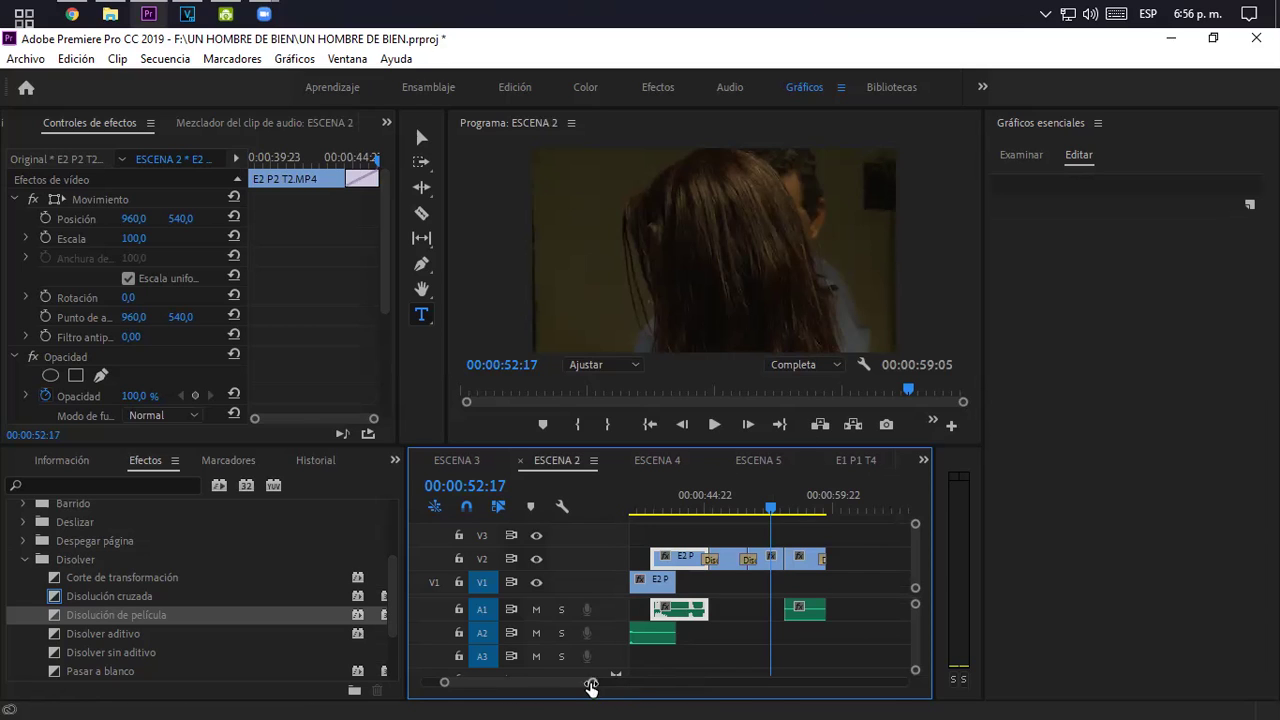
{"action": "left_click_drag", "start_coordinate": [591, 686], "coordinate": [561, 686]}
{"action": "left_click", "coordinate": [759, 557]}
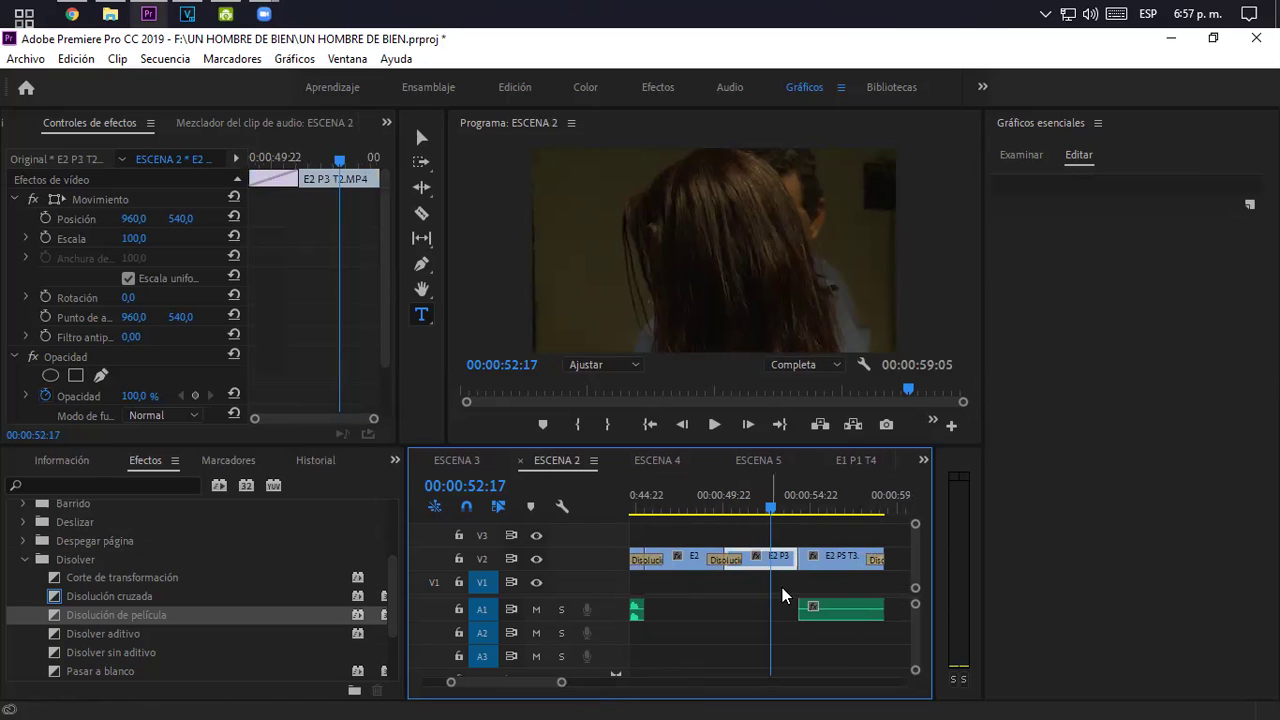
- Enlarge the E2 P3 clip to scale 126 and play it from 00:00:48:12
{"action": "left_click", "coordinate": [422, 137]}
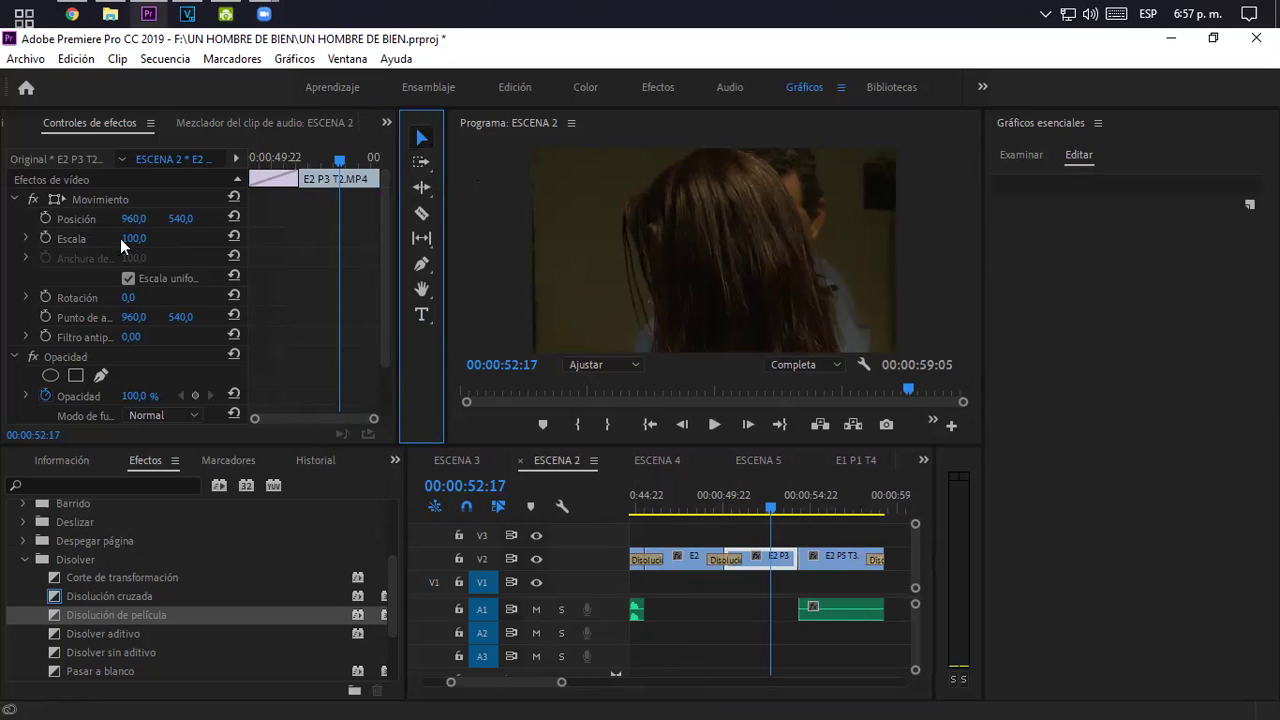
{"action": "left_click_drag", "start_coordinate": [129, 243], "coordinate": [155, 243]}
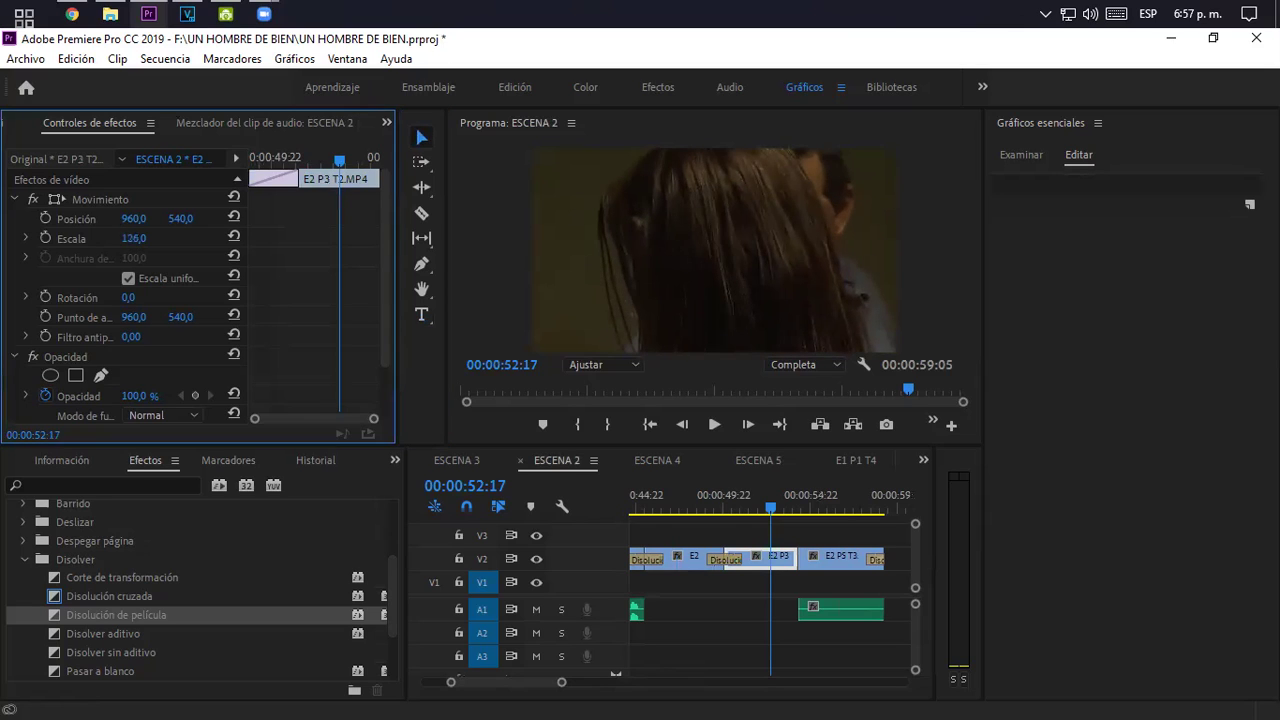
{"action": "left_click", "coordinate": [731, 500]}
{"action": "key", "text": "space"}
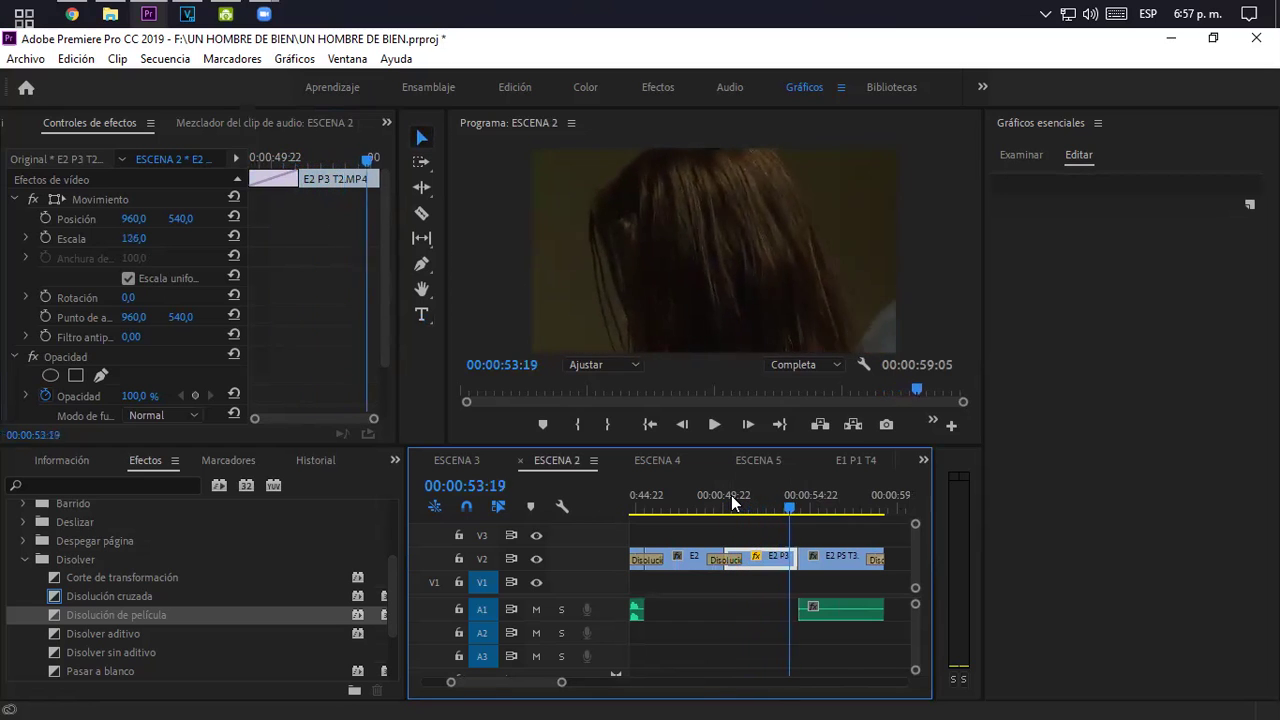
{"action": "left_click_drag", "start_coordinate": [731, 495], "coordinate": [699, 499]}
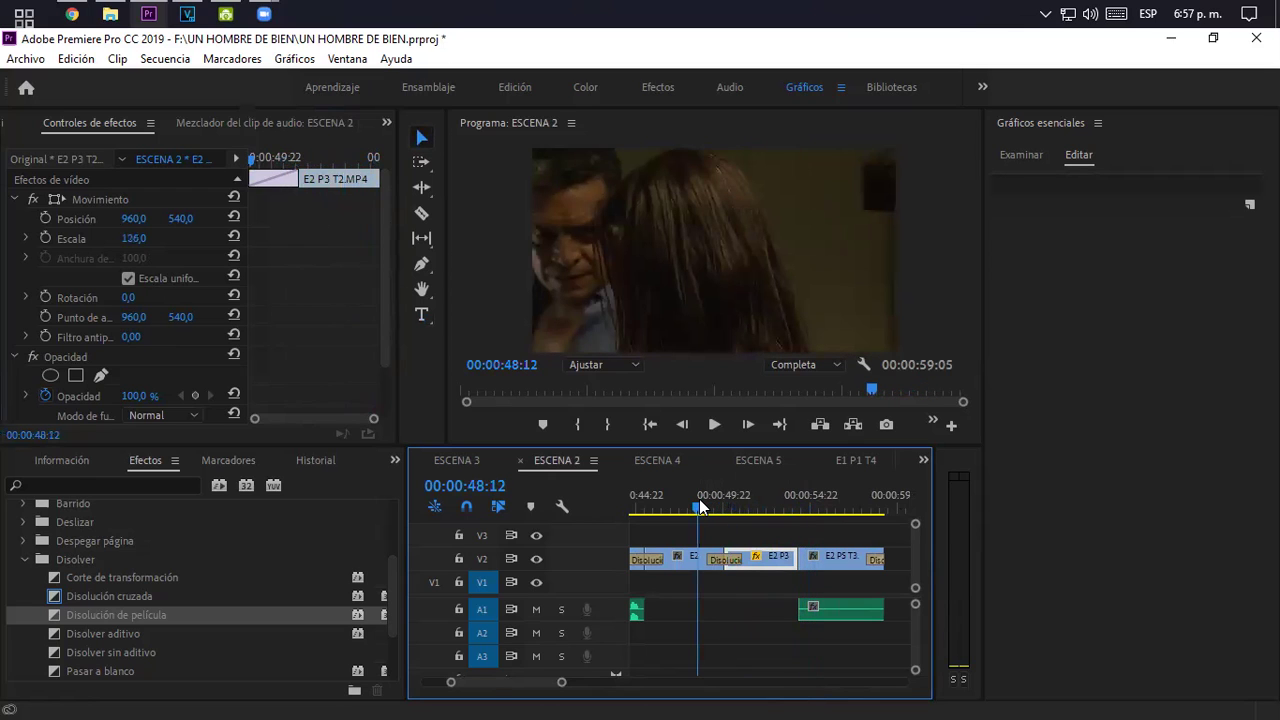
{"action": "key", "text": "space"}
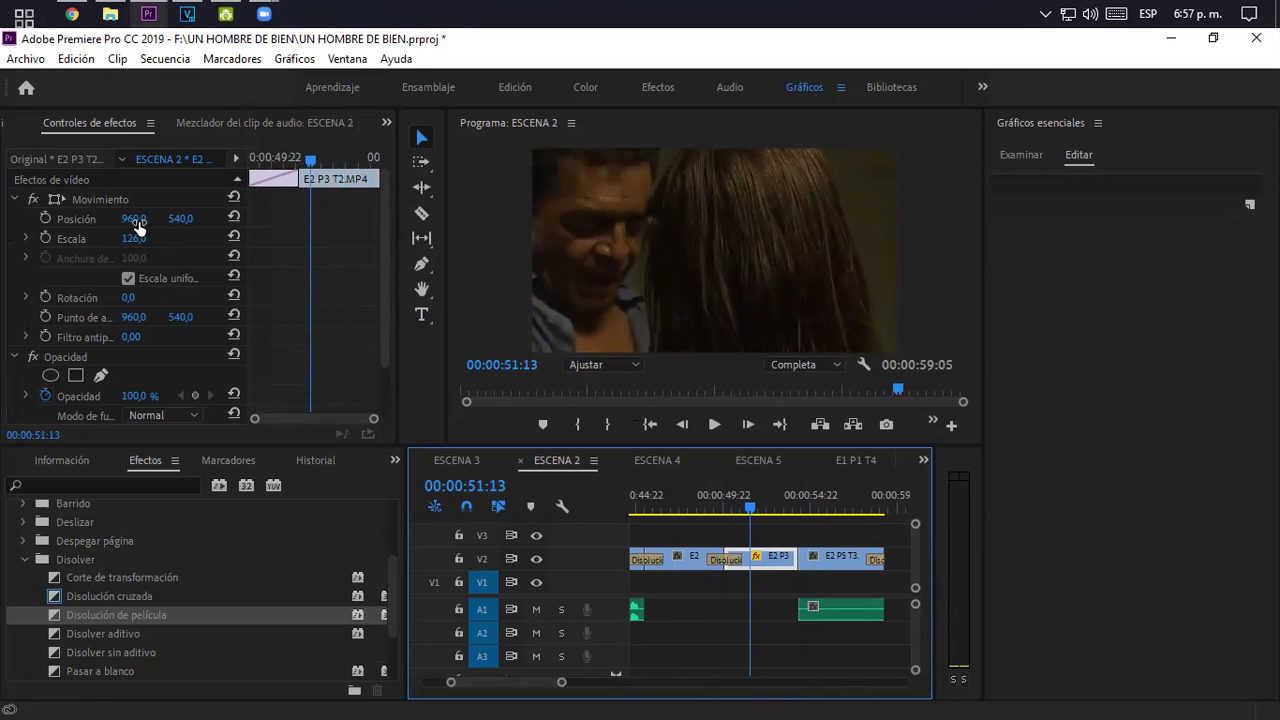
- Refine the clip to scale 144 and position 1362, 549, replaying the shot to check framing
{"action": "left_click_drag", "start_coordinate": [132, 238], "coordinate": [82, 238]}
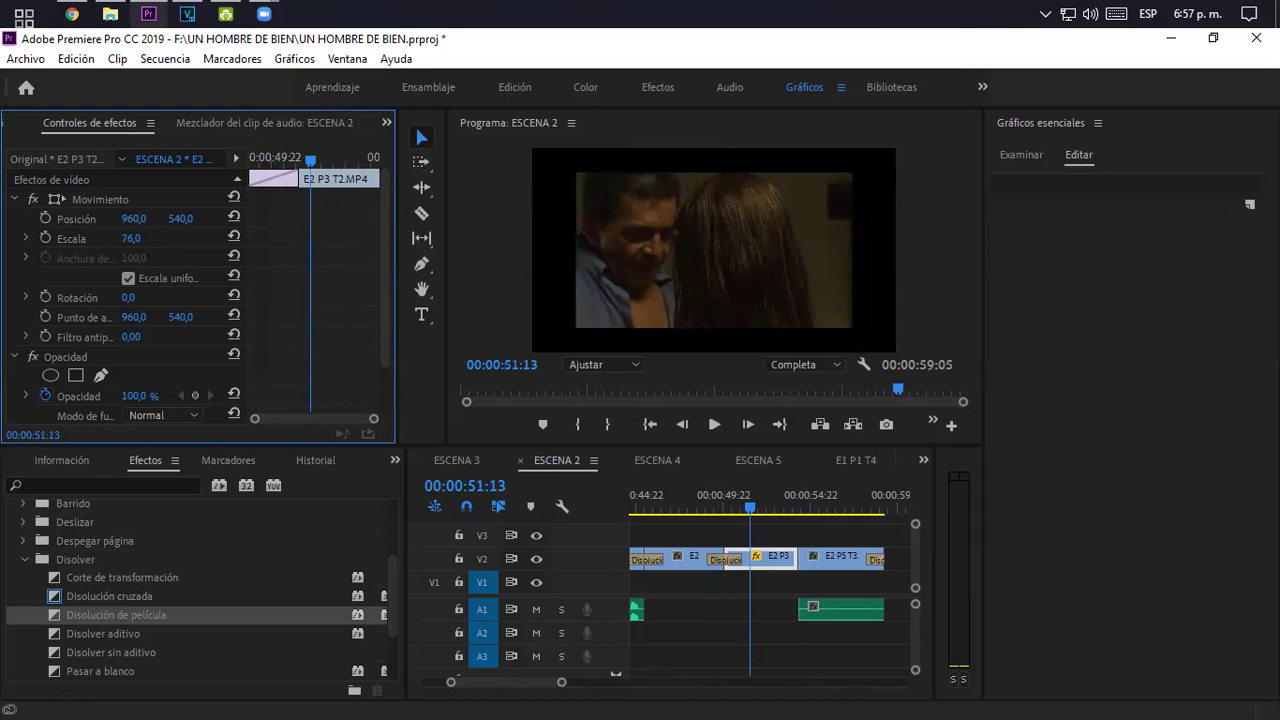
{"action": "left_click_drag", "start_coordinate": [82, 238], "coordinate": [152, 218]}
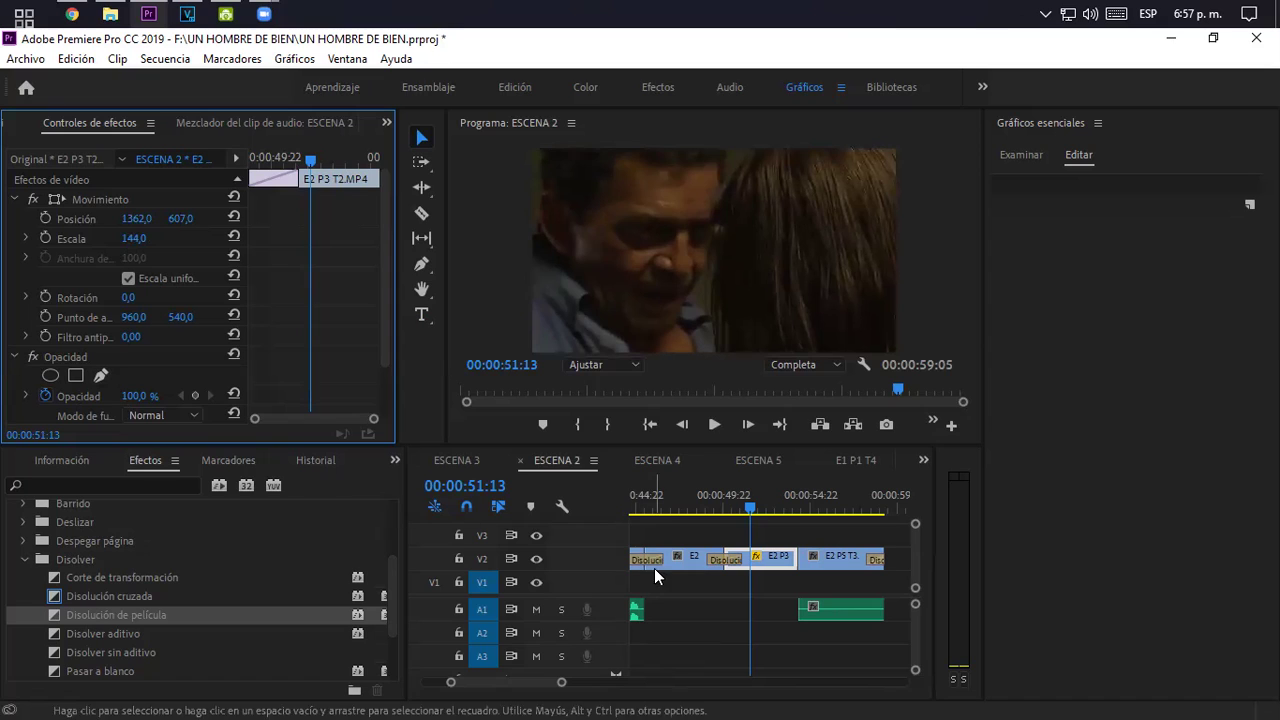
{"action": "left_click_drag", "start_coordinate": [180, 219], "coordinate": [162, 219]}
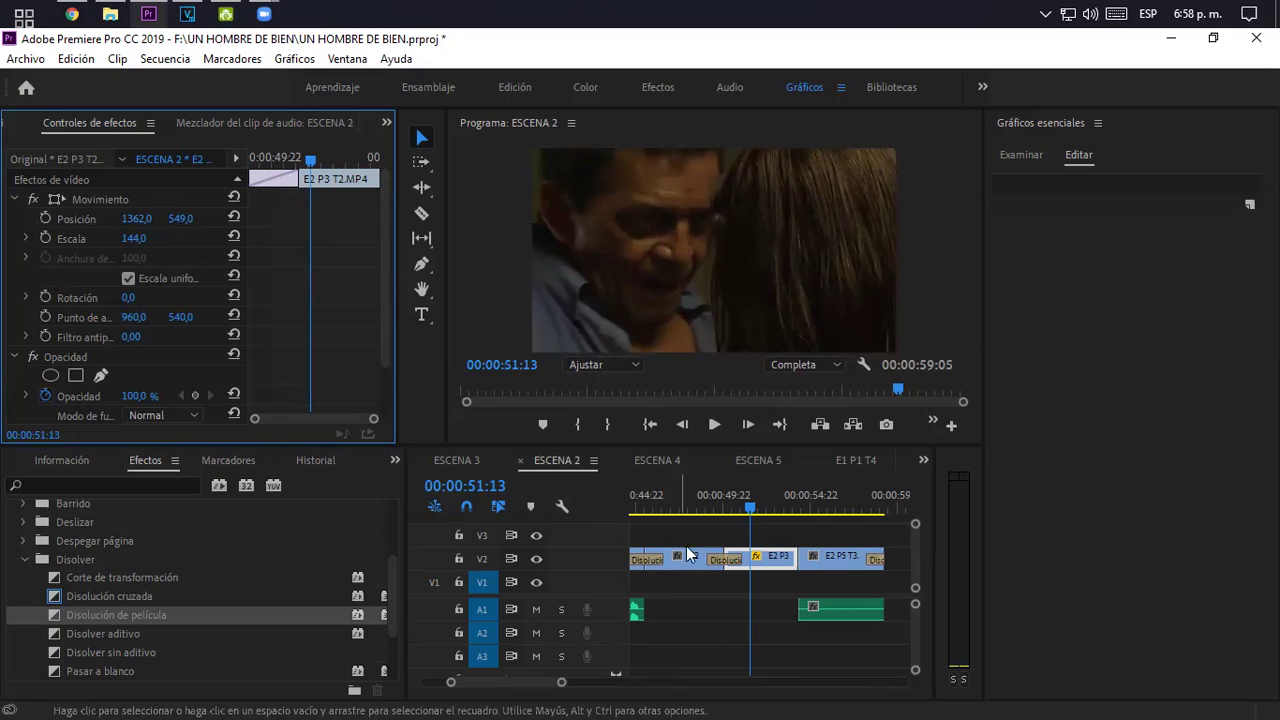
{"action": "left_click", "coordinate": [686, 495]}
{"action": "key", "text": "space"}
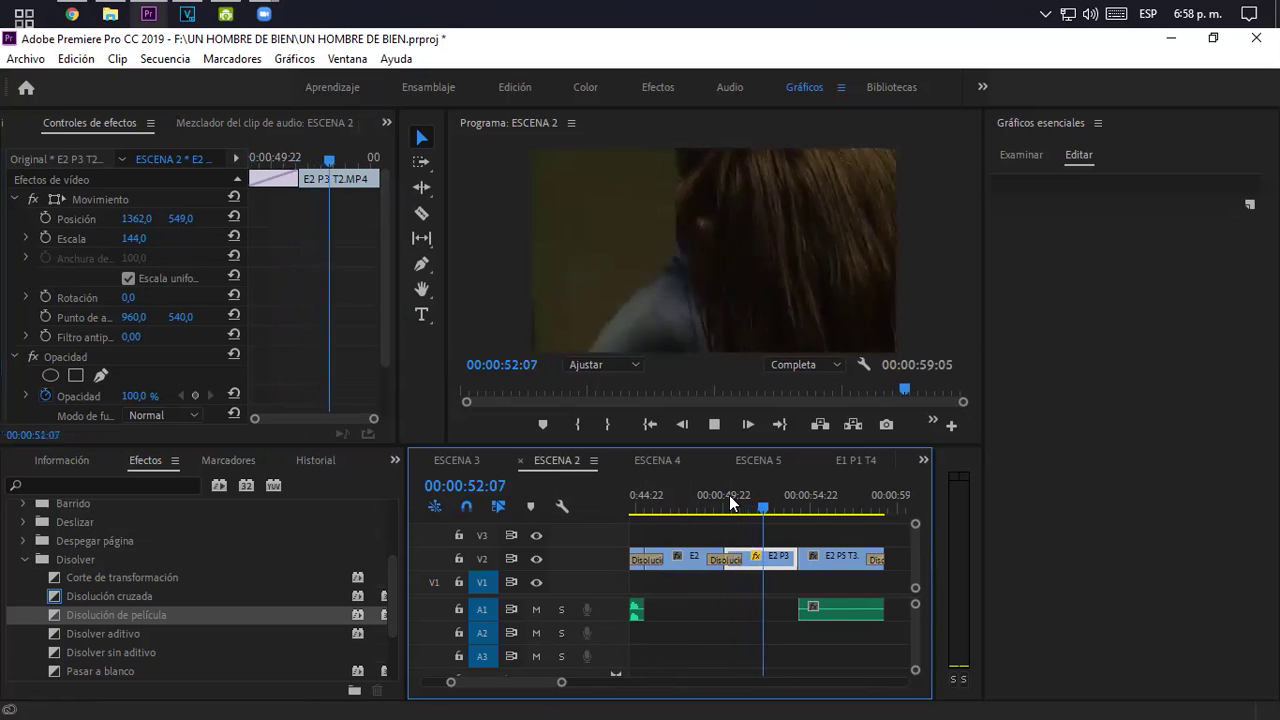
{"action": "left_click", "coordinate": [729, 495]}
{"action": "key", "text": "space"}
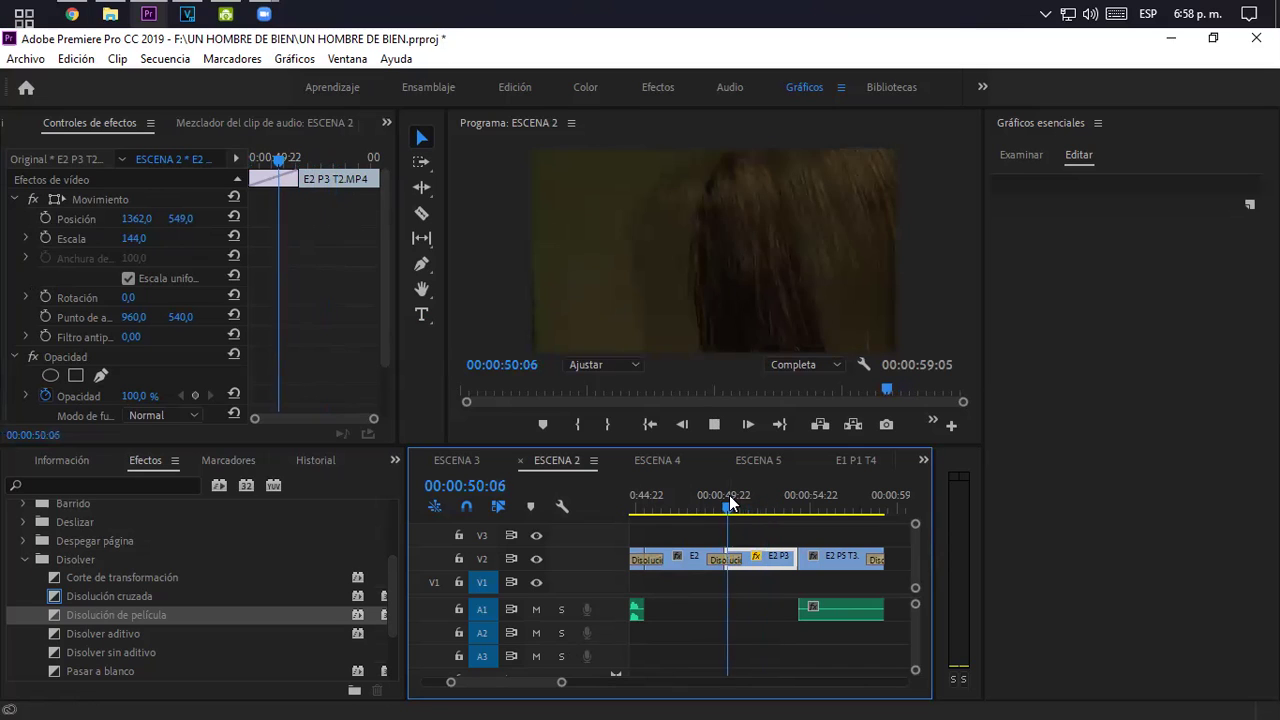
{"action": "key", "text": "space"}
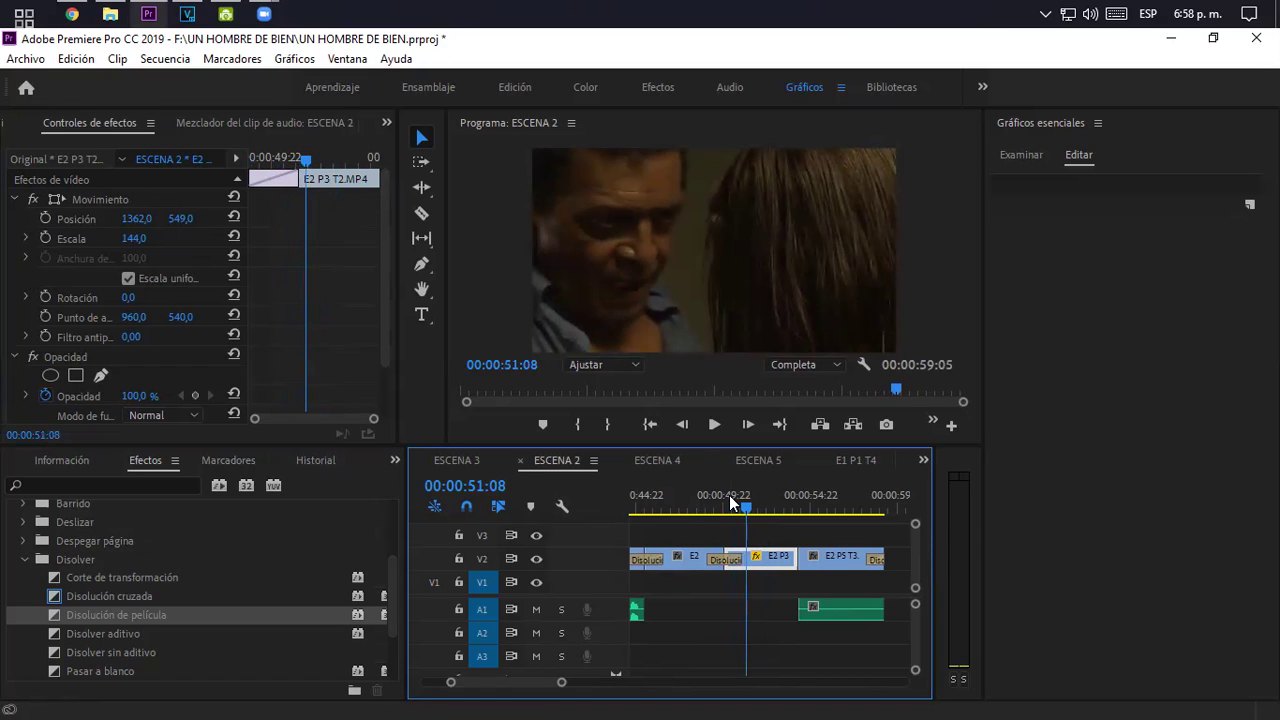
{"action": "key", "text": "space"}
{"action": "key", "text": "space"}
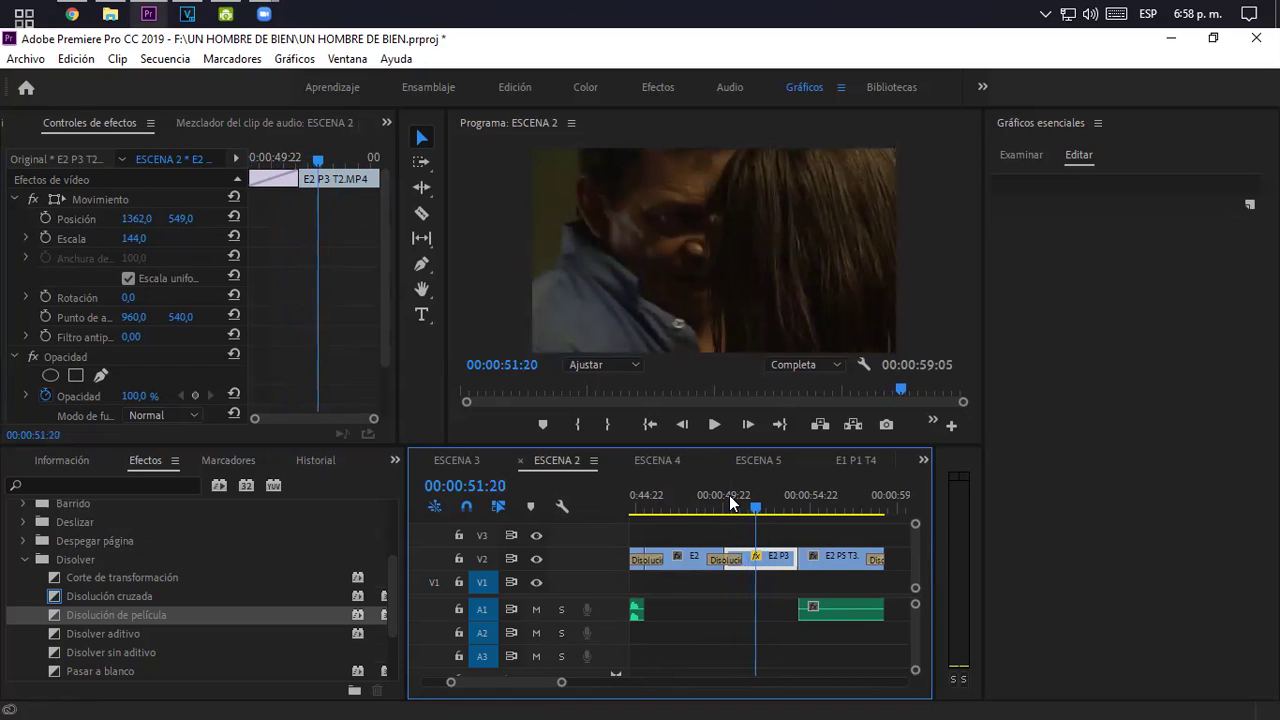
{"action": "key", "text": "space"}
{"action": "key", "text": "space"}
{"action": "key", "text": "space"}
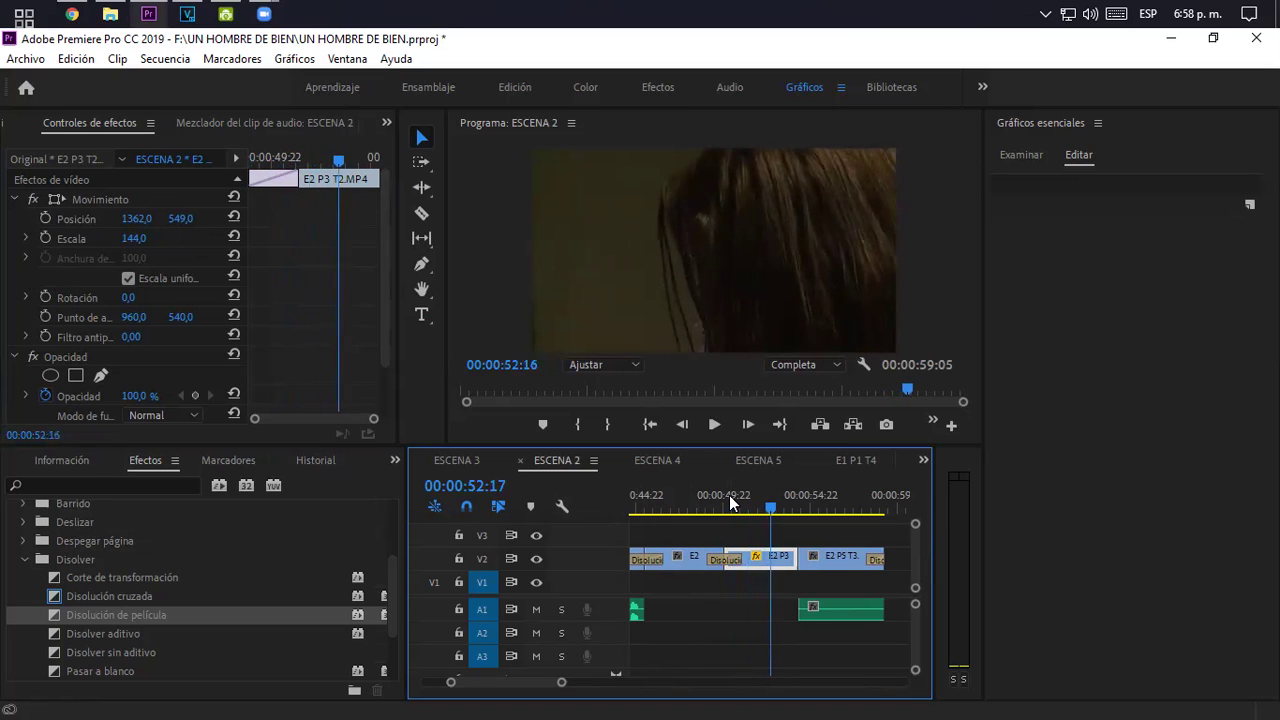
{"action": "key", "text": "space"}
{"action": "key", "text": "j"}
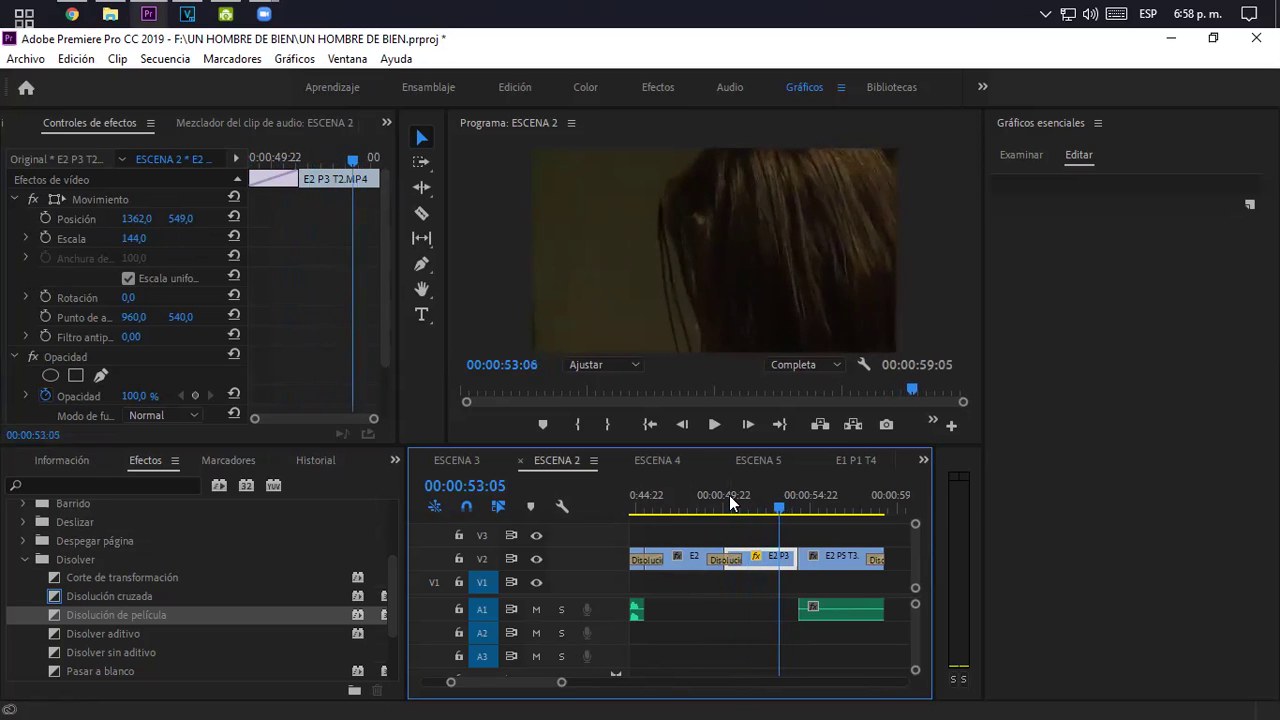
{"action": "key", "text": "Left"}
{"action": "key", "text": "Left"}
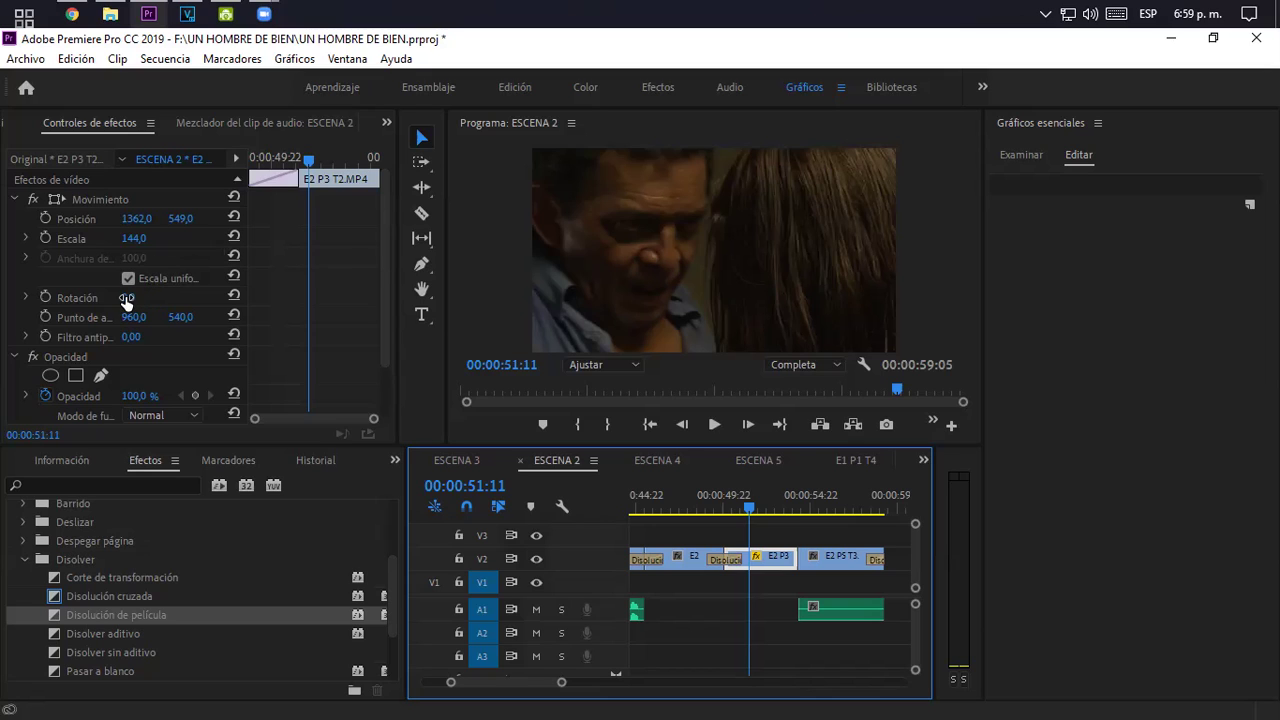
- Rotate the E2 P3 T2 clip to −6° and move it to 1306, 608, then preview
{"action": "left_click_drag", "start_coordinate": [126, 299], "coordinate": [120, 299]}
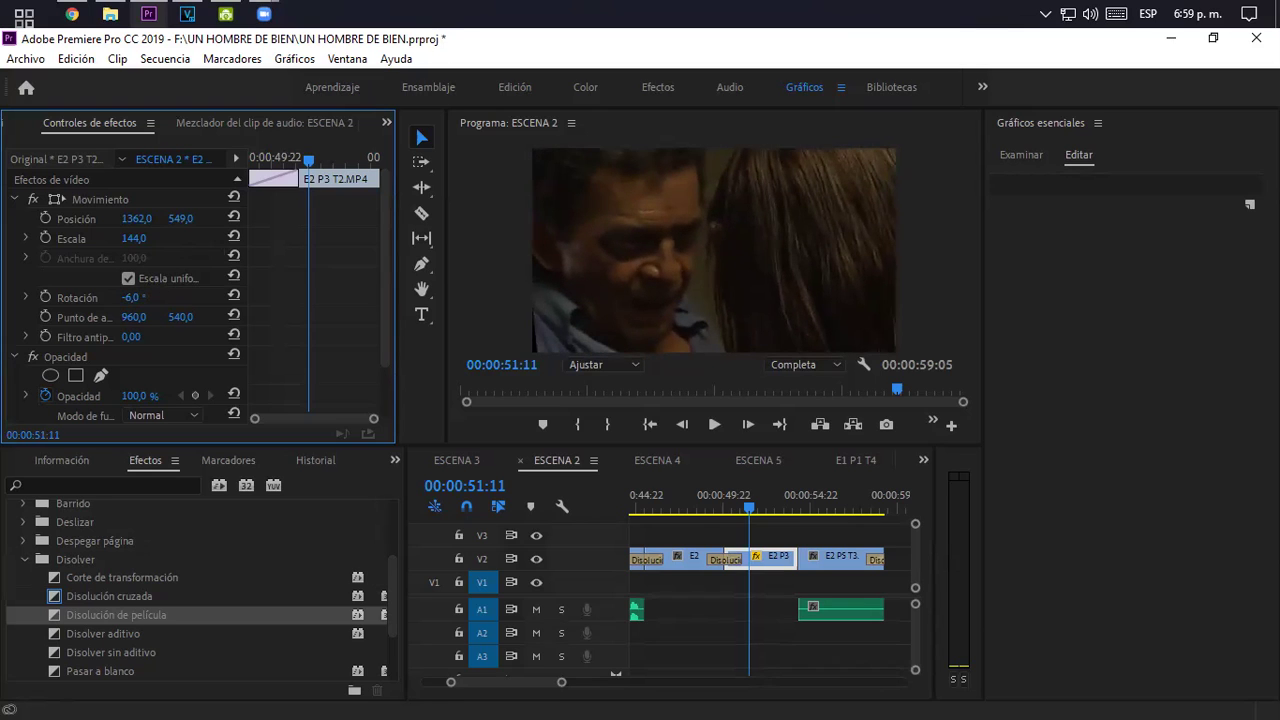
{"action": "left_click_drag", "start_coordinate": [180, 218], "coordinate": [239, 218]}
{"action": "left_click_drag", "start_coordinate": [134, 218], "coordinate": [78, 218]}
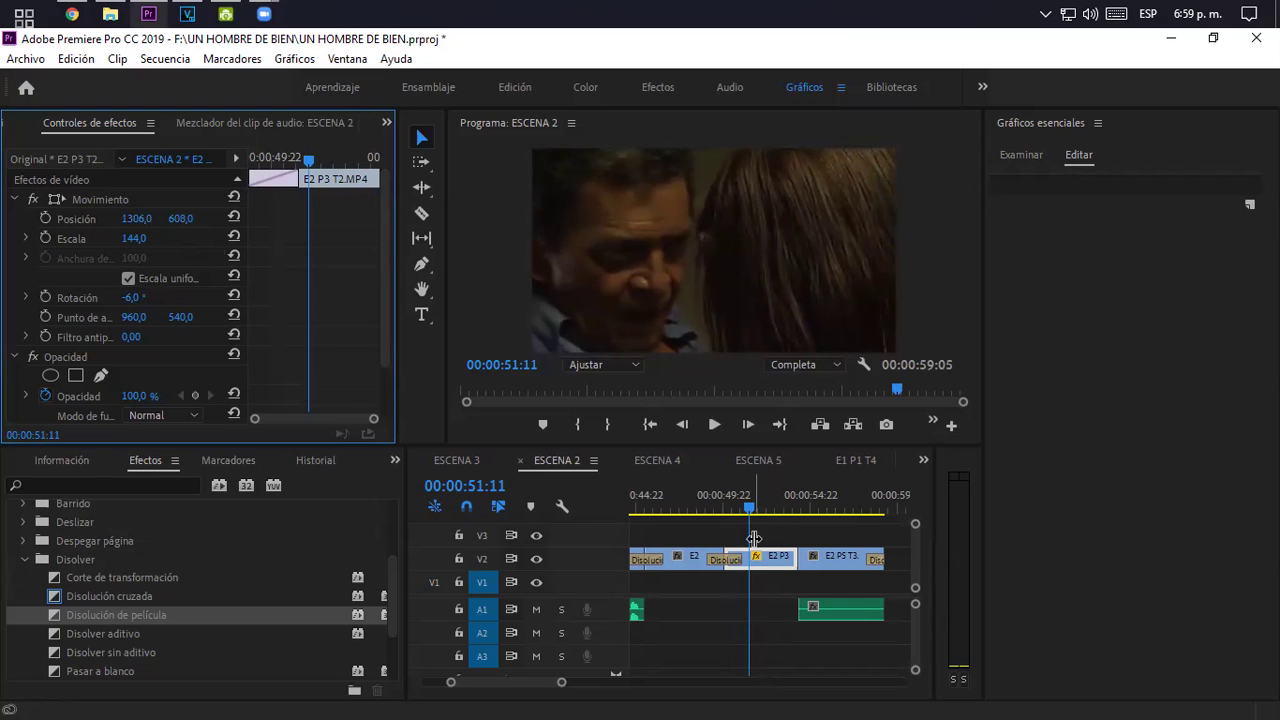
{"action": "left_click", "coordinate": [731, 507]}
{"action": "key", "text": "space"}
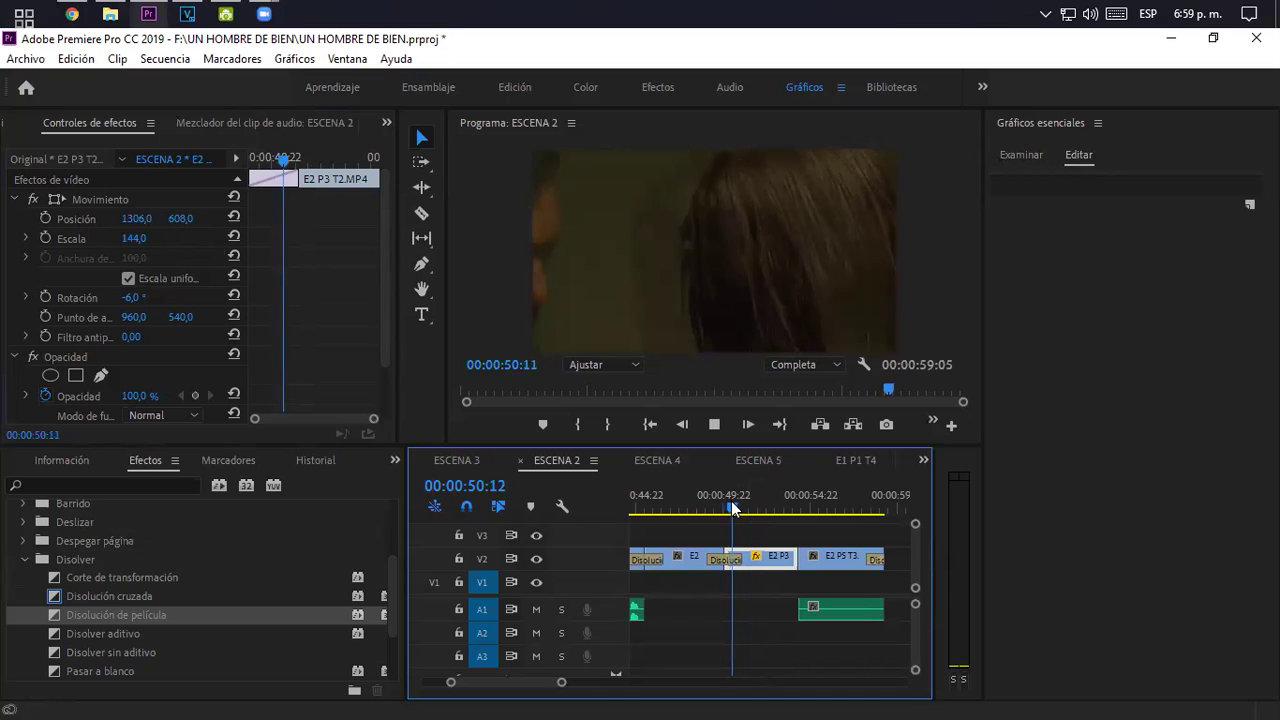
{"action": "key", "text": "space"}
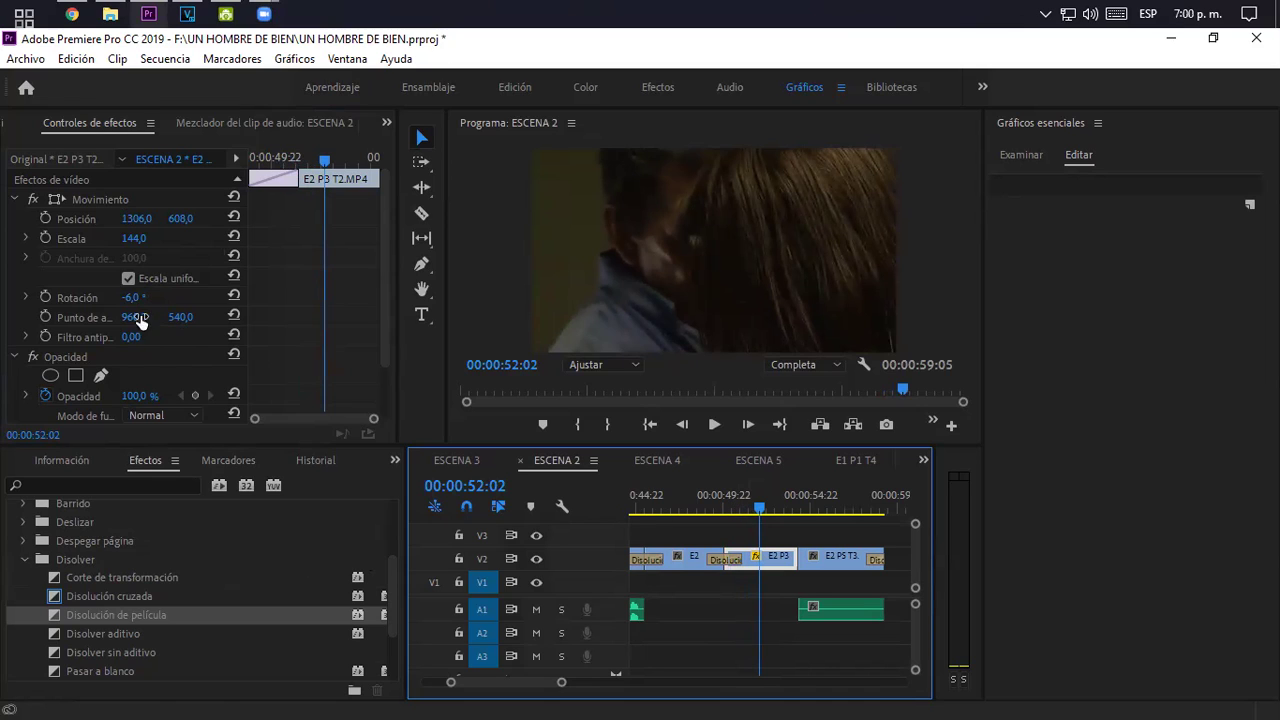
- Zoom the timeline out to the last clip and open the short film's folder in File Explorer
{"action": "scroll", "coordinate": [150, 349], "scroll_direction": "down", "scroll_amount": 2}
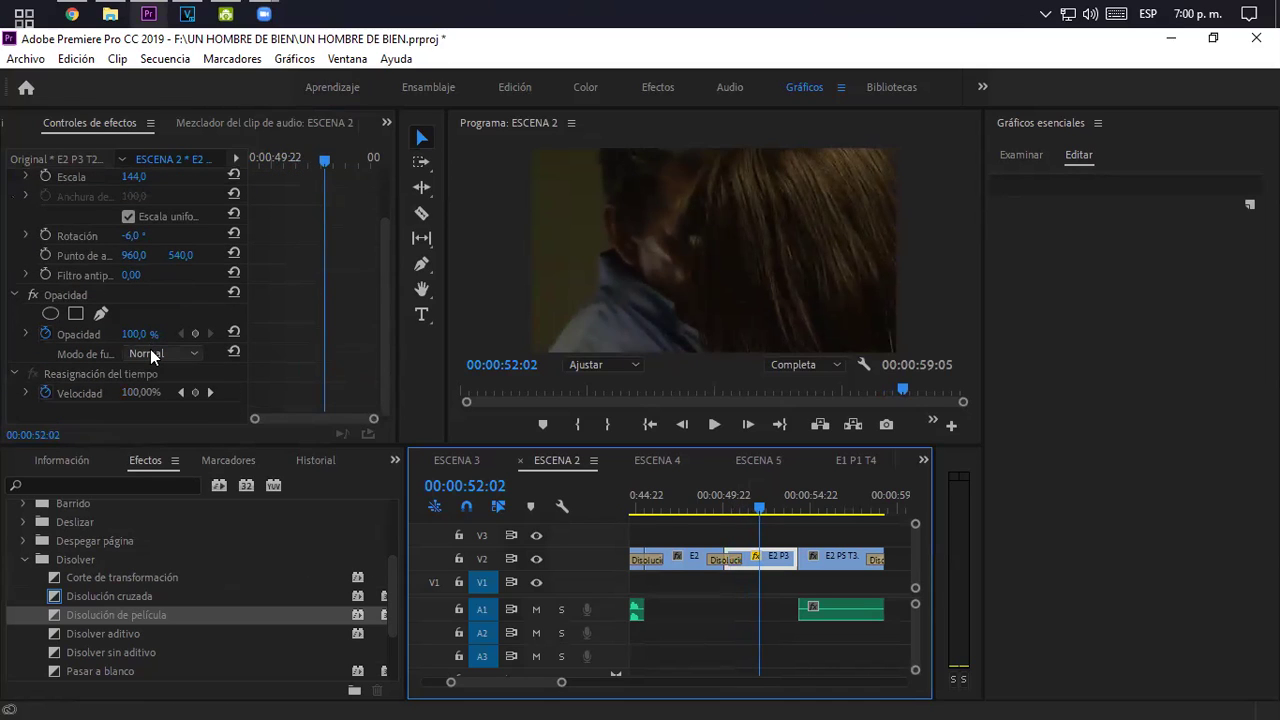
{"action": "left_click_drag", "start_coordinate": [380, 281], "coordinate": [388, 217]}
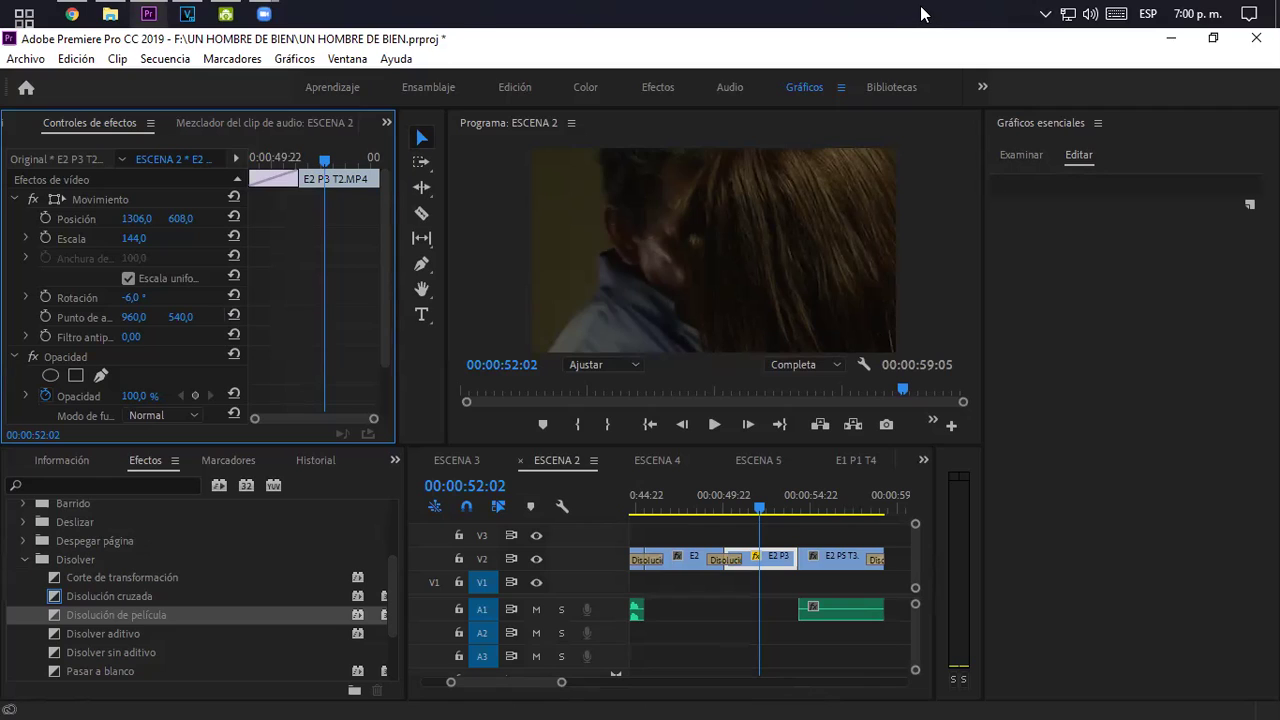
{"action": "left_click", "coordinate": [709, 15]}
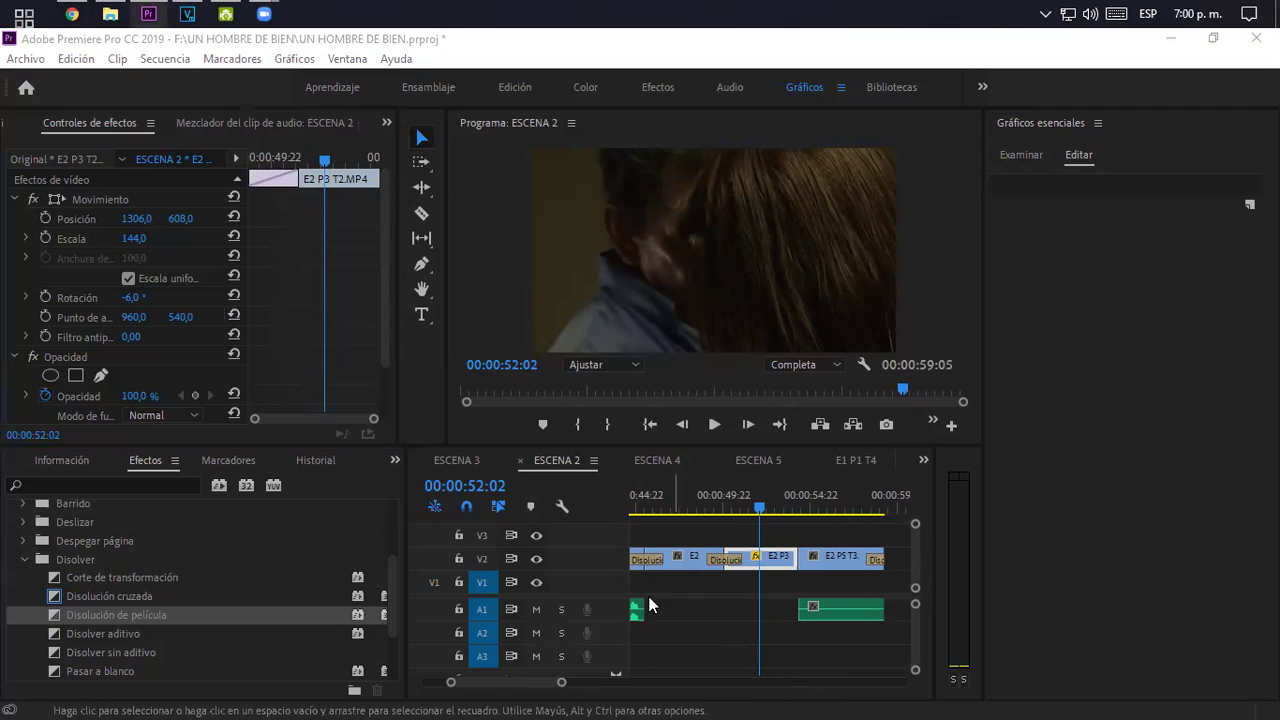
{"action": "left_click_drag", "start_coordinate": [563, 686], "coordinate": [644, 684]}
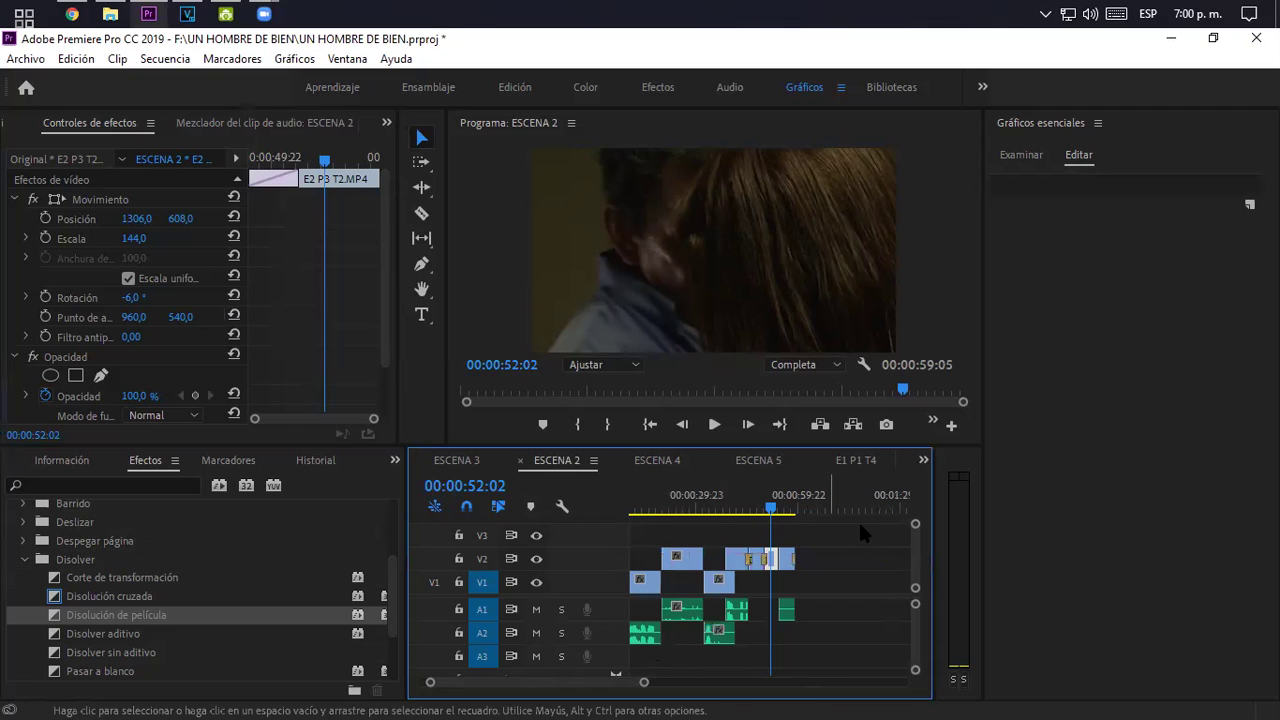
{"action": "left_click", "coordinate": [803, 510]}
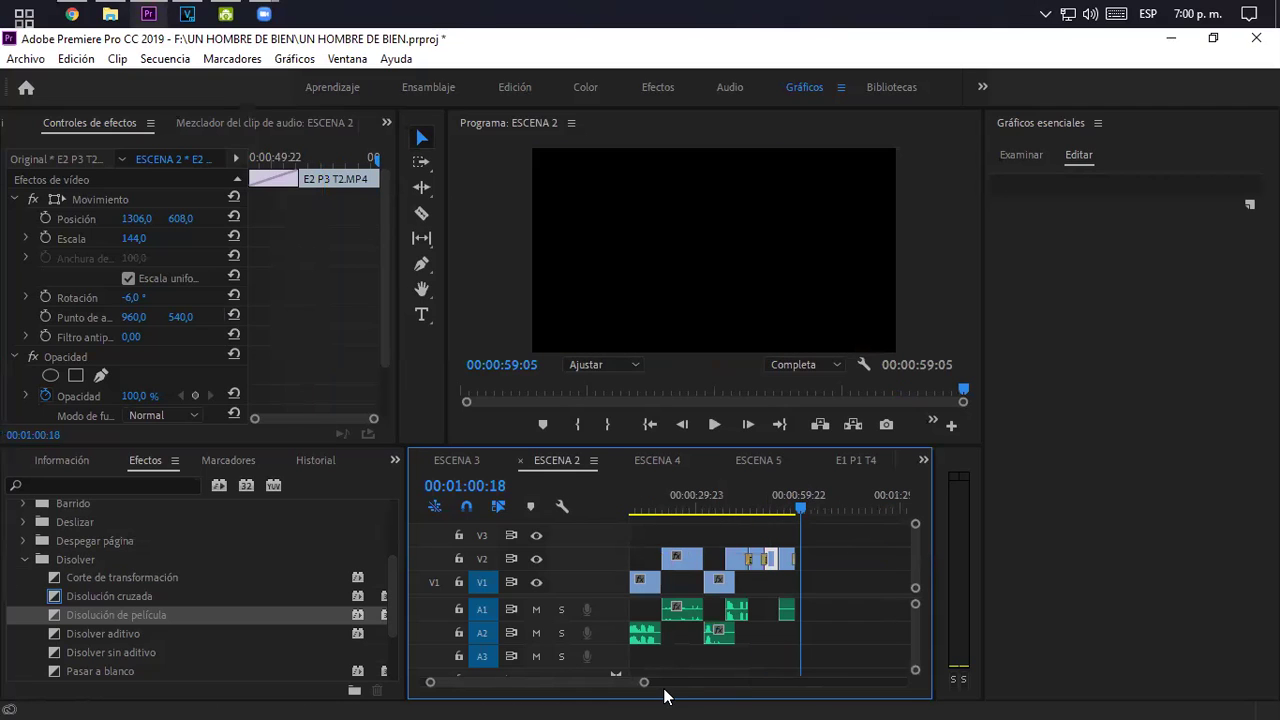
{"action": "left_click_drag", "start_coordinate": [643, 686], "coordinate": [595, 688]}
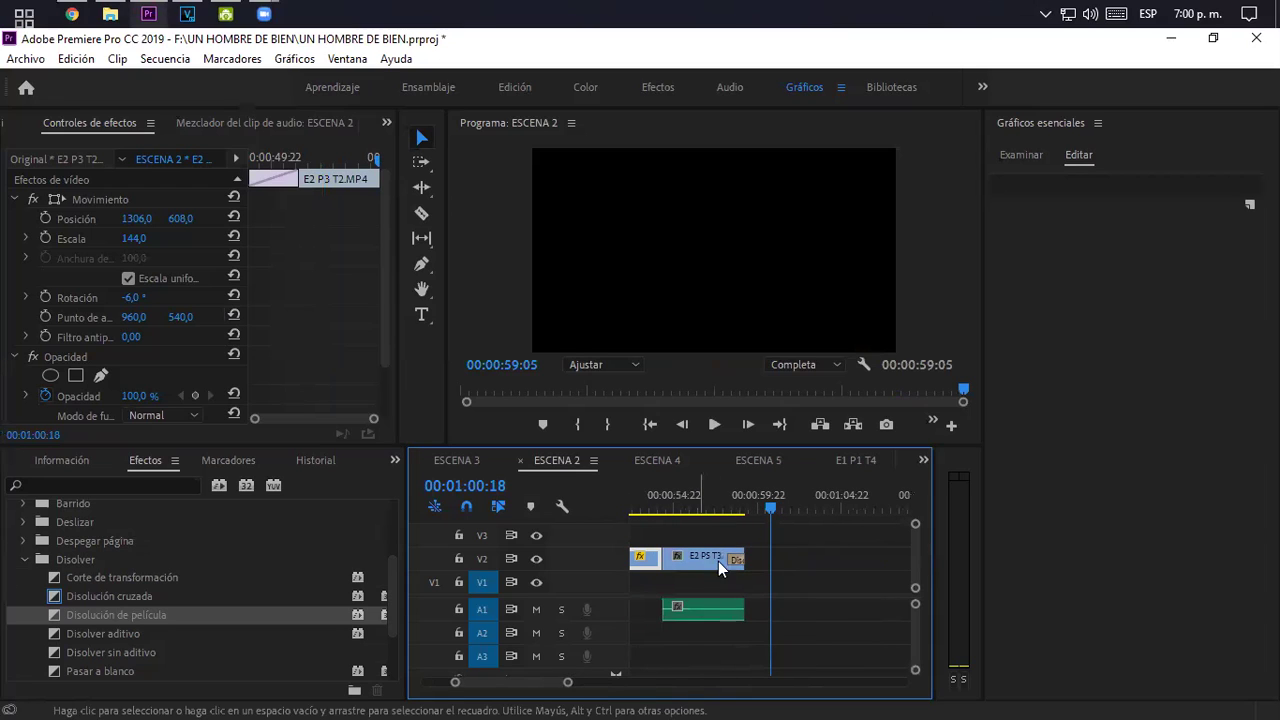
{"action": "left_click_drag", "start_coordinate": [735, 505], "coordinate": [721, 502]}
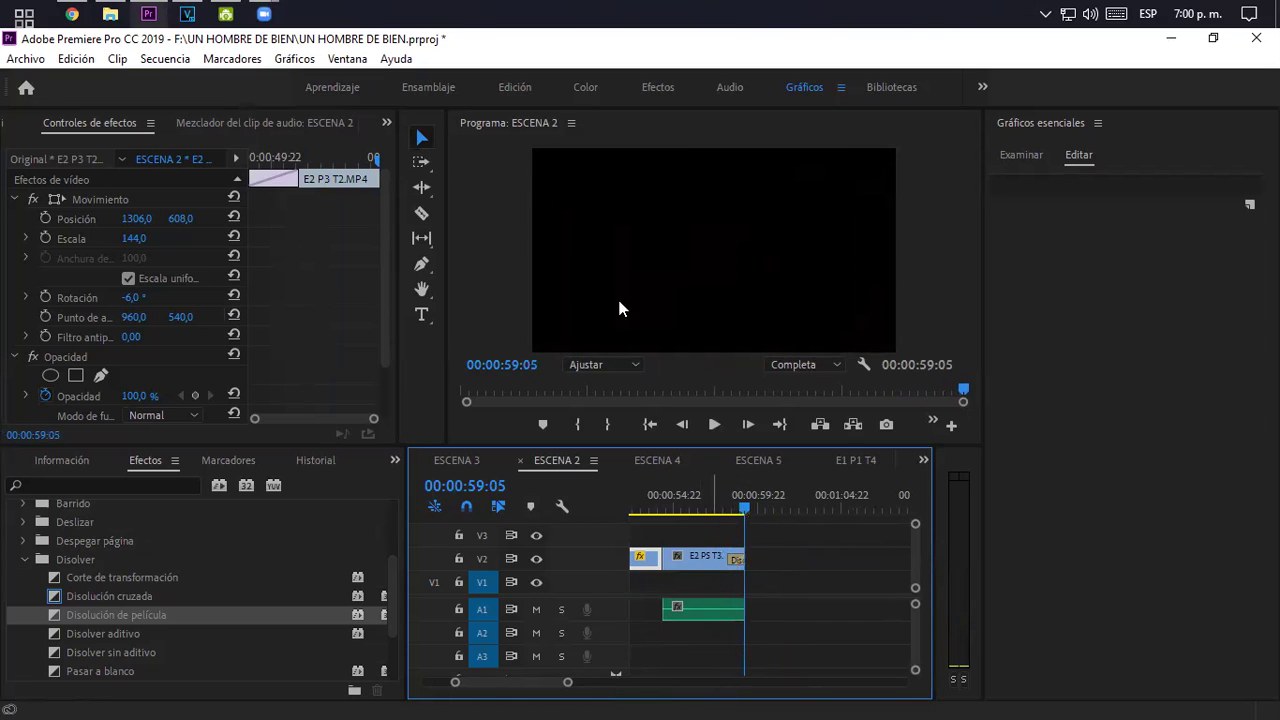
{"action": "left_click", "coordinate": [103, 10]}
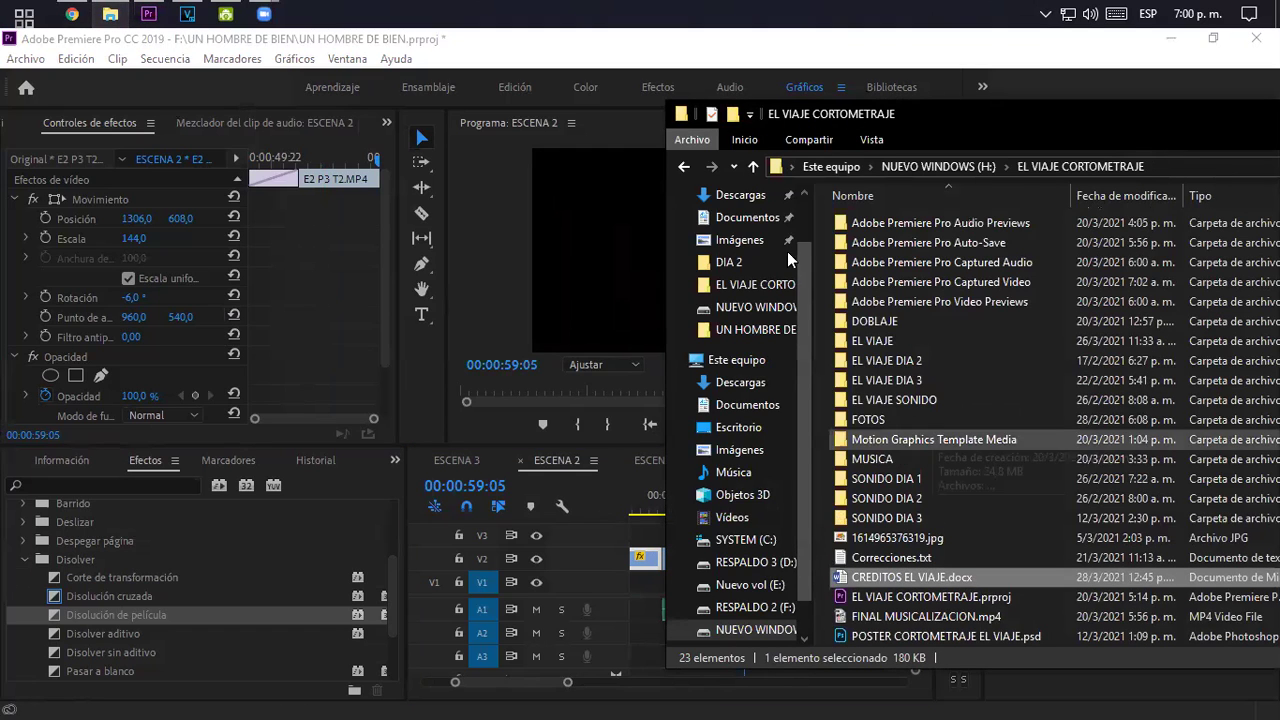
- Browse File Explorer to Este equipo > Escritorio and slide its window left to expose the timeline
{"action": "left_click", "coordinate": [830, 166]}
{"action": "scroll", "coordinate": [740, 250], "scroll_direction": "up", "scroll_amount": 1}
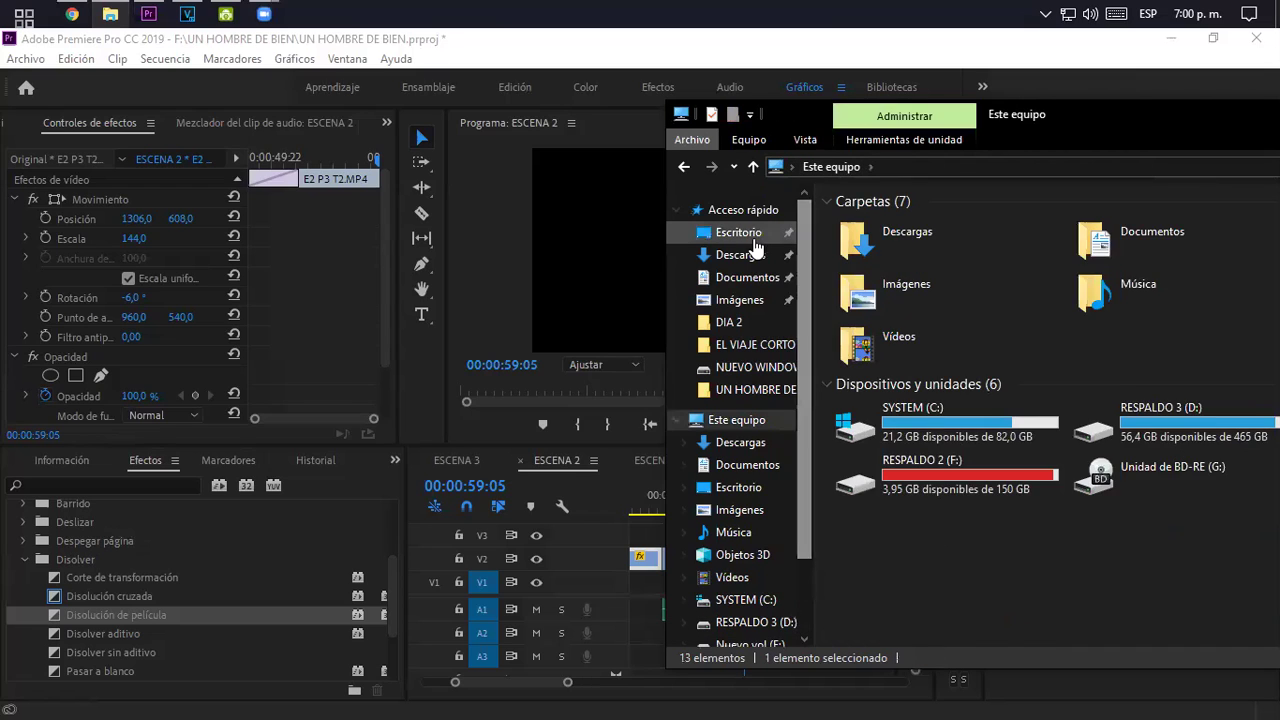
{"action": "left_click", "coordinate": [738, 232]}
{"action": "scroll", "coordinate": [1005, 400], "scroll_direction": "down", "scroll_amount": 10}
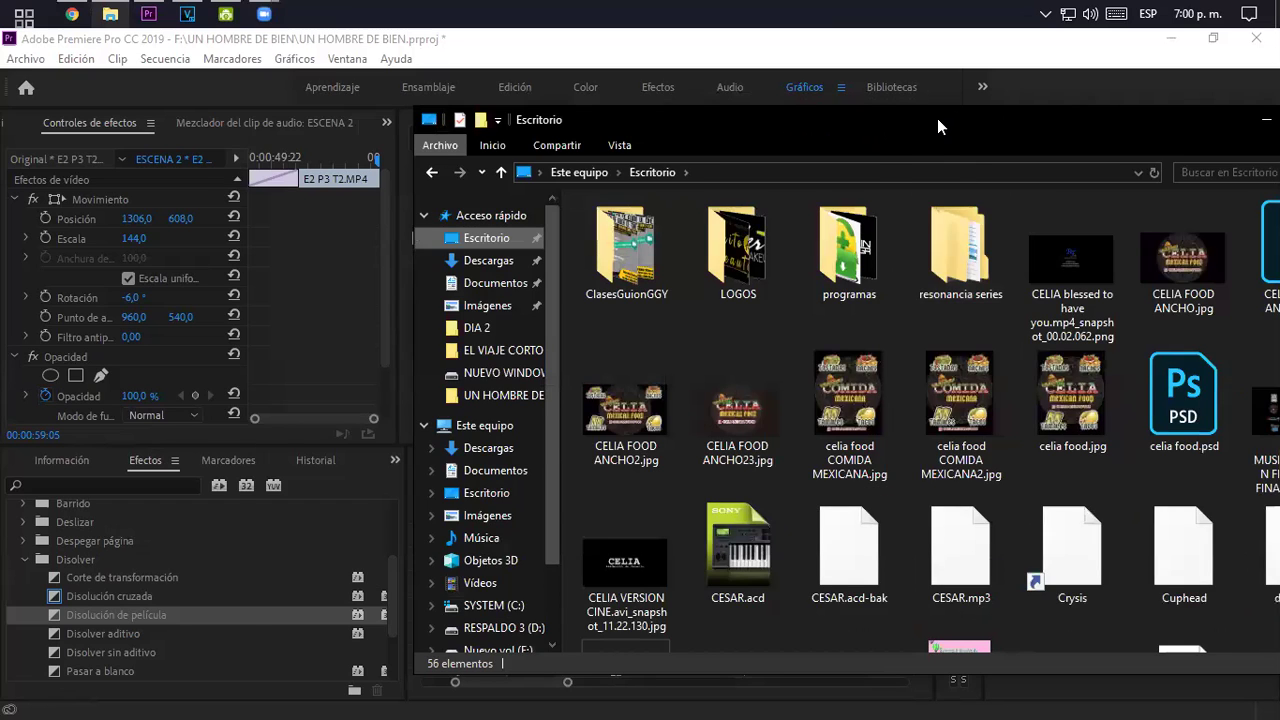
{"action": "left_click_drag", "start_coordinate": [937, 118], "coordinate": [473, 117]}
{"action": "scroll", "coordinate": [509, 314], "scroll_direction": "down", "scroll_amount": 10}
{"action": "scroll", "coordinate": [509, 314], "scroll_direction": "up", "scroll_amount": 9}
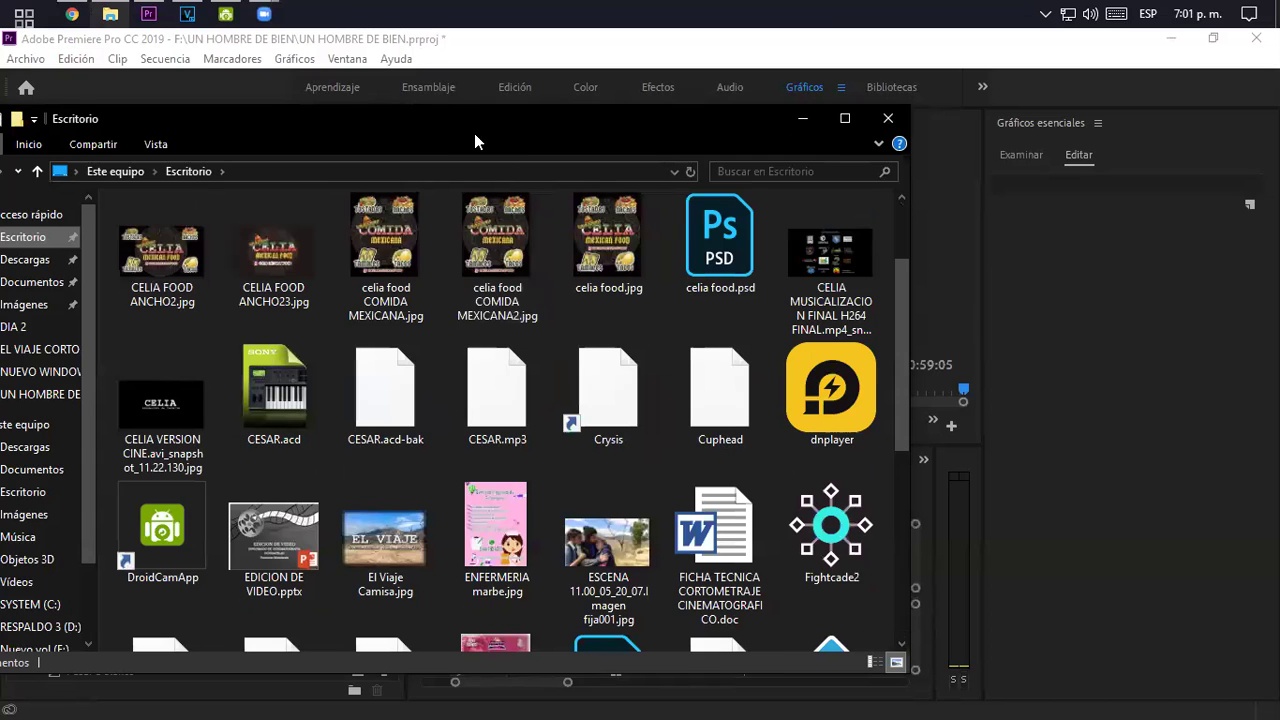
{"action": "left_click_drag", "start_coordinate": [472, 114], "coordinate": [301, 117]}
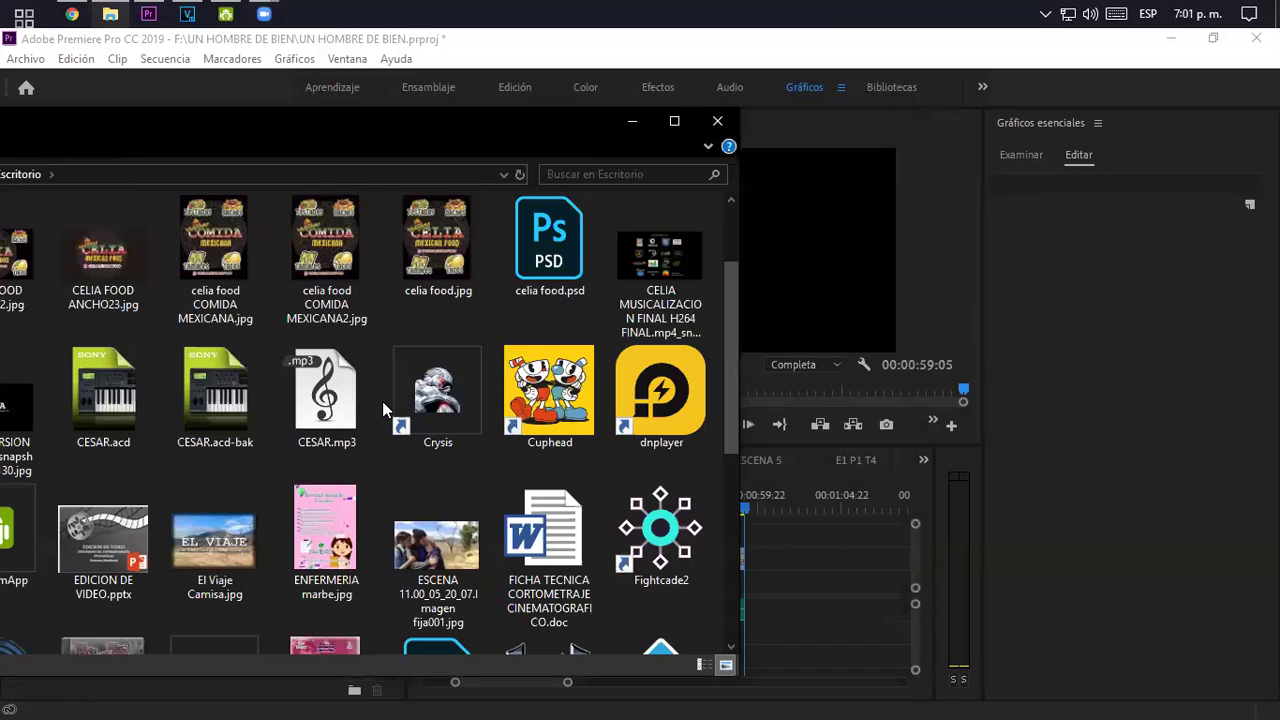
{"action": "scroll", "coordinate": [382, 401], "scroll_direction": "down", "scroll_amount": 2}
{"action": "scroll", "coordinate": [382, 401], "scroll_direction": "down", "scroll_amount": 2}
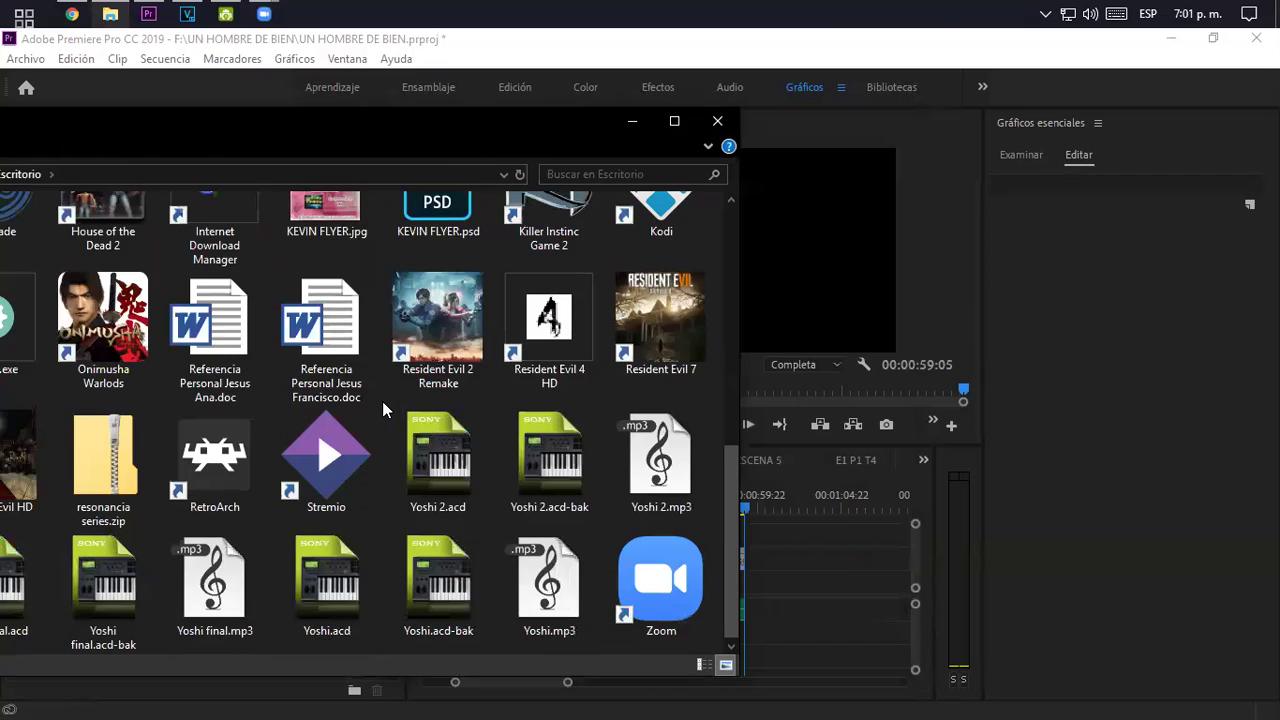
{"action": "scroll", "coordinate": [382, 401], "scroll_direction": "up", "scroll_amount": 2}
{"action": "left_click_drag", "start_coordinate": [298, 122], "coordinate": [191, 128]}
- Place El Viaje Camisa.jpg on V2 right after E2 P5 T3 and select it
{"action": "left_click_drag", "start_coordinate": [100, 262], "coordinate": [752, 561]}
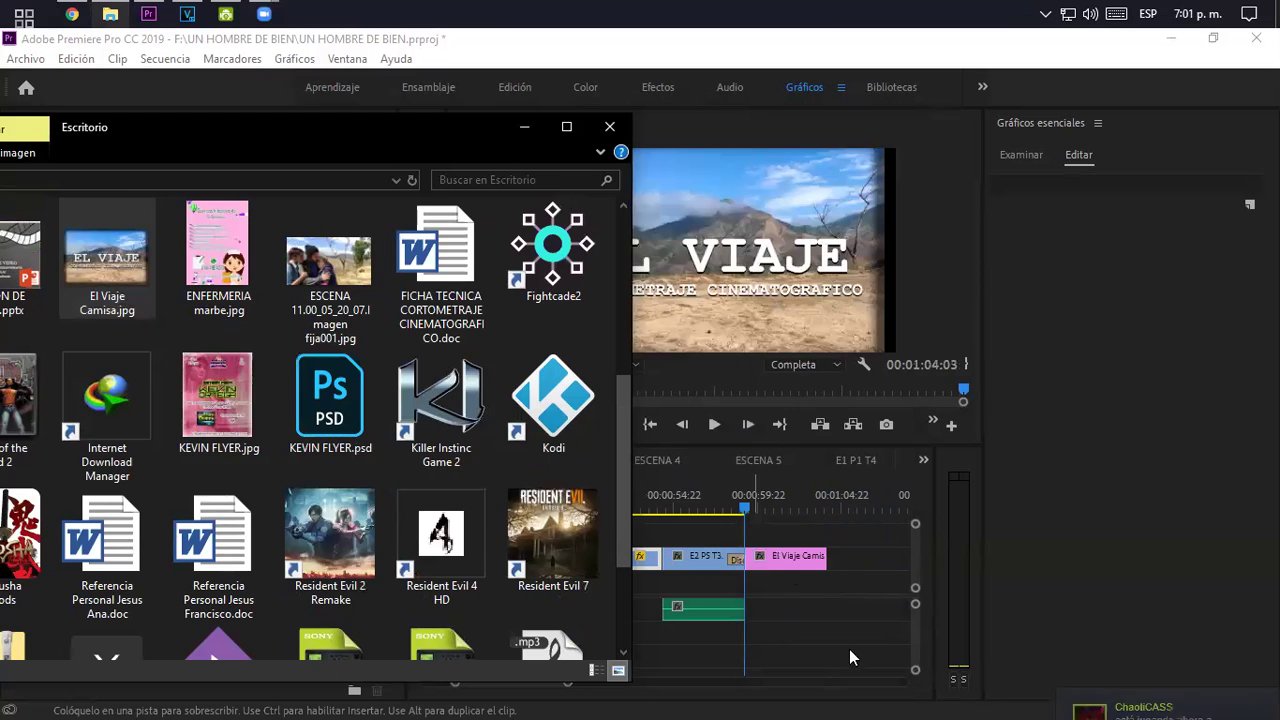
{"action": "left_click", "coordinate": [768, 503]}
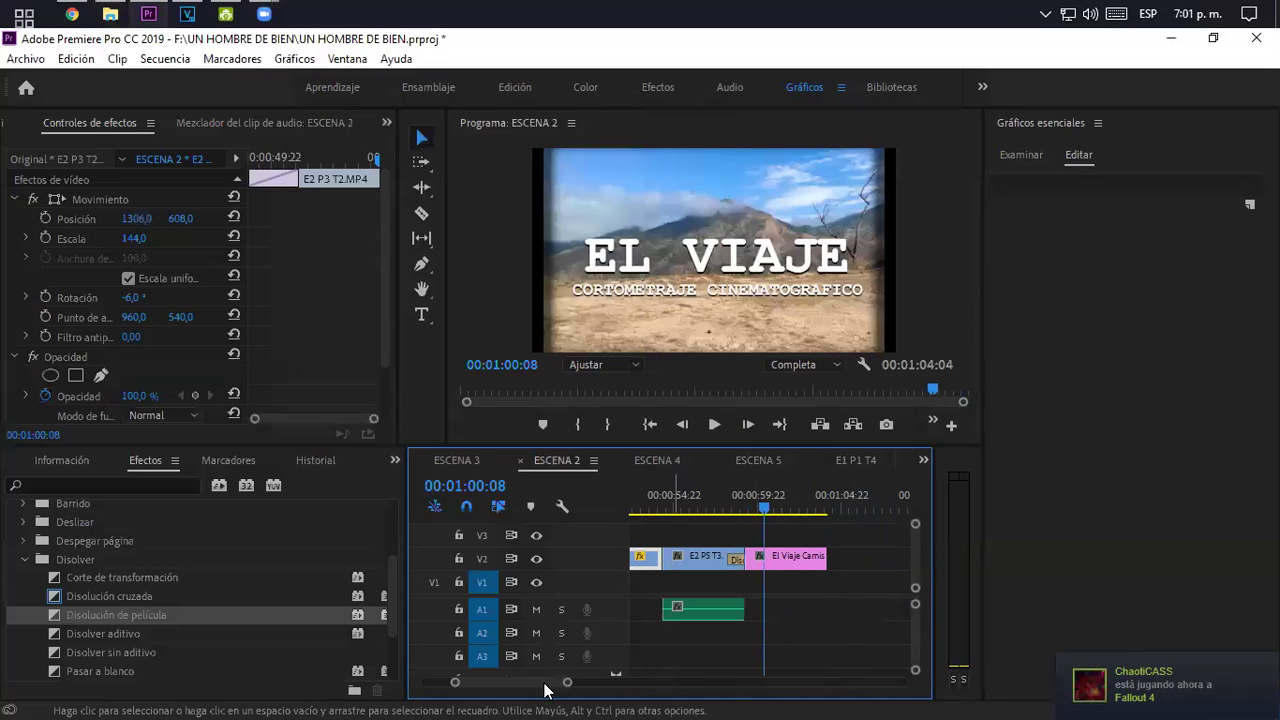
{"action": "mouse_move", "coordinate": [566, 683]}
{"action": "left_mouse_down"}
{"action": "mouse_move", "coordinate": [537, 694]}
{"action": "mouse_move", "coordinate": [551, 690]}
{"action": "left_mouse_up"}
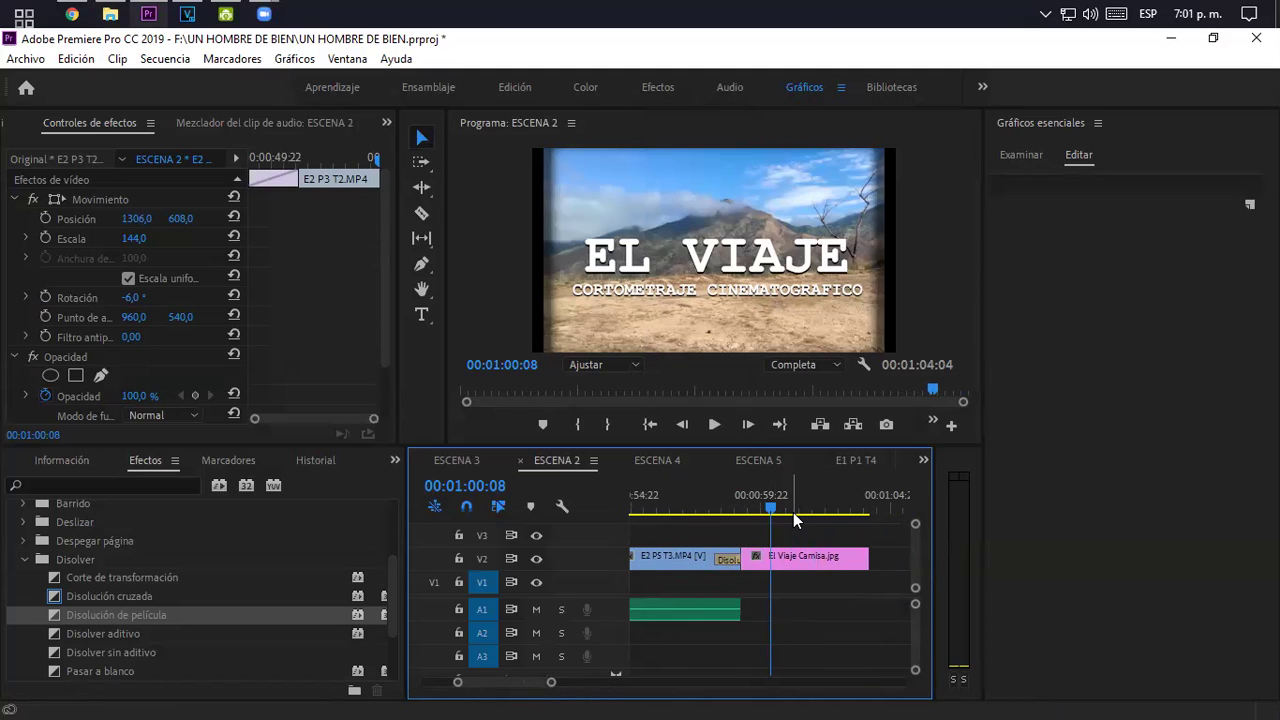
{"action": "mouse_move", "coordinate": [787, 559]}
{"action": "left_mouse_down"}
{"action": "mouse_move", "coordinate": [810, 562]}
{"action": "mouse_move", "coordinate": [787, 560]}
{"action": "left_mouse_up"}
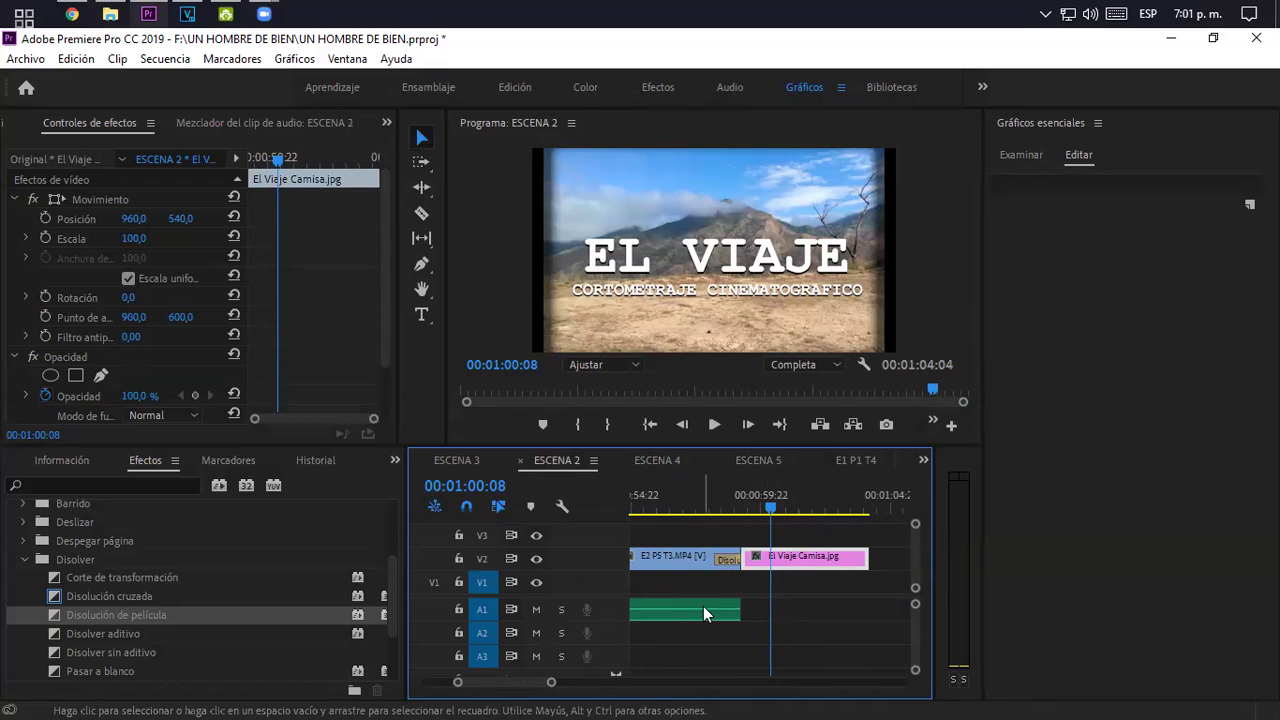
- Park the playhead inside the title image and enlarge its Escala from 139 to fill the frame
{"action": "left_click", "coordinate": [744, 493]}
{"action": "left_click_drag", "start_coordinate": [744, 493], "coordinate": [748, 496]}
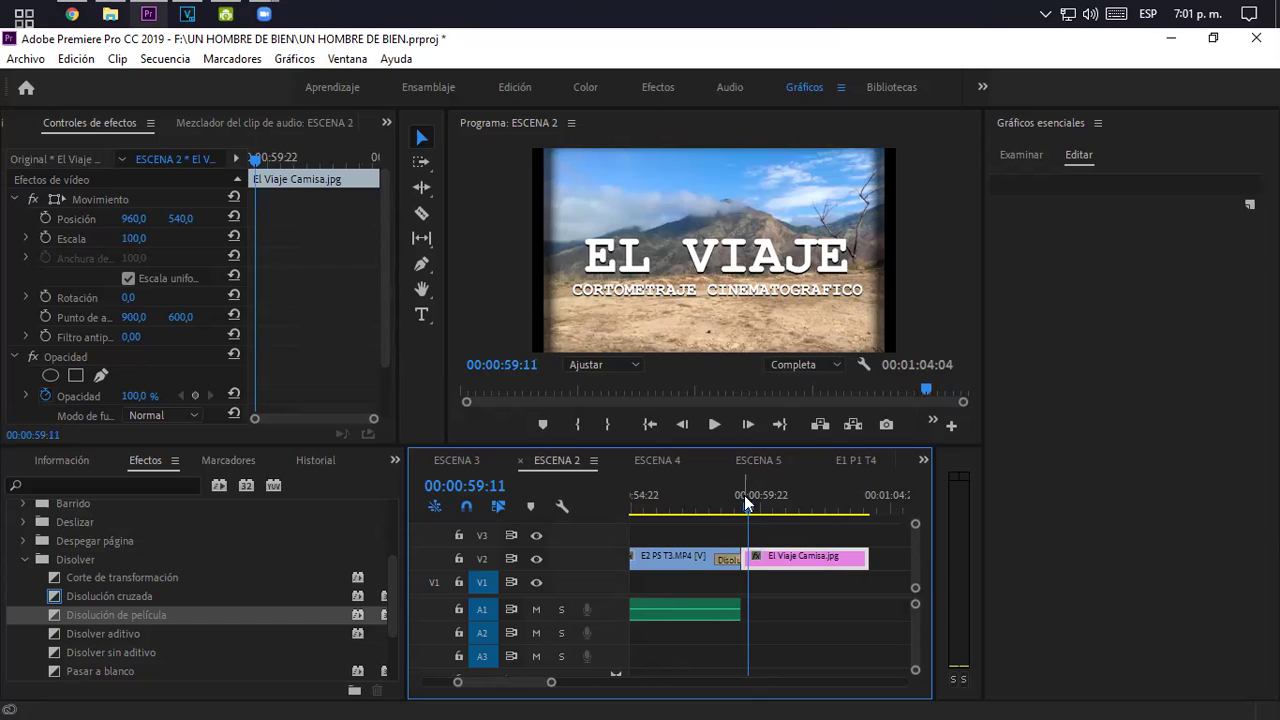
{"action": "left_click_drag", "start_coordinate": [806, 491], "coordinate": [780, 503]}
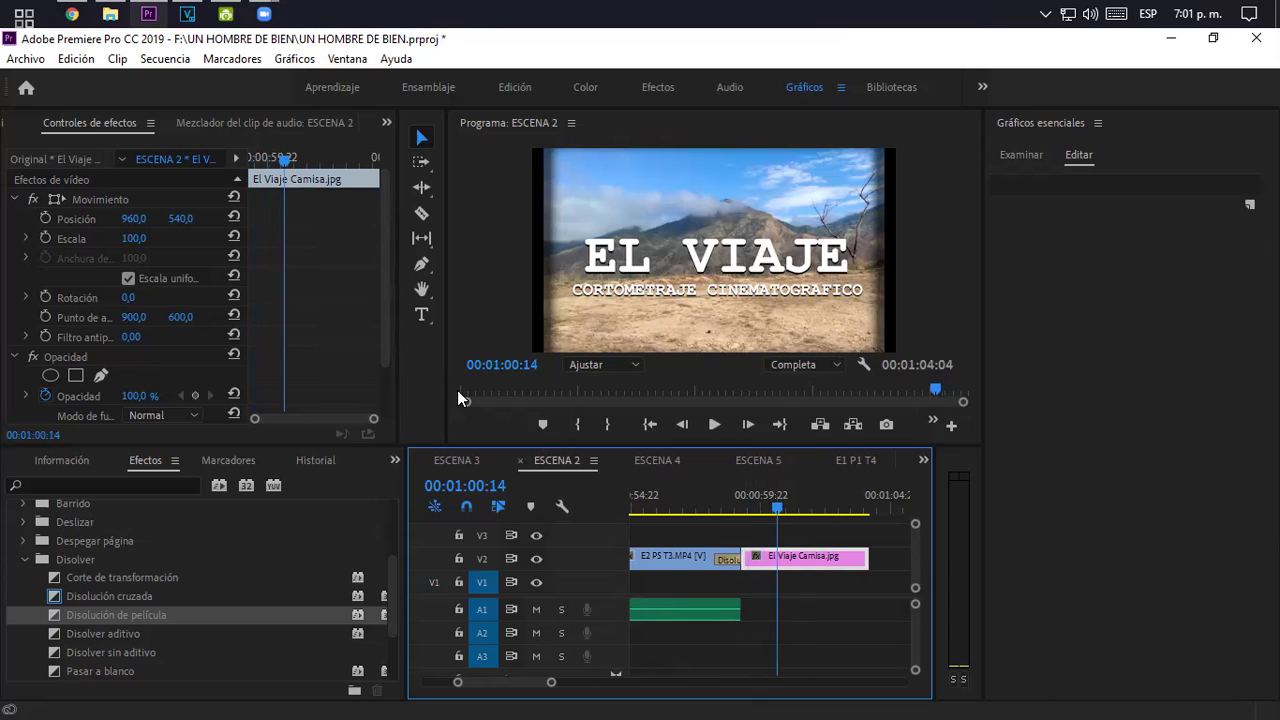
{"action": "left_click", "coordinate": [134, 238]}
{"action": "type", "text": "139"}
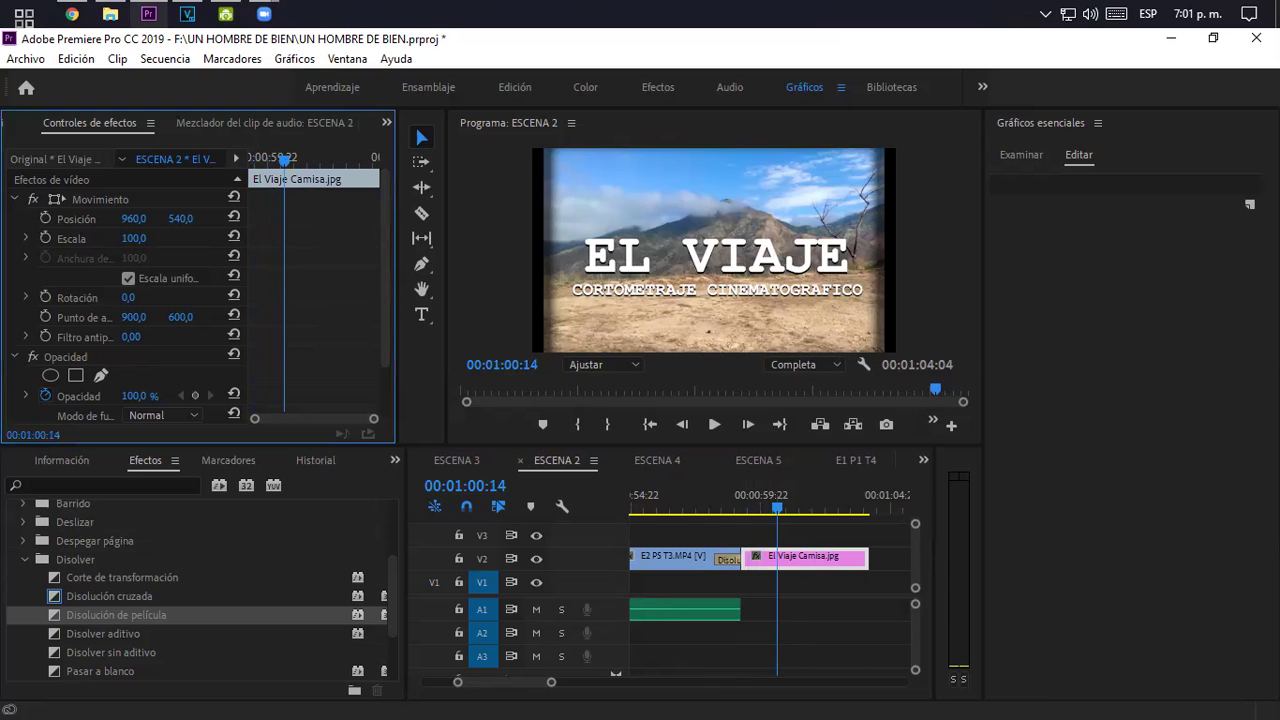
{"action": "key", "text": "Return"}
{"action": "left_click_drag", "start_coordinate": [134, 238], "coordinate": [168, 238]}
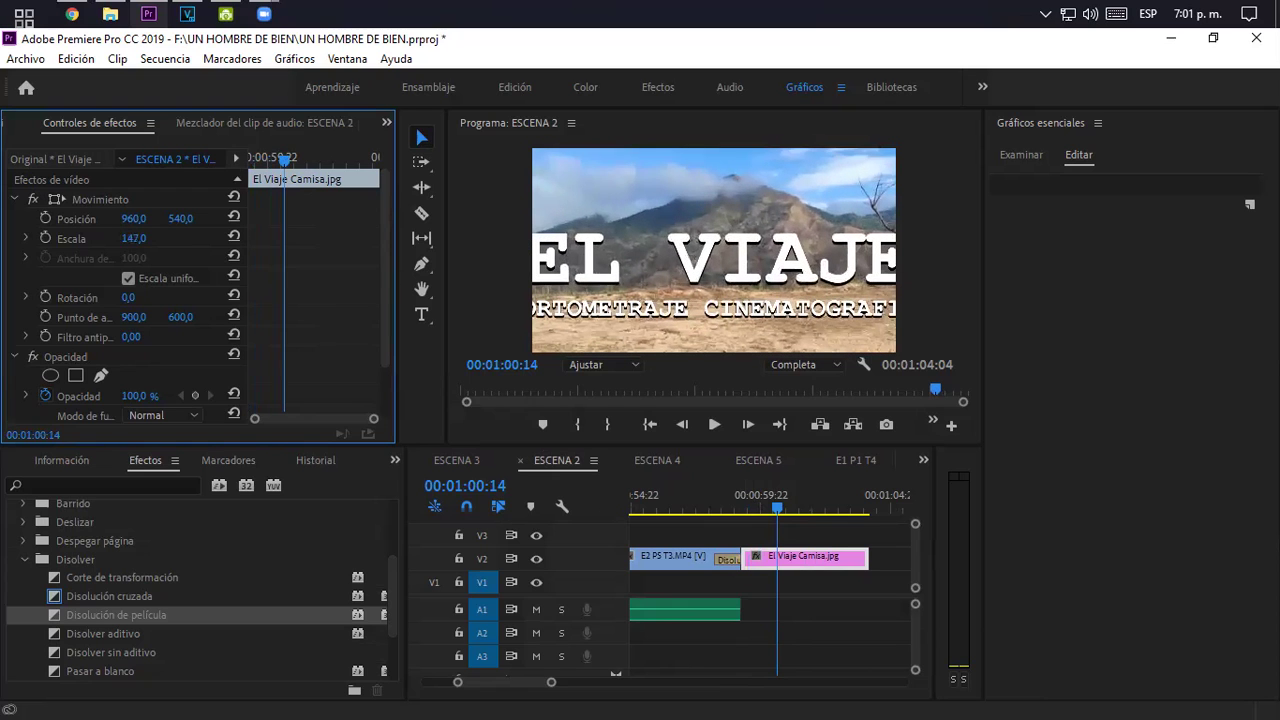
- Keyframe Escala at 147 at the title's start and 100 near its end
{"action": "left_click_drag", "start_coordinate": [285, 158], "coordinate": [227, 156]}
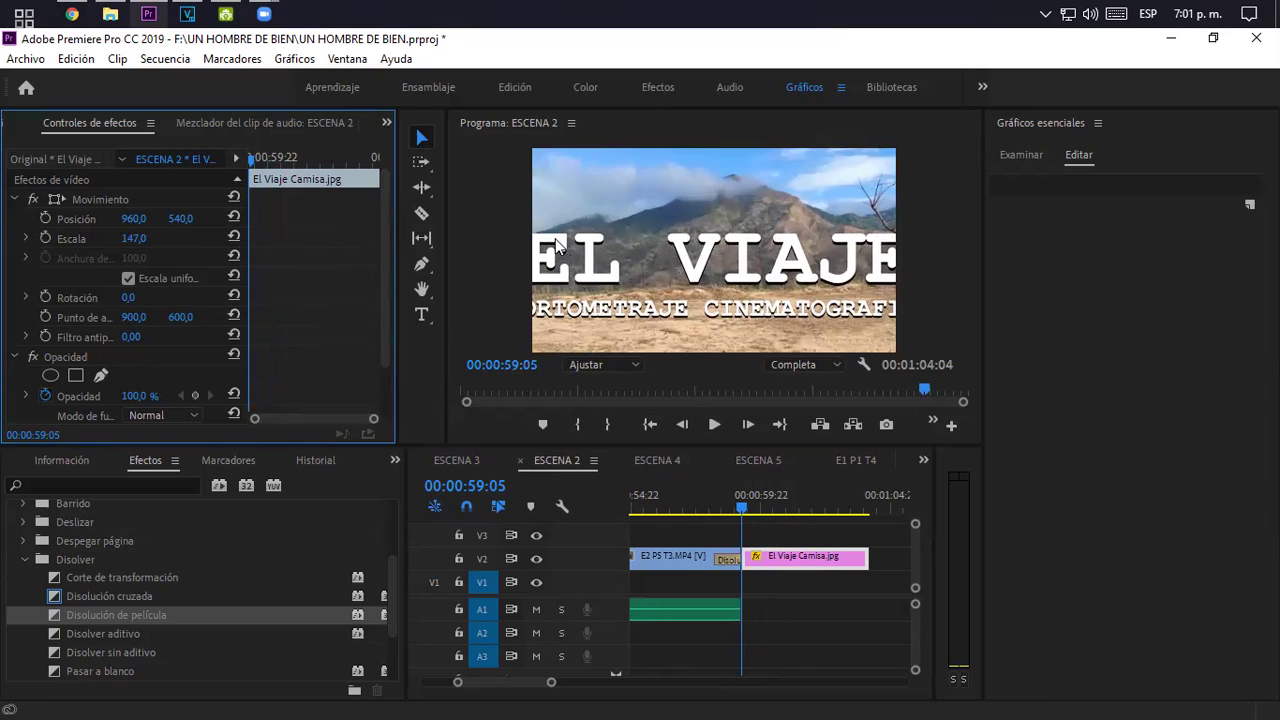
{"action": "left_click", "coordinate": [44, 238]}
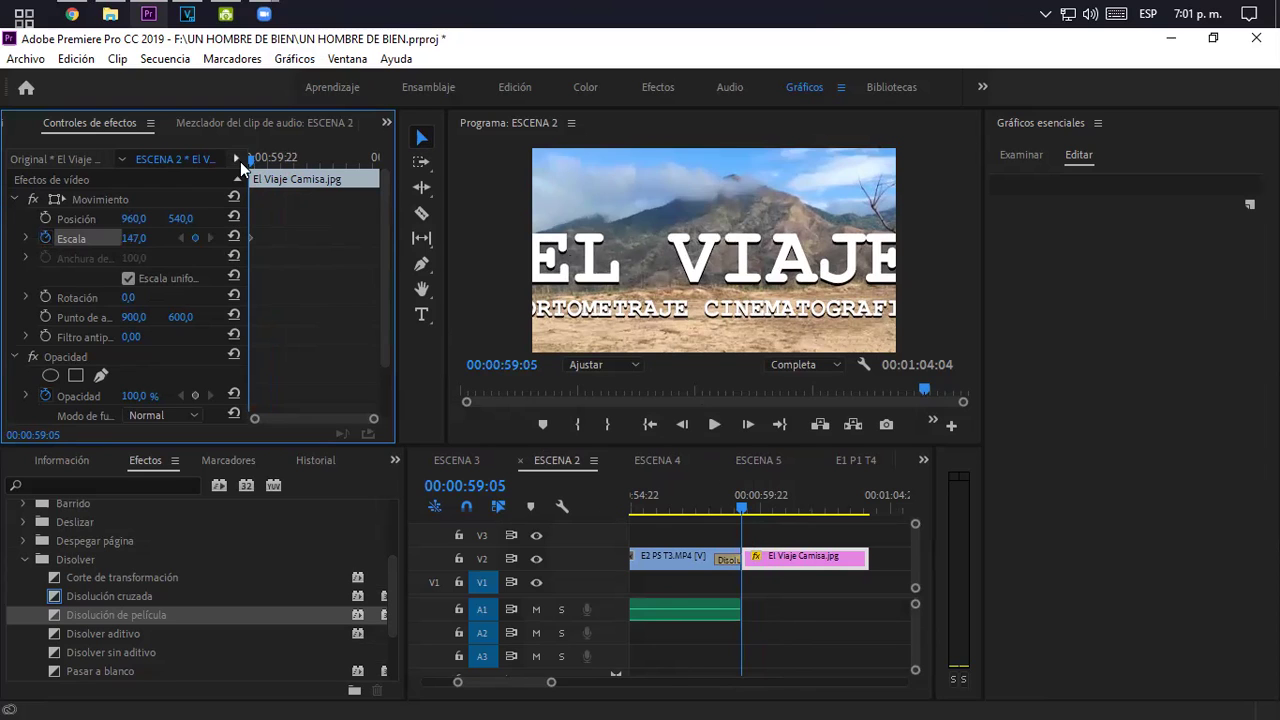
{"action": "left_click_drag", "start_coordinate": [249, 161], "coordinate": [369, 167]}
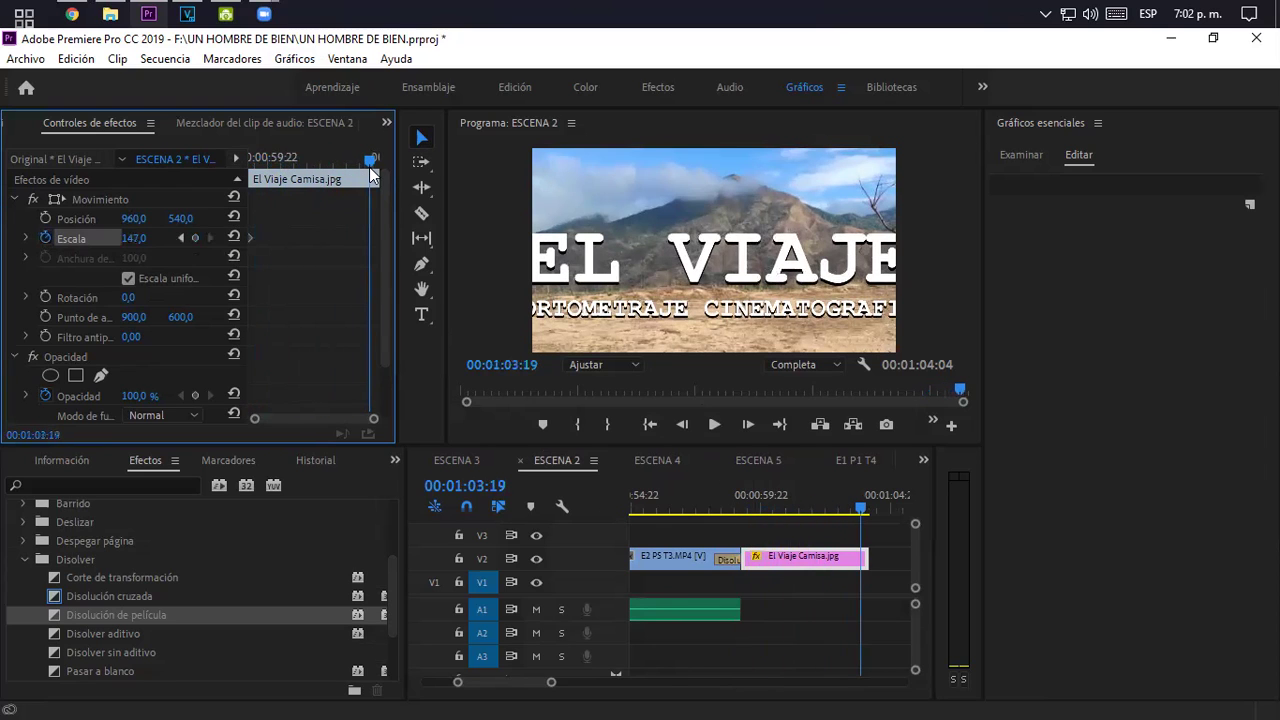
{"action": "left_click", "coordinate": [128, 241]}
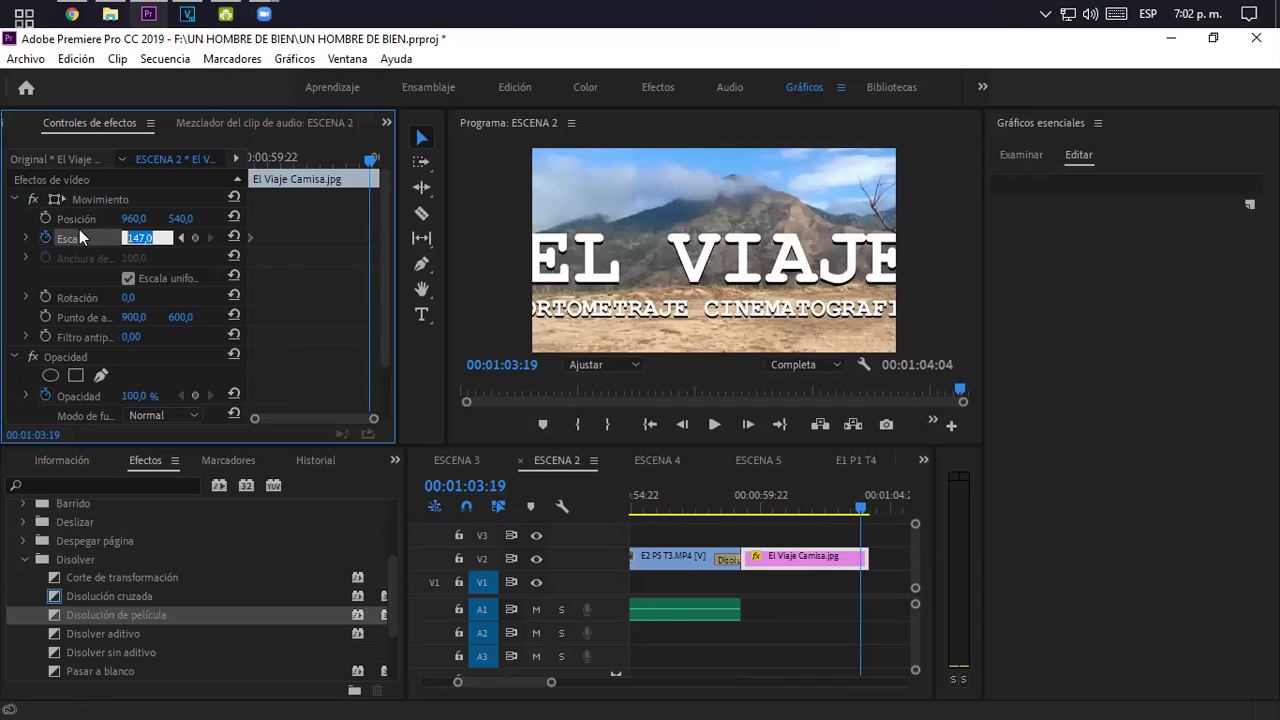
{"action": "type", "text": "100"}
{"action": "key", "text": "Return"}
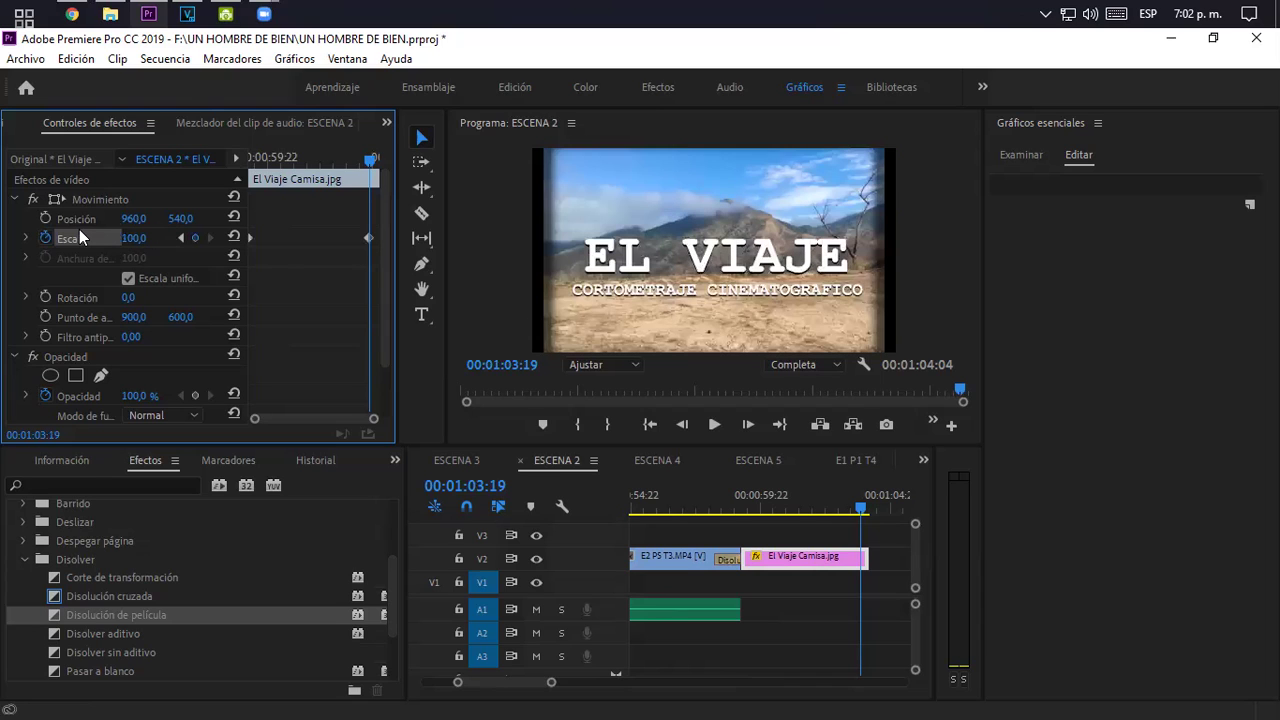
- Play back and scrub the title image to check the zoom-out
{"action": "left_click_drag", "start_coordinate": [369, 155], "coordinate": [236, 170]}
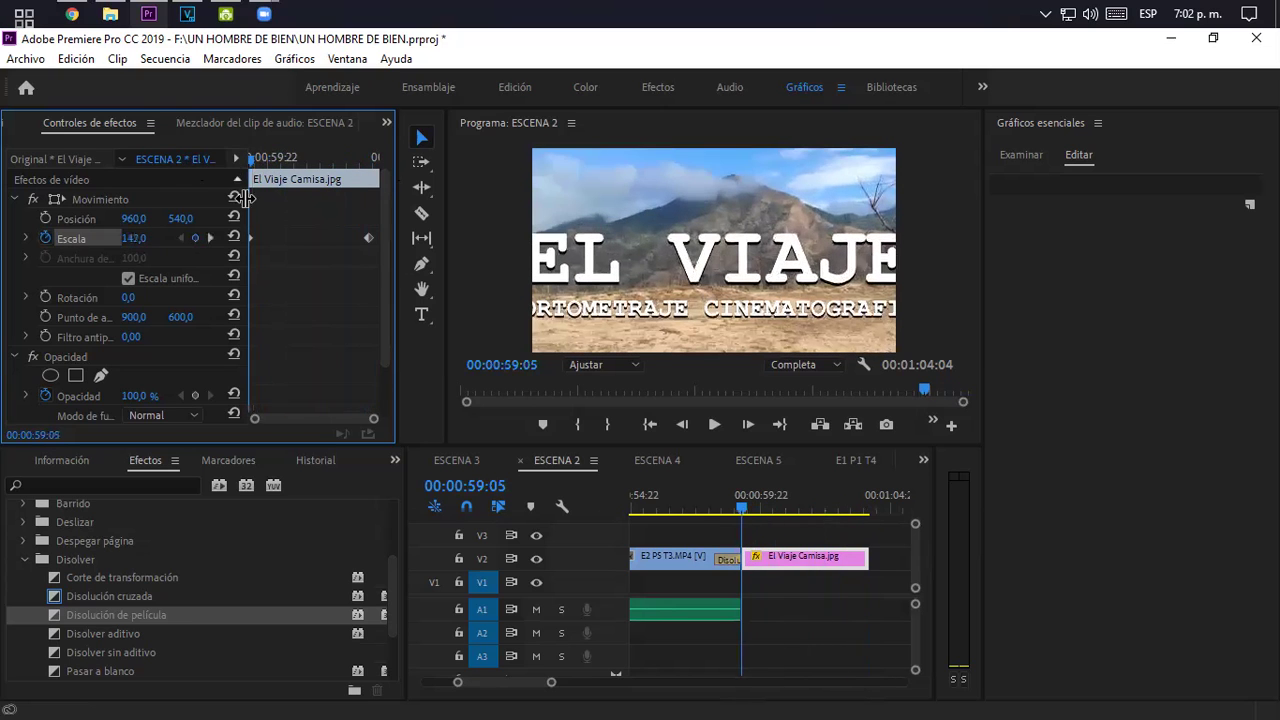
{"action": "left_click", "coordinate": [716, 486]}
{"action": "key", "text": "space"}
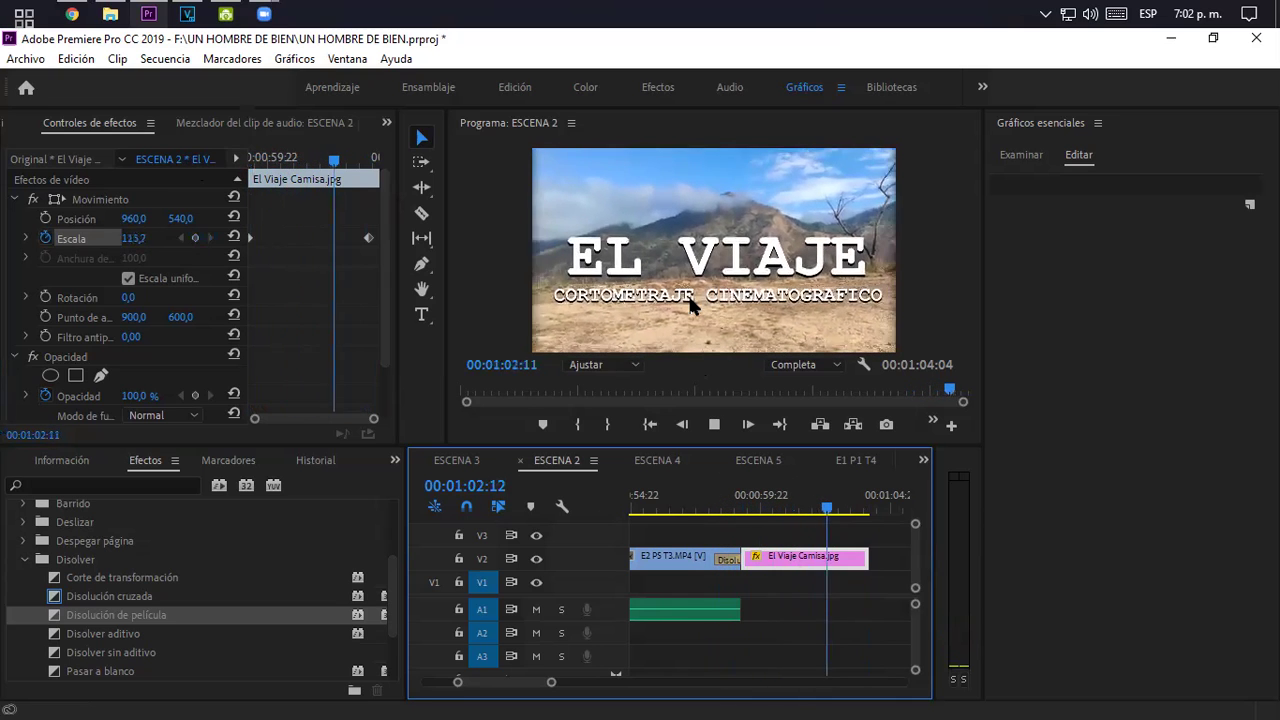
{"action": "key", "text": "space"}
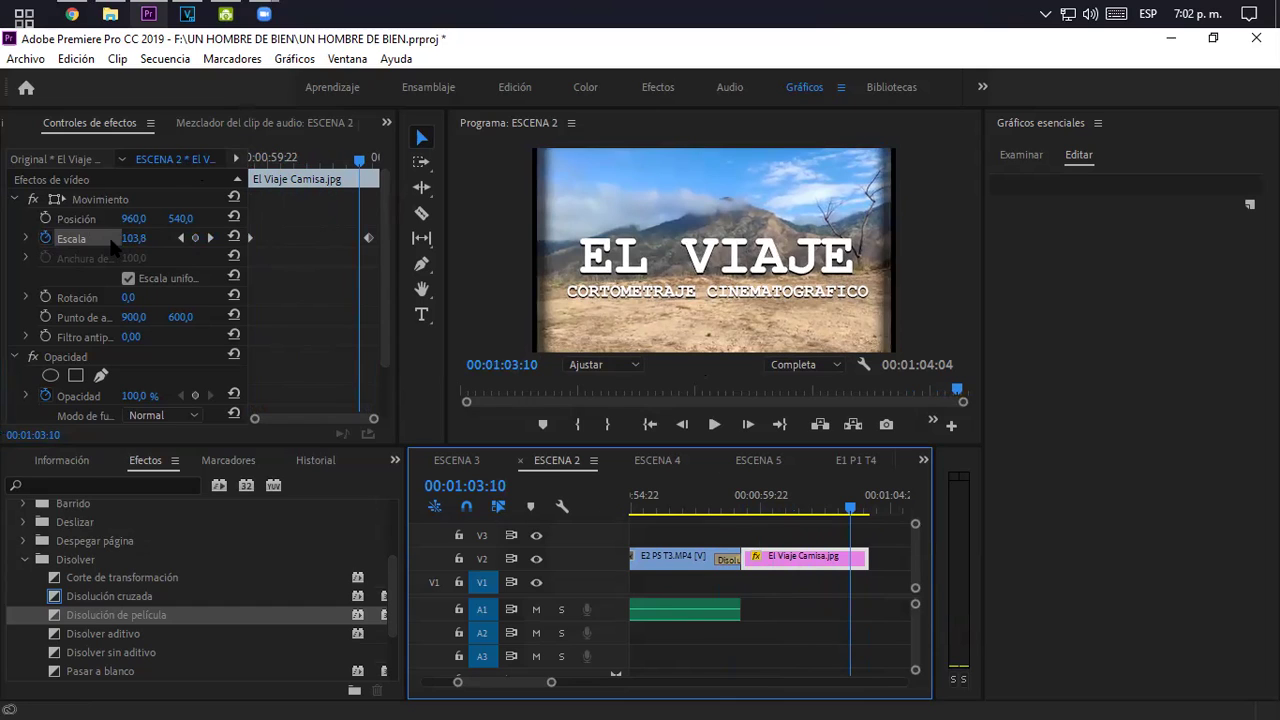
{"action": "left_click_drag", "start_coordinate": [354, 155], "coordinate": [245, 200]}
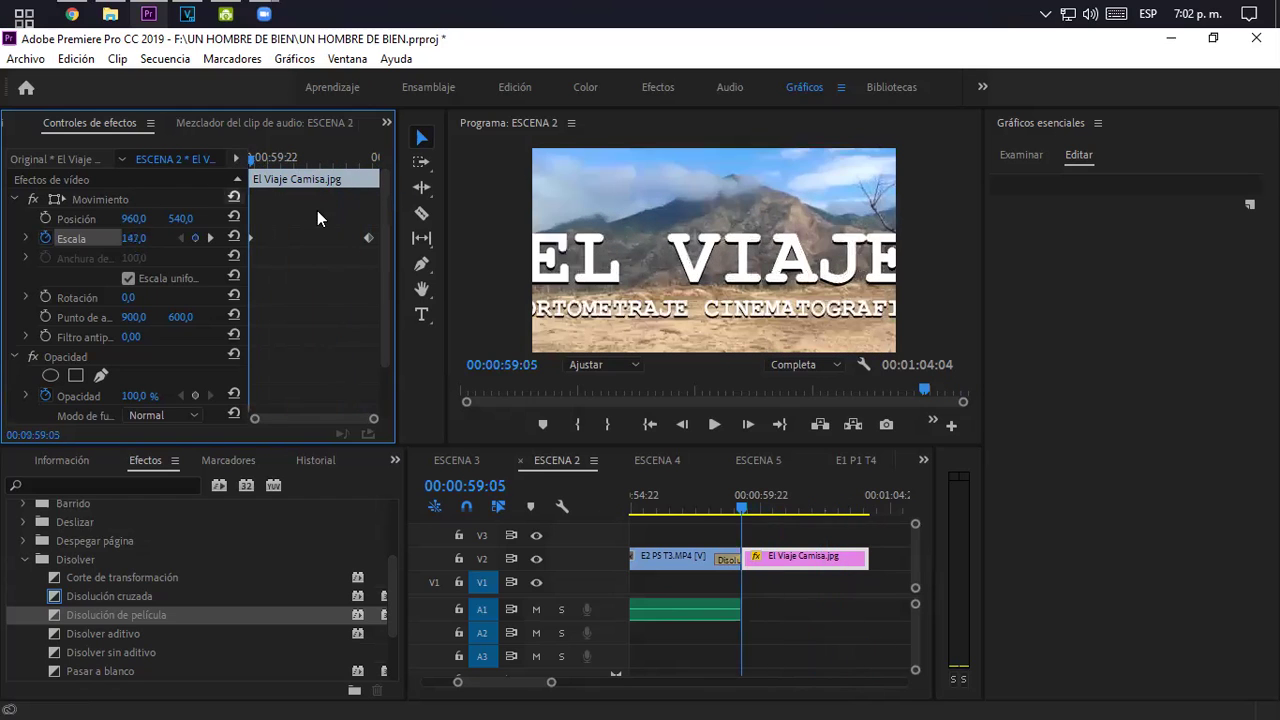
- Set the title to Escala 54 at Posición 1367, 647 and start a Posición keyframe
{"action": "left_click", "coordinate": [367, 239]}
{"action": "left_click_drag", "start_coordinate": [133, 238], "coordinate": [87, 238]}
{"action": "left_click_drag", "start_coordinate": [181, 218], "coordinate": [118, 214]}
{"action": "left_click_drag", "start_coordinate": [133, 218], "coordinate": [250, 218]}
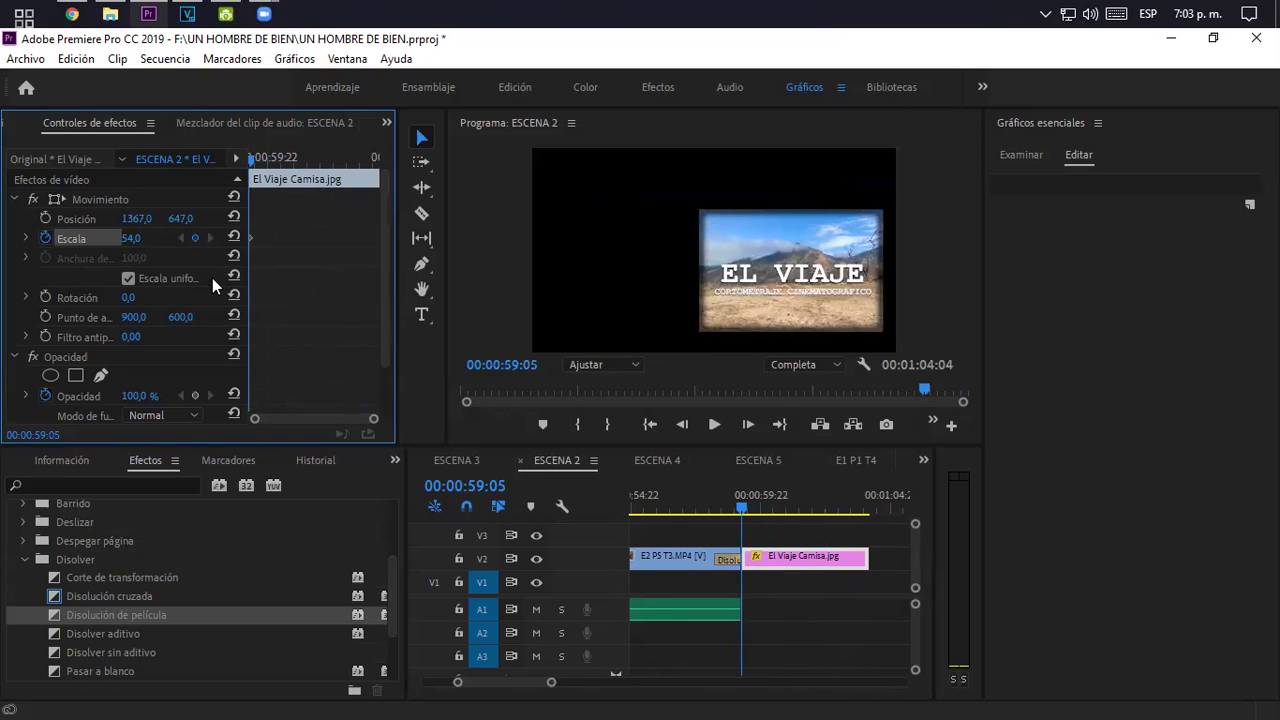
{"action": "left_click", "coordinate": [46, 217]}
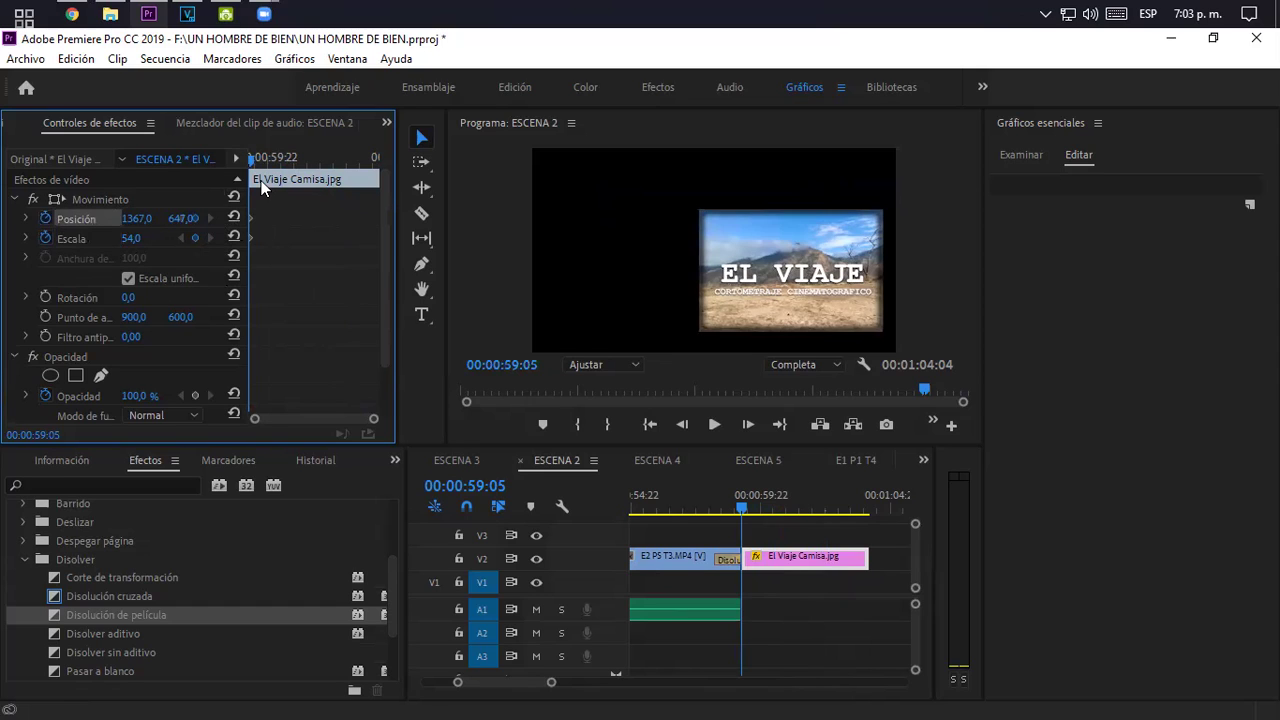
- Move the title left at the clip end for the ending keyframe, then replay the animation
{"action": "left_click_drag", "start_coordinate": [250, 157], "coordinate": [372, 160]}
{"action": "mouse_move", "coordinate": [143, 227]}
{"action": "left_mouse_down"}
{"action": "mouse_move", "coordinate": [182, 218]}
{"action": "mouse_move", "coordinate": [170, 238]}
{"action": "mouse_move", "coordinate": [190, 238]}
{"action": "mouse_move", "coordinate": [150, 238]}
{"action": "left_mouse_up"}
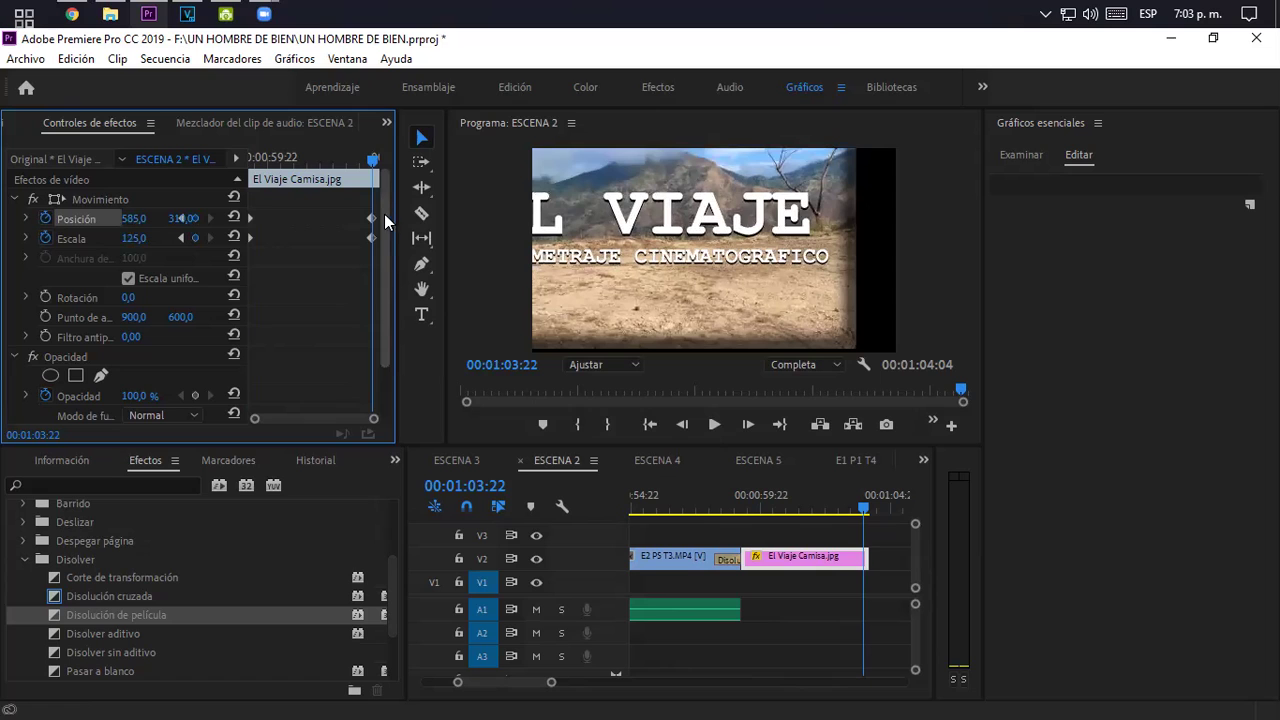
{"action": "left_click", "coordinate": [744, 491]}
{"action": "key", "text": "space"}
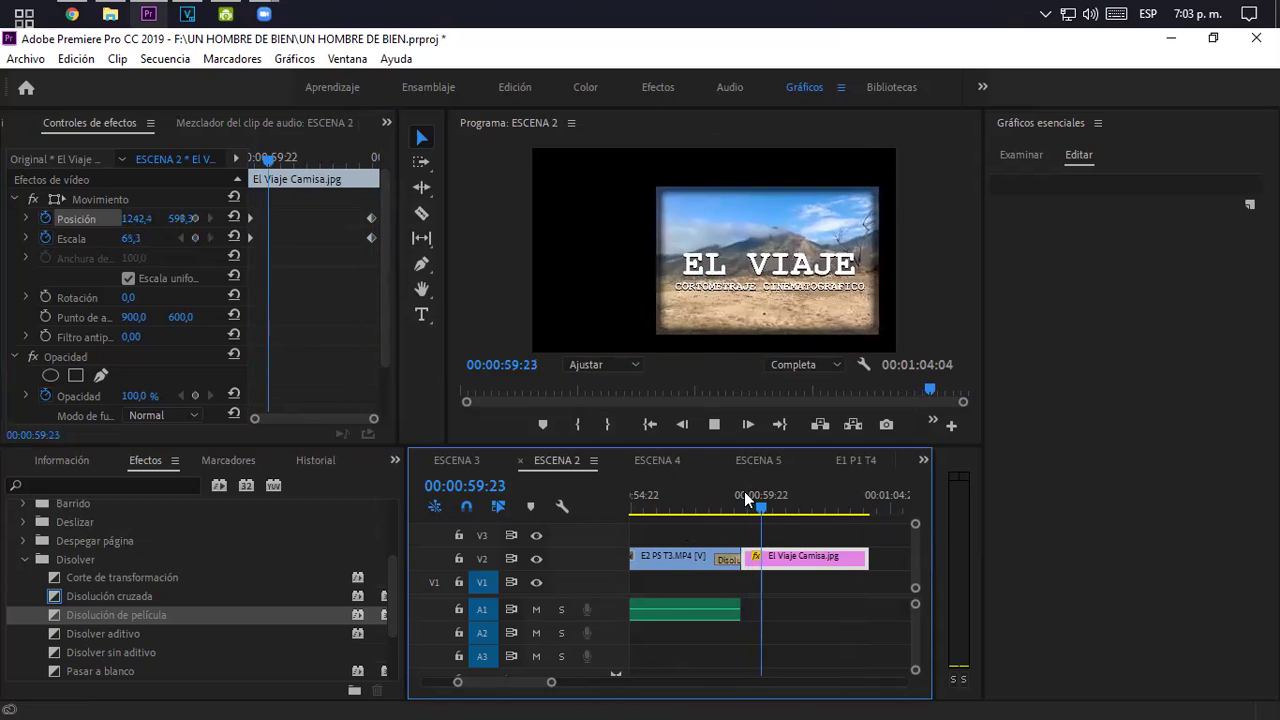
{"action": "left_click", "coordinate": [729, 493]}
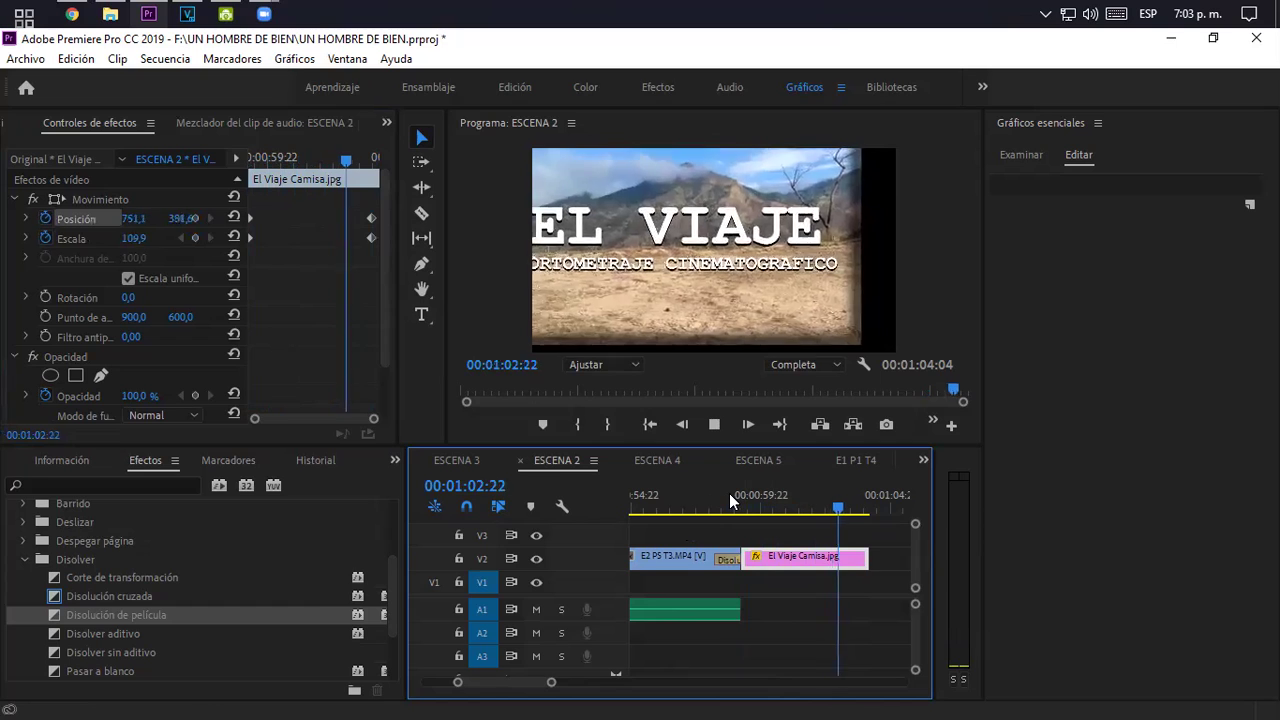
{"action": "left_click_drag", "start_coordinate": [729, 493], "coordinate": [776, 510]}
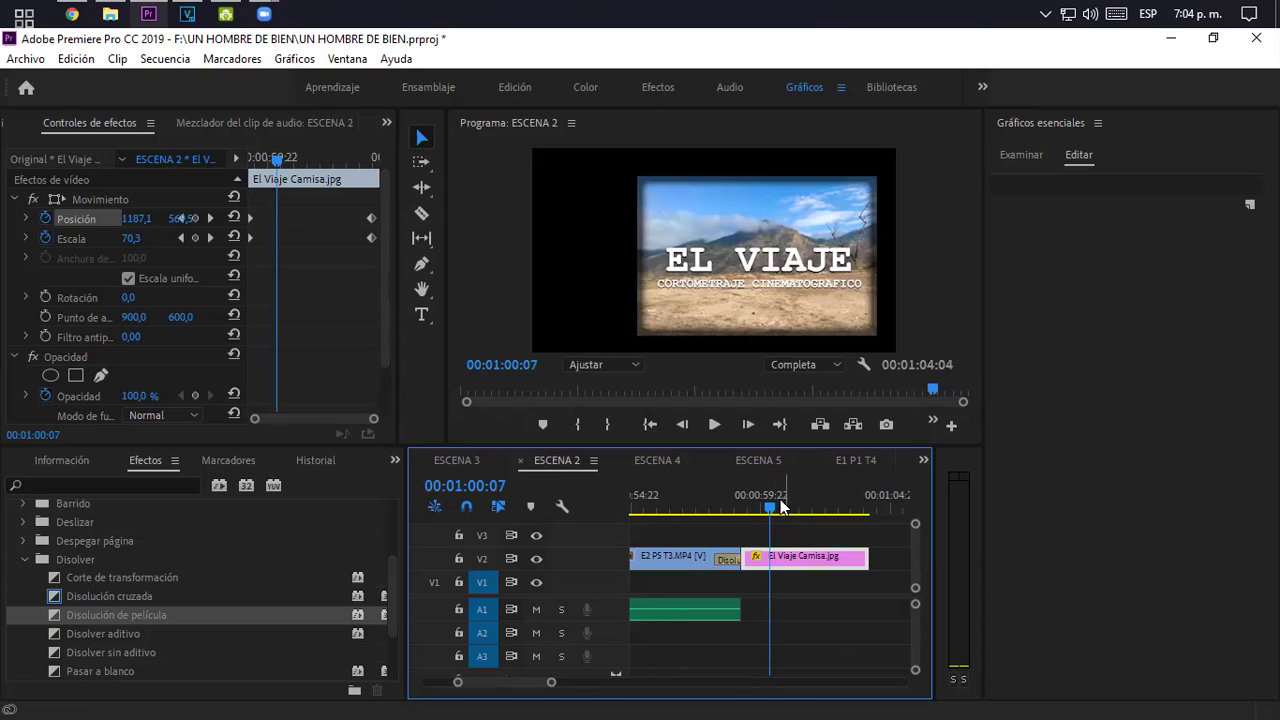
{"action": "left_click", "coordinate": [752, 492]}
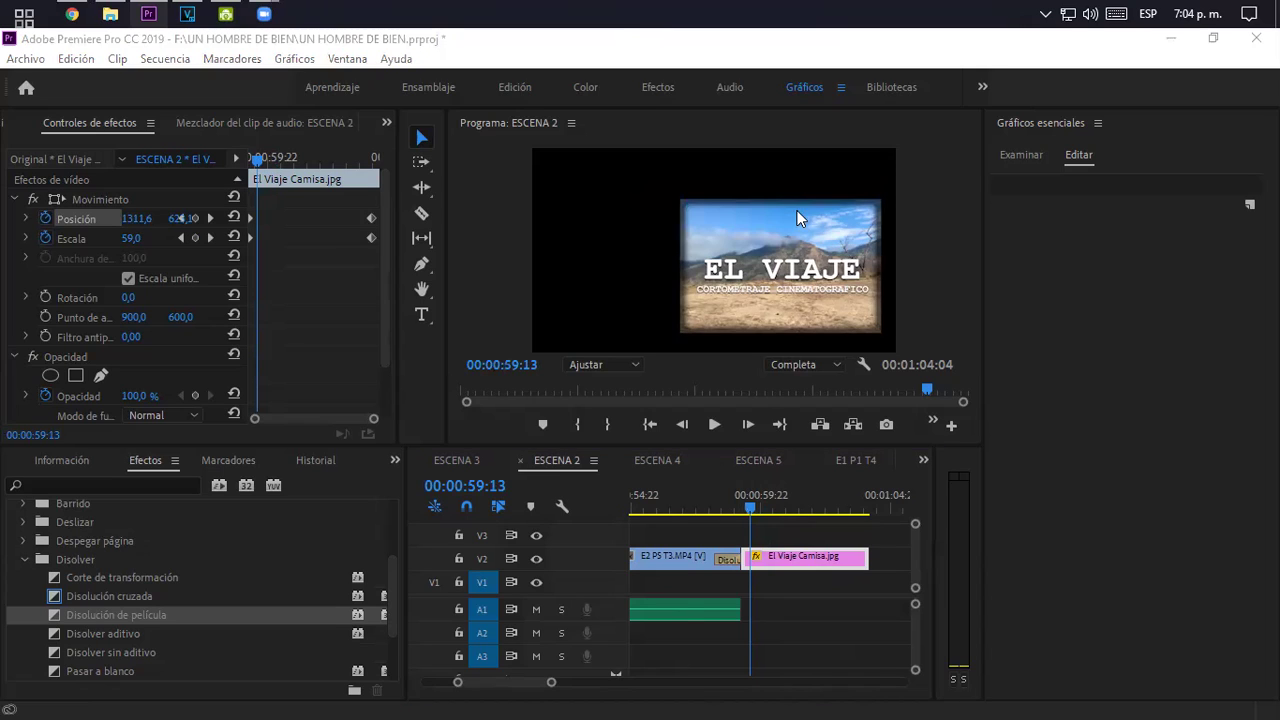
{"action": "left_click_drag", "start_coordinate": [551, 682], "coordinate": [589, 686]}
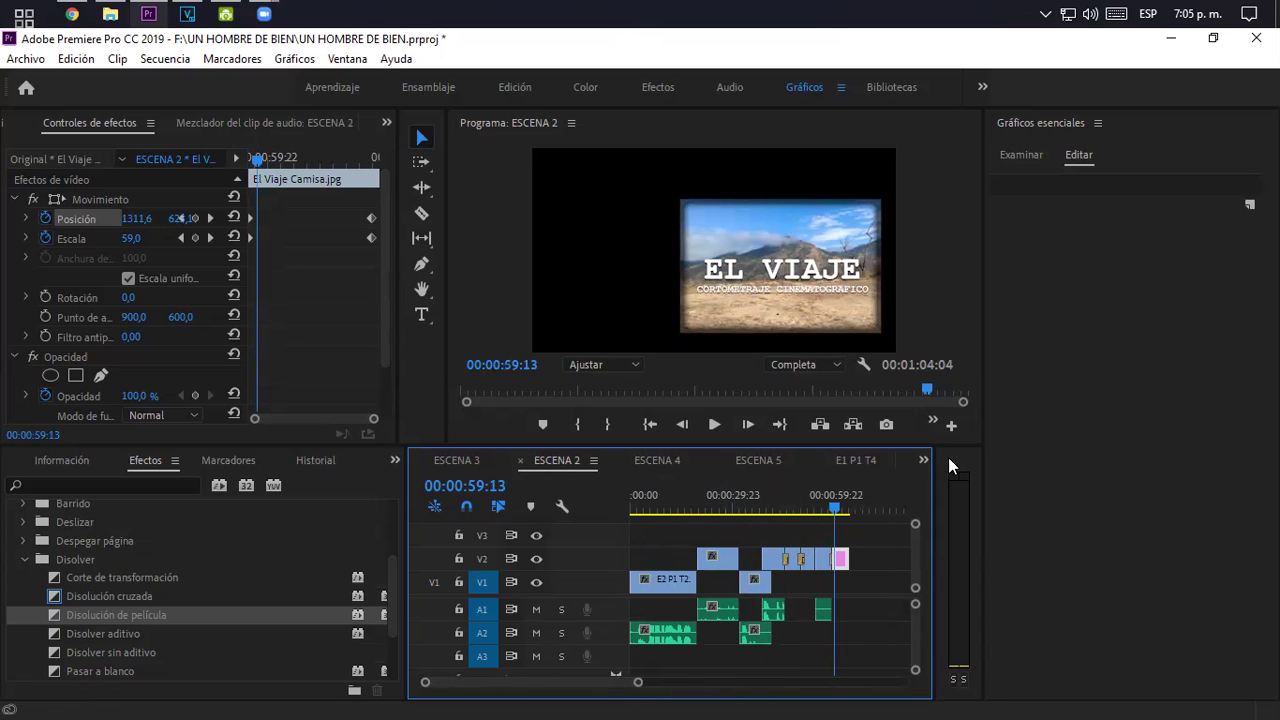
- Open the PELICULA FINAL sequence, review it around 01:48–02:12, and switch to the Color workspace
{"action": "left_click", "coordinate": [922, 463]}
{"action": "left_click", "coordinate": [965, 589]}
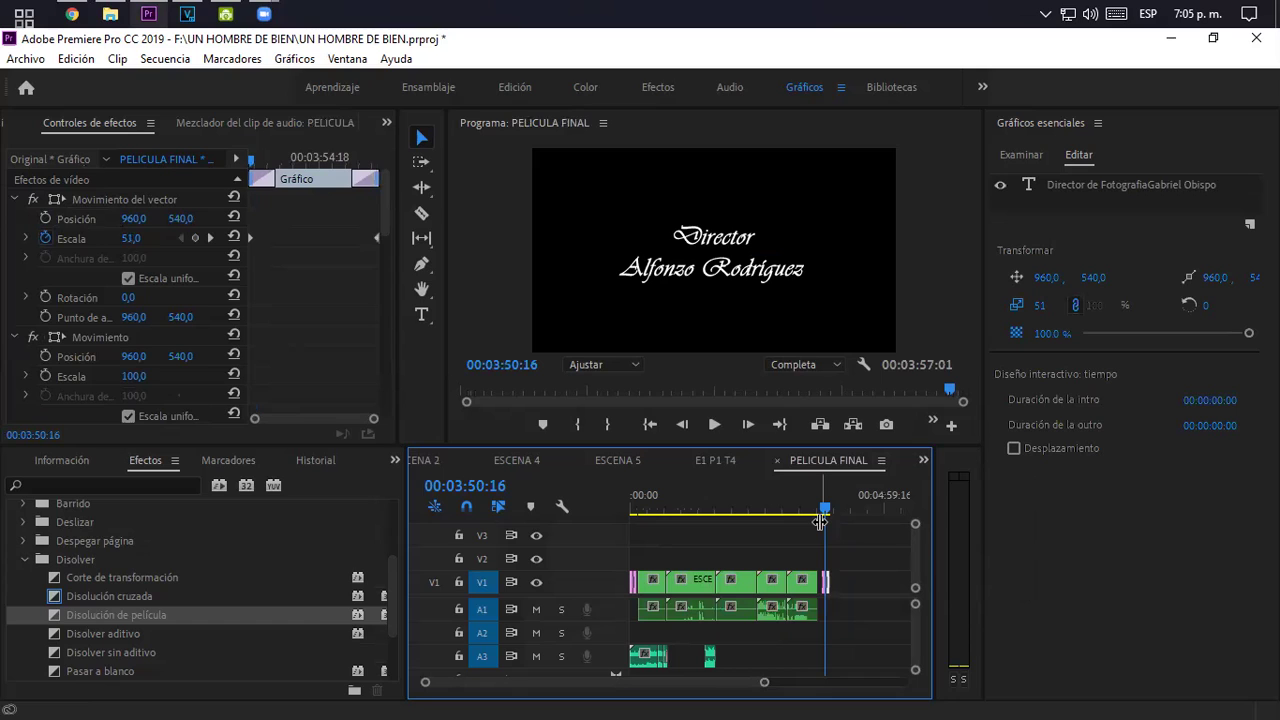
{"action": "left_click", "coordinate": [723, 497]}
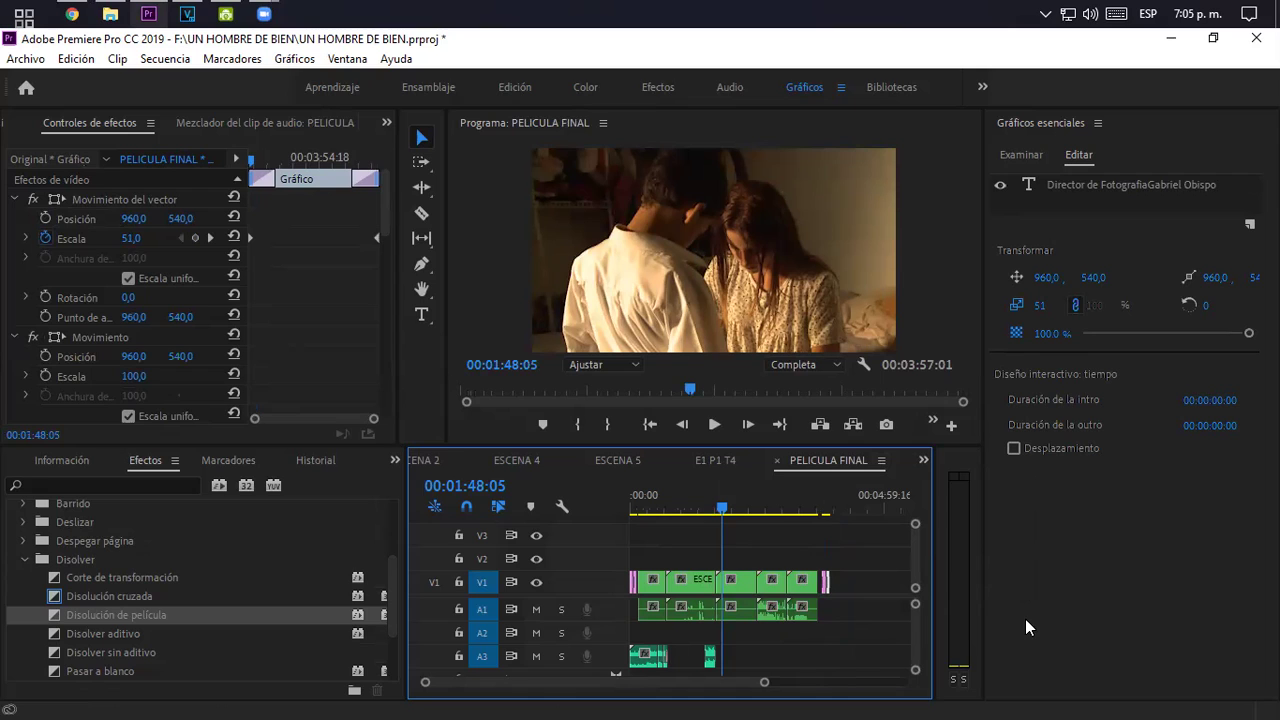
{"action": "left_click_drag", "start_coordinate": [765, 683], "coordinate": [733, 692]}
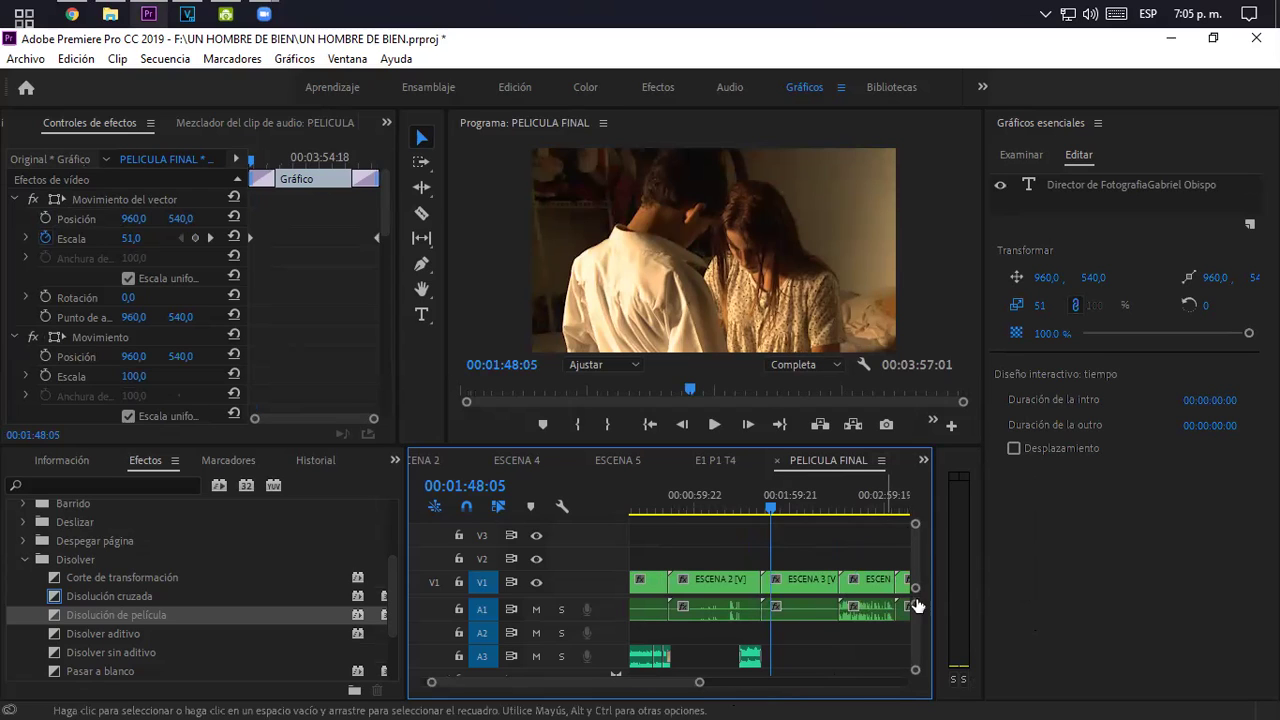
{"action": "left_click", "coordinate": [804, 505]}
{"action": "left_click", "coordinate": [810, 502]}
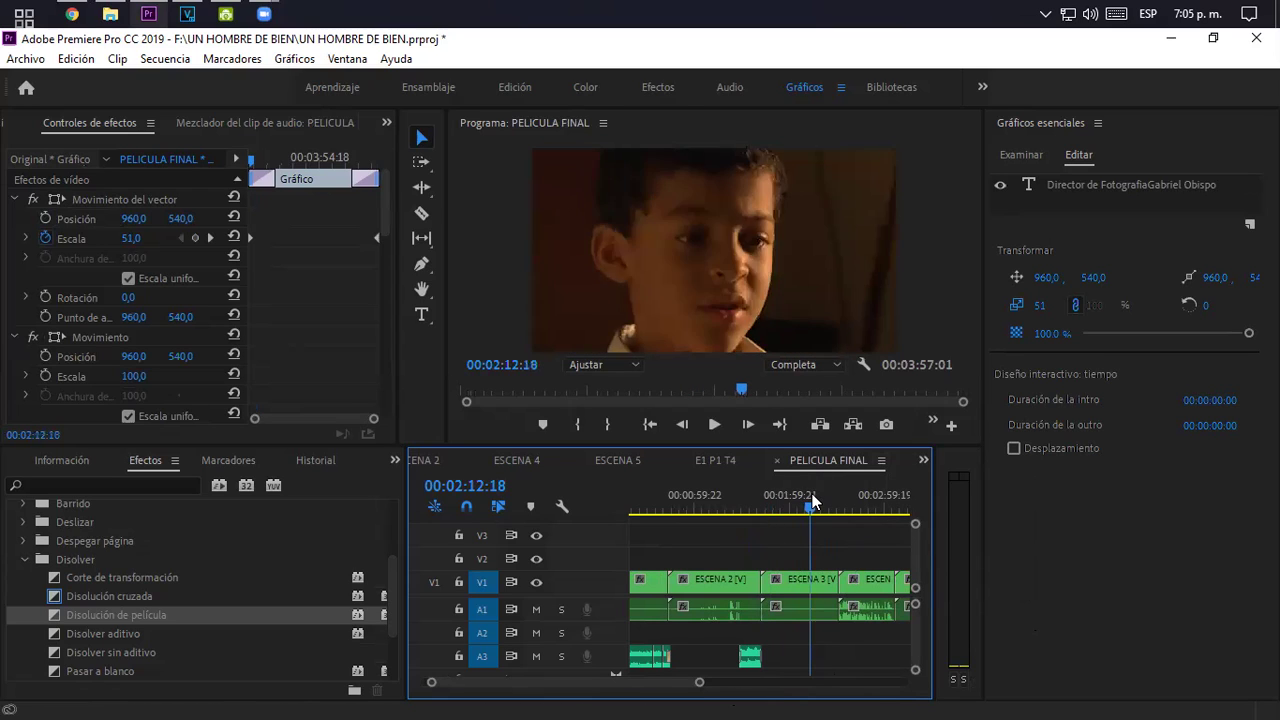
{"action": "left_click", "coordinate": [798, 506]}
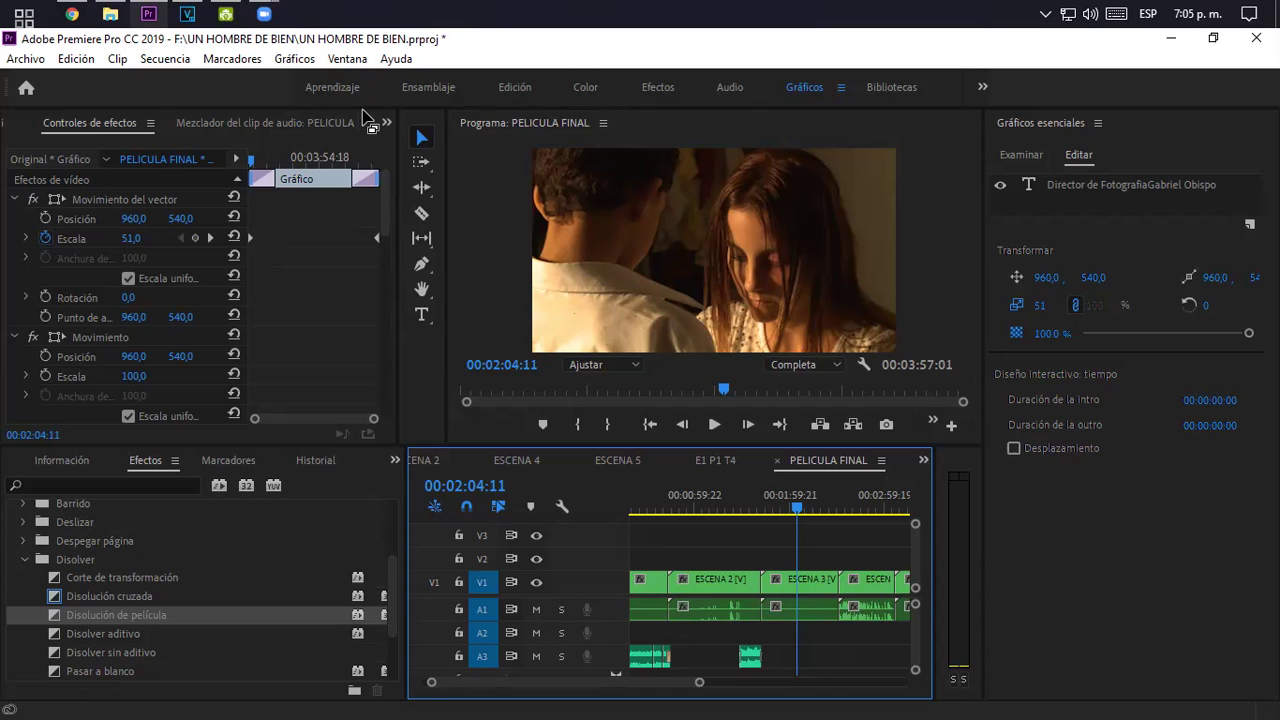
{"action": "left_click", "coordinate": [585, 88]}
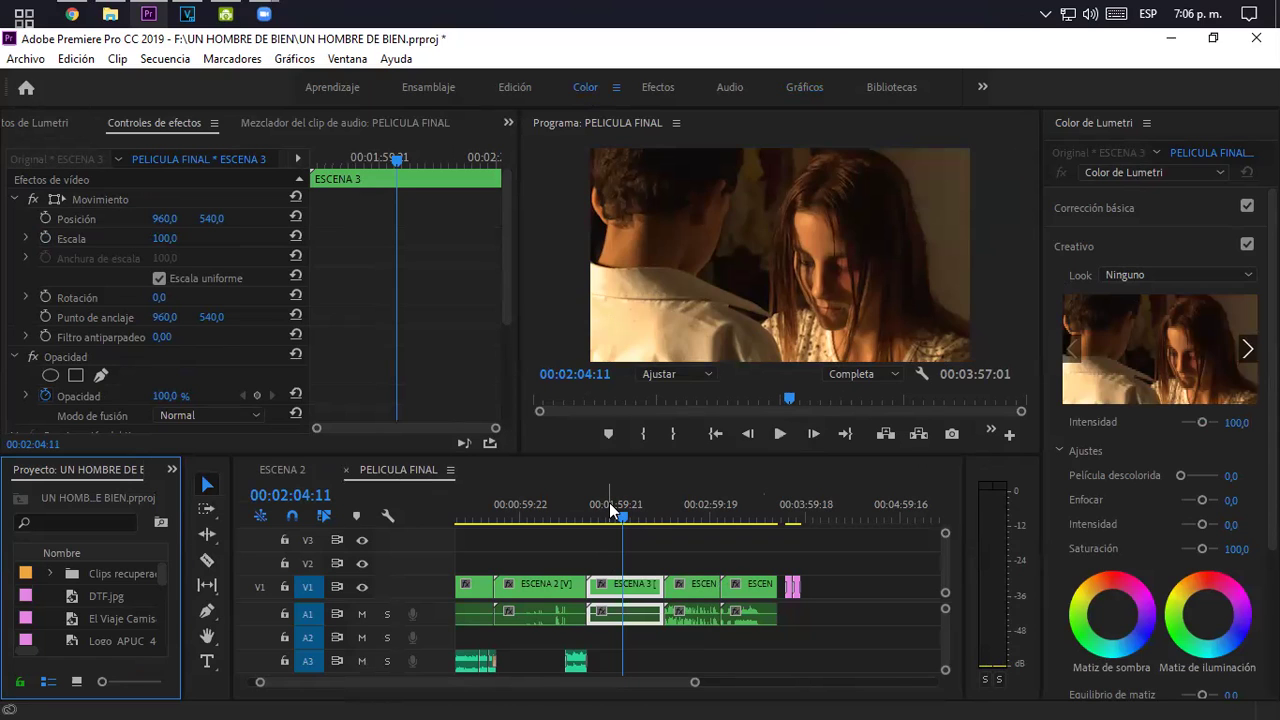
- At 01:54:10, open the nested ESCENA 3 sequence and inspect its clips
{"action": "left_click", "coordinate": [609, 502]}
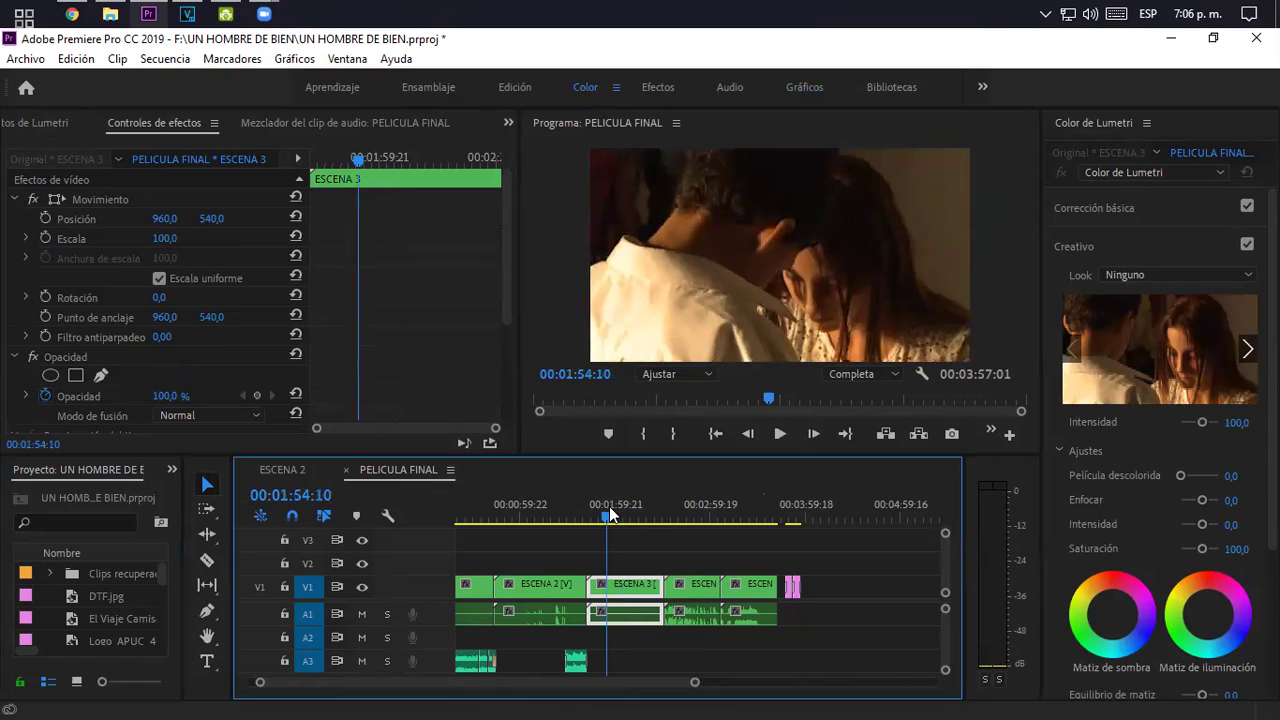
{"action": "double_click", "coordinate": [630, 588]}
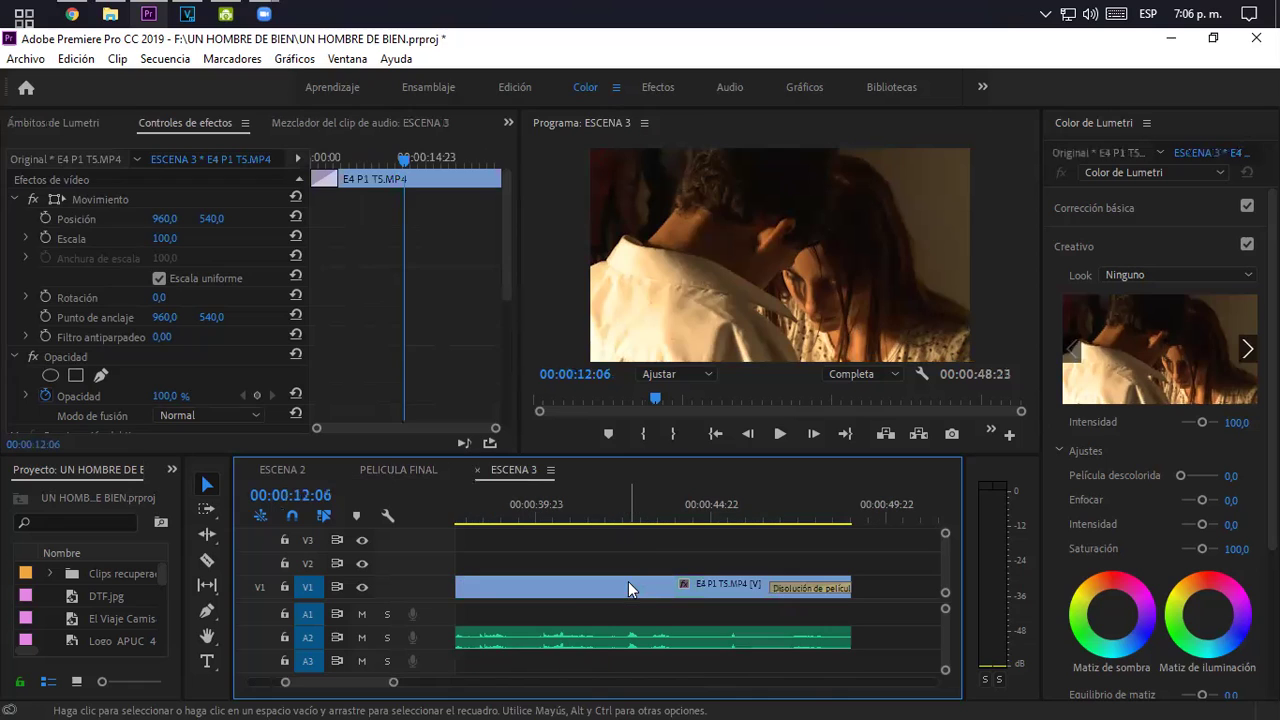
{"action": "left_click_drag", "start_coordinate": [393, 682], "coordinate": [551, 675]}
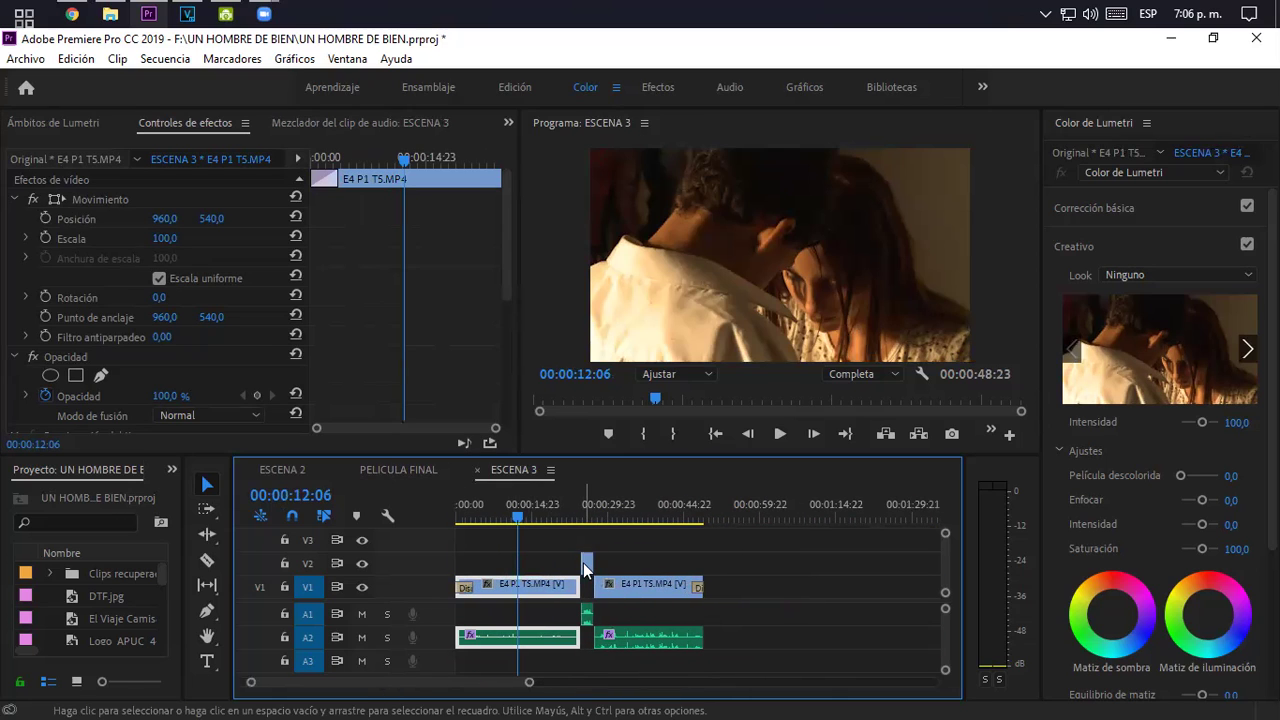
{"action": "left_click", "coordinate": [588, 565]}
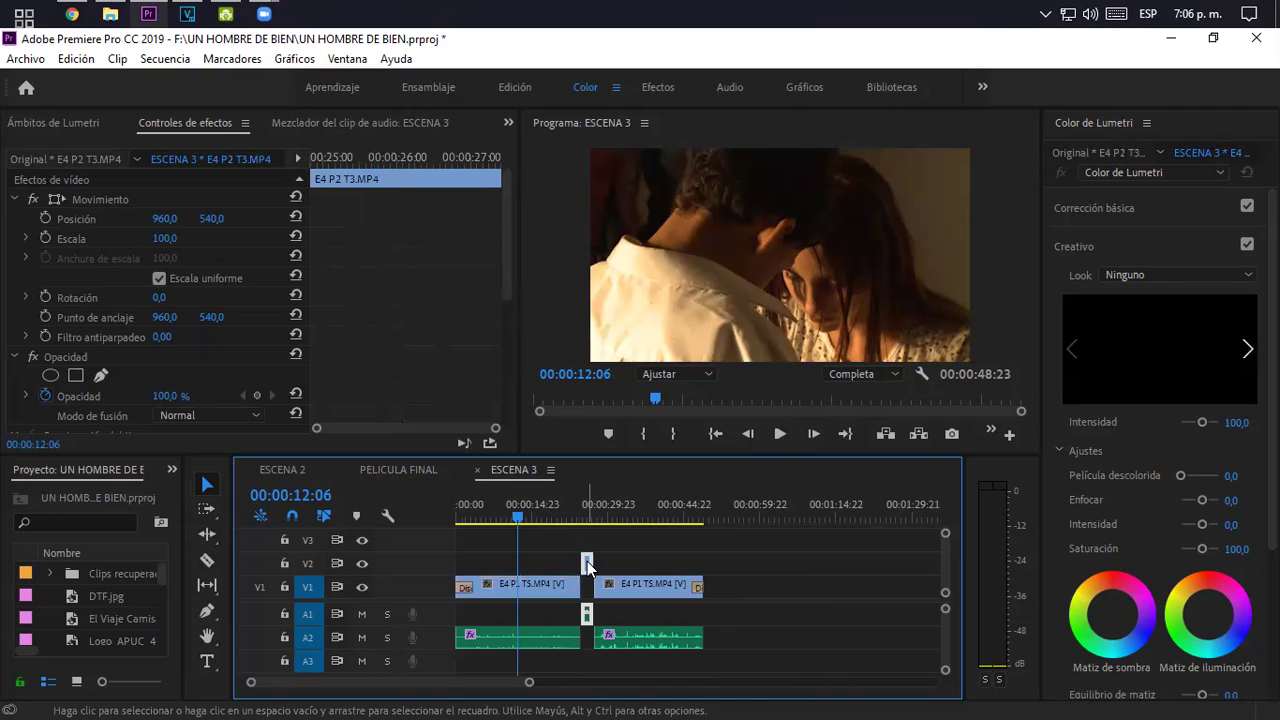
{"action": "left_click", "coordinate": [602, 583]}
{"action": "left_click", "coordinate": [538, 585]}
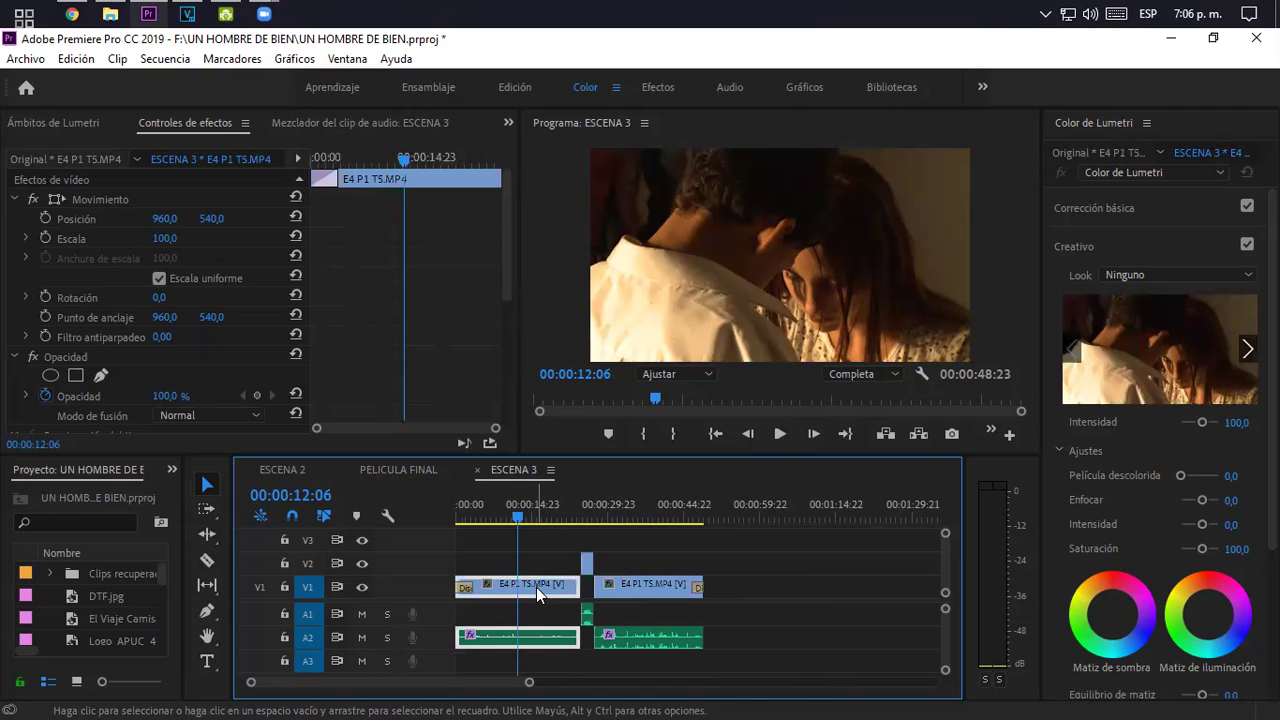
- Back in PELICULA FINAL, select the ESCENA 3 clip and show its Color de Lumetri creative looks
{"action": "left_click", "coordinate": [384, 465]}
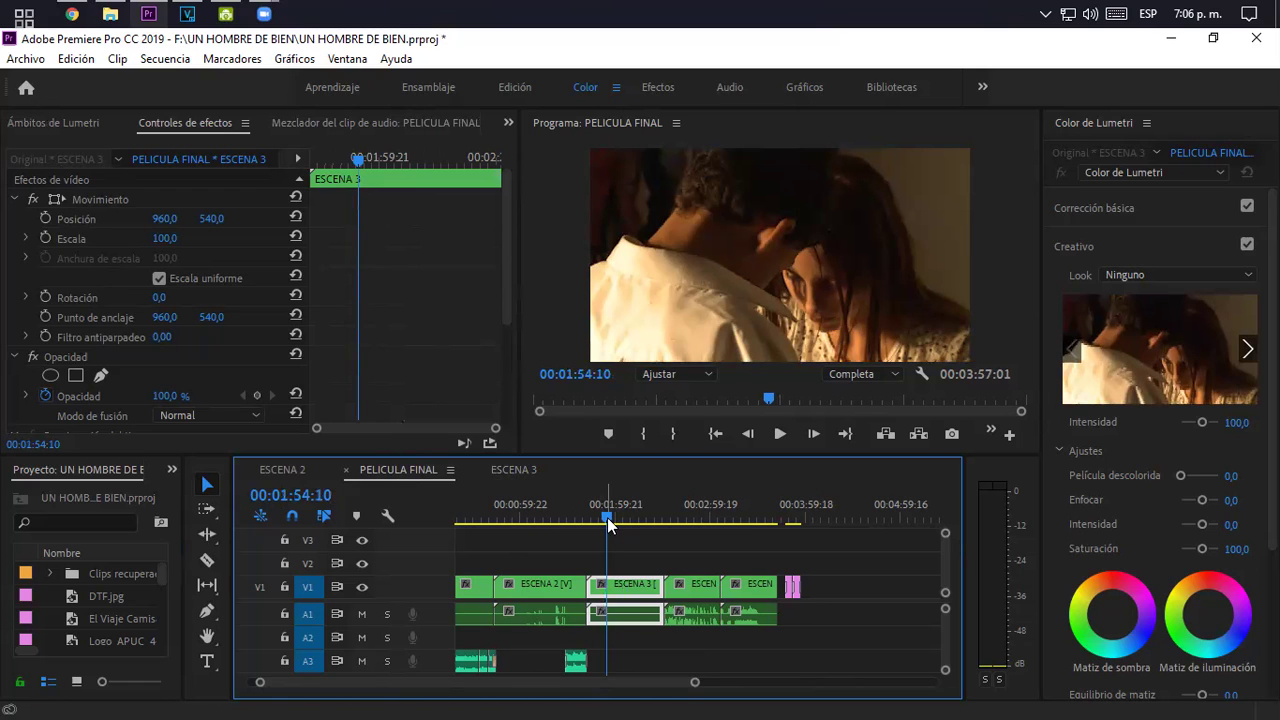
{"action": "left_click", "coordinate": [624, 562]}
{"action": "left_click", "coordinate": [624, 581]}
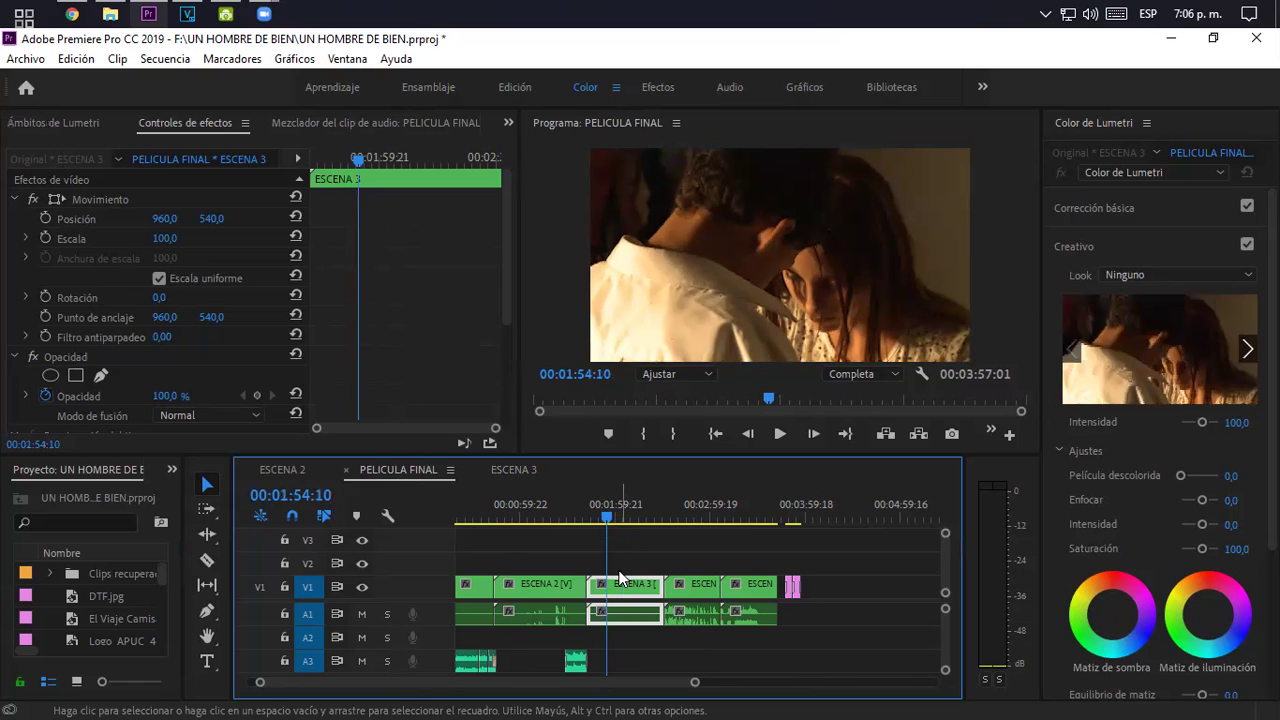
{"action": "left_click", "coordinate": [1173, 165]}
{"action": "left_click", "coordinate": [1173, 191]}
{"action": "left_click", "coordinate": [1164, 268]}
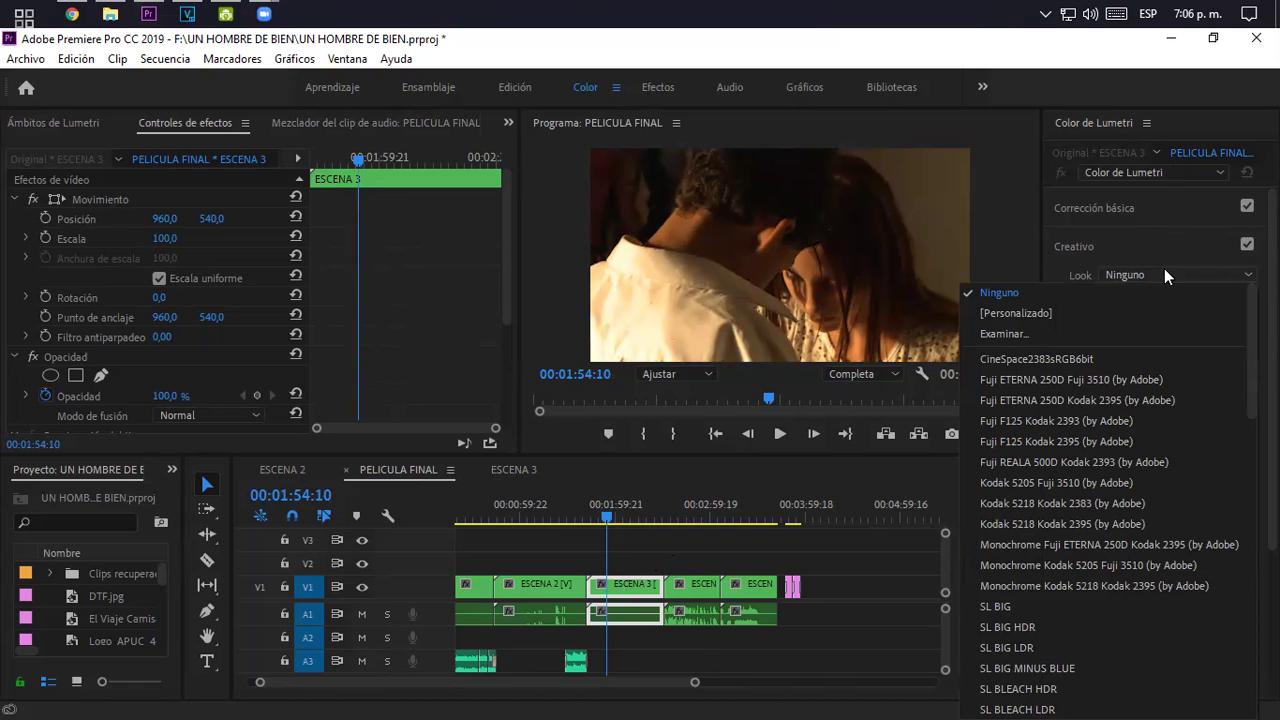
- Apply the SL MATRIX BLUE look to ESCENA 3 and play the graded shot from 01:50:21
{"action": "scroll", "coordinate": [1231, 325], "scroll_direction": "down", "scroll_amount": 4}
{"action": "scroll", "coordinate": [1105, 500], "scroll_direction": "down", "scroll_amount": 10}
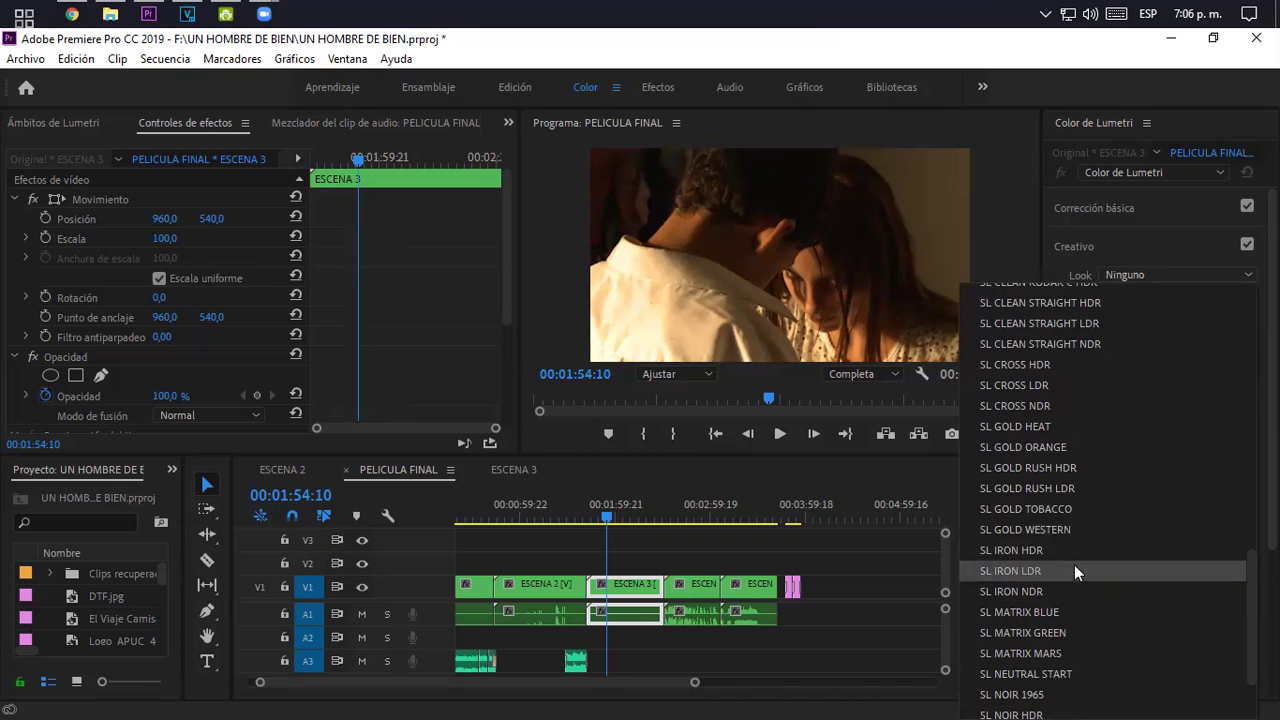
{"action": "left_click", "coordinate": [1050, 614]}
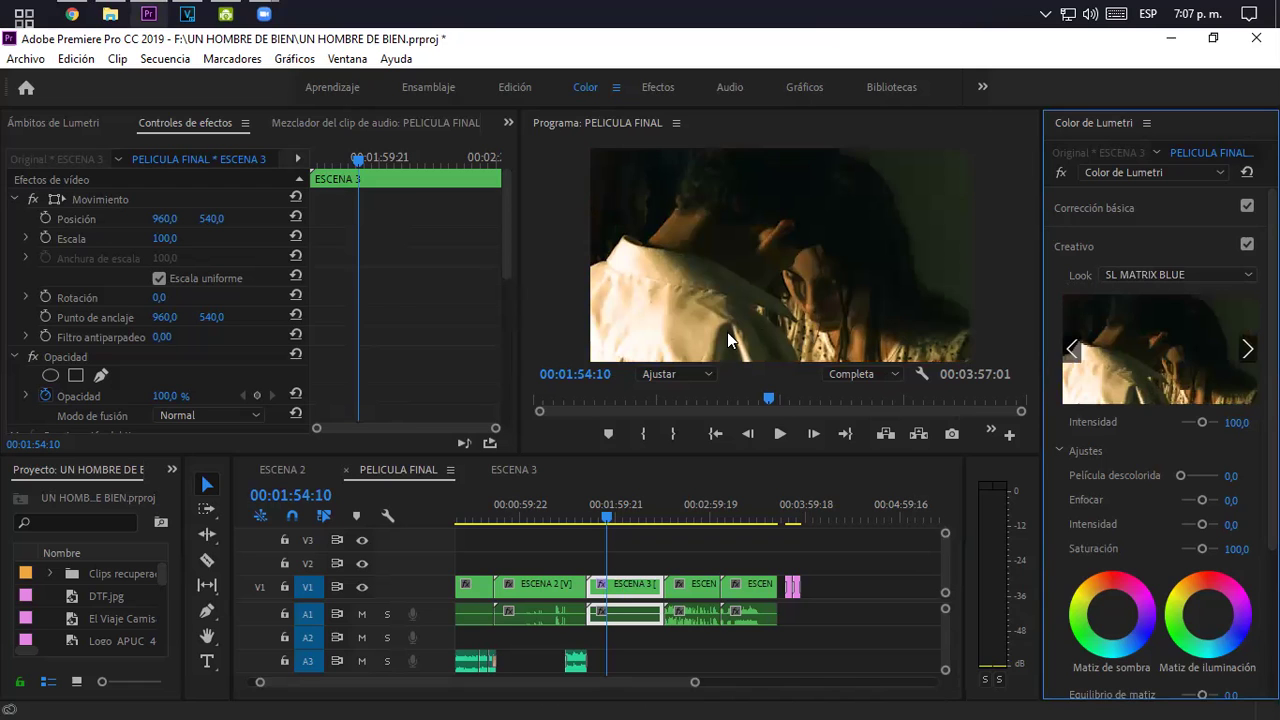
{"action": "key", "text": "space"}
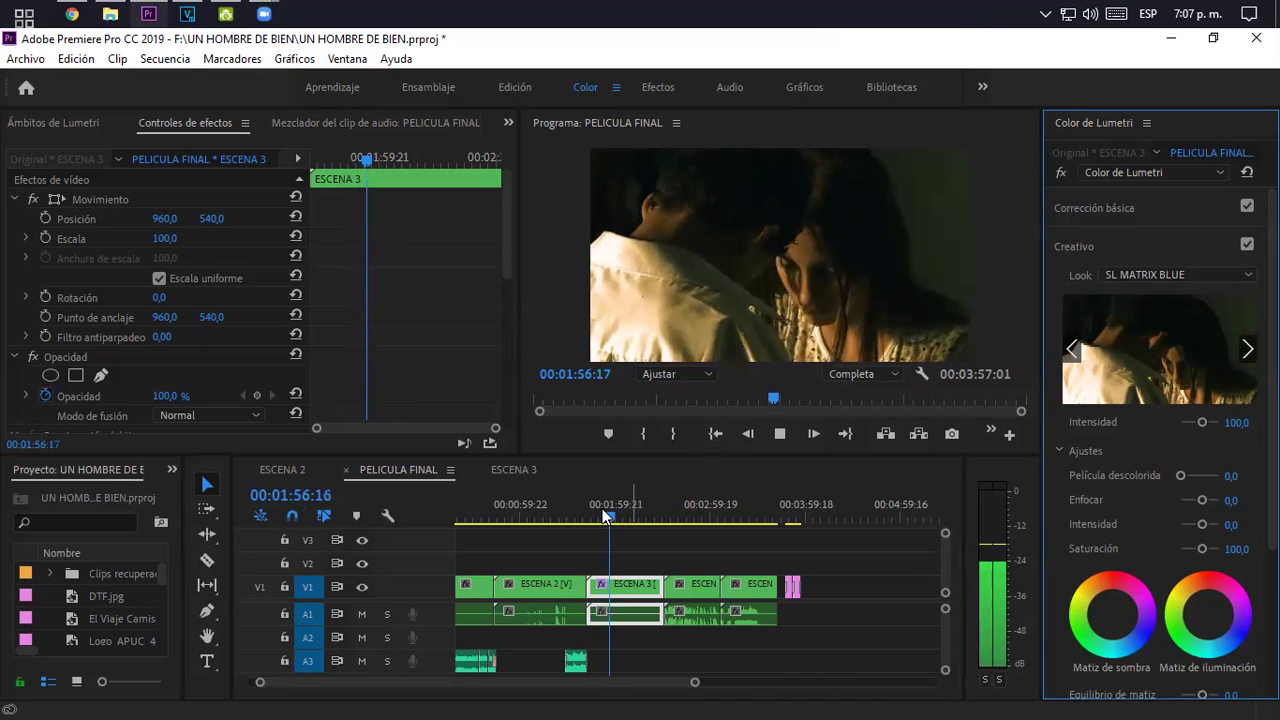
{"action": "left_click", "coordinate": [601, 515]}
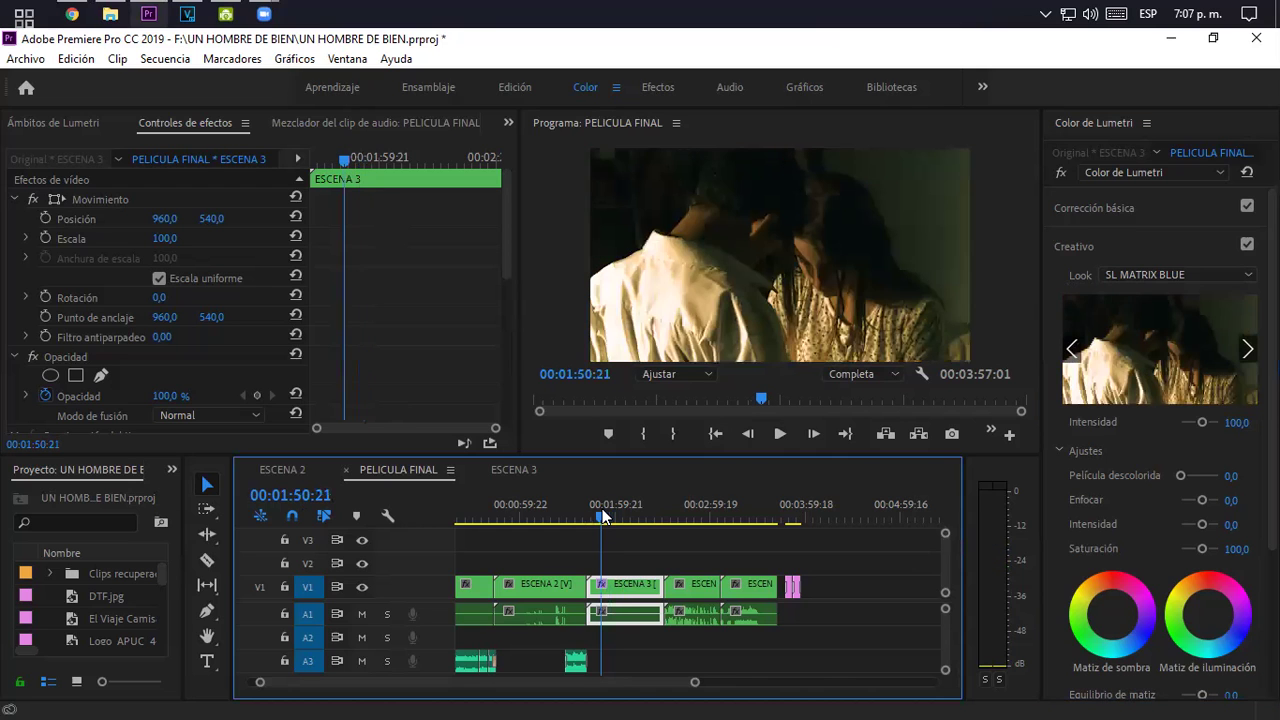
{"action": "key", "text": "space"}
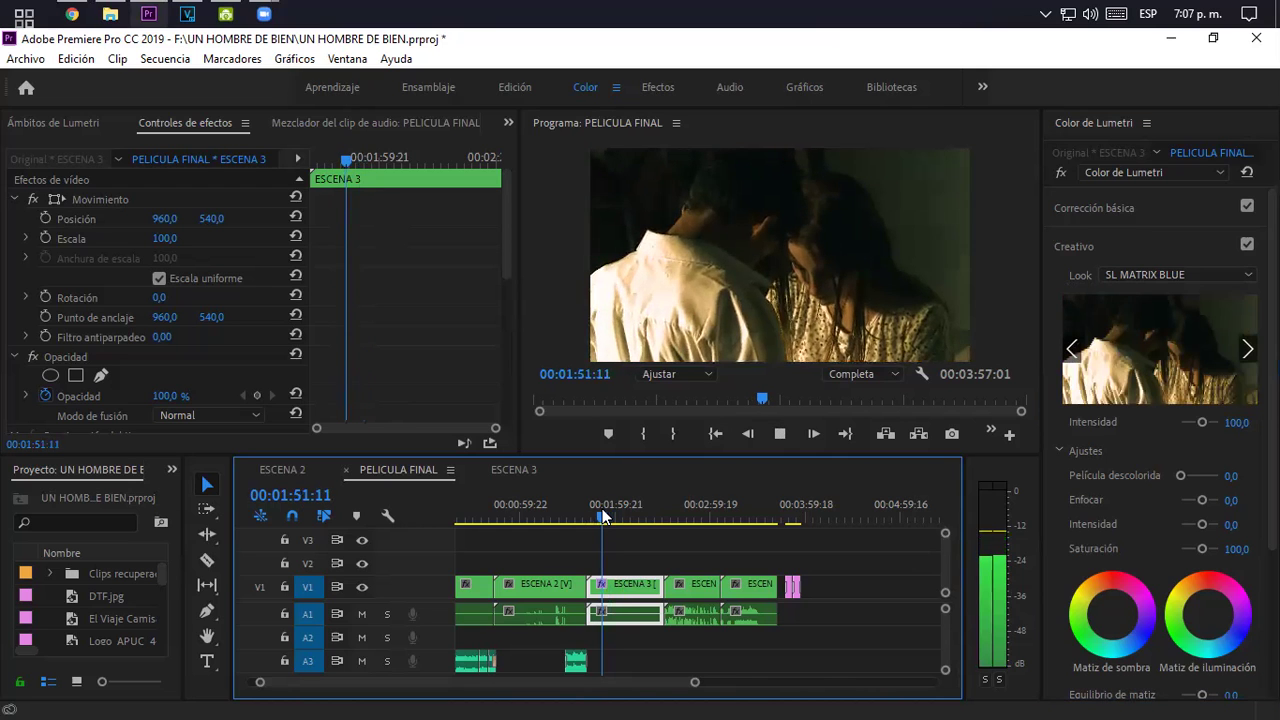
{"action": "key", "text": "space"}
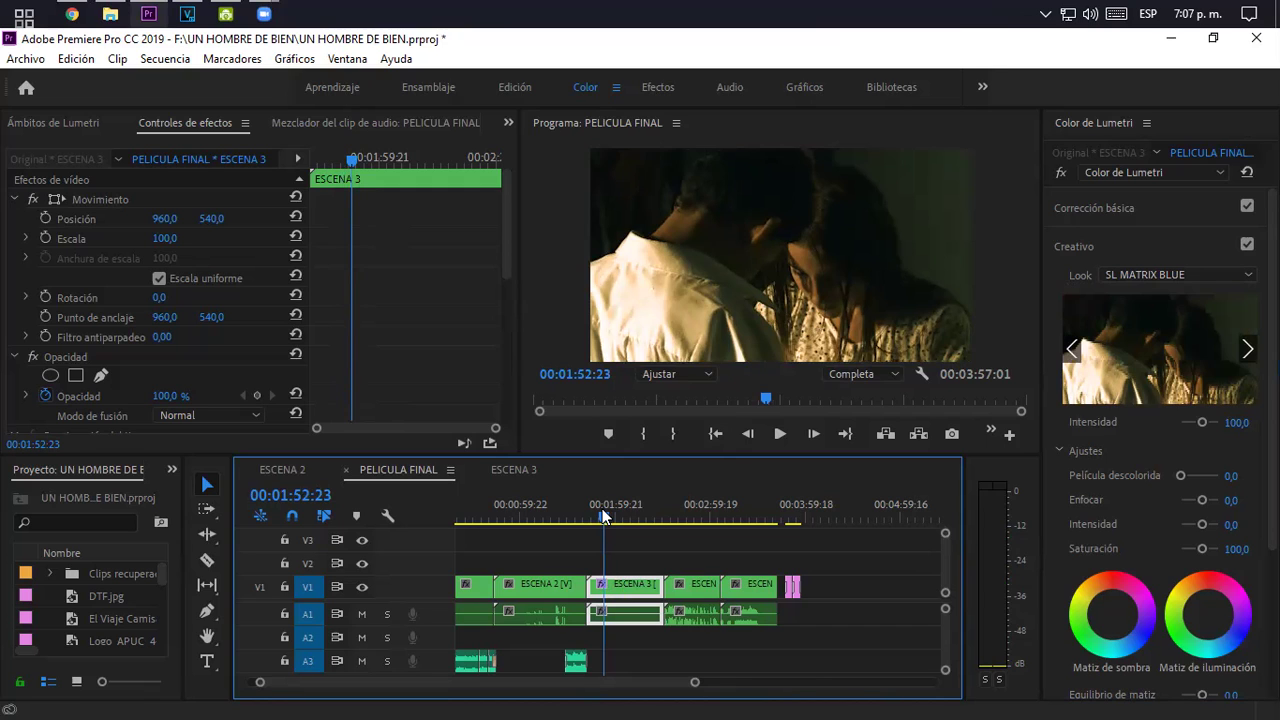
- Try the SL MATRIX MARS, SL NEUTRAL START, SL NOIR HDR, NOUVELLE and TRI-X looks
{"action": "left_click", "coordinate": [1247, 275]}
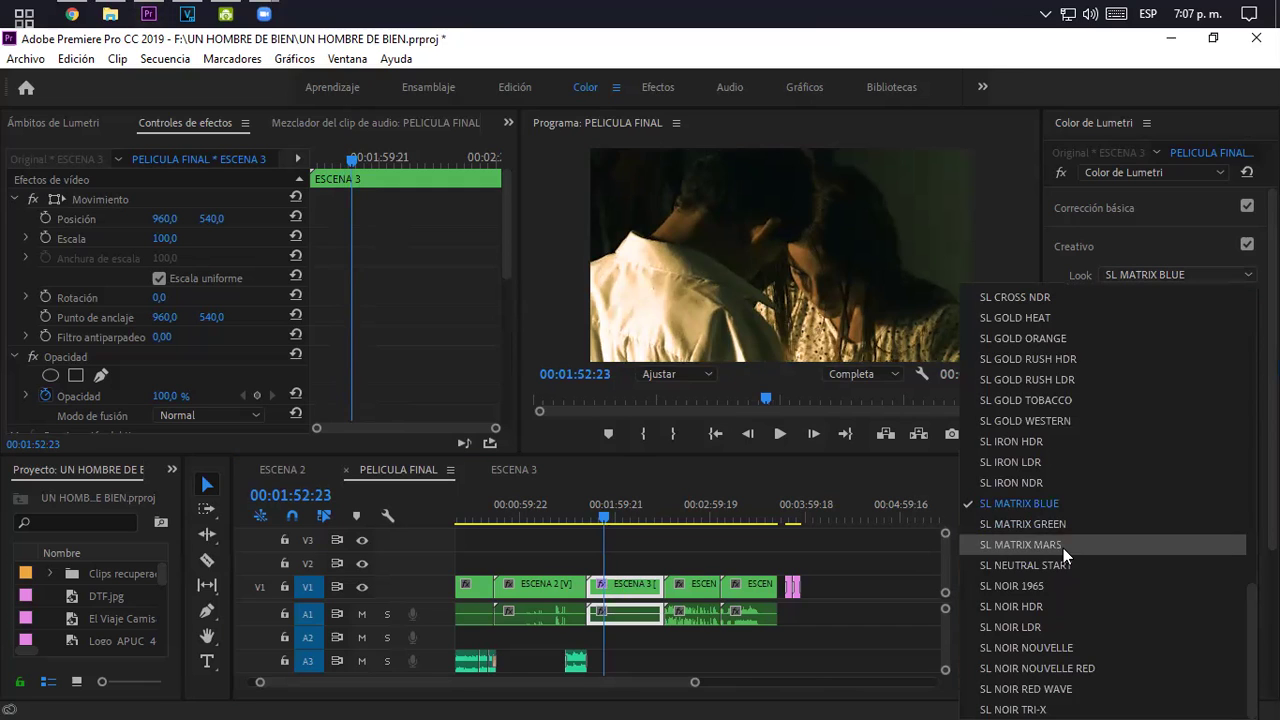
{"action": "left_click", "coordinate": [1063, 546]}
{"action": "left_click", "coordinate": [1234, 272]}
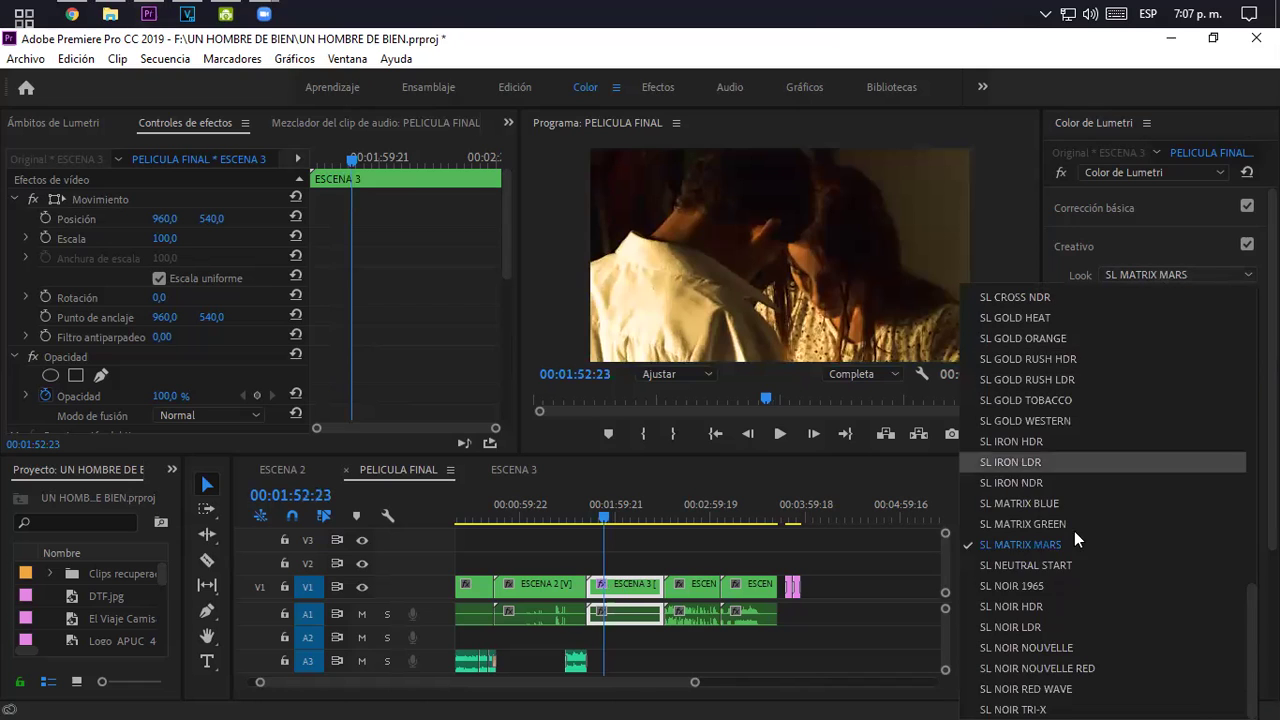
{"action": "left_click", "coordinate": [1059, 566]}
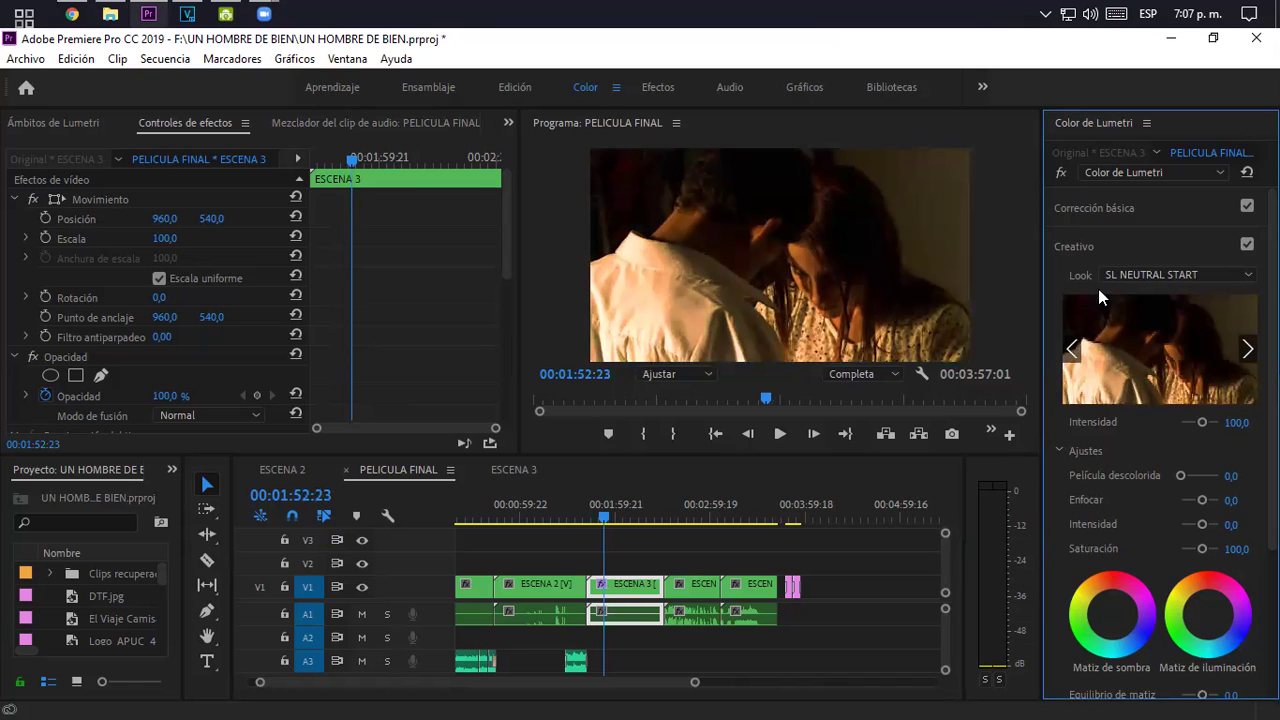
{"action": "left_click", "coordinate": [1238, 274]}
{"action": "left_click", "coordinate": [1039, 615]}
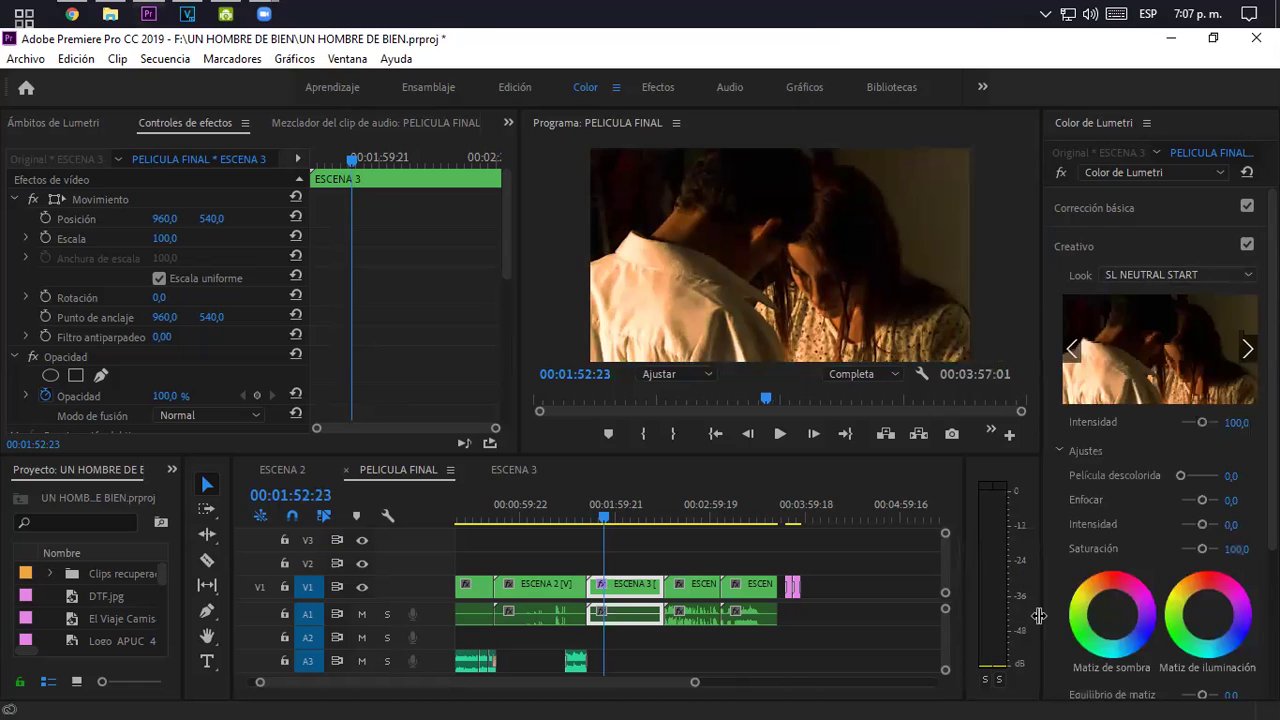
{"action": "left_click", "coordinate": [1158, 272]}
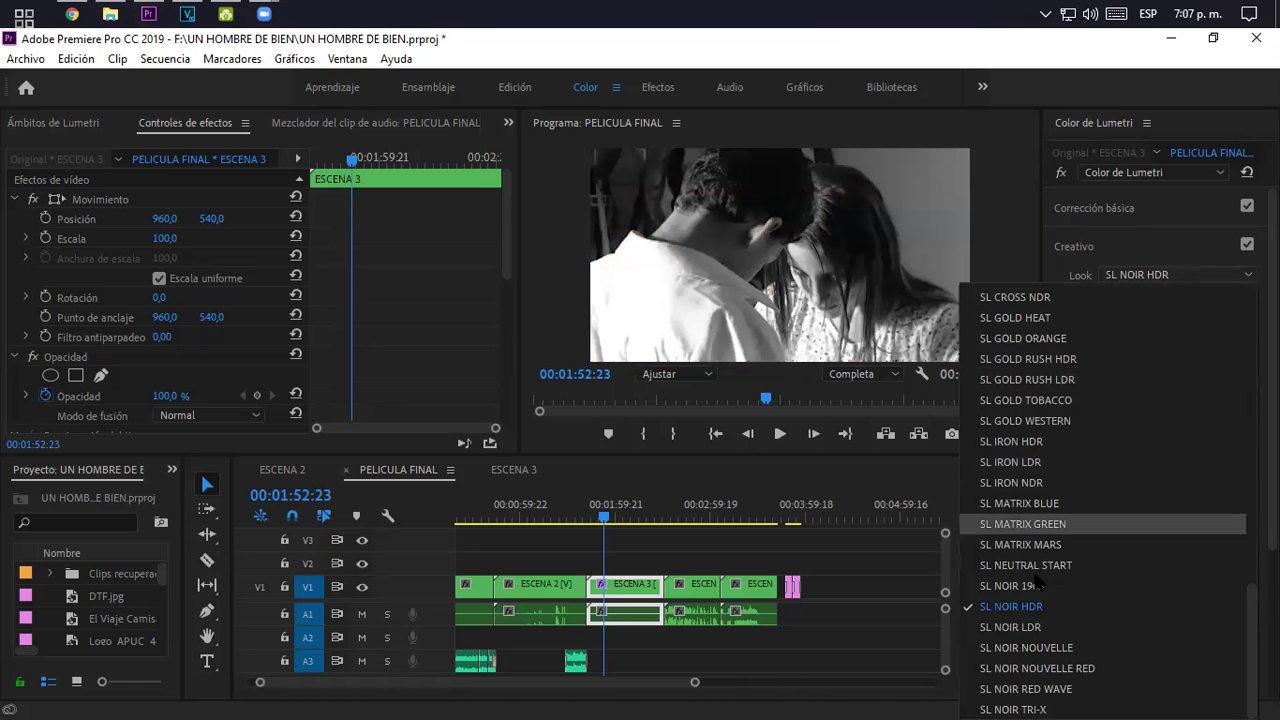
{"action": "left_click", "coordinate": [1033, 645]}
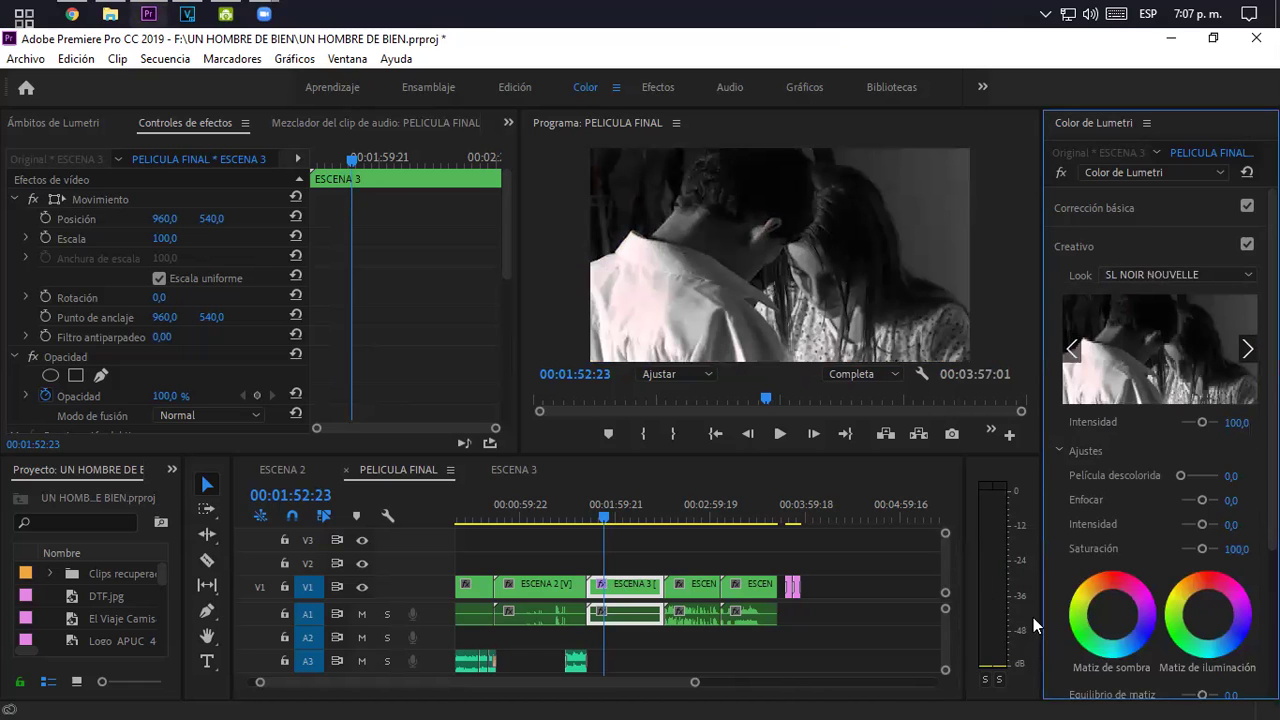
{"action": "left_click", "coordinate": [1136, 272]}
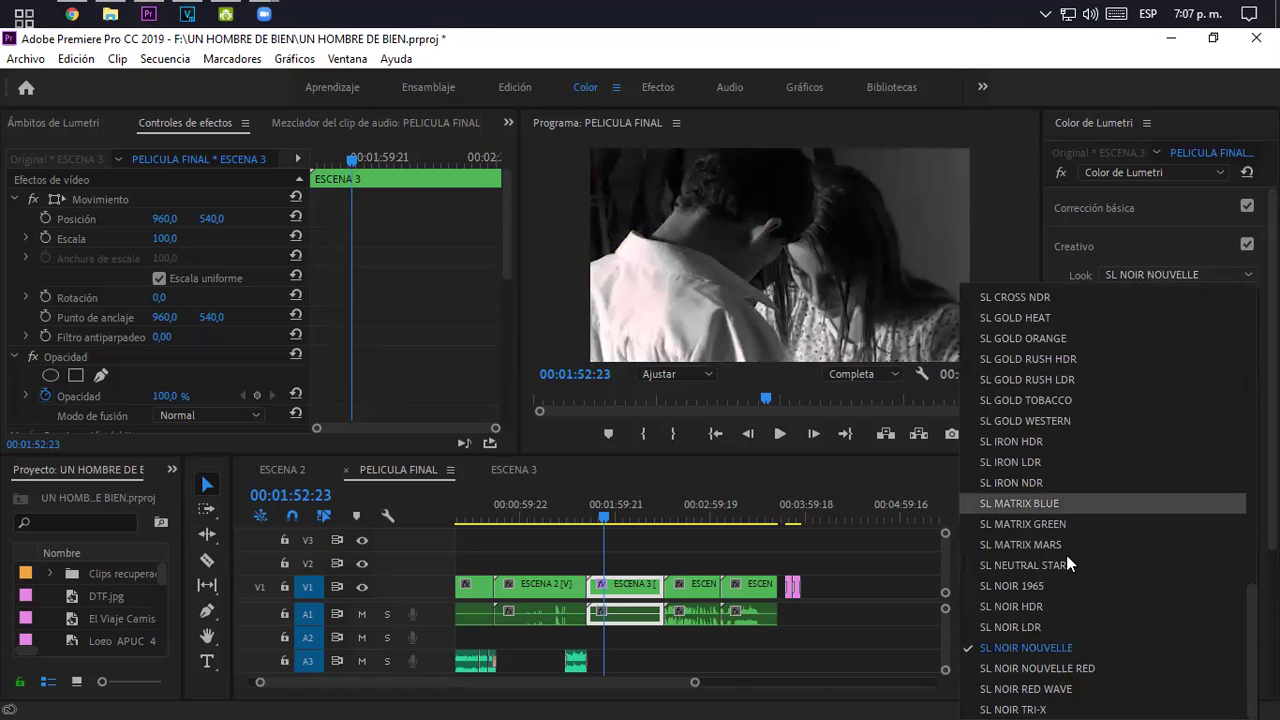
{"action": "left_click", "coordinate": [1040, 705]}
- Compare SL GOLD TOBACCO with SL GOLD ORANGE, ending on SL GOLD TOBACCO
{"action": "left_click", "coordinate": [1136, 270]}
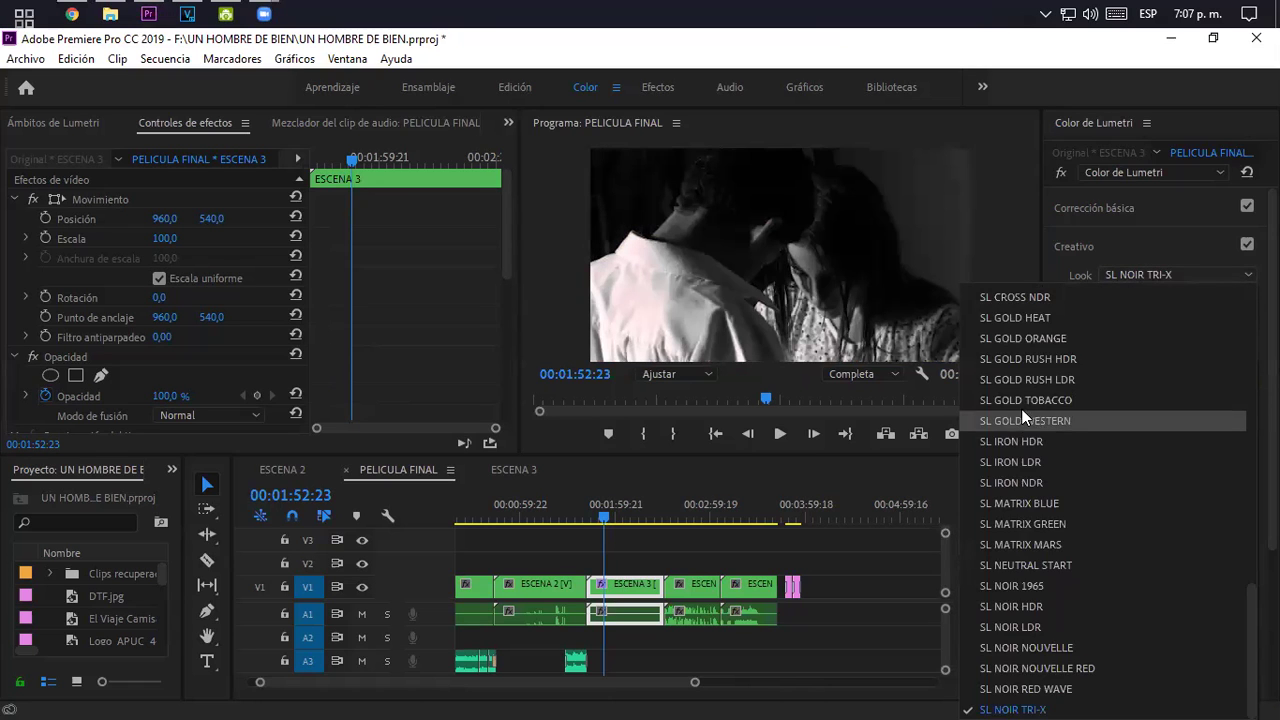
{"action": "left_click", "coordinate": [1023, 400]}
{"action": "left_click", "coordinate": [1145, 275]}
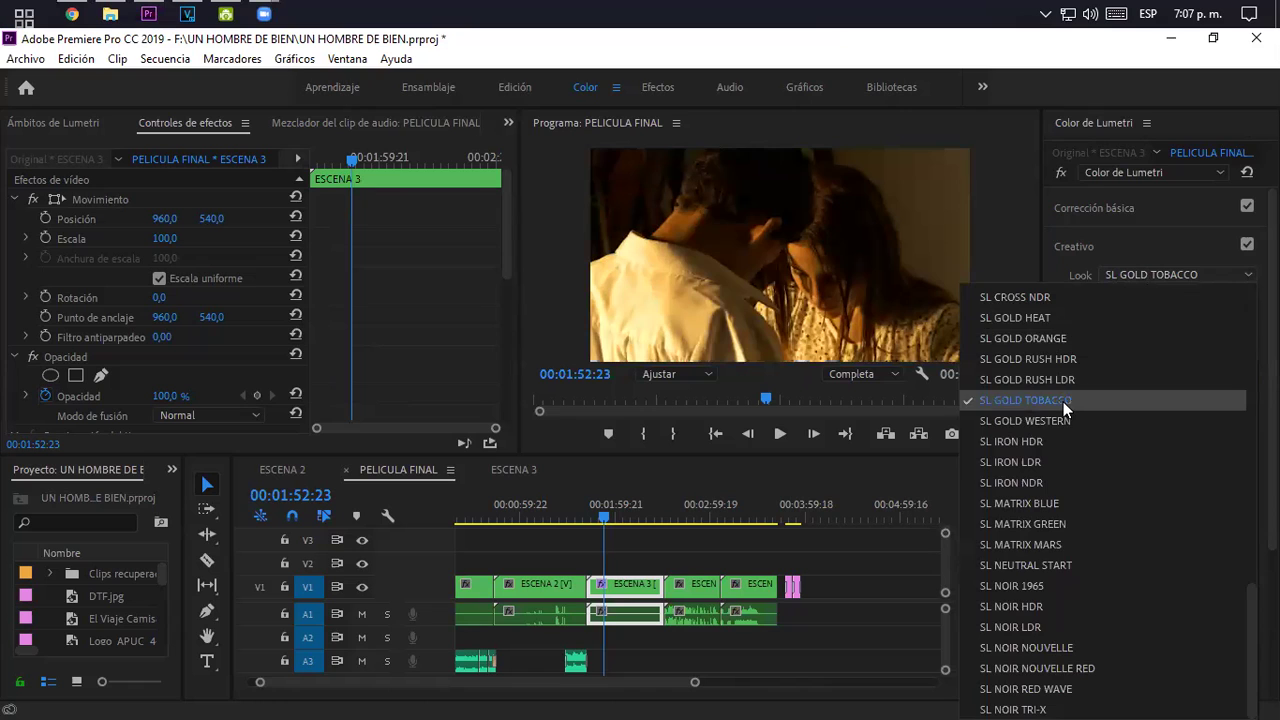
{"action": "left_click", "coordinate": [1050, 339]}
{"action": "left_click", "coordinate": [1117, 274]}
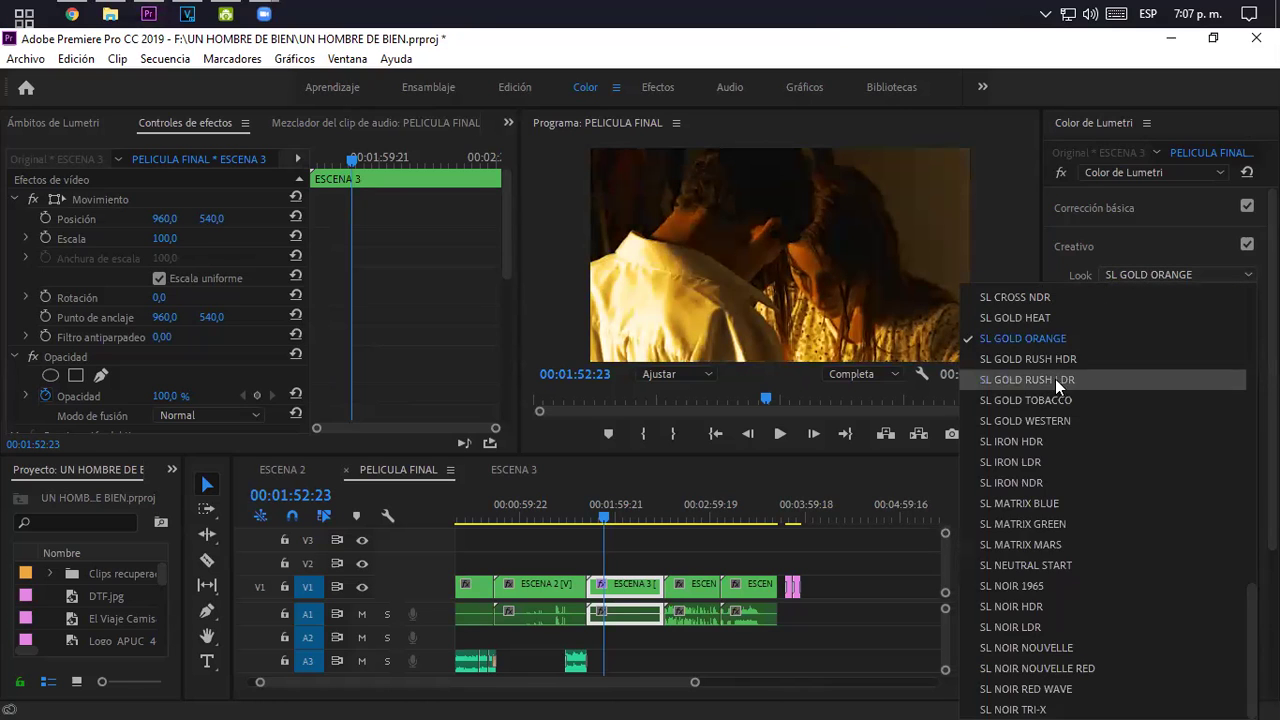
{"action": "left_click", "coordinate": [1055, 398]}
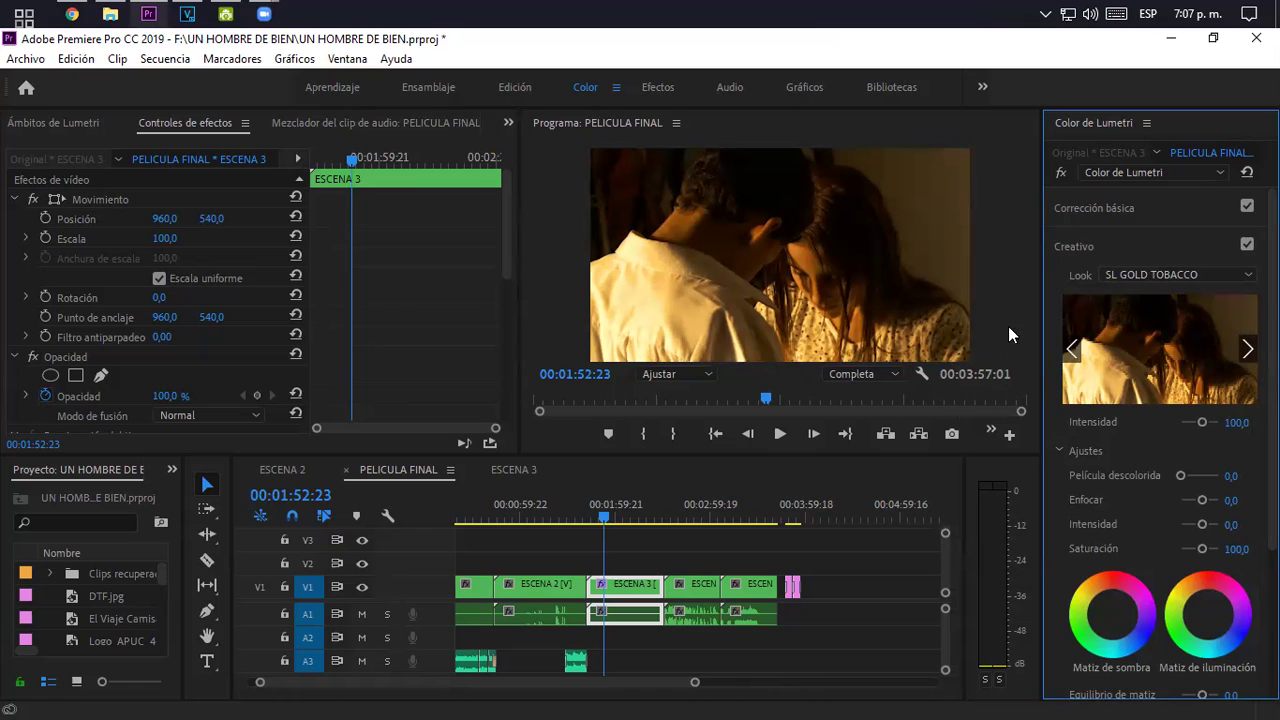
- Try the SL BLEACH LDR, SL BLUE COLD, SL BLUE STEEL and SL CLEAN FUJI B SOFT looks
{"action": "left_click", "coordinate": [1162, 274]}
{"action": "scroll", "coordinate": [1081, 356], "scroll_direction": "up", "scroll_amount": 10}
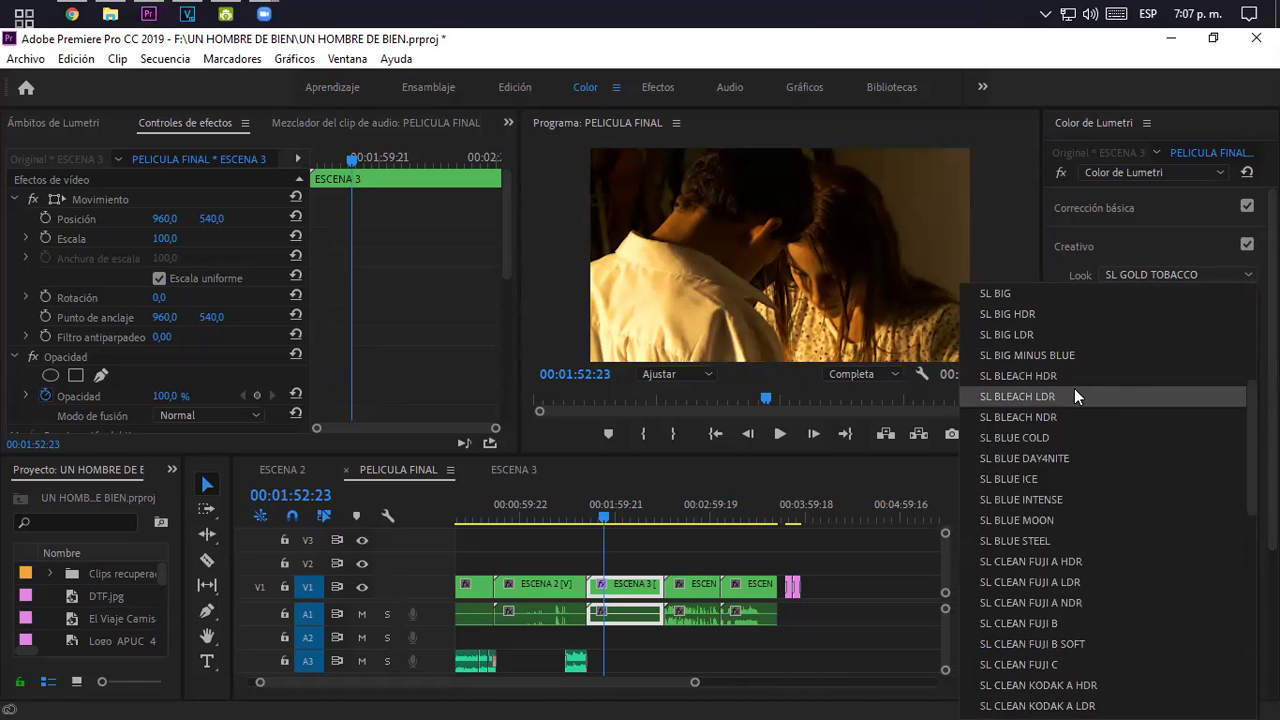
{"action": "left_click", "coordinate": [1074, 396]}
{"action": "left_click", "coordinate": [1138, 276]}
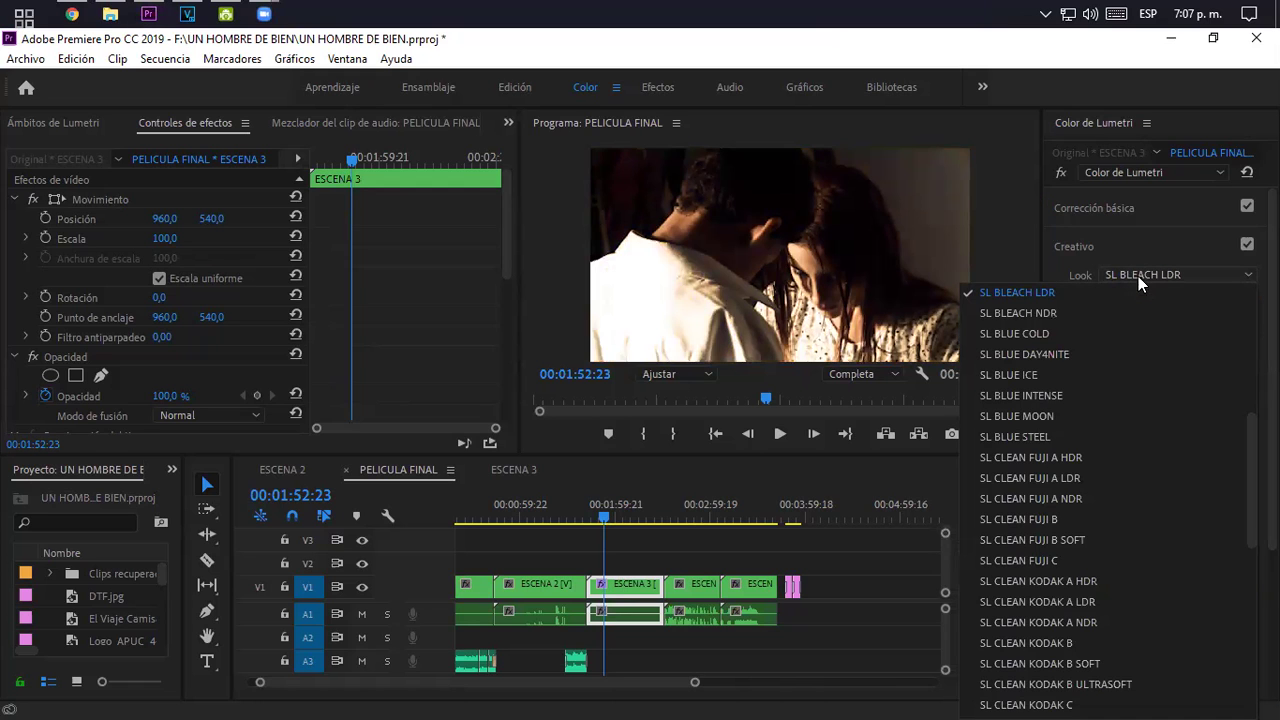
{"action": "left_click", "coordinate": [1057, 324]}
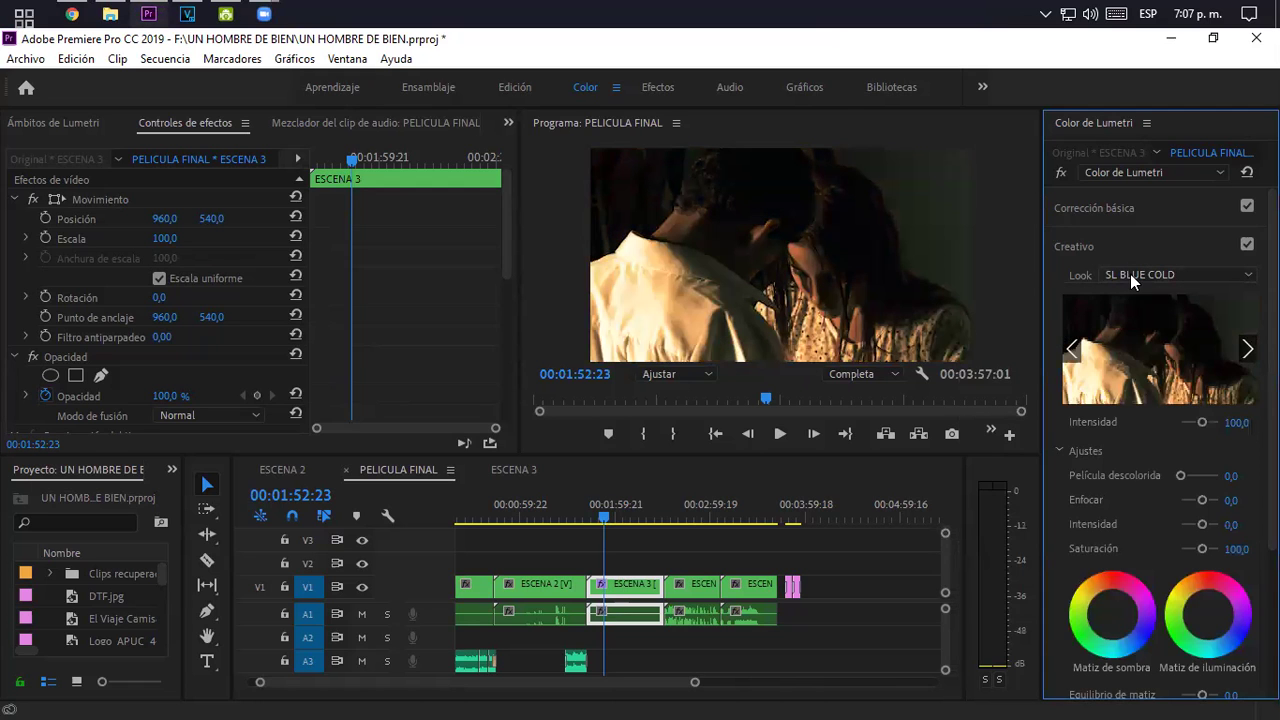
{"action": "left_click", "coordinate": [1130, 274]}
{"action": "left_click", "coordinate": [1054, 396]}
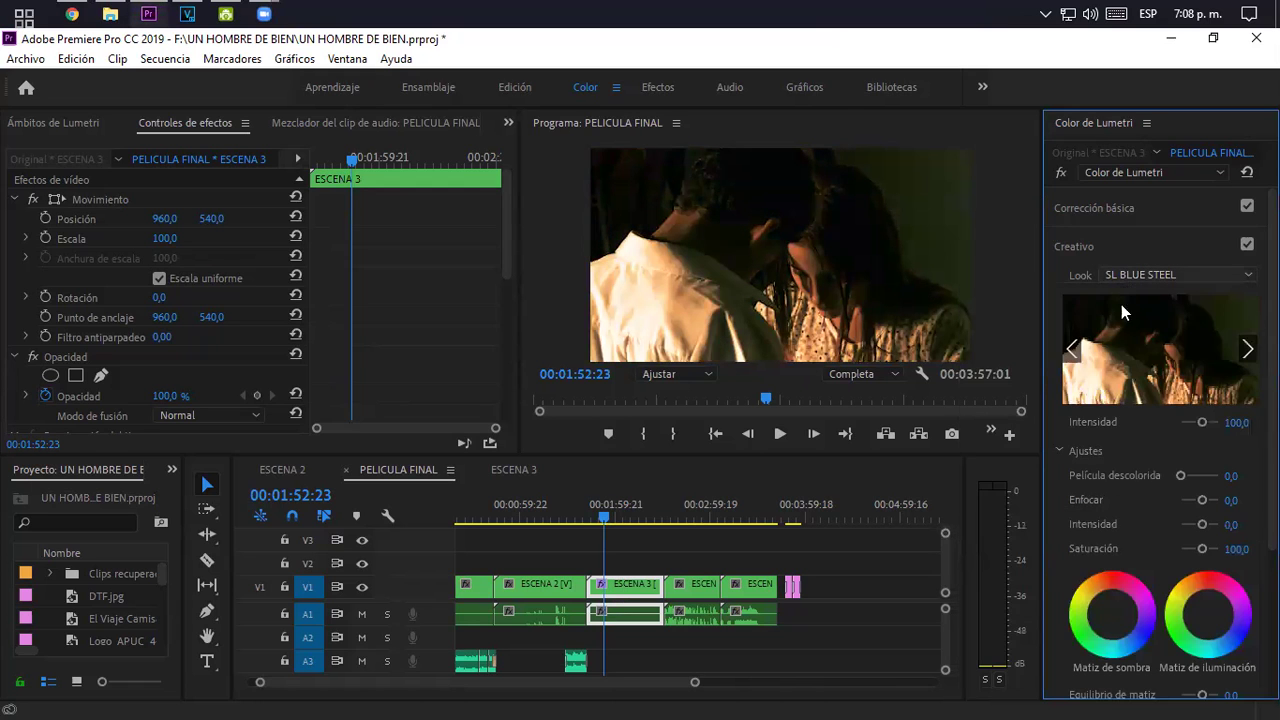
{"action": "left_click", "coordinate": [1135, 275]}
{"action": "left_click", "coordinate": [1093, 349]}
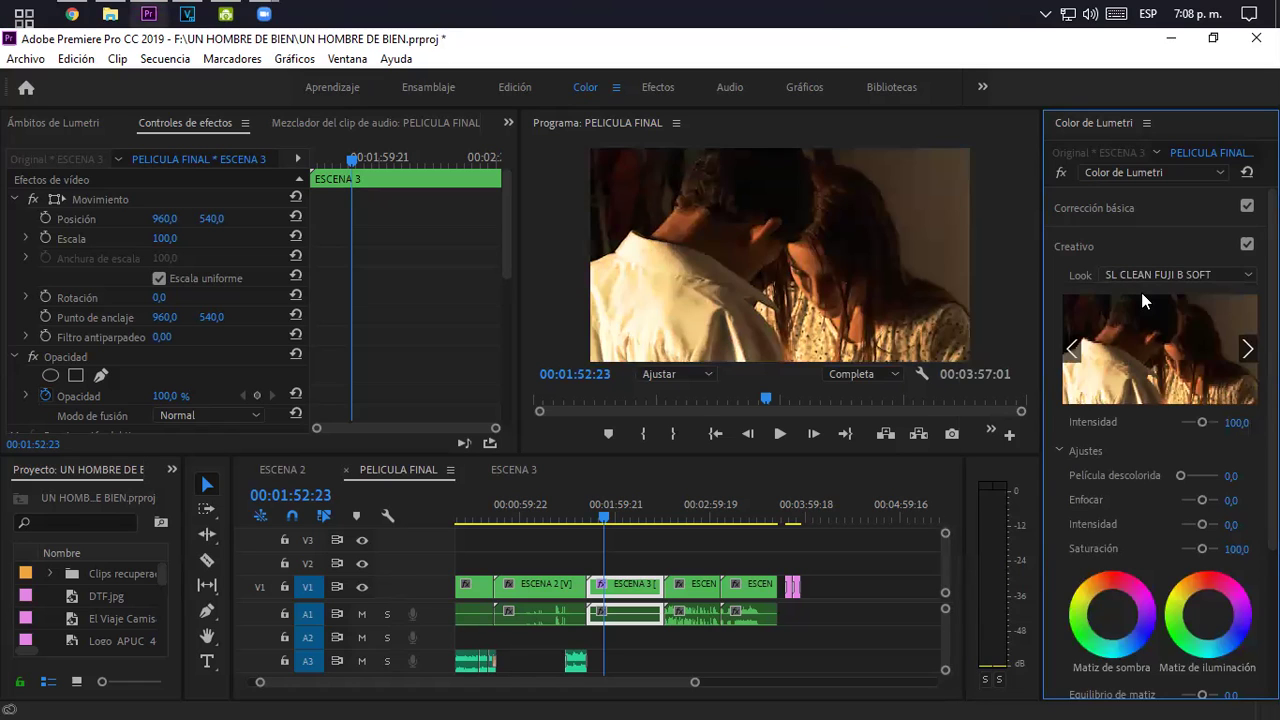
- Try Kodak 5205 Fuji 3510, its Monochrome variant, and CineSpace2383sRGB6bit looks
{"action": "left_click", "coordinate": [1175, 281]}
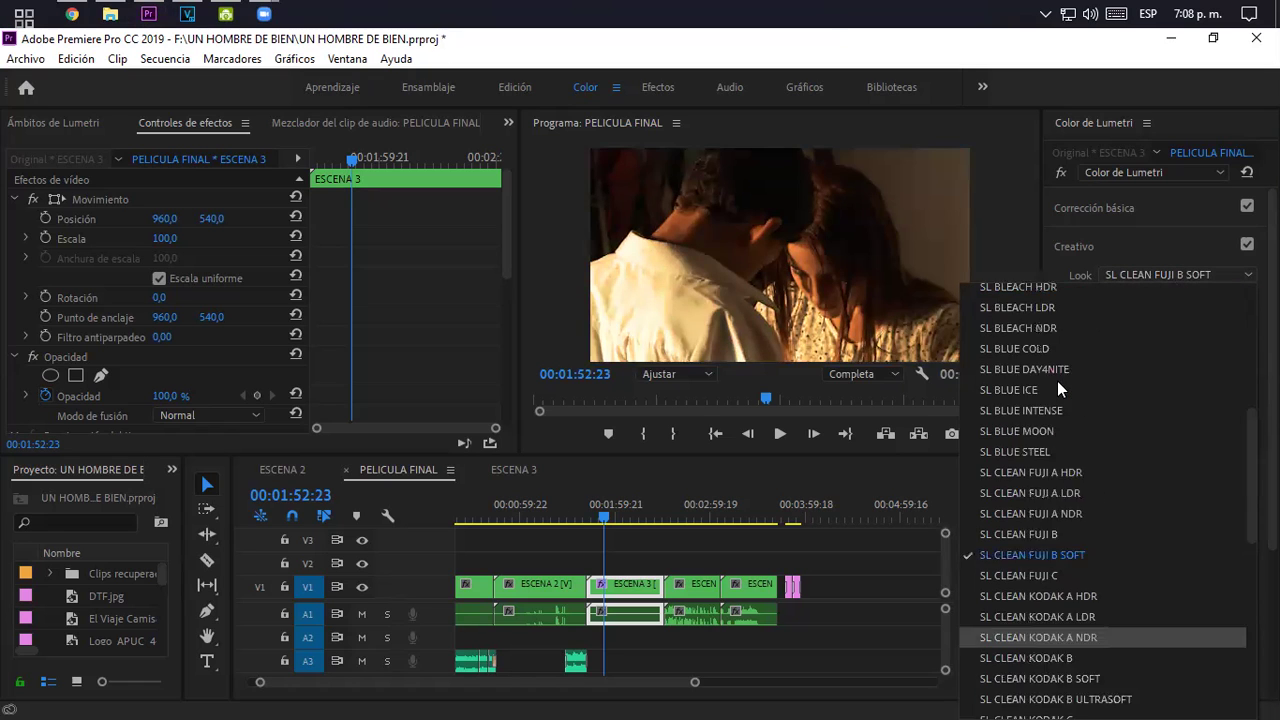
{"action": "scroll", "coordinate": [1060, 400], "scroll_direction": "up", "scroll_amount": 5}
{"action": "left_click", "coordinate": [1063, 489]}
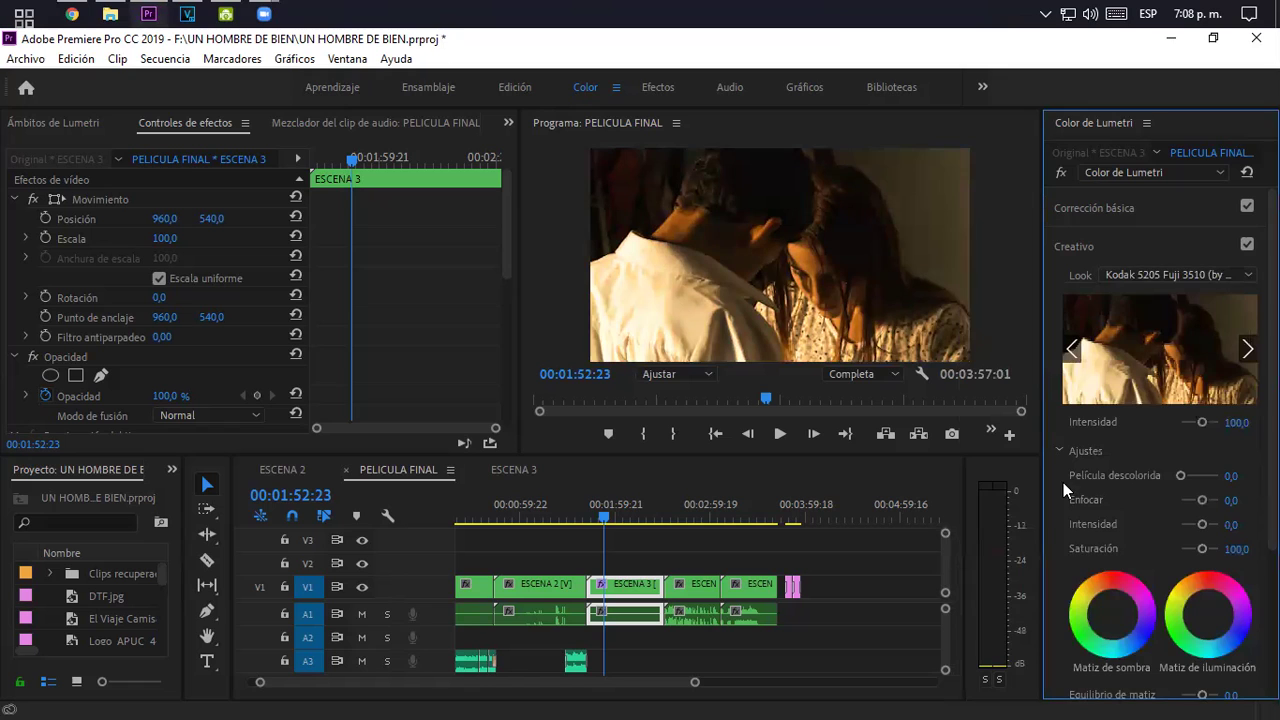
{"action": "left_click", "coordinate": [1141, 277]}
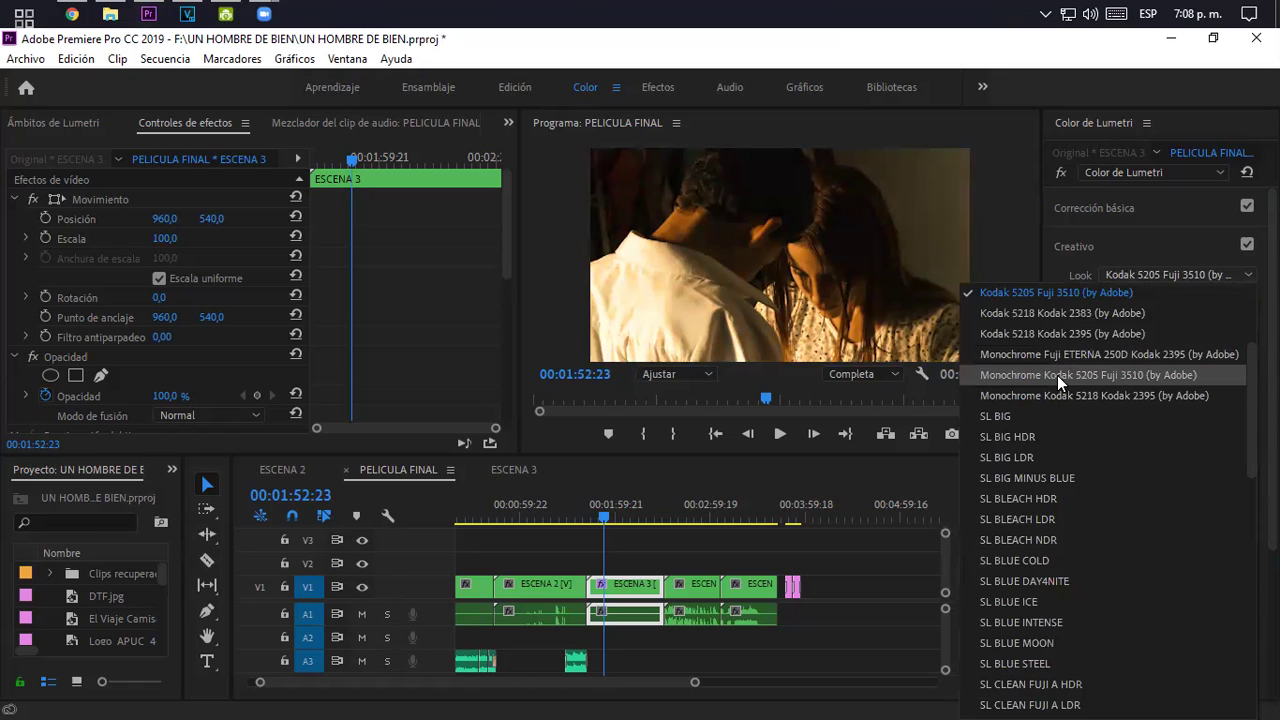
{"action": "left_click", "coordinate": [1057, 375]}
{"action": "left_click", "coordinate": [1150, 274]}
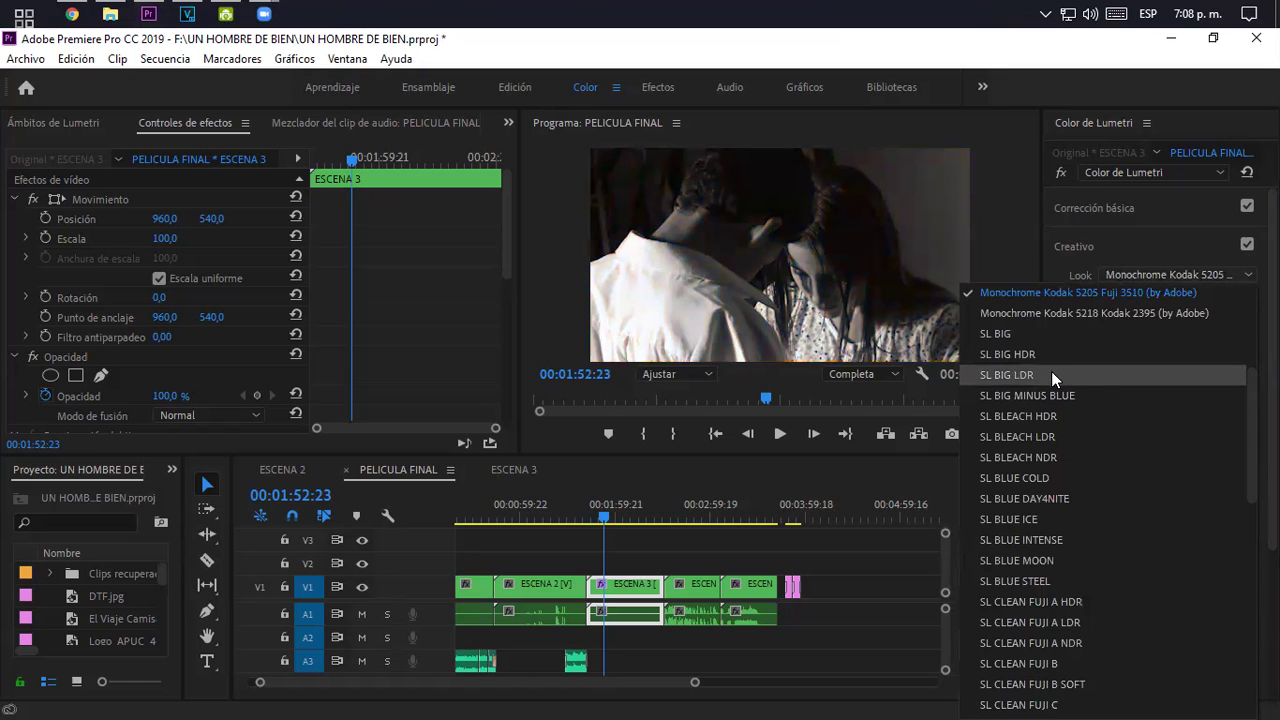
{"action": "scroll", "coordinate": [1051, 371], "scroll_direction": "up", "scroll_amount": 5}
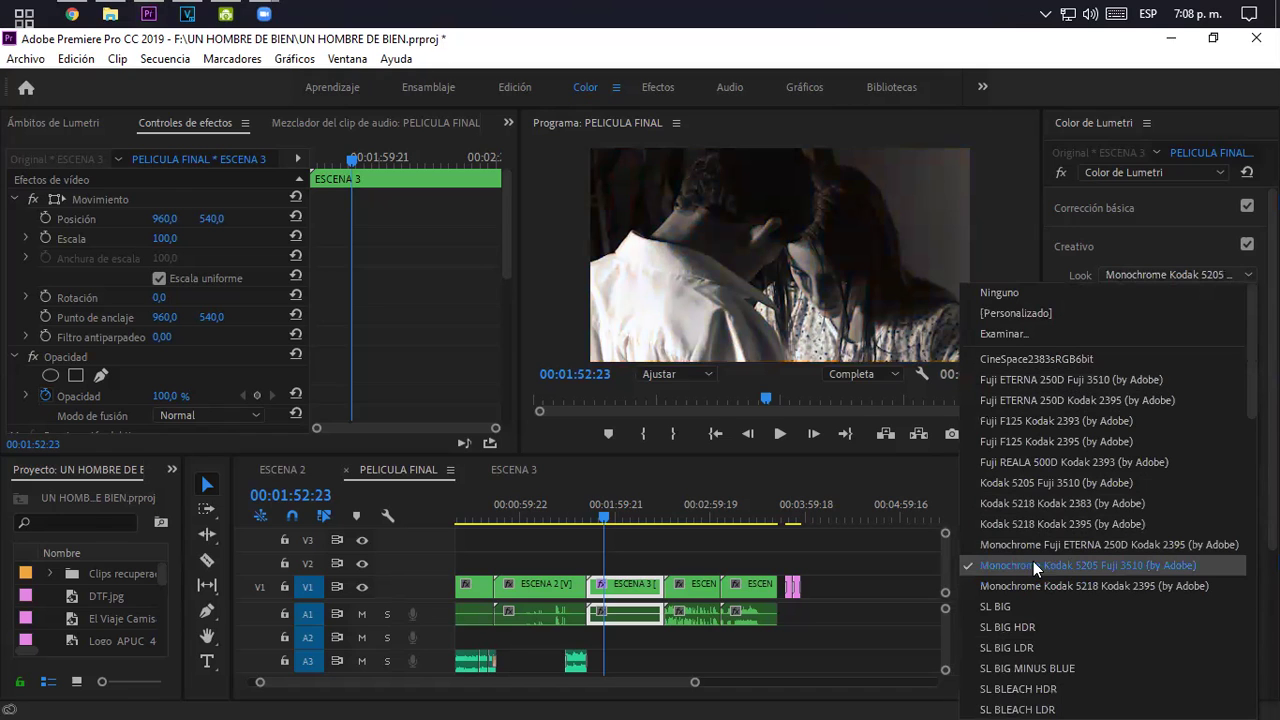
{"action": "left_click", "coordinate": [1042, 360]}
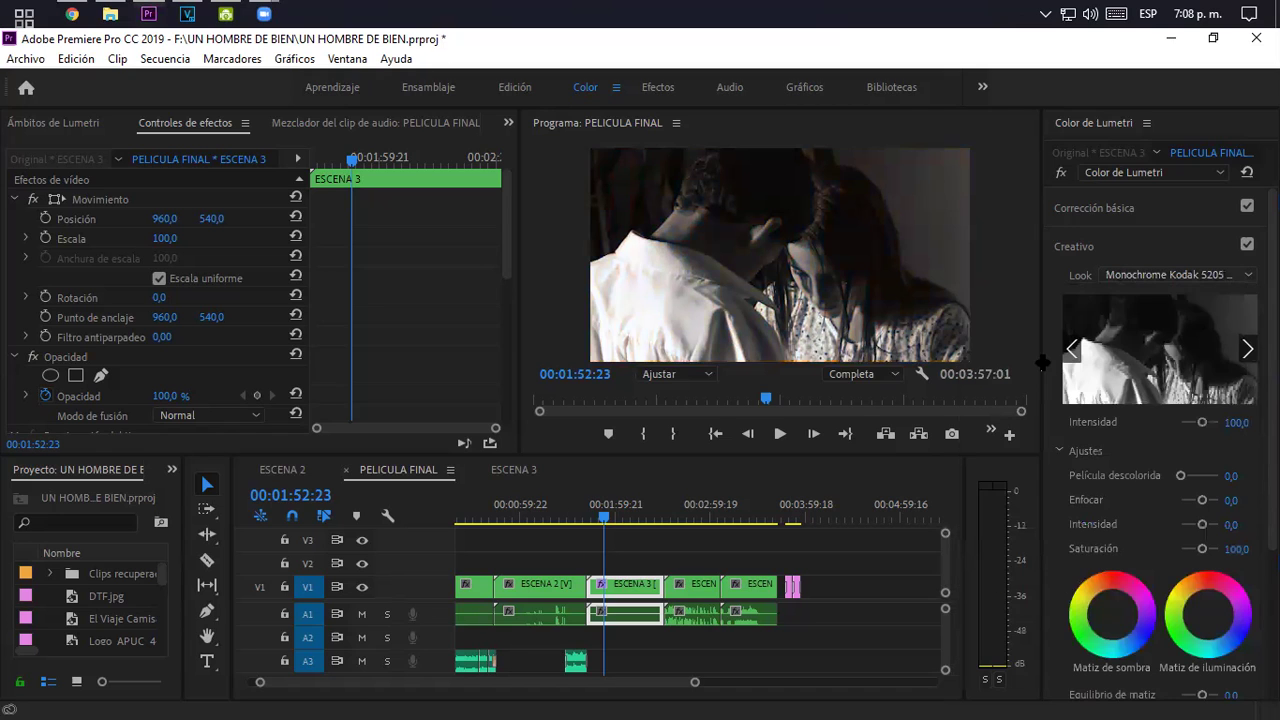
- Try the Fuji ETERNA, F125 and REALA LUTs, then settle on Kodak 5205 Fuji 3510
{"action": "left_click", "coordinate": [1112, 280]}
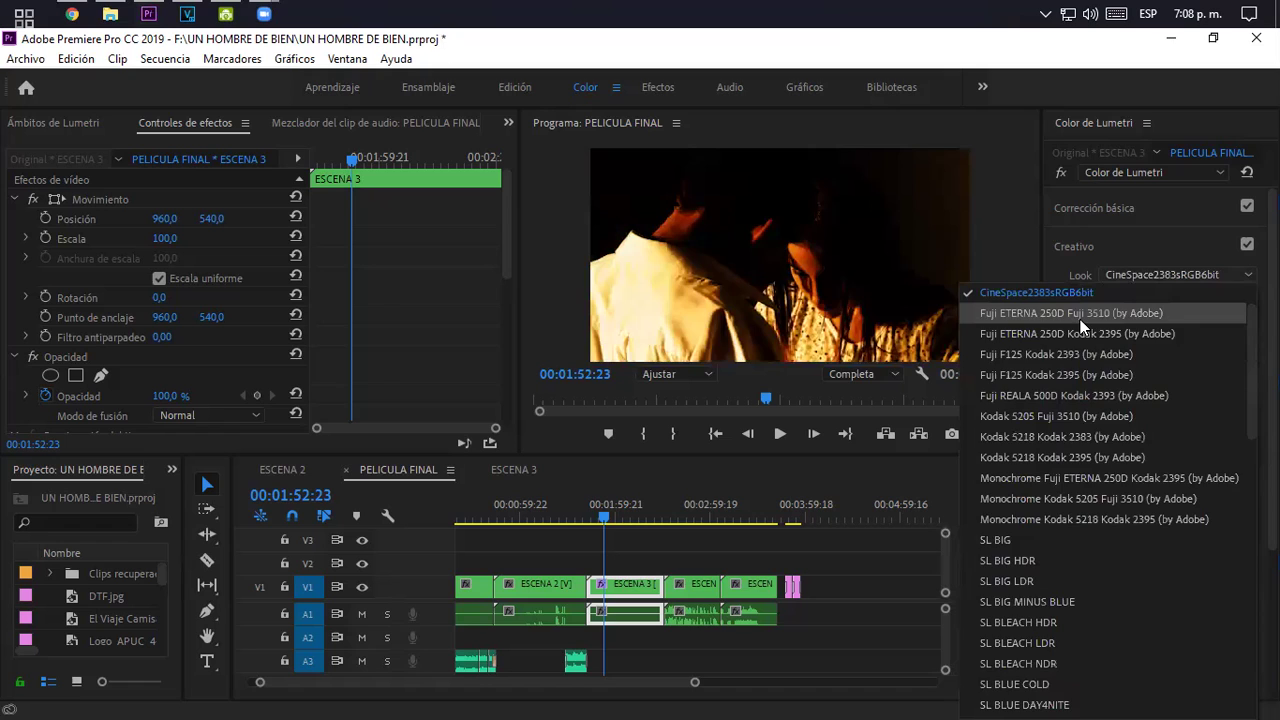
{"action": "left_click", "coordinate": [1080, 319]}
{"action": "left_click", "coordinate": [1156, 279]}
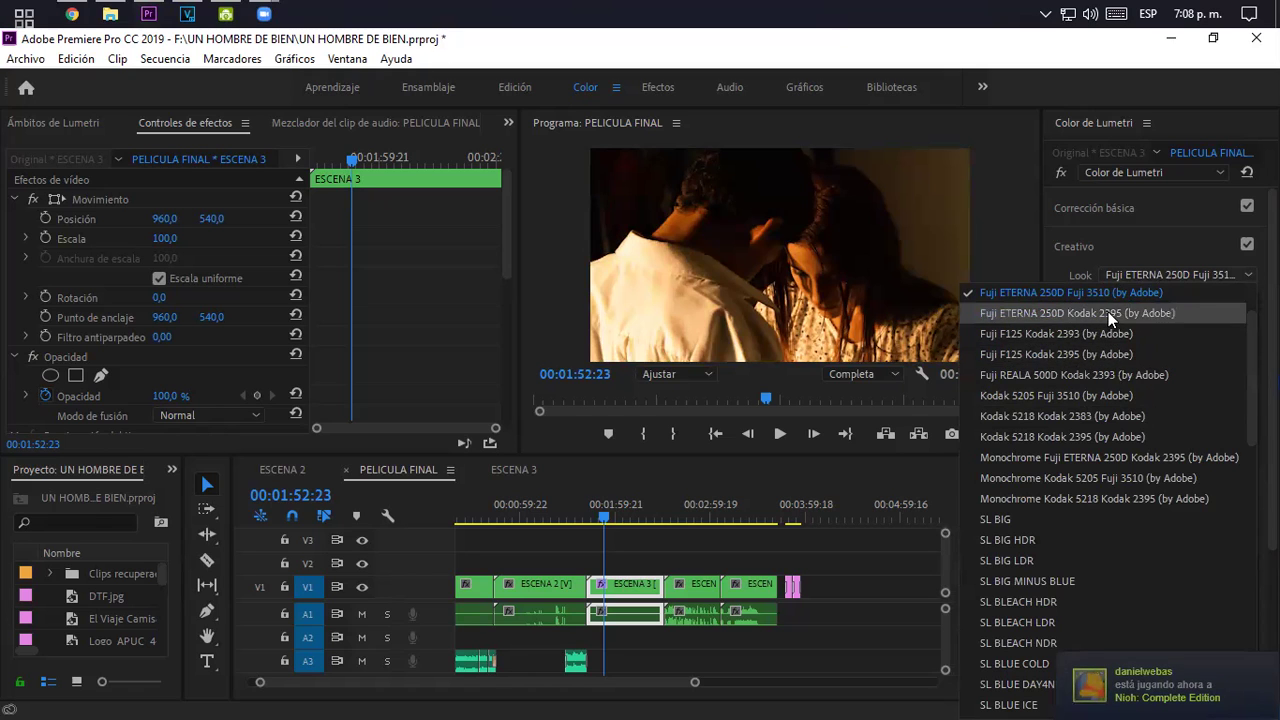
{"action": "left_click", "coordinate": [1105, 317]}
{"action": "left_click", "coordinate": [1136, 272]}
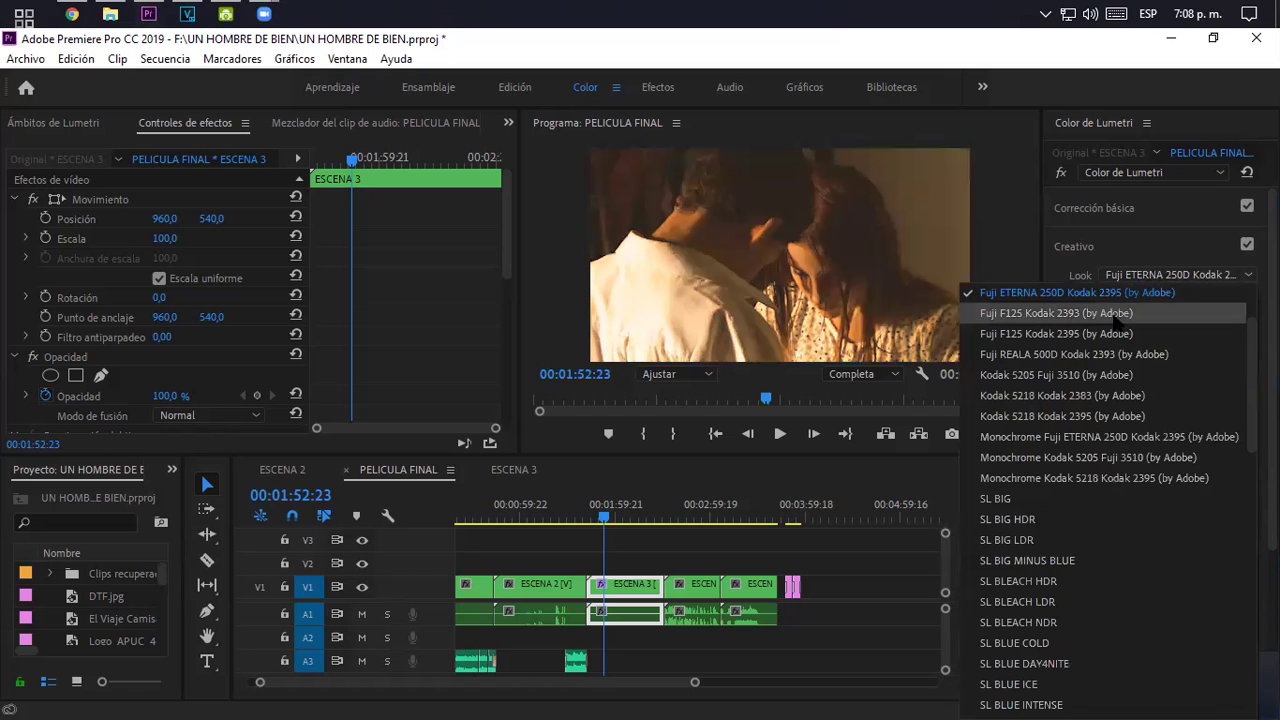
{"action": "left_click", "coordinate": [1140, 304]}
{"action": "left_click", "coordinate": [1141, 280]}
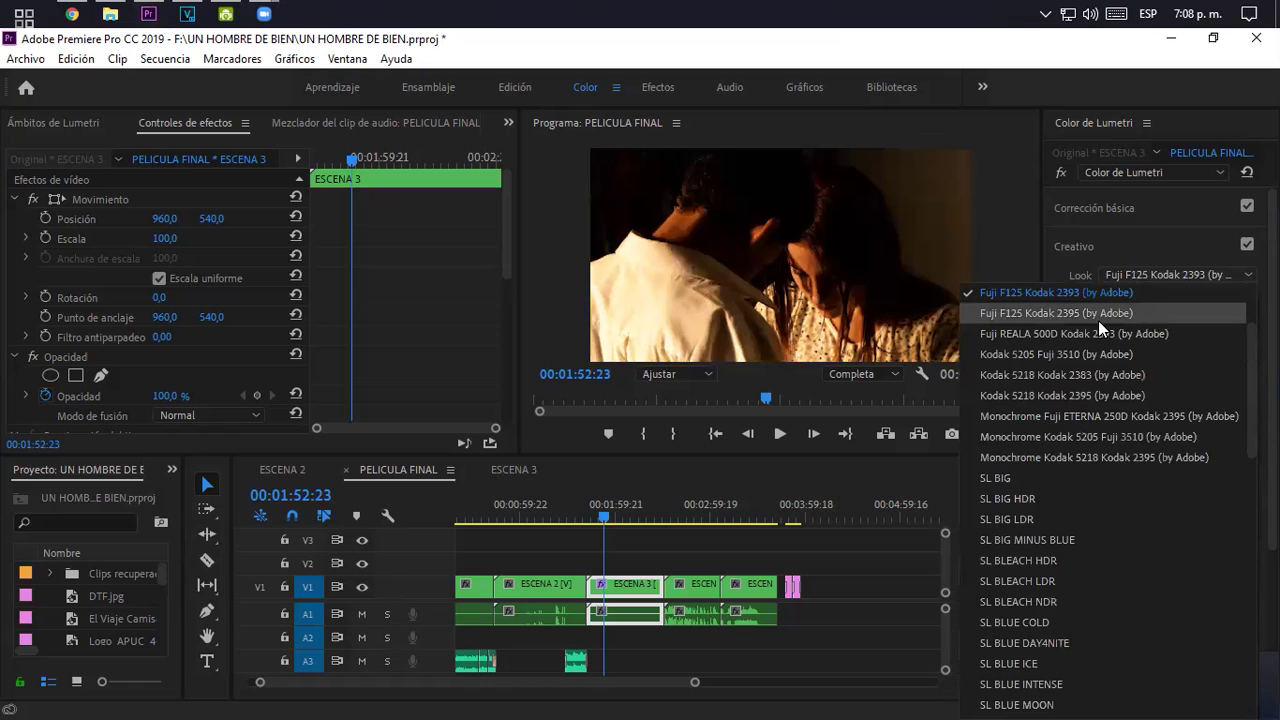
{"action": "left_click", "coordinate": [1098, 318]}
{"action": "left_click", "coordinate": [1140, 274]}
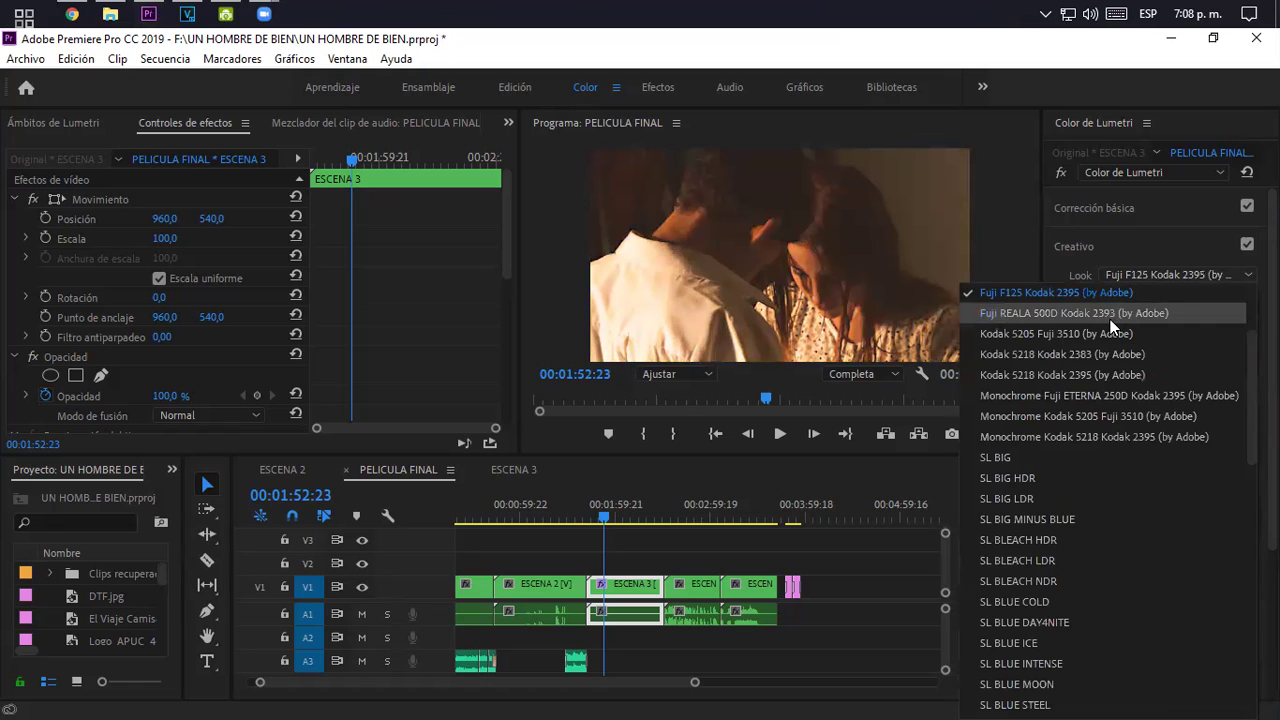
{"action": "left_click", "coordinate": [1110, 307]}
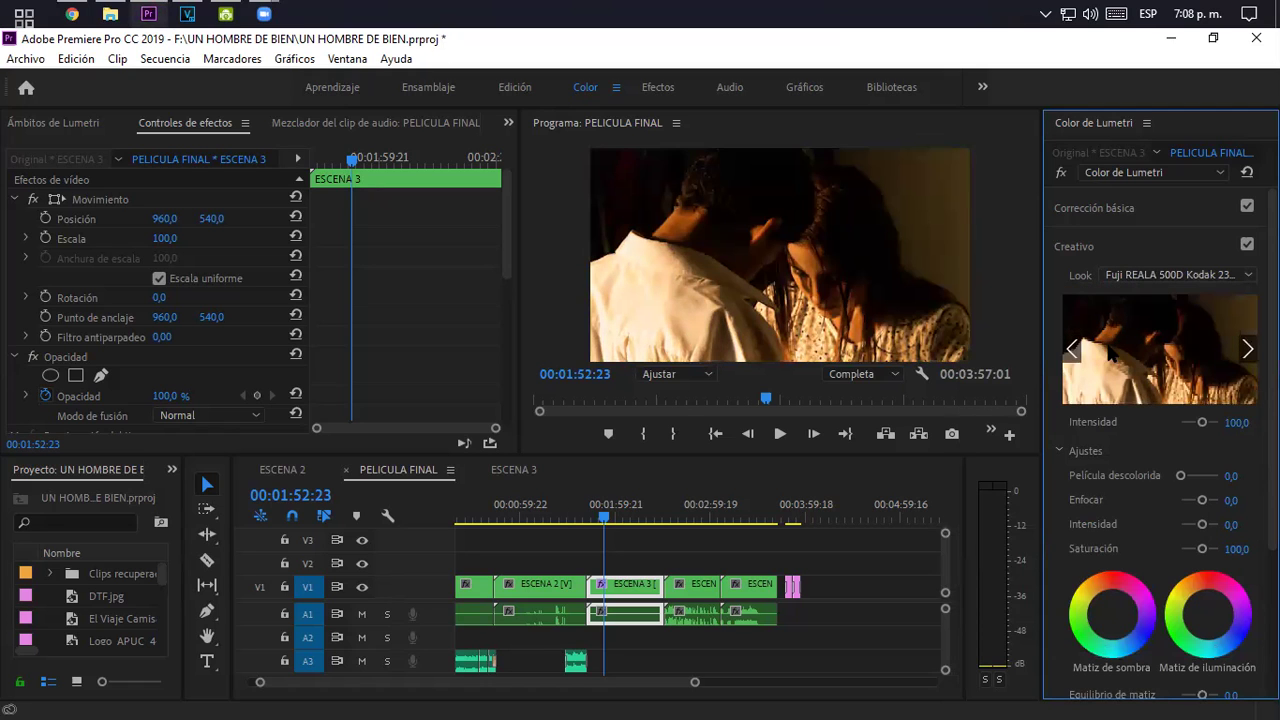
{"action": "left_click", "coordinate": [1138, 272]}
{"action": "left_click", "coordinate": [1113, 311]}
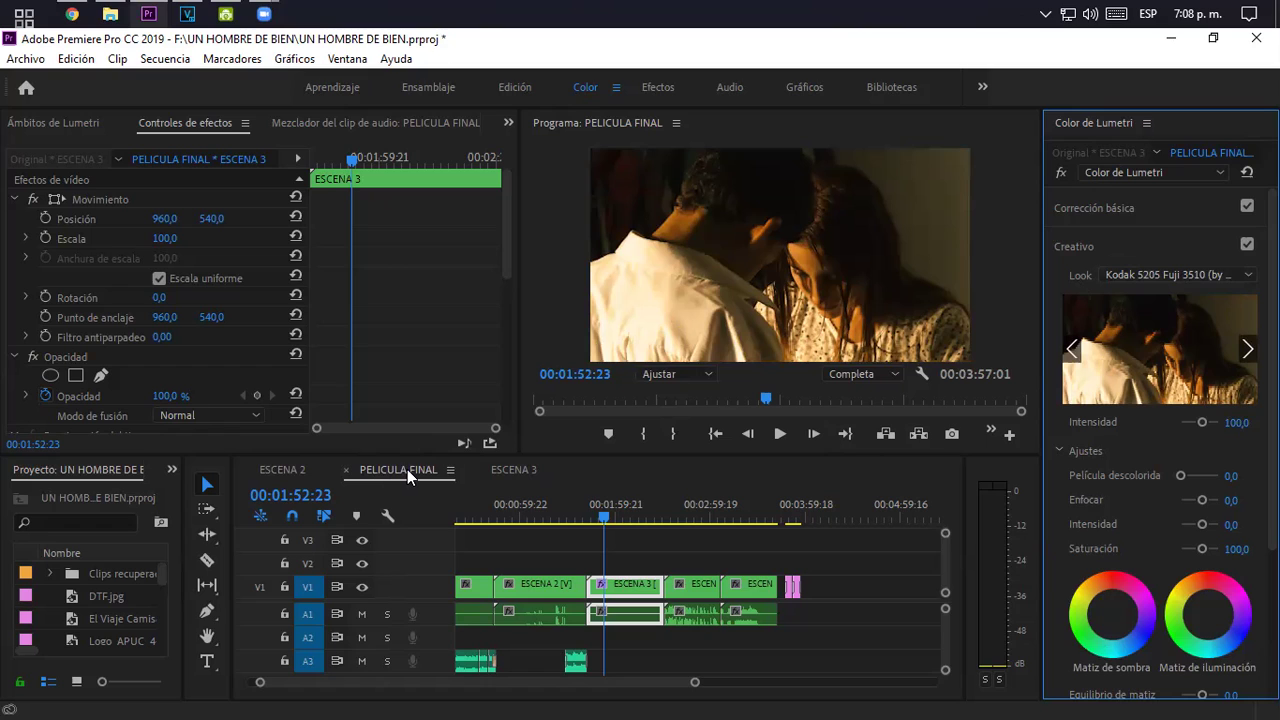
{"action": "left_click", "coordinate": [172, 469]}
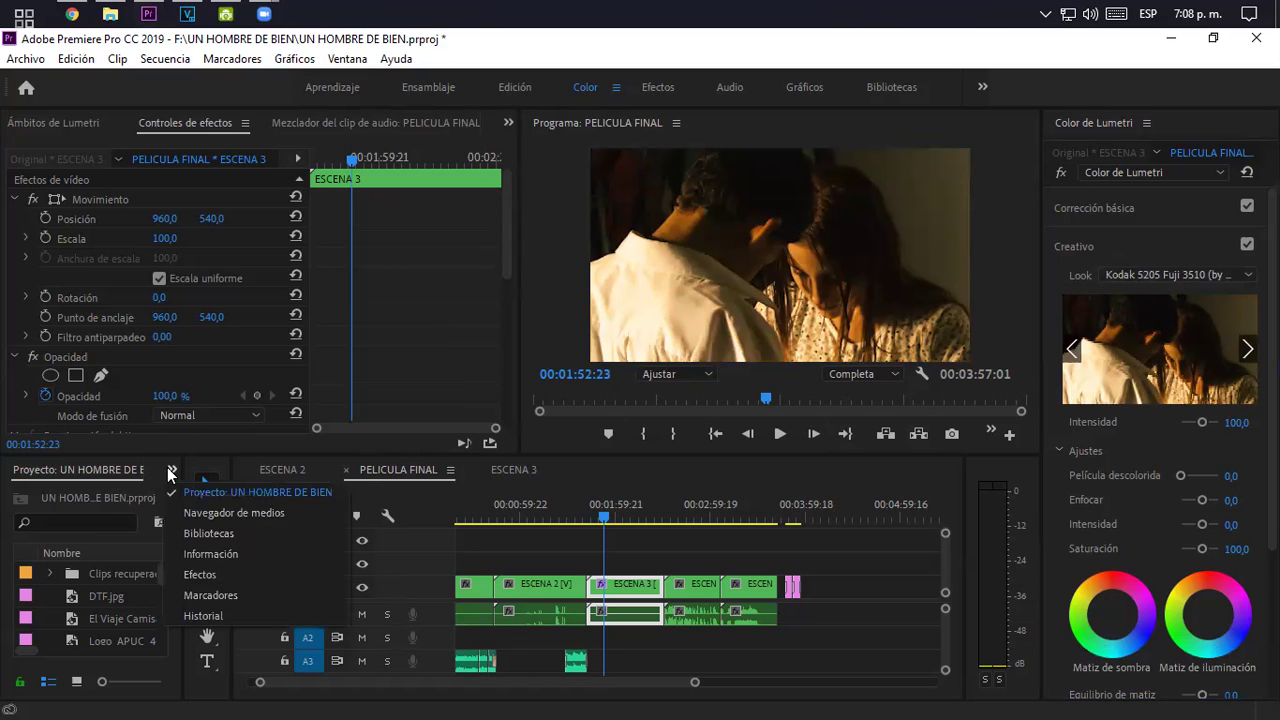
{"action": "left_click", "coordinate": [186, 495]}
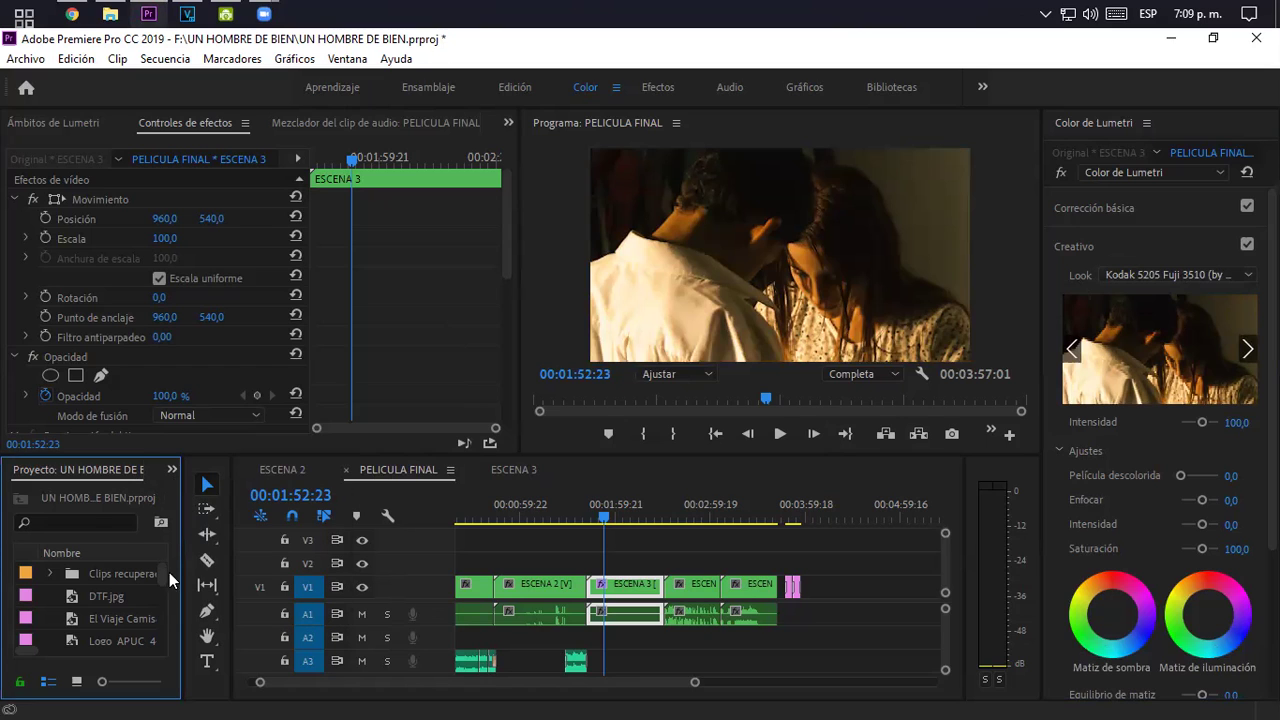
{"action": "mouse_move", "coordinate": [161, 564]}
{"action": "left_mouse_down"}
{"action": "mouse_move", "coordinate": [163, 617]}
{"action": "mouse_move", "coordinate": [167, 568]}
{"action": "left_mouse_up"}
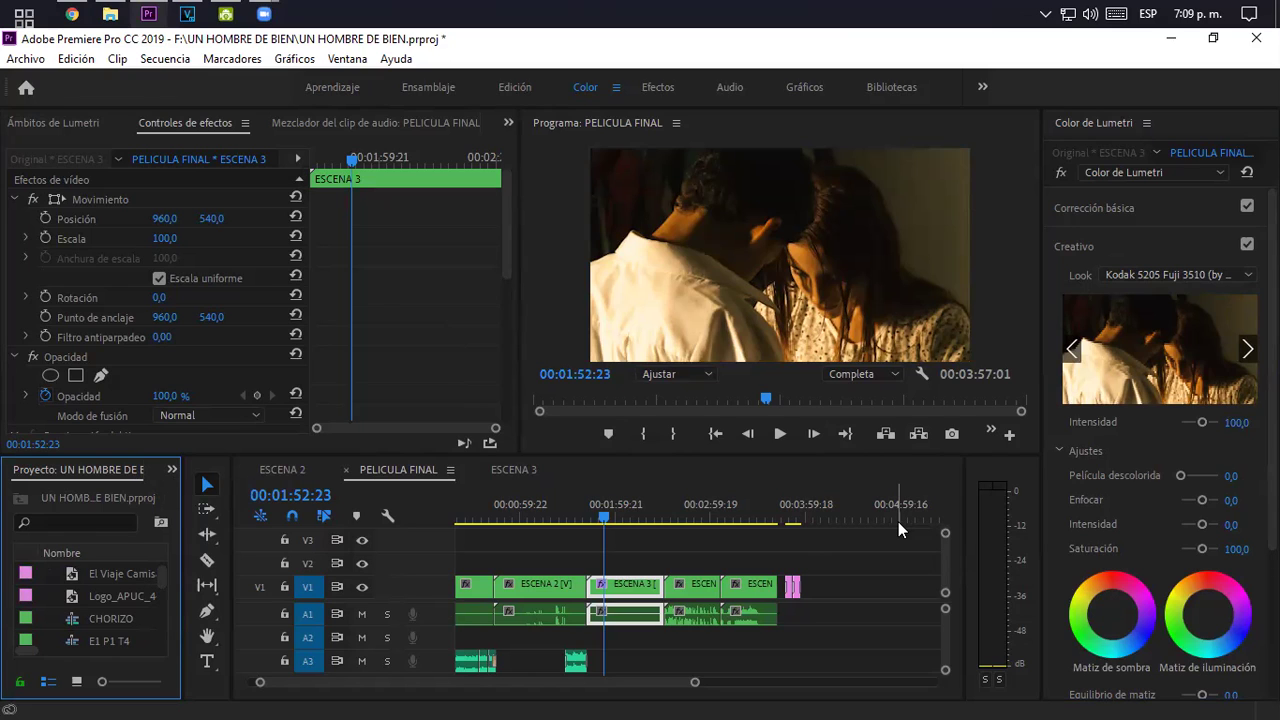
{"action": "left_click", "coordinate": [530, 514]}
{"action": "left_click", "coordinate": [613, 493]}
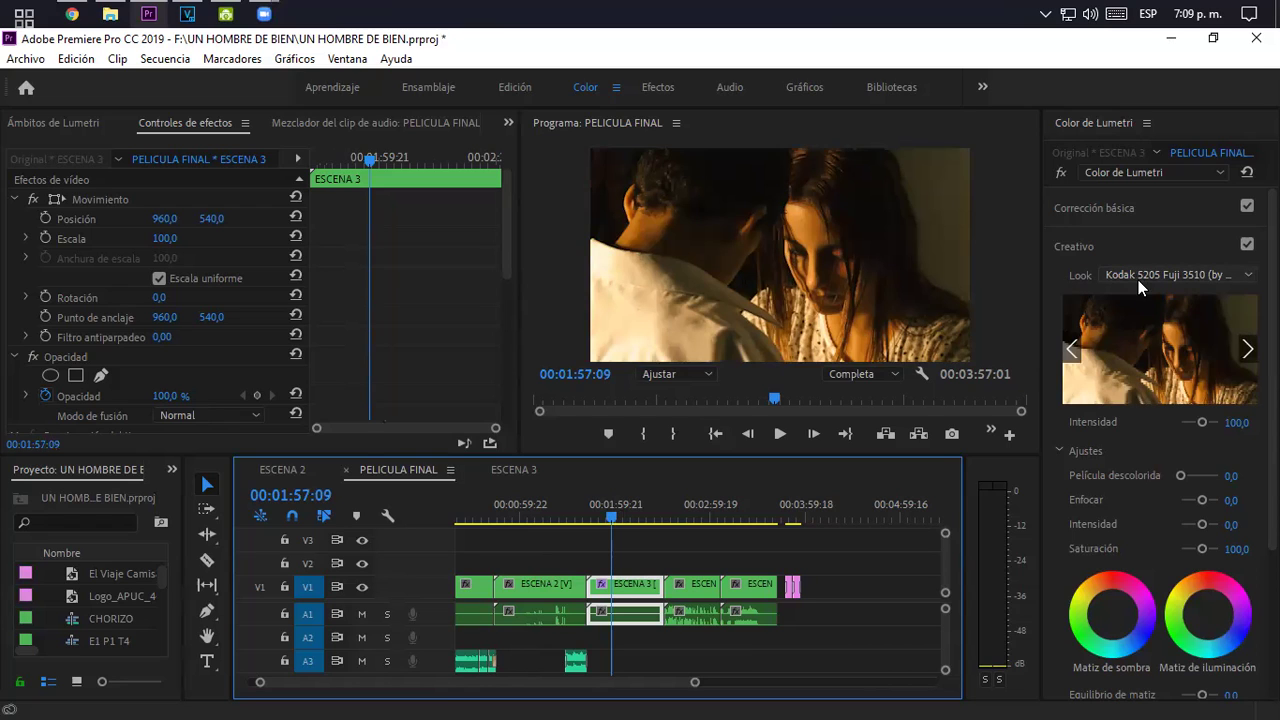
{"action": "left_click", "coordinate": [547, 589]}
{"action": "left_click", "coordinate": [581, 504]}
{"action": "left_click_drag", "start_coordinate": [581, 504], "coordinate": [576, 504]}
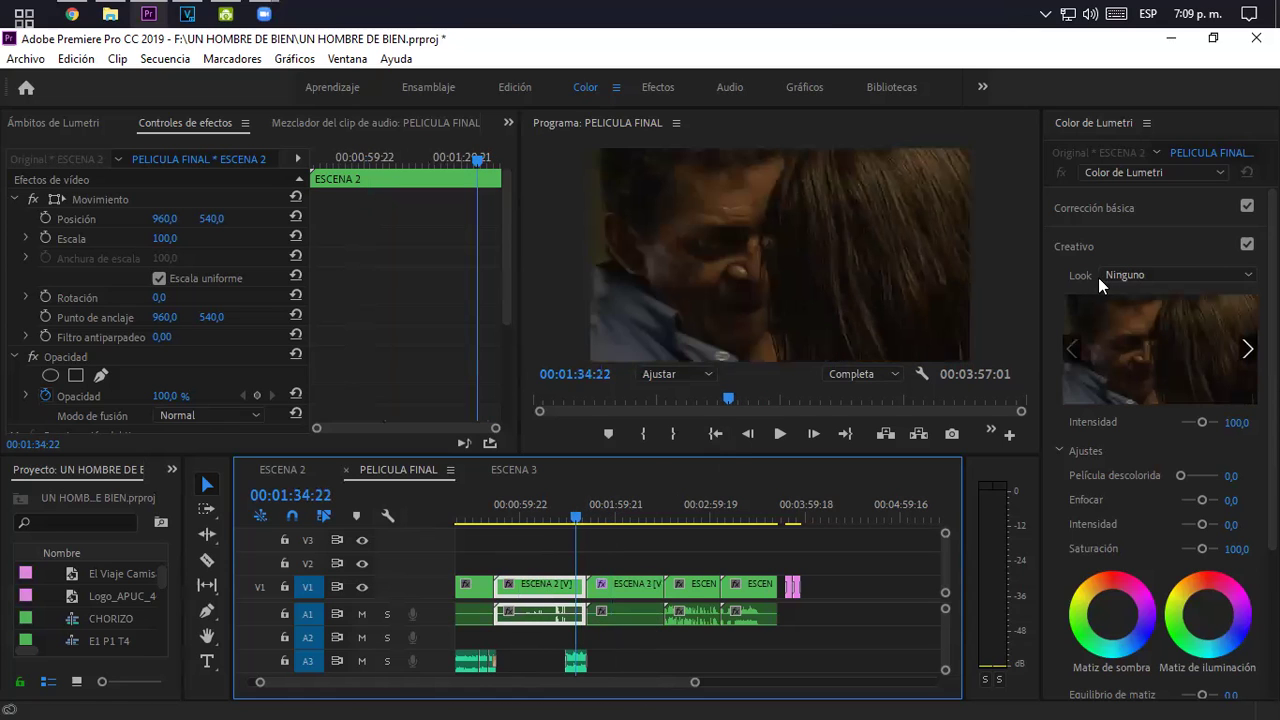
{"action": "left_click", "coordinate": [1167, 270]}
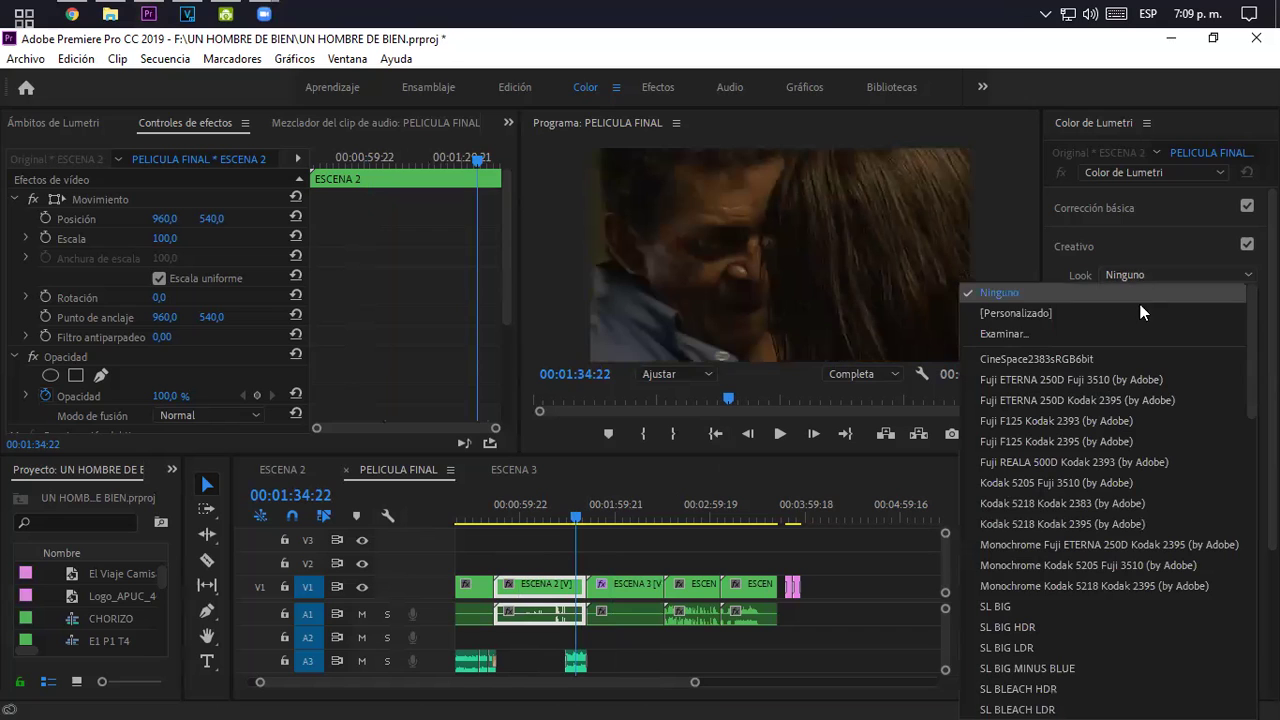
{"action": "left_click", "coordinate": [1074, 484]}
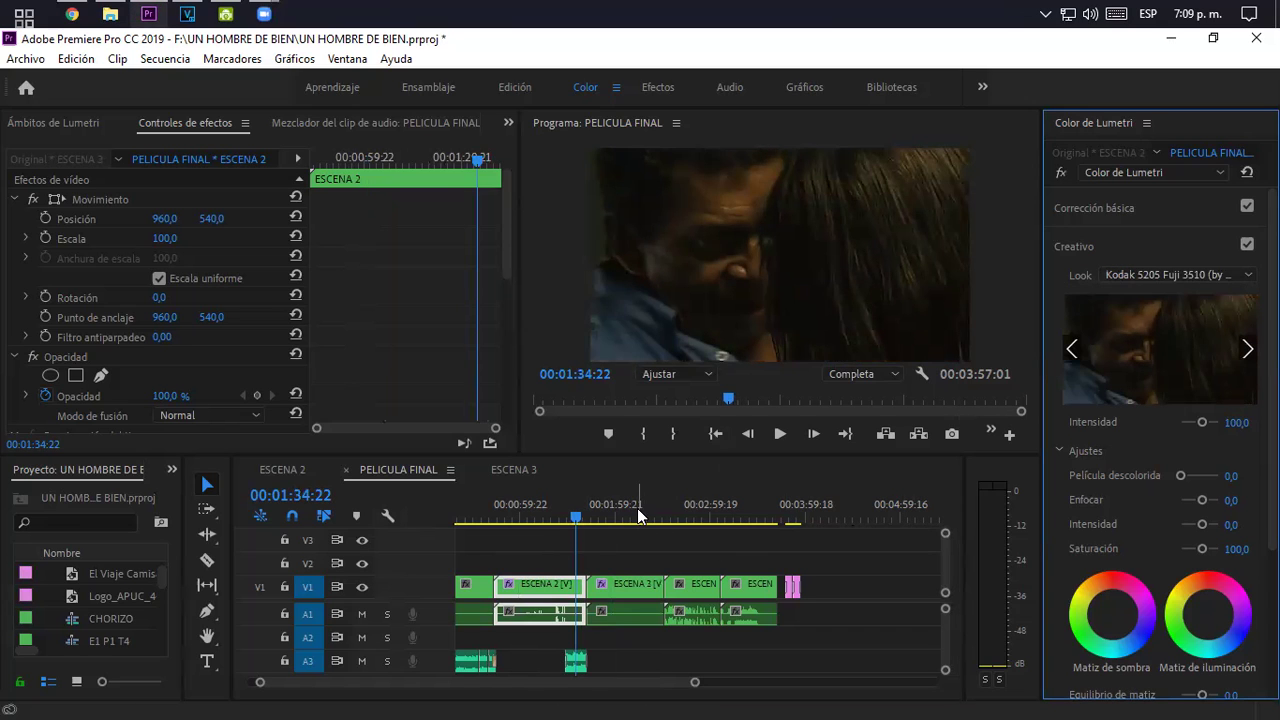
{"action": "left_click_drag", "start_coordinate": [638, 515], "coordinate": [550, 516]}
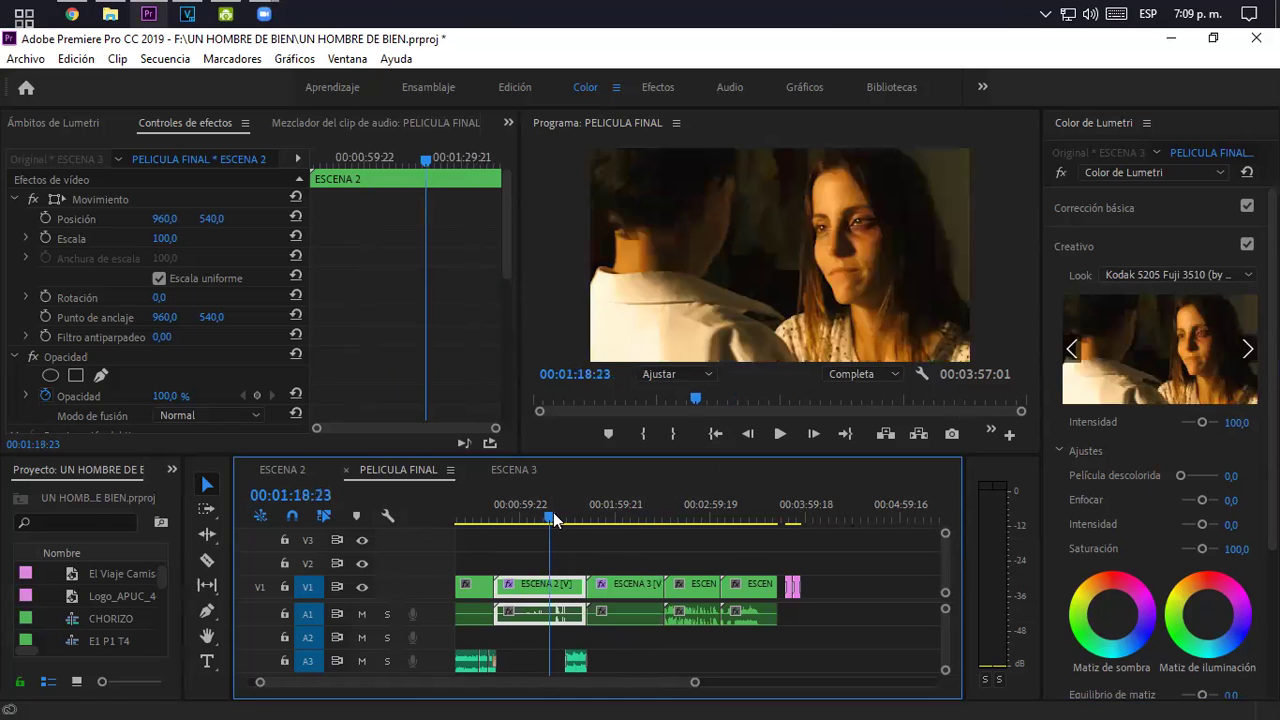
{"action": "key", "text": "Down"}
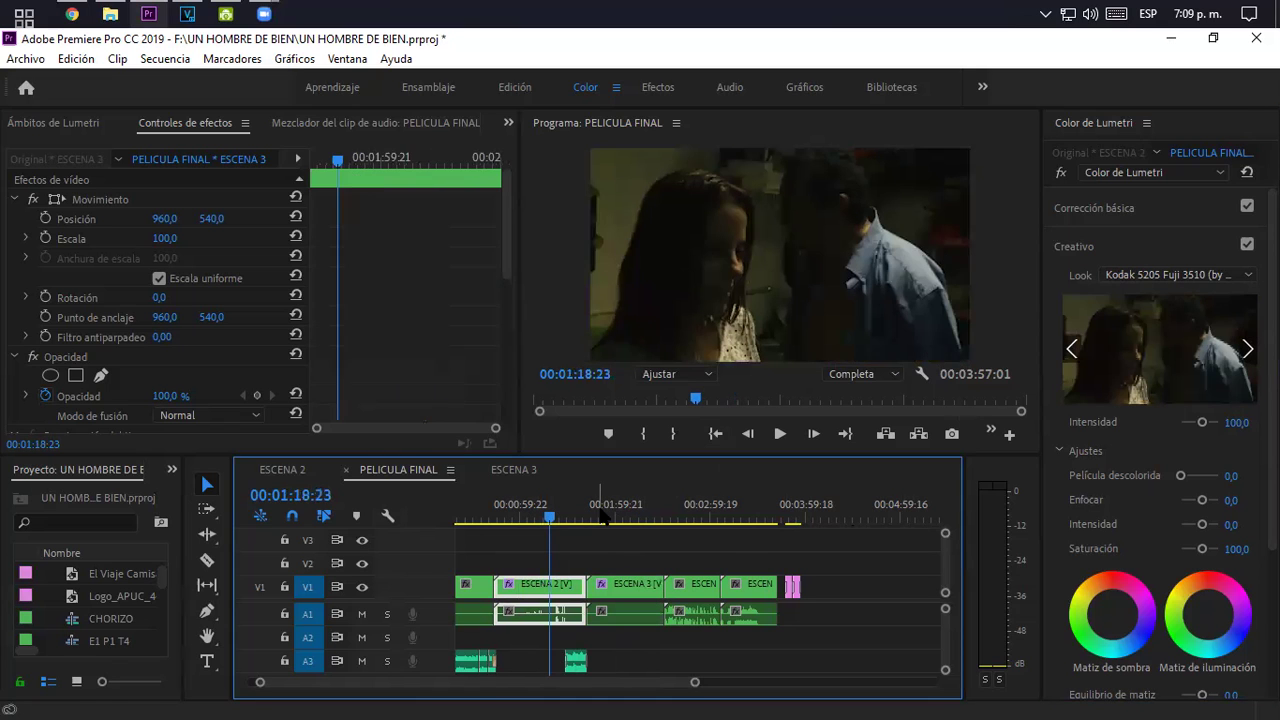
{"action": "key", "text": "Right"}
{"action": "key", "text": "Right"}
{"action": "key", "text": "Right"}
{"action": "key", "text": "Right"}
{"action": "key", "text": "Right"}
{"action": "key", "text": "Right"}
{"action": "key", "text": "Right"}
{"action": "key", "text": "Right"}
{"action": "key", "text": "Right"}
{"action": "key", "text": "Right"}
{"action": "key", "text": "Right"}
{"action": "key", "text": "Right"}
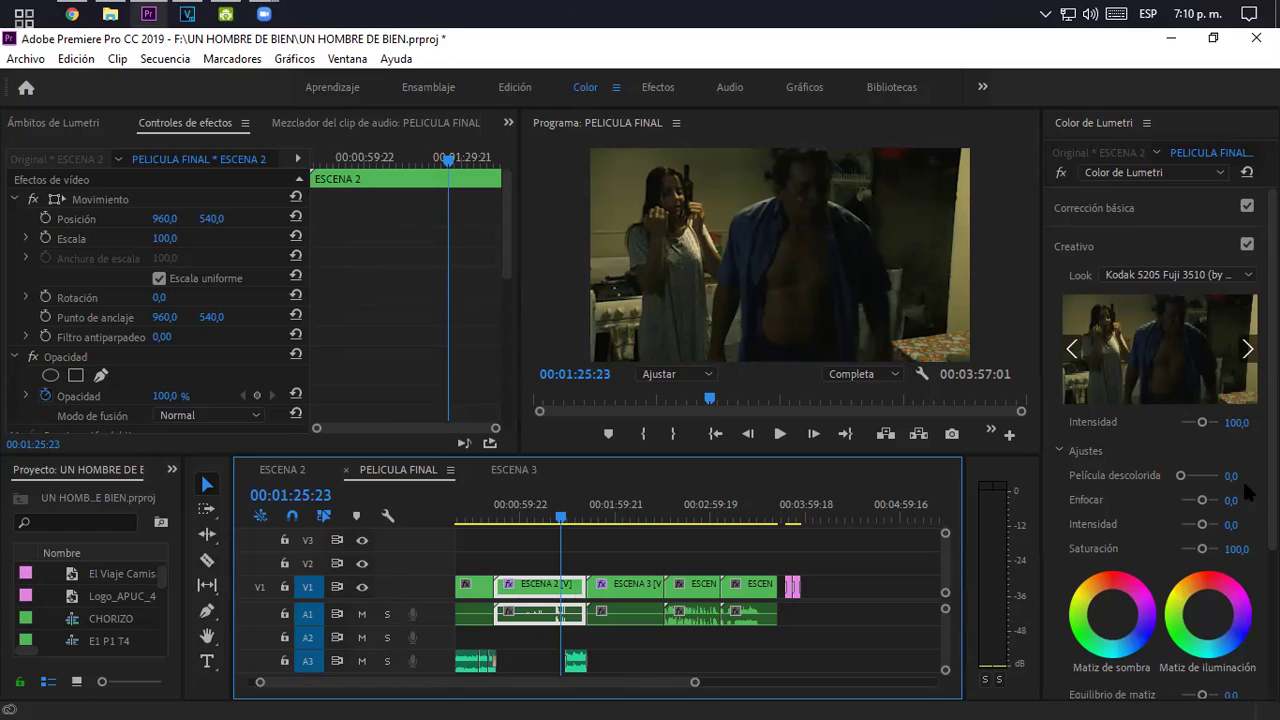
{"action": "scroll", "coordinate": [1150, 400], "scroll_direction": "down", "scroll_amount": 5}
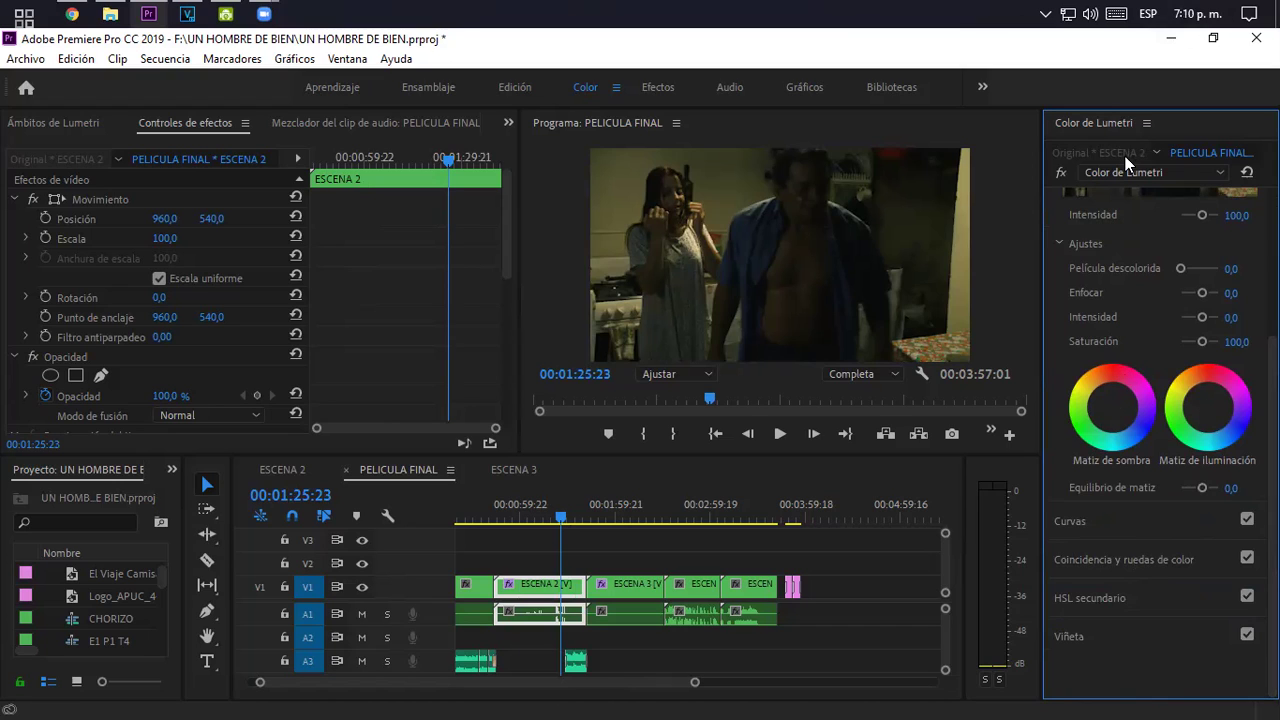
{"action": "left_click_drag", "start_coordinate": [1110, 369], "coordinate": [1111, 365]}
{"action": "mouse_move", "coordinate": [1102, 384]}
{"action": "left_mouse_down"}
{"action": "mouse_move", "coordinate": [1085, 381]}
{"action": "mouse_move", "coordinate": [1108, 396]}
{"action": "mouse_move", "coordinate": [1121, 381]}
{"action": "mouse_move", "coordinate": [1099, 408]}
{"action": "left_mouse_up"}
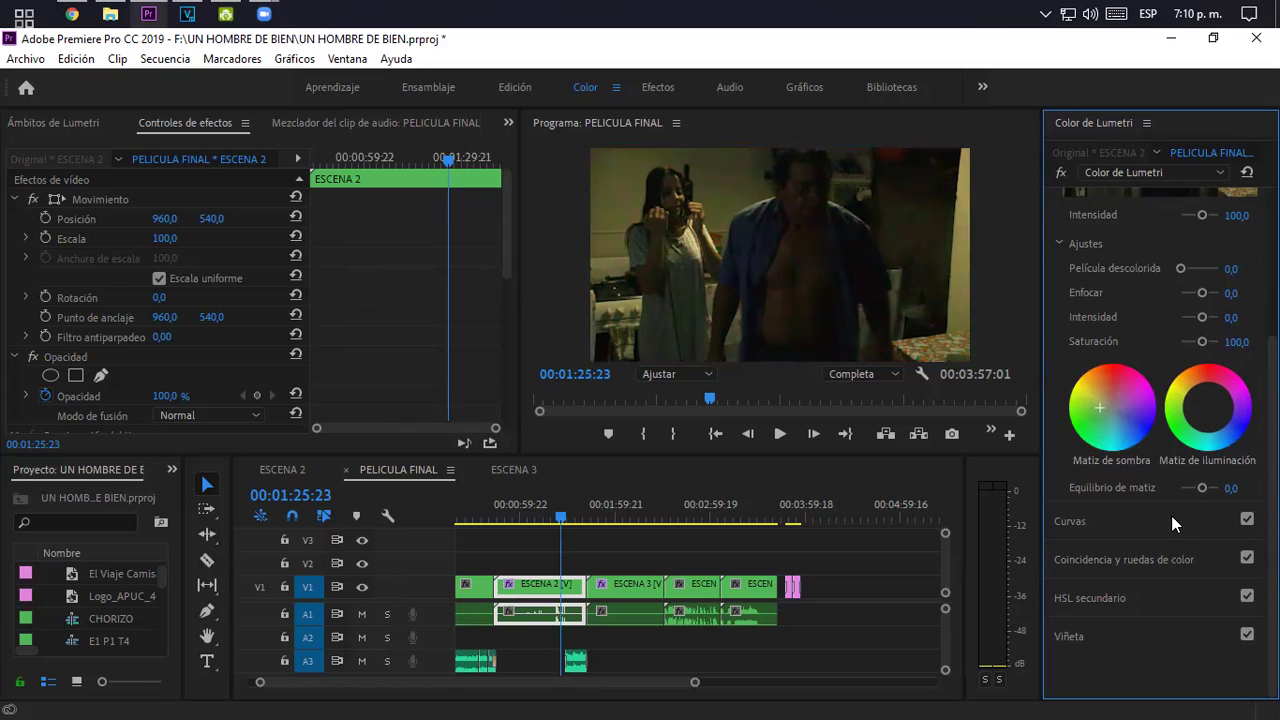
{"action": "scroll", "coordinate": [1160, 420], "scroll_direction": "up", "scroll_amount": 2}
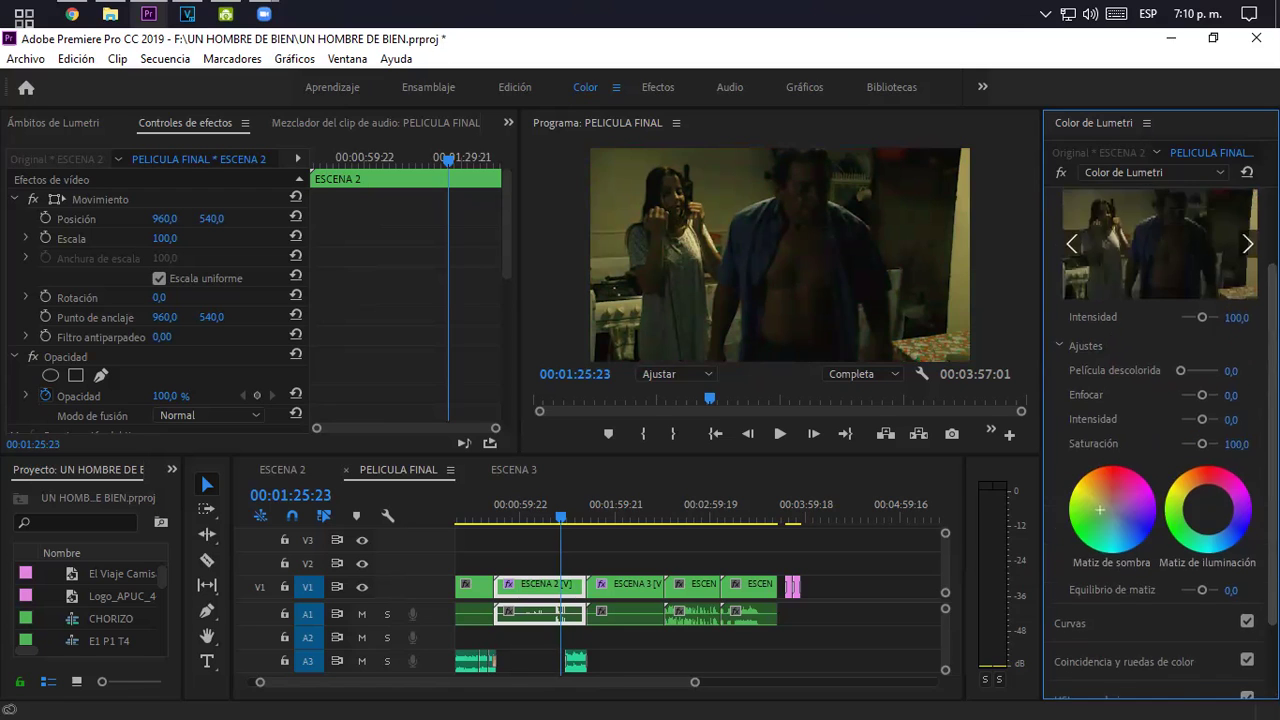
{"action": "scroll", "coordinate": [1160, 400], "scroll_direction": "up", "scroll_amount": 2}
{"action": "left_click", "coordinate": [1188, 248]}
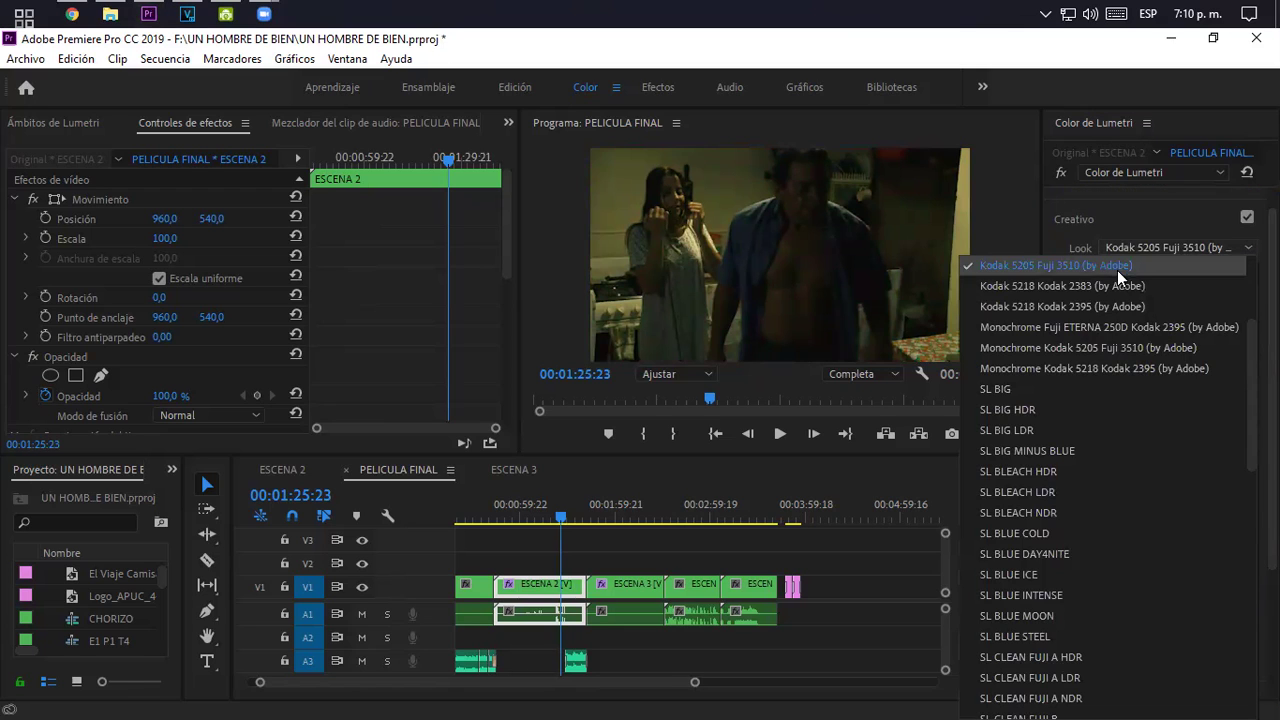
{"action": "left_click", "coordinate": [1115, 281]}
{"action": "left_click", "coordinate": [1166, 246]}
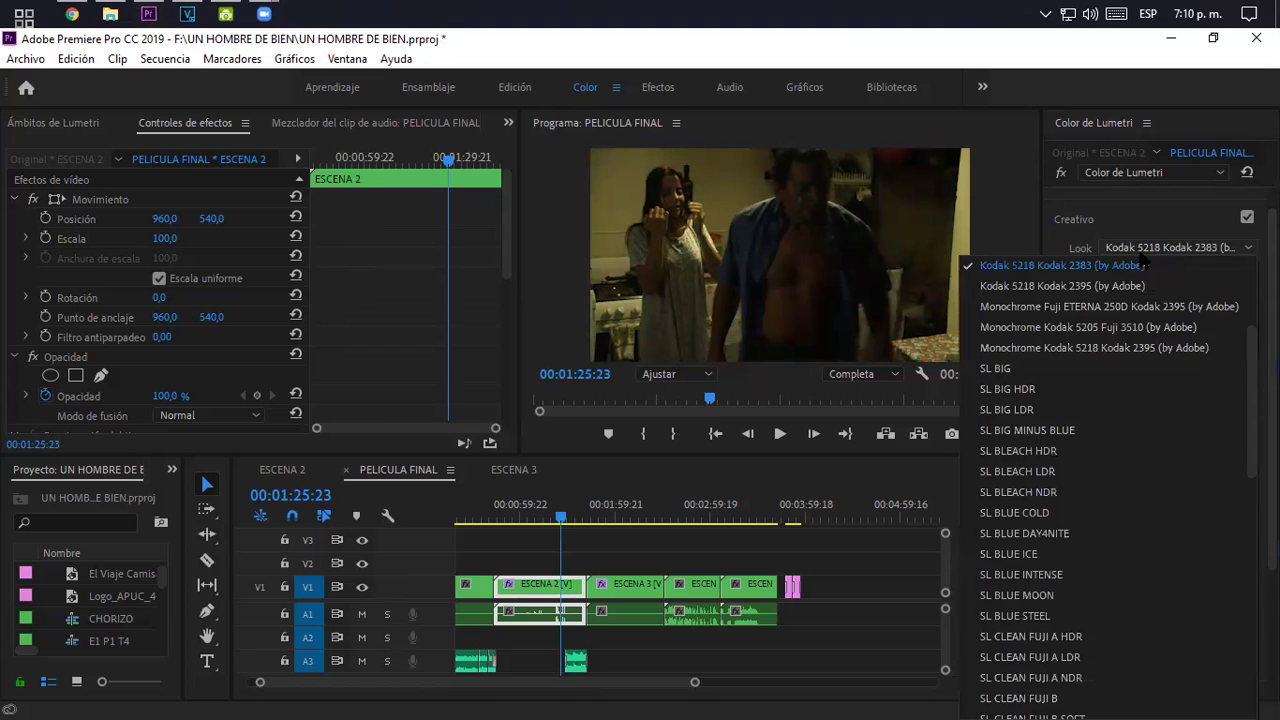
{"action": "scroll", "coordinate": [1080, 290], "scroll_direction": "up", "scroll_amount": 3}
{"action": "left_click", "coordinate": [1051, 384]}
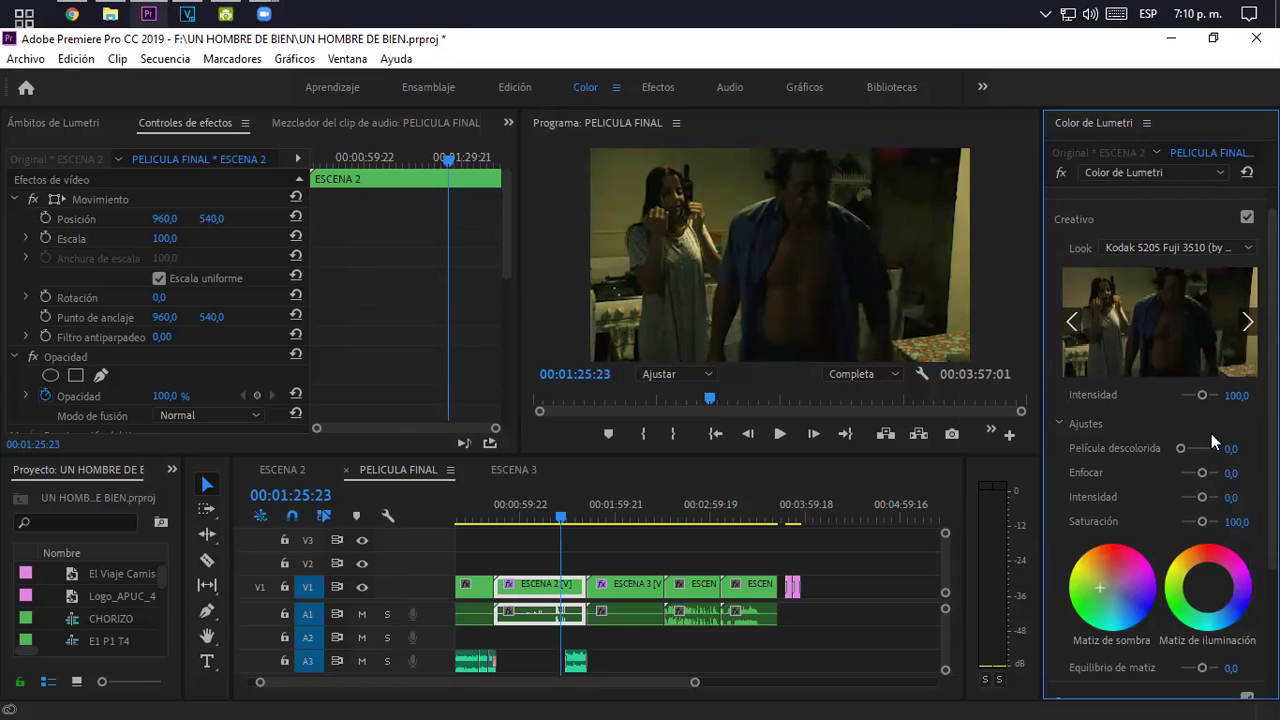
{"action": "left_click", "coordinate": [1173, 246]}
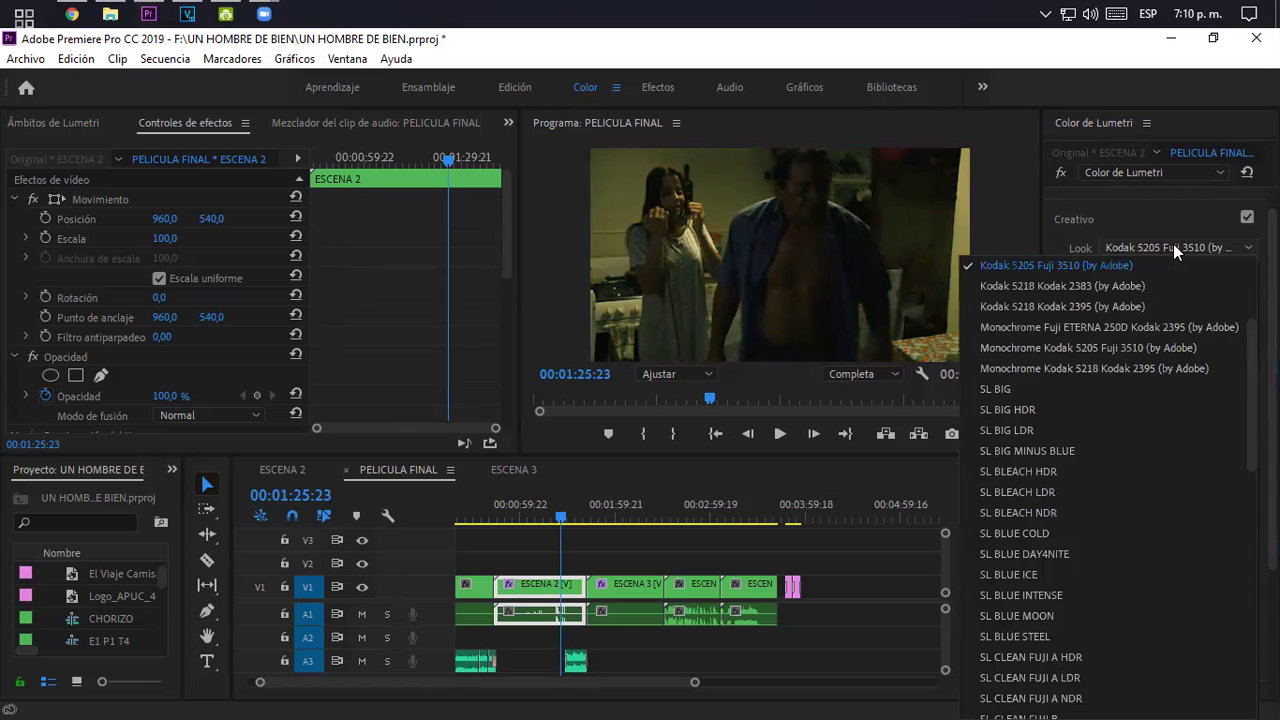
{"action": "left_click", "coordinate": [1173, 246]}
{"action": "left_click", "coordinate": [604, 499]}
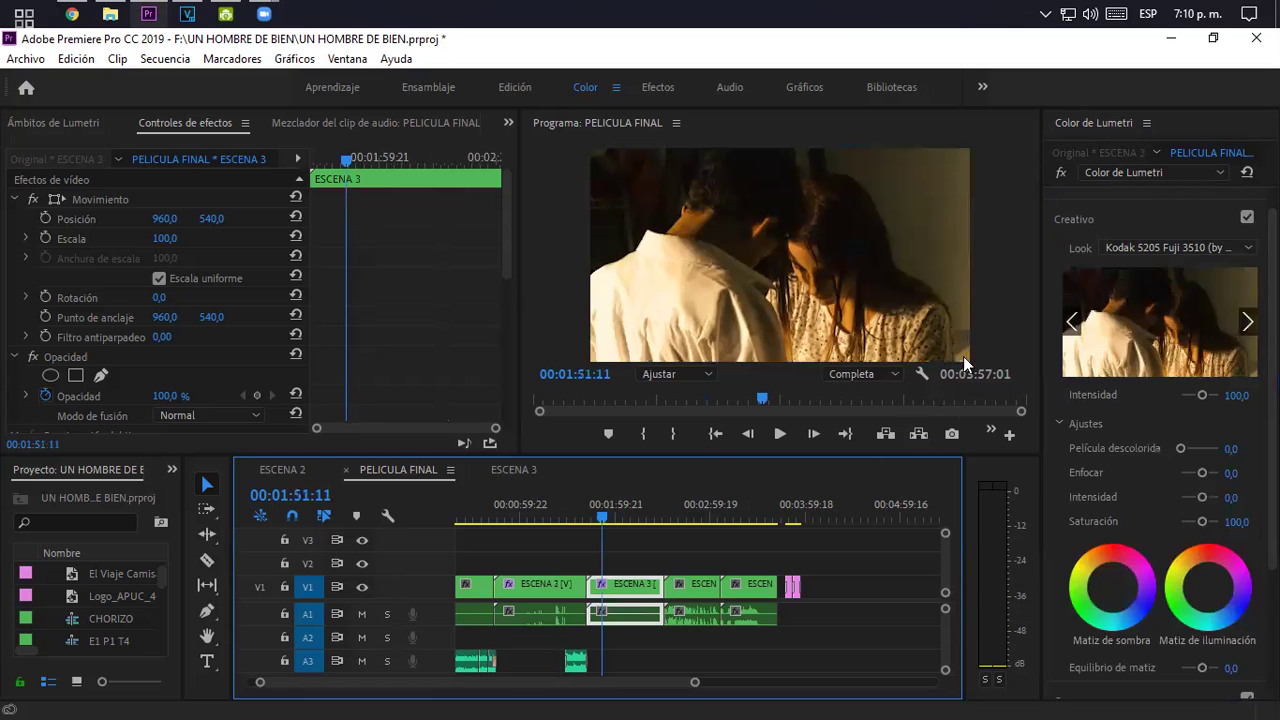
- Cycle ESCENA 3 through the SL BIG and SL BIG HDR looks, ending on SL BIG LDR
{"action": "left_click", "coordinate": [1158, 251]}
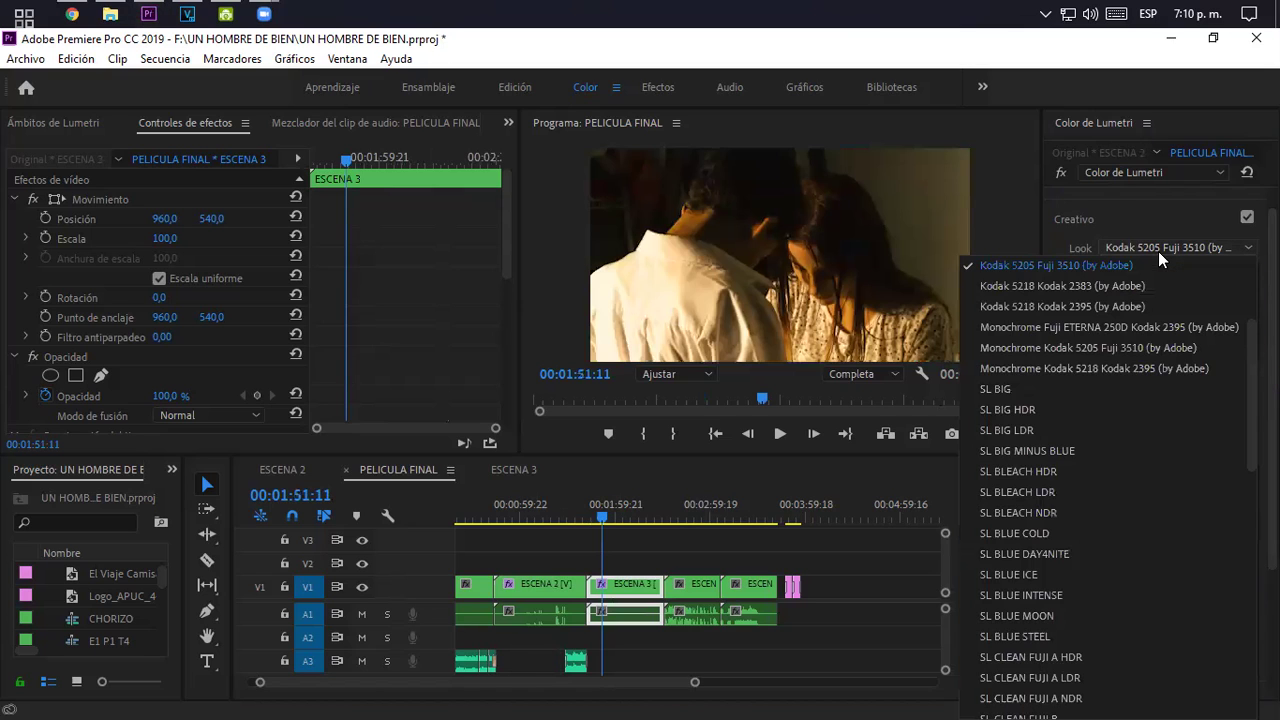
{"action": "left_click", "coordinate": [1068, 386]}
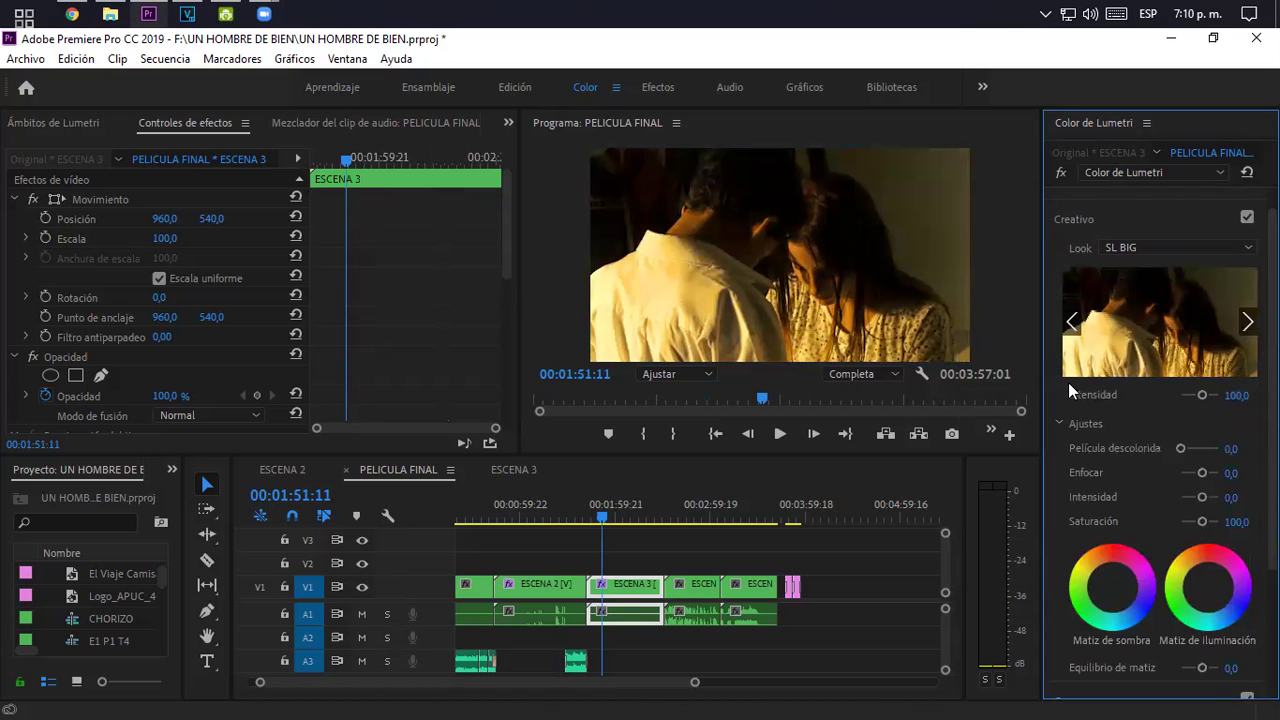
{"action": "left_click", "coordinate": [1132, 251]}
{"action": "left_click", "coordinate": [1048, 287]}
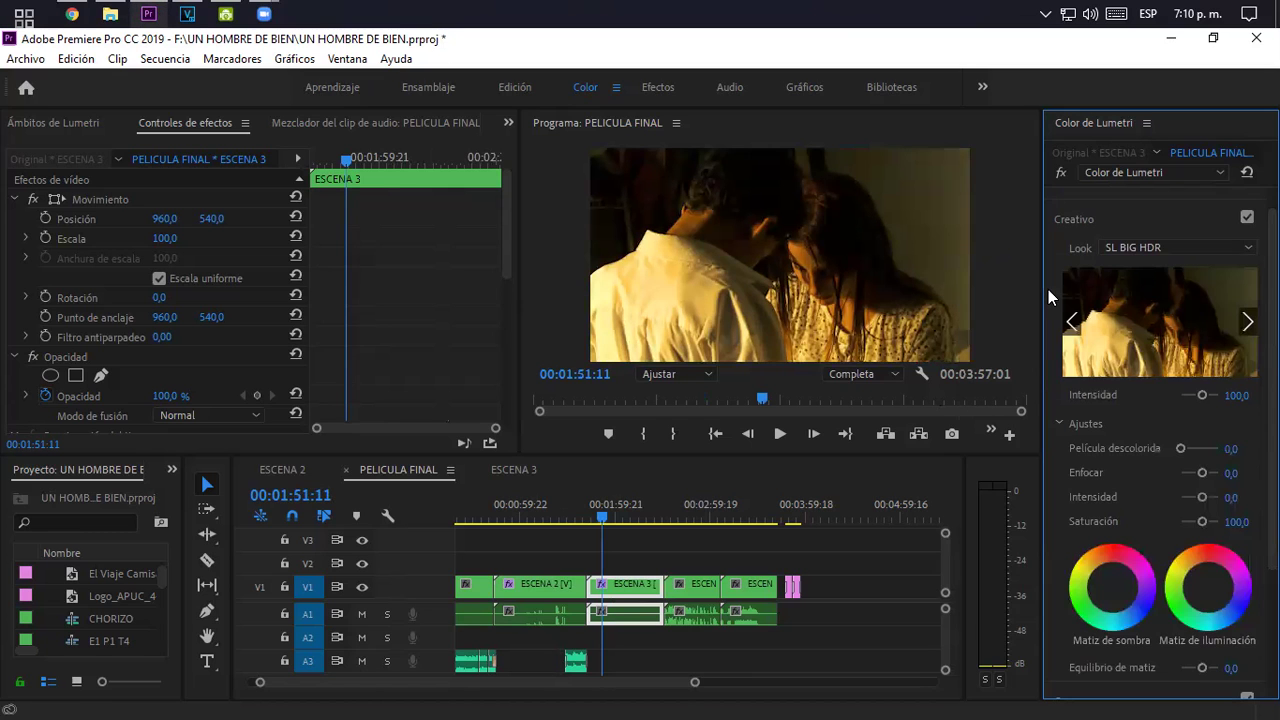
{"action": "left_click", "coordinate": [1166, 251]}
{"action": "left_click", "coordinate": [1160, 286]}
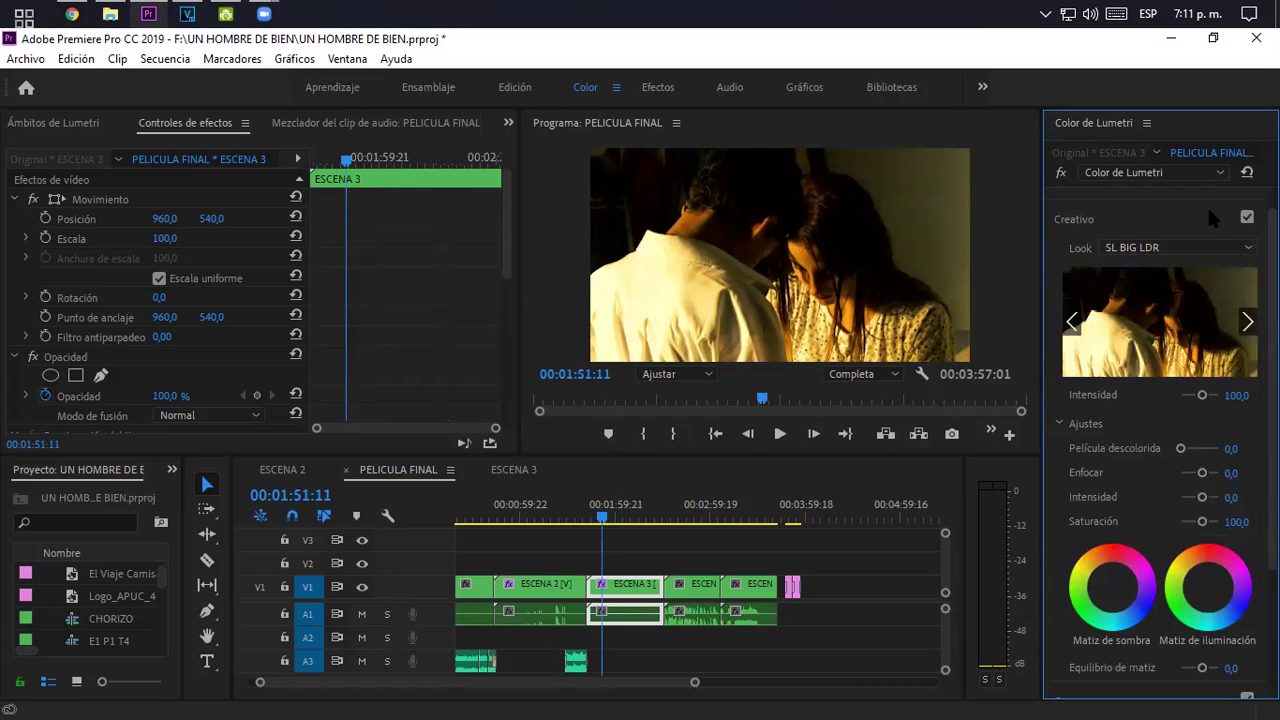
{"action": "left_click", "coordinate": [547, 497]}
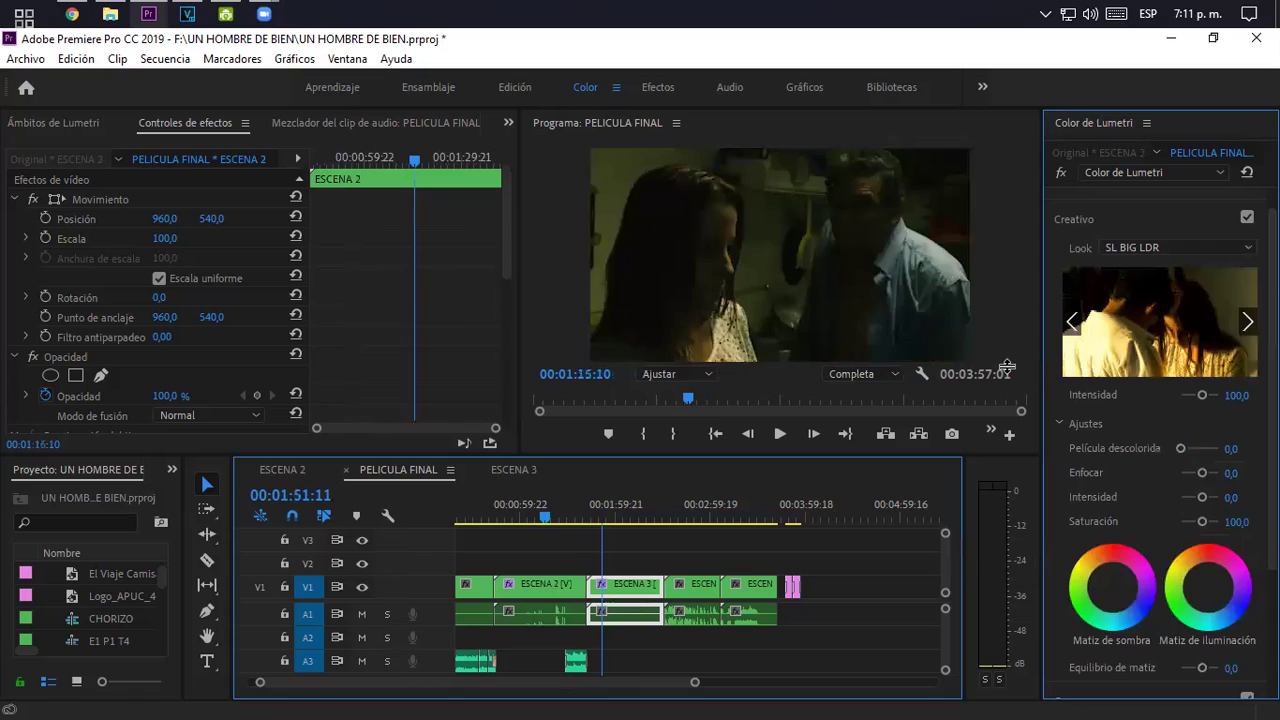
- Try SL BIG LDR, SL BIG MINUS BLUE and SL BIG on ESCENA 2, ending on SL BIG HDR
{"action": "left_click", "coordinate": [1141, 251]}
{"action": "key", "text": "Escape"}
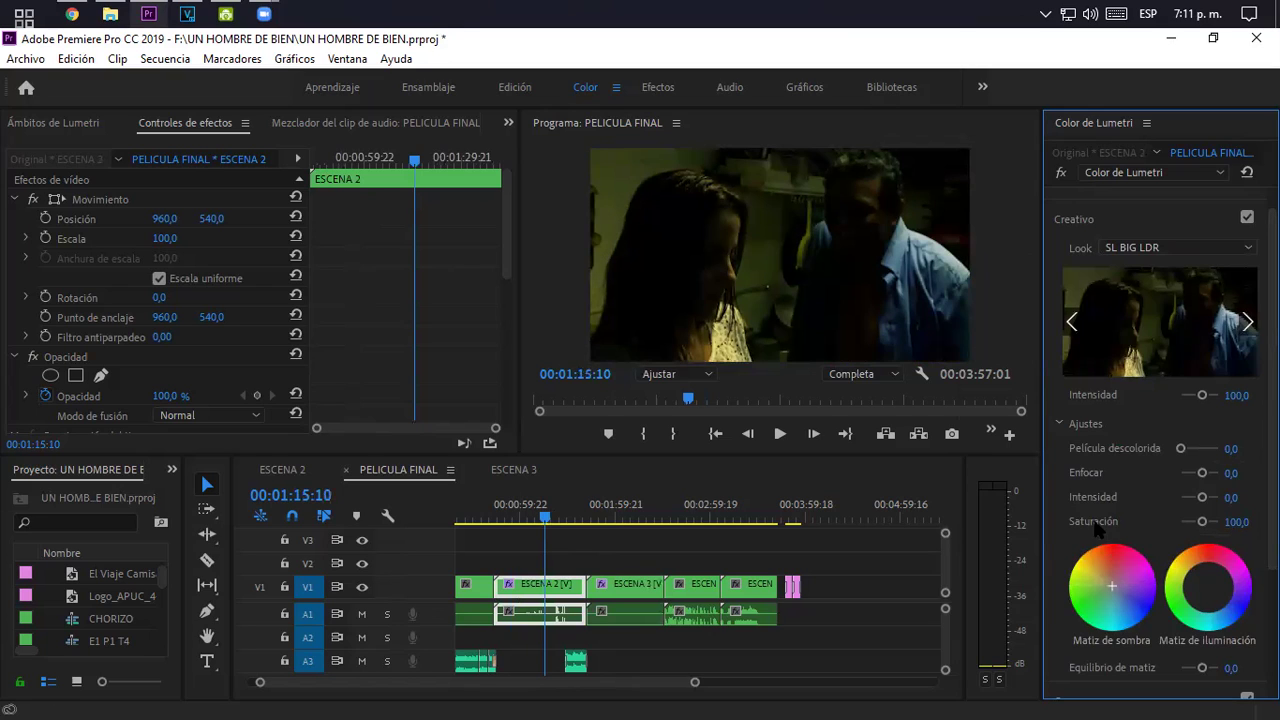
{"action": "left_click", "coordinate": [1162, 247]}
{"action": "left_click", "coordinate": [1104, 286]}
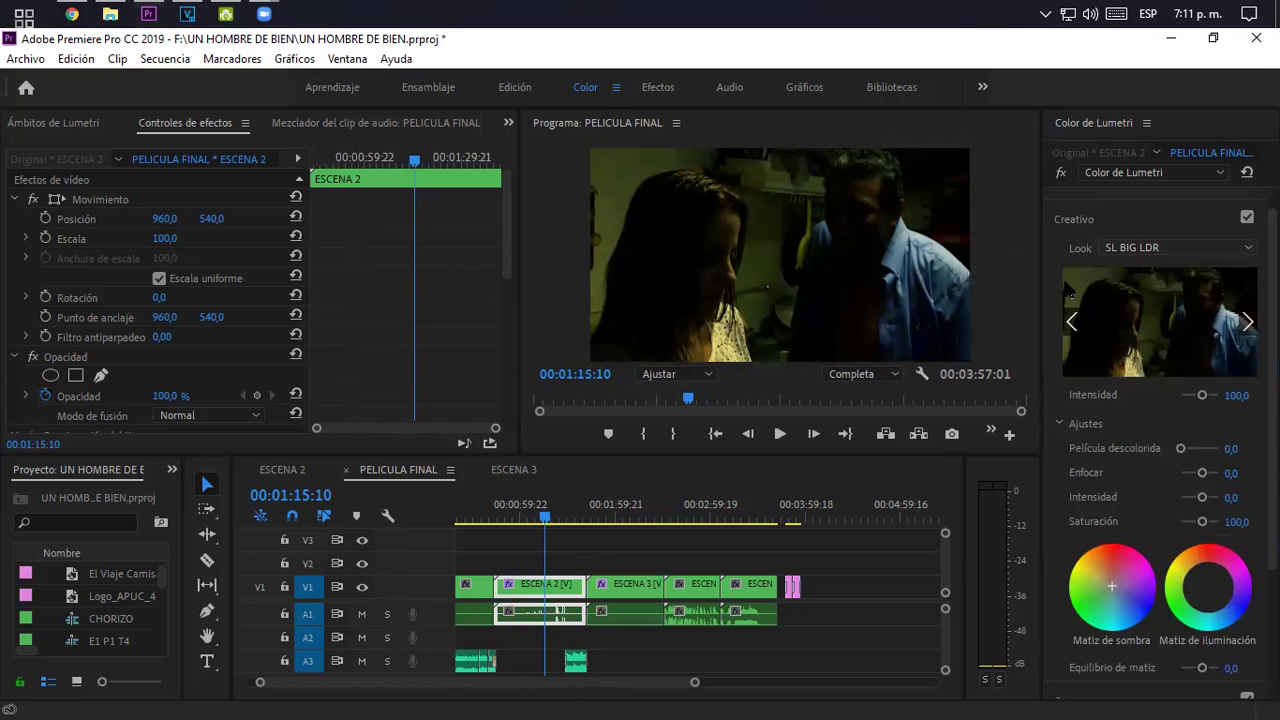
{"action": "left_click", "coordinate": [1121, 248]}
{"action": "scroll", "coordinate": [1080, 320], "scroll_direction": "up", "scroll_amount": 5}
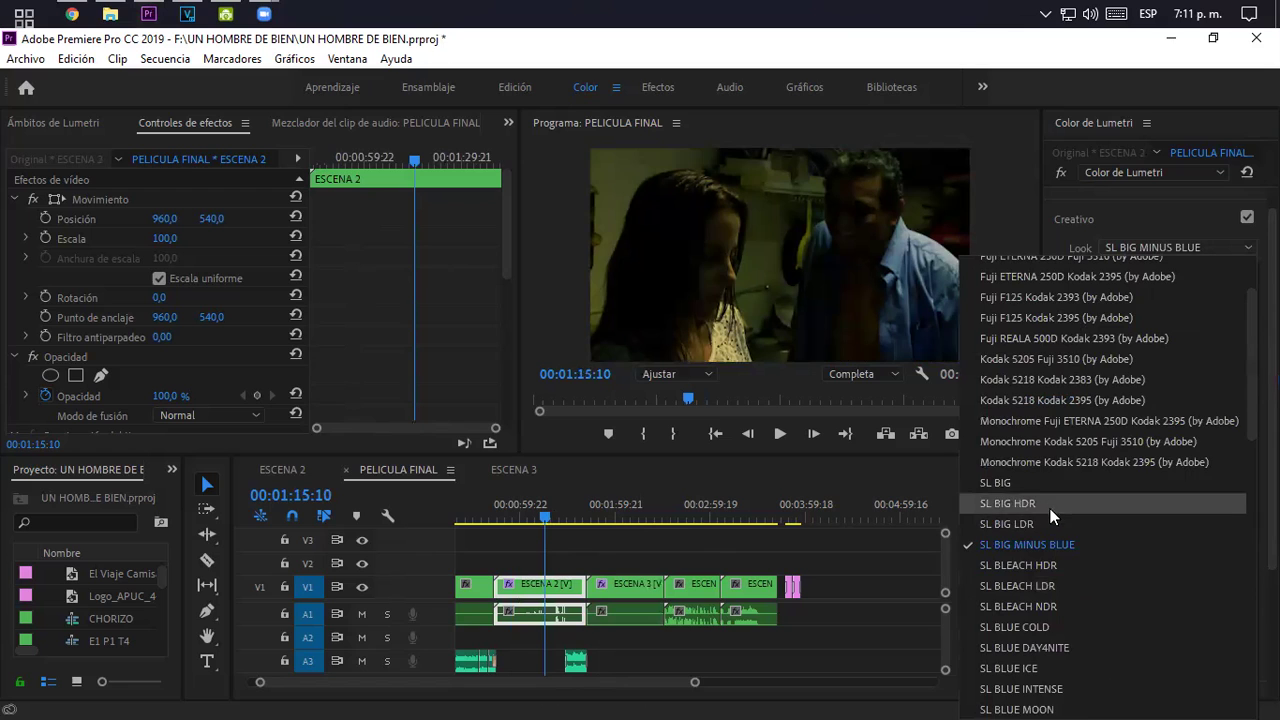
{"action": "left_click", "coordinate": [1035, 484]}
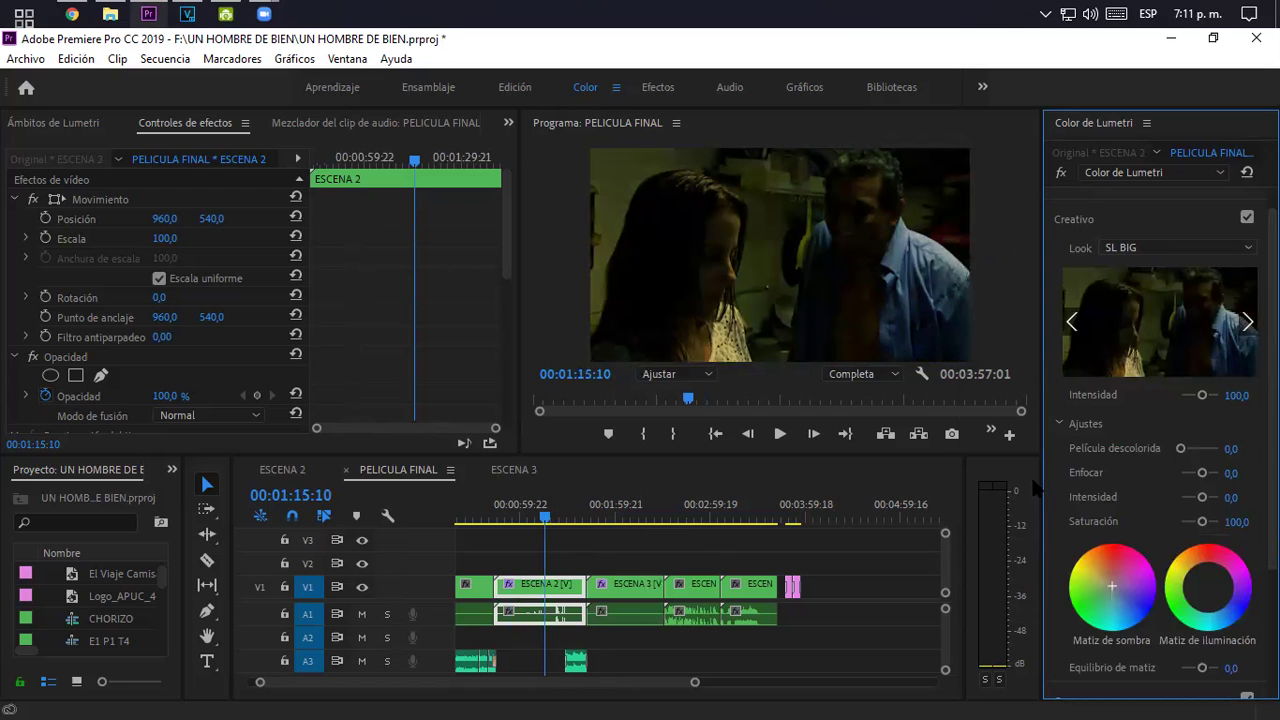
{"action": "left_click", "coordinate": [1143, 249]}
{"action": "left_click", "coordinate": [1018, 290]}
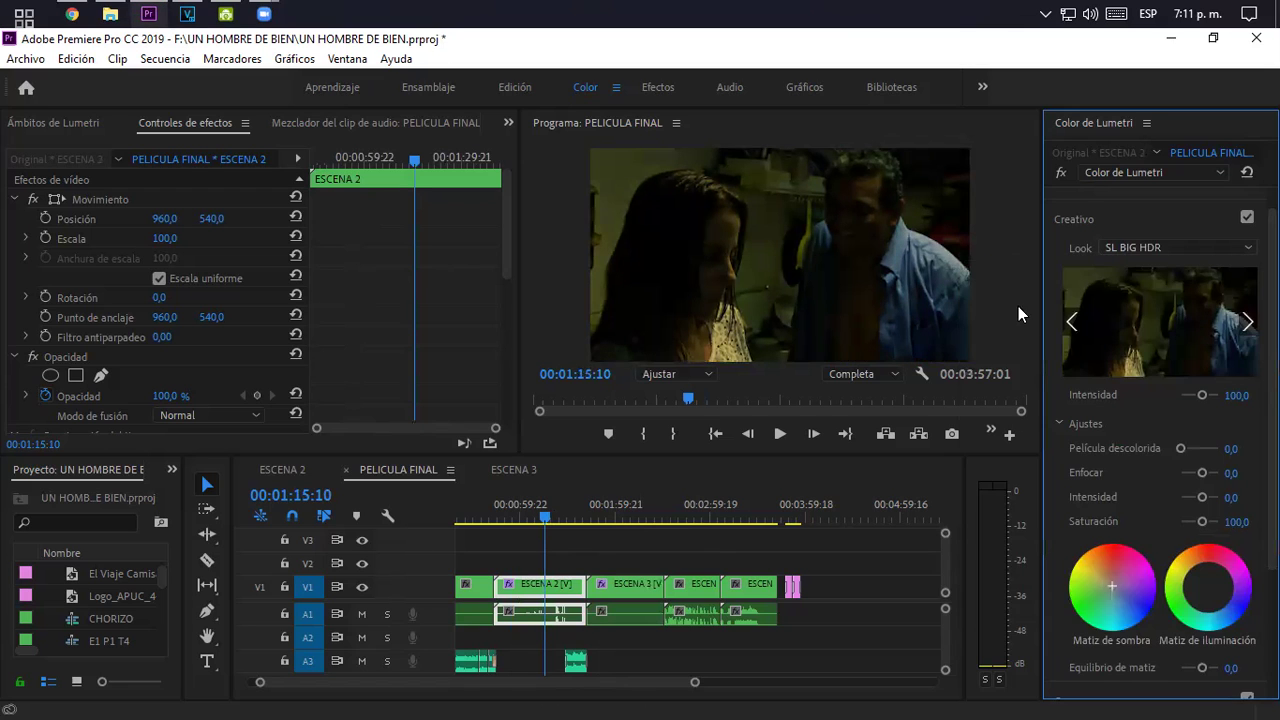
{"action": "left_click", "coordinate": [643, 508]}
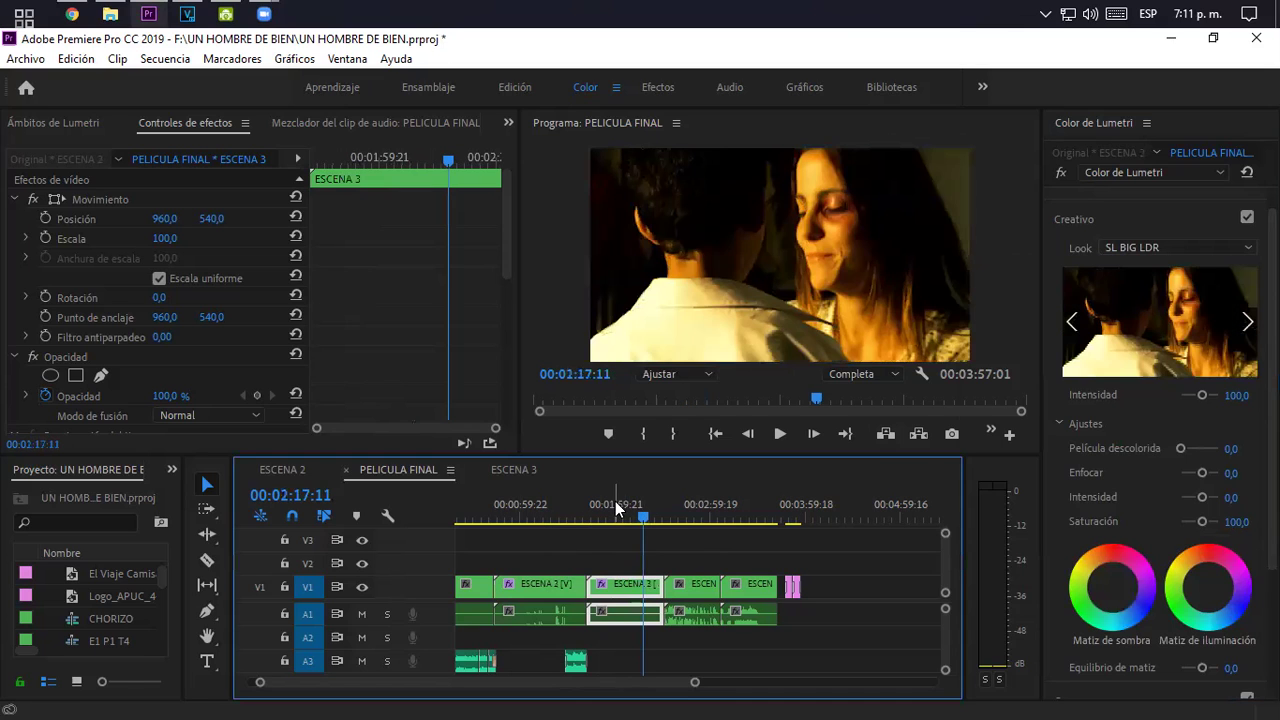
{"action": "left_click", "coordinate": [583, 502]}
{"action": "left_click", "coordinate": [549, 500]}
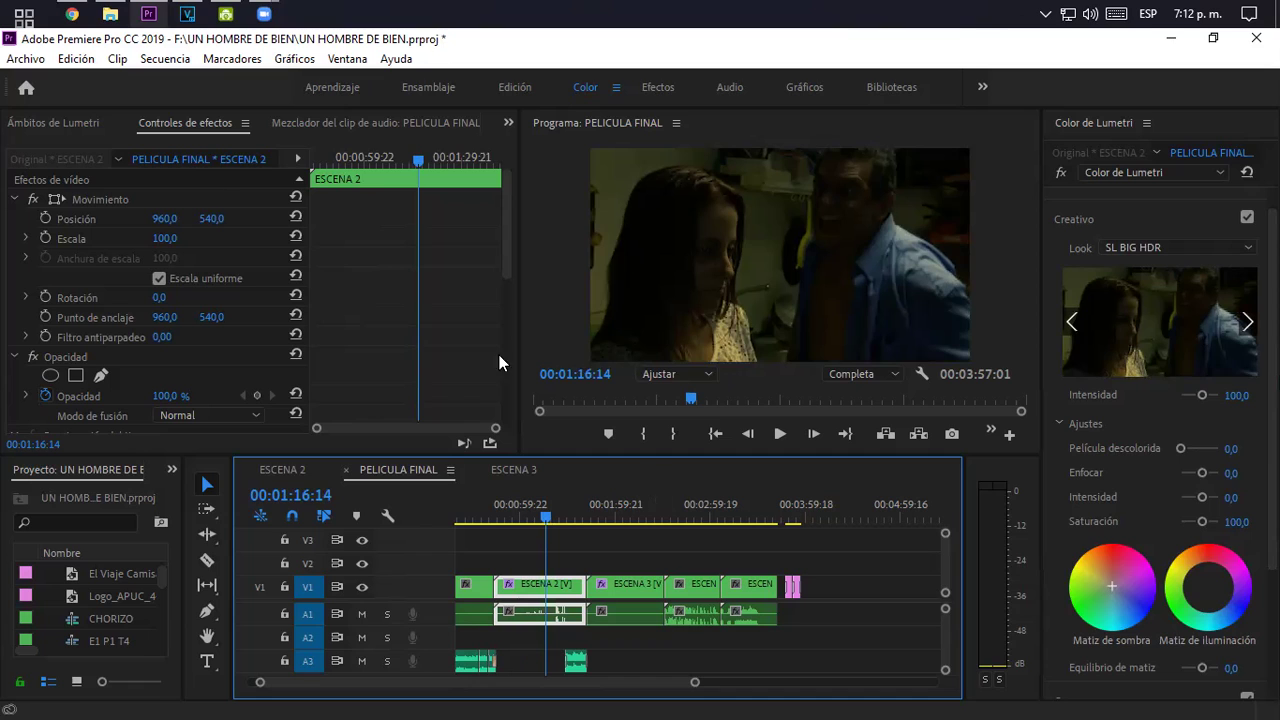
{"action": "left_click", "coordinate": [622, 504]}
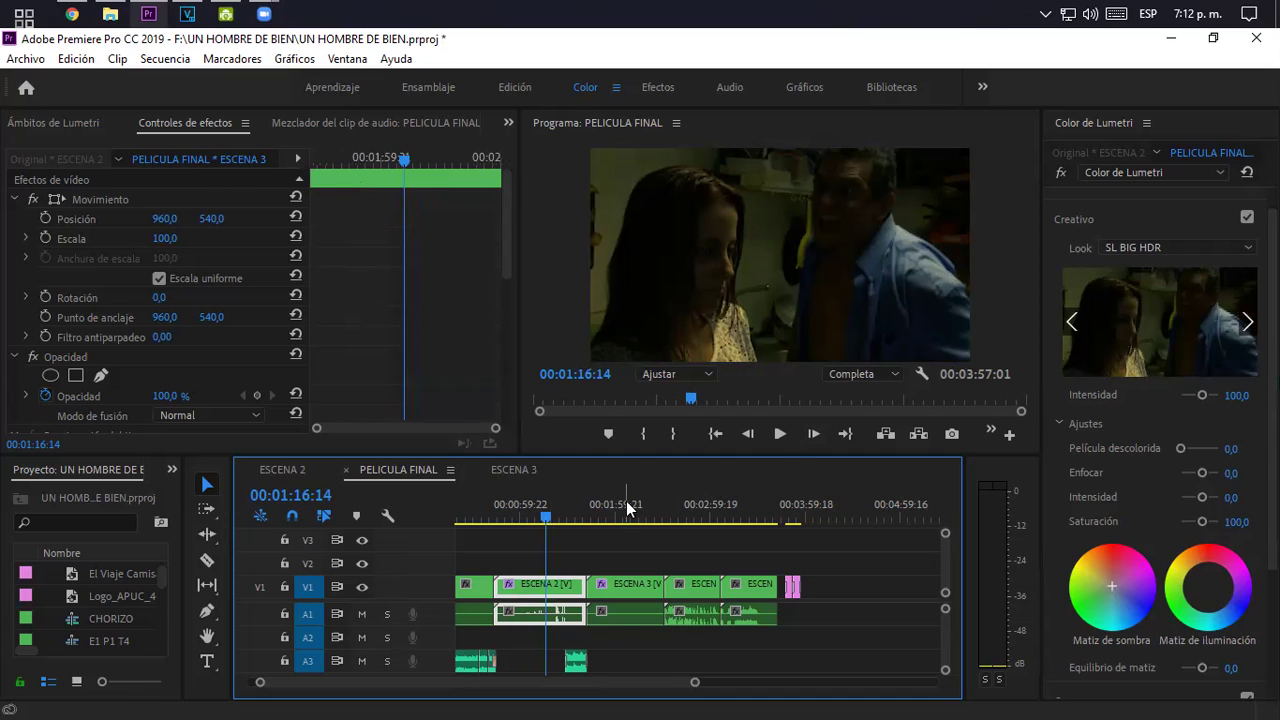
{"action": "left_click", "coordinate": [574, 503]}
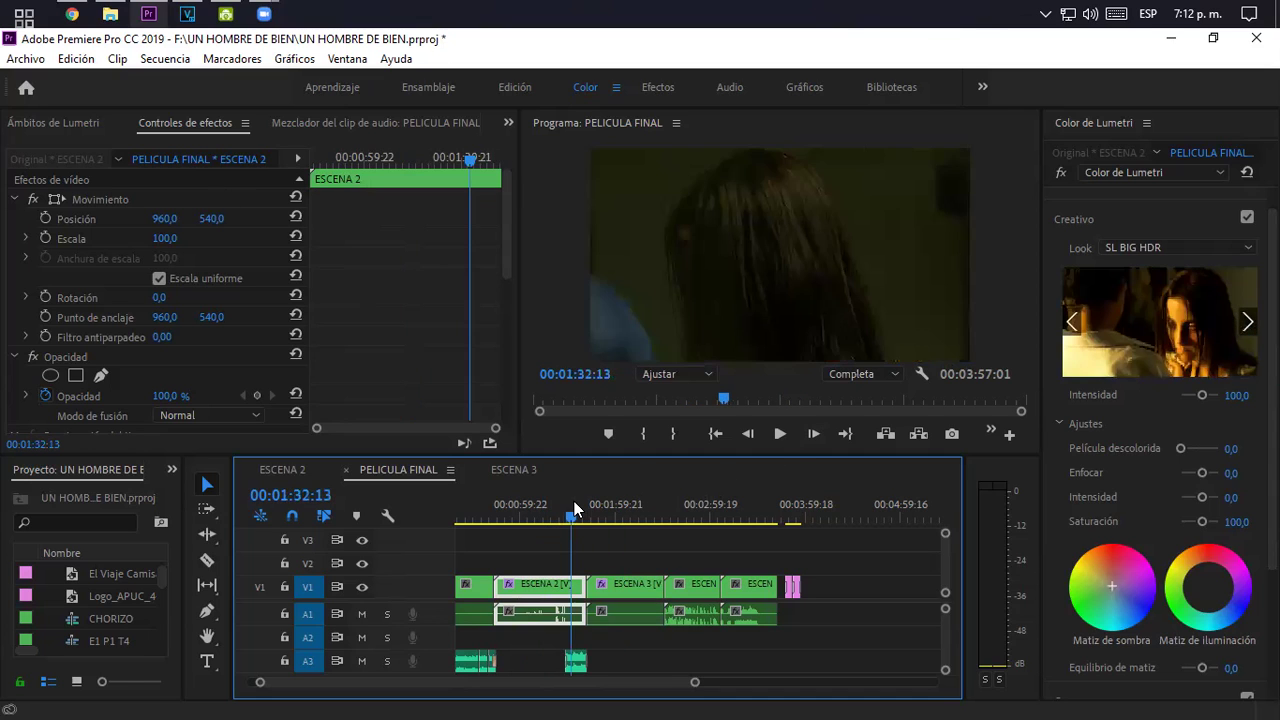
{"action": "left_click", "coordinate": [525, 506]}
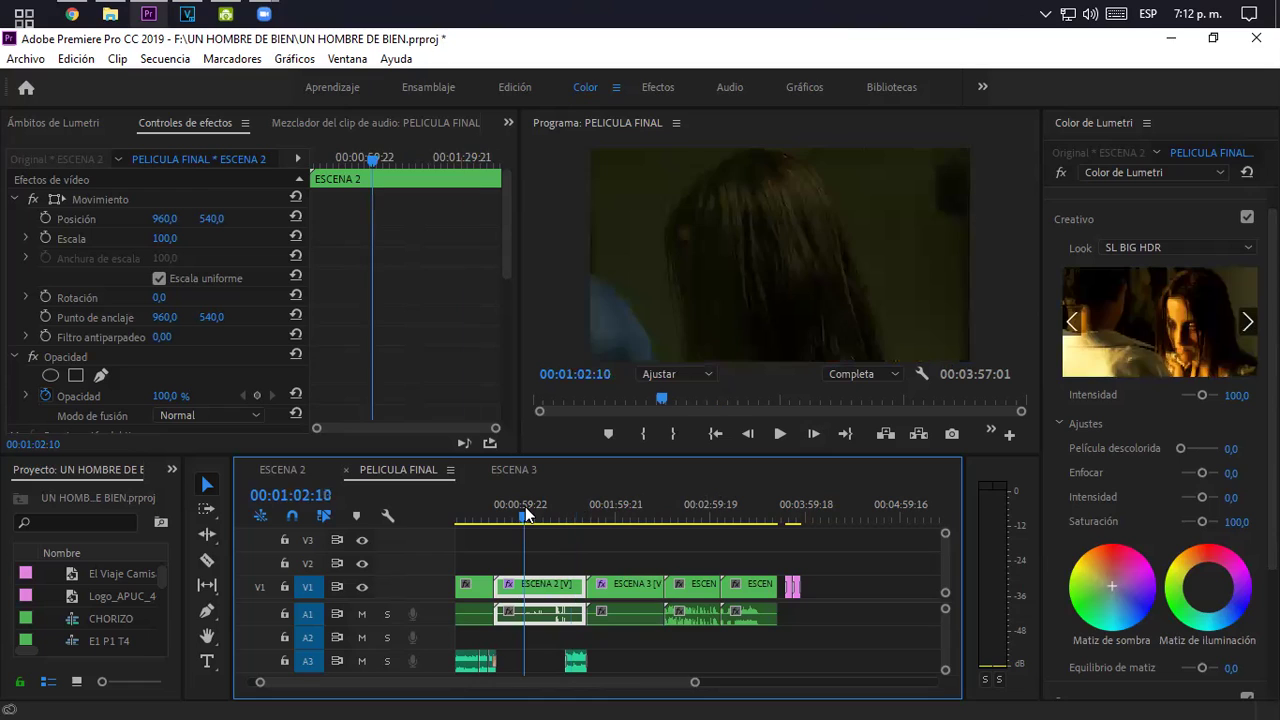
{"action": "left_click", "coordinate": [611, 509]}
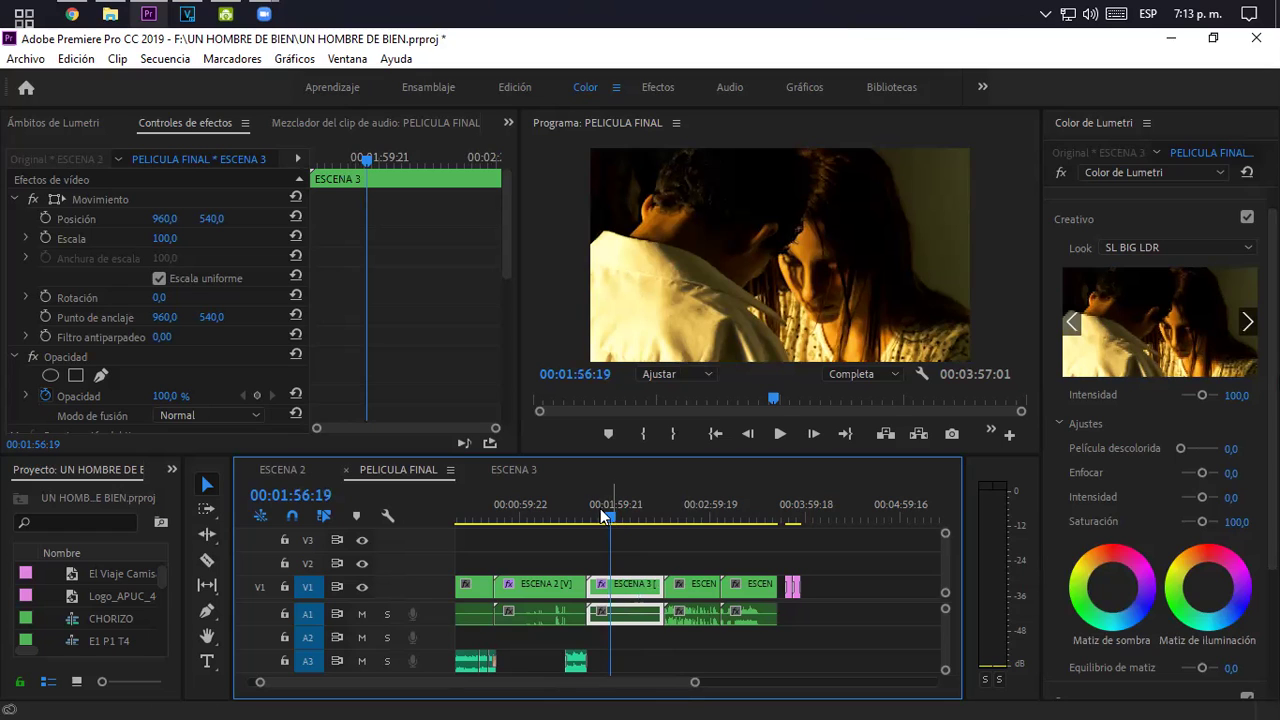
- Scrub ESCENA 3 to 00:01:55:14 and try the SL BLUE STEEL, SL CLEAN FUJI B and SL CLEAN FUJI B SOFT looks
{"action": "left_click_drag", "start_coordinate": [578, 500], "coordinate": [610, 501]}
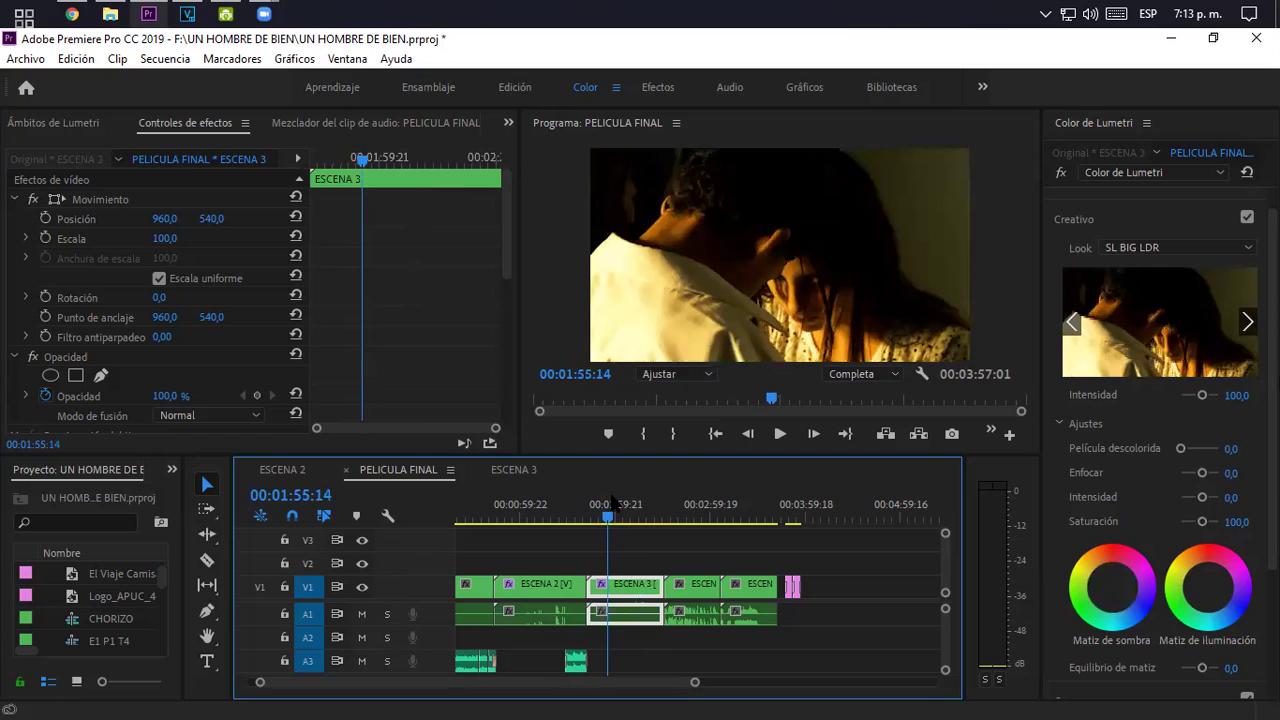
{"action": "left_click", "coordinate": [1207, 247]}
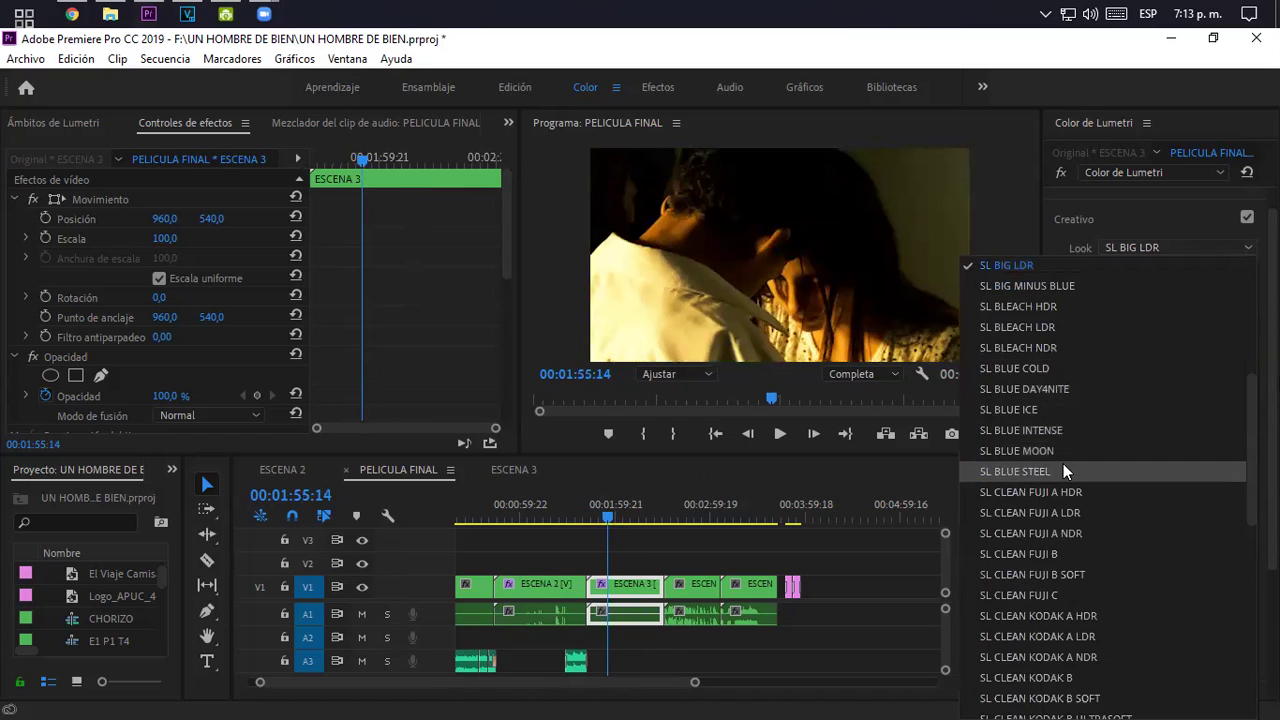
{"action": "left_click", "coordinate": [1063, 472]}
{"action": "left_click", "coordinate": [1162, 249]}
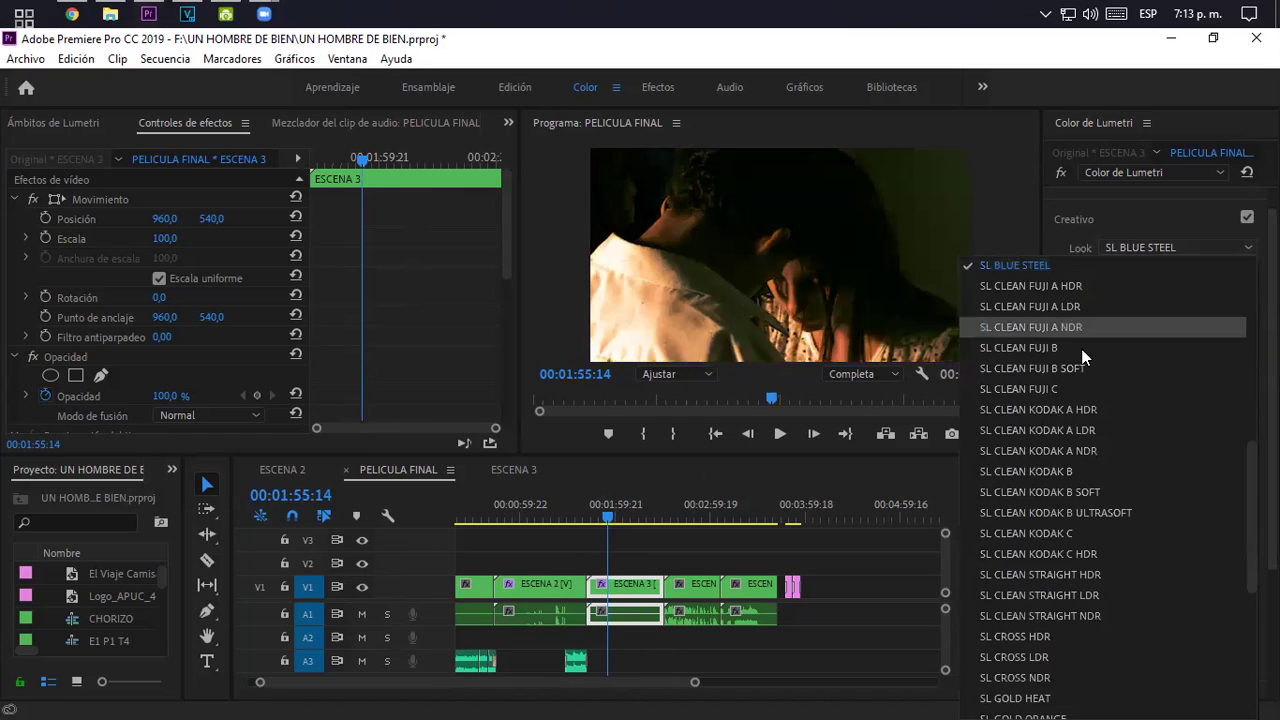
{"action": "left_click", "coordinate": [1081, 350]}
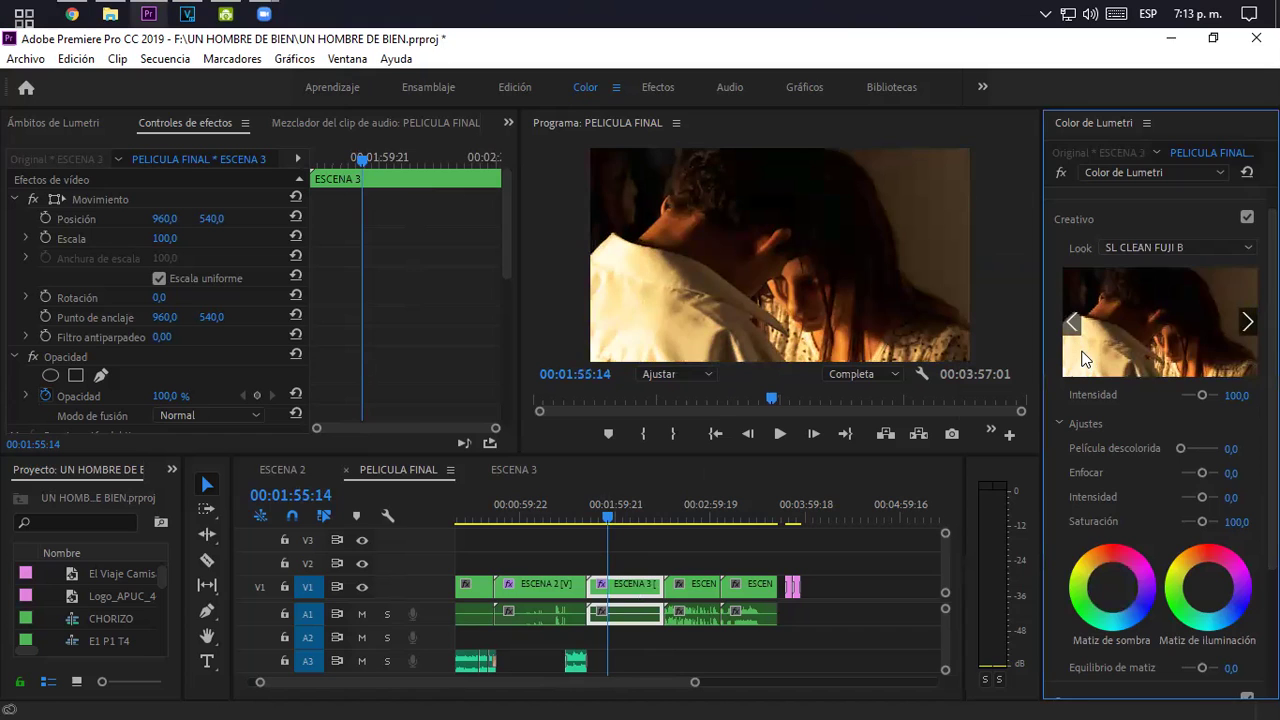
{"action": "left_click", "coordinate": [1149, 244]}
{"action": "left_click", "coordinate": [1063, 289]}
- Apply the SL CLEAN KODAK A LDR look and preview it at 00:02:02:02
{"action": "left_click", "coordinate": [1113, 245]}
{"action": "left_click", "coordinate": [1074, 320]}
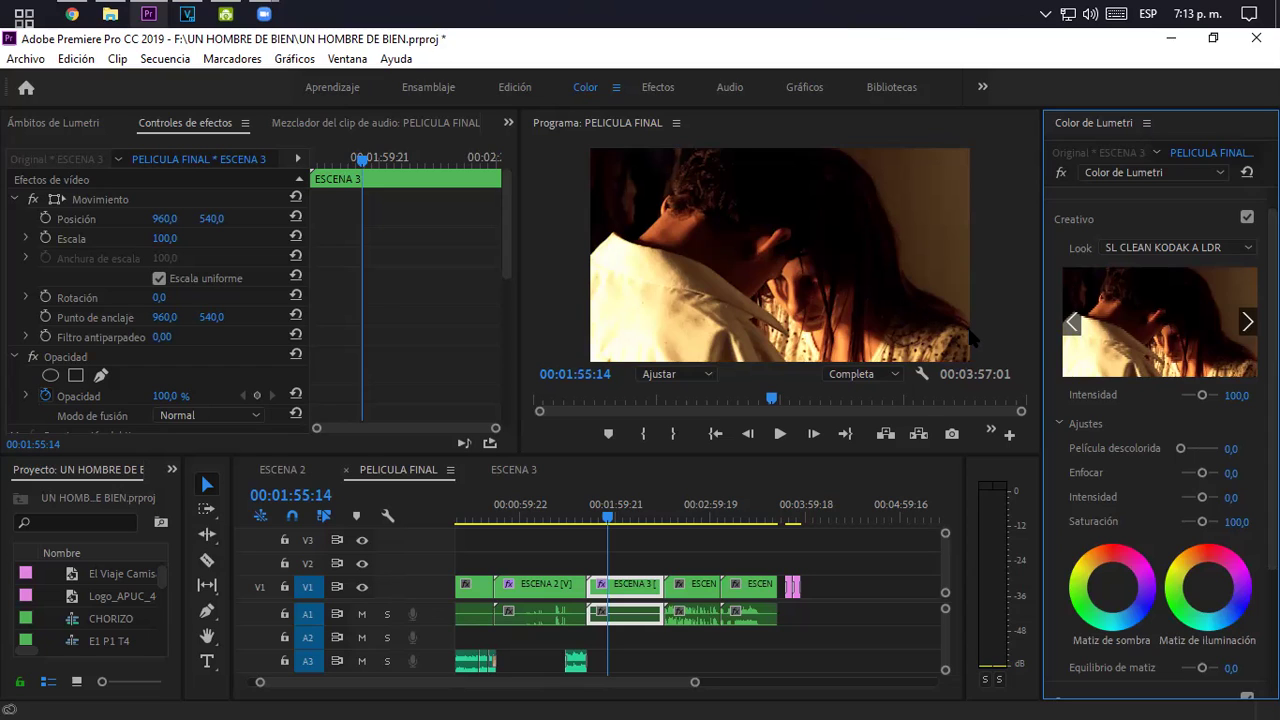
{"action": "left_click", "coordinate": [642, 515]}
{"action": "left_click", "coordinate": [620, 515]}
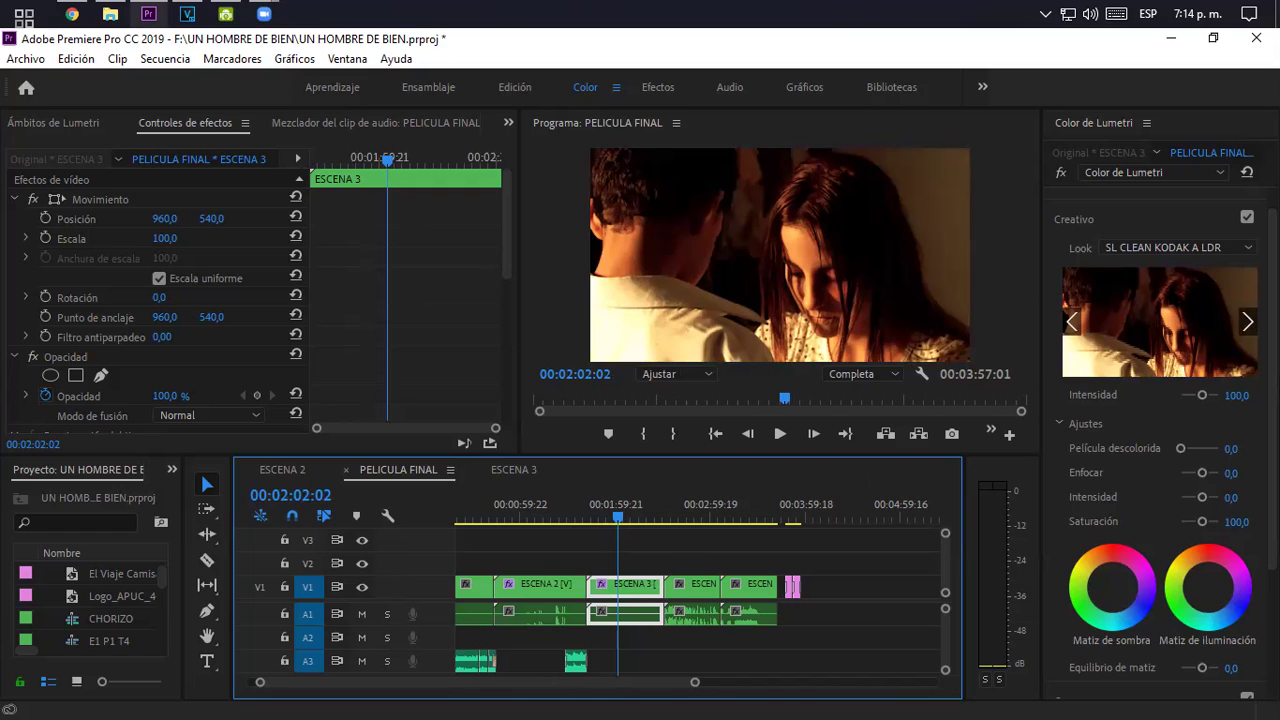
- Try the SL CROSS HDR, SL IRON LDR and SL IRON HDR Lumetri looks on ESCENA 3
{"action": "left_click", "coordinate": [1196, 251]}
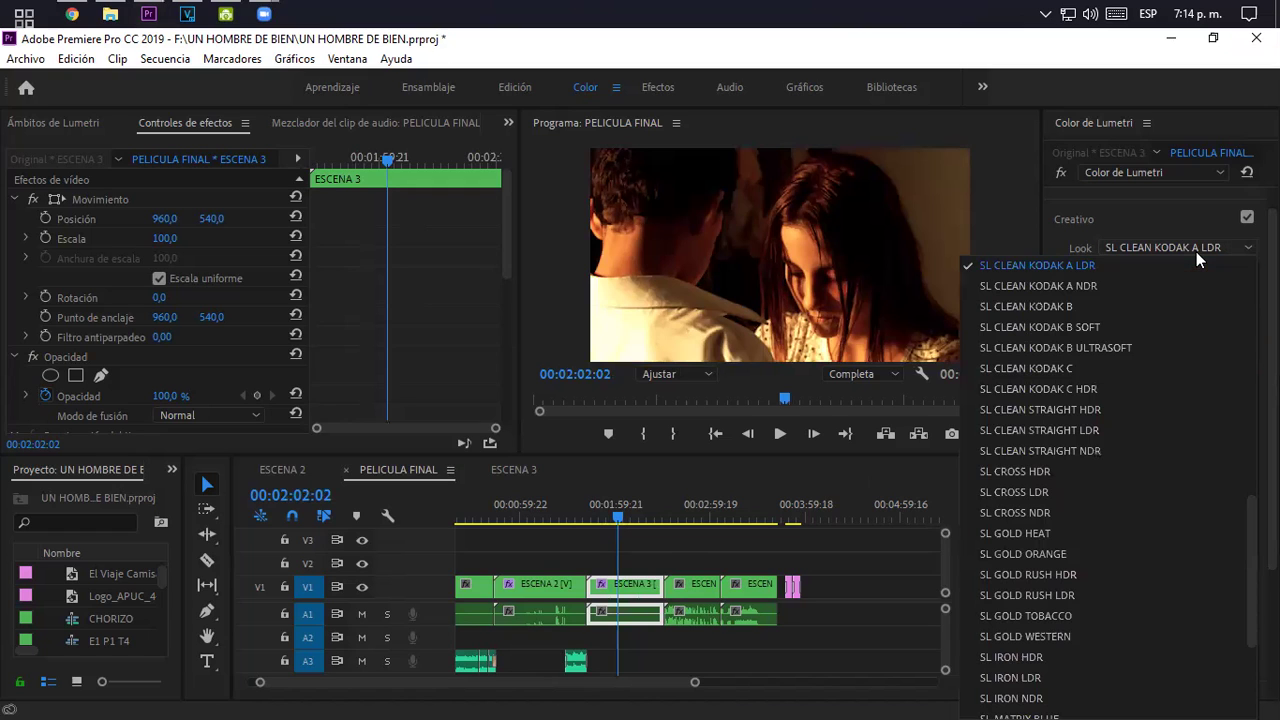
{"action": "left_click", "coordinate": [1070, 471]}
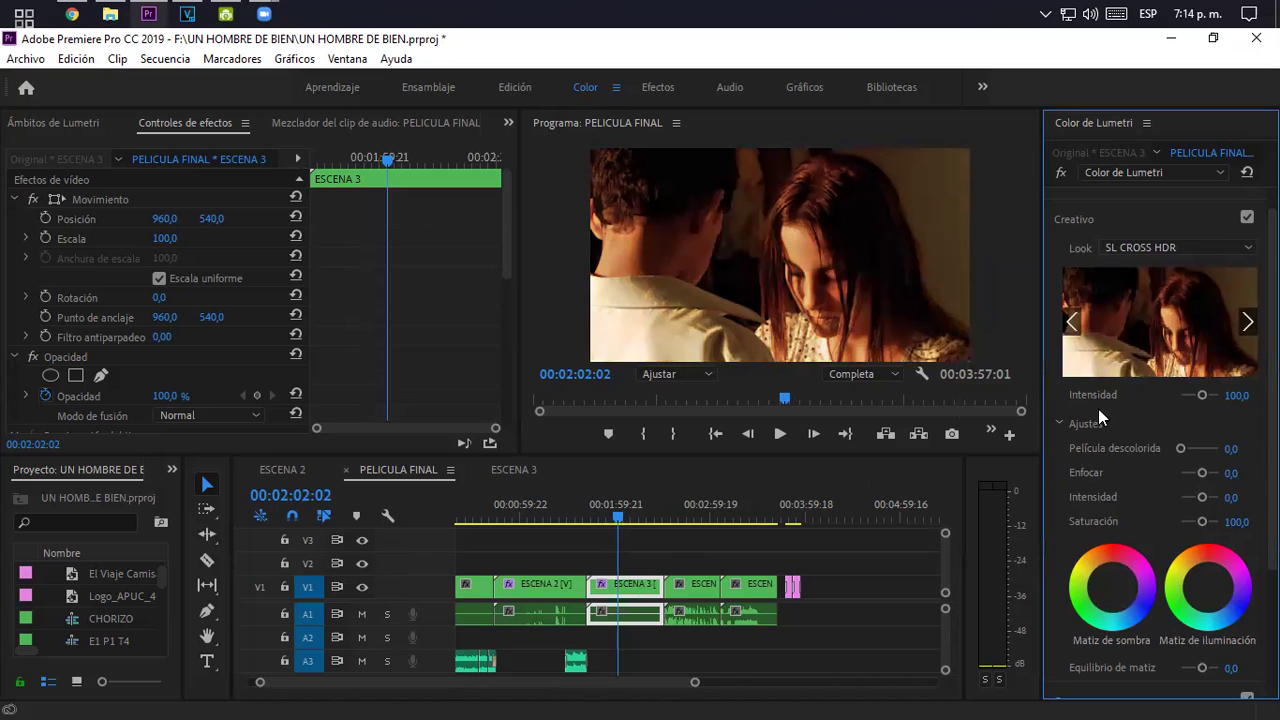
{"action": "left_click", "coordinate": [1168, 250]}
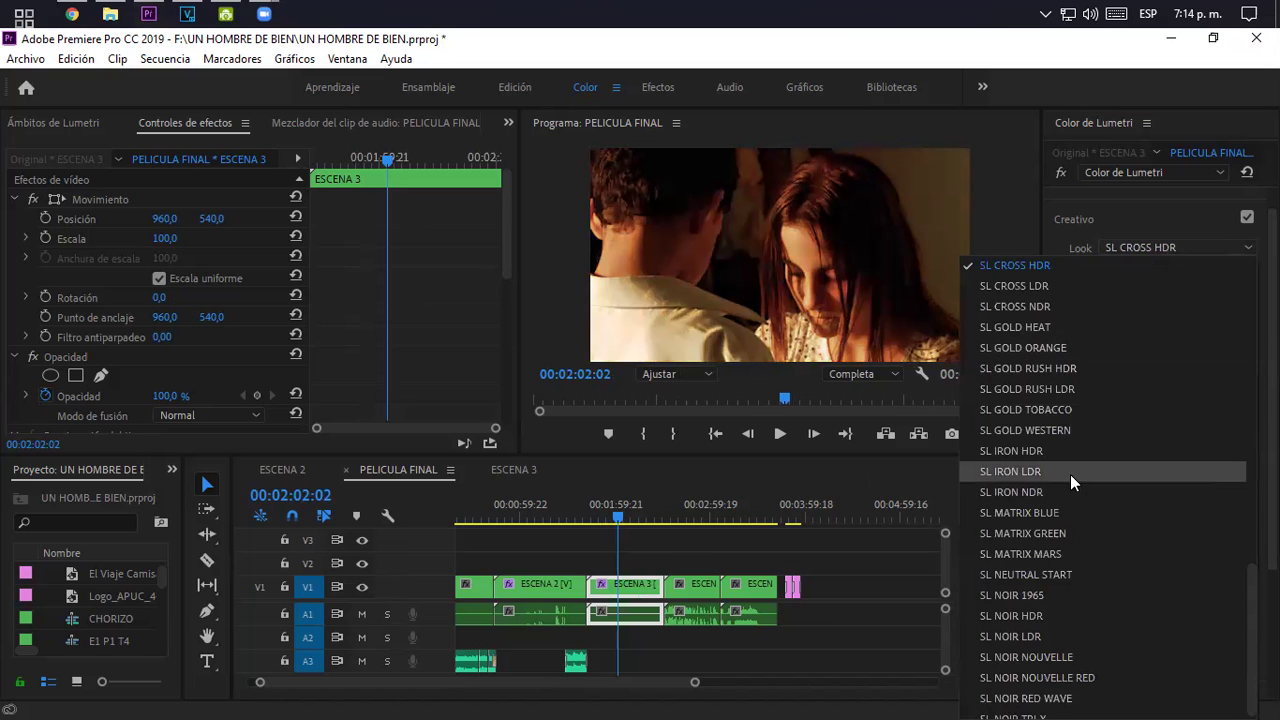
{"action": "left_click", "coordinate": [1053, 471]}
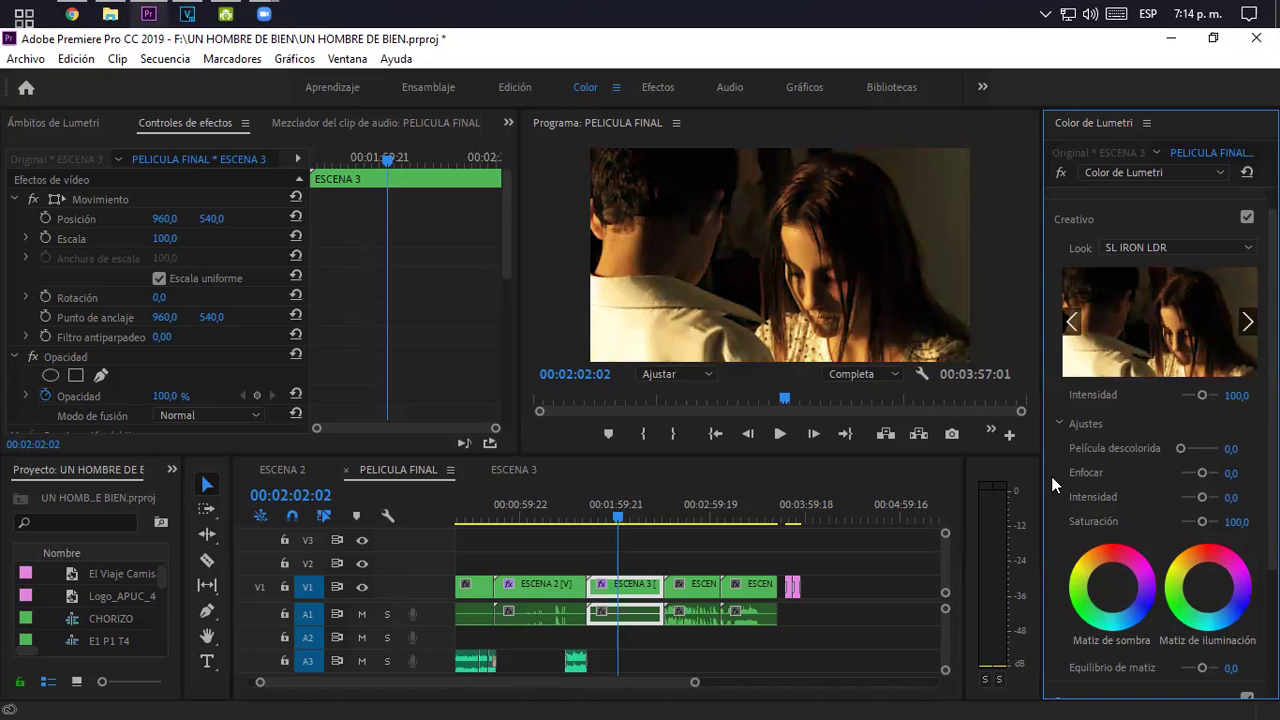
{"action": "left_click", "coordinate": [1162, 246]}
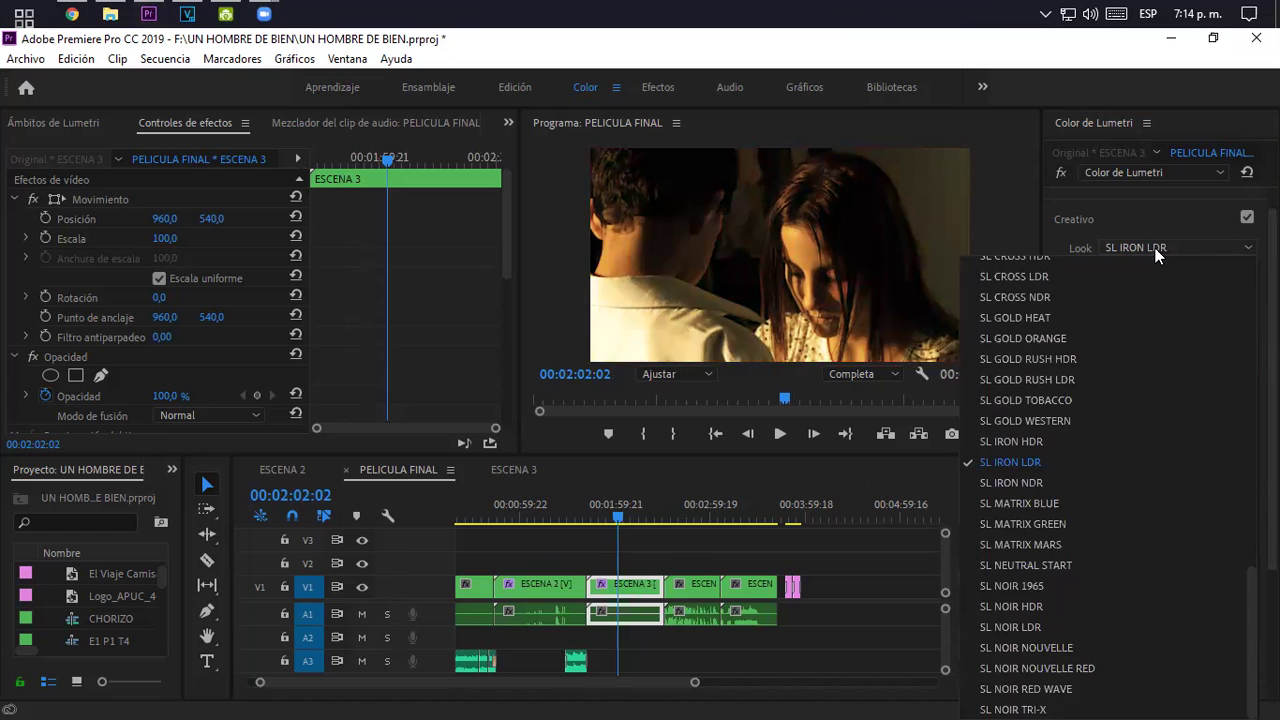
{"action": "left_click", "coordinate": [1048, 441]}
- Try SL CROSS NDR, then settle on the SL IRON LDR look
{"action": "left_click", "coordinate": [1145, 244]}
{"action": "left_click", "coordinate": [1063, 295]}
{"action": "left_click", "coordinate": [1063, 295]}
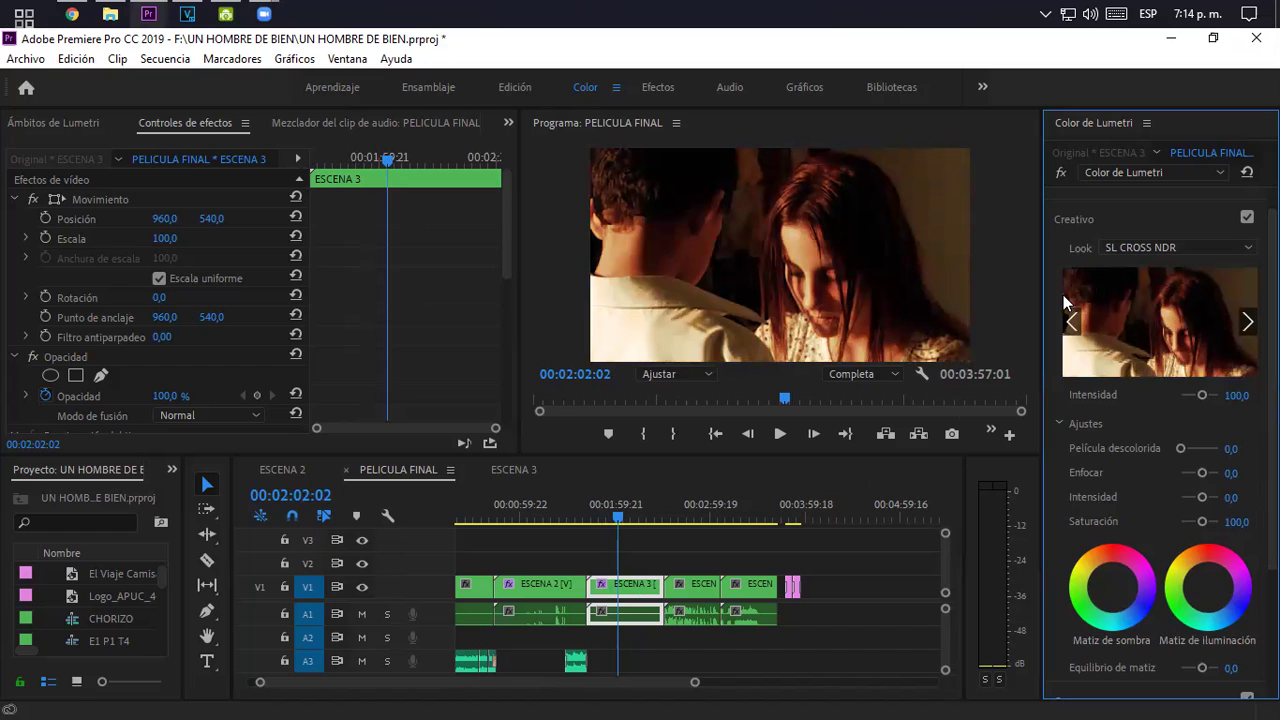
{"action": "left_click", "coordinate": [1156, 246]}
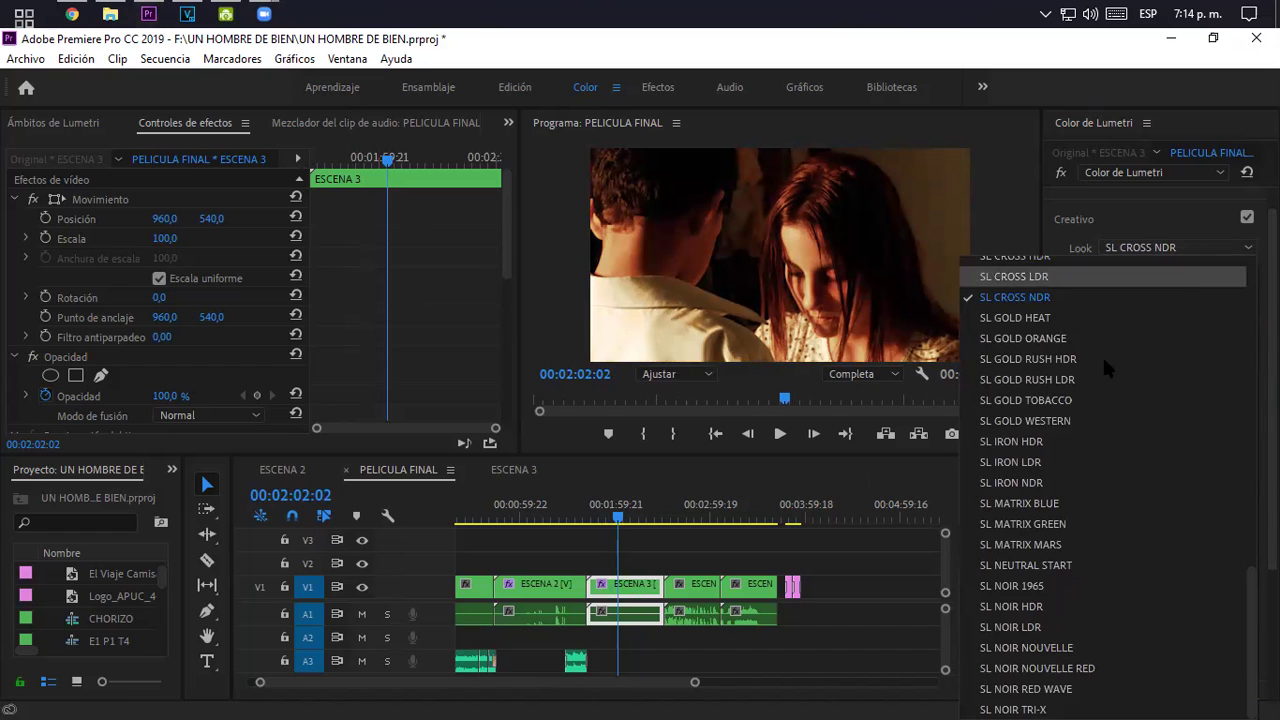
{"action": "left_click", "coordinate": [1053, 461]}
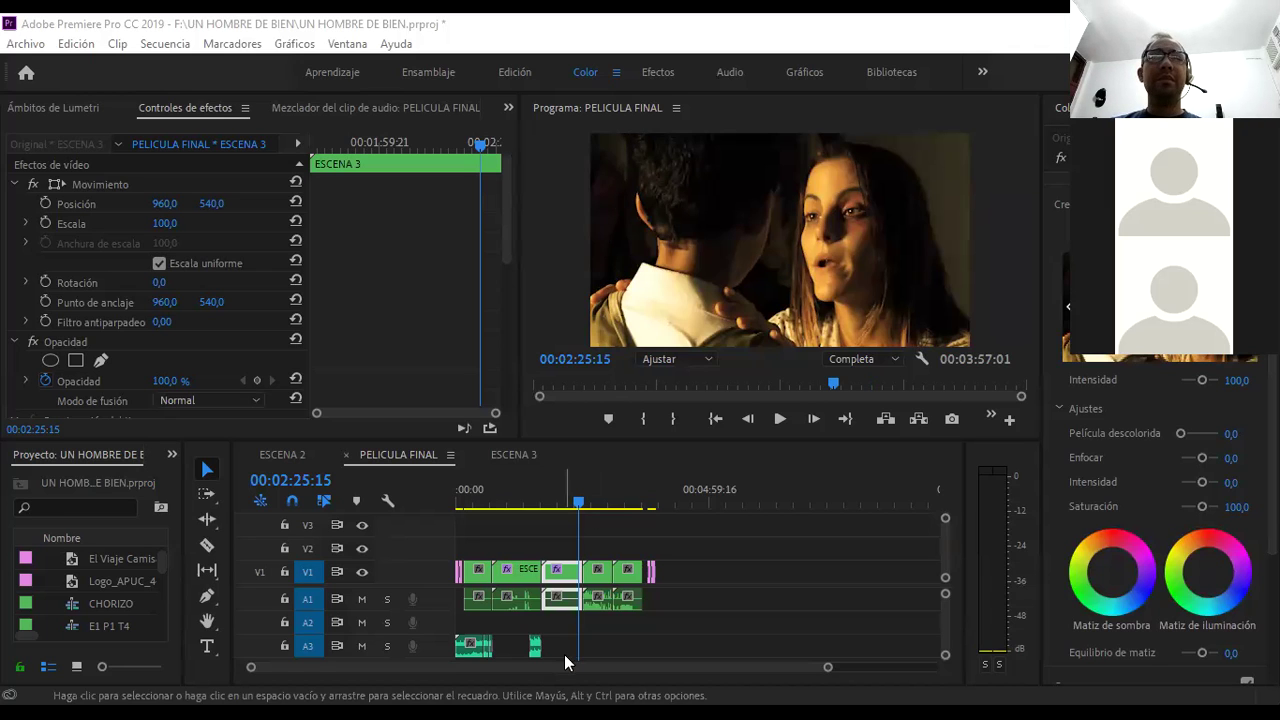
- Zoom the timeline, park the playhead at 00:02:11:14 and bring up the Archivo menu
{"action": "left_click_drag", "start_coordinate": [828, 668], "coordinate": [728, 667]}
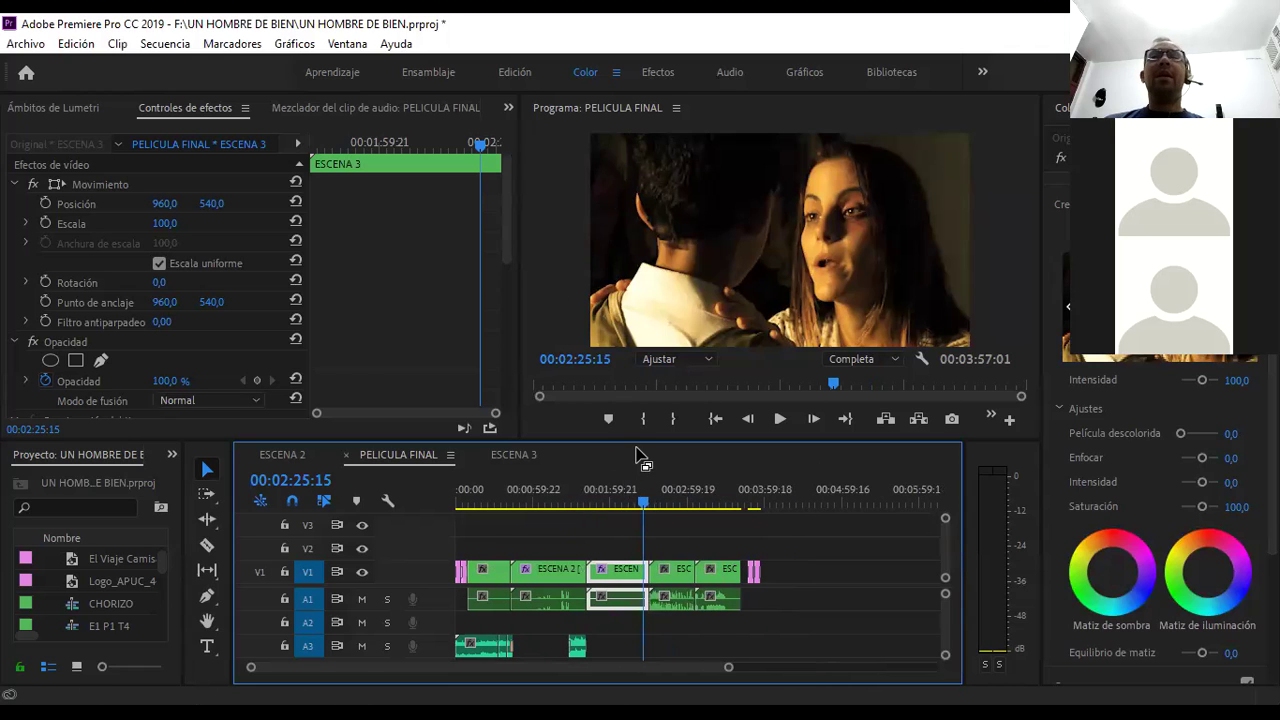
{"action": "left_click", "coordinate": [38, 45]}
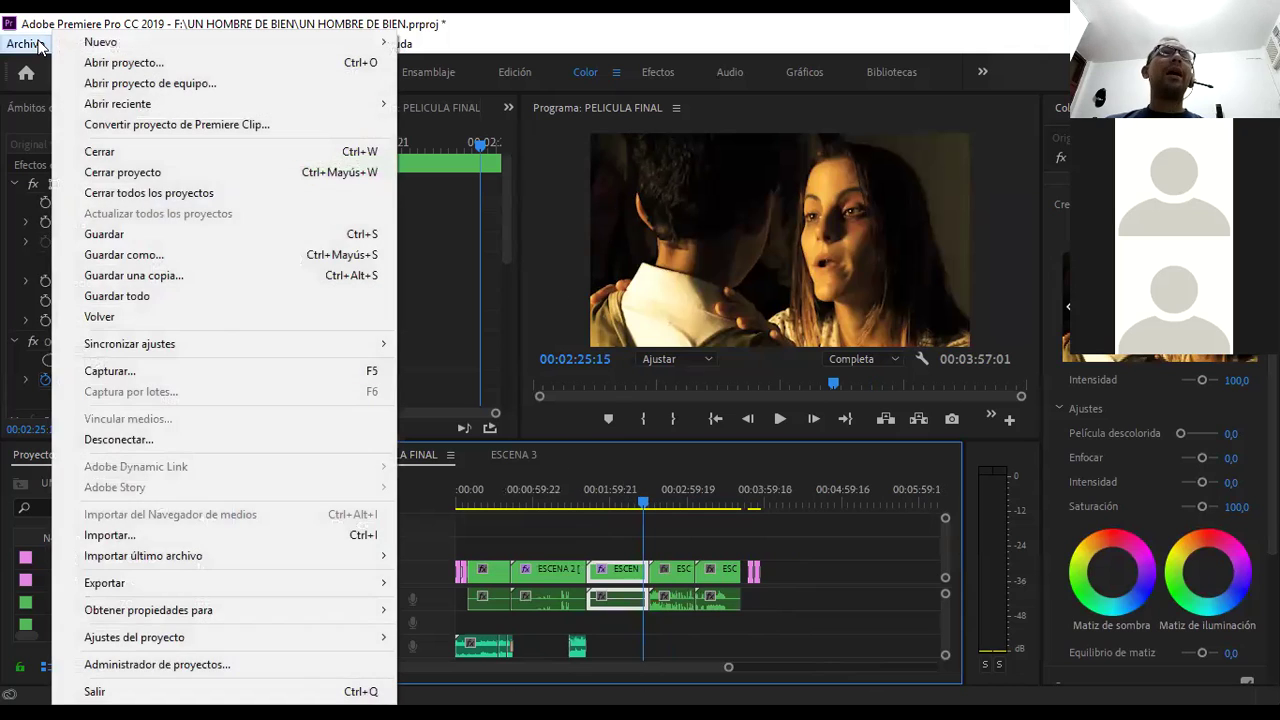
{"action": "left_click", "coordinate": [716, 505]}
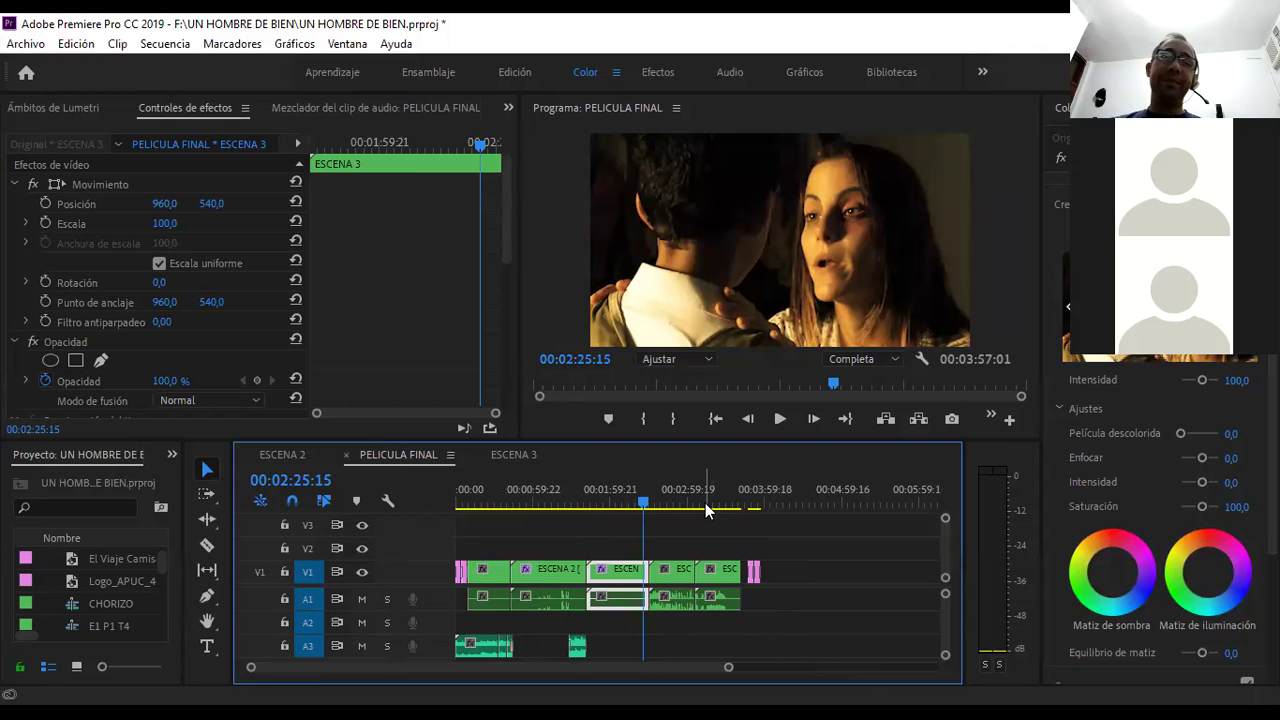
{"action": "left_click", "coordinate": [625, 497]}
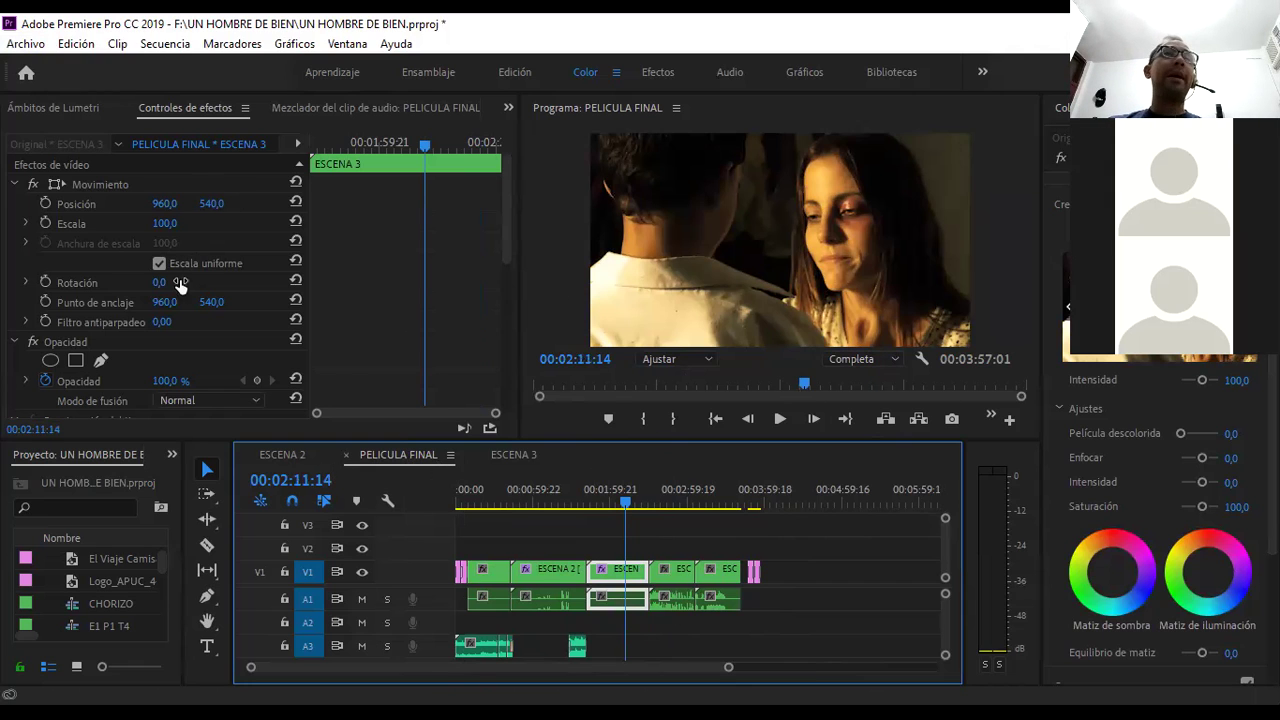
{"action": "left_click", "coordinate": [25, 44]}
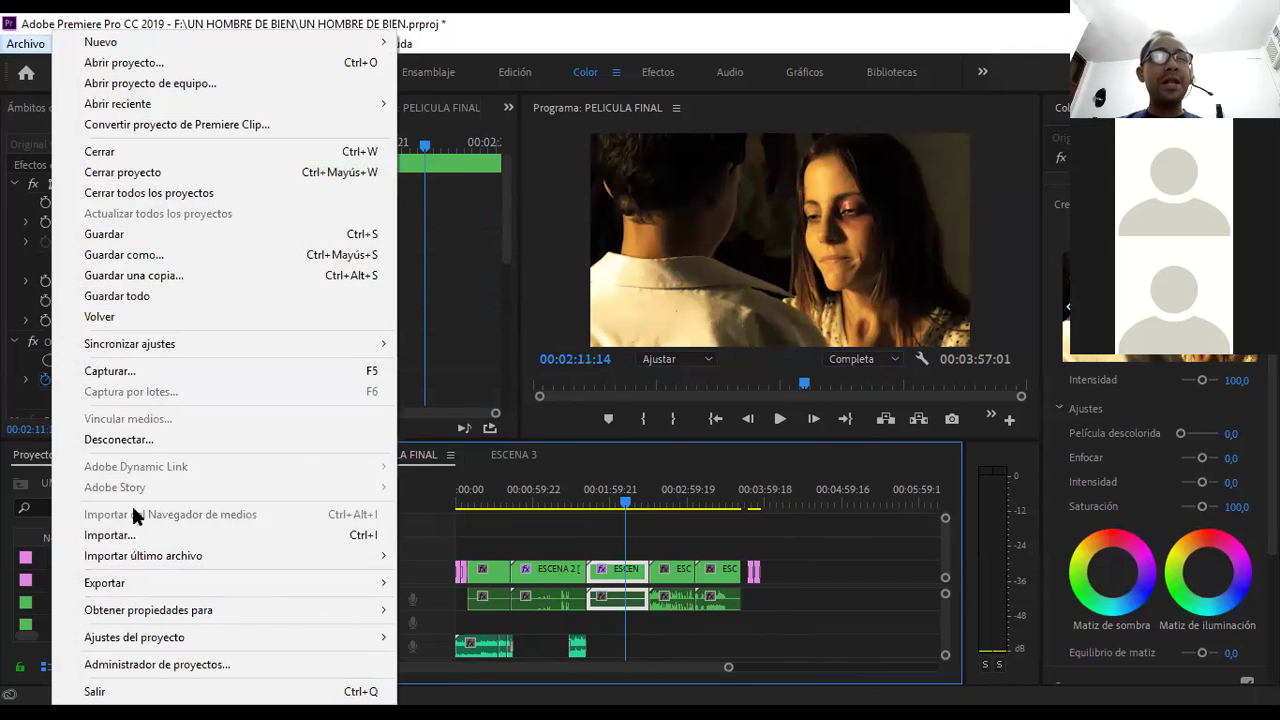
- Open Archivo > Exportar > Medios, shift the Ajustes de exportación dialog left and preview another frame
{"action": "mouse_move", "coordinate": [133, 579]}
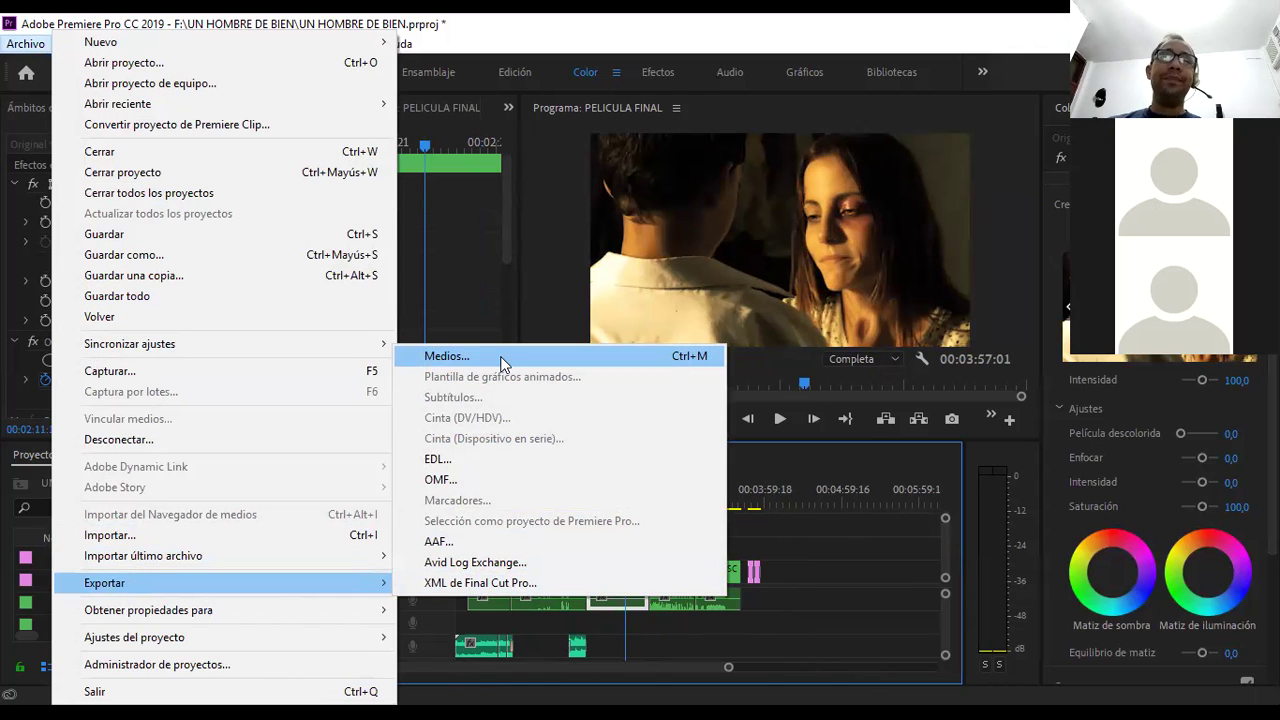
{"action": "left_click", "coordinate": [501, 358]}
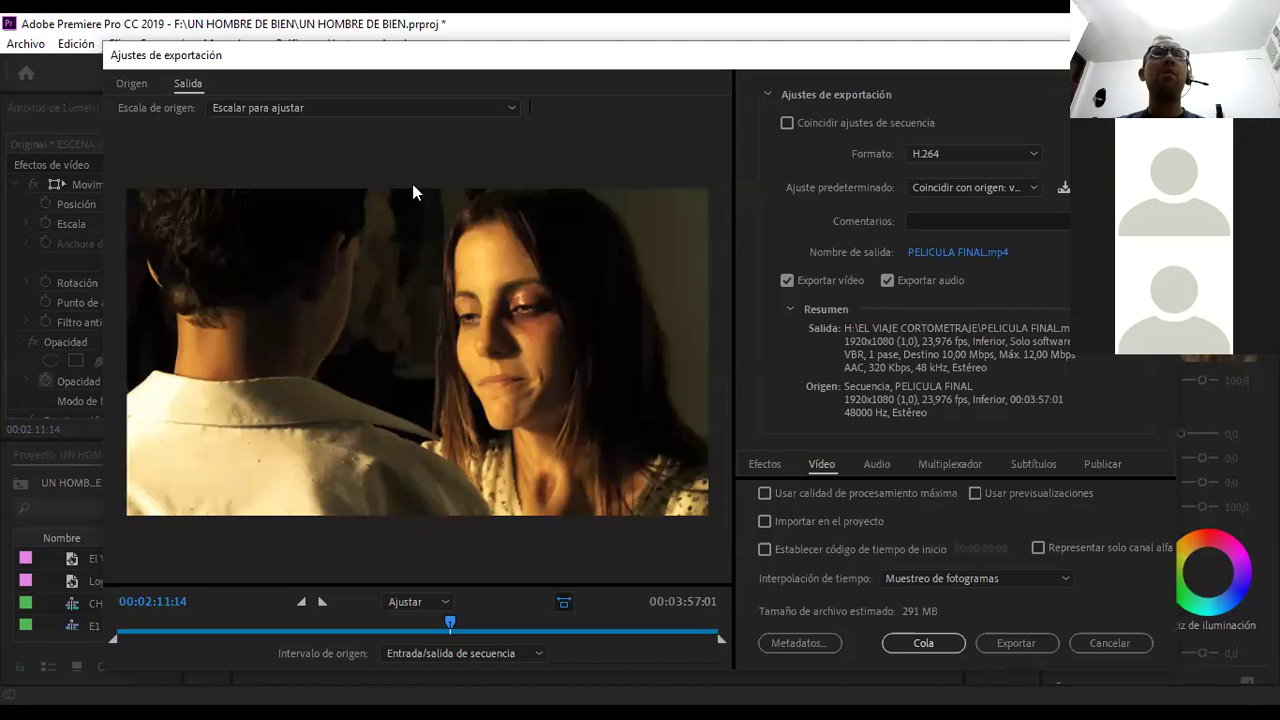
{"action": "left_click_drag", "start_coordinate": [412, 57], "coordinate": [373, 62]}
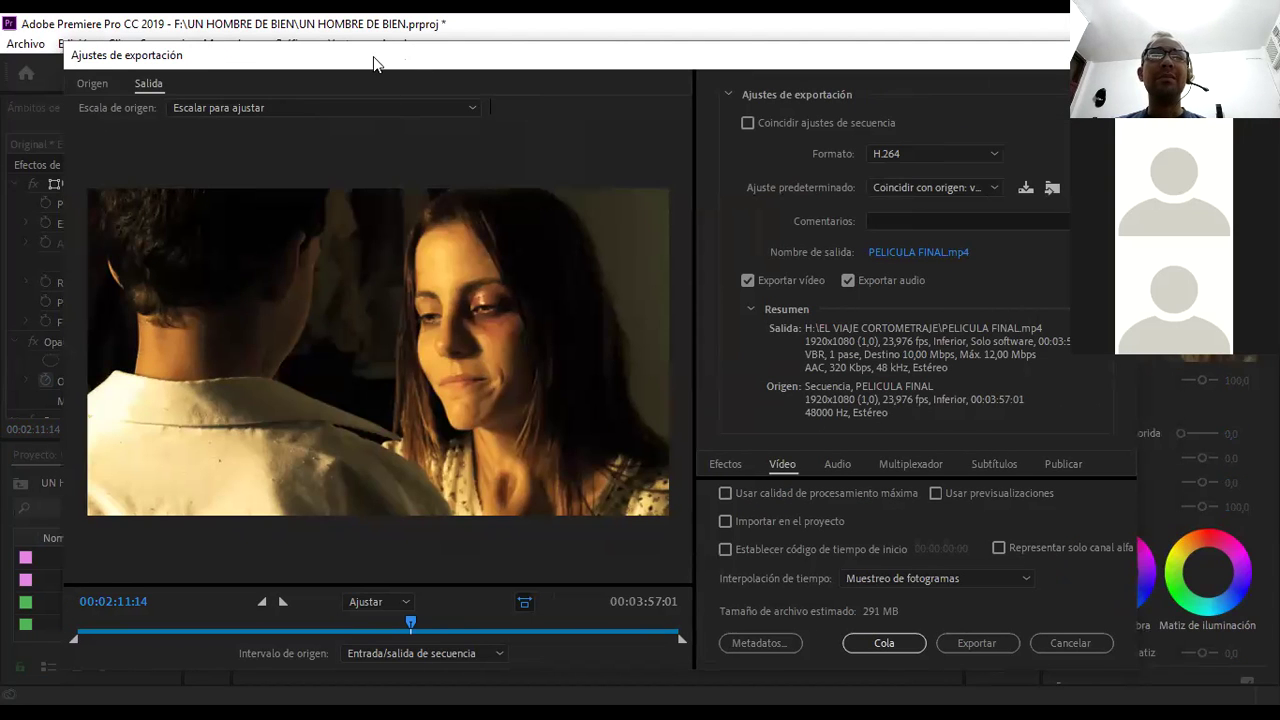
{"action": "left_click_drag", "start_coordinate": [373, 62], "coordinate": [346, 62]}
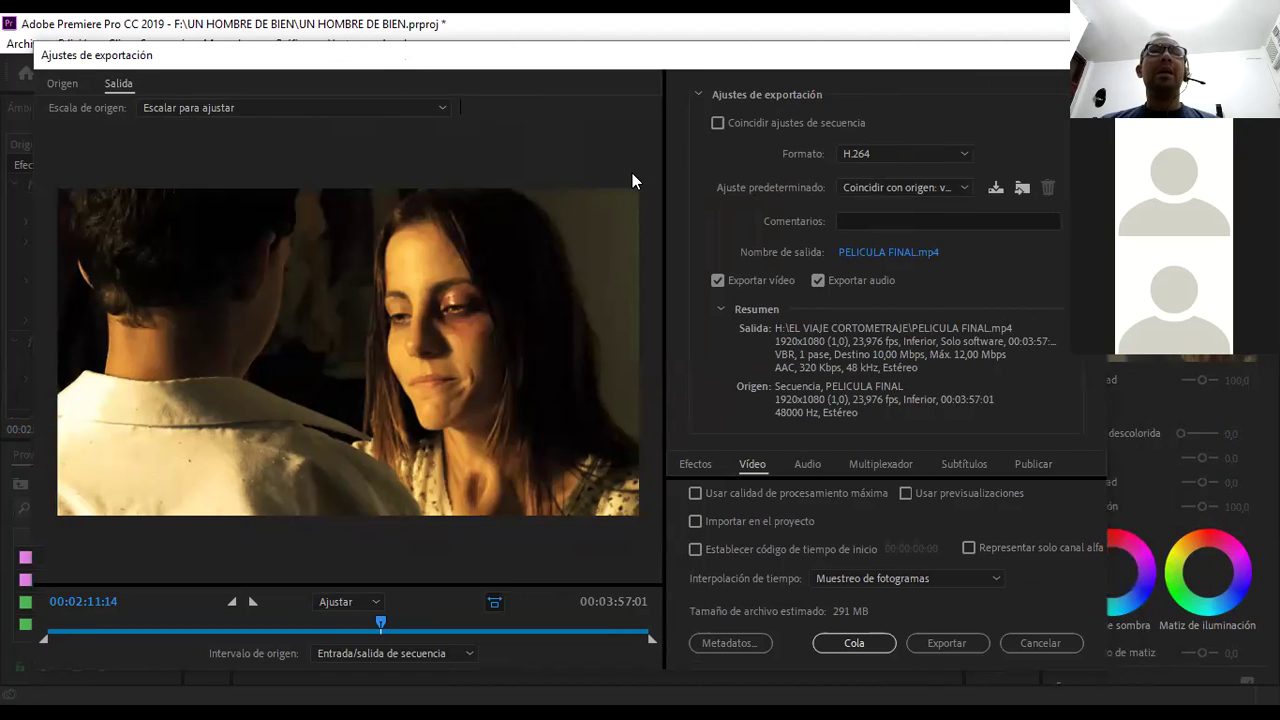
{"action": "mouse_move", "coordinate": [384, 619]}
{"action": "left_mouse_down"}
{"action": "mouse_move", "coordinate": [236, 615]}
{"action": "mouse_move", "coordinate": [389, 632]}
{"action": "left_mouse_up"}
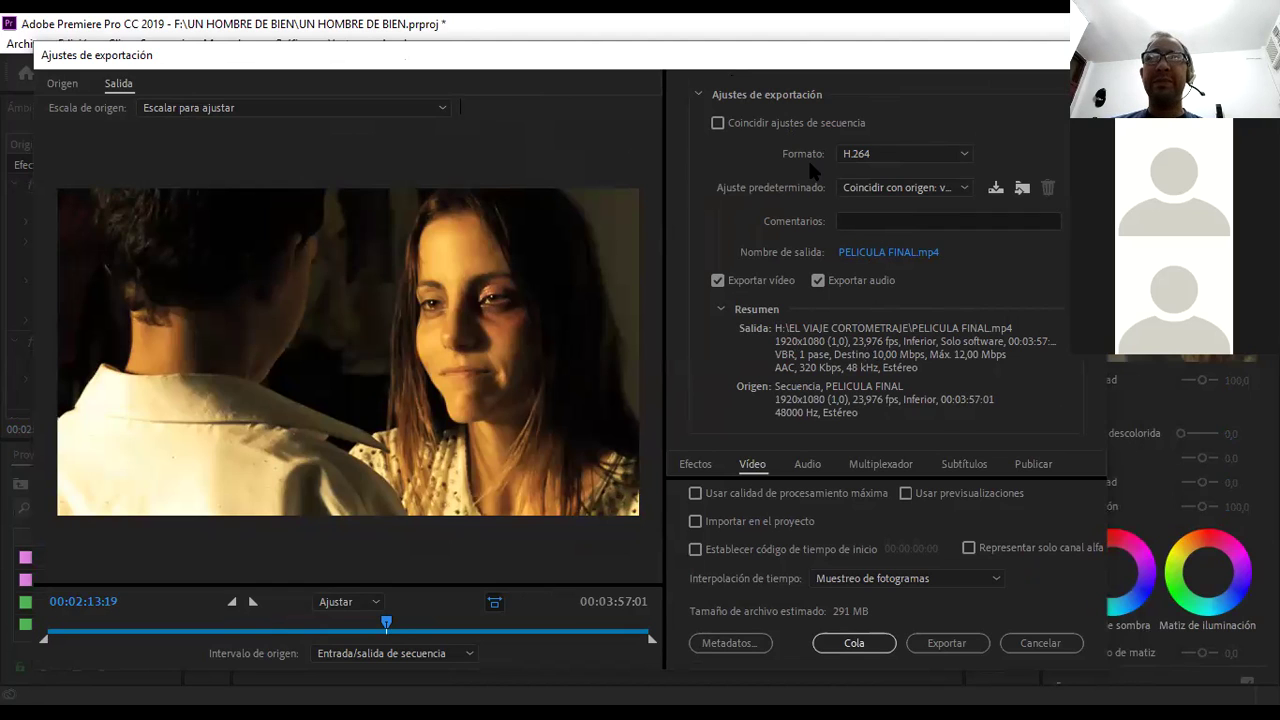
- Review the Formato and Ajuste predeterminado lists, keeping H.264 as the format
{"action": "left_click", "coordinate": [872, 154]}
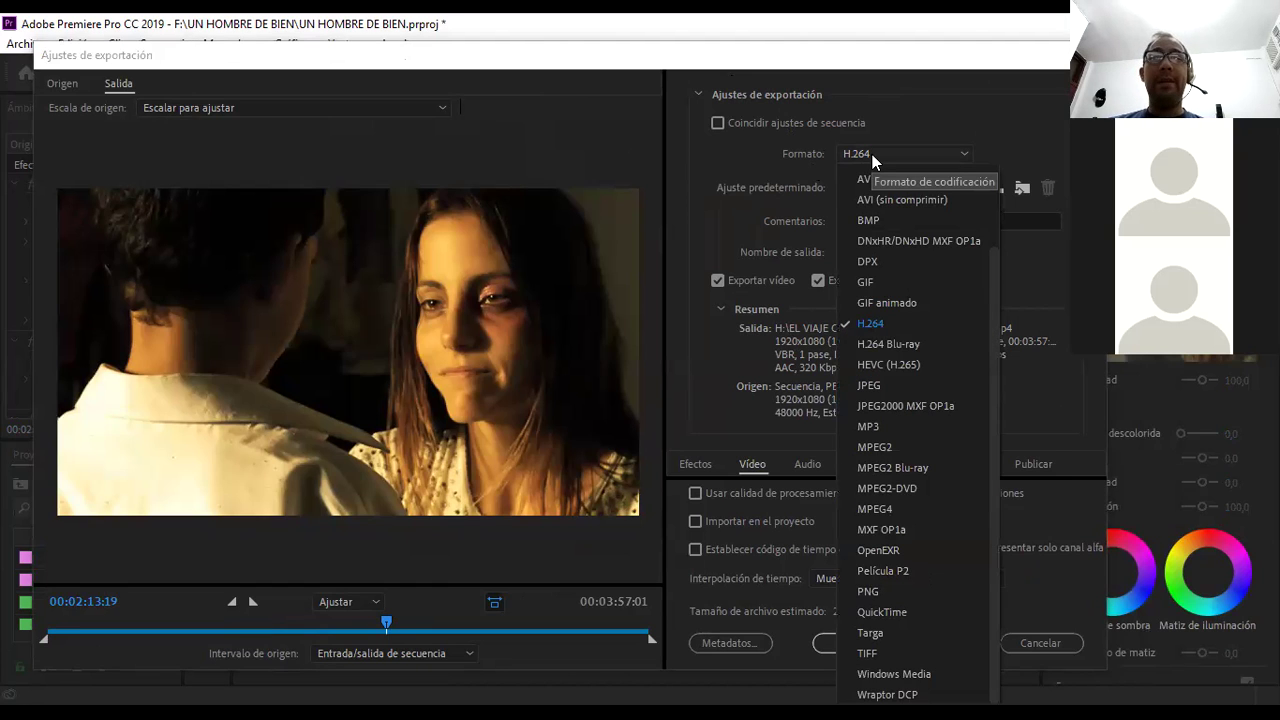
{"action": "left_click", "coordinate": [872, 154]}
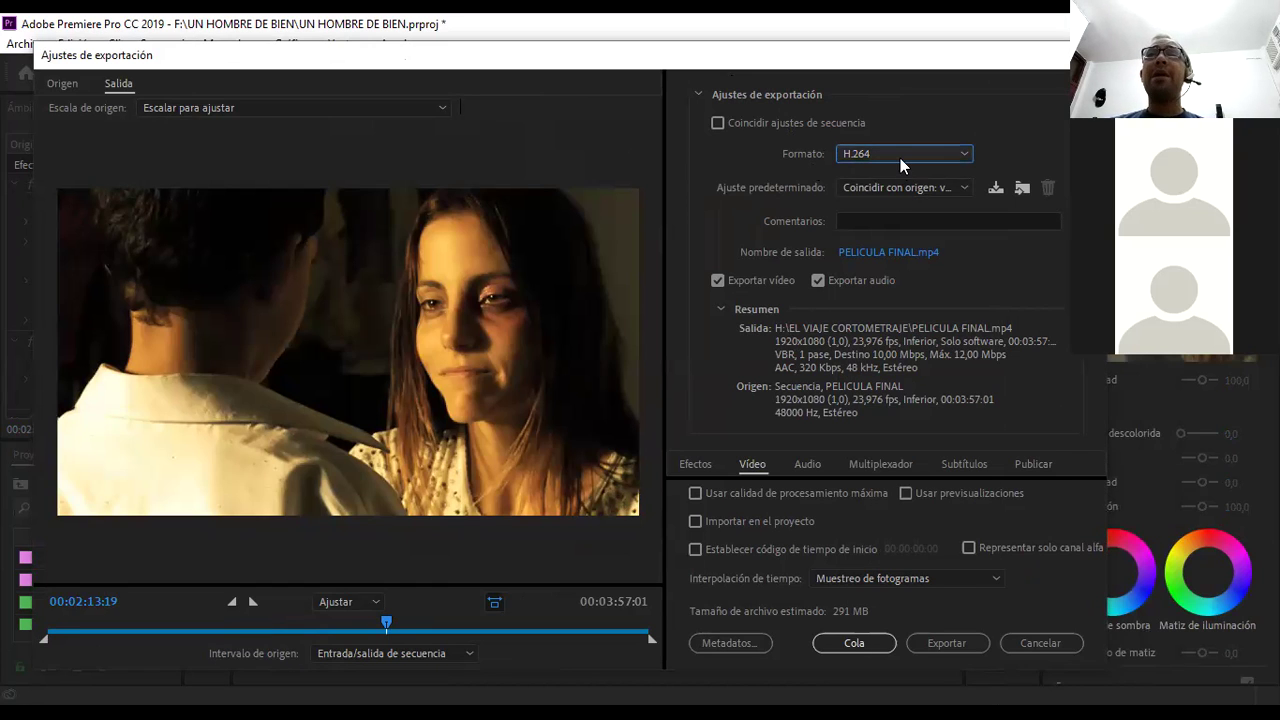
{"action": "left_click", "coordinate": [900, 158]}
{"action": "left_click_drag", "start_coordinate": [997, 276], "coordinate": [995, 180]}
{"action": "key", "text": "Escape"}
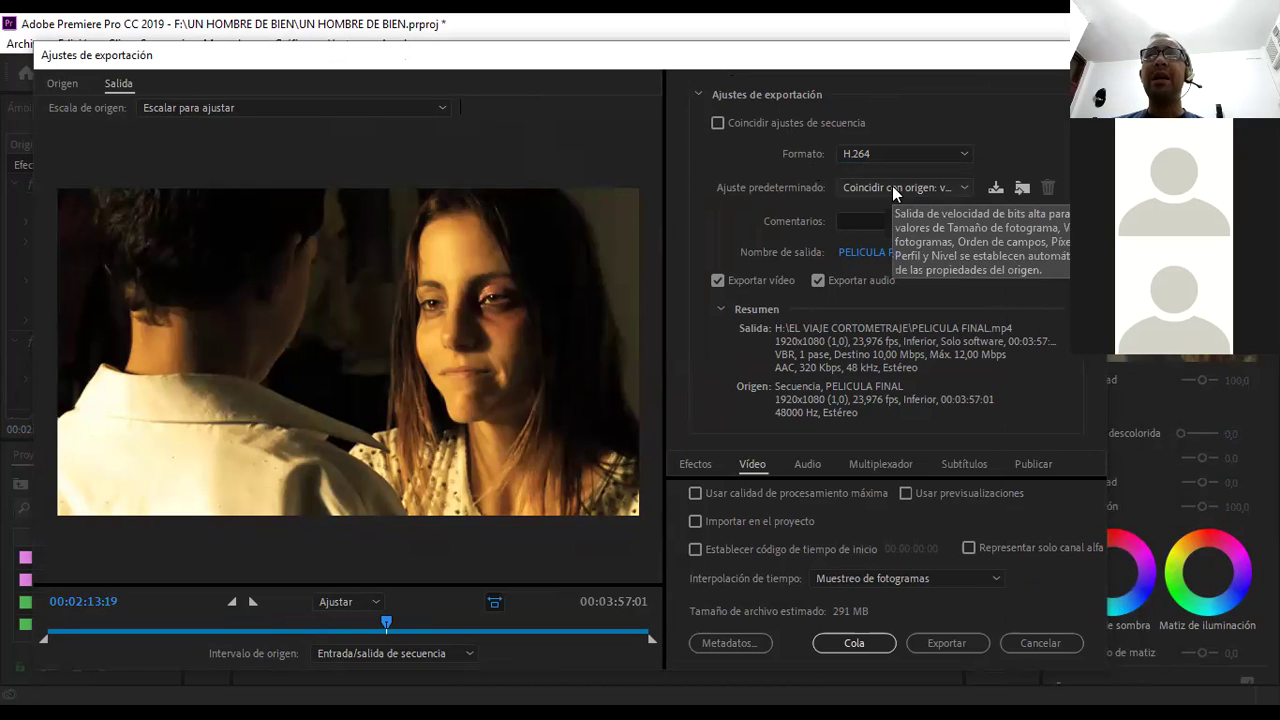
{"action": "left_click", "coordinate": [892, 187]}
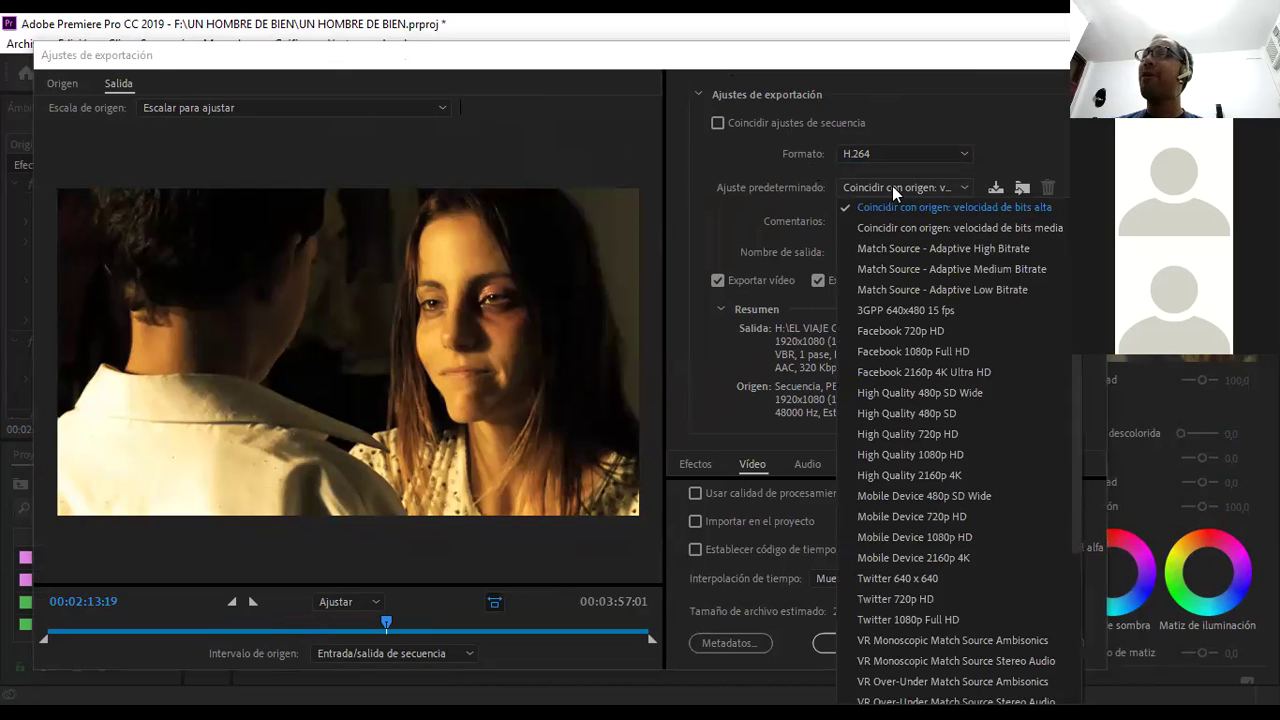
{"action": "left_click", "coordinate": [842, 154]}
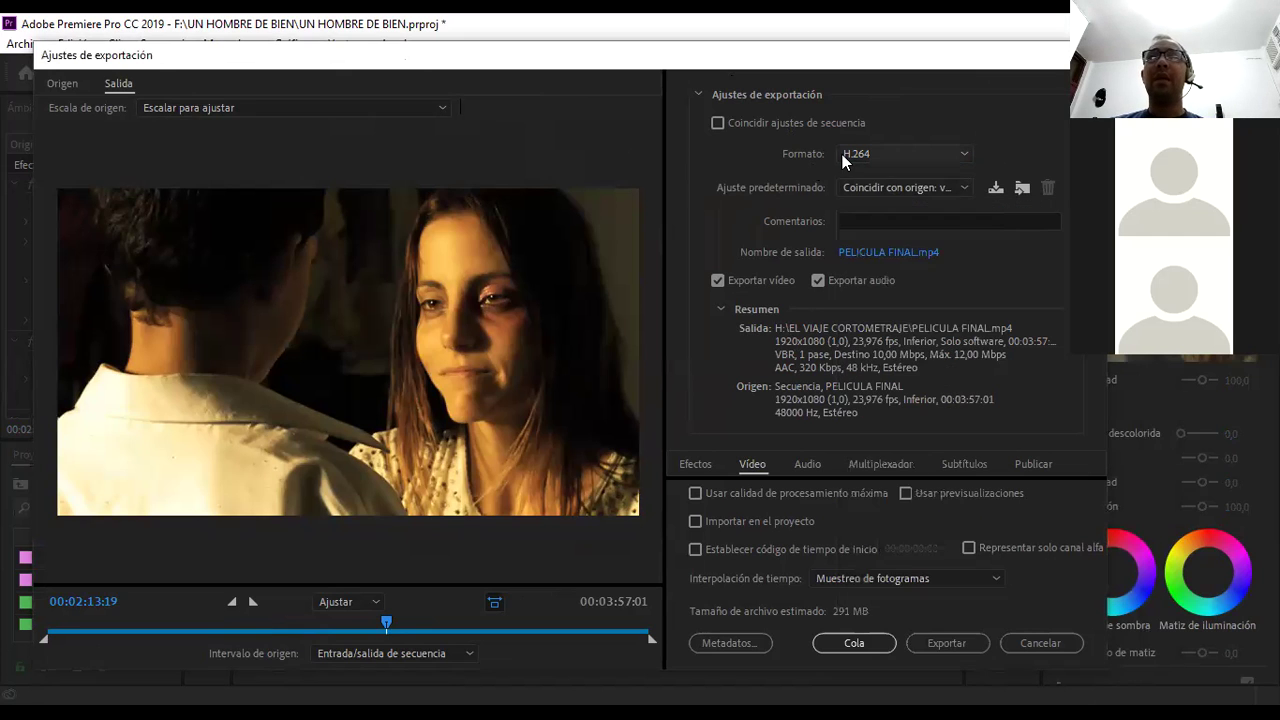
{"action": "left_click", "coordinate": [842, 154]}
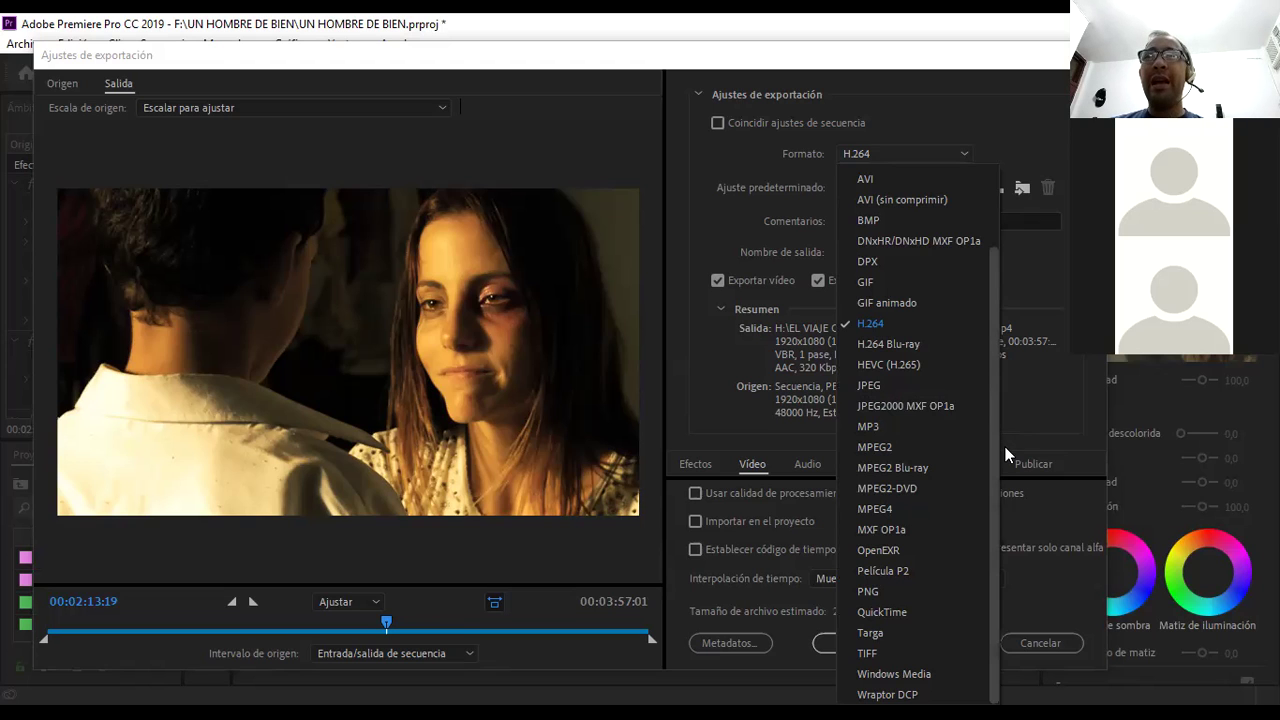
- Cycle the export format through AVI and AVI (sin comprimir), ending on QuickTime with ProRes 422 HQ
{"action": "scroll", "coordinate": [1006, 455], "scroll_direction": "up", "scroll_amount": 3}
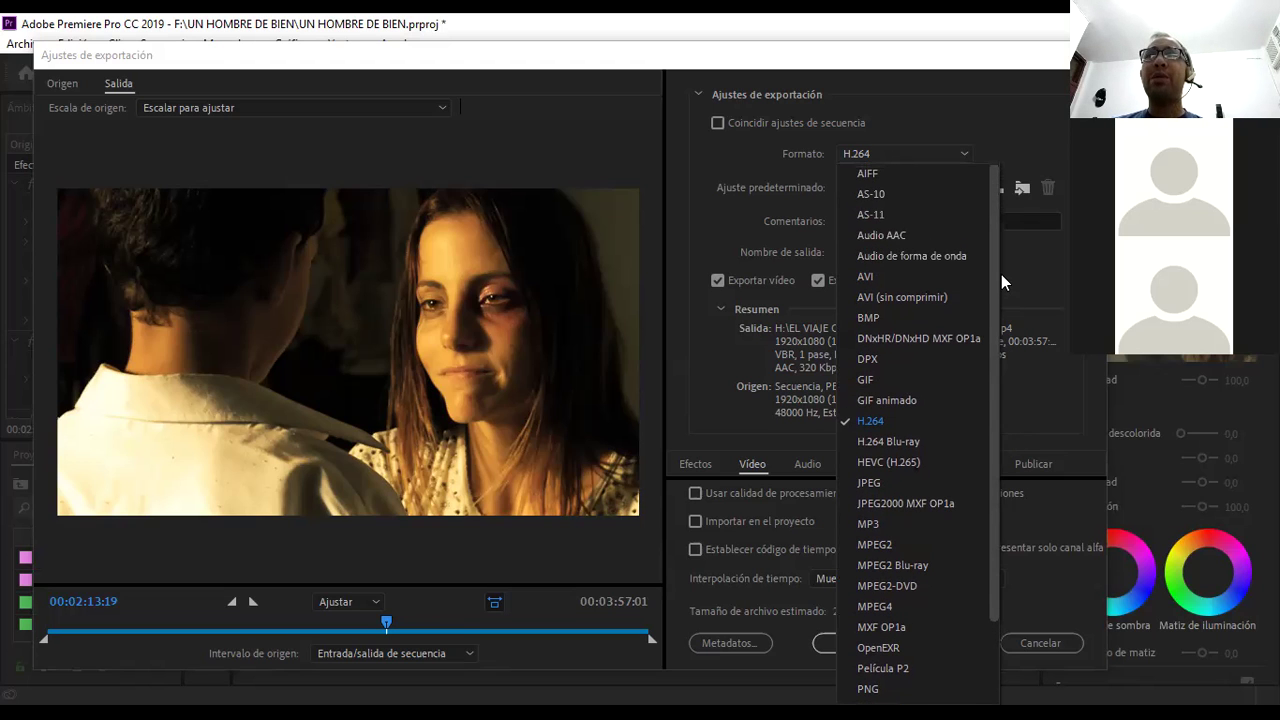
{"action": "left_click", "coordinate": [946, 270]}
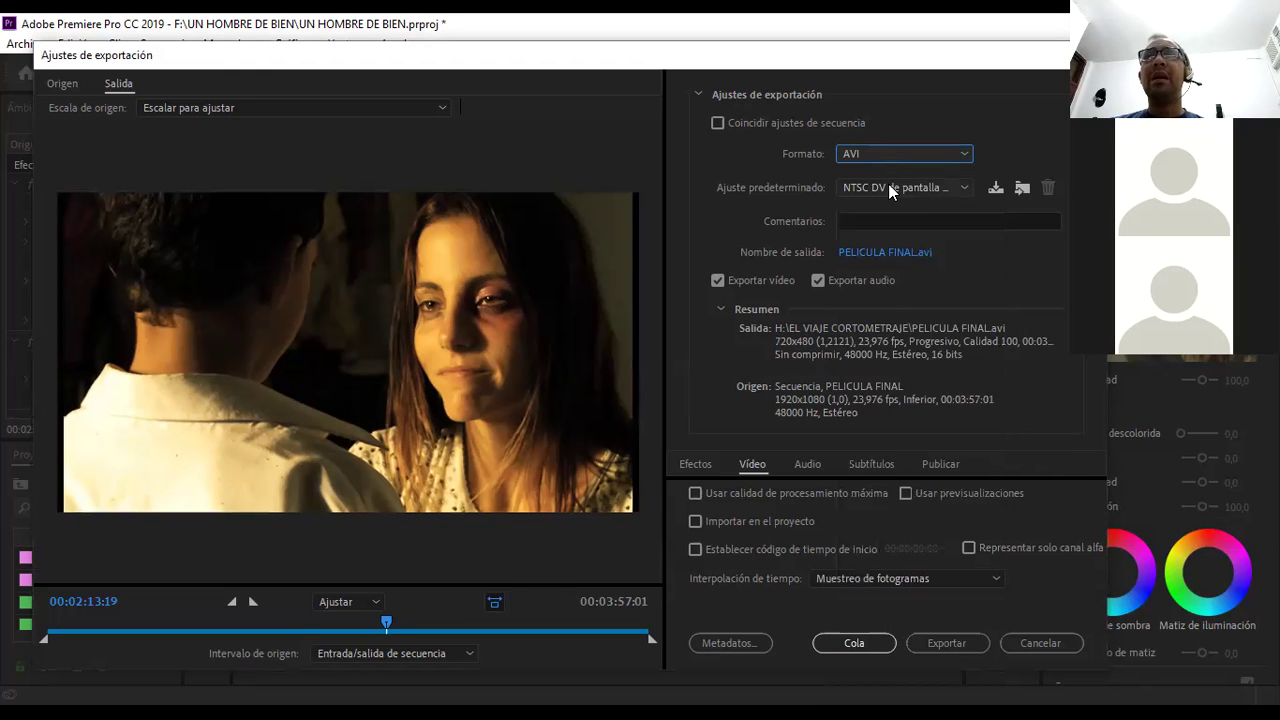
{"action": "left_click", "coordinate": [888, 155]}
{"action": "left_click_drag", "start_coordinate": [995, 328], "coordinate": [995, 214]}
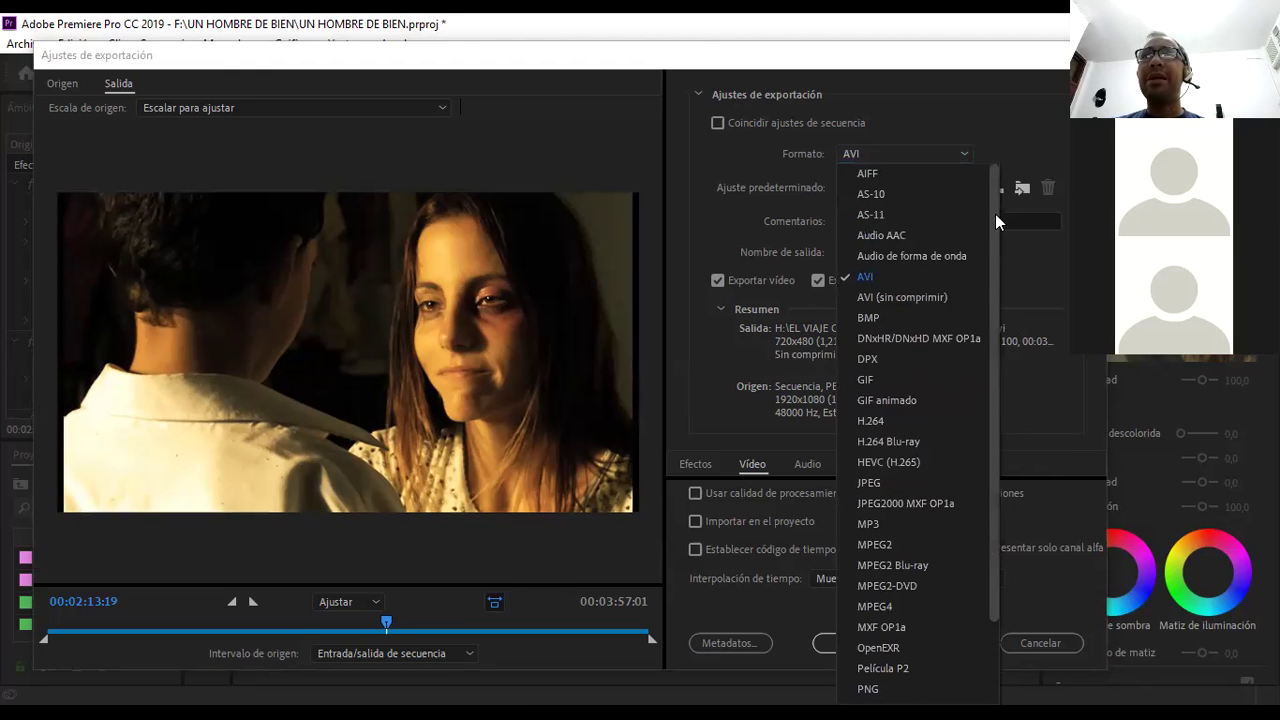
{"action": "left_click", "coordinate": [926, 296]}
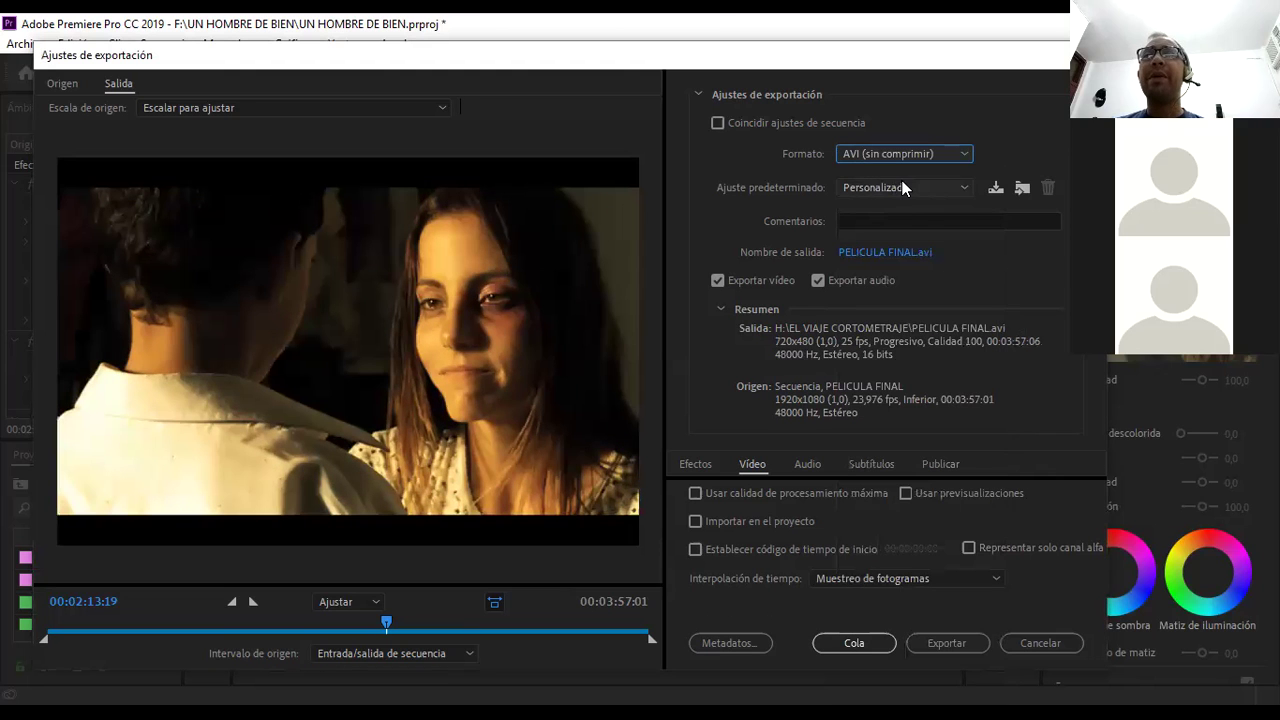
{"action": "left_click", "coordinate": [909, 152]}
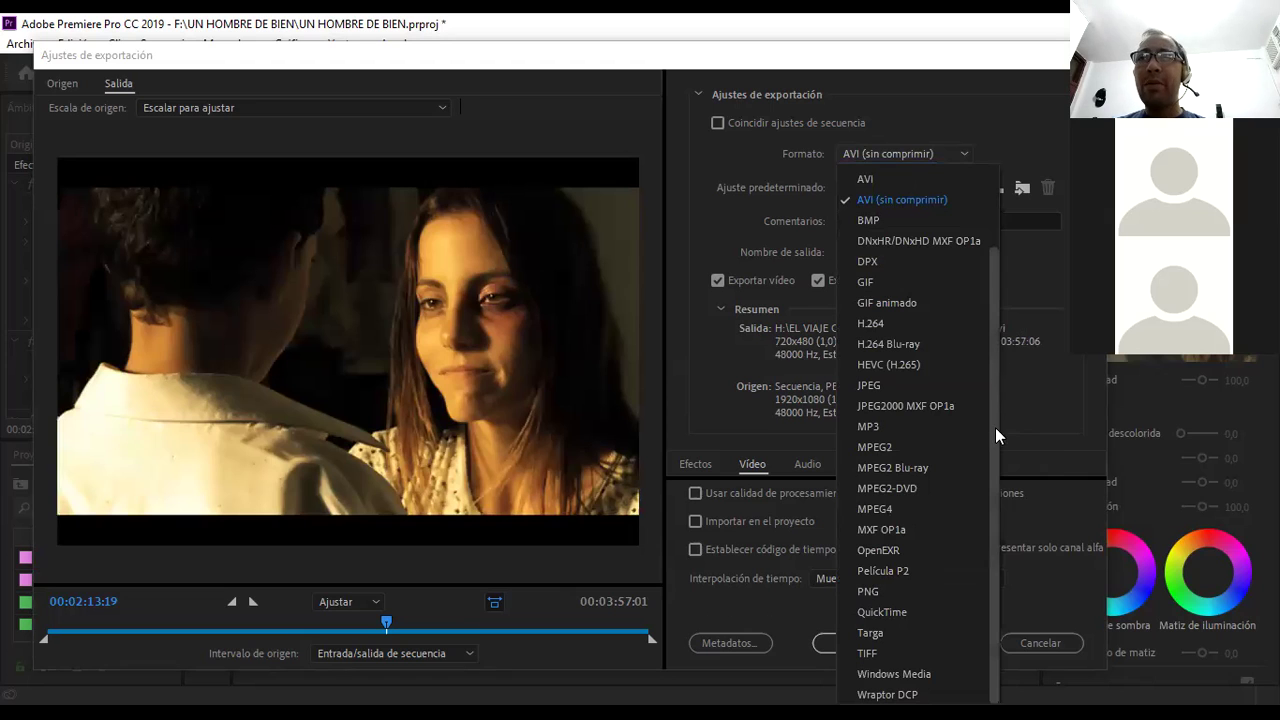
{"action": "left_click", "coordinate": [898, 611]}
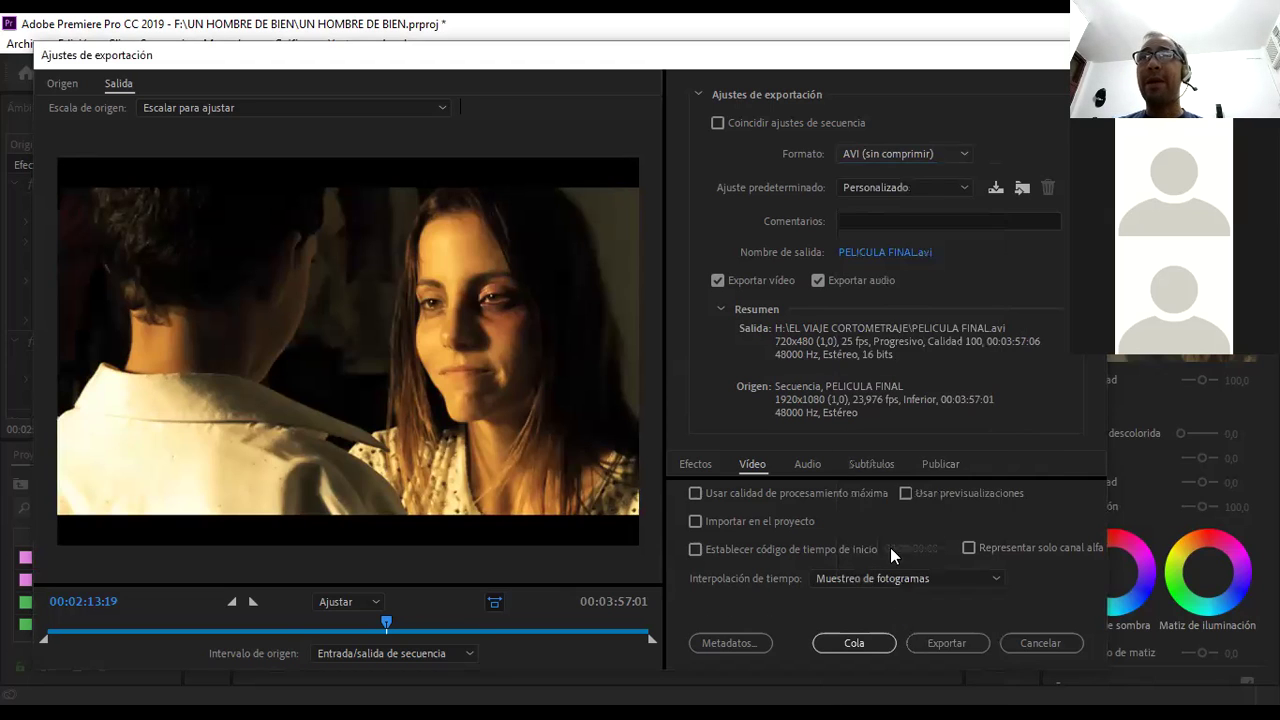
{"action": "left_click", "coordinate": [874, 183]}
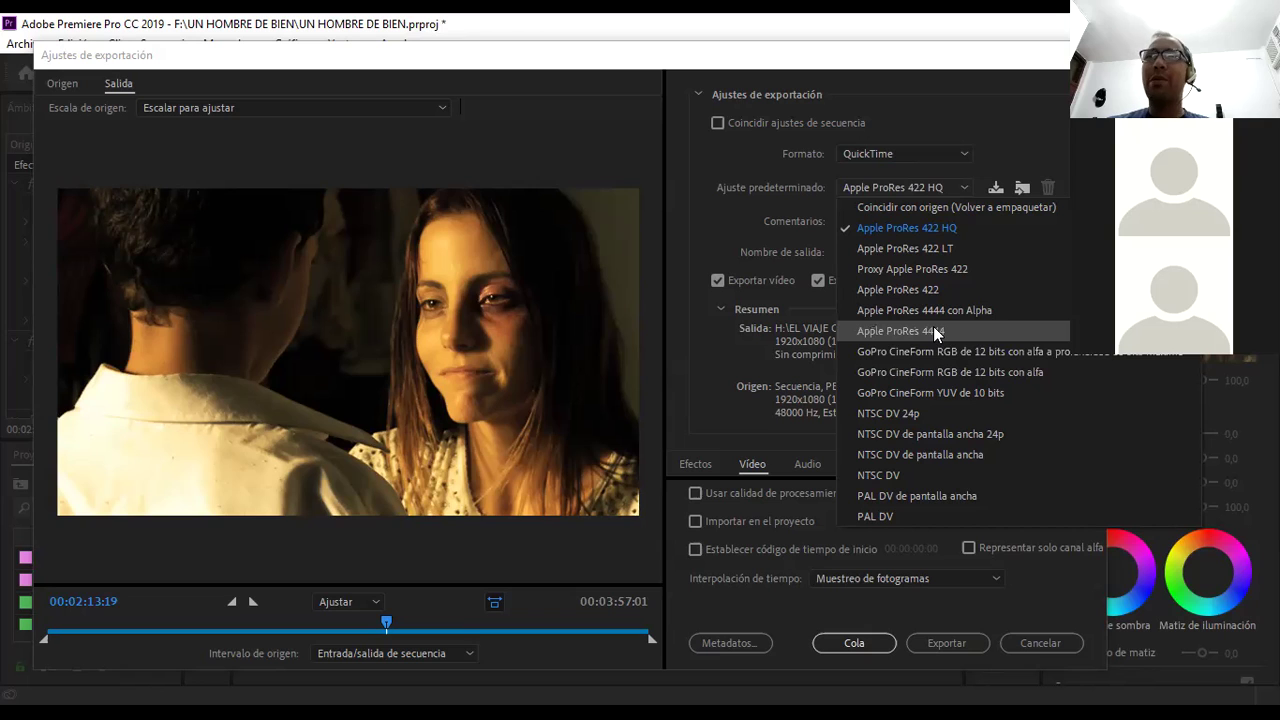
- Choose the Apple ProRes 4444 preset and reposition the Export Settings window
{"action": "left_click", "coordinate": [933, 330]}
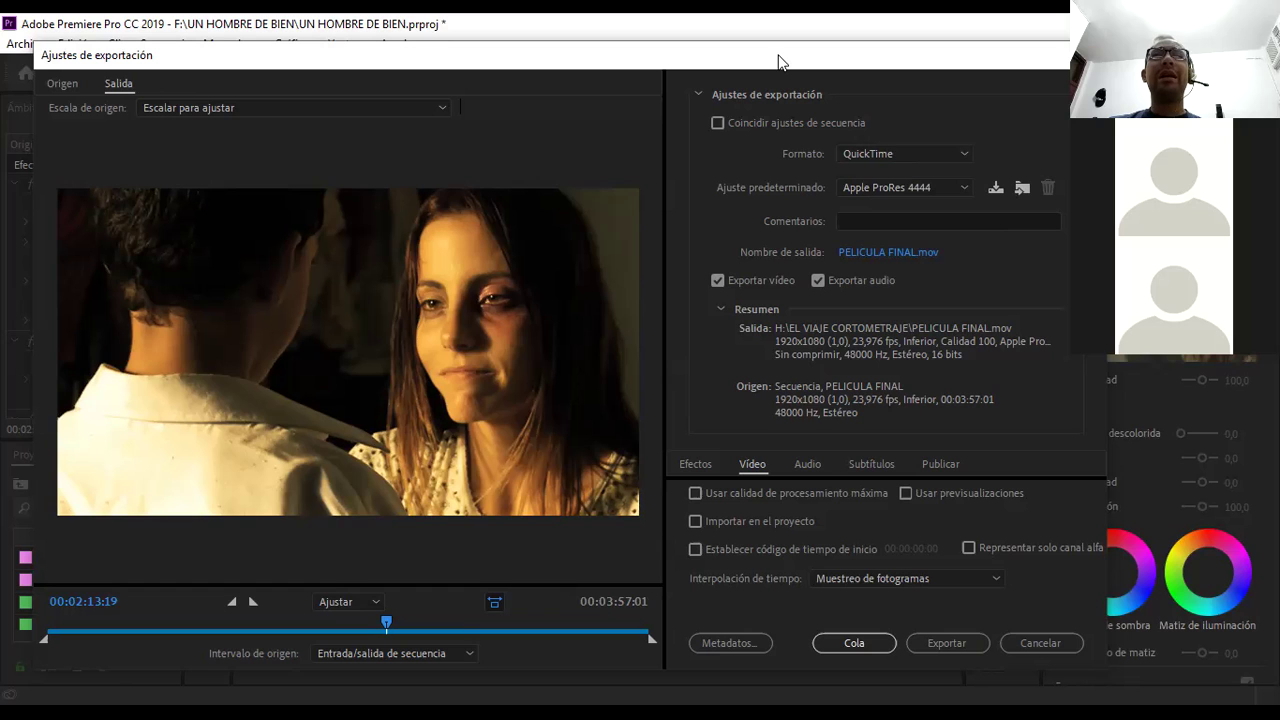
{"action": "left_click_drag", "start_coordinate": [778, 62], "coordinate": [700, 60]}
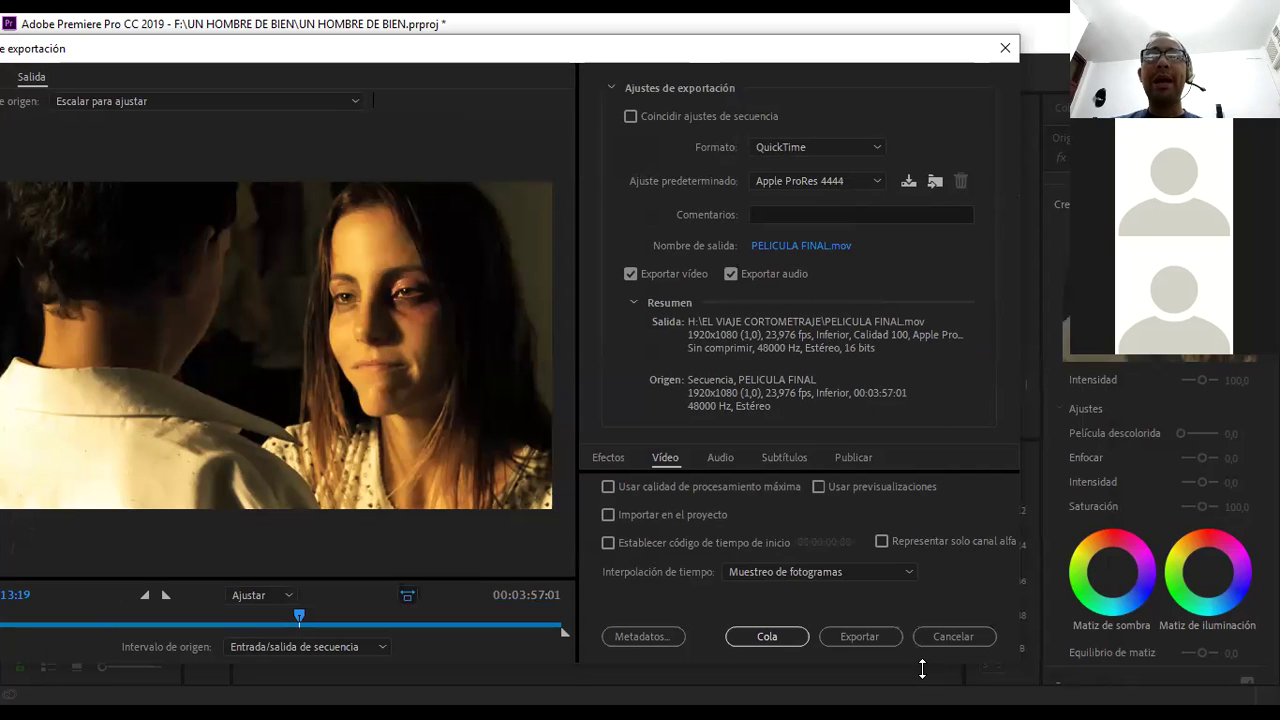
- Enlarge the Export Settings window and set the video codec to Apple ProRes 4444
{"action": "left_click_drag", "start_coordinate": [922, 669], "coordinate": [920, 691]}
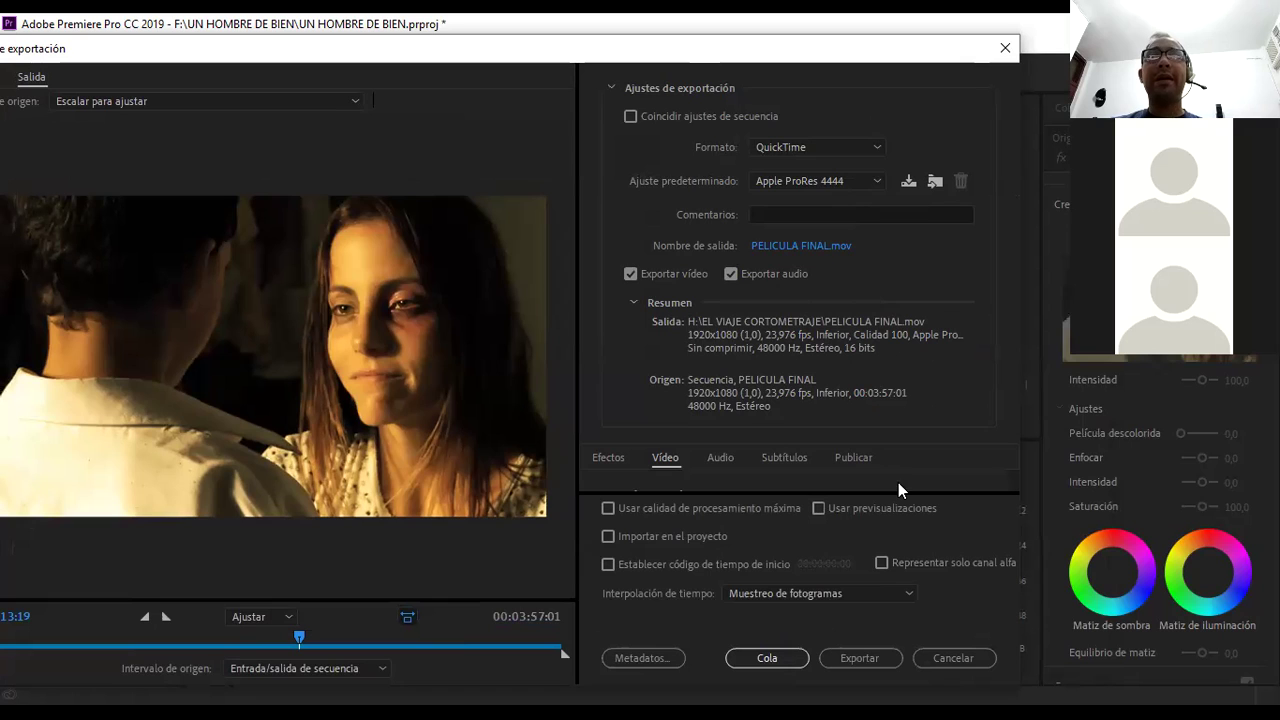
{"action": "scroll", "coordinate": [898, 484], "scroll_direction": "up", "scroll_amount": 2}
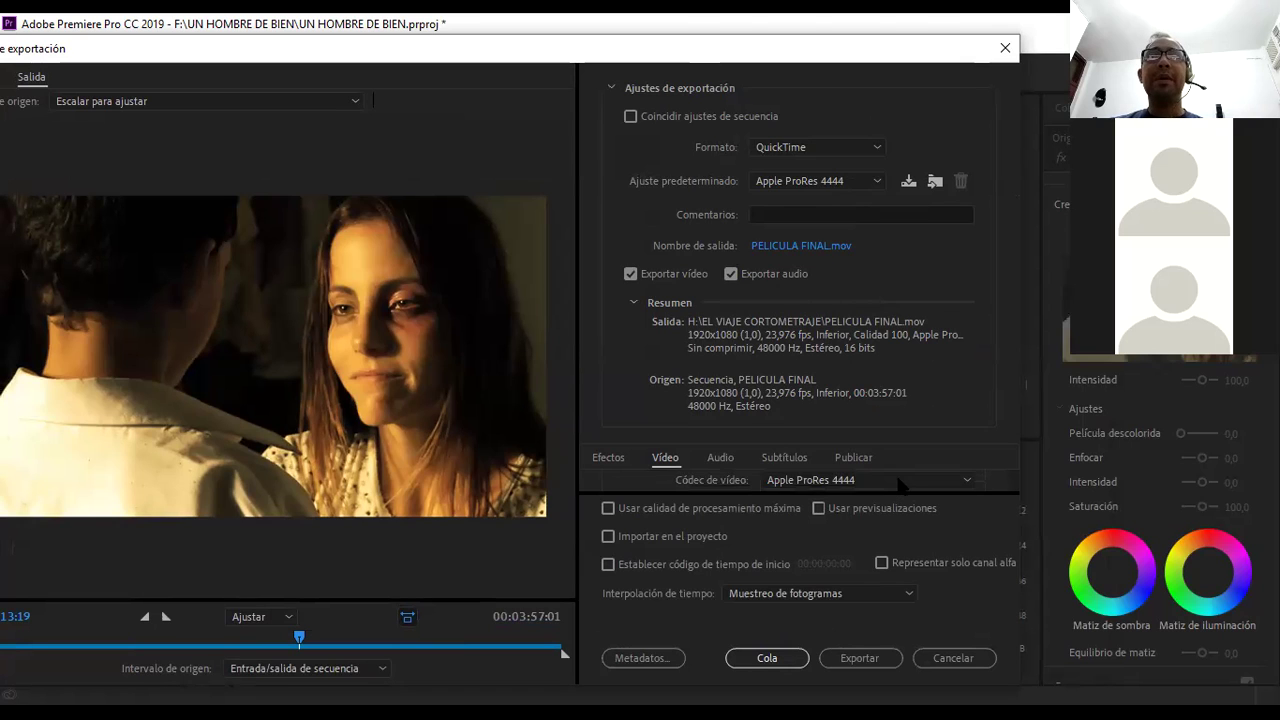
{"action": "scroll", "coordinate": [905, 482], "scroll_direction": "down", "scroll_amount": 3}
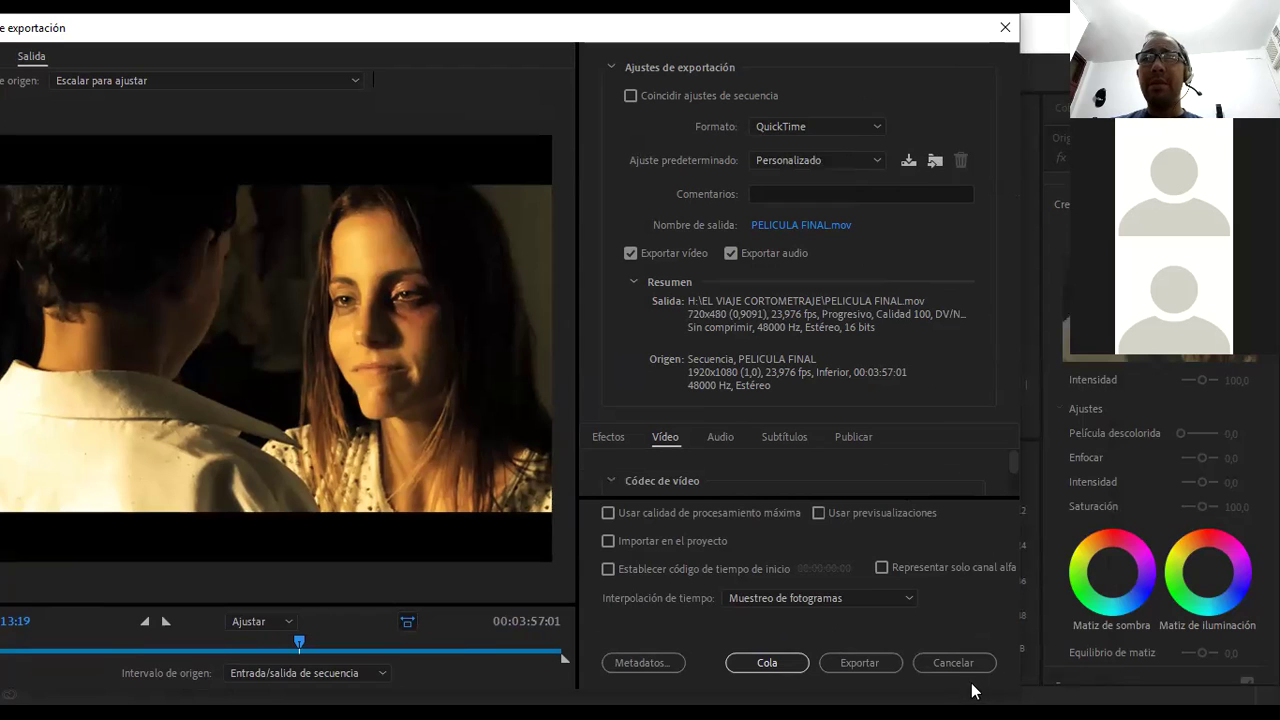
{"action": "left_click_drag", "start_coordinate": [970, 690], "coordinate": [970, 702]}
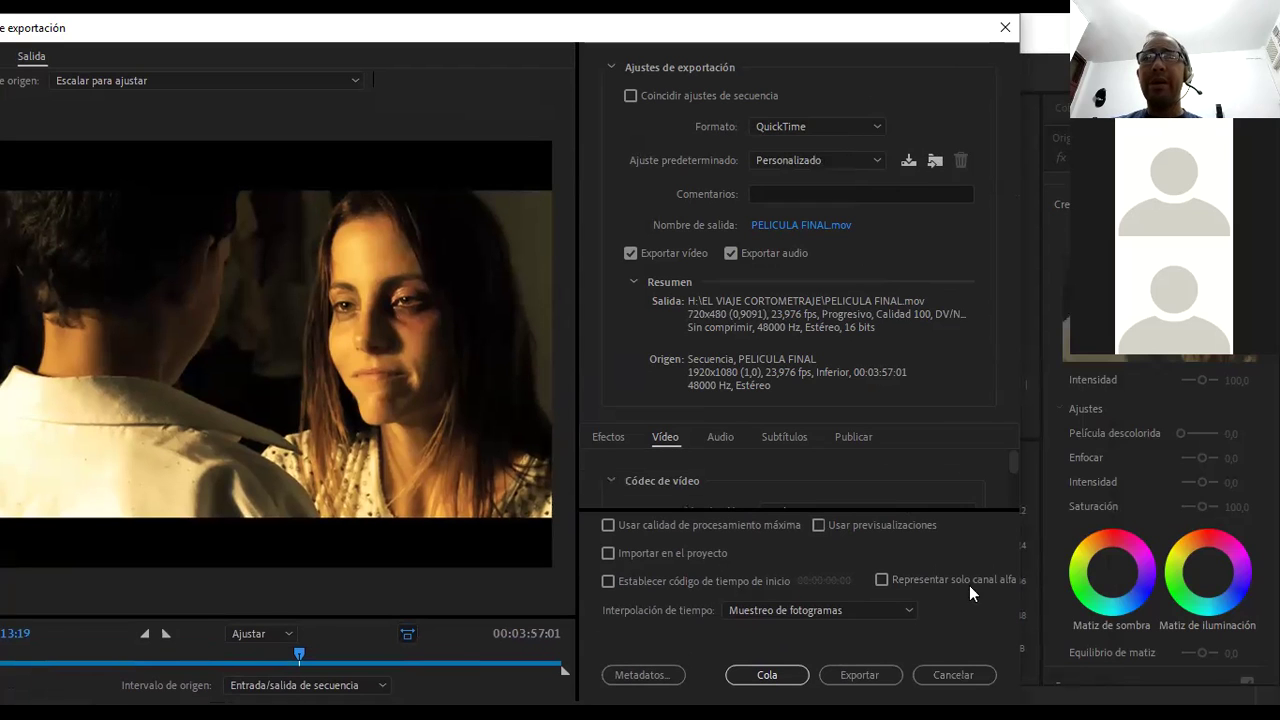
{"action": "scroll", "coordinate": [1010, 458], "scroll_direction": "down", "scroll_amount": 3}
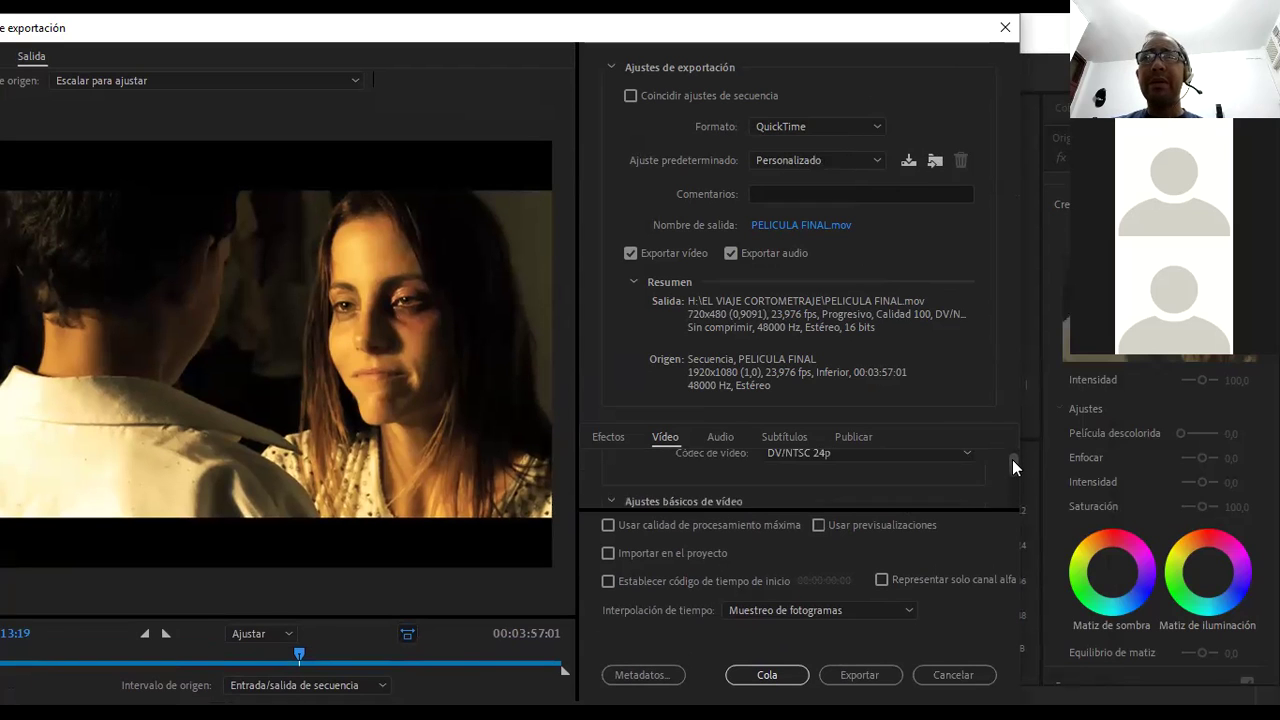
{"action": "left_click", "coordinate": [896, 453]}
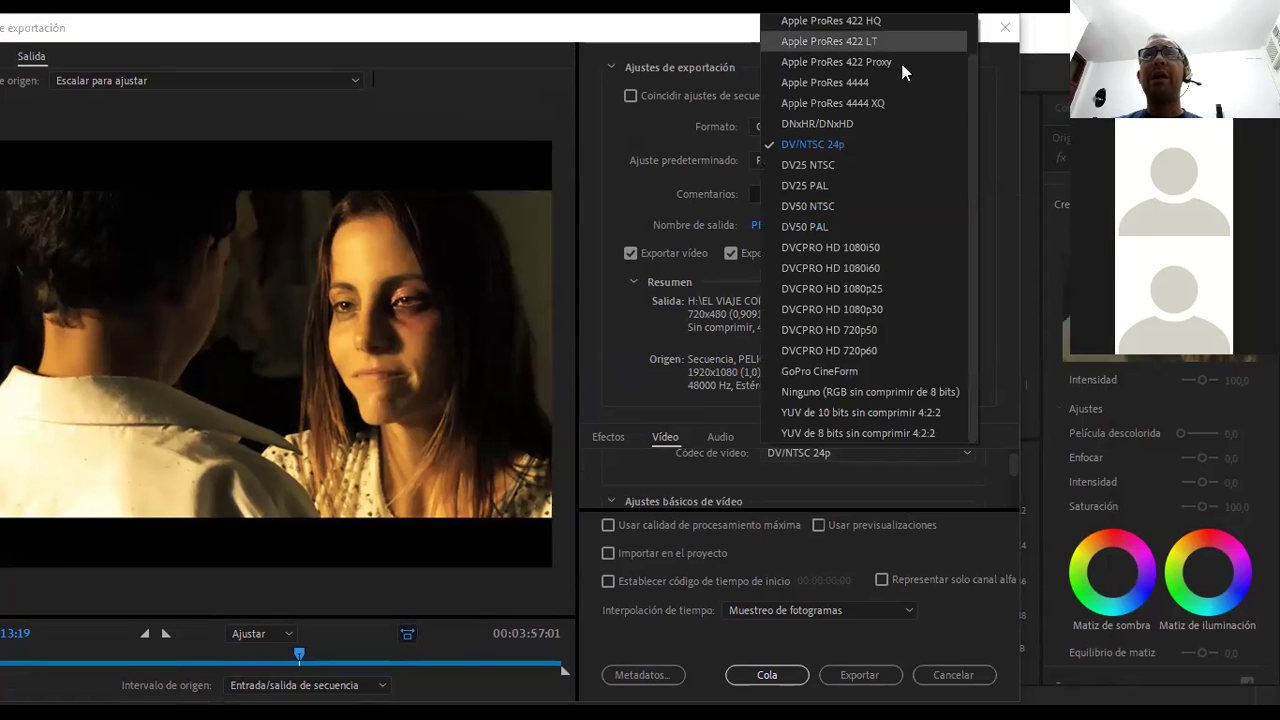
{"action": "left_click", "coordinate": [864, 127]}
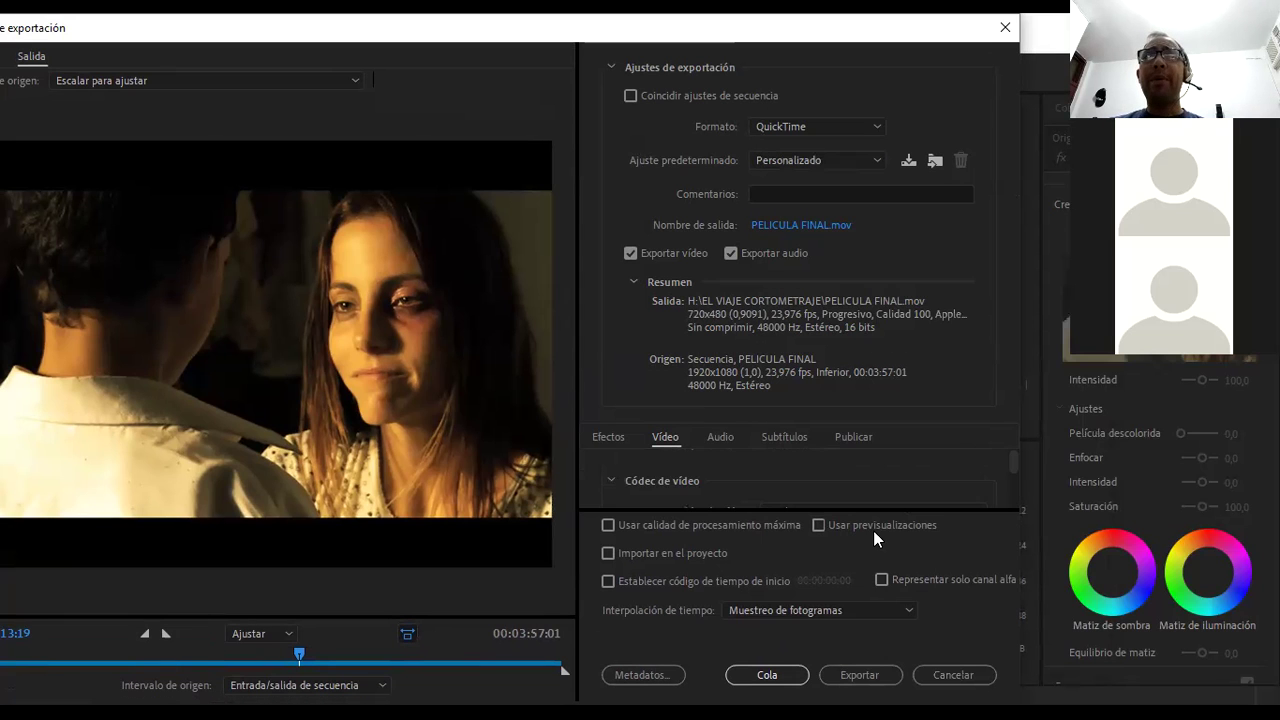
- Enable frame size editing and enter width 2048 and height 1080
{"action": "scroll", "coordinate": [1018, 471], "scroll_direction": "down", "scroll_amount": 1}
{"action": "scroll", "coordinate": [1018, 469], "scroll_direction": "up", "scroll_amount": 1}
{"action": "scroll", "coordinate": [1018, 465], "scroll_direction": "down", "scroll_amount": 3}
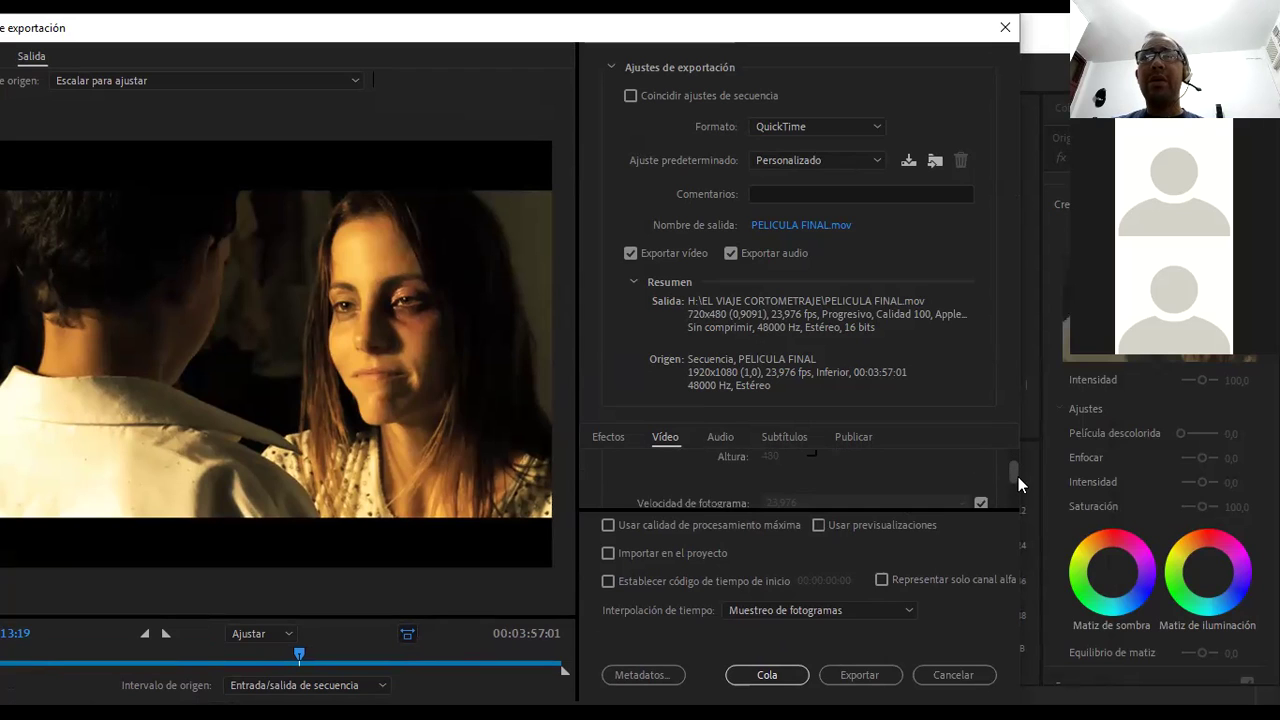
{"action": "scroll", "coordinate": [1018, 481], "scroll_direction": "down", "scroll_amount": 1}
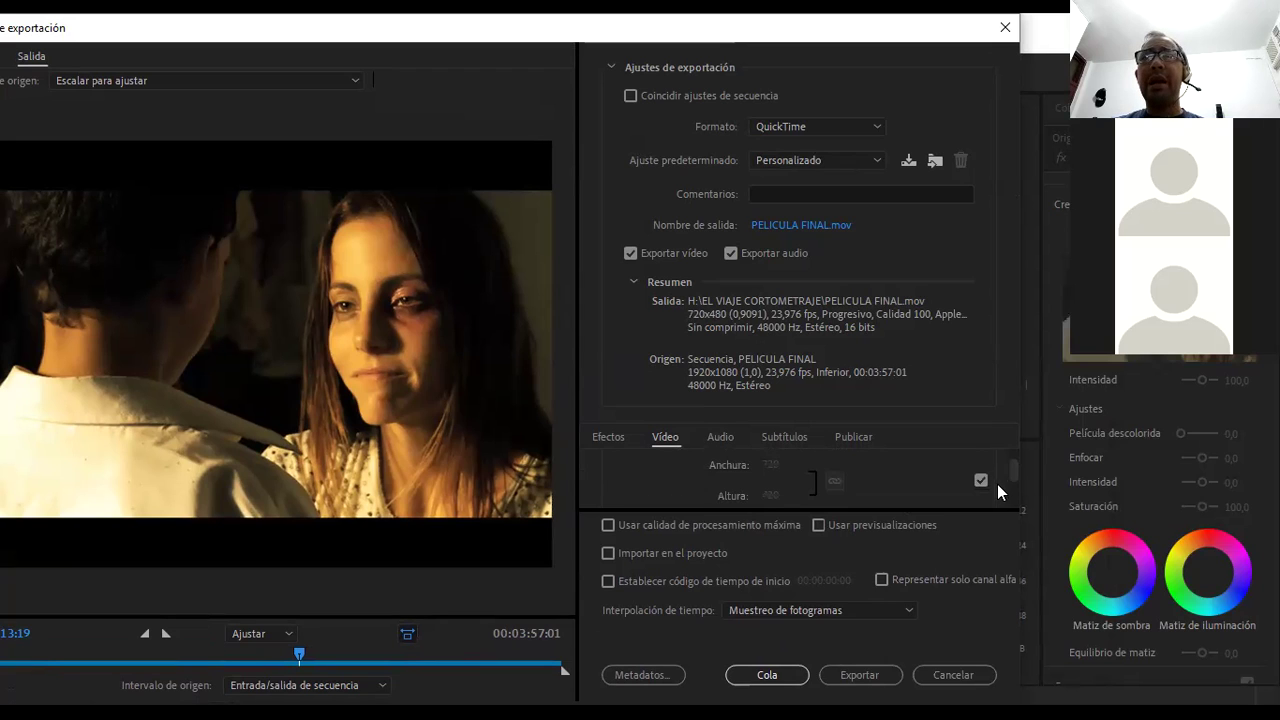
{"action": "left_click", "coordinate": [981, 480]}
{"action": "left_click", "coordinate": [775, 465]}
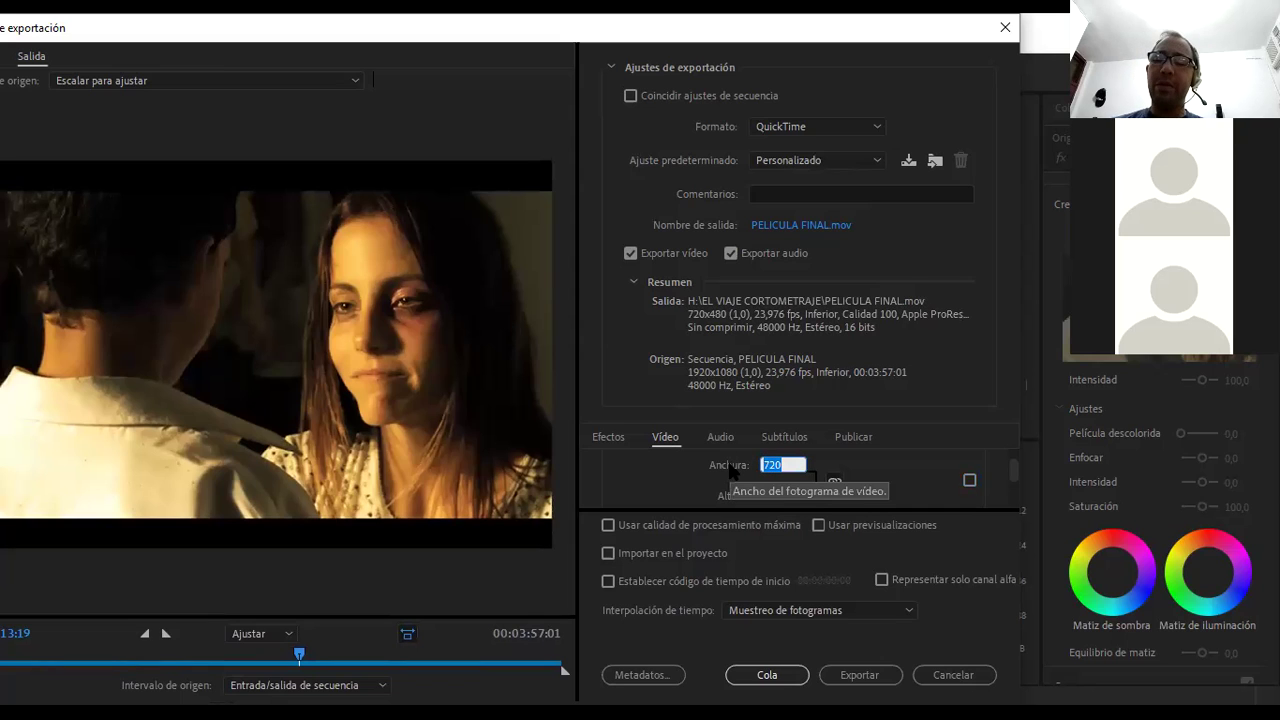
{"action": "type", "text": "2048"}
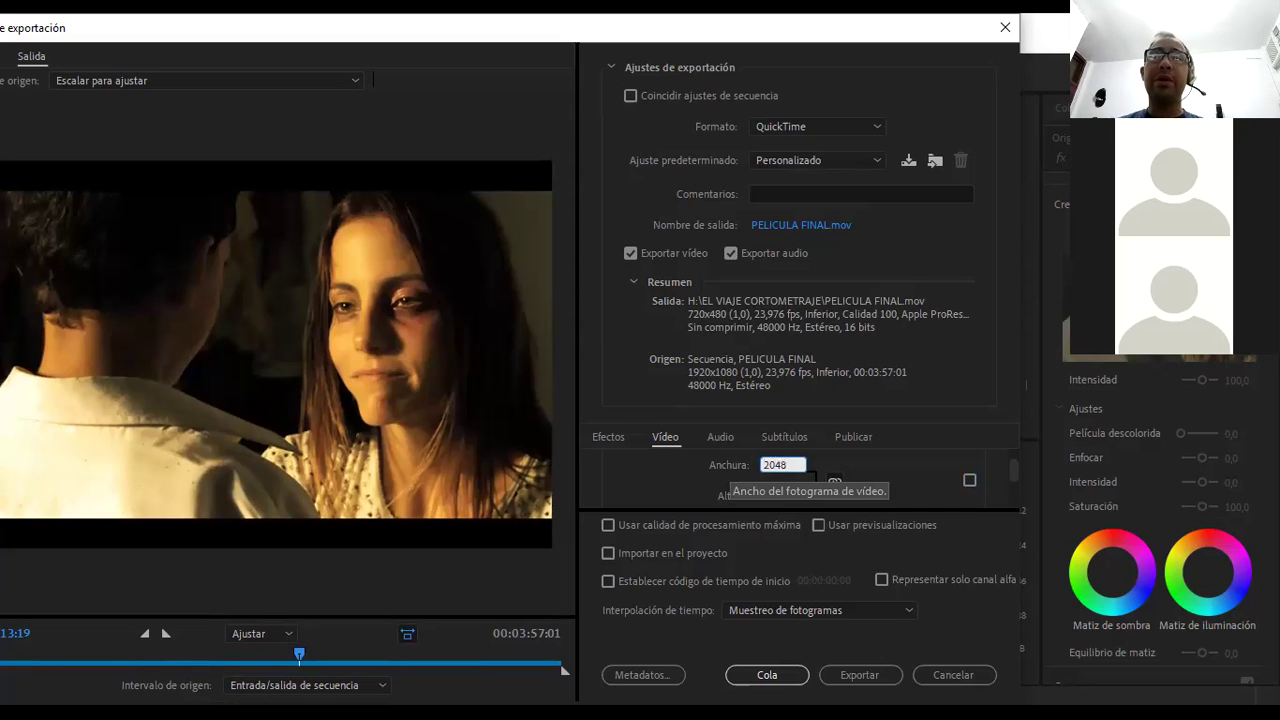
{"action": "key", "text": "Return"}
{"action": "left_click", "coordinate": [783, 492]}
{"action": "type", "text": "1080"}
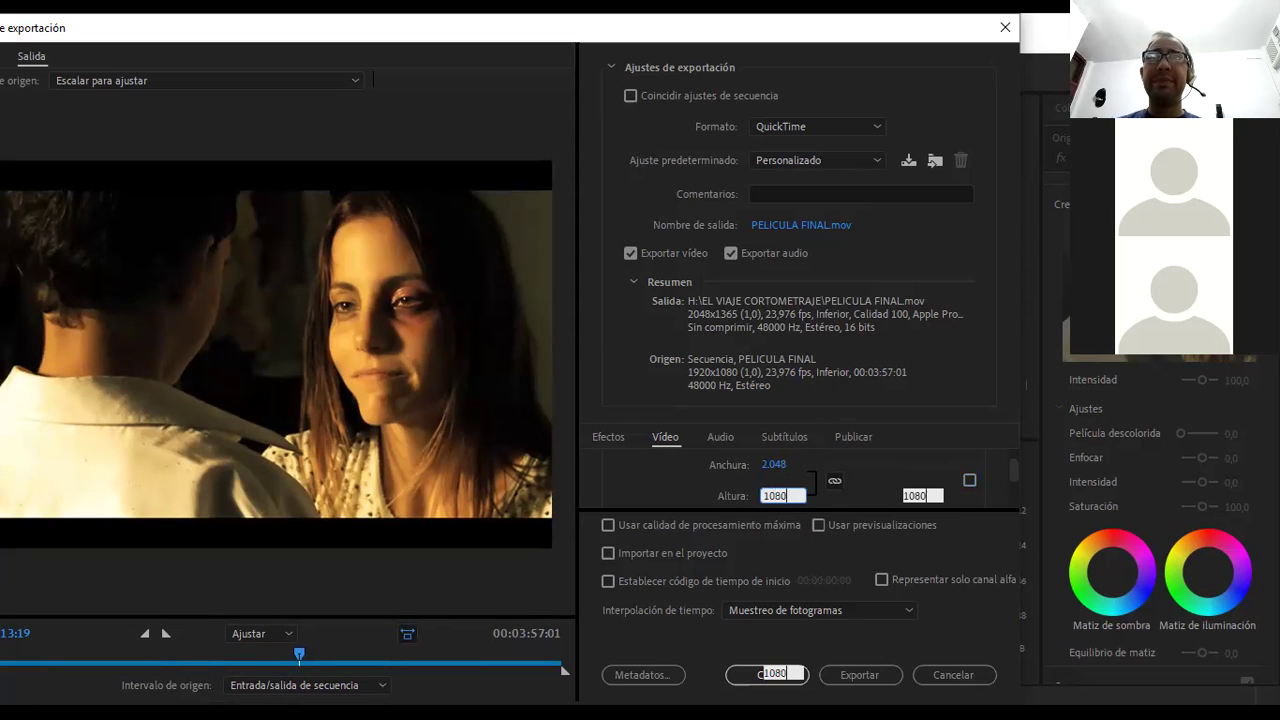
{"action": "key", "text": "Return"}
- Unlink width and height and re-enter width 2048 for a 2048x1080 frame
{"action": "left_click", "coordinate": [833, 482]}
{"action": "left_click", "coordinate": [783, 465]}
{"action": "type", "text": "2048"}
{"action": "key", "text": "Return"}
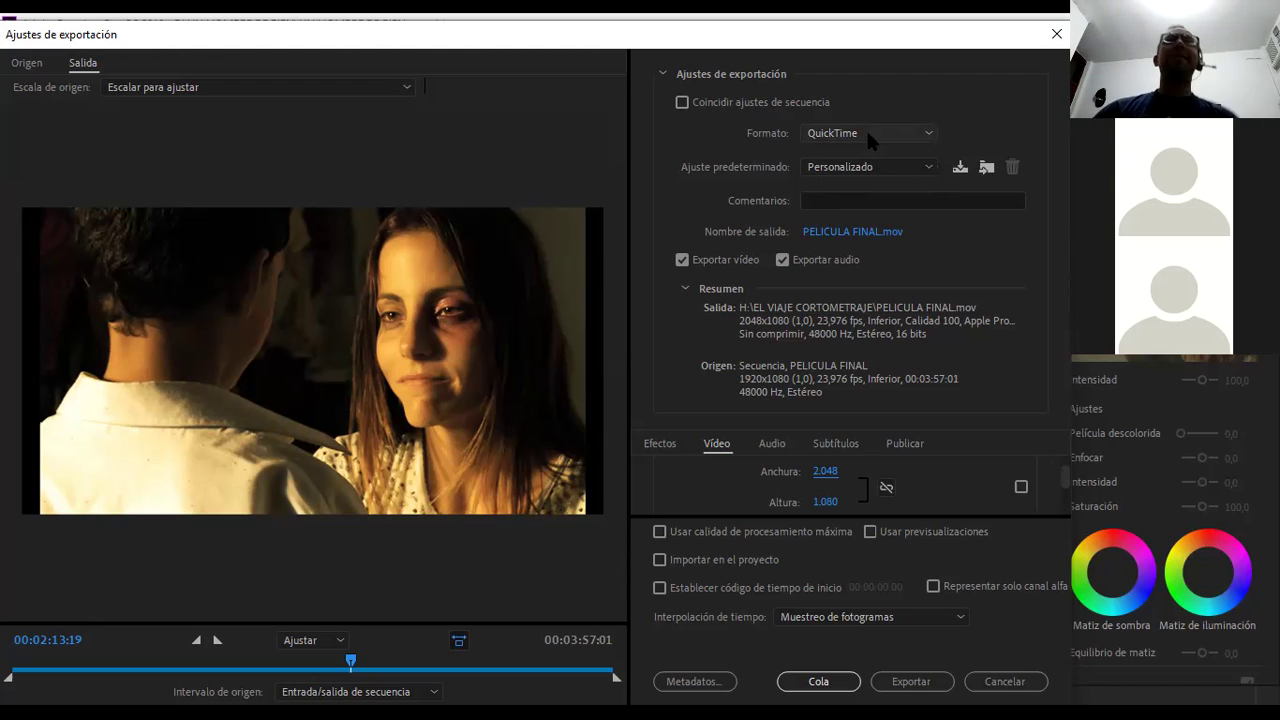
- Switch the format to H.264 and pick the YouTube 1080p Full HD preset for PELICULA FINAL.mp4
{"action": "left_click", "coordinate": [867, 136]}
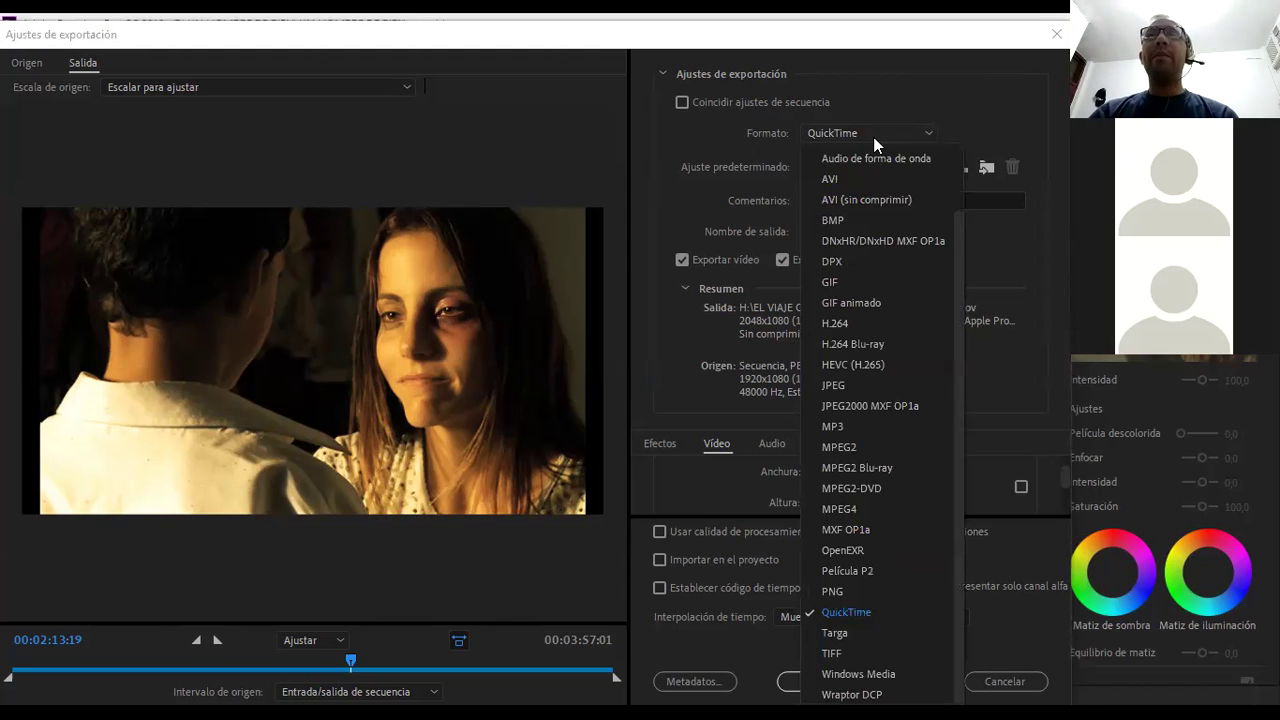
{"action": "left_click", "coordinate": [904, 362]}
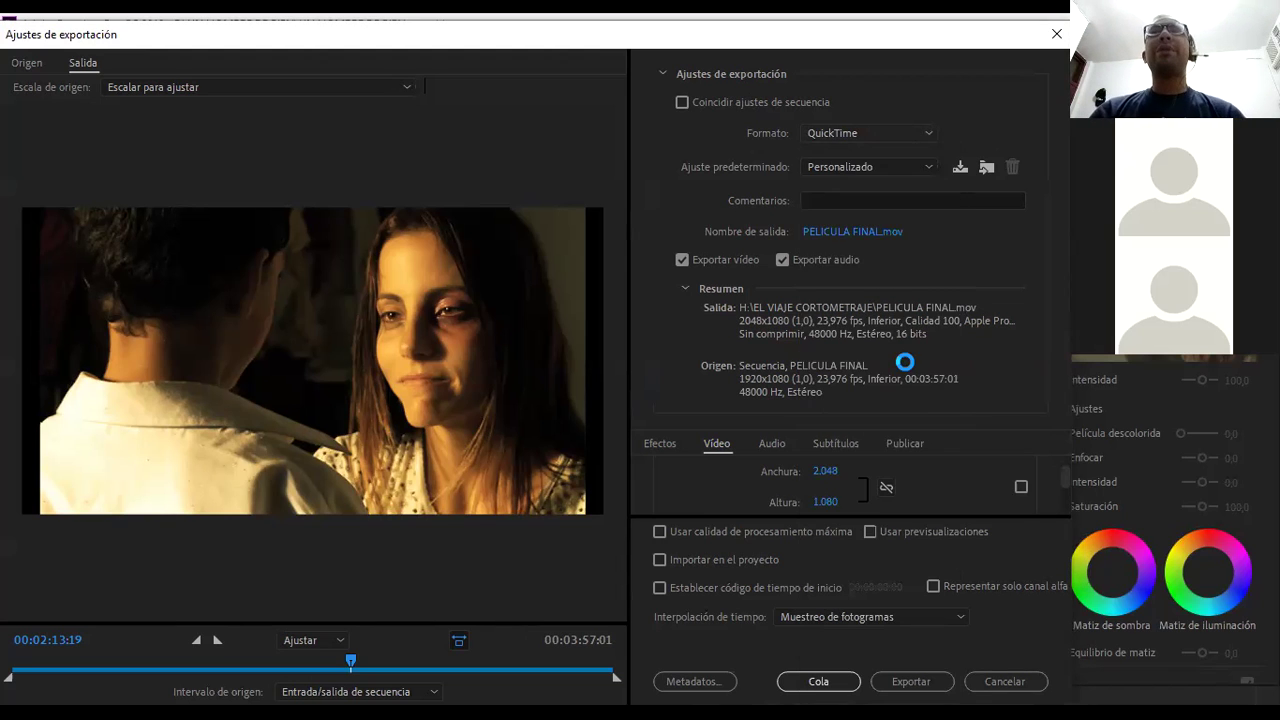
{"action": "left_click", "coordinate": [890, 169]}
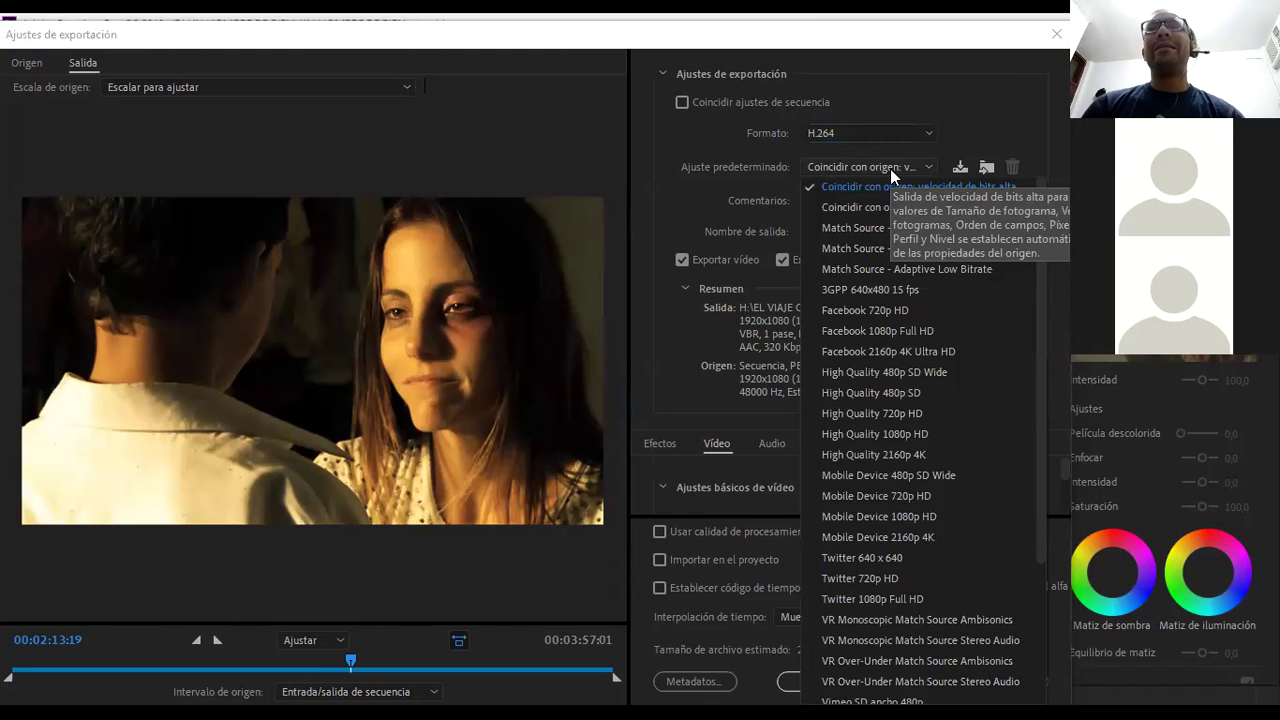
{"action": "scroll", "coordinate": [886, 368], "scroll_direction": "down", "scroll_amount": 3}
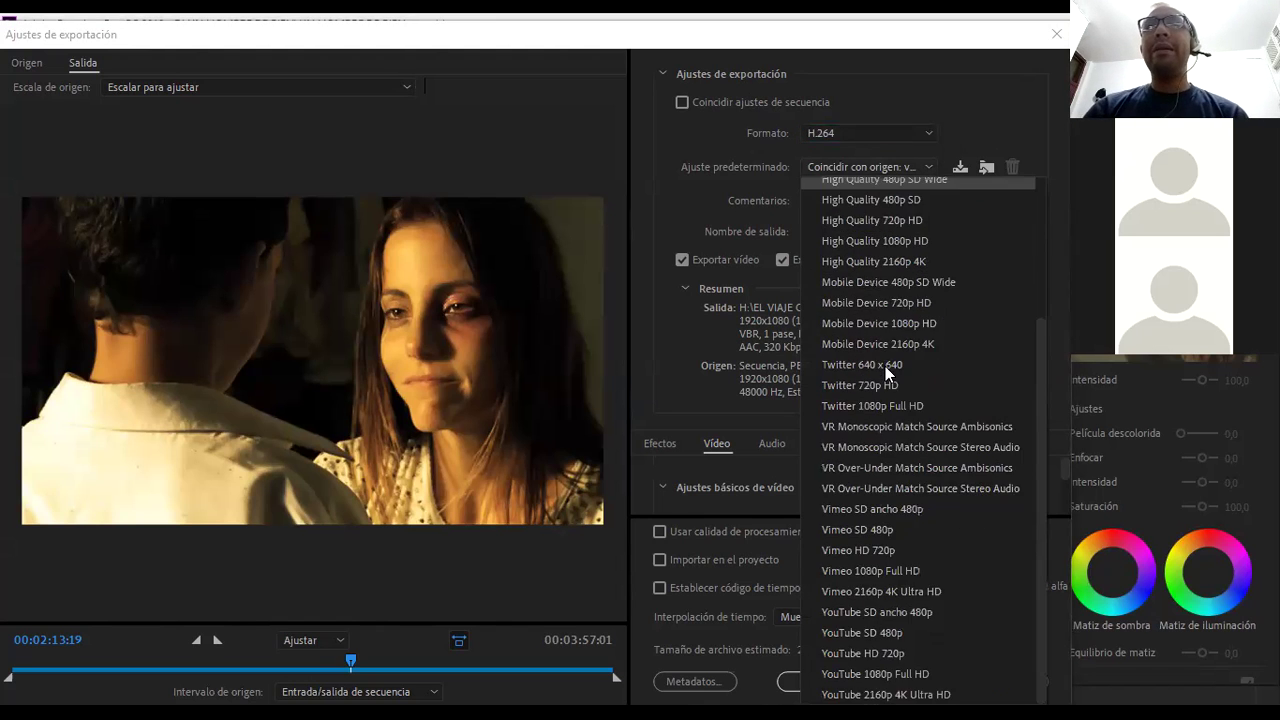
{"action": "scroll", "coordinate": [885, 366], "scroll_direction": "up", "scroll_amount": 3}
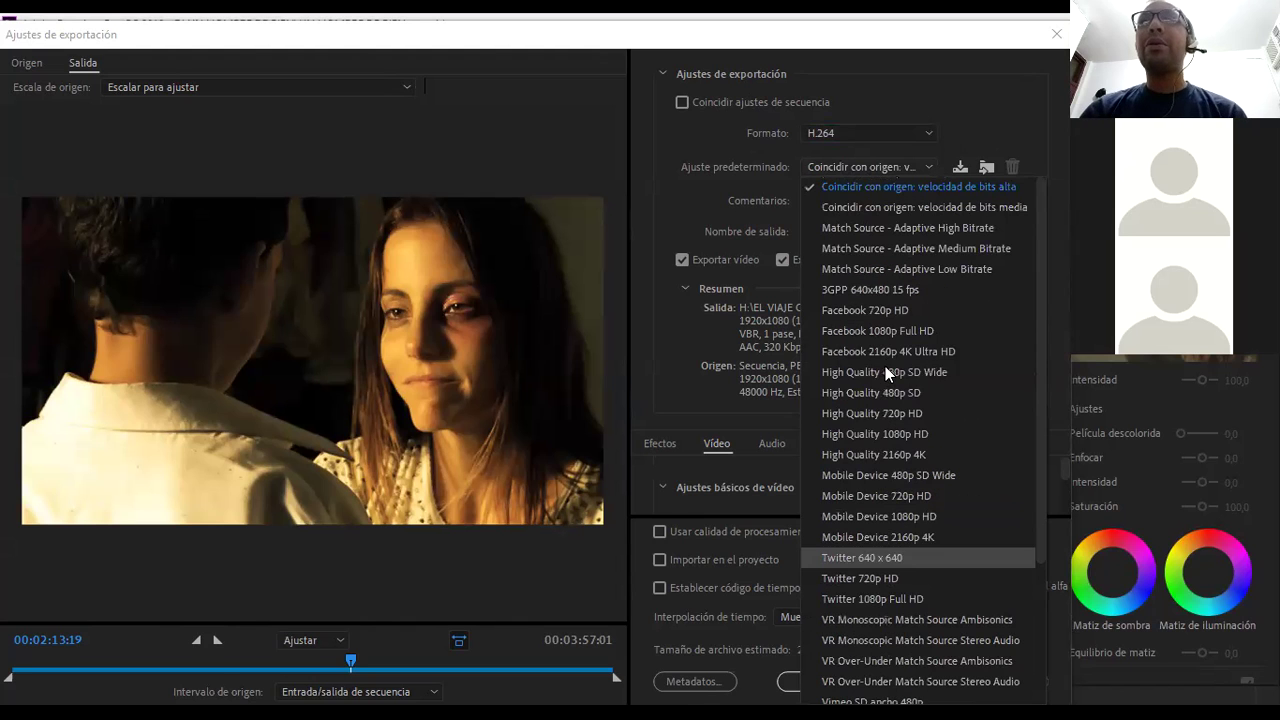
{"action": "scroll", "coordinate": [885, 366], "scroll_direction": "down", "scroll_amount": 3}
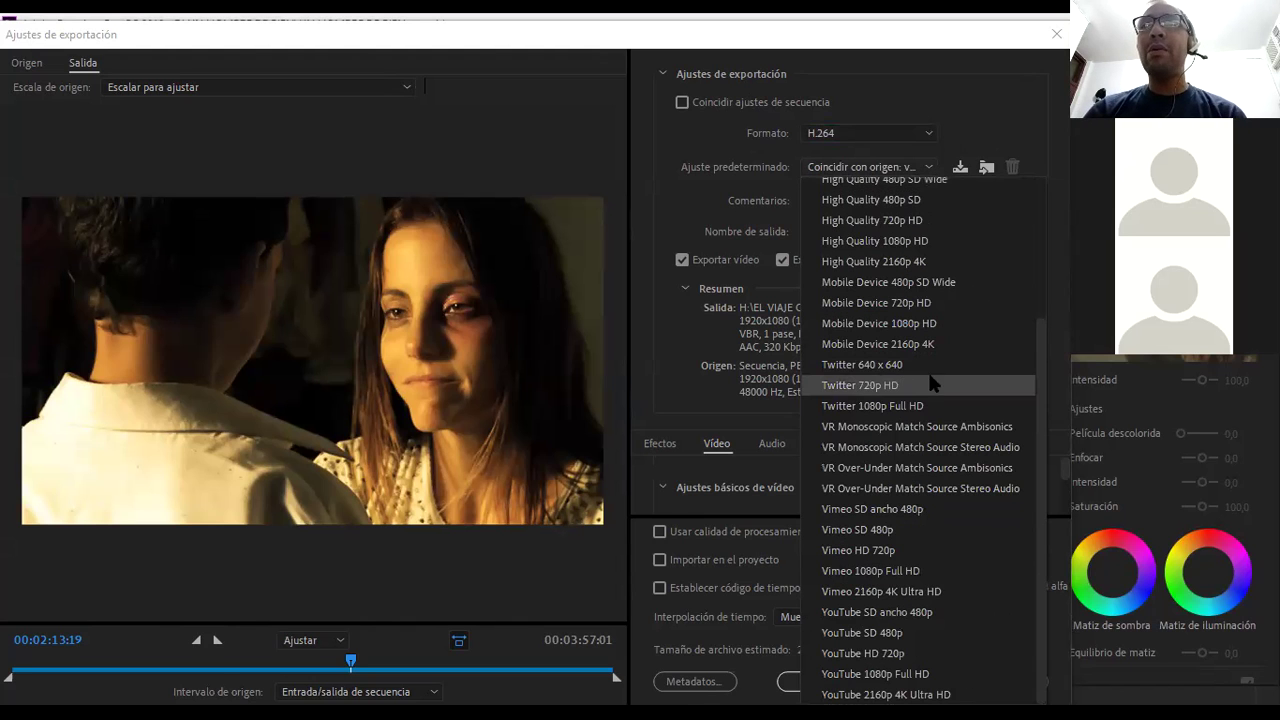
{"action": "left_click", "coordinate": [846, 676]}
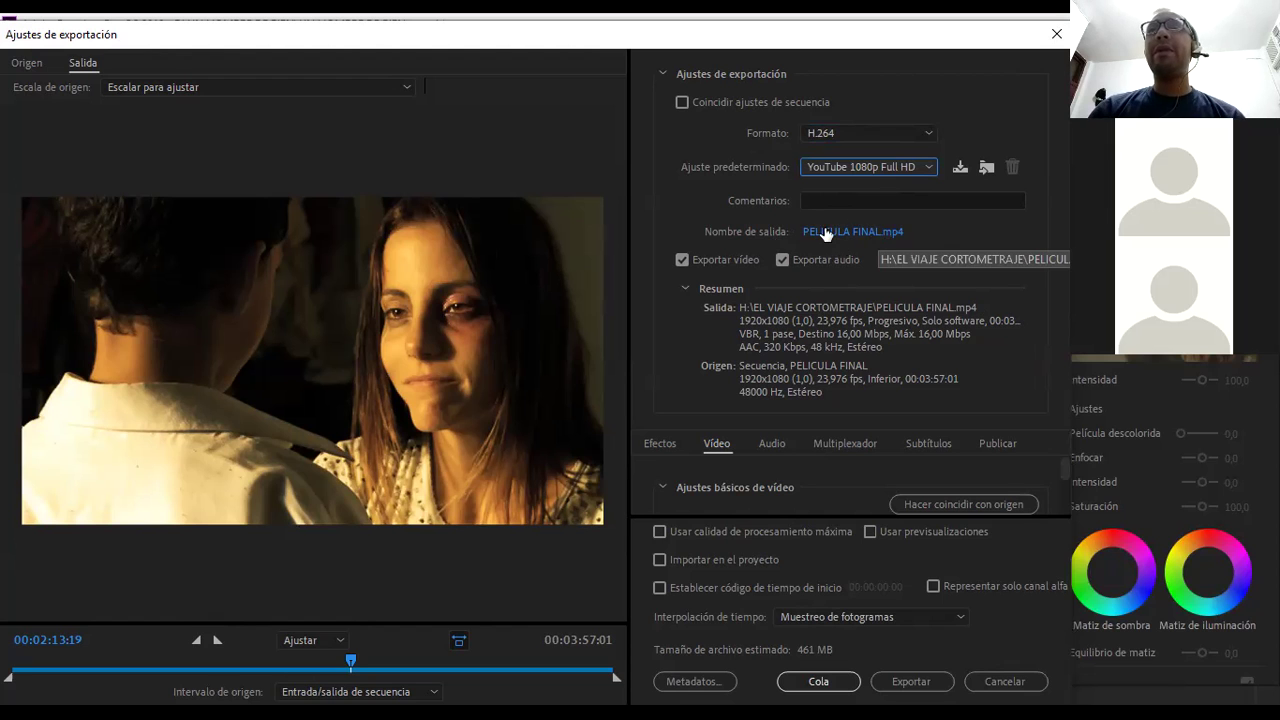
{"action": "left_click", "coordinate": [838, 236]}
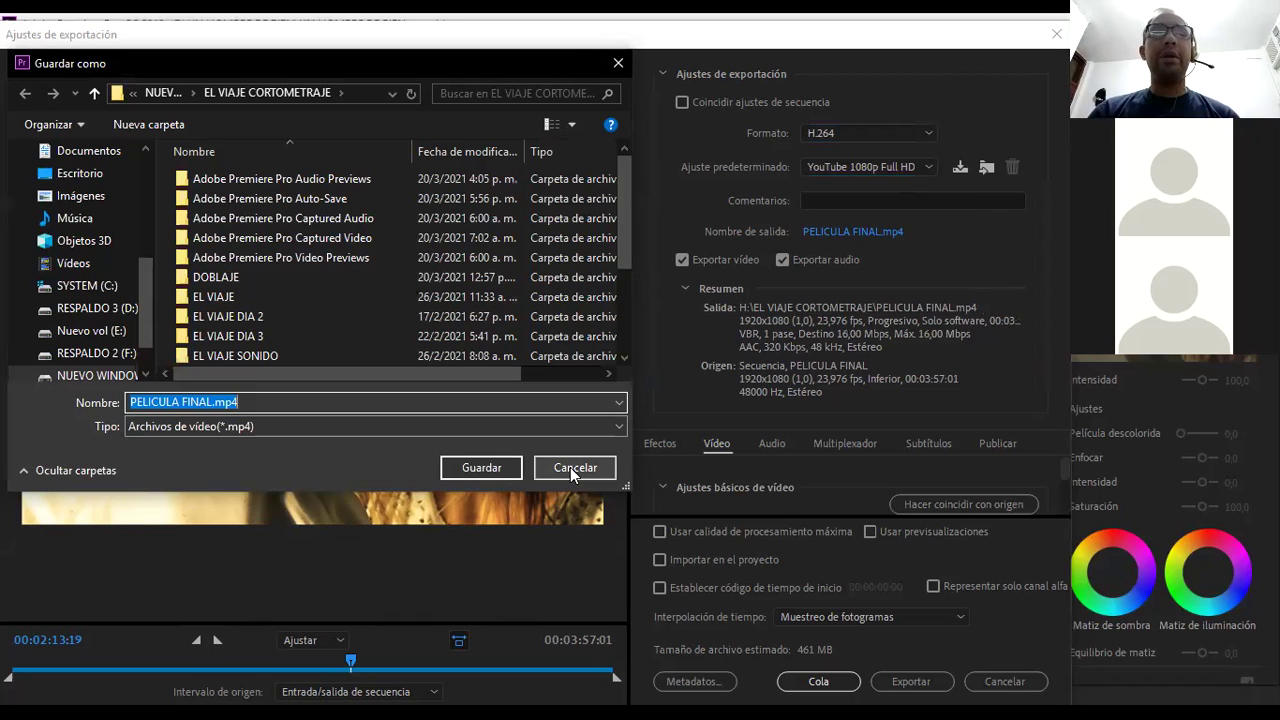
{"action": "left_click", "coordinate": [570, 467]}
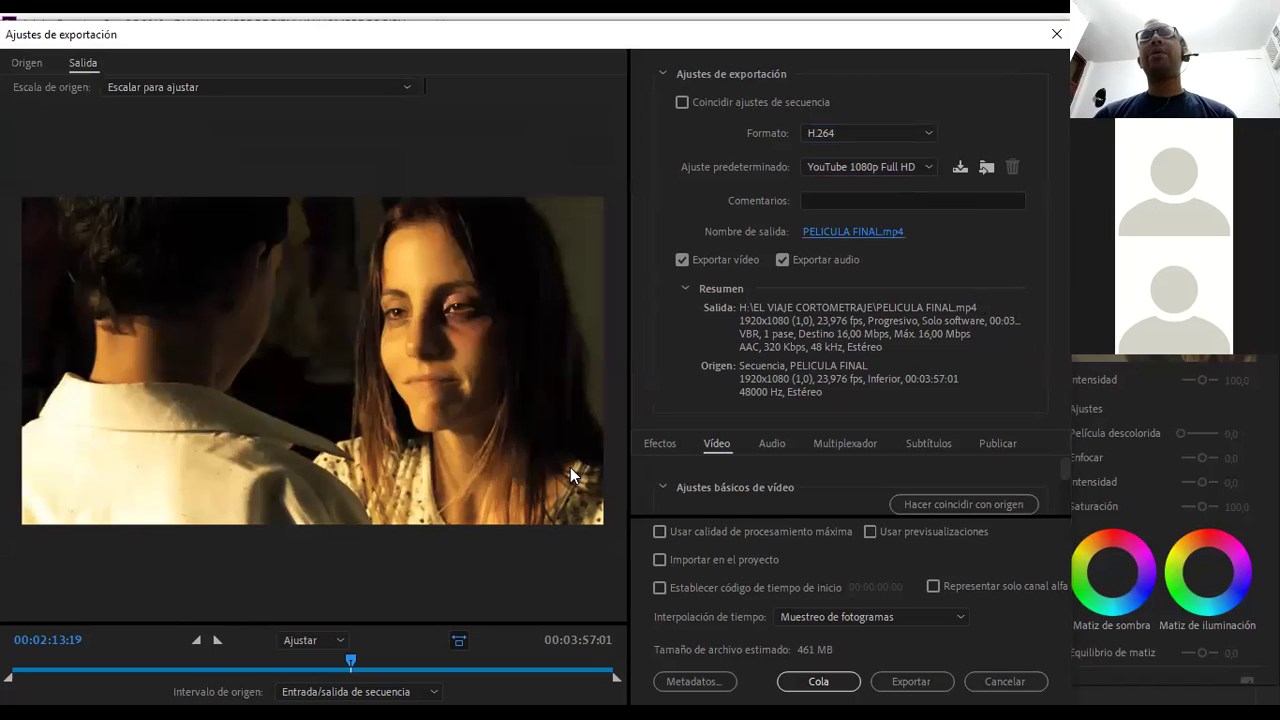
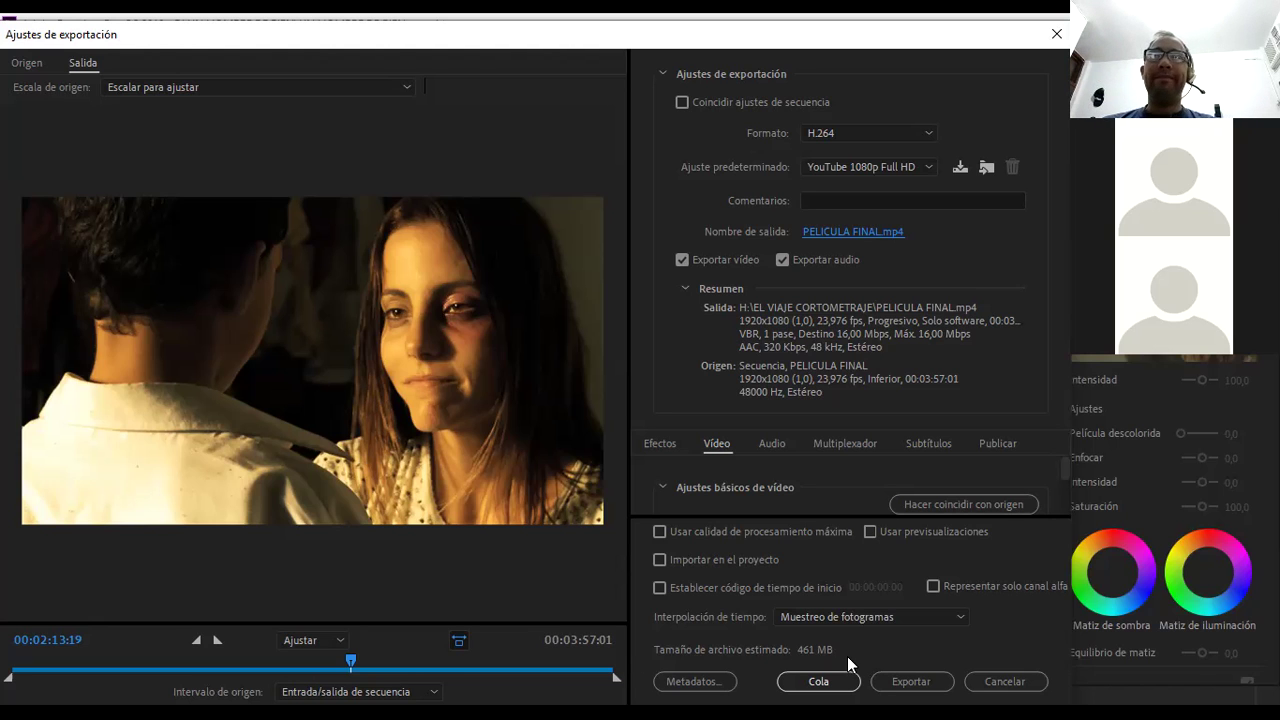
- Change the export format from H.264 to QuickTime, saving as PELICULA FINAL.mov
{"action": "left_click", "coordinate": [870, 133]}
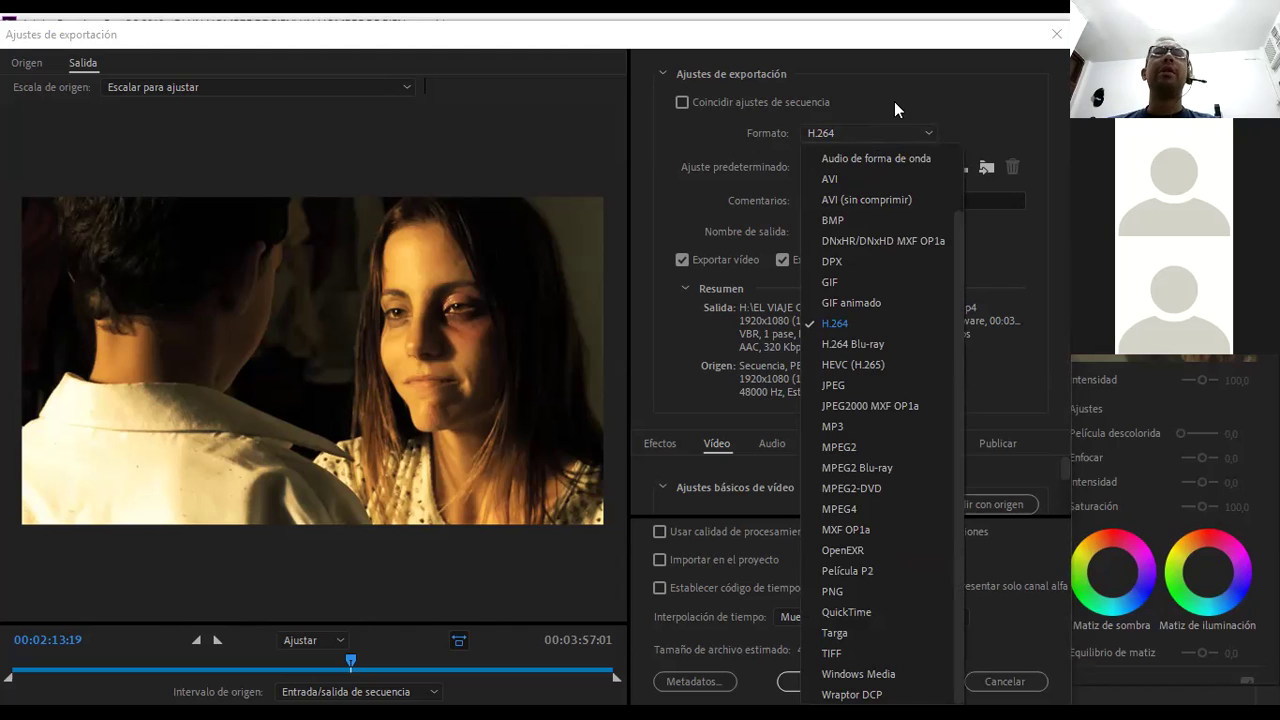
{"action": "left_click", "coordinate": [894, 101]}
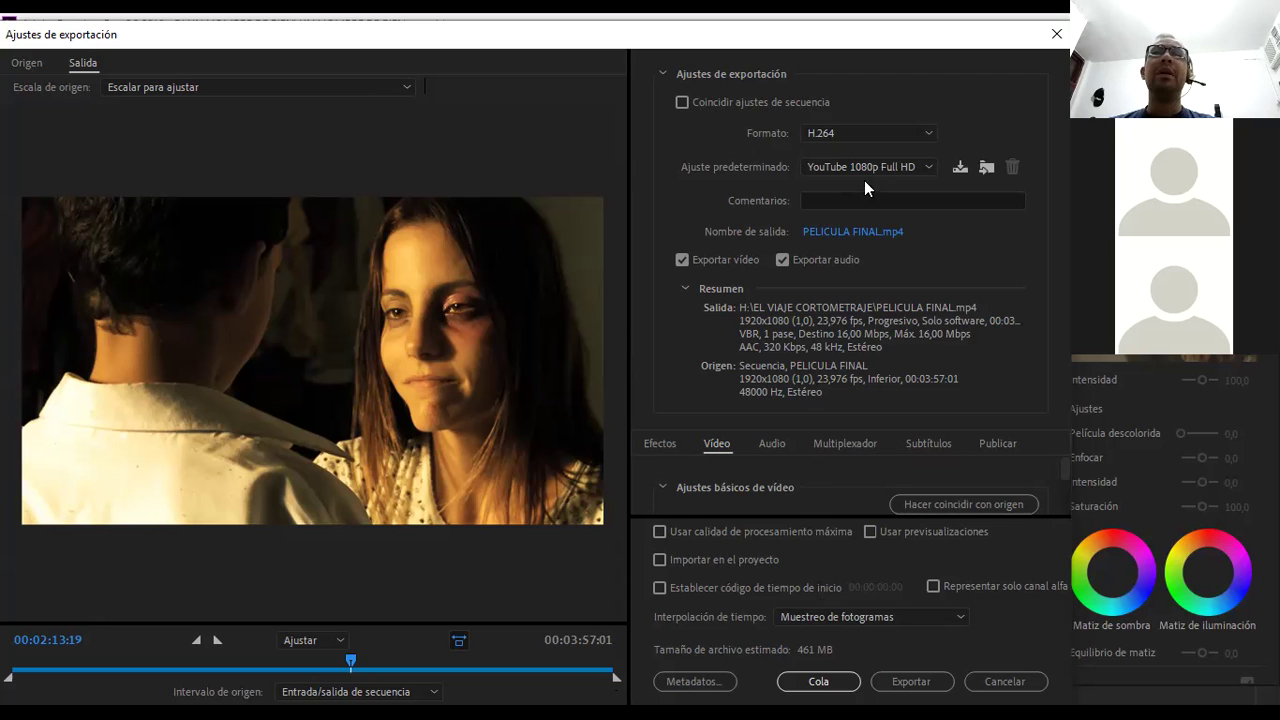
{"action": "left_click", "coordinate": [868, 130]}
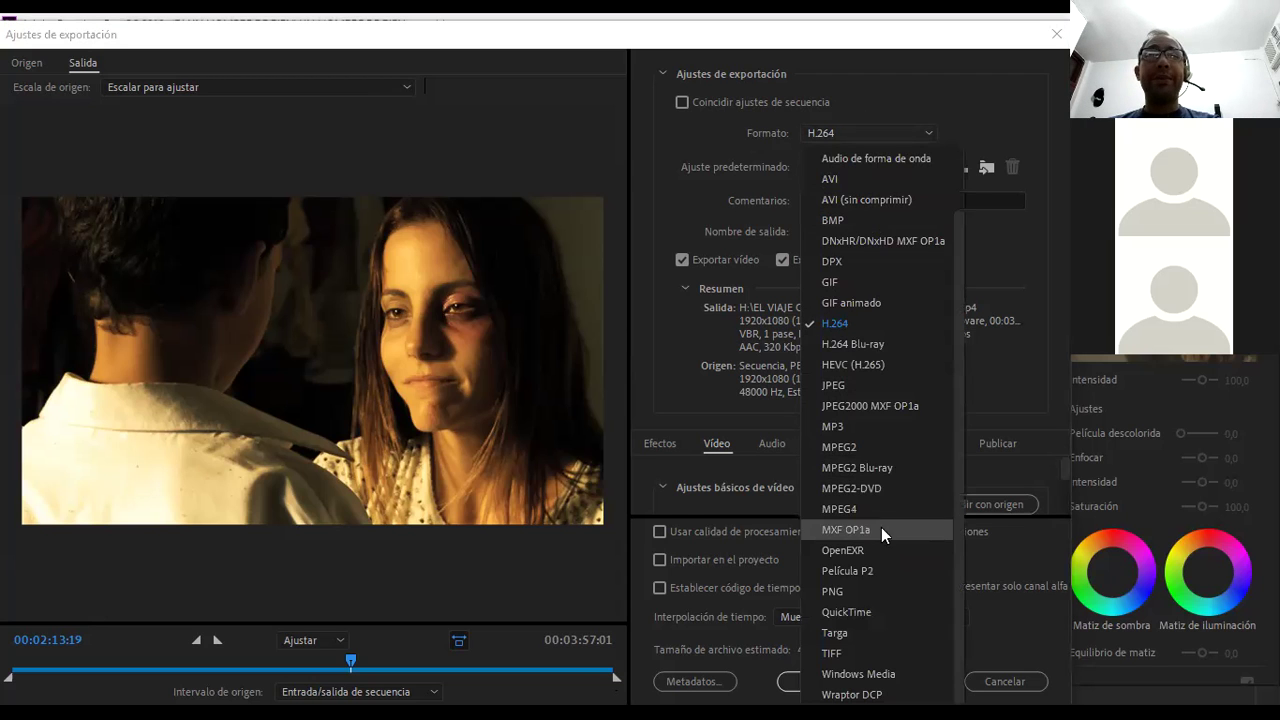
{"action": "left_click", "coordinate": [855, 610]}
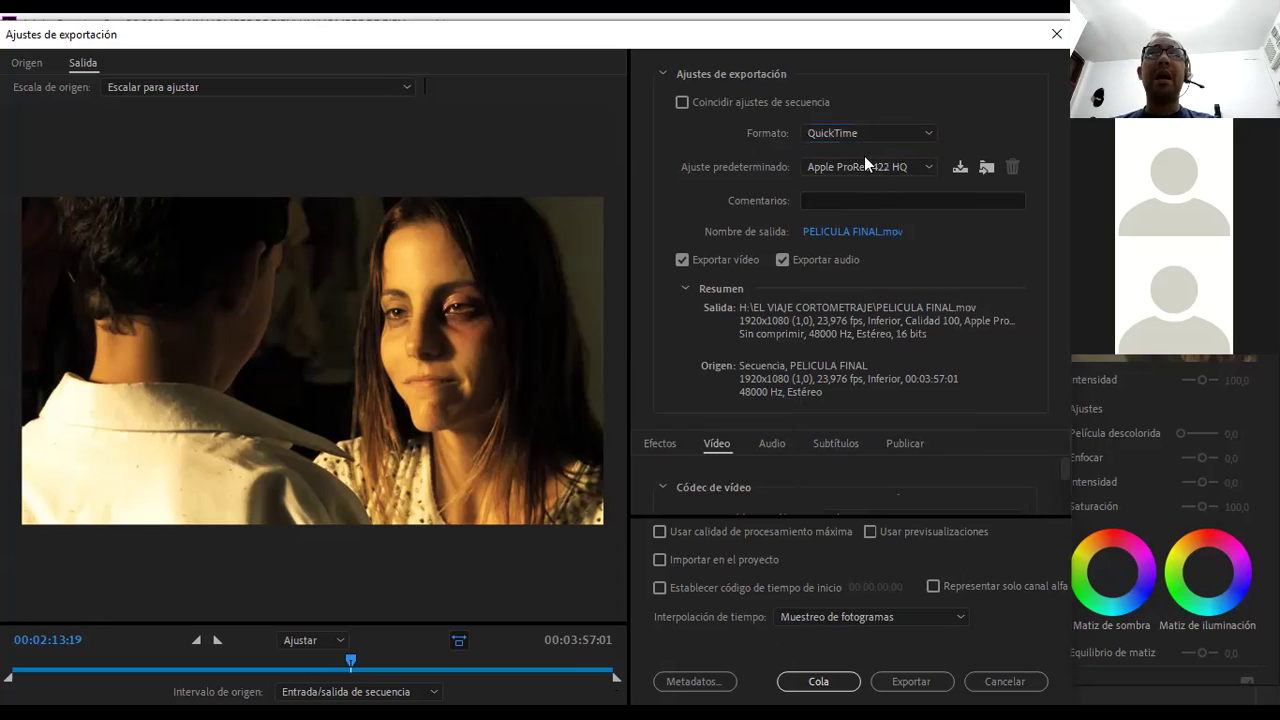
- Choose the Apple ProRes 4444 preset for the QuickTime export
{"action": "left_click", "coordinate": [868, 168]}
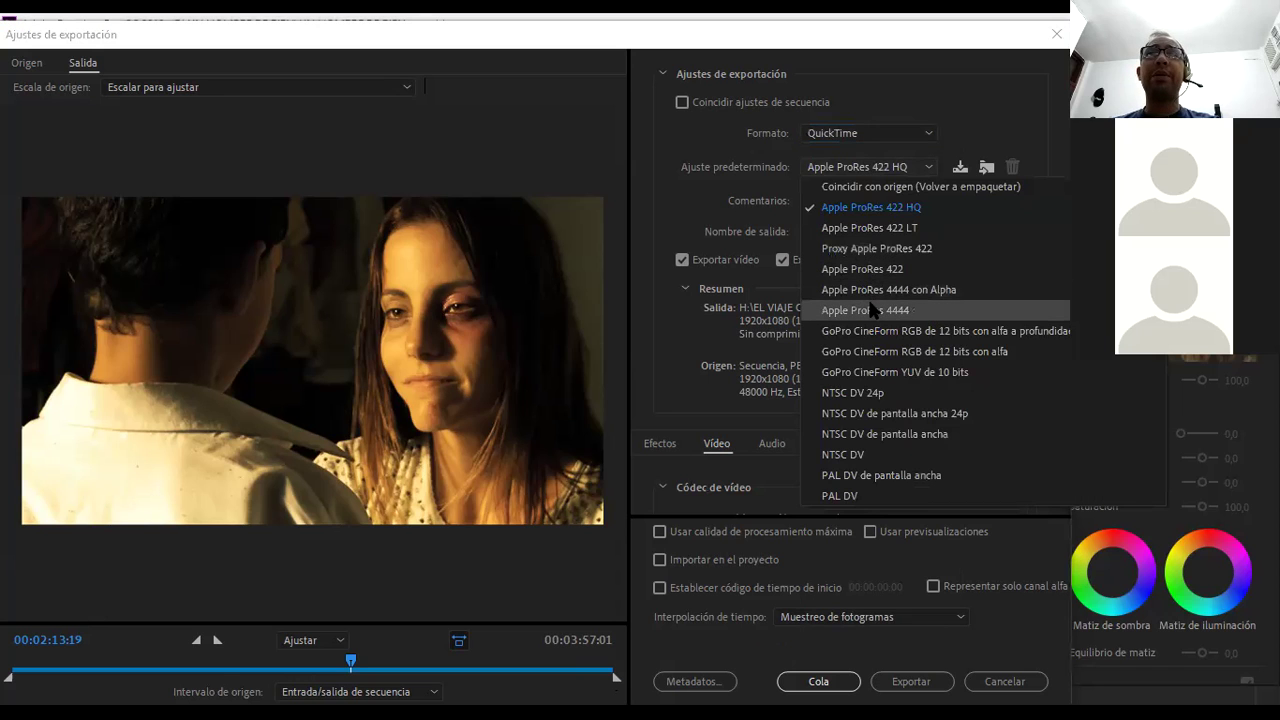
{"action": "left_click", "coordinate": [872, 311]}
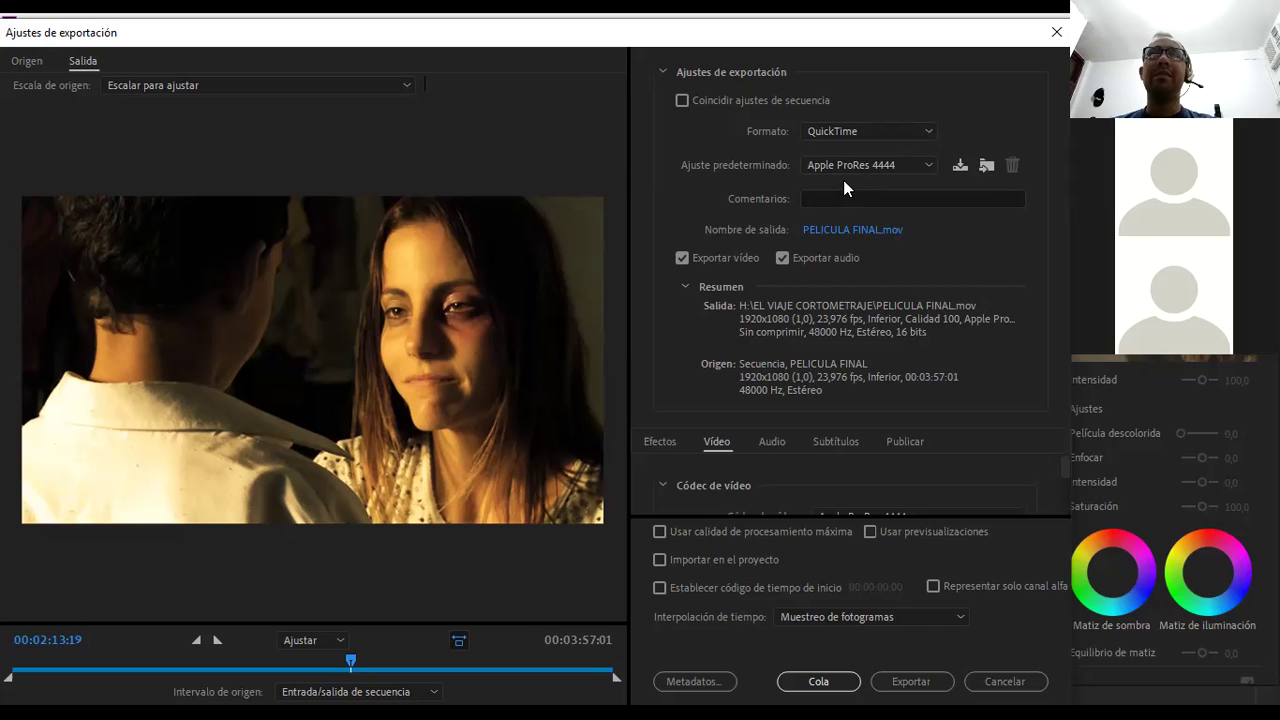
- Set Formato back to H.264 and pick the YouTube 1080p Full HD preset (about 461 MB)
{"action": "left_click", "coordinate": [851, 139]}
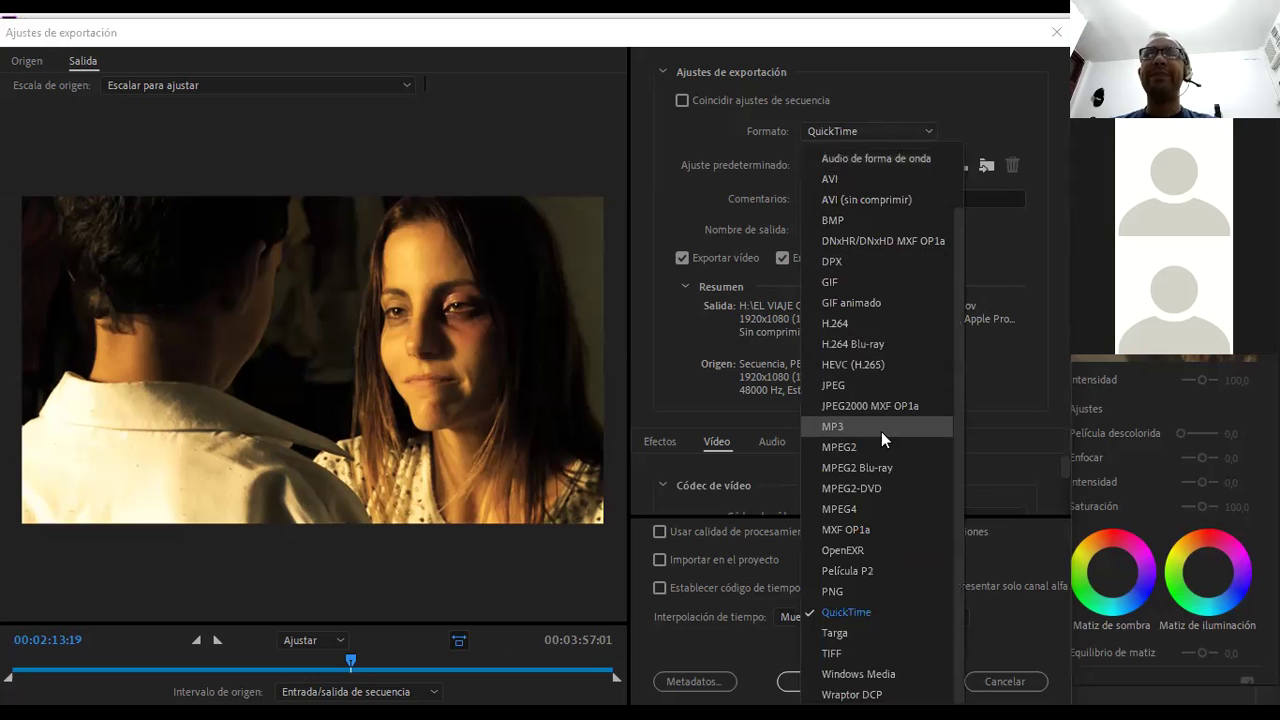
{"action": "scroll", "coordinate": [868, 338], "scroll_direction": "up", "scroll_amount": 1}
{"action": "scroll", "coordinate": [868, 338], "scroll_direction": "down", "scroll_amount": 1}
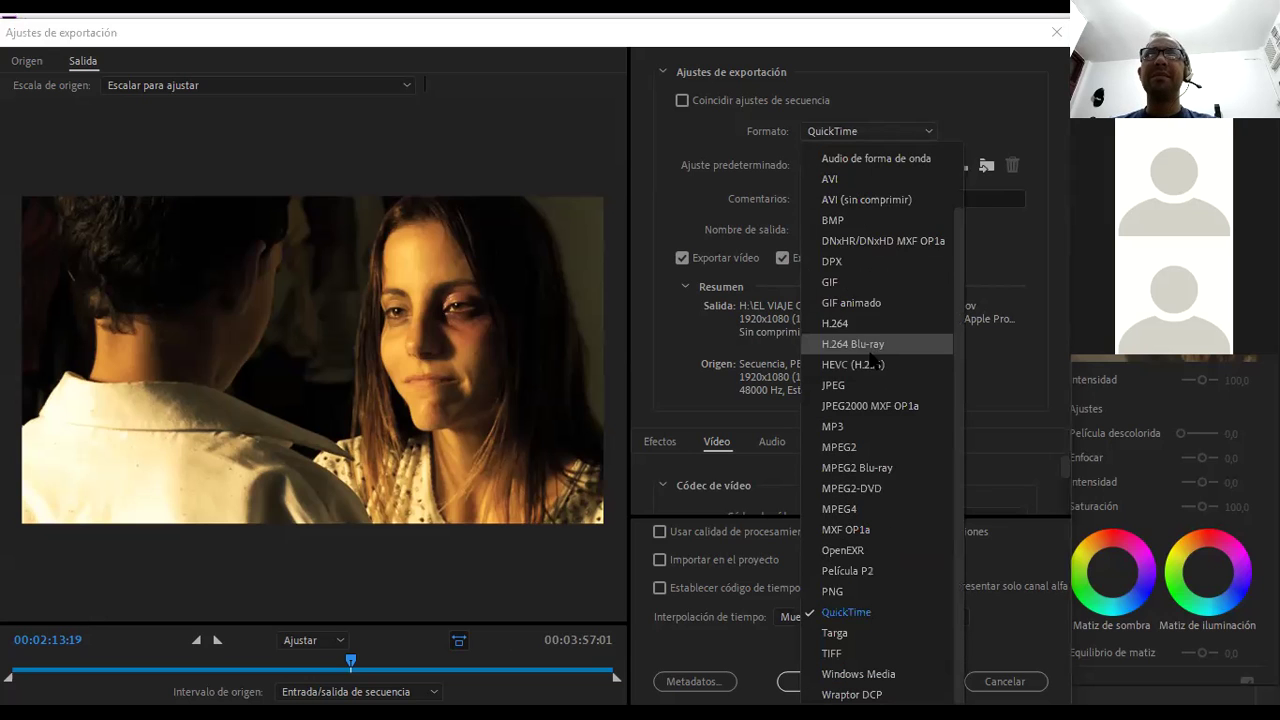
{"action": "left_click", "coordinate": [856, 324]}
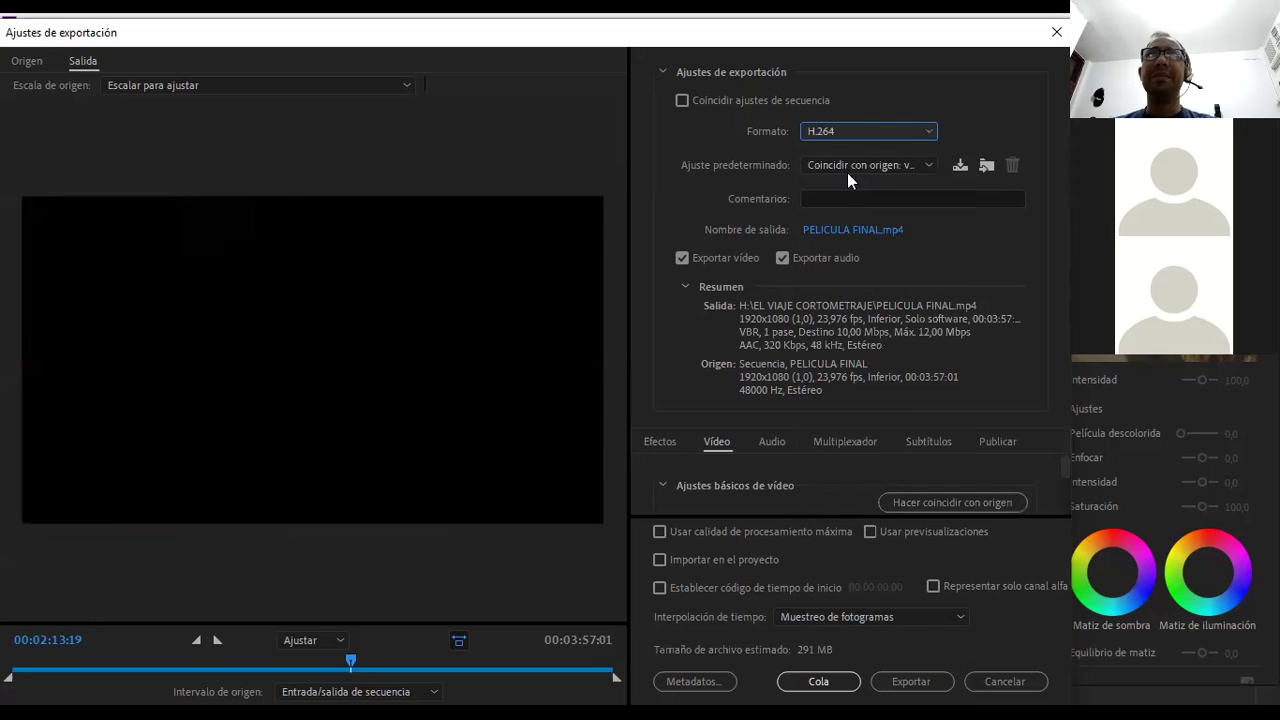
{"action": "left_click", "coordinate": [864, 165]}
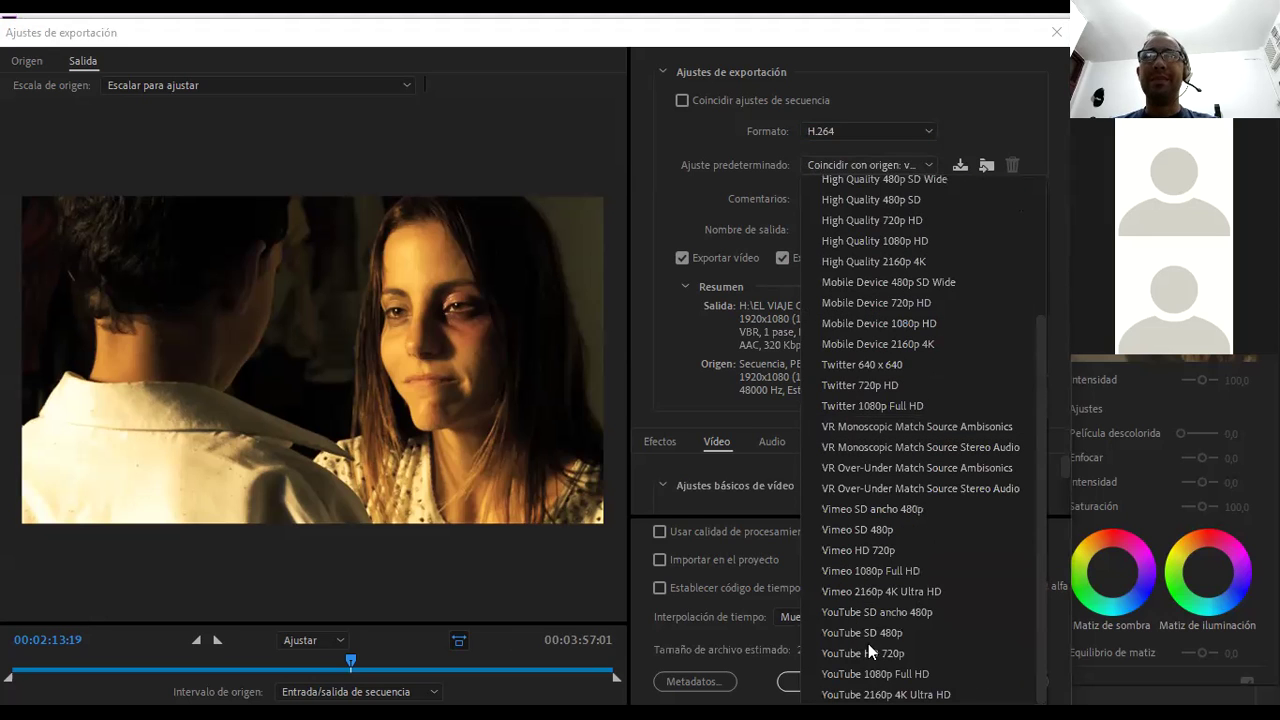
{"action": "left_click", "coordinate": [888, 674]}
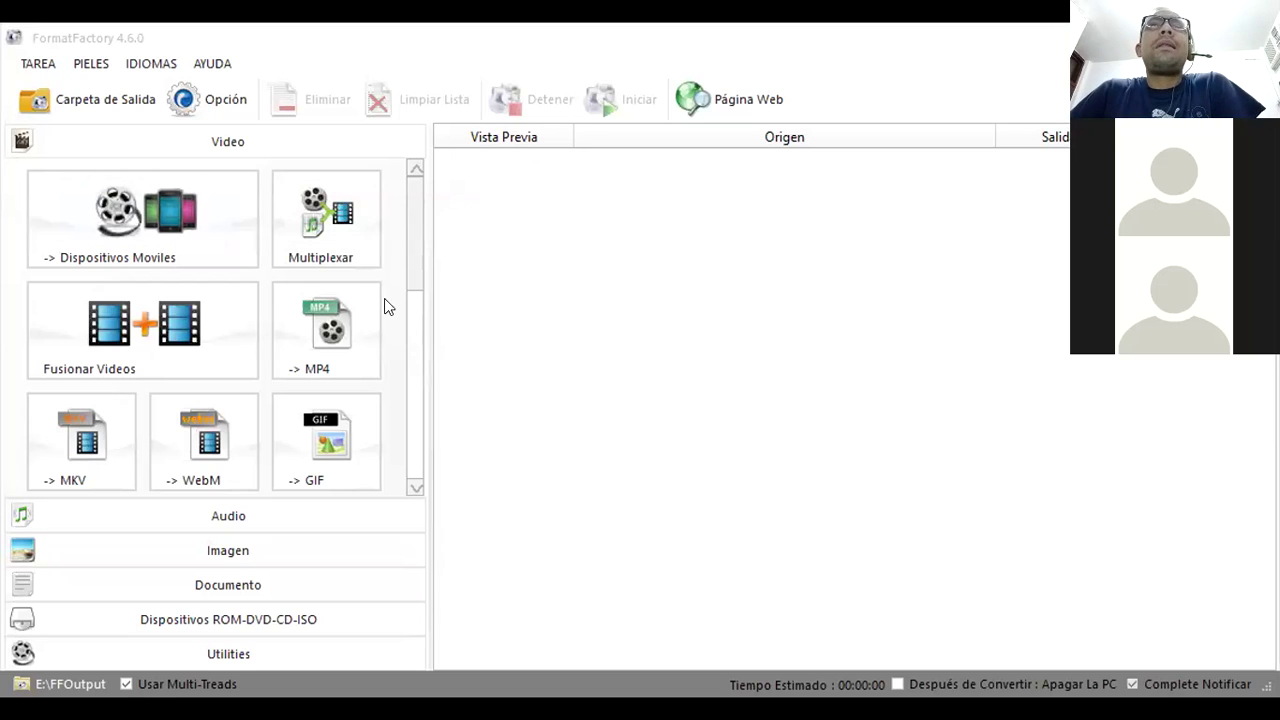
{"action": "right_click", "coordinate": [519, 238]}
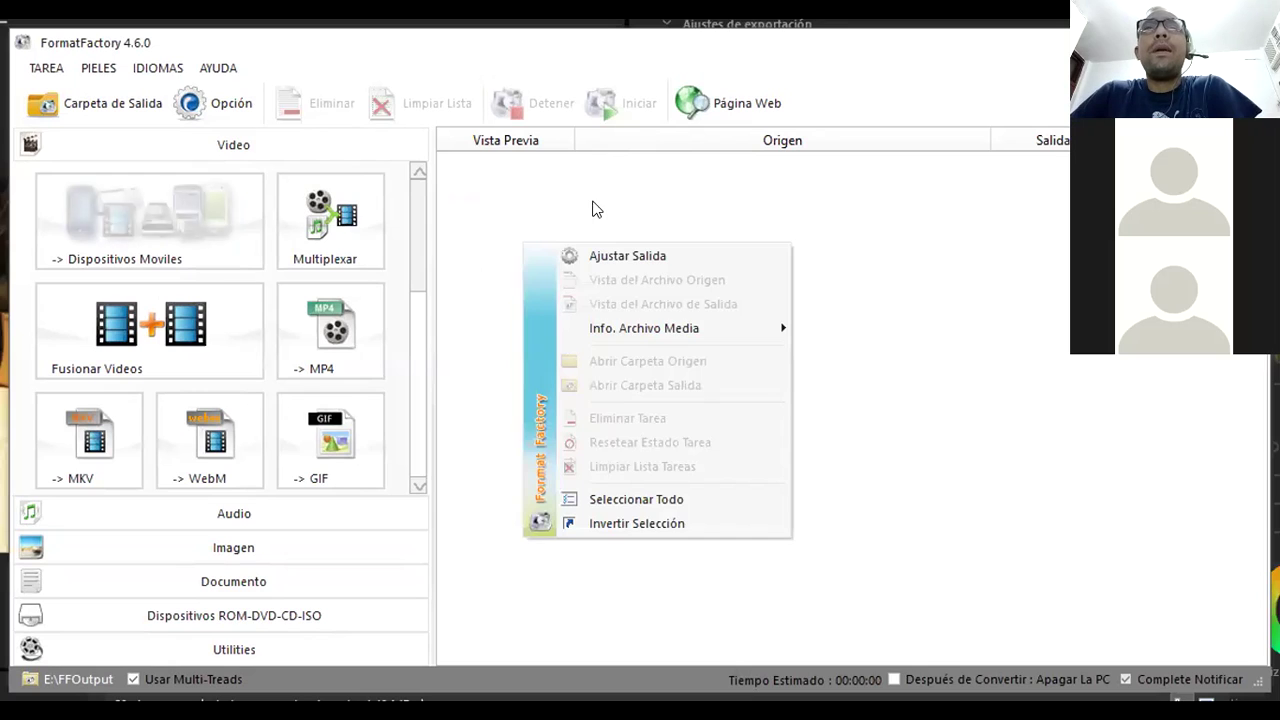
{"action": "left_click", "coordinate": [591, 207]}
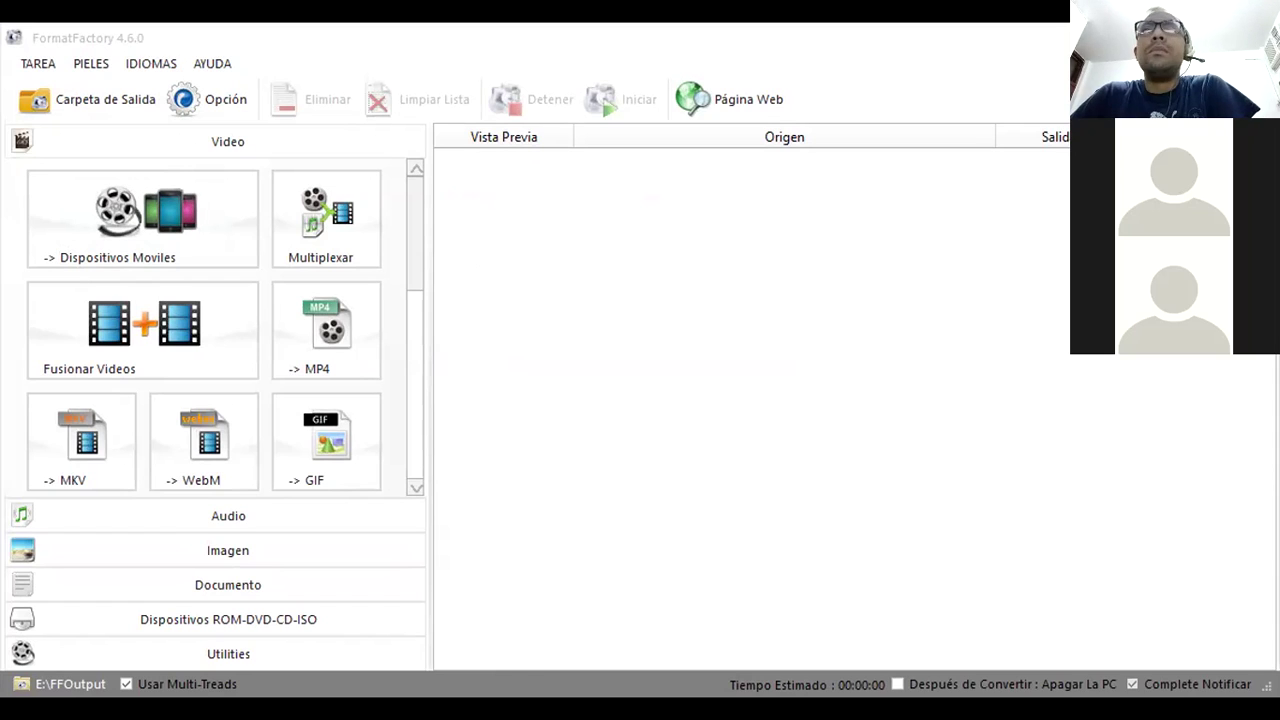
- Open the conversion settings for VID_20210225_091428.mp4 and reposition the dialog
{"action": "double_click", "coordinate": [472, 262]}
{"action": "left_click_drag", "start_coordinate": [489, 141], "coordinate": [425, 132]}
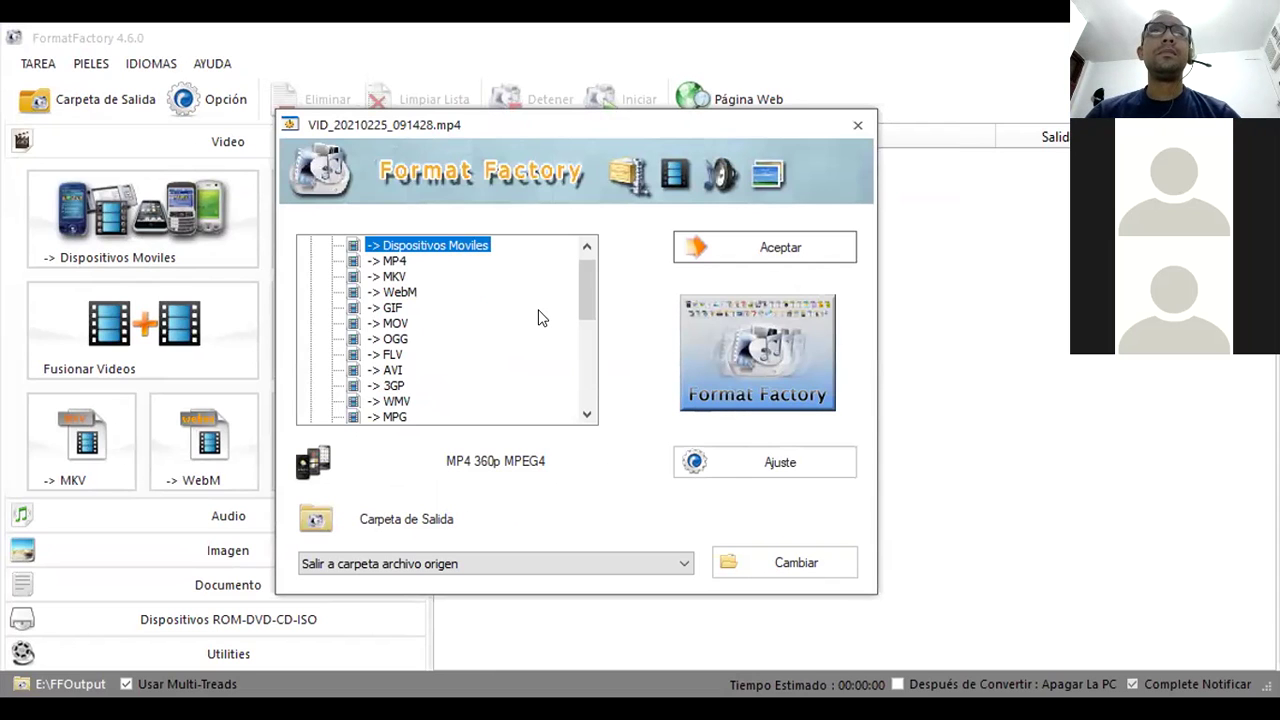
{"action": "left_click_drag", "start_coordinate": [583, 278], "coordinate": [591, 238]}
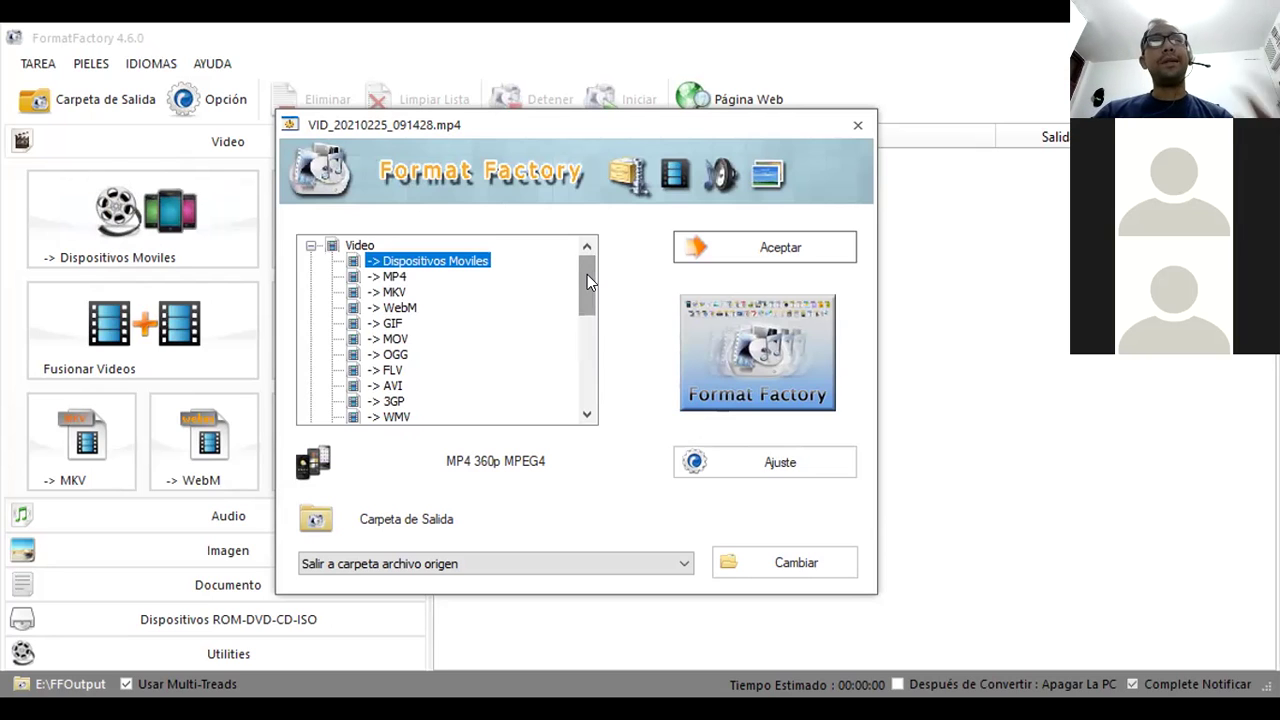
- Try MP4, WebM, GIF, MOV and AVI outputs, then settle on MKV at optimal quality and size
{"action": "left_click", "coordinate": [385, 279]}
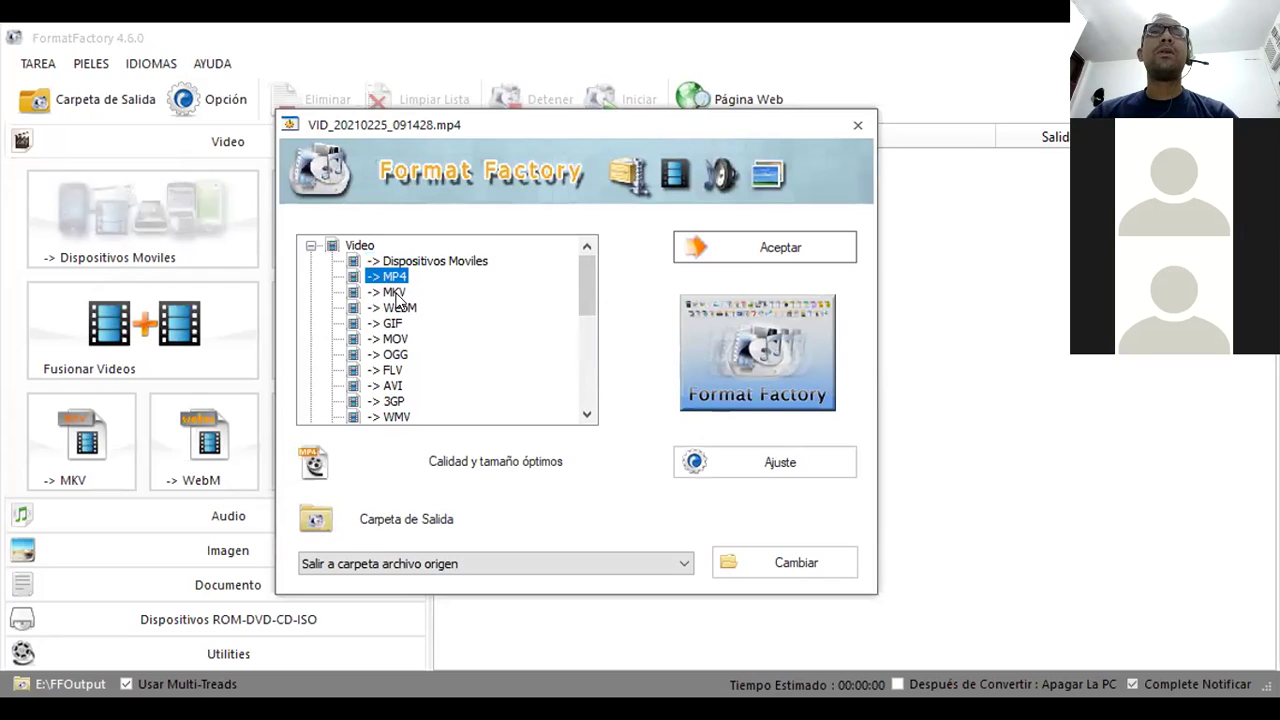
{"action": "left_click", "coordinate": [393, 292]}
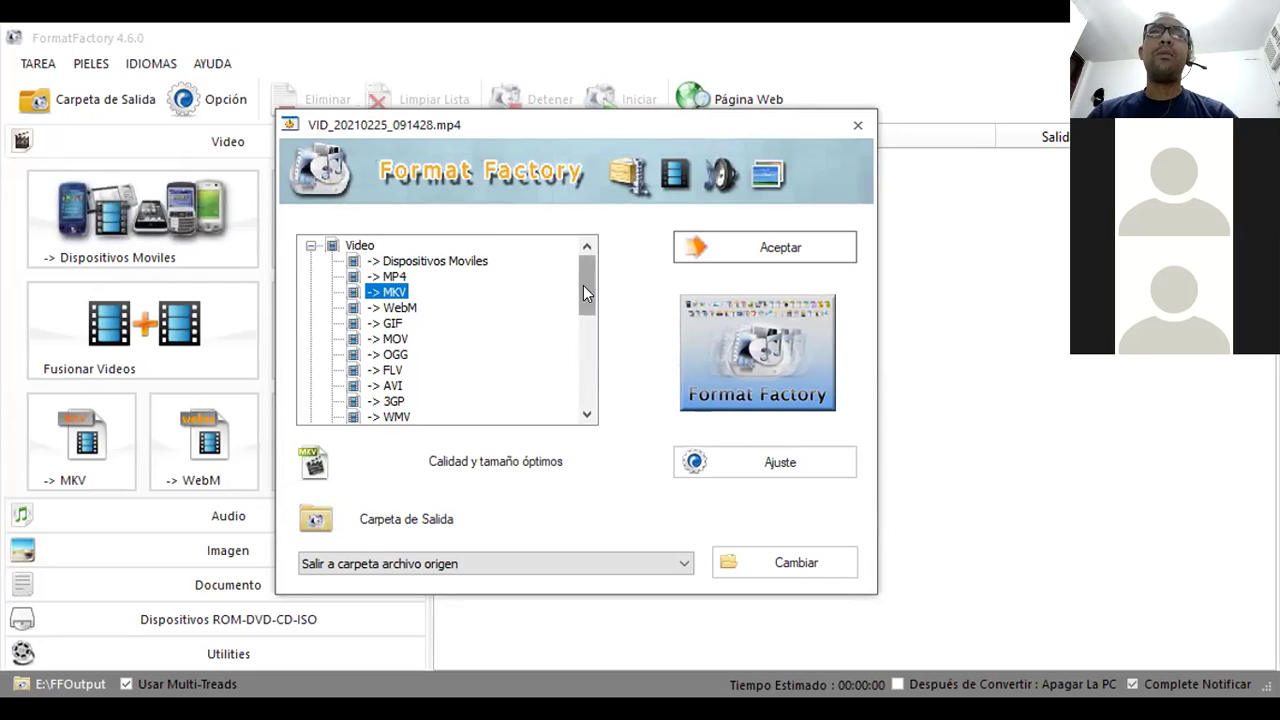
{"action": "left_click_drag", "start_coordinate": [583, 285], "coordinate": [587, 291]}
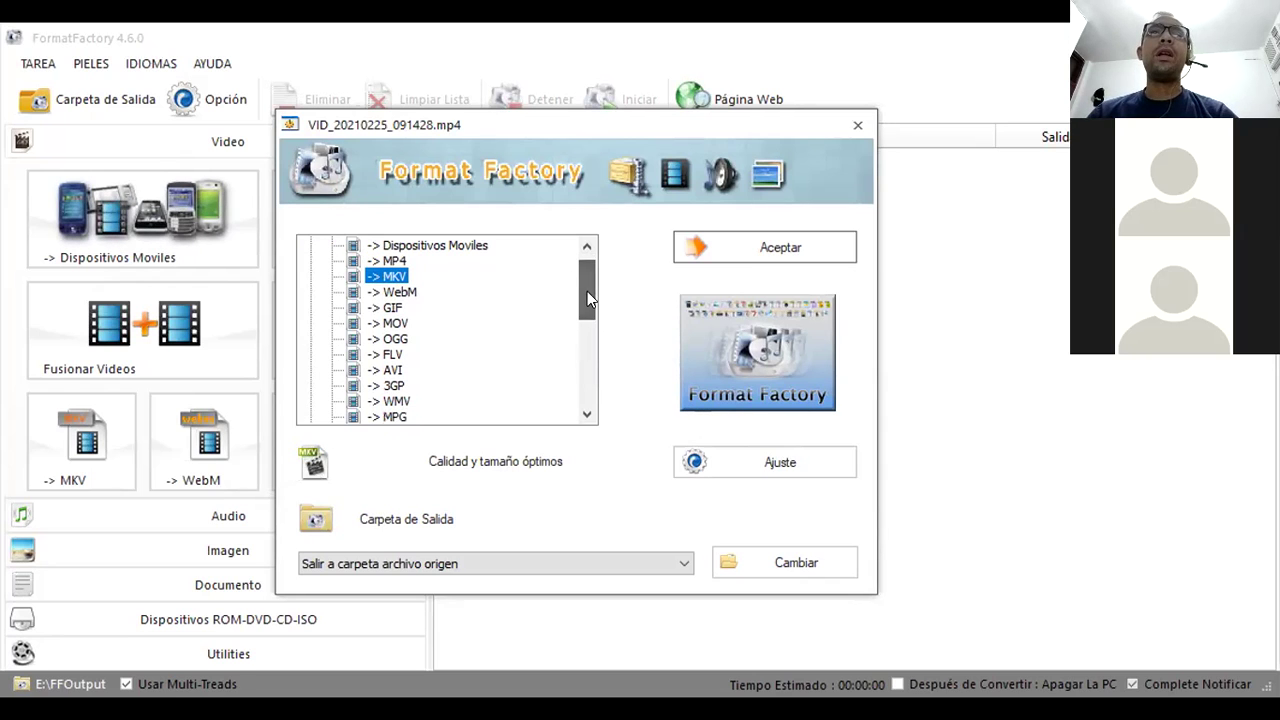
{"action": "left_click", "coordinate": [406, 291]}
{"action": "left_click", "coordinate": [388, 308]}
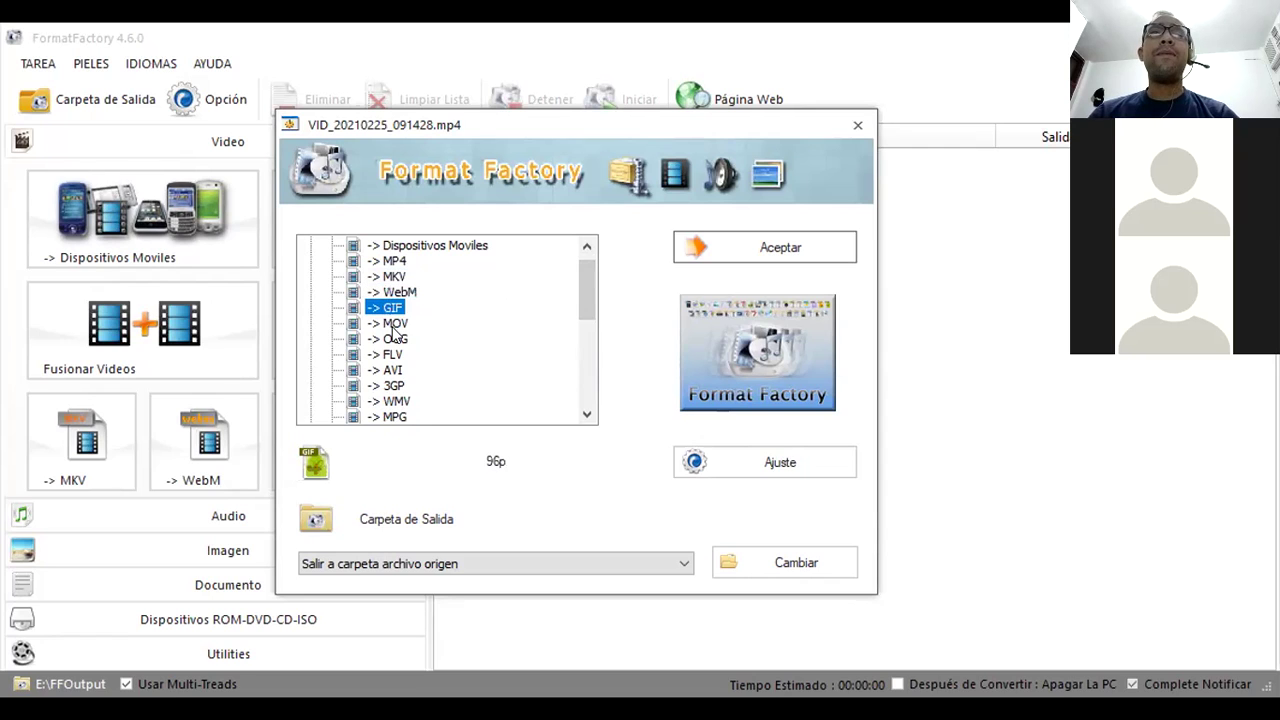
{"action": "left_click", "coordinate": [394, 323]}
{"action": "left_click_drag", "start_coordinate": [585, 286], "coordinate": [586, 320]}
{"action": "left_click", "coordinate": [392, 292]}
{"action": "left_click", "coordinate": [393, 308]}
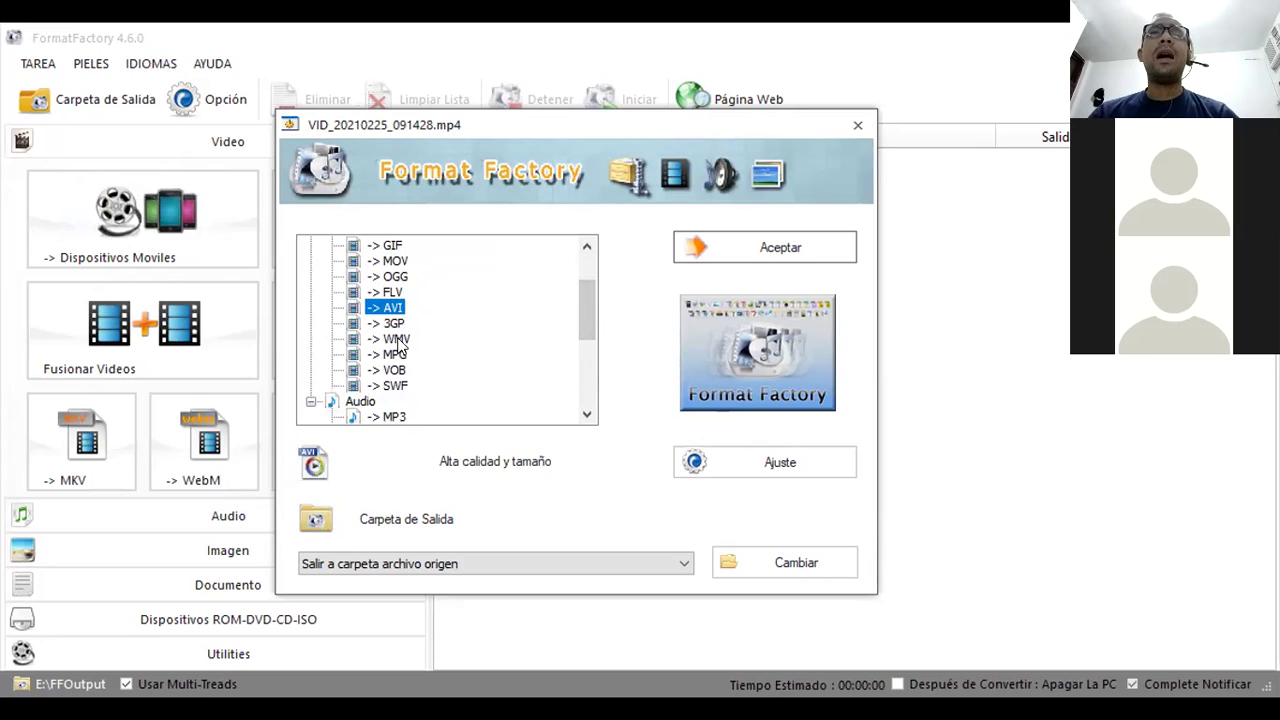
{"action": "left_click_drag", "start_coordinate": [579, 311], "coordinate": [579, 279]}
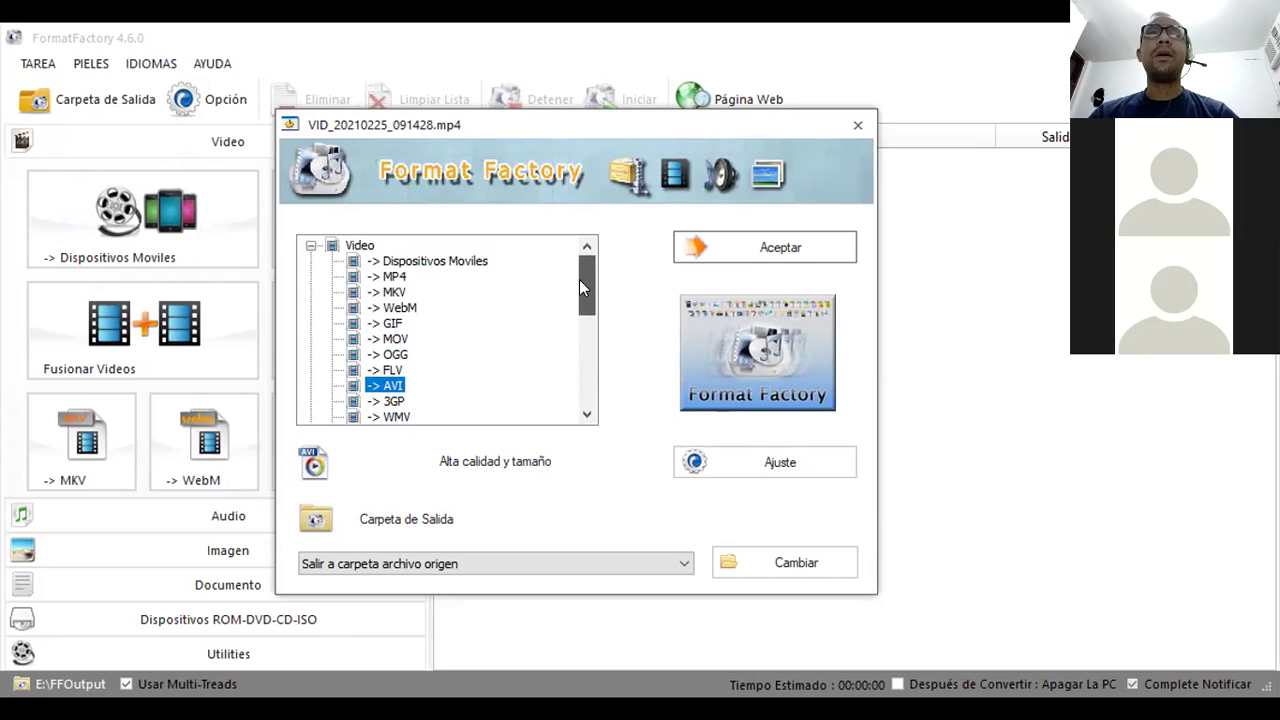
{"action": "left_click", "coordinate": [395, 291]}
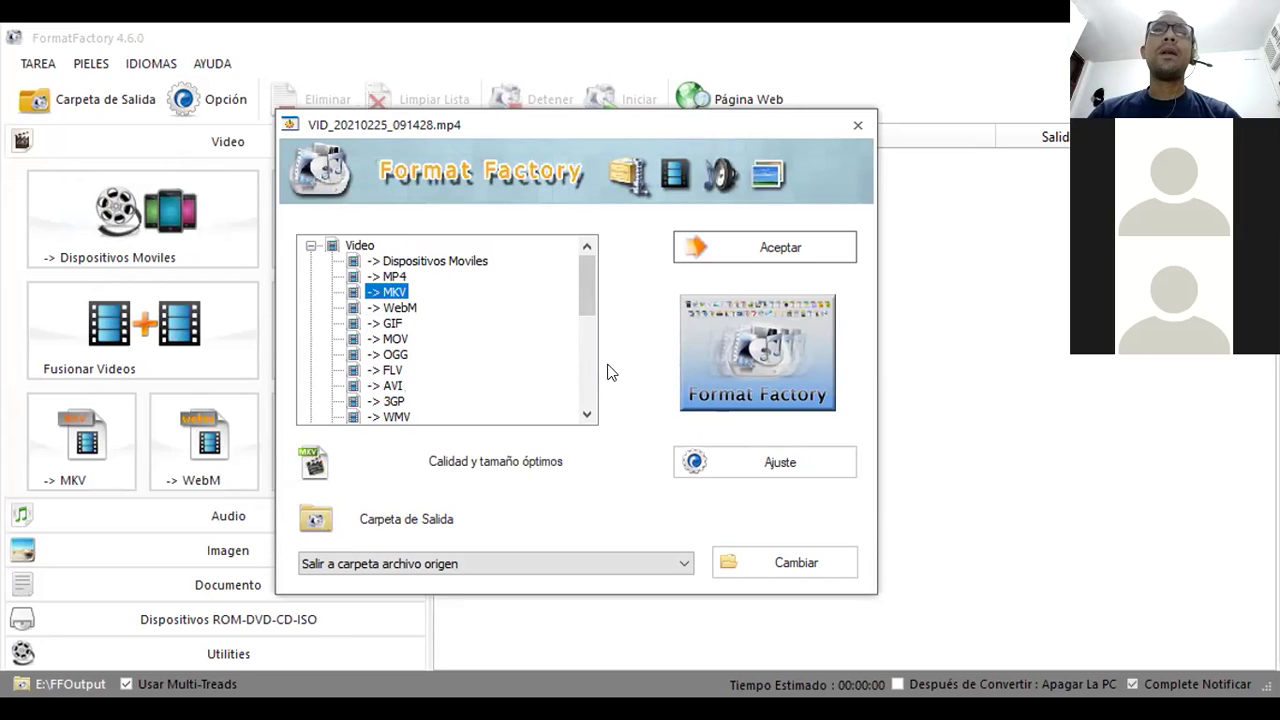
- Add VID_20210225_091428.mp4 to the task list as an MKV conversion and select its row
{"action": "left_click", "coordinate": [740, 249]}
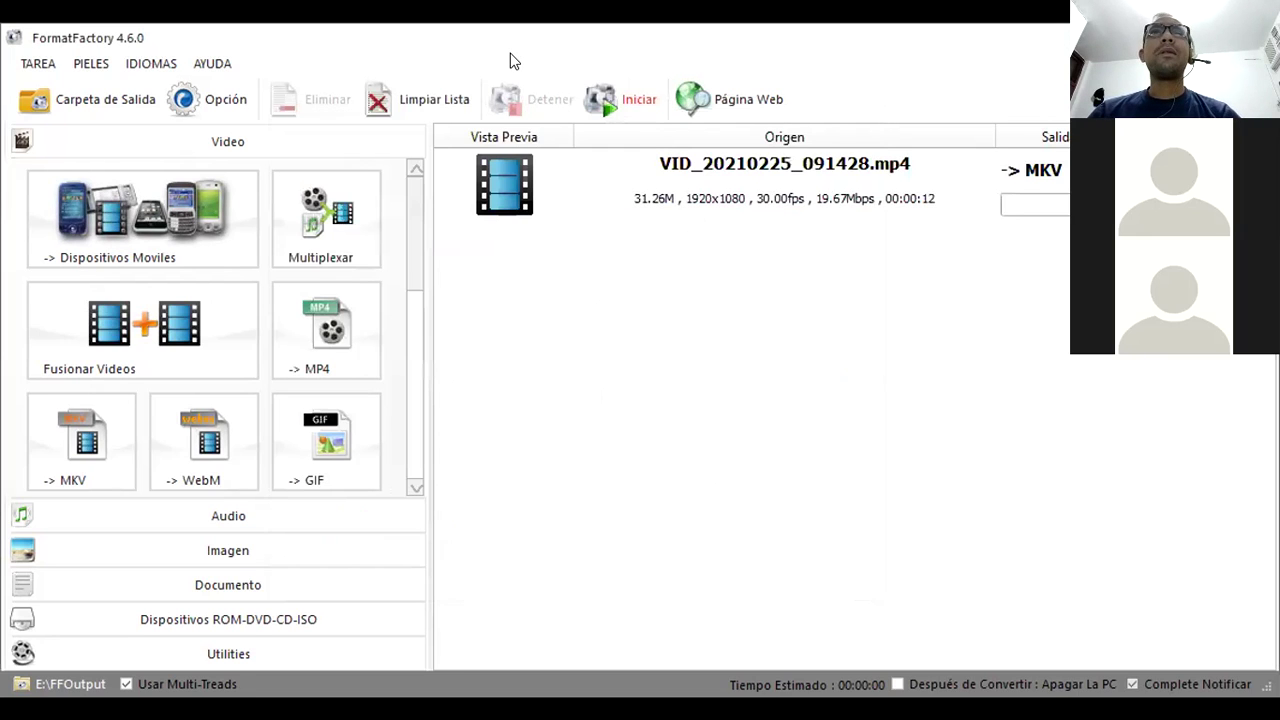
{"action": "left_click_drag", "start_coordinate": [514, 57], "coordinate": [509, 62]}
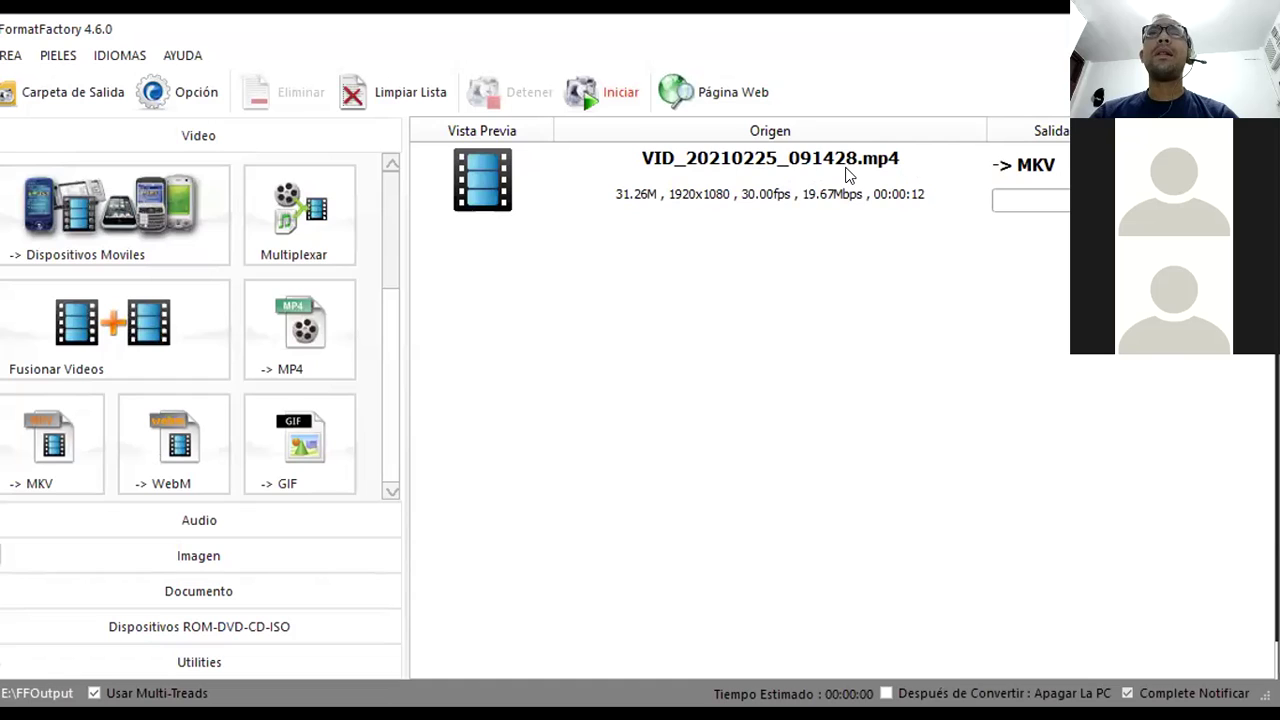
{"action": "left_click", "coordinate": [1027, 176]}
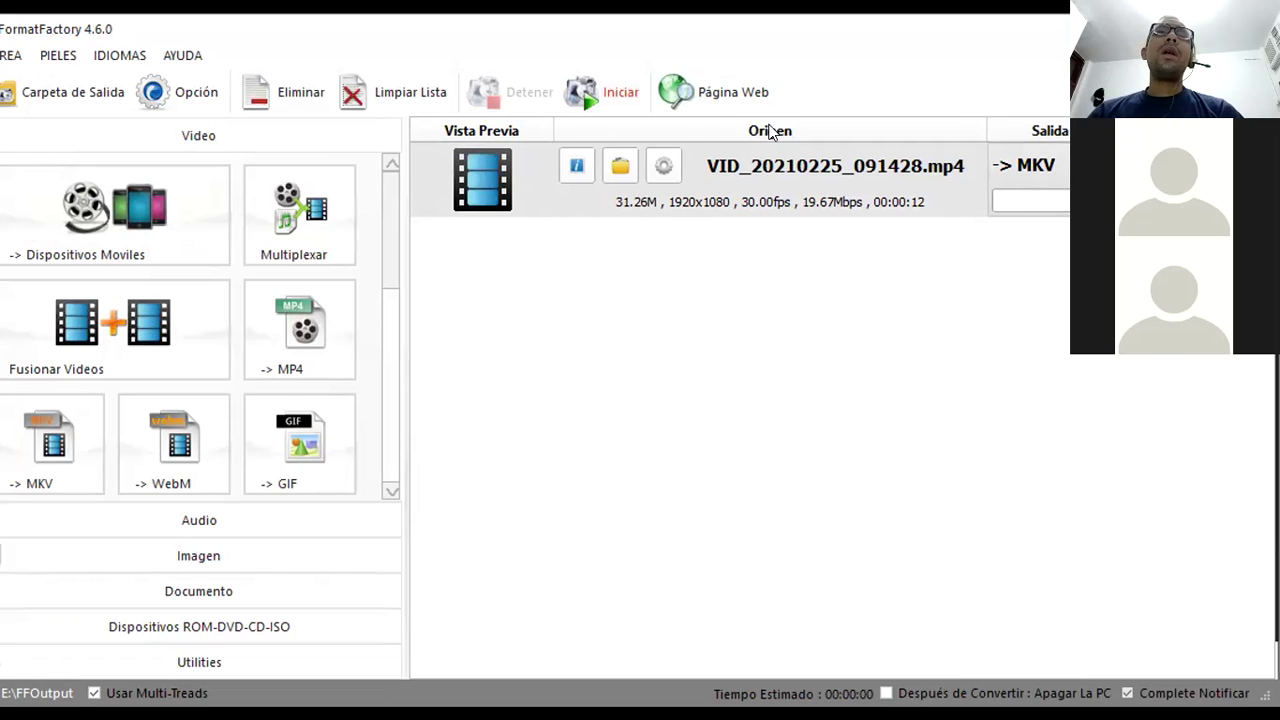
- Set the task's video profile to HEVC 1080p (HEVC(H265), 1632 KB/s) and accept it
{"action": "left_click", "coordinate": [667, 165]}
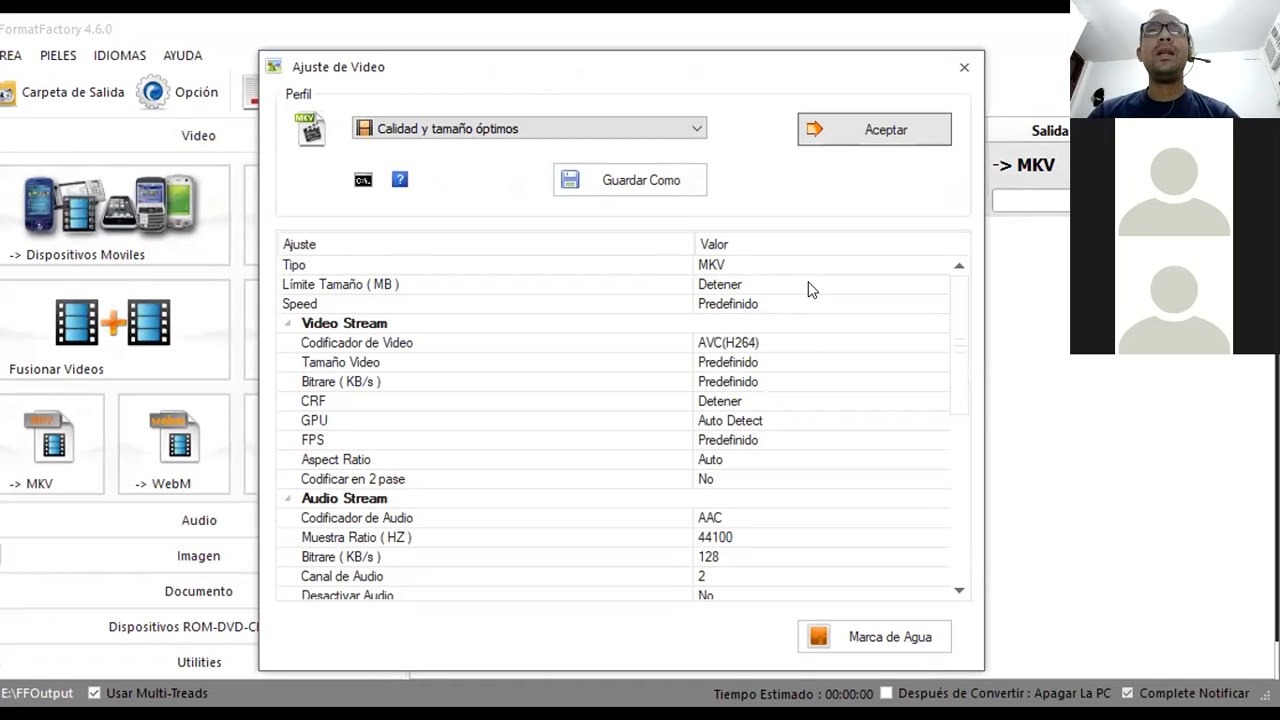
{"action": "left_click", "coordinate": [591, 124]}
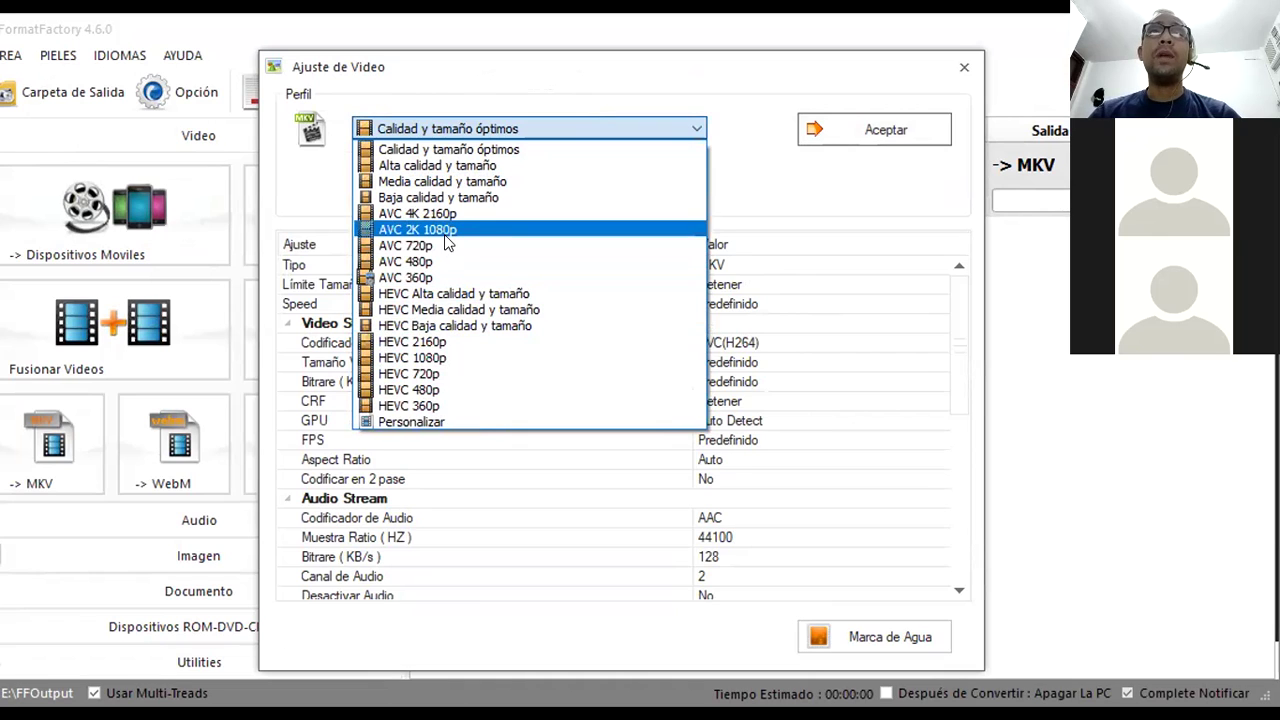
{"action": "left_click", "coordinate": [443, 358]}
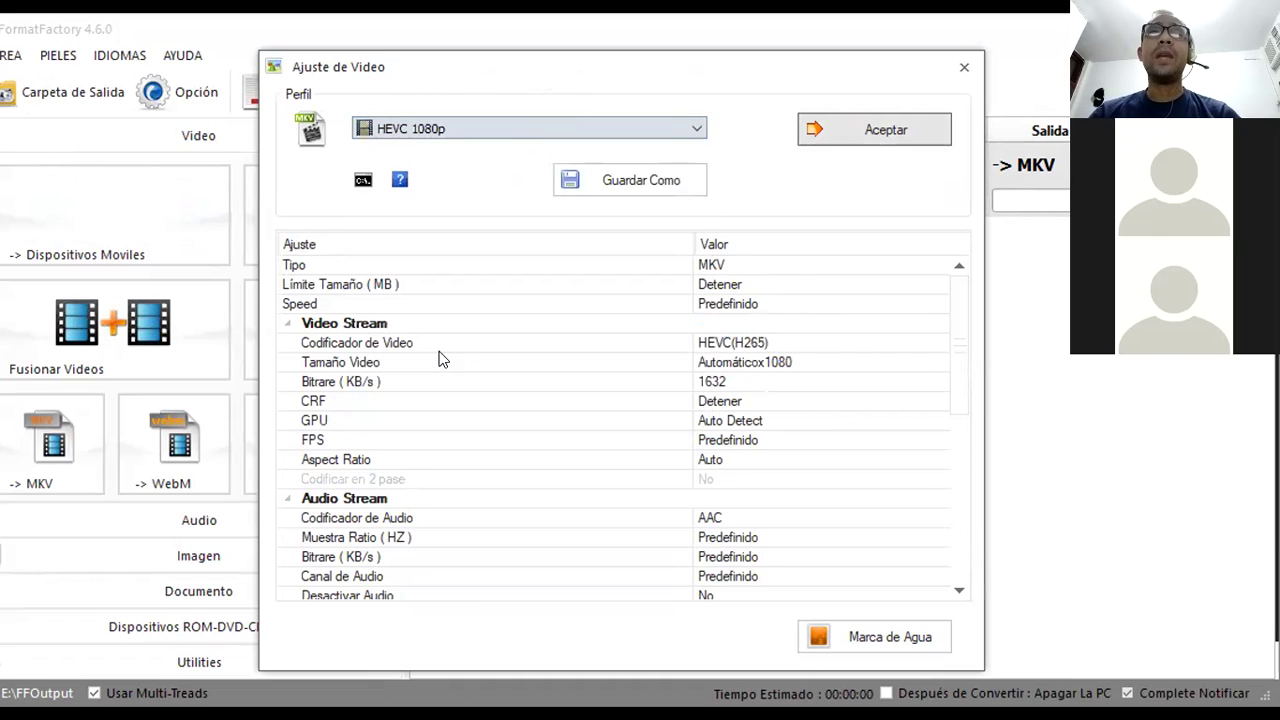
{"action": "left_click", "coordinate": [862, 131]}
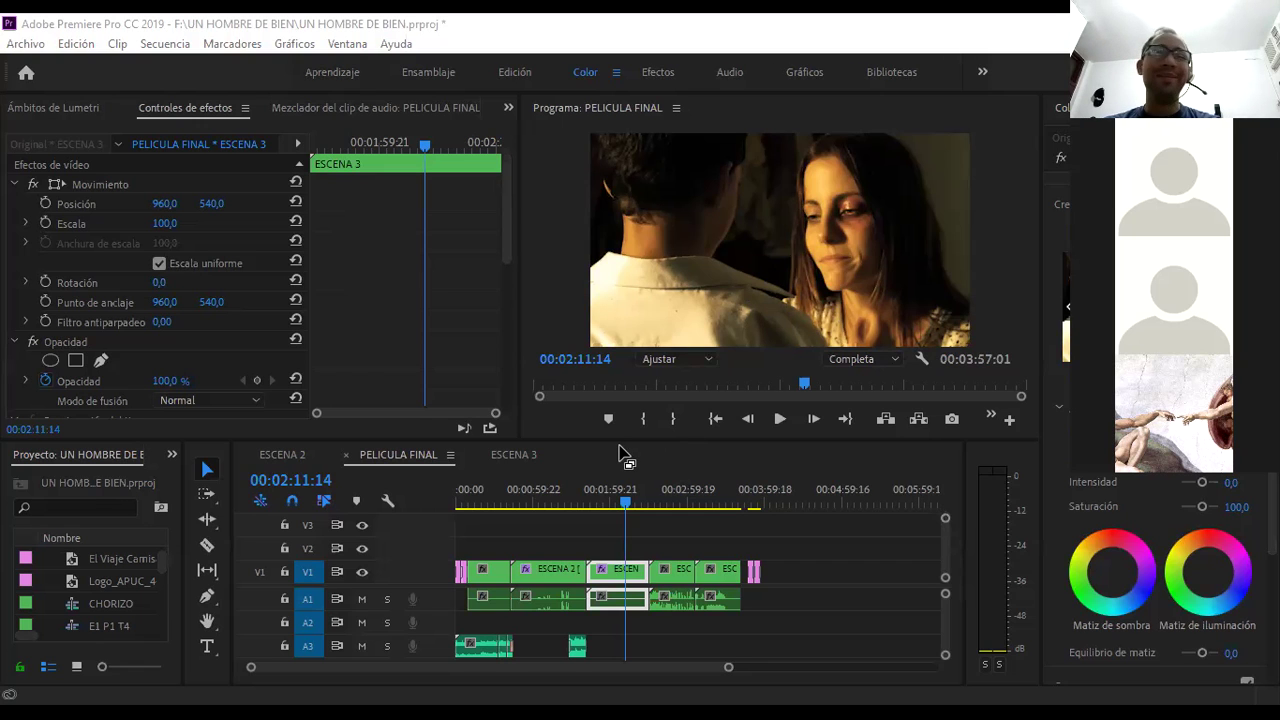
- Zoom the timeline in on ESCENA 3 and place the playhead at 00:02:11:01, checking 00:01:59:13 first
{"action": "left_click_drag", "start_coordinate": [674, 488], "coordinate": [630, 488]}
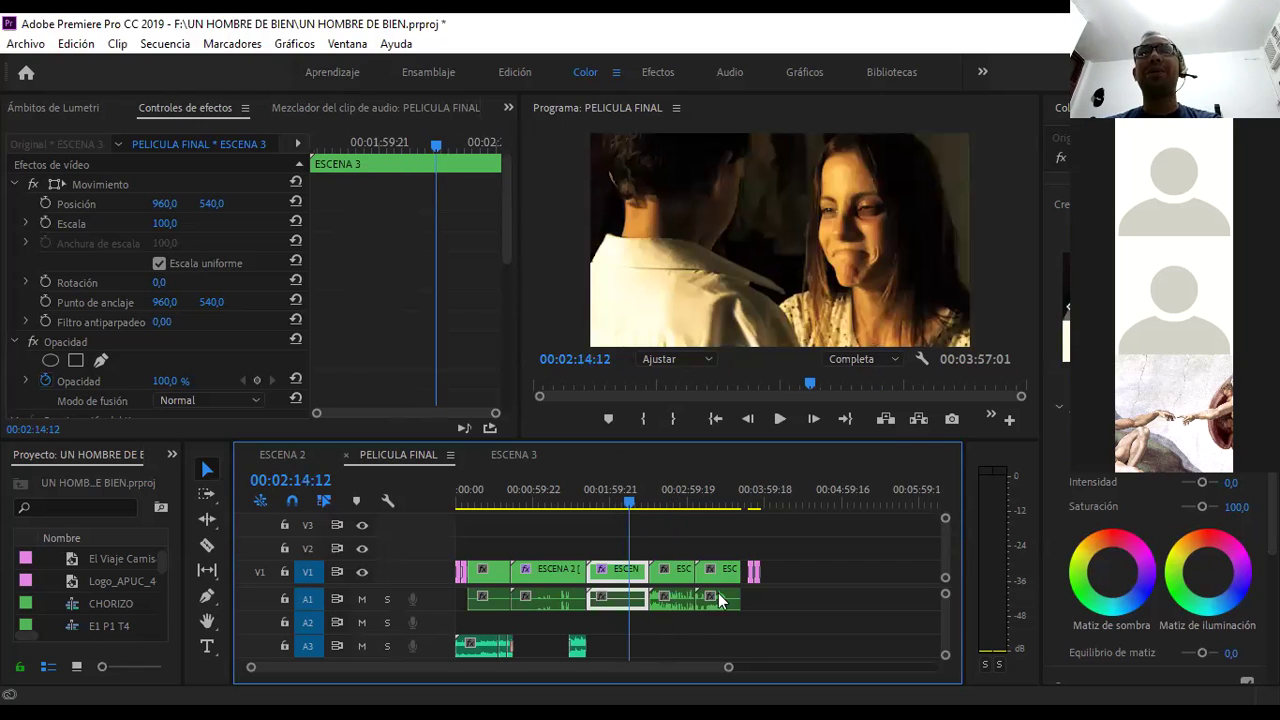
{"action": "left_click_drag", "start_coordinate": [724, 670], "coordinate": [631, 670]}
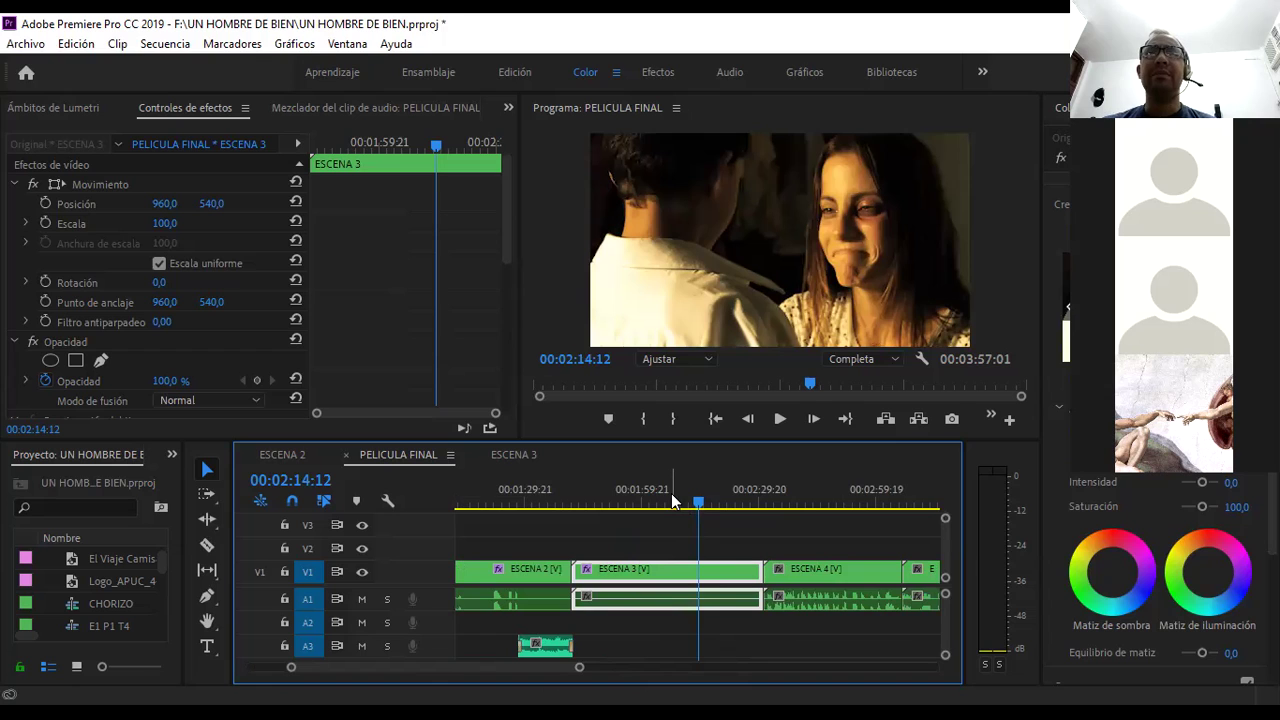
{"action": "left_click", "coordinate": [643, 501]}
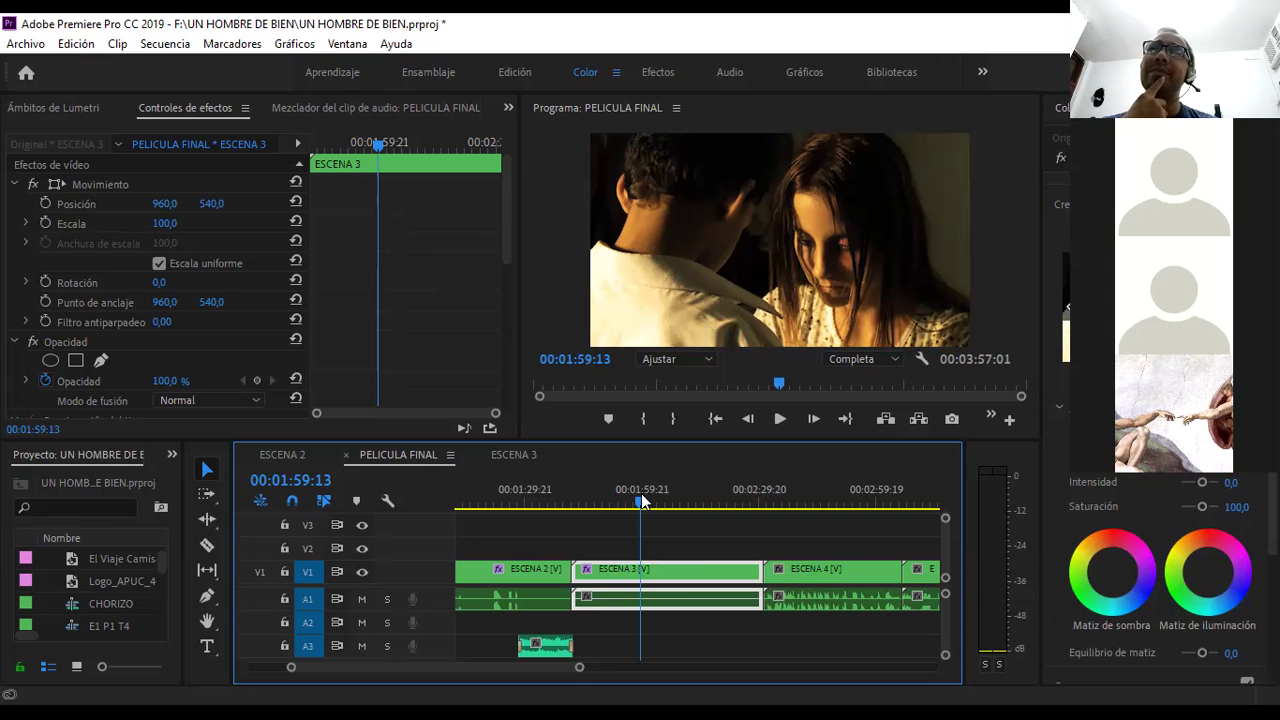
{"action": "left_click", "coordinate": [688, 492]}
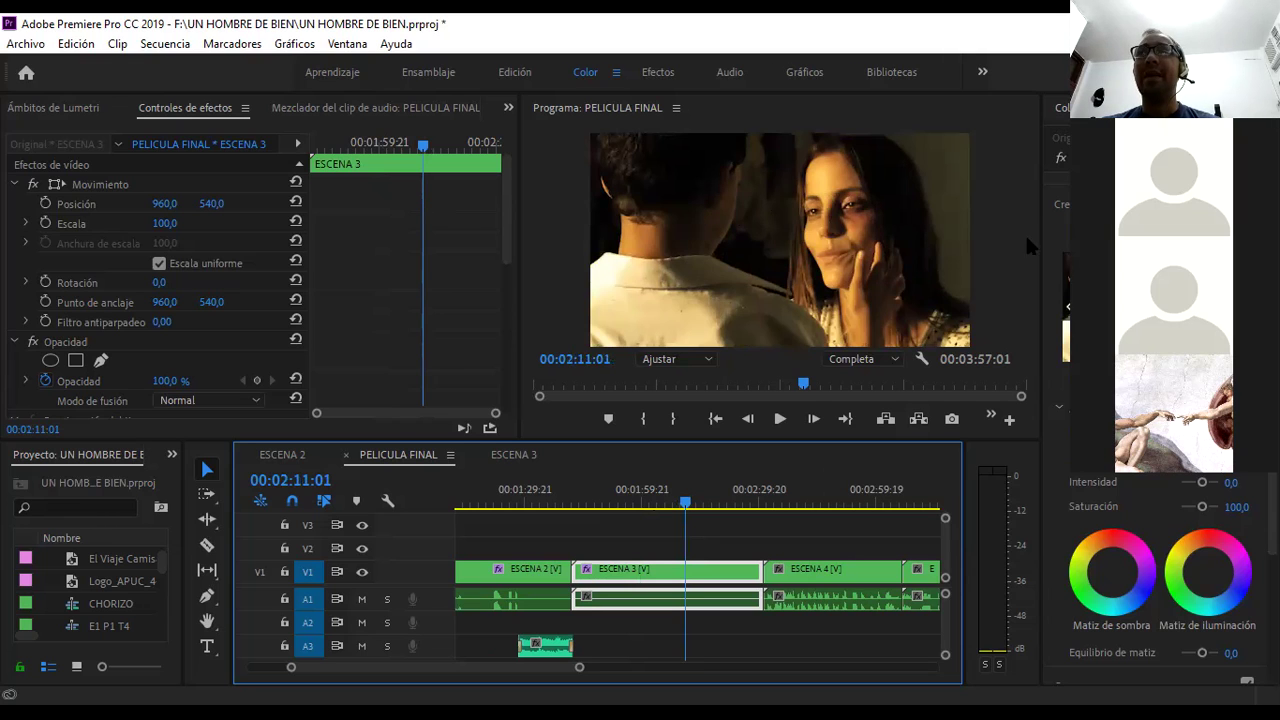
{"action": "scroll", "coordinate": [1160, 580], "scroll_direction": "down", "scroll_amount": 2}
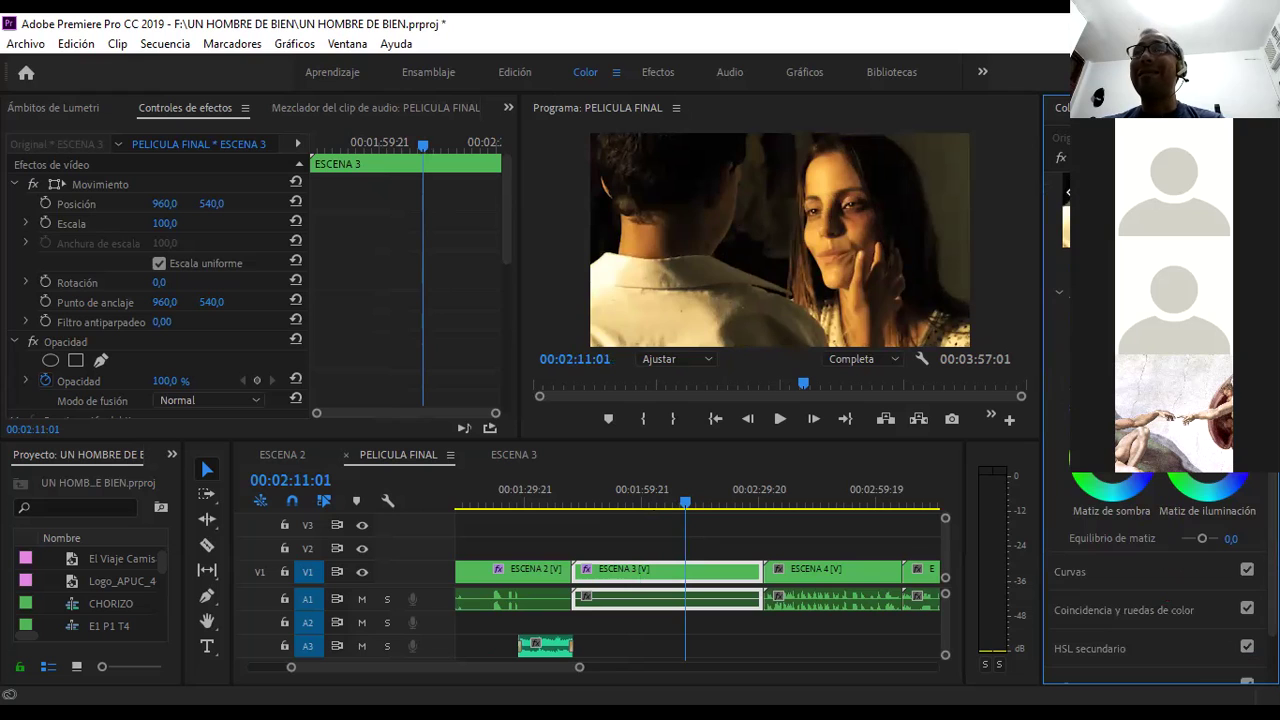
{"action": "scroll", "coordinate": [1160, 580], "scroll_direction": "up", "scroll_amount": 2}
{"action": "left_click", "coordinate": [1150, 231]}
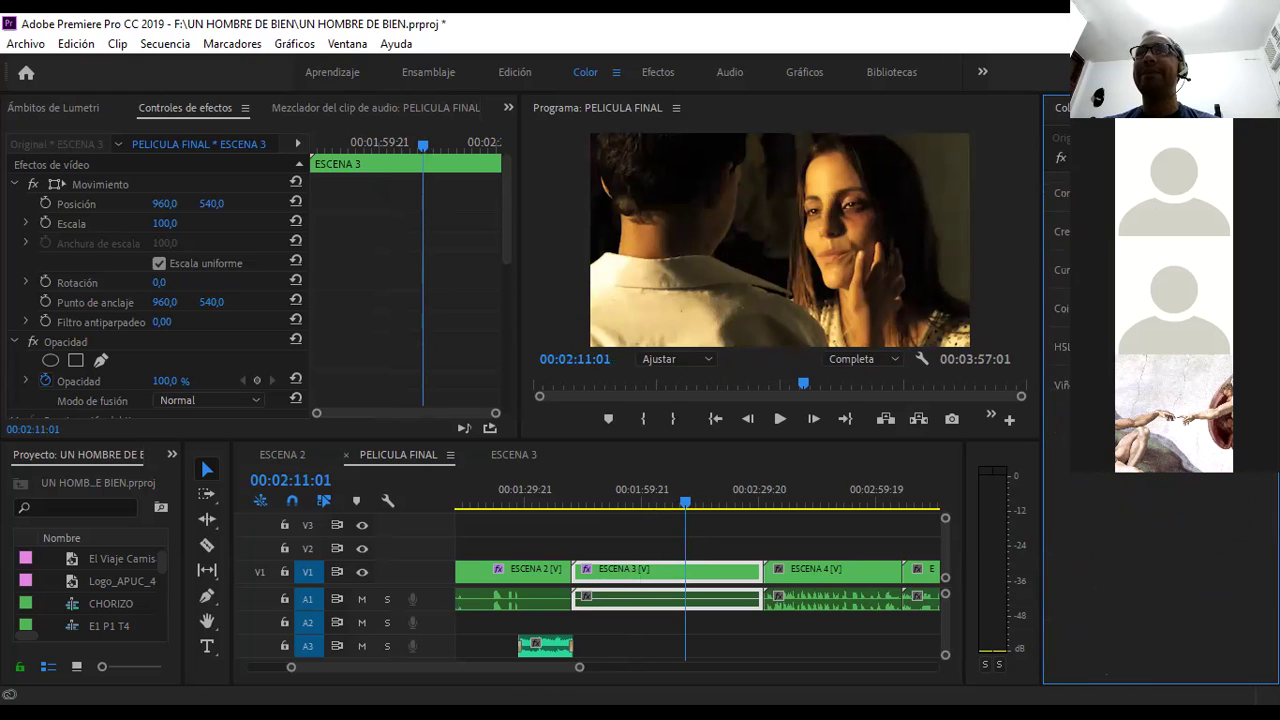
{"action": "left_click", "coordinate": [1150, 231]}
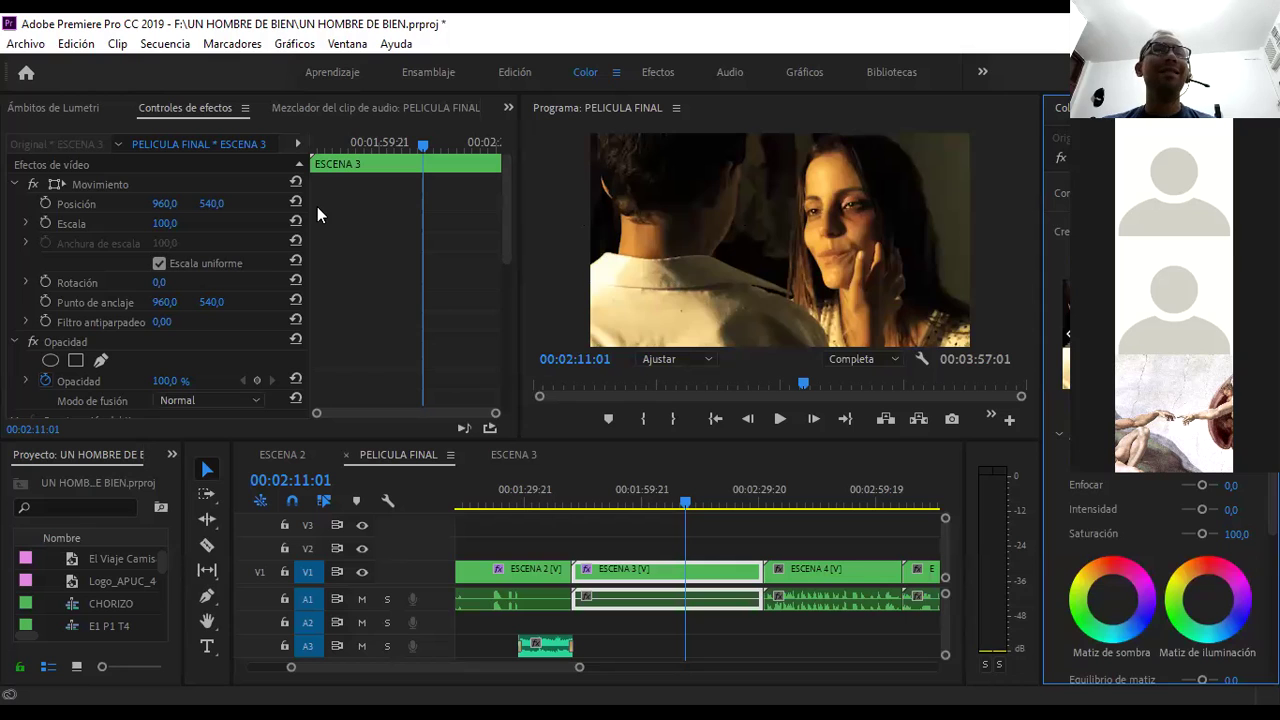
{"action": "left_click_drag", "start_coordinate": [508, 209], "coordinate": [518, 322]}
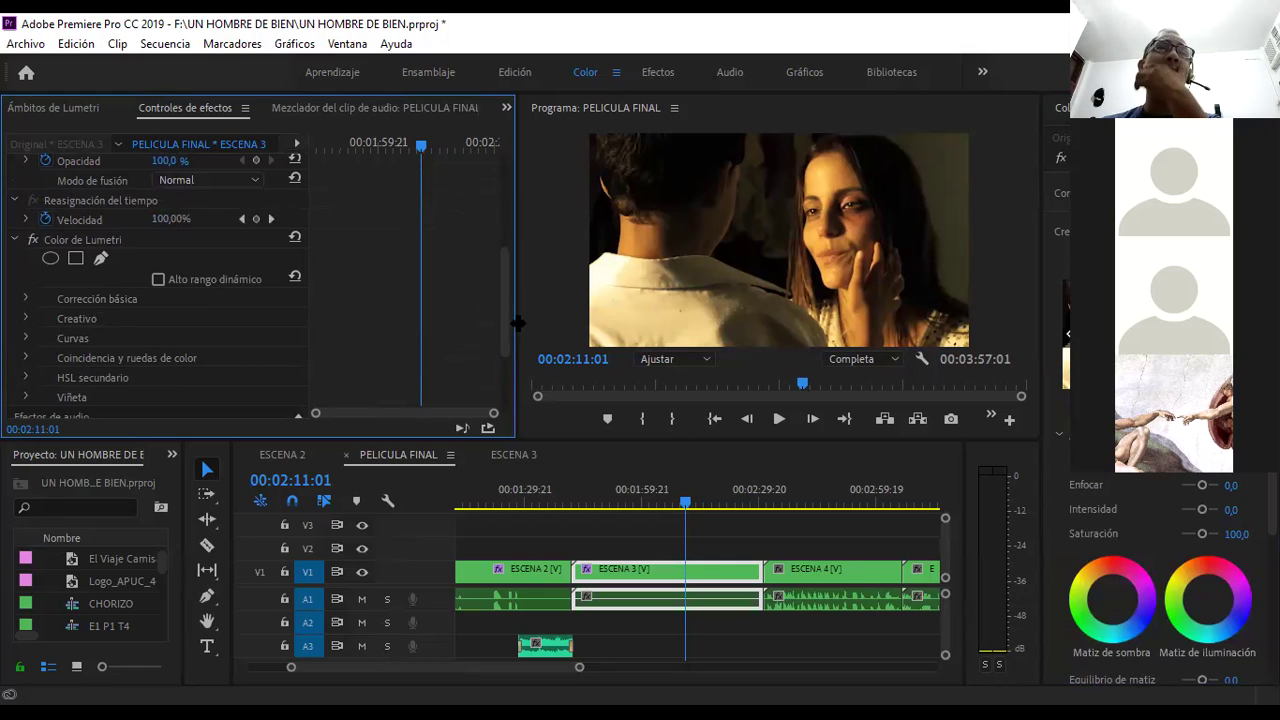
- Toggle ESCENA 3's Lumetri Color effect to compare, then expand Corrección básica to show Temperatura and Tono
{"action": "left_click", "coordinate": [30, 296]}
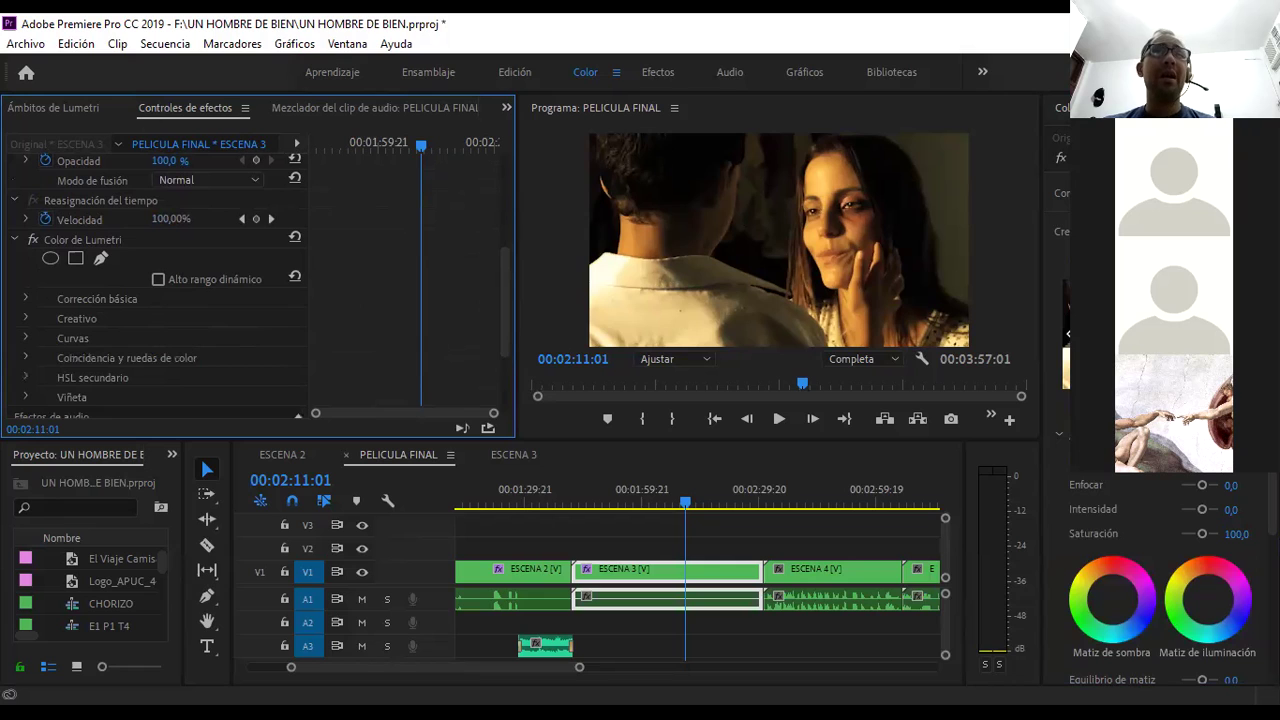
{"action": "mouse_move", "coordinate": [499, 274]}
{"action": "left_mouse_down"}
{"action": "mouse_move", "coordinate": [502, 329]}
{"action": "mouse_move", "coordinate": [504, 287]}
{"action": "left_mouse_up"}
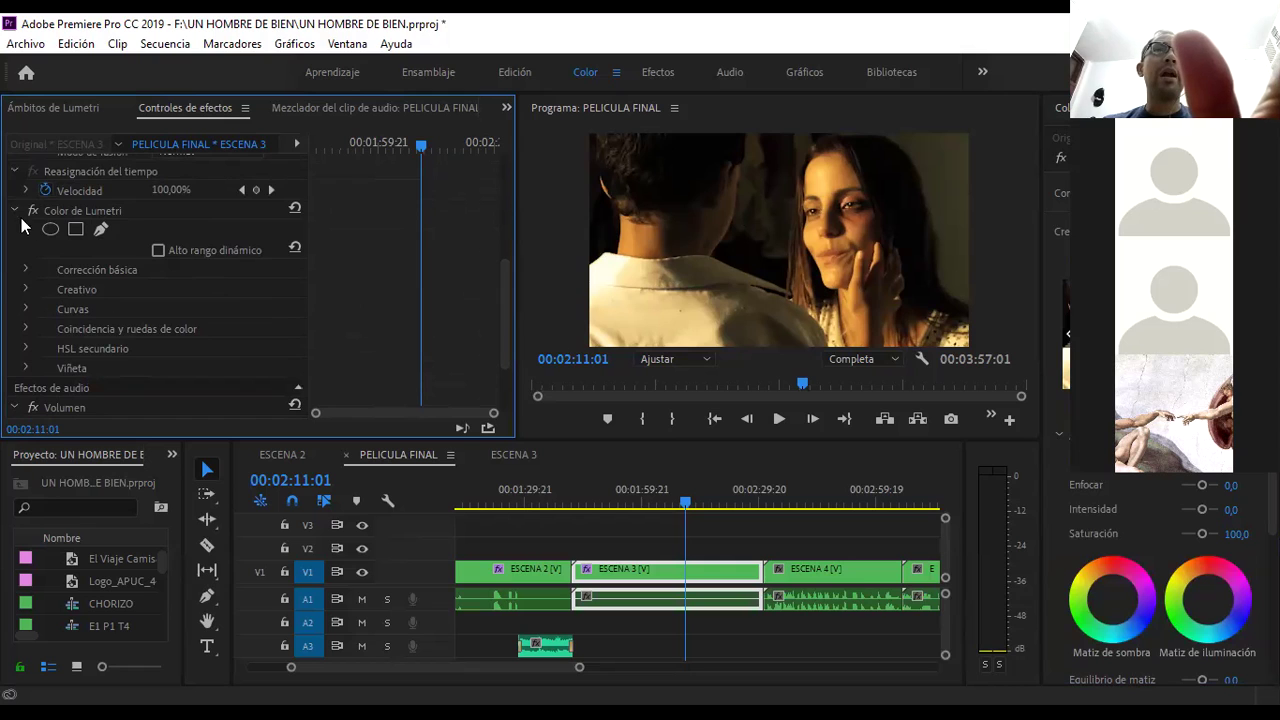
{"action": "scroll", "coordinate": [22, 222], "scroll_direction": "up", "scroll_amount": 1}
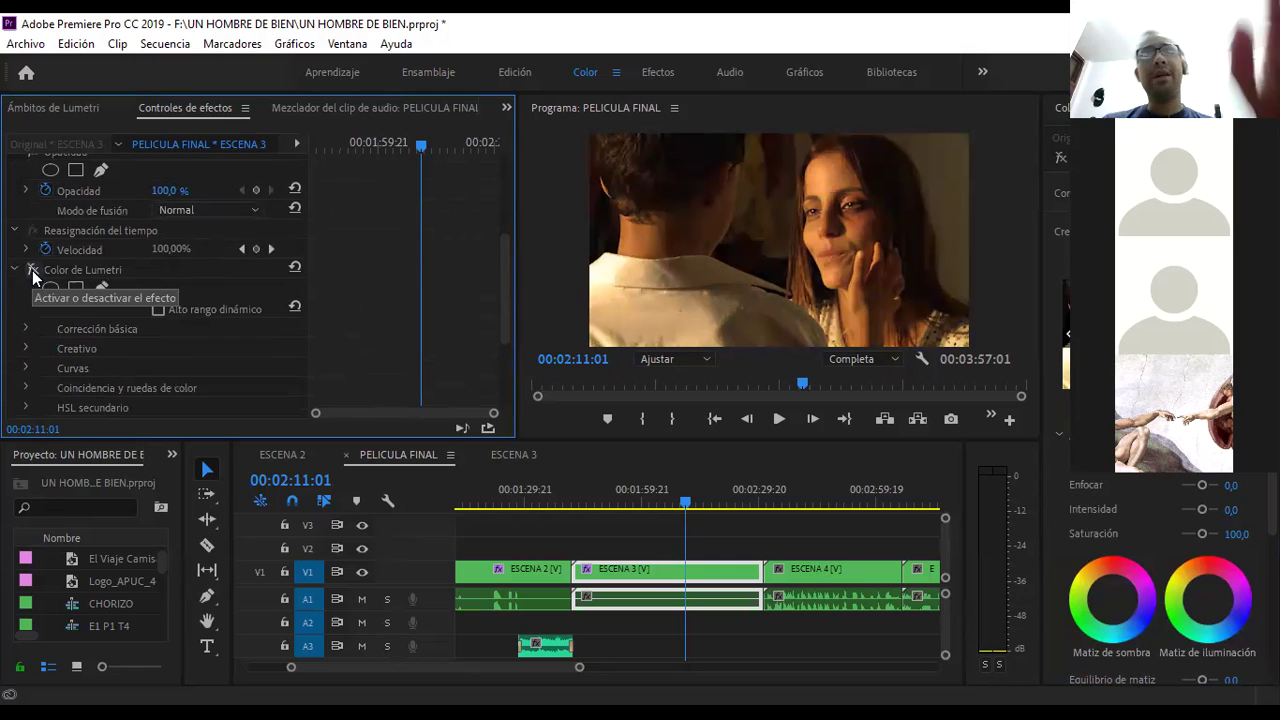
{"action": "left_click", "coordinate": [32, 270]}
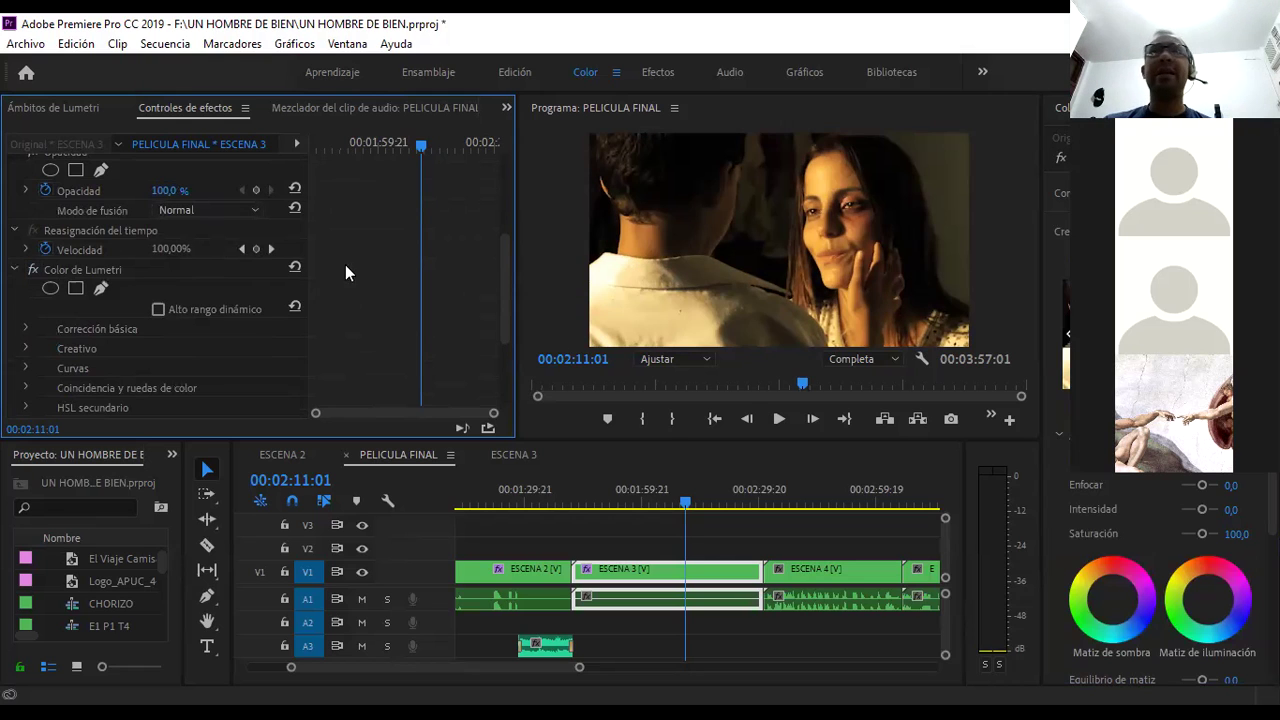
{"action": "left_click_drag", "start_coordinate": [508, 272], "coordinate": [508, 294]}
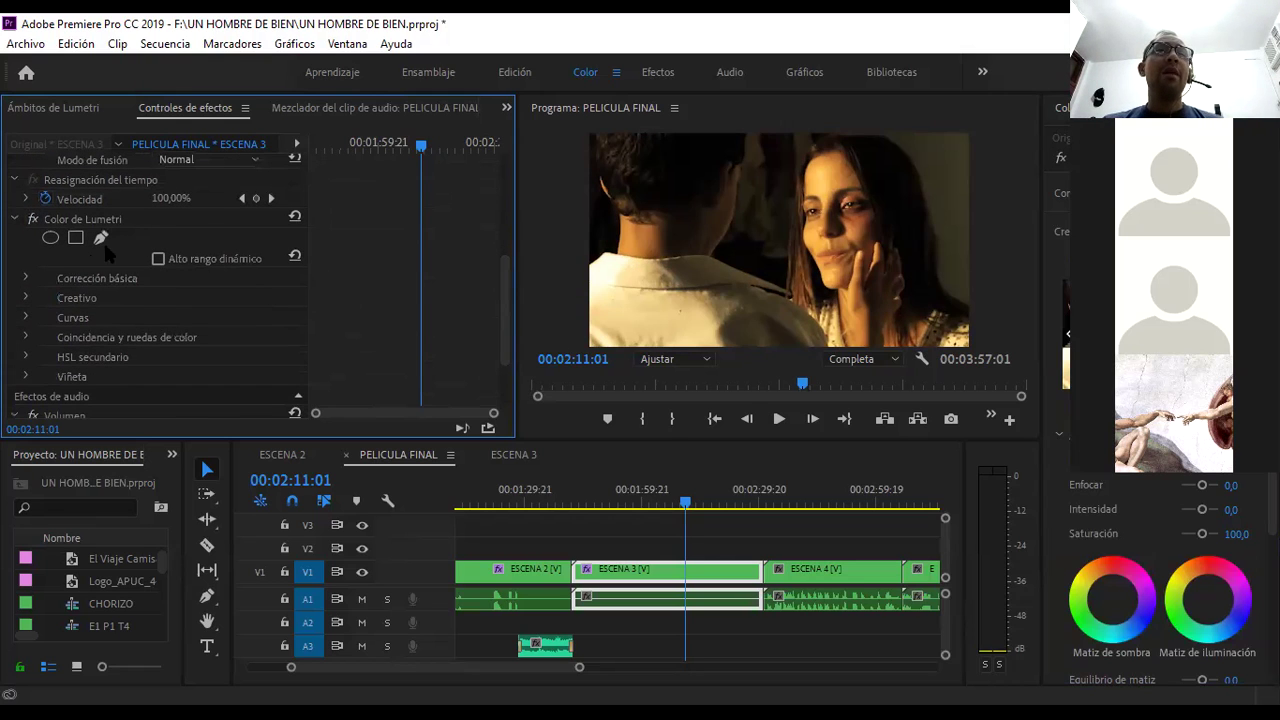
{"action": "left_click", "coordinate": [26, 278]}
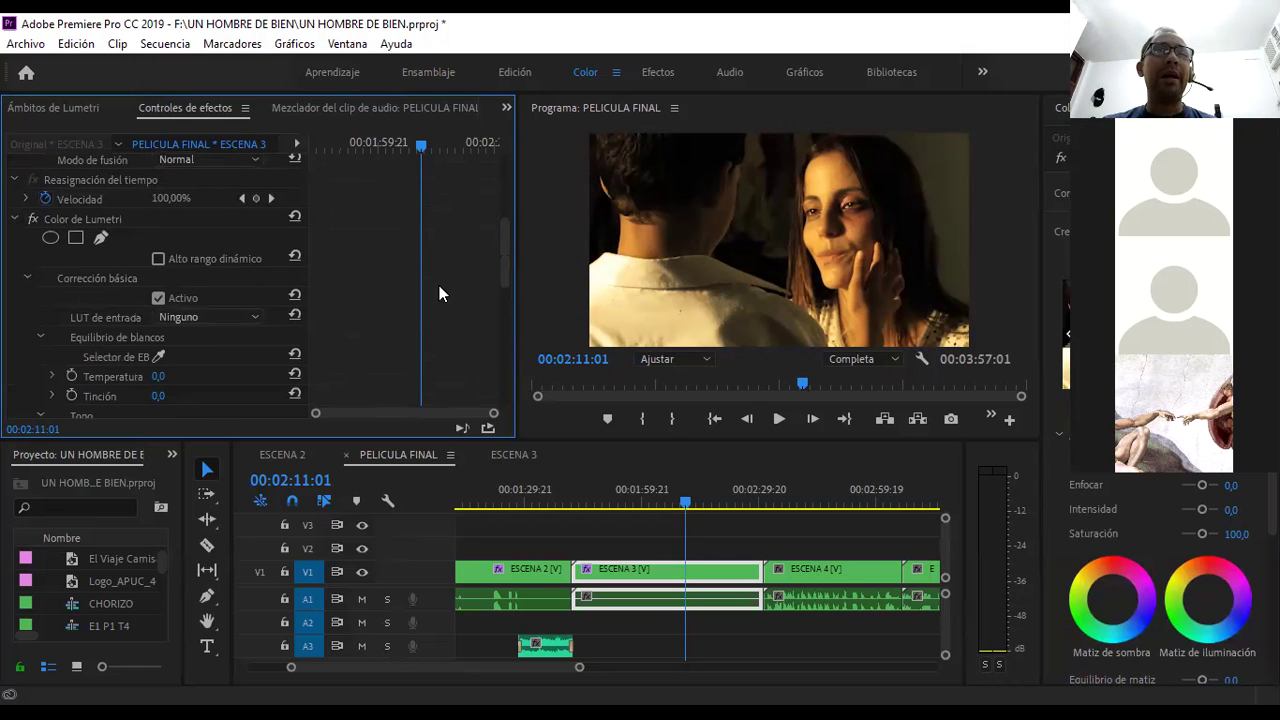
{"action": "scroll", "coordinate": [508, 244], "scroll_direction": "down", "scroll_amount": 3}
{"action": "scroll", "coordinate": [509, 255], "scroll_direction": "up", "scroll_amount": 7}
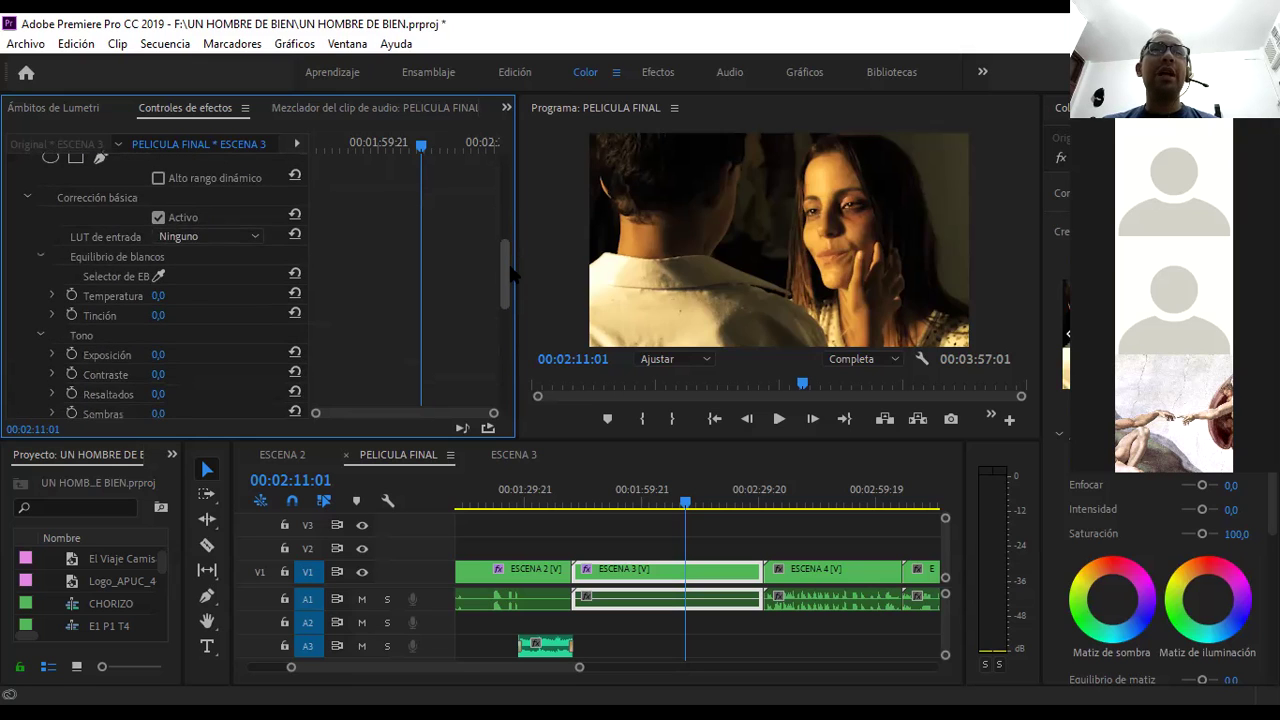
{"action": "scroll", "coordinate": [511, 262], "scroll_direction": "down", "scroll_amount": 3}
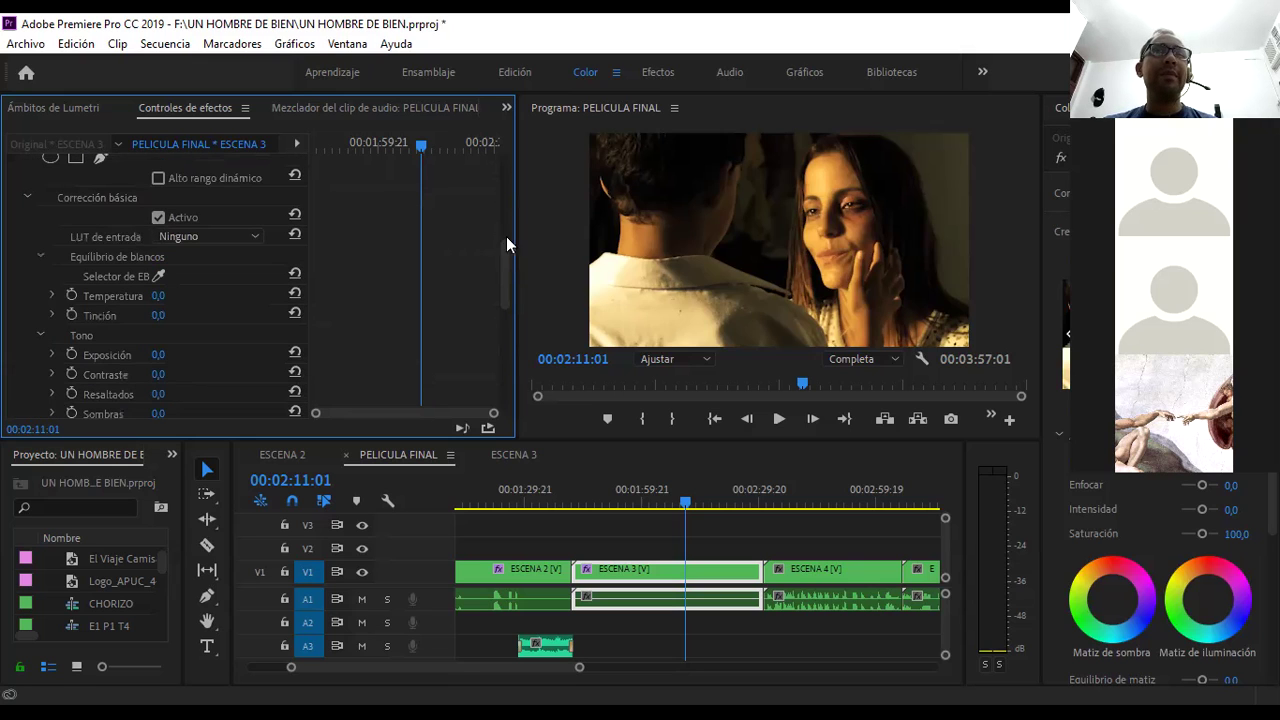
- At 00:02:00:18, test warmer and cooler Temperatura values, then reset Temperatura to 0
{"action": "left_click_drag", "start_coordinate": [420, 141], "coordinate": [381, 141]}
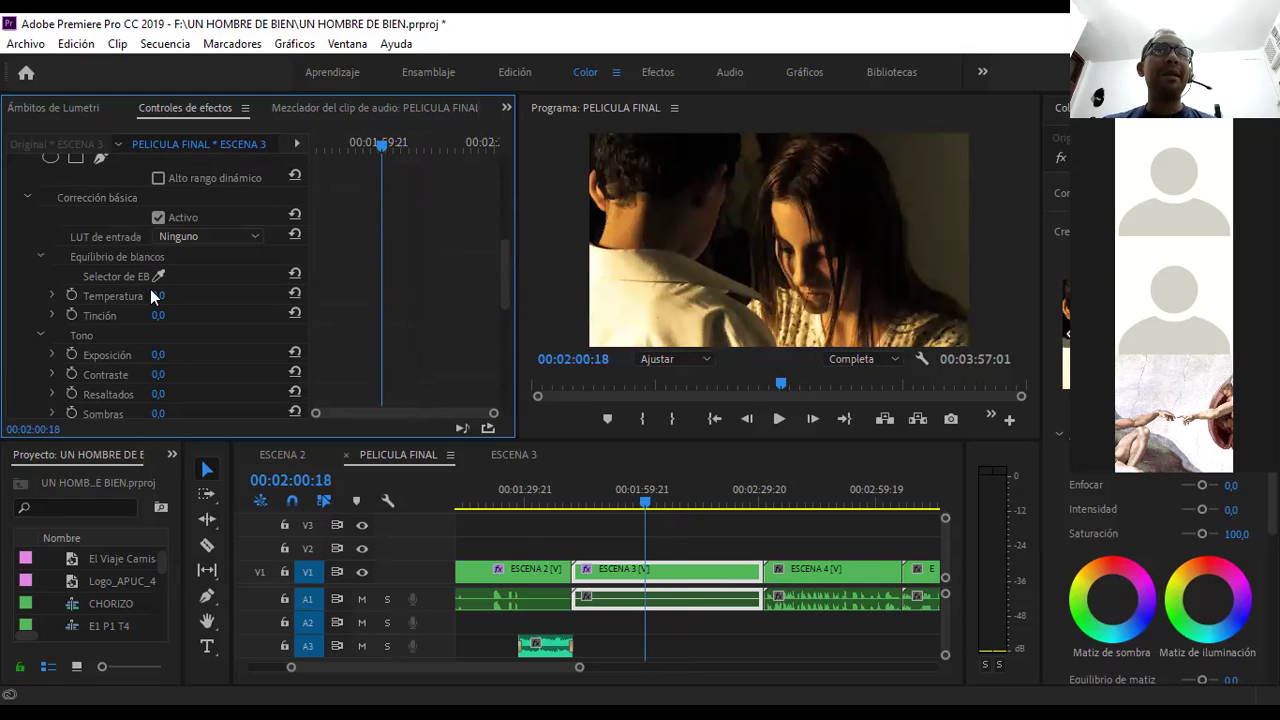
{"action": "left_click_drag", "start_coordinate": [155, 296], "coordinate": [38, 296]}
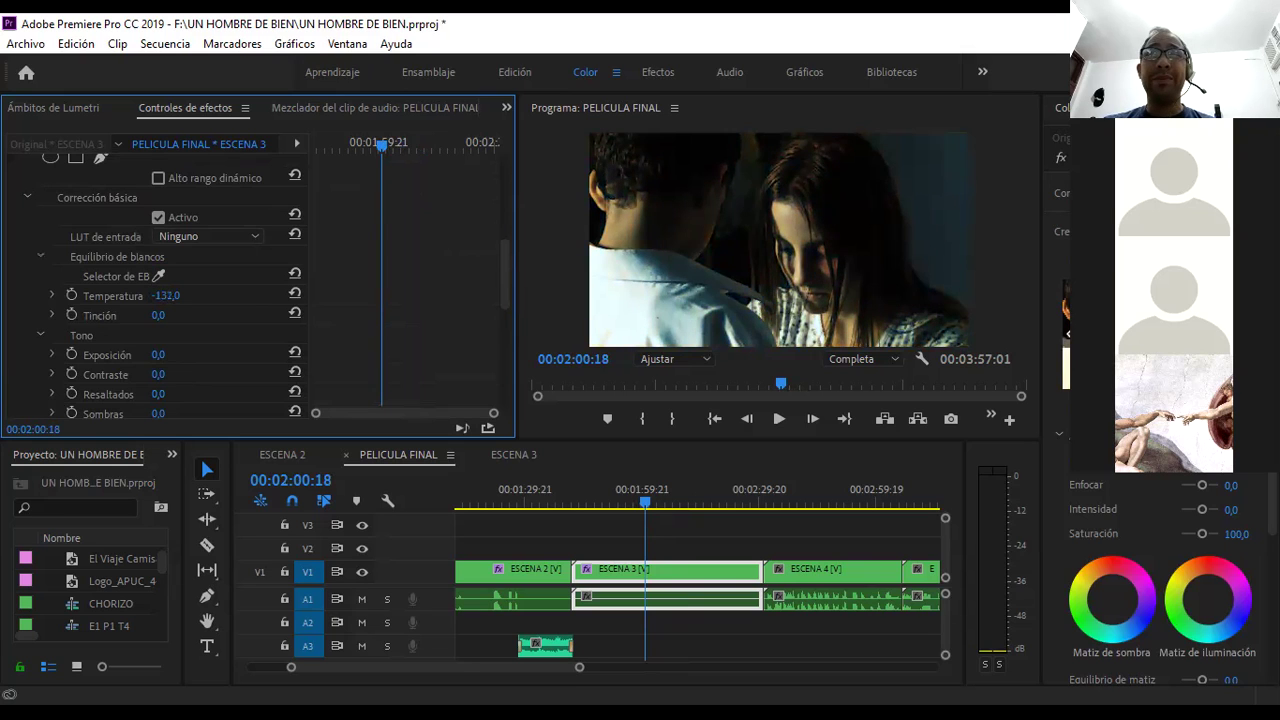
{"action": "left_click_drag", "start_coordinate": [165, 296], "coordinate": [415, 296]}
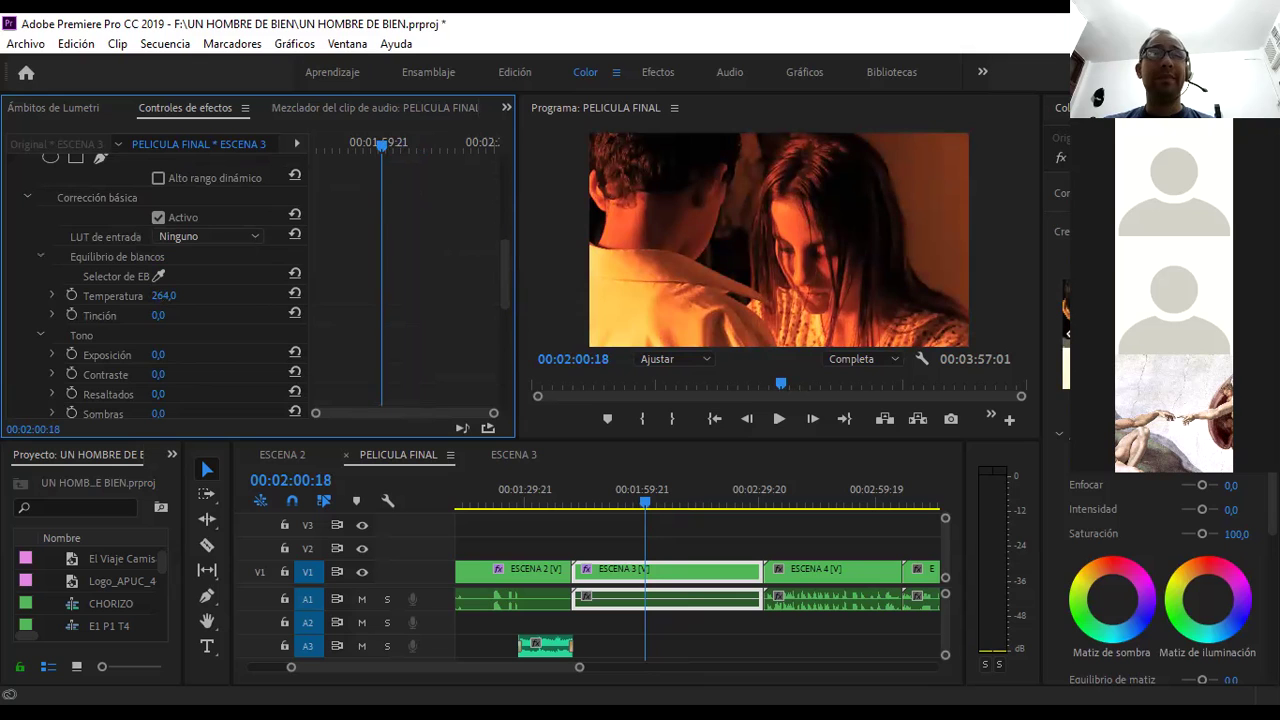
{"action": "left_click_drag", "start_coordinate": [165, 296], "coordinate": [45, 296]}
{"action": "left_click", "coordinate": [166, 296]}
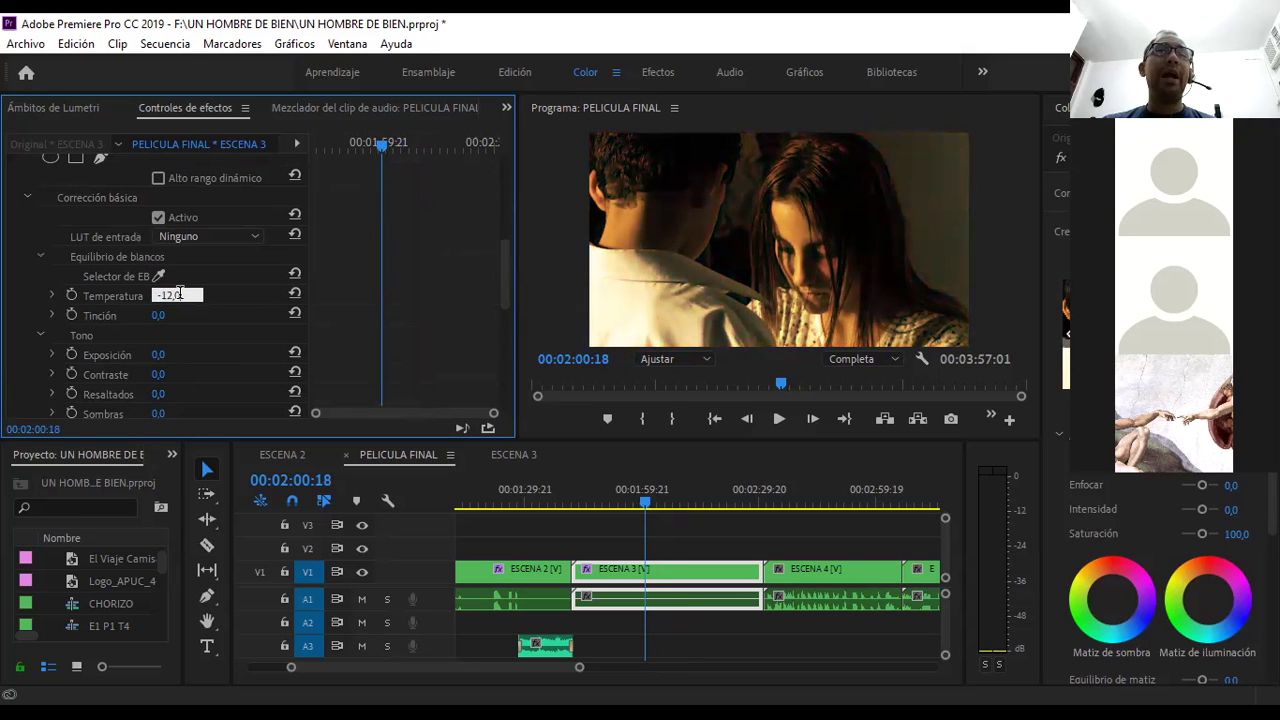
{"action": "type", "text": "0"}
{"action": "key", "text": "Return"}
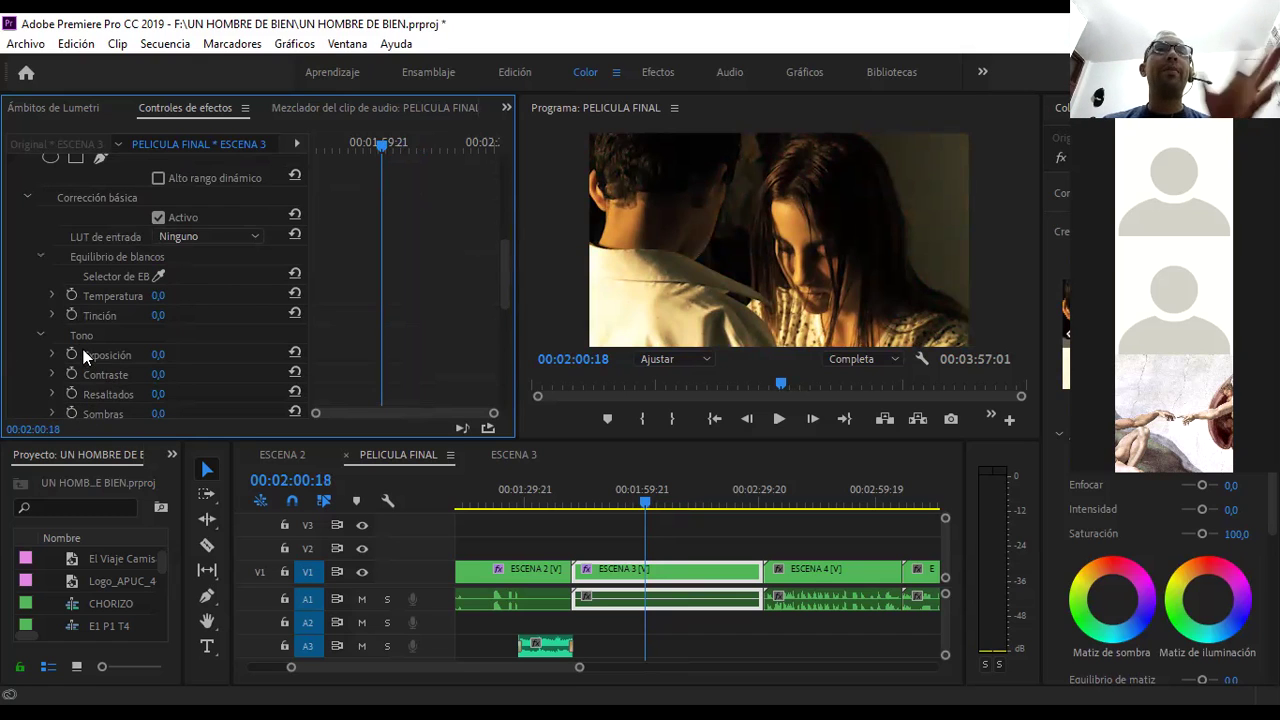
- Keyframe Temperatura at 0 at the current time and at 300 later in the clip
{"action": "left_click", "coordinate": [72, 296]}
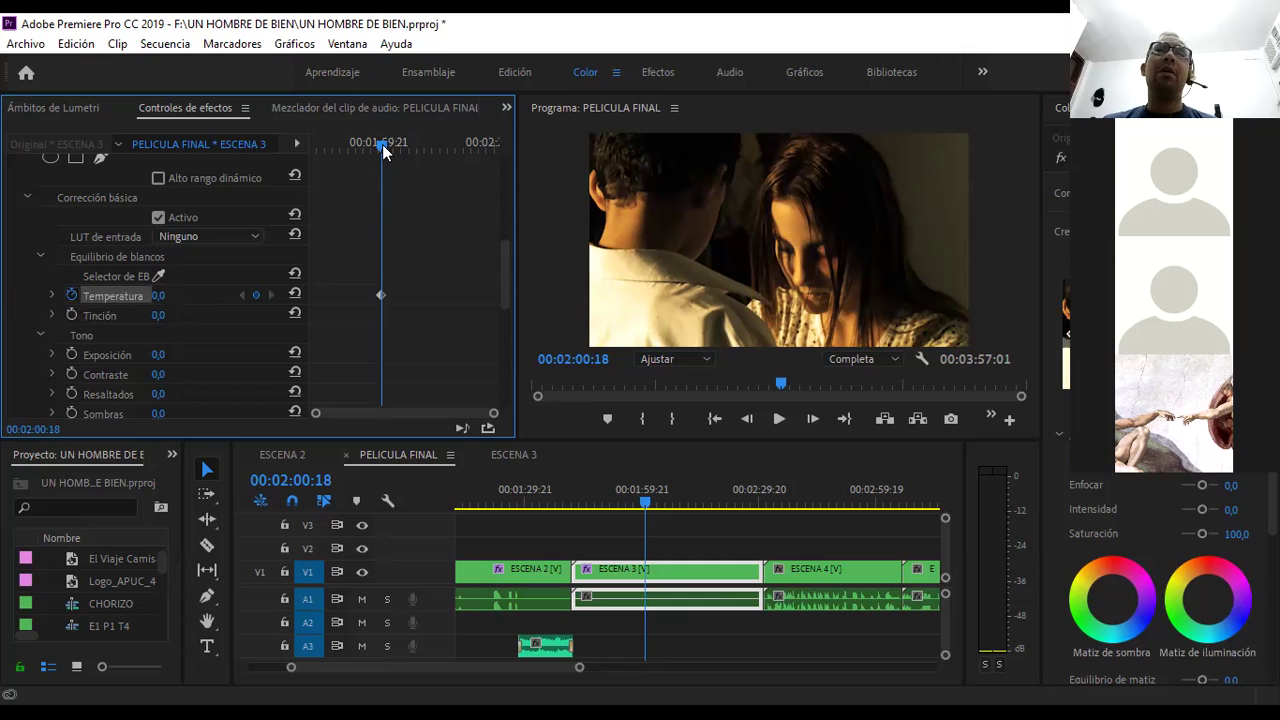
{"action": "left_click_drag", "start_coordinate": [382, 144], "coordinate": [414, 146]}
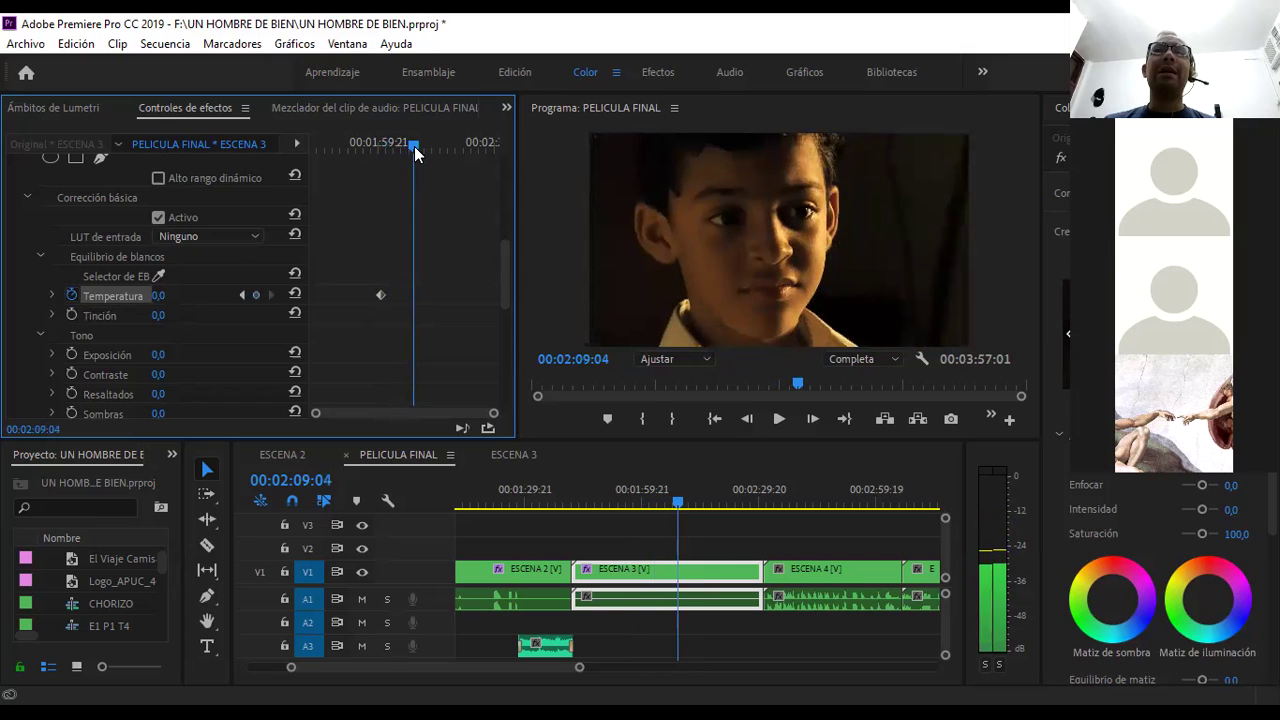
{"action": "left_click", "coordinate": [161, 299]}
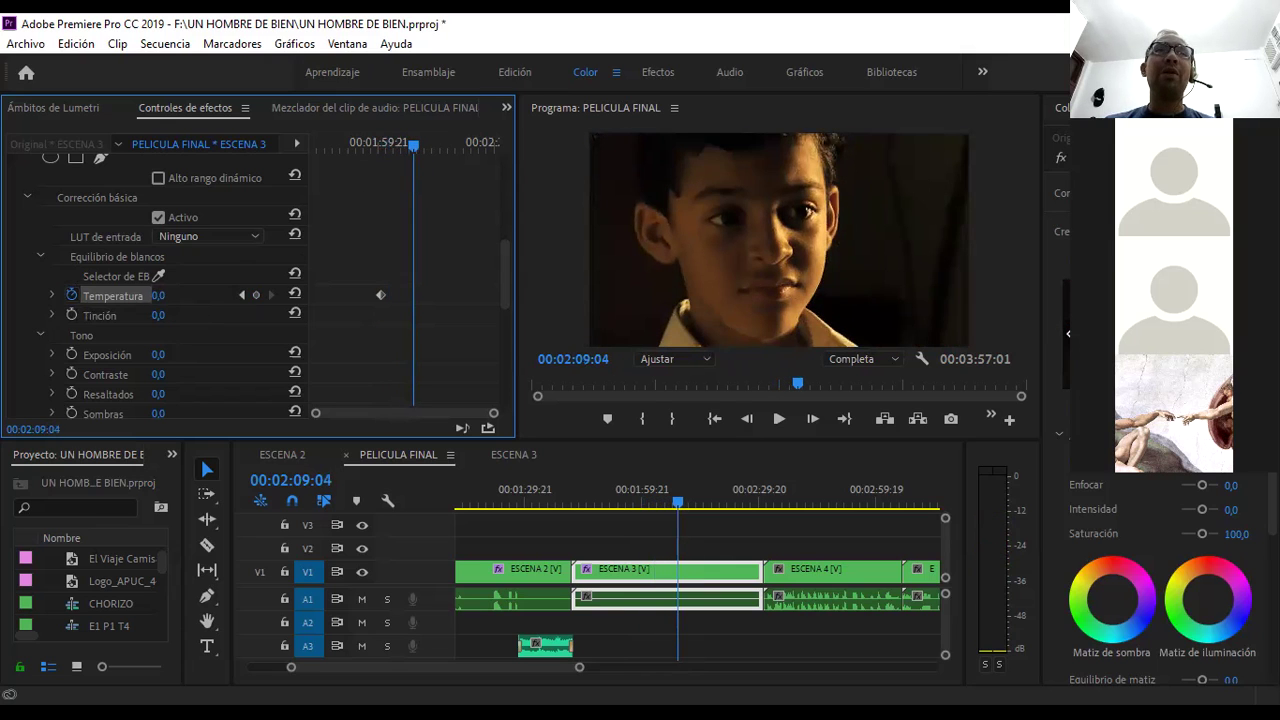
{"action": "type", "text": "300"}
{"action": "key", "text": "Return"}
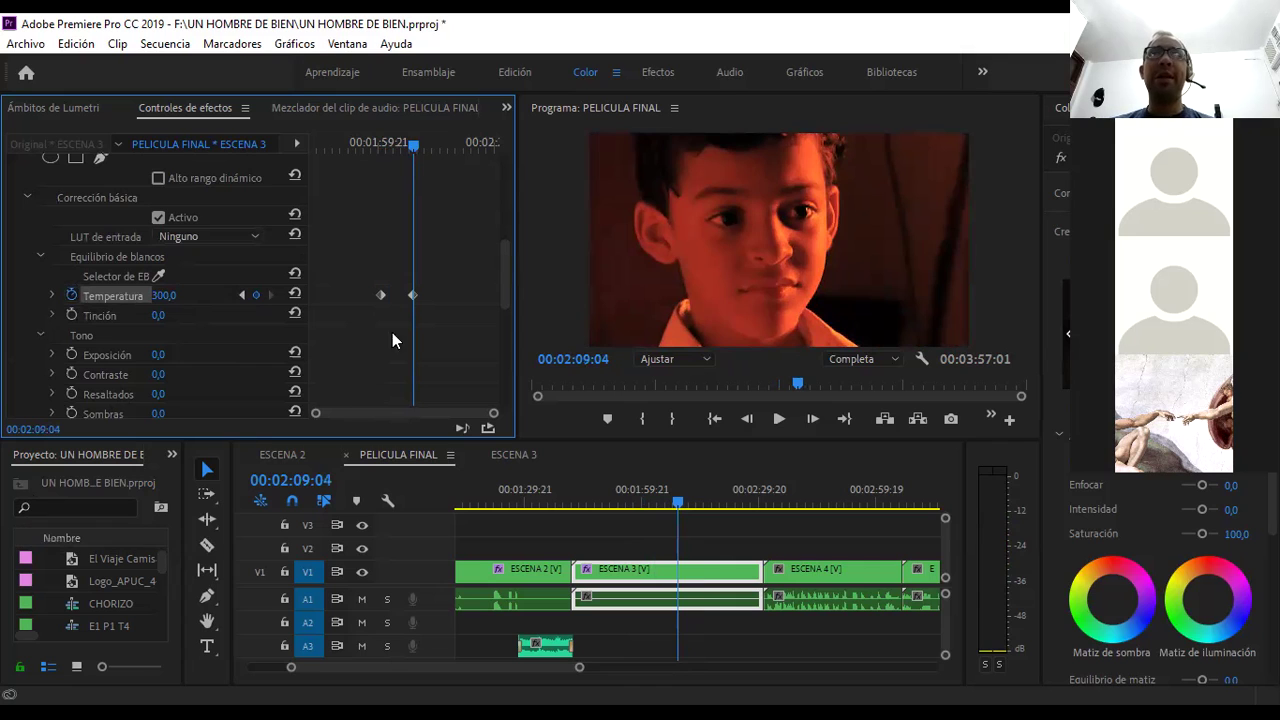
- Play back the warming transition, check 00:02:01:23, then return to 00:01:57:20
{"action": "left_click", "coordinate": [375, 141]}
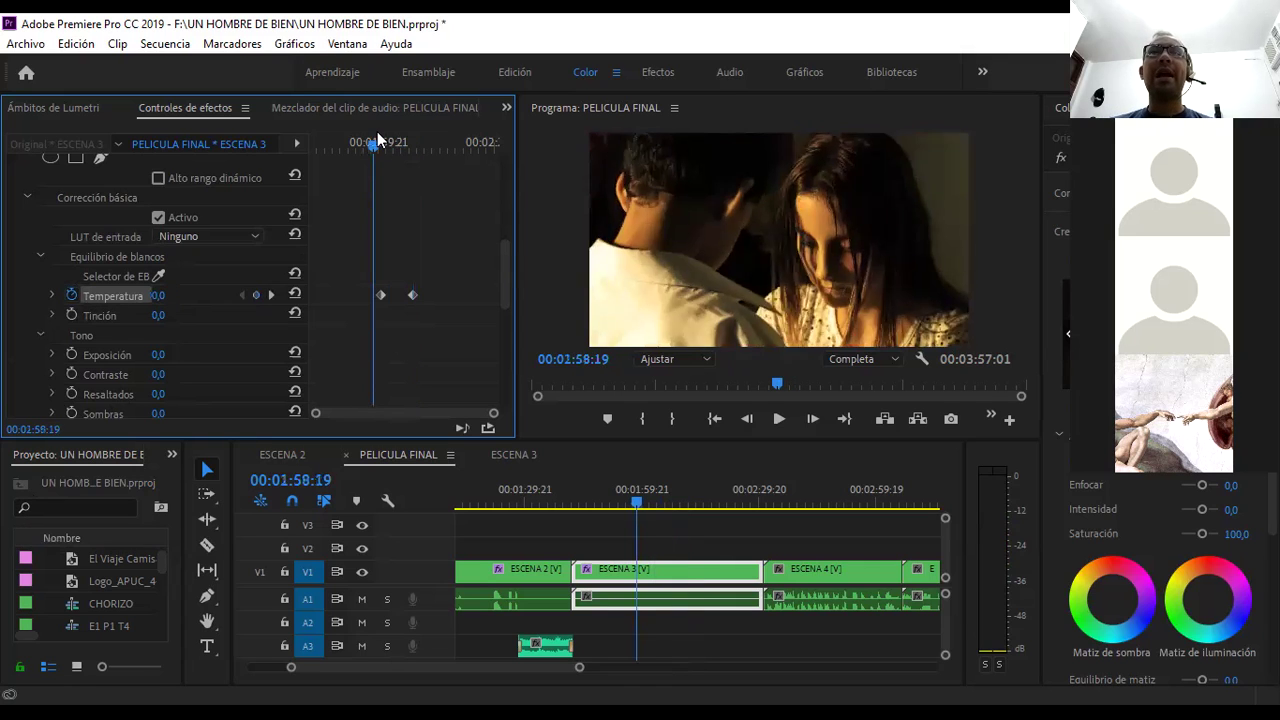
{"action": "key", "text": "space"}
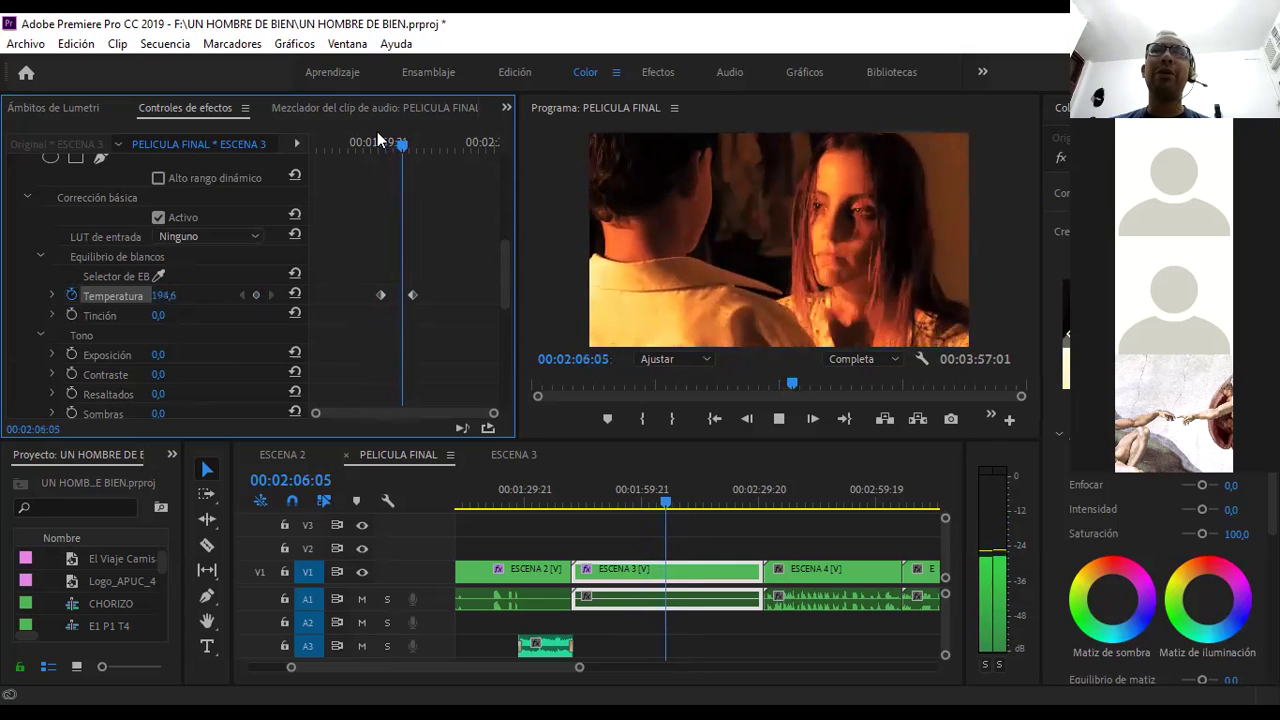
{"action": "key", "text": "space"}
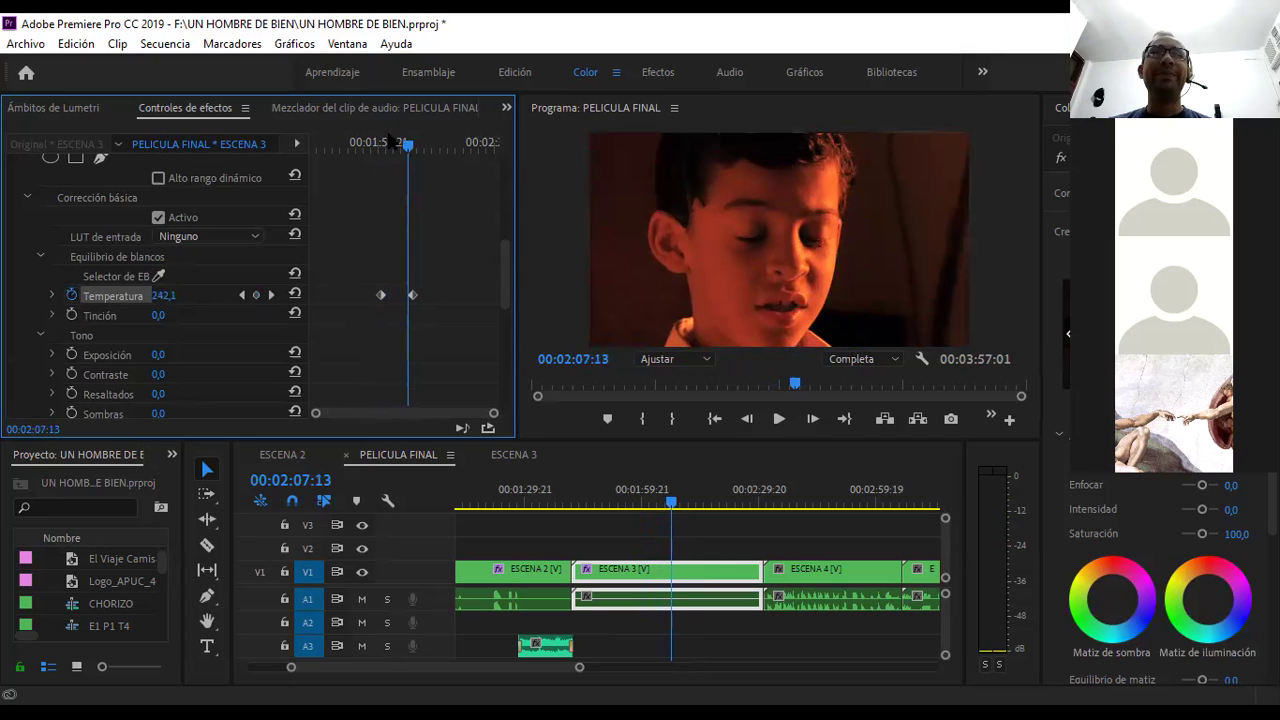
{"action": "left_click", "coordinate": [389, 143]}
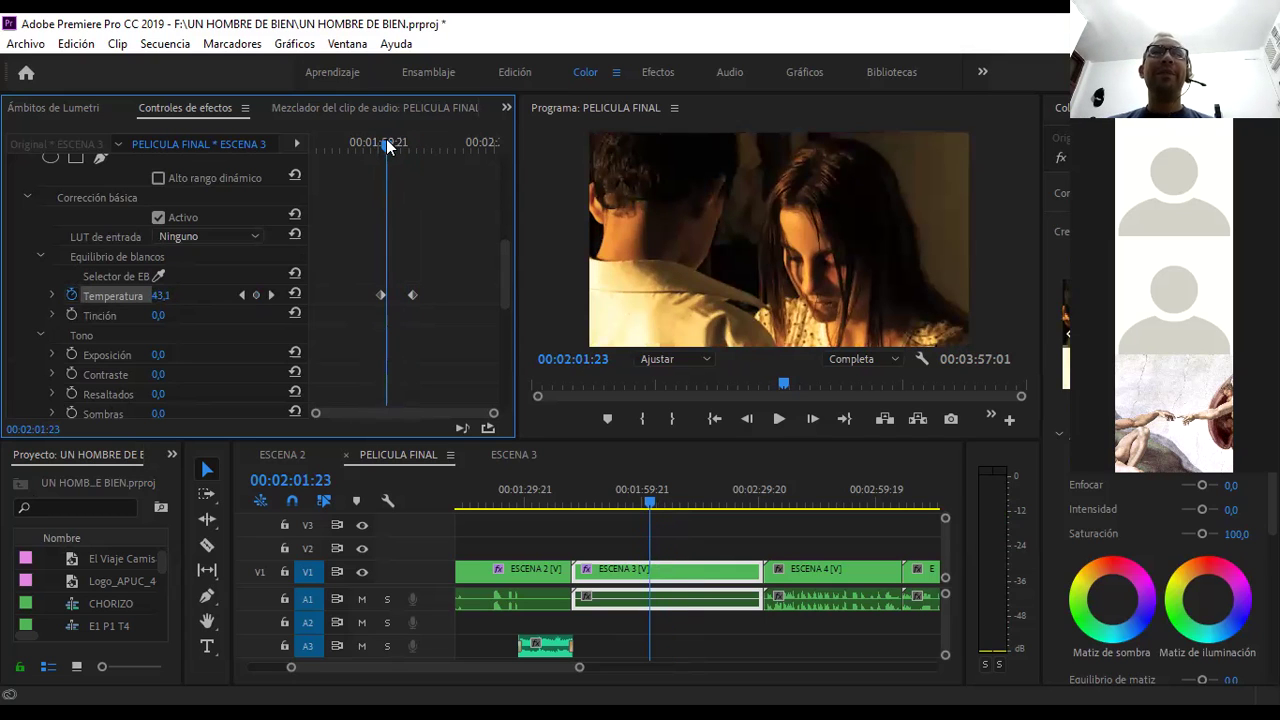
{"action": "left_click_drag", "start_coordinate": [389, 145], "coordinate": [370, 145]}
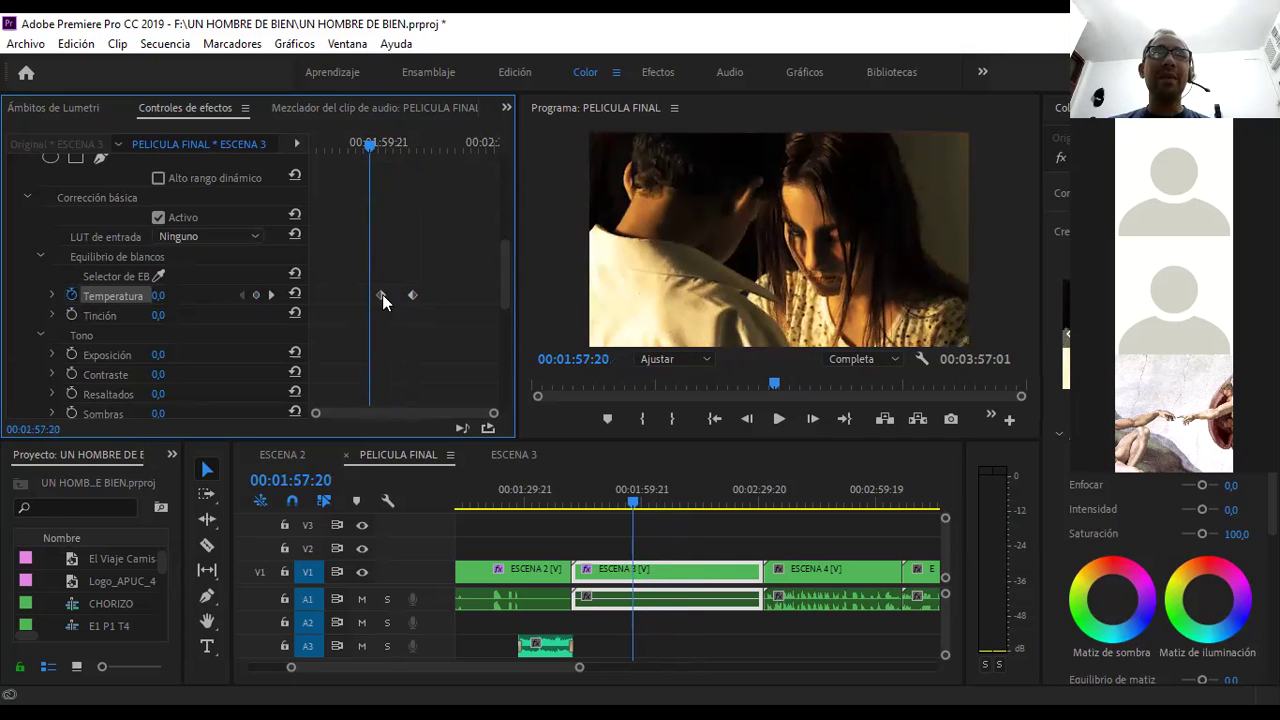
{"action": "left_click_drag", "start_coordinate": [379, 295], "coordinate": [369, 295]}
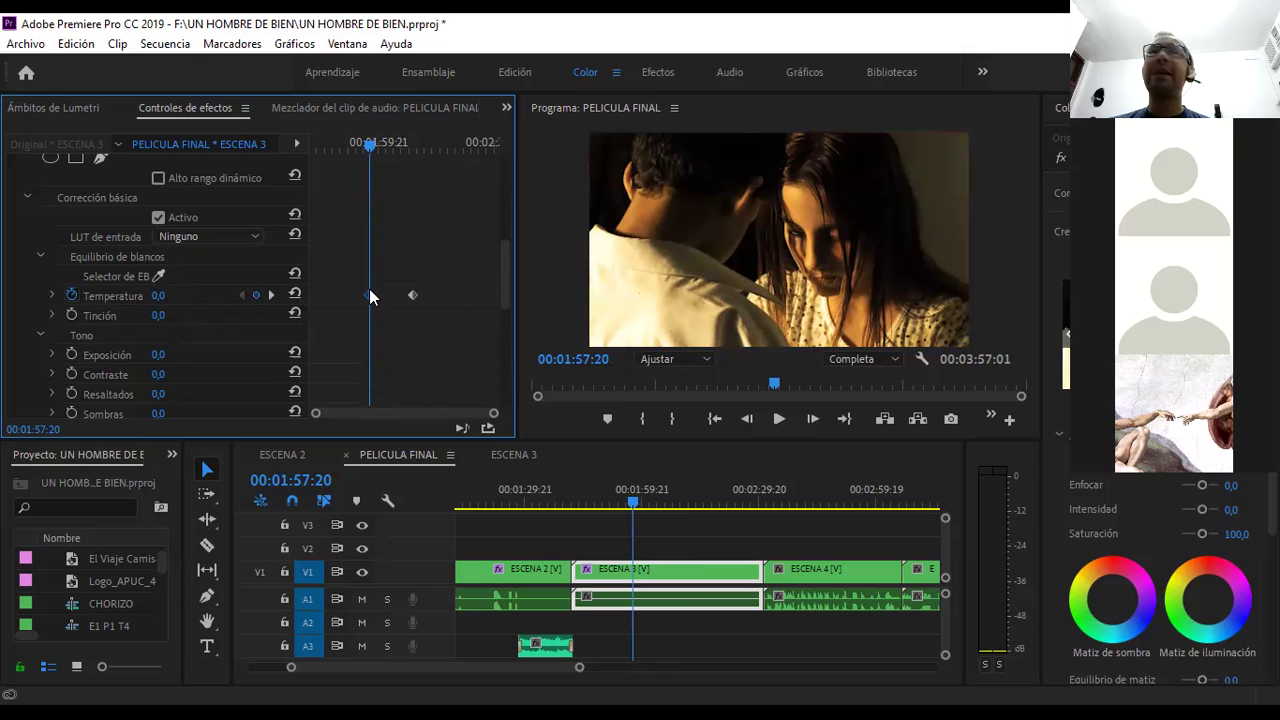
{"action": "key", "text": "space"}
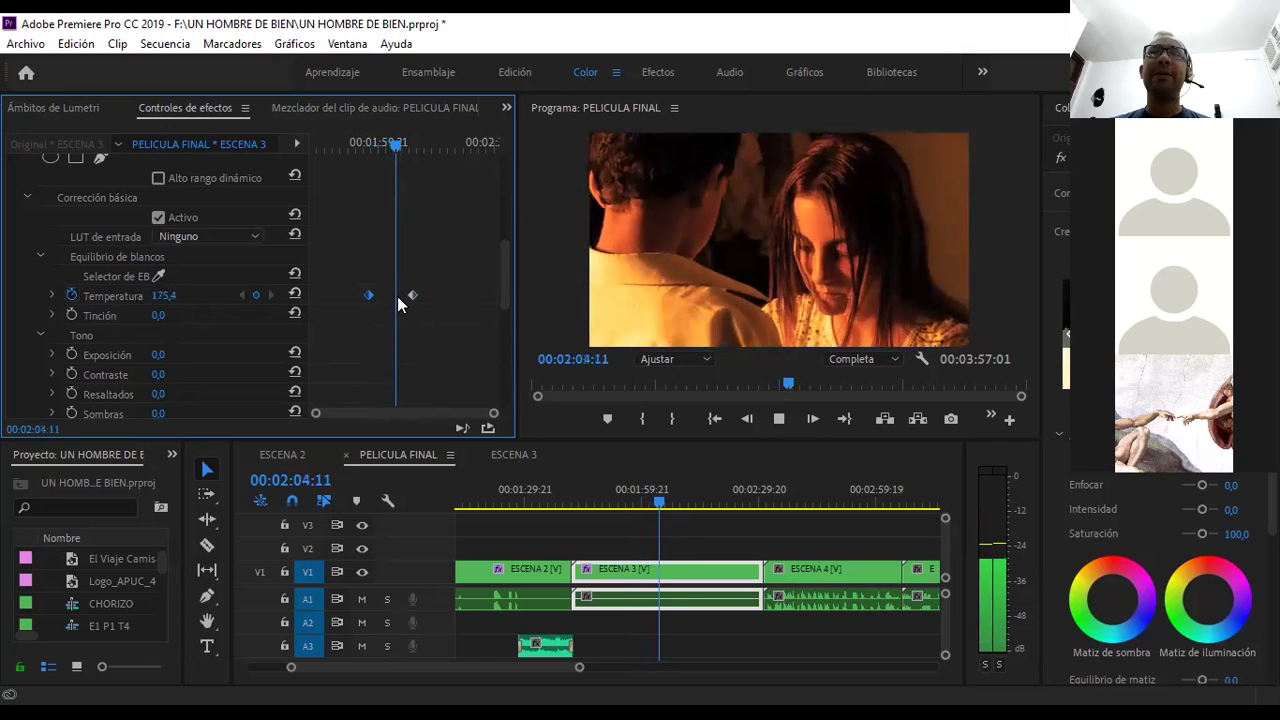
{"action": "key", "text": "space"}
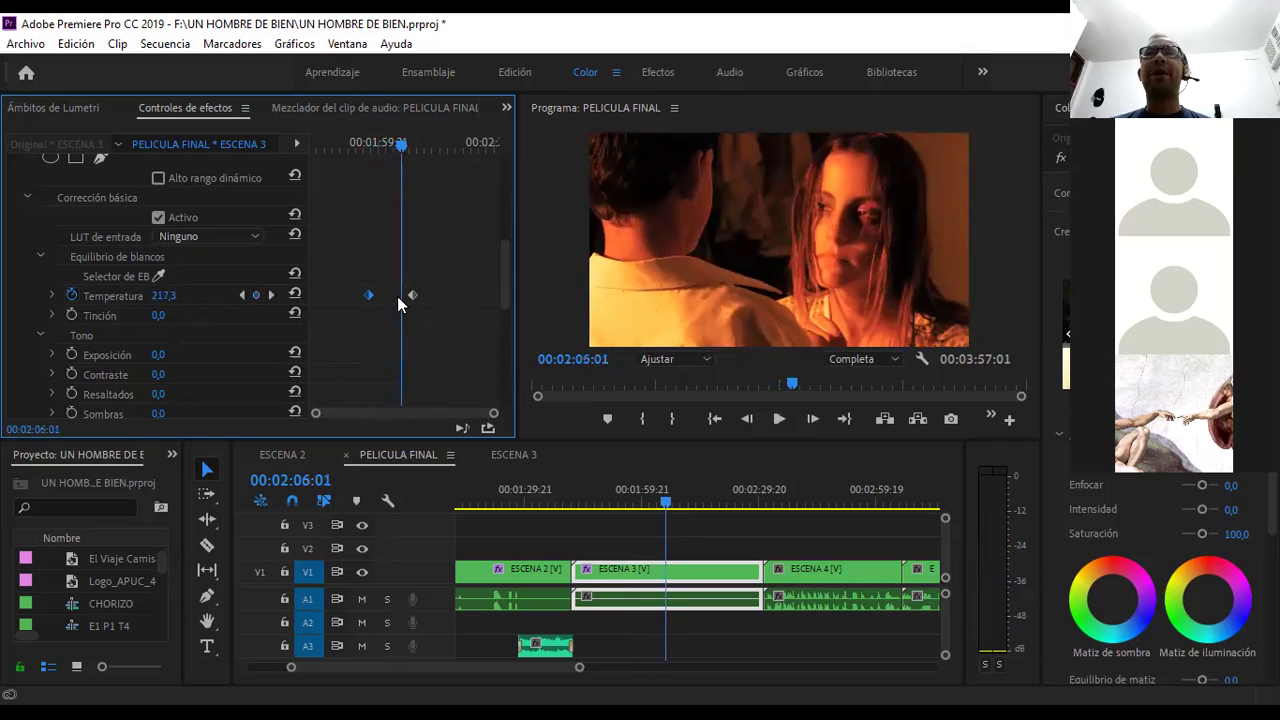
{"action": "key", "text": "space"}
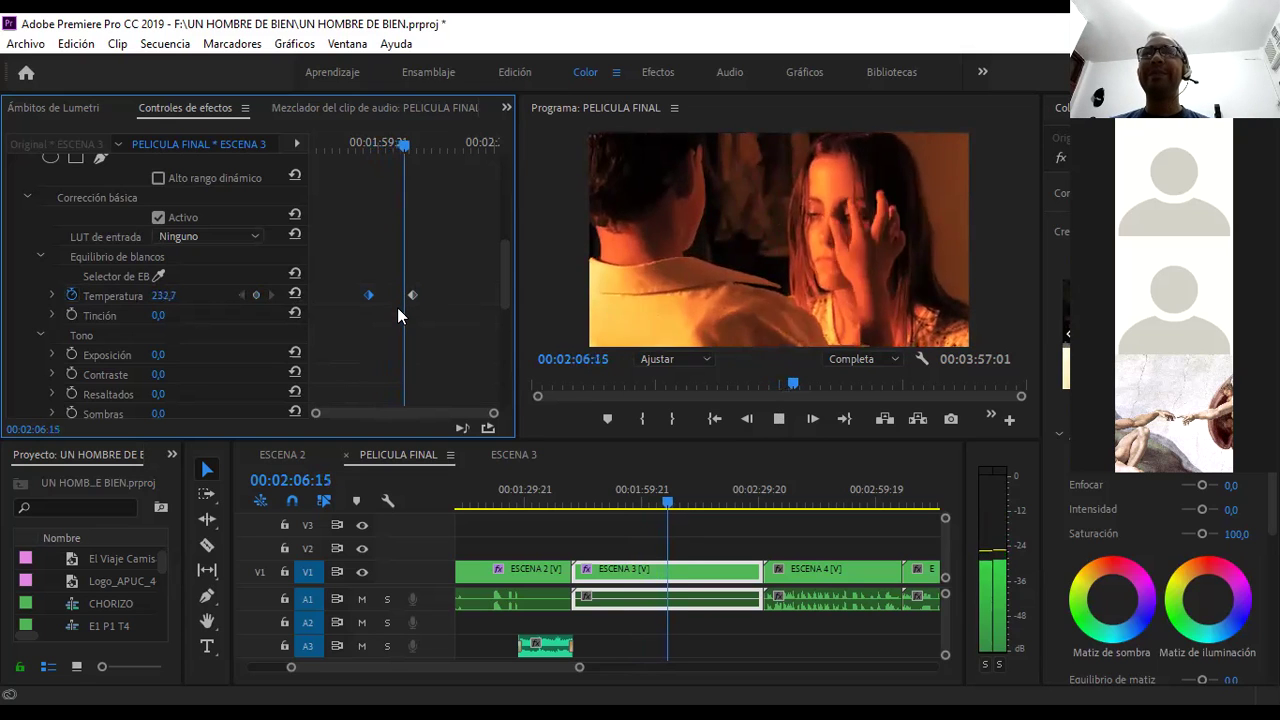
{"action": "key", "text": "space"}
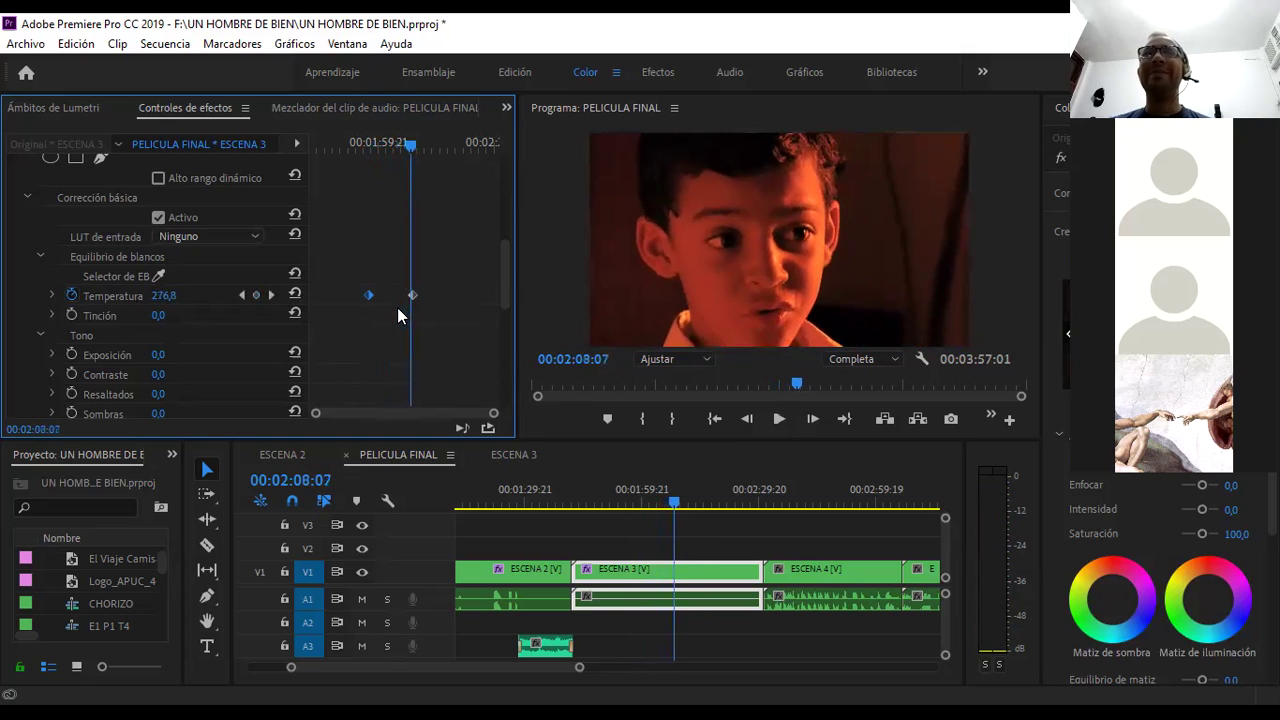
{"action": "left_click_drag", "start_coordinate": [409, 143], "coordinate": [365, 161]}
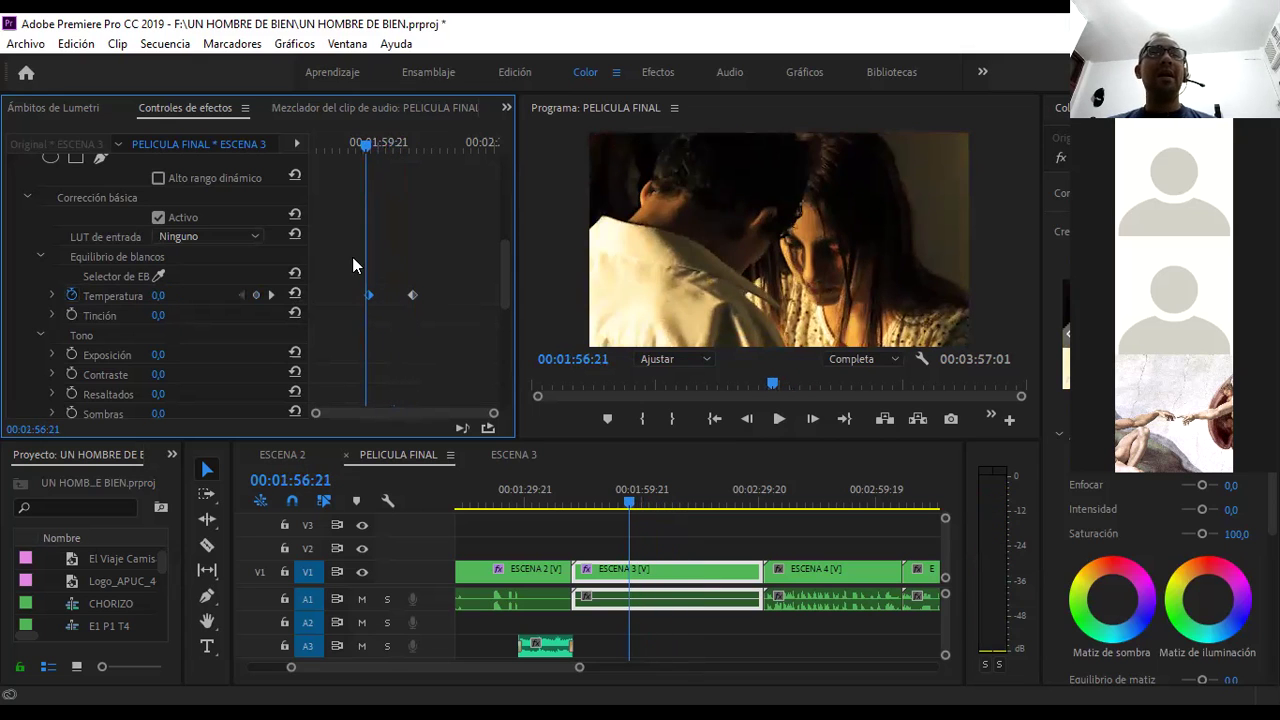
{"action": "left_click_drag", "start_coordinate": [504, 262], "coordinate": [510, 287]}
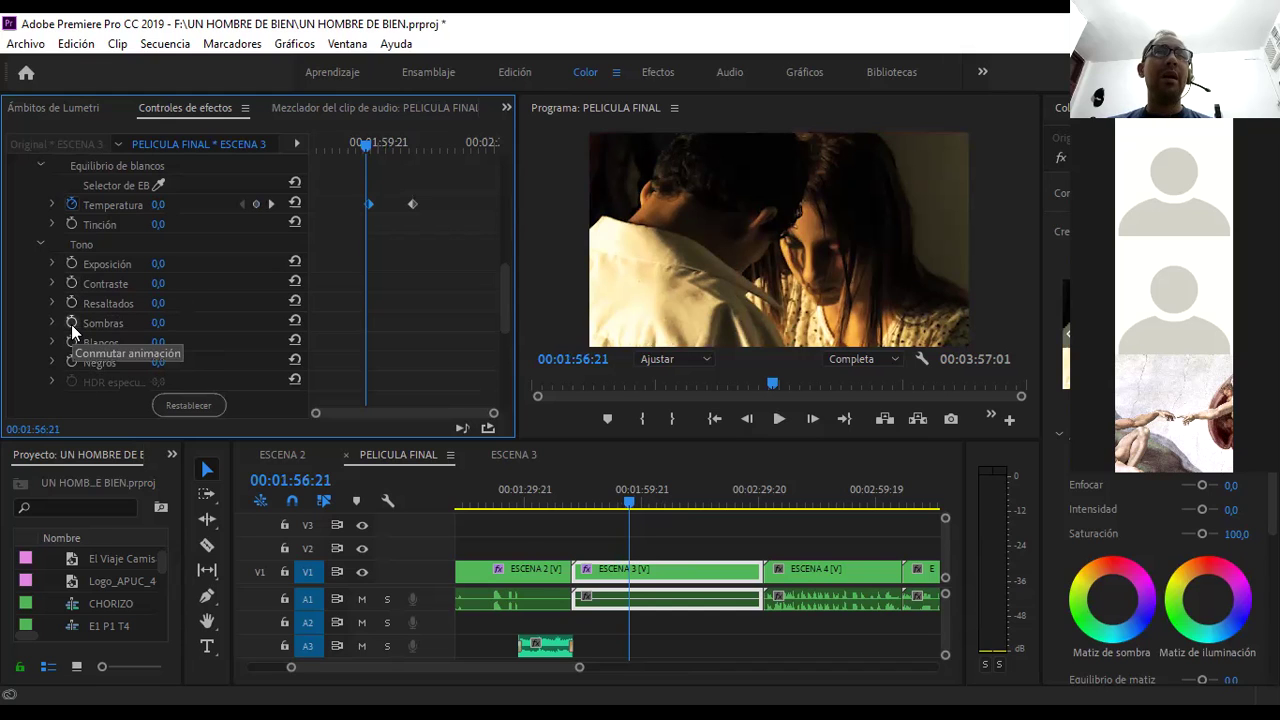
- Keyframe ESCENA 3's Sombras to ramp from 0,0 up to 150,0 at about 02:07:23
{"action": "left_click", "coordinate": [71, 323]}
{"action": "left_click_drag", "start_coordinate": [367, 152], "coordinate": [409, 148]}
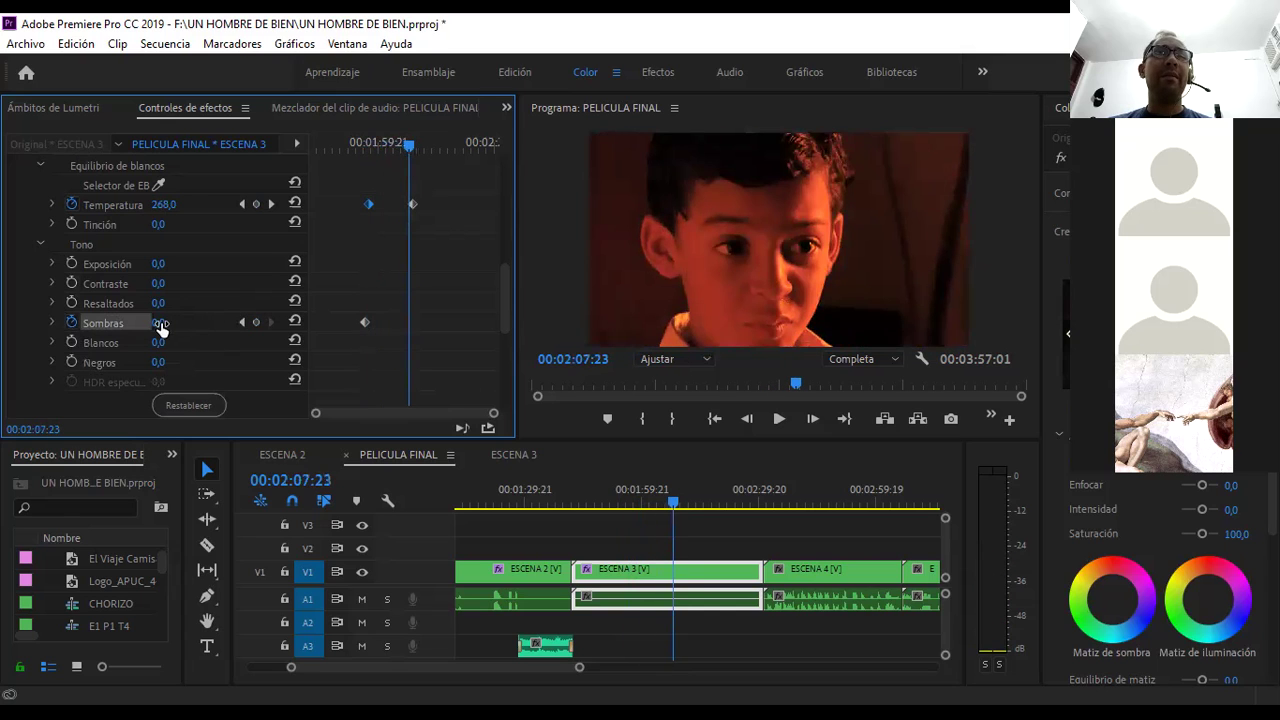
{"action": "left_click_drag", "start_coordinate": [160, 325], "coordinate": [310, 325]}
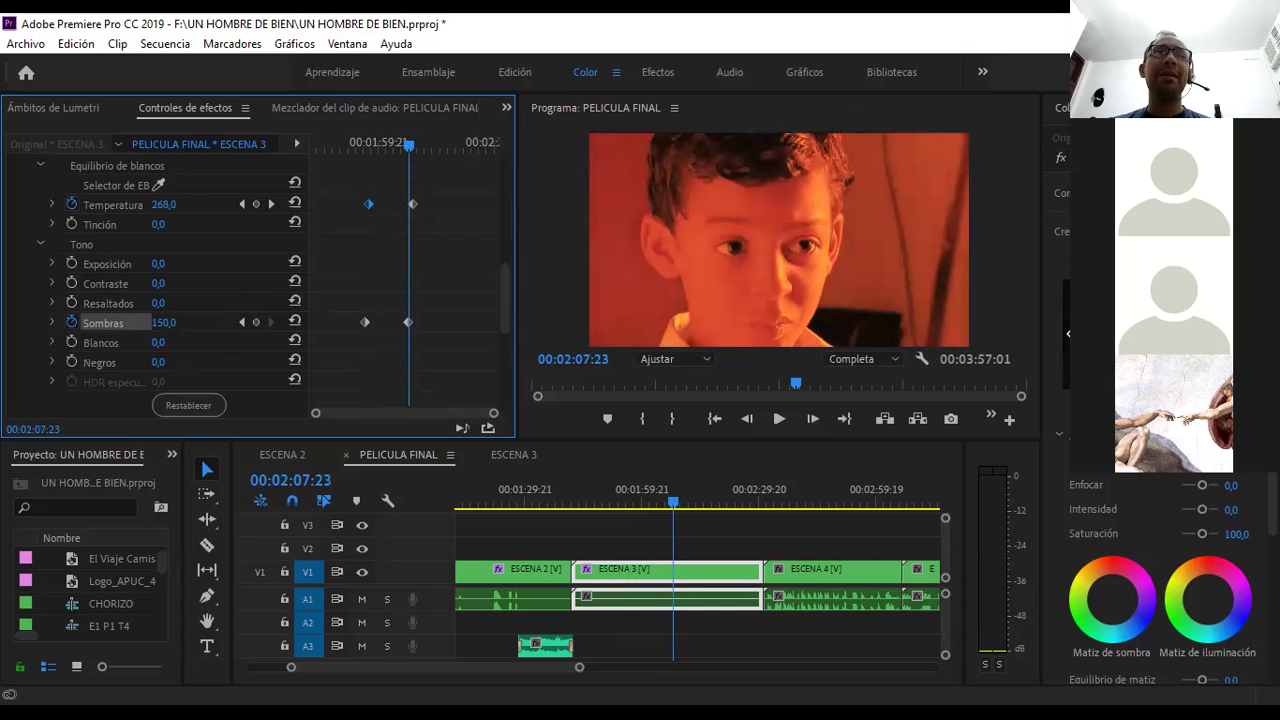
- Preview the combined Temperatura and Sombras ramps from the start of the ramp
{"action": "left_click", "coordinate": [369, 146]}
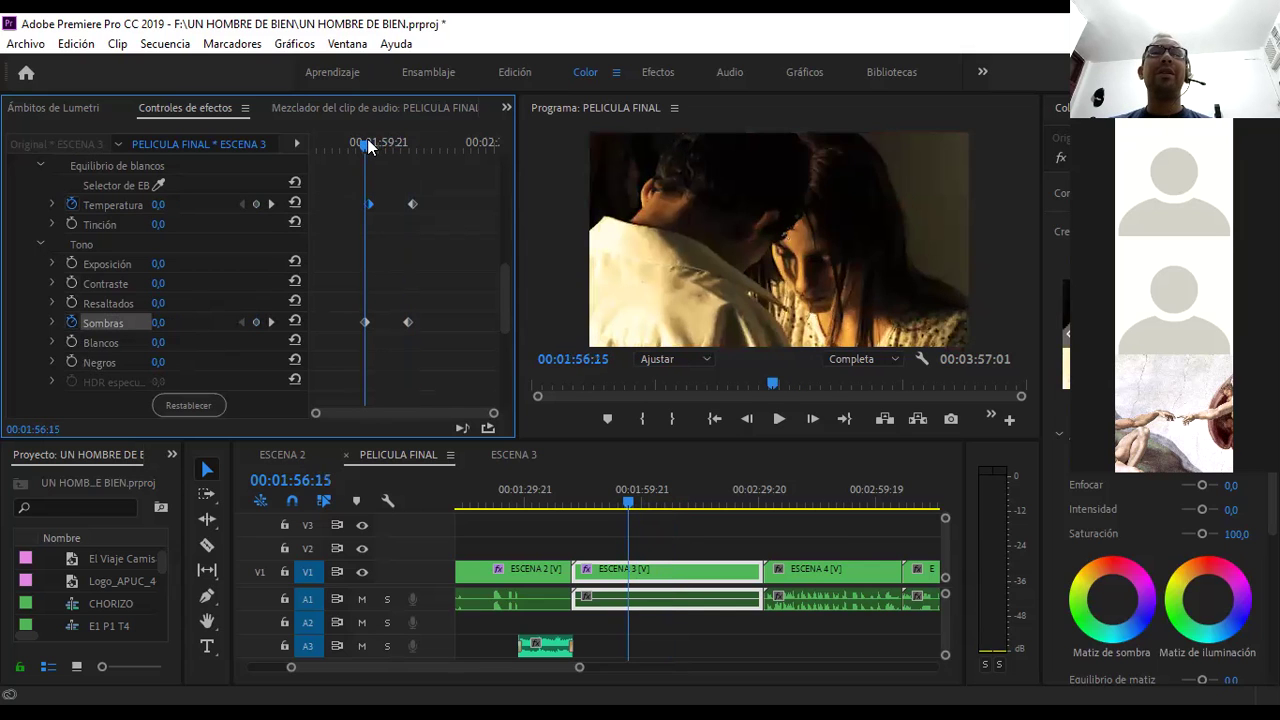
{"action": "key", "text": "space"}
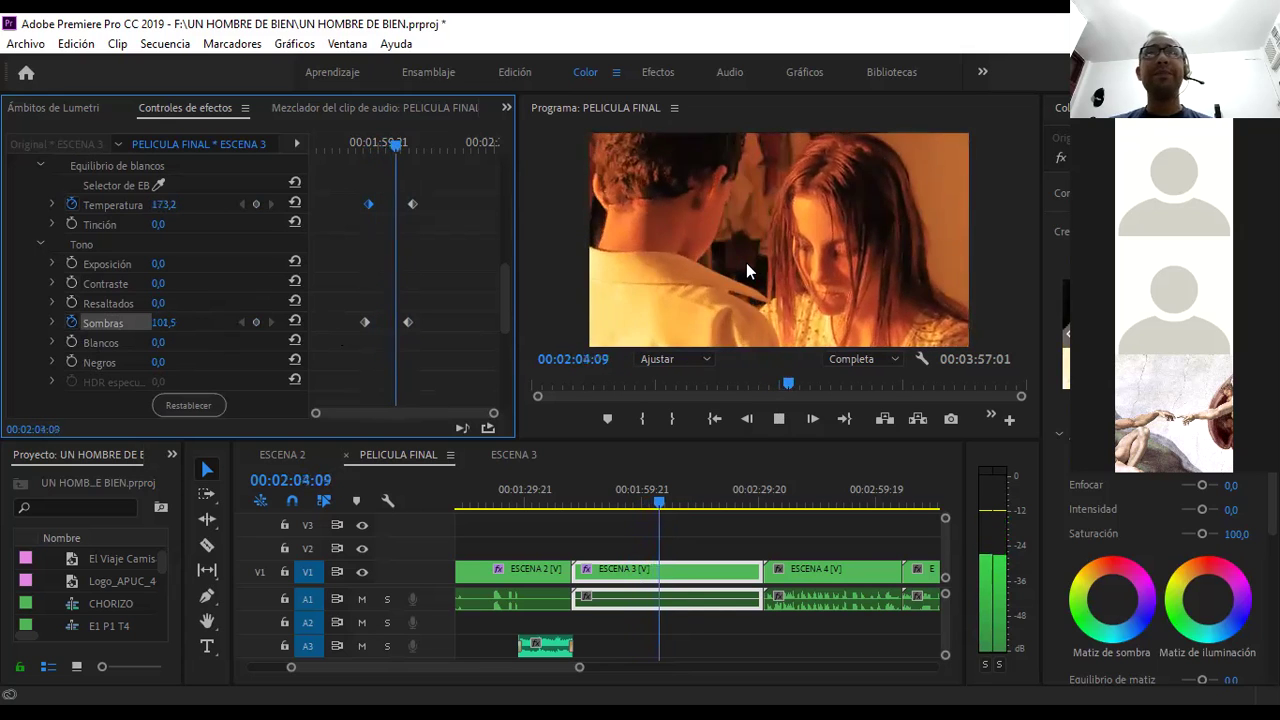
{"action": "key", "text": "space"}
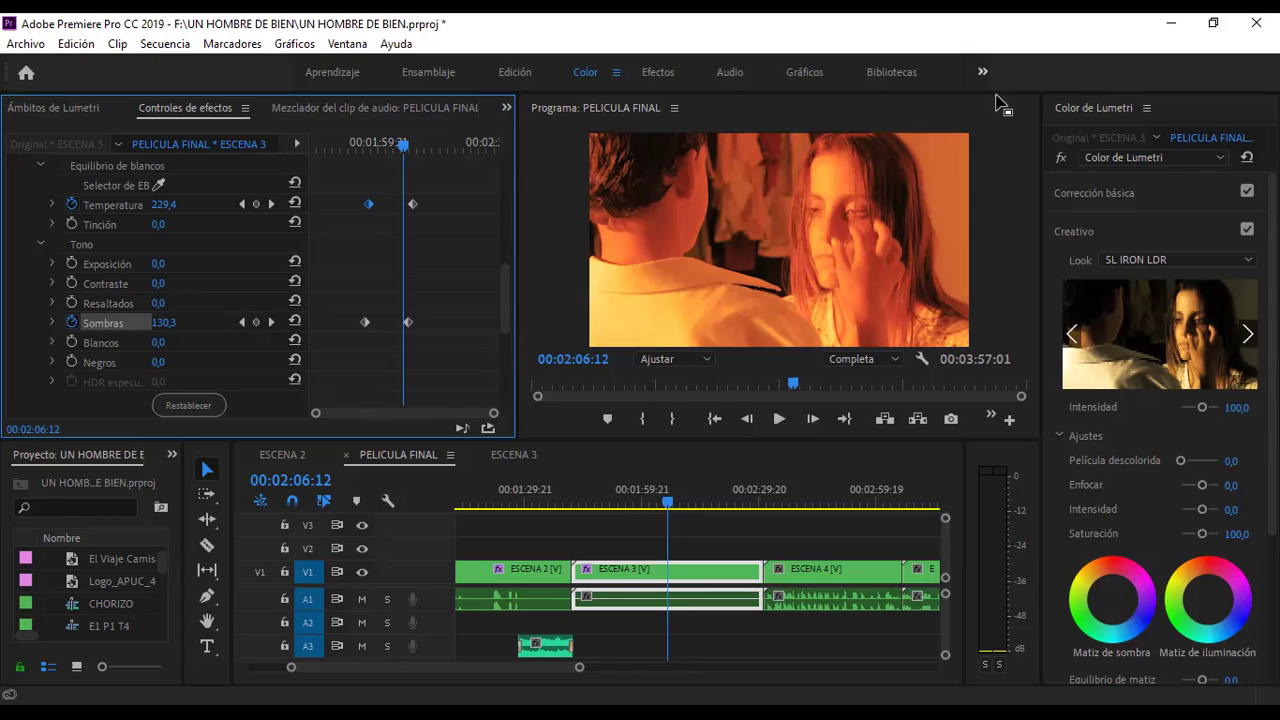
- Delete every Temperatura and Sombras keyframe and switch off both stopwatches, leaving 0,0
{"action": "left_click_drag", "start_coordinate": [409, 321], "coordinate": [414, 328]}
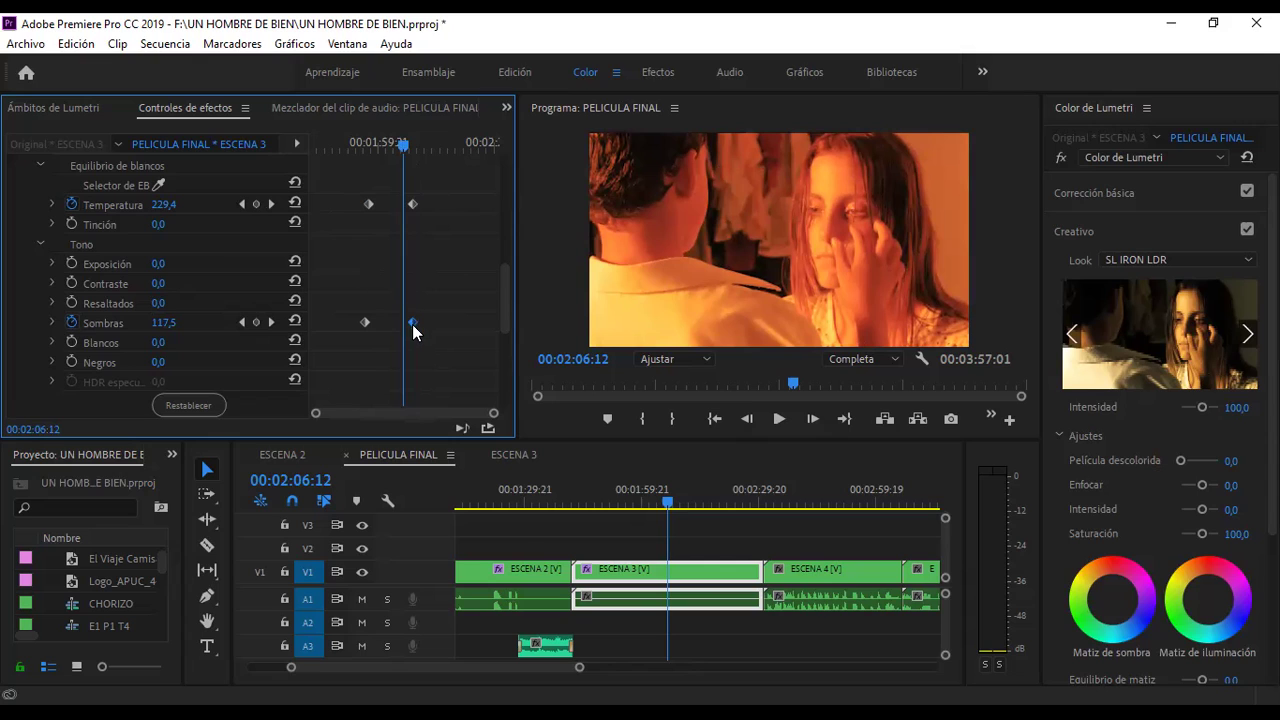
{"action": "key", "text": "Delete"}
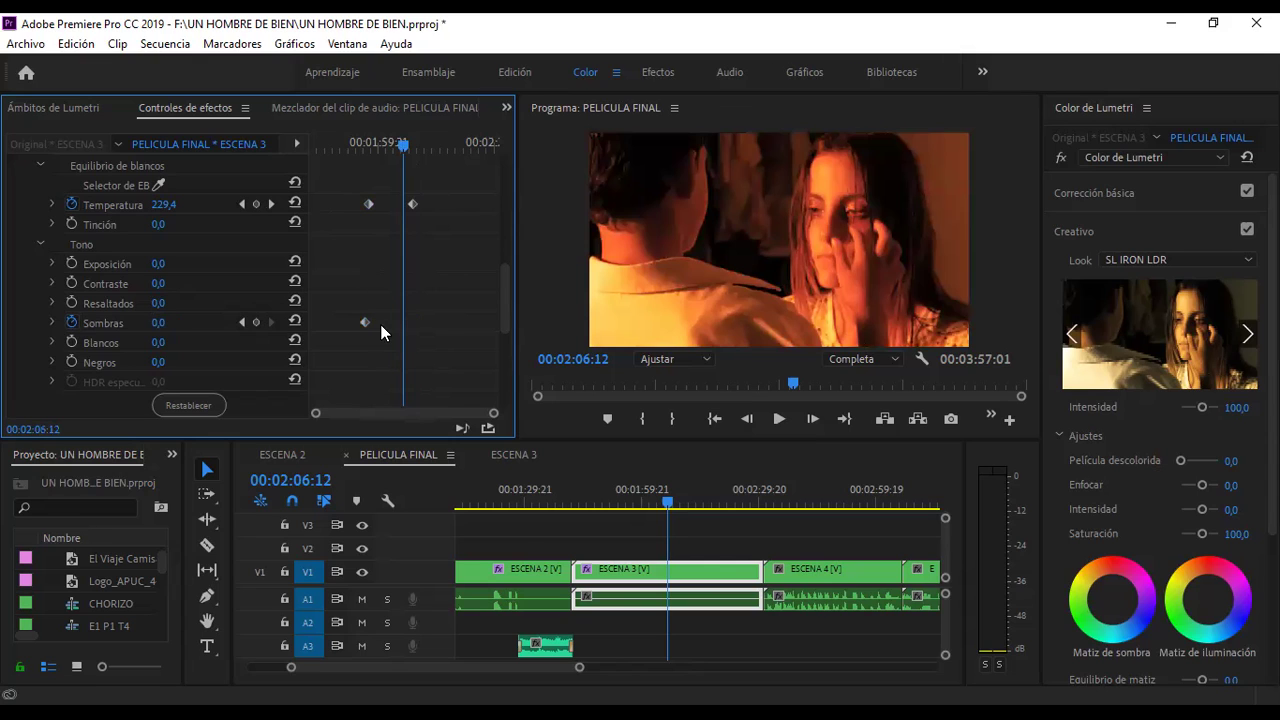
{"action": "key", "text": "Delete"}
{"action": "left_click", "coordinate": [412, 205]}
{"action": "key", "text": "Delete"}
{"action": "left_click", "coordinate": [369, 205]}
{"action": "key", "text": "Delete"}
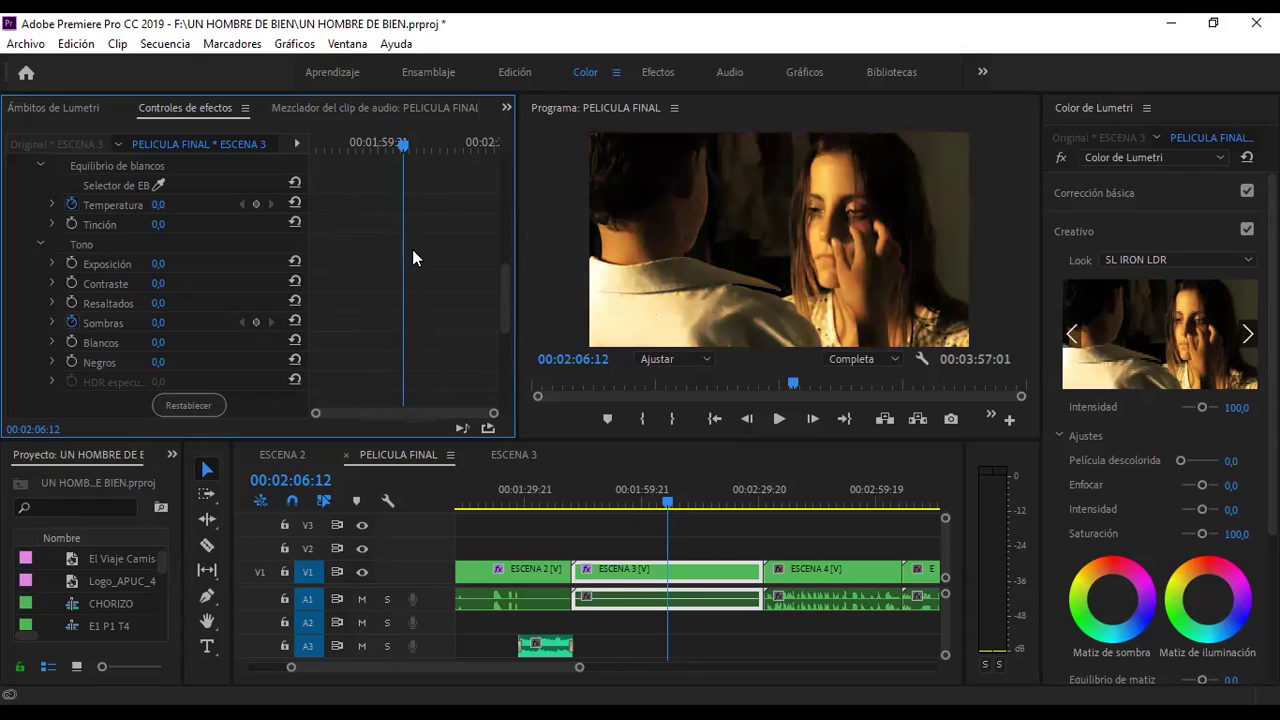
{"action": "left_click", "coordinate": [71, 203]}
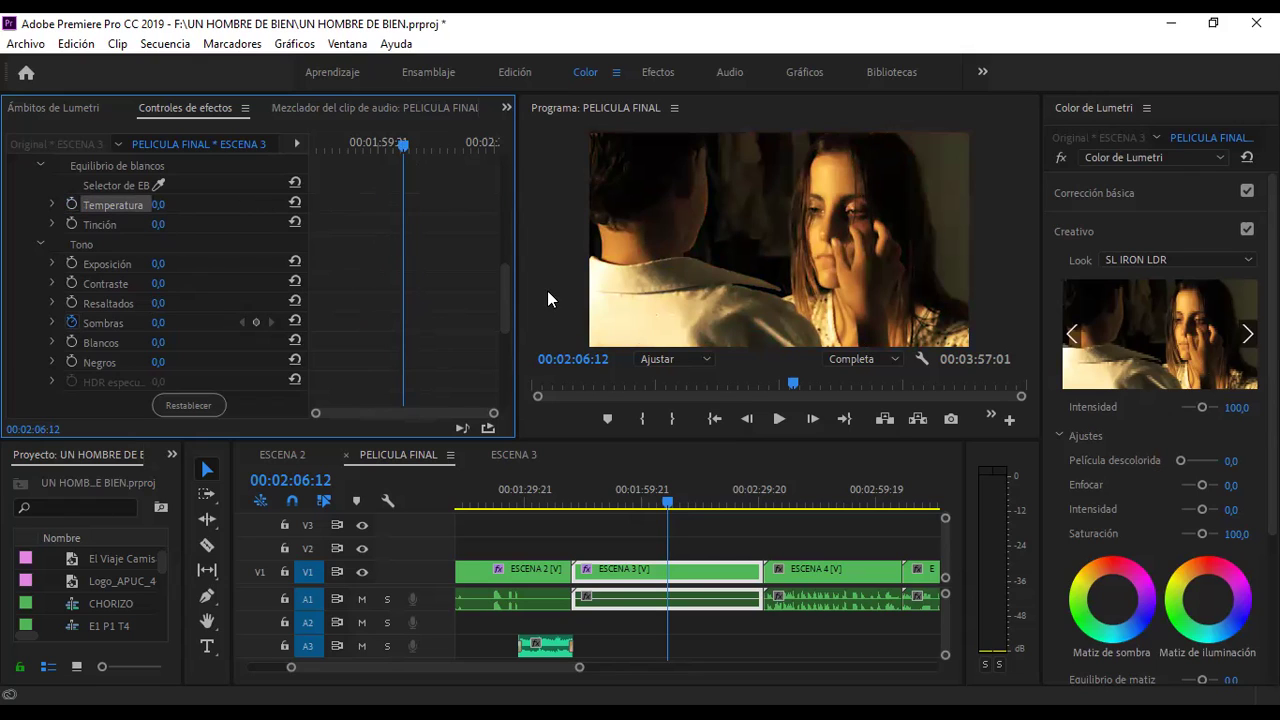
{"action": "left_click", "coordinate": [70, 322]}
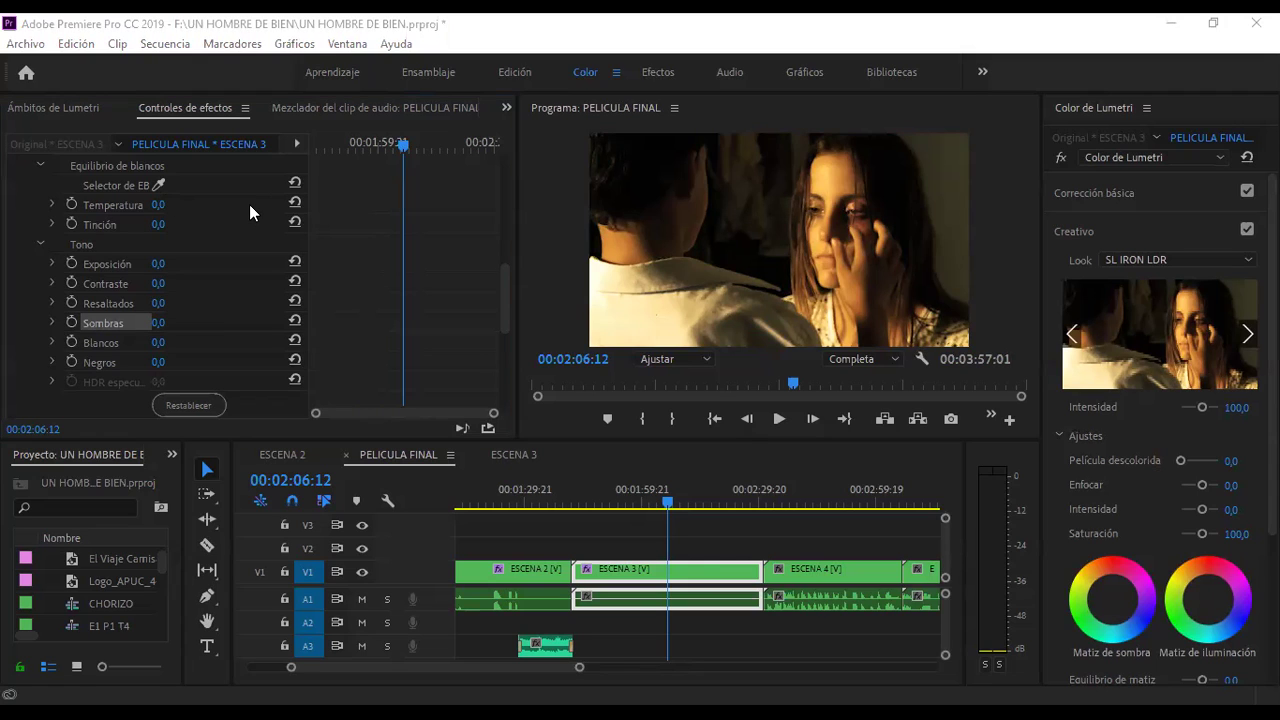
{"action": "left_click", "coordinate": [143, 206]}
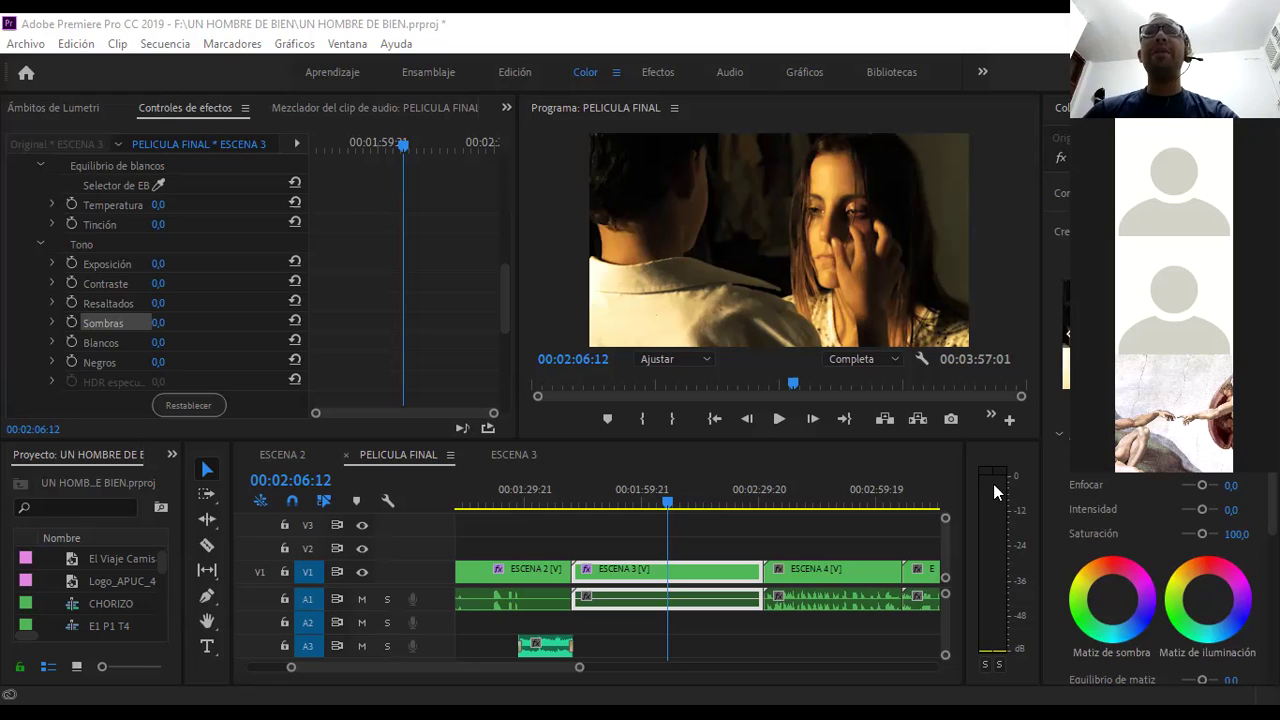
{"action": "key", "text": "alt+Tab"}
{"action": "key", "text": "alt+Tab"}
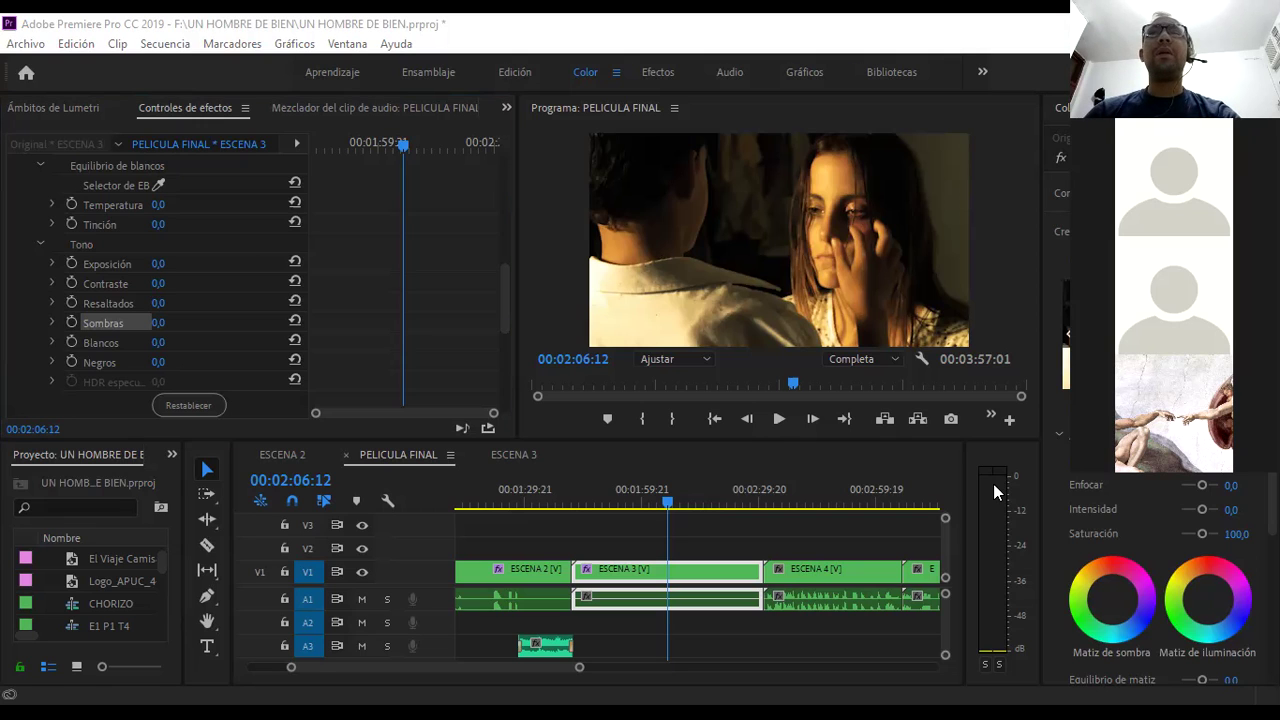